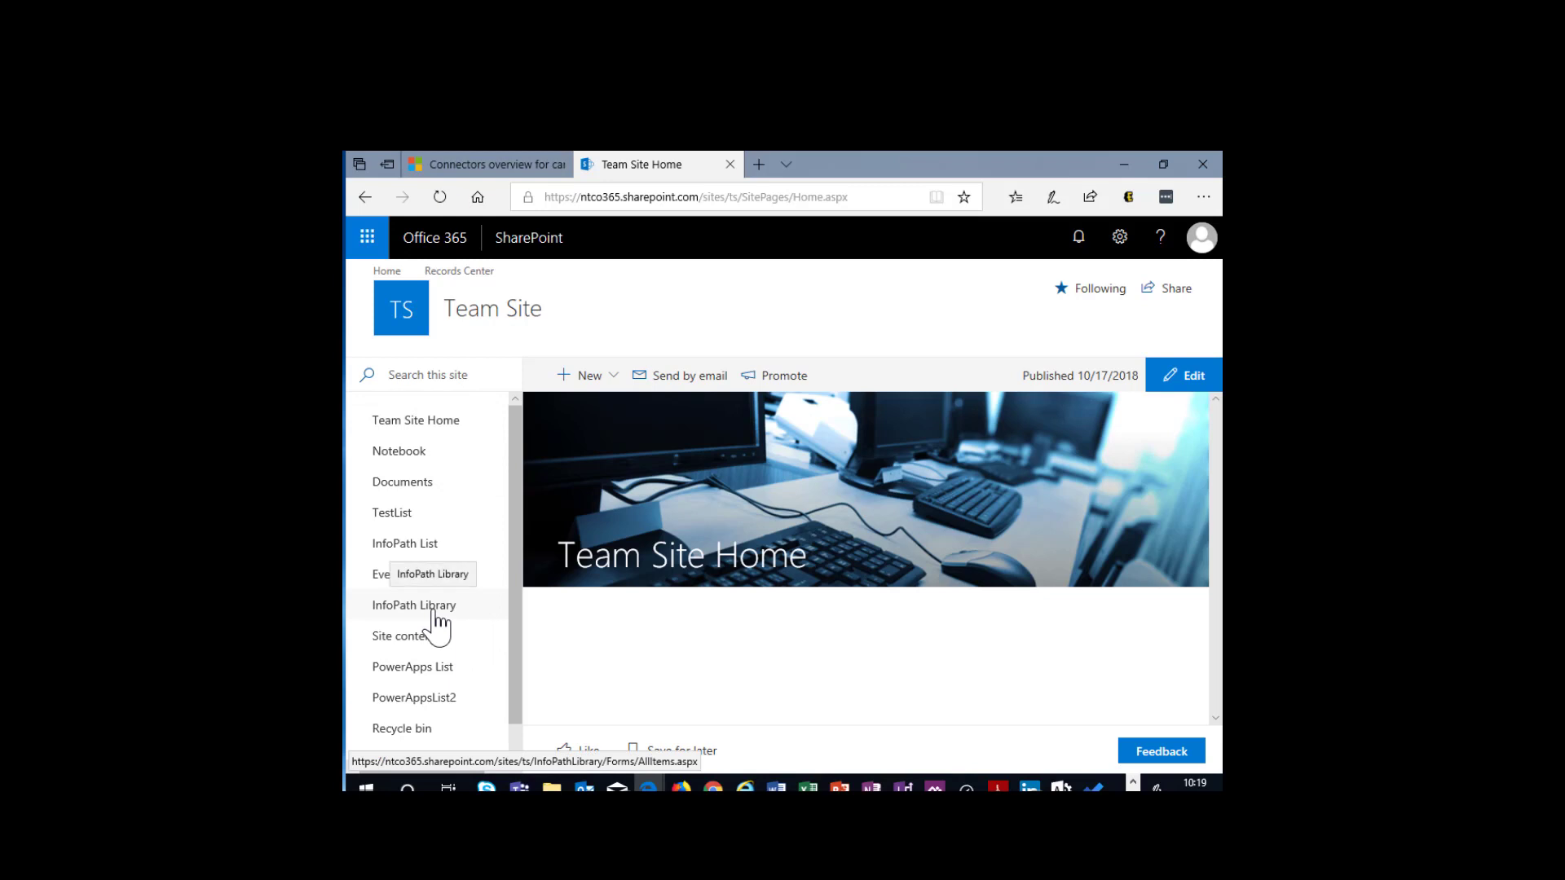
# - Open the InfoPath List, view its customized Employee Info form for a new item, and close the form without saving
pyautogui.click(416, 537)
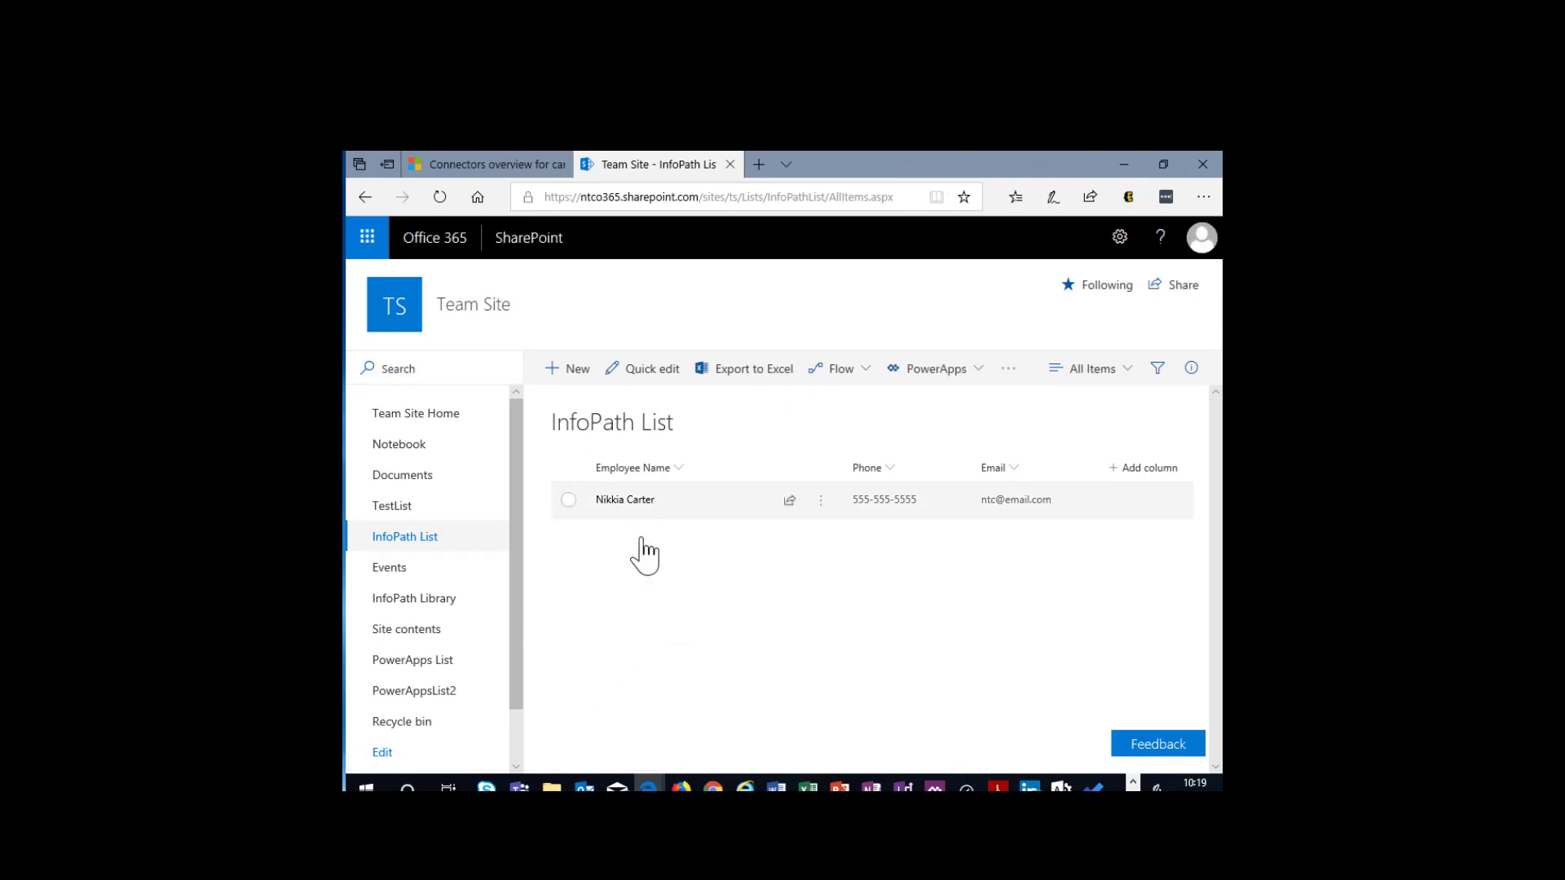
pyautogui.click(577, 372)
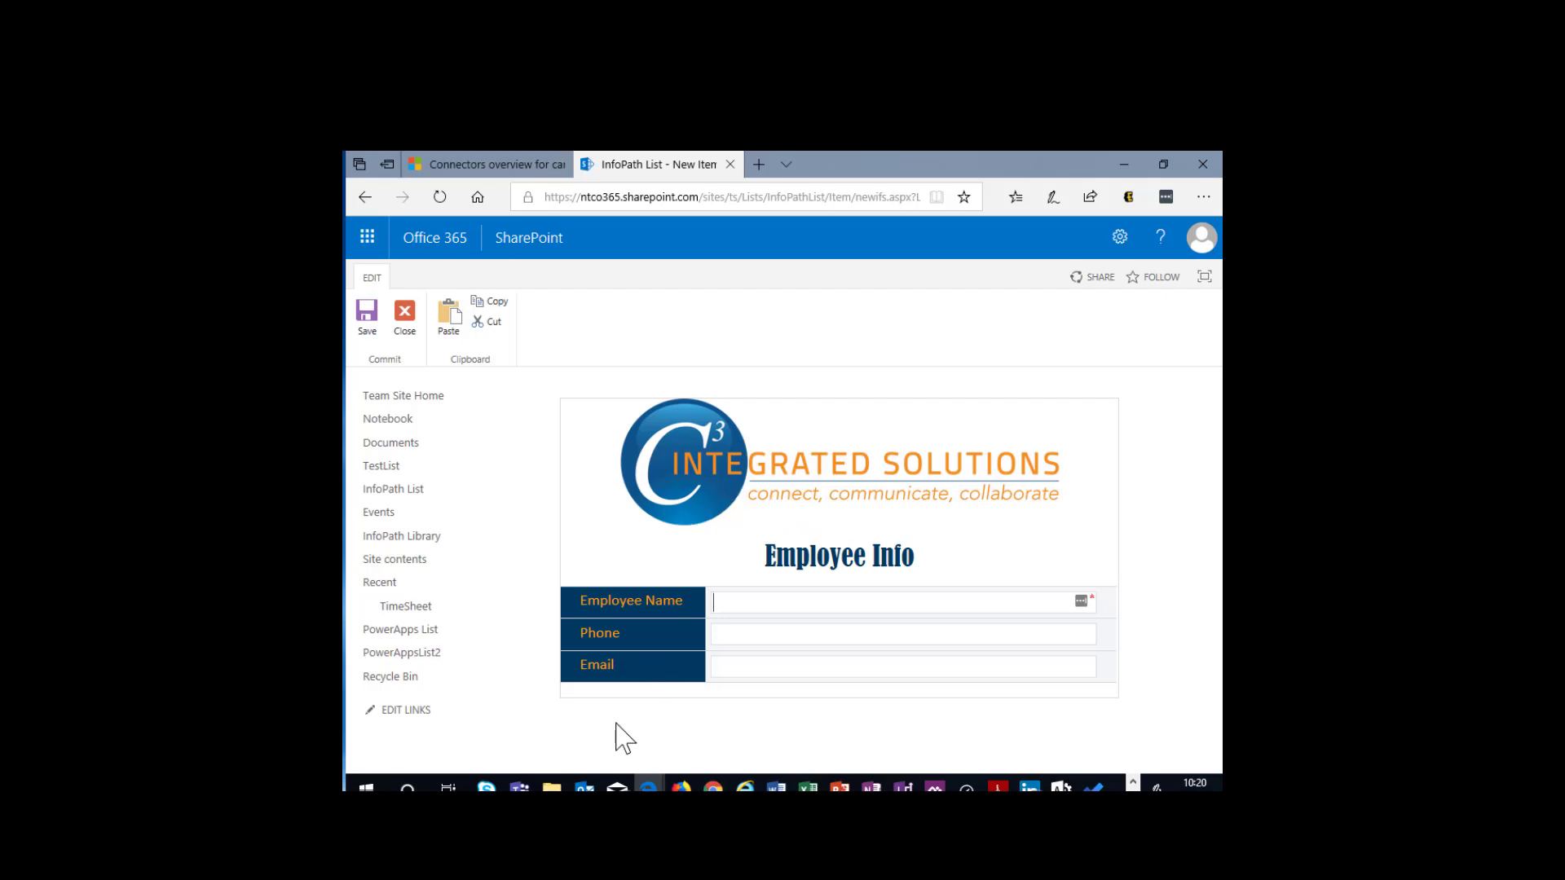
pyautogui.click(415, 331)
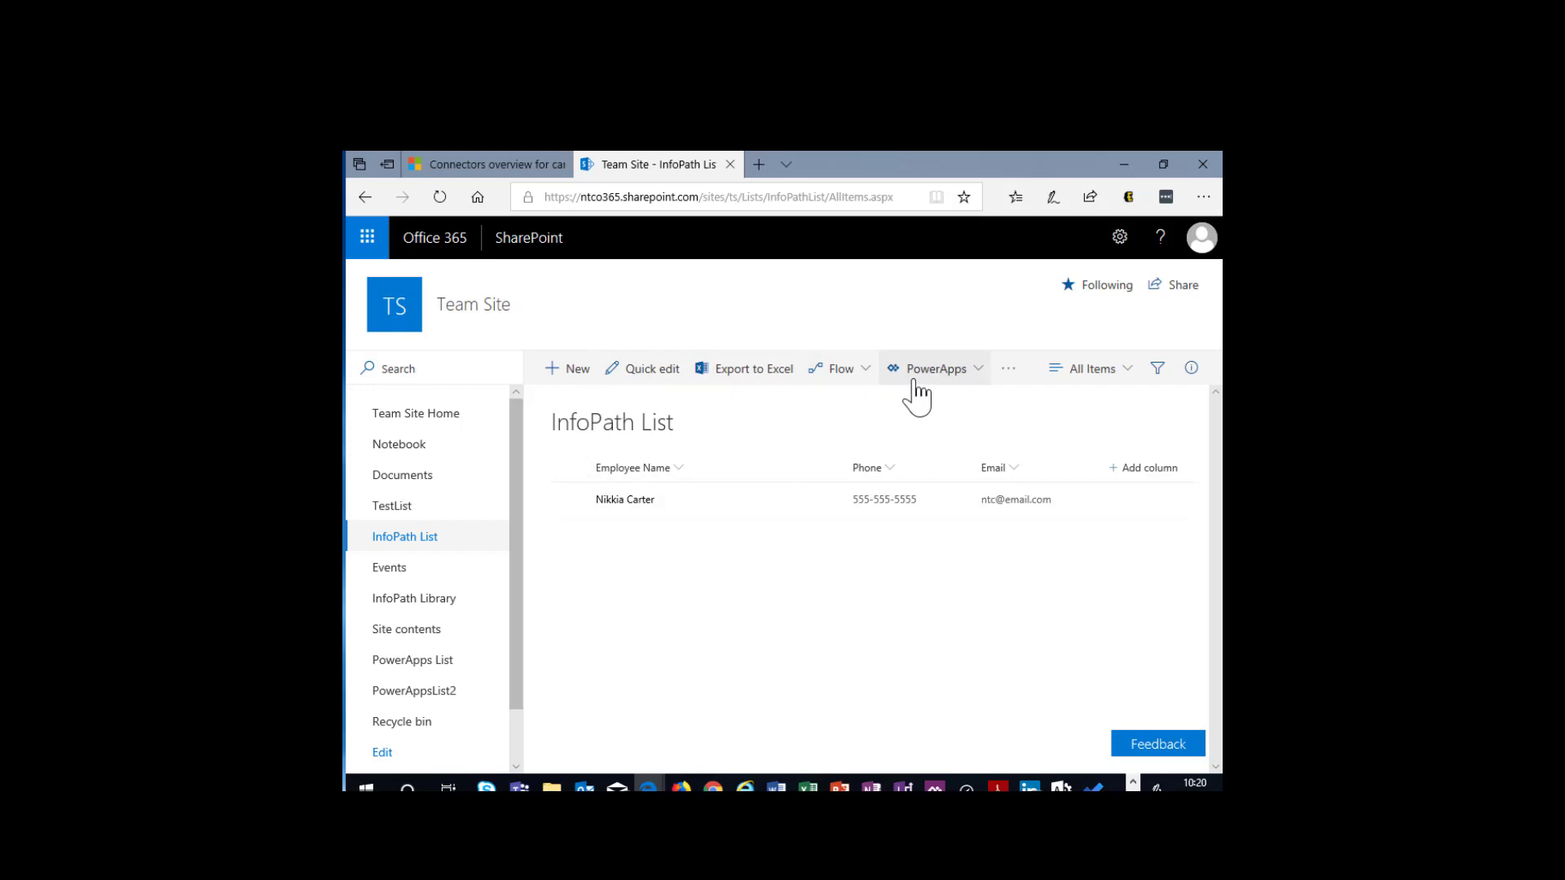
# - Examine the PowerApps, Flow and alert options offered for the InfoPath List in the modern experience
pyautogui.click(961, 382)
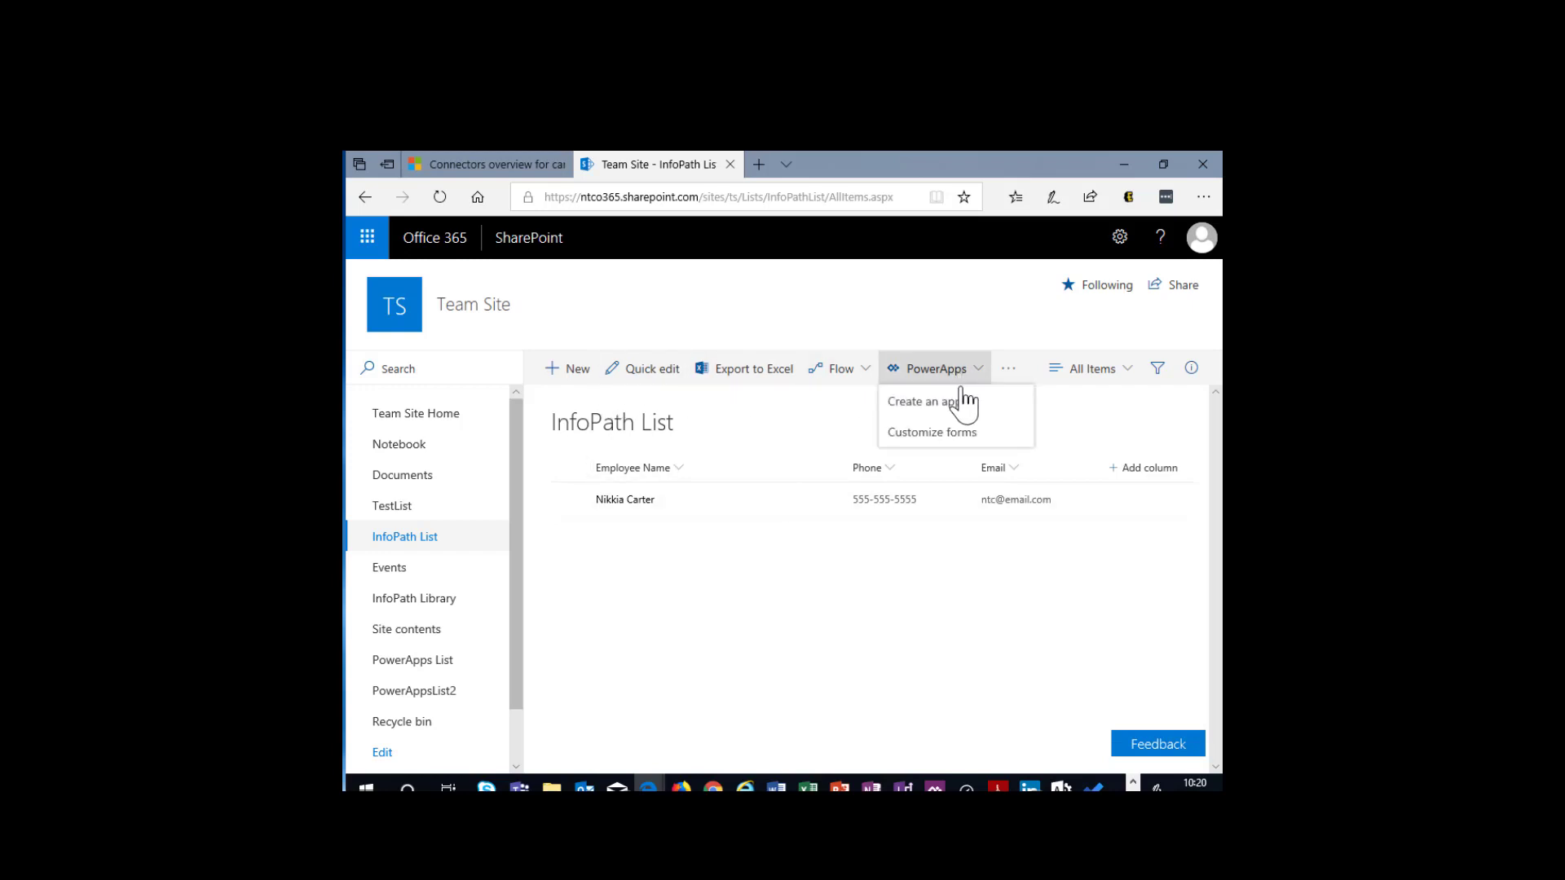
pyautogui.click(863, 374)
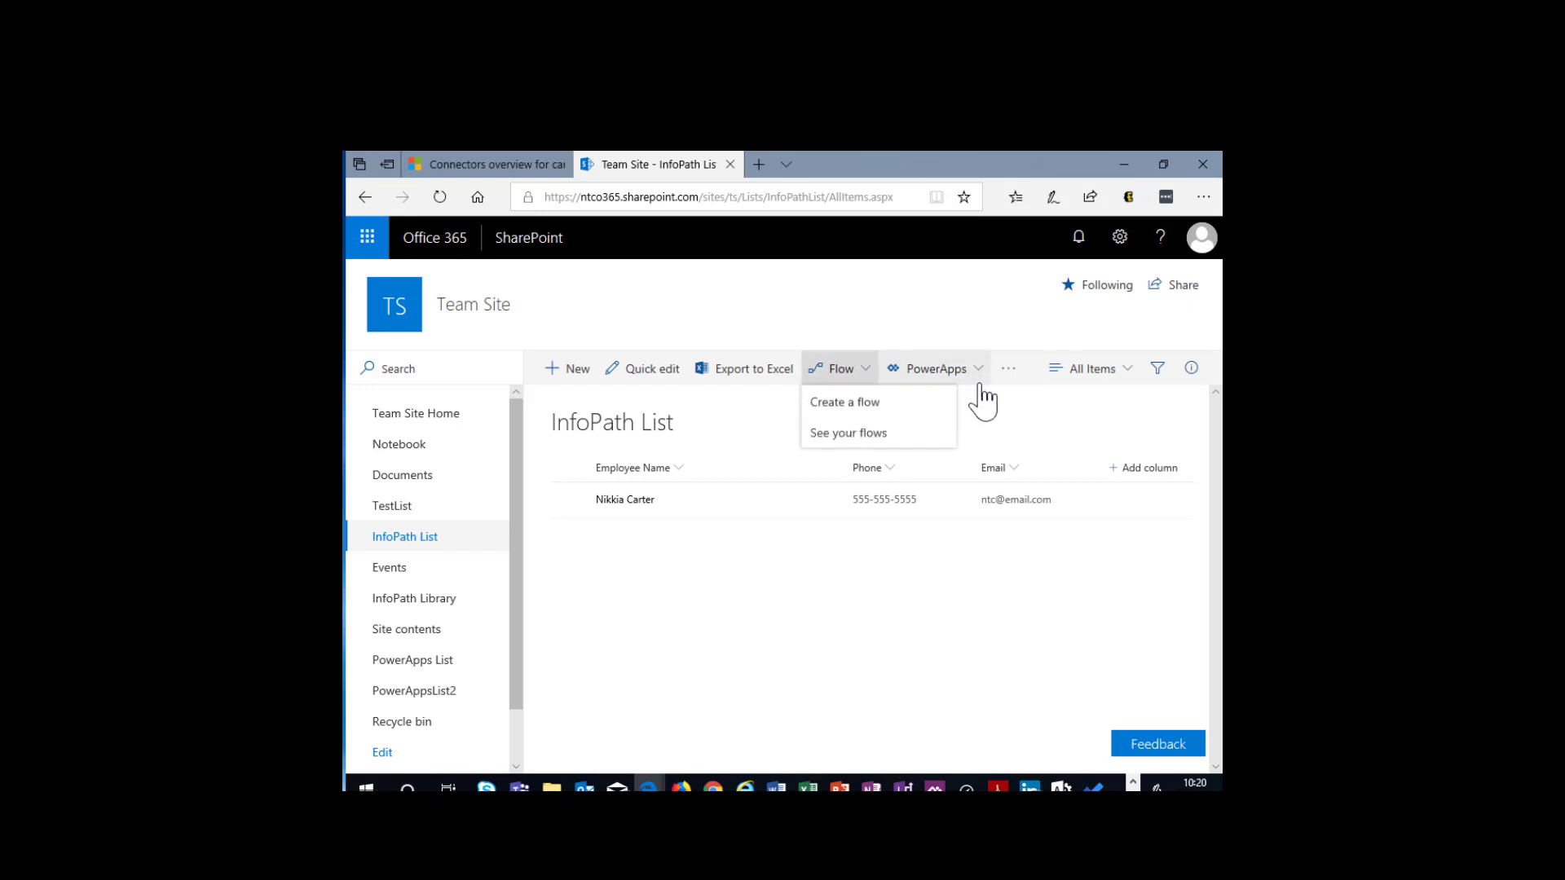
pyautogui.click(1007, 371)
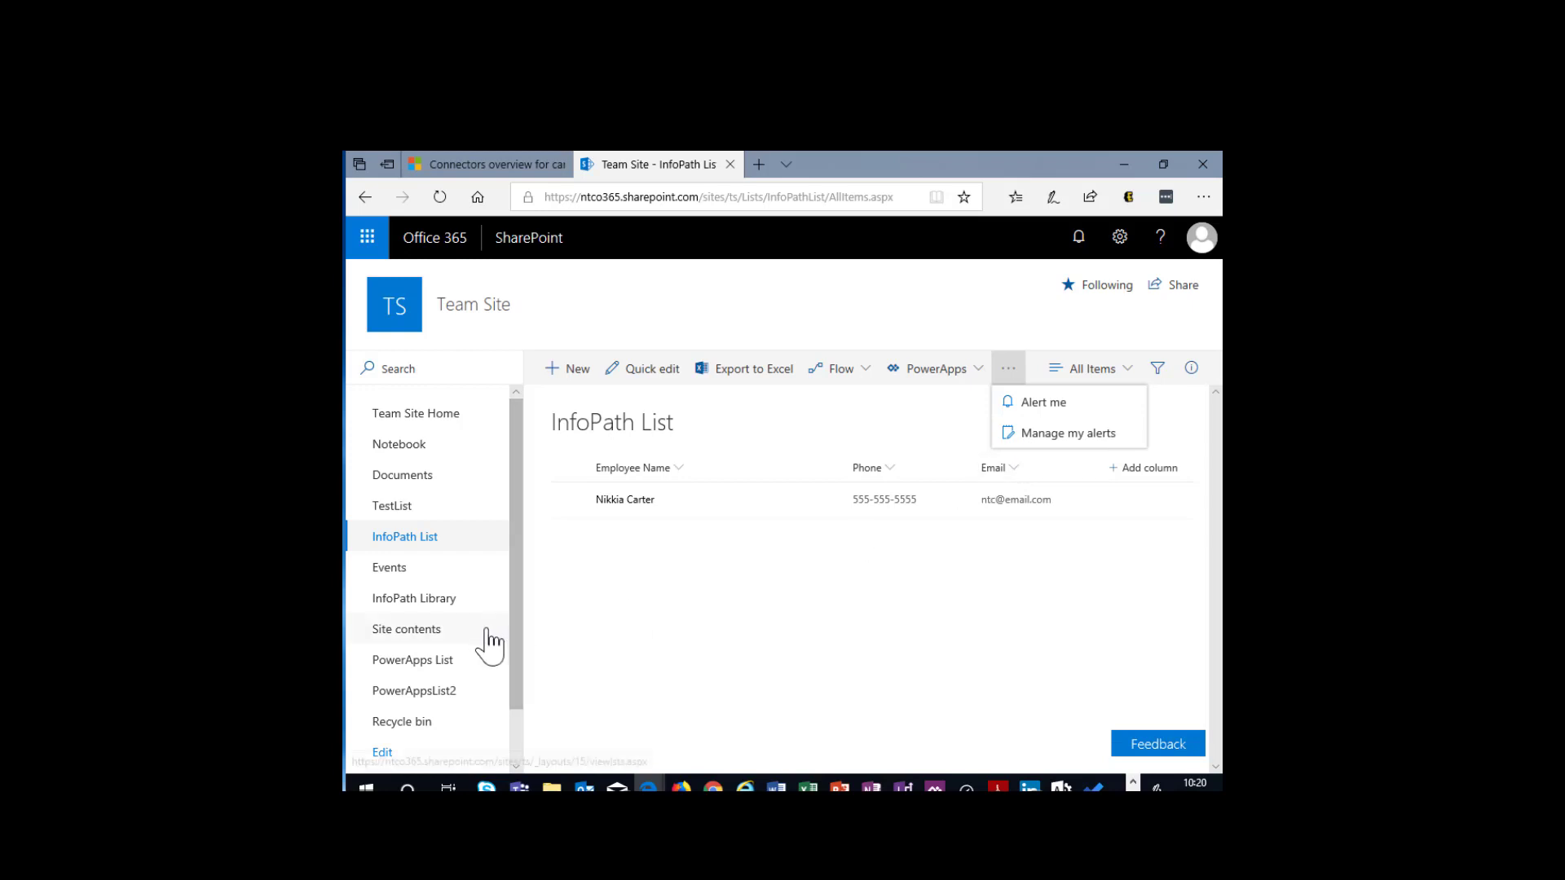
# - Switch the InfoPath List to classic SharePoint and show its list management and customization commands
pyautogui.scroll(-2, 489, 698)
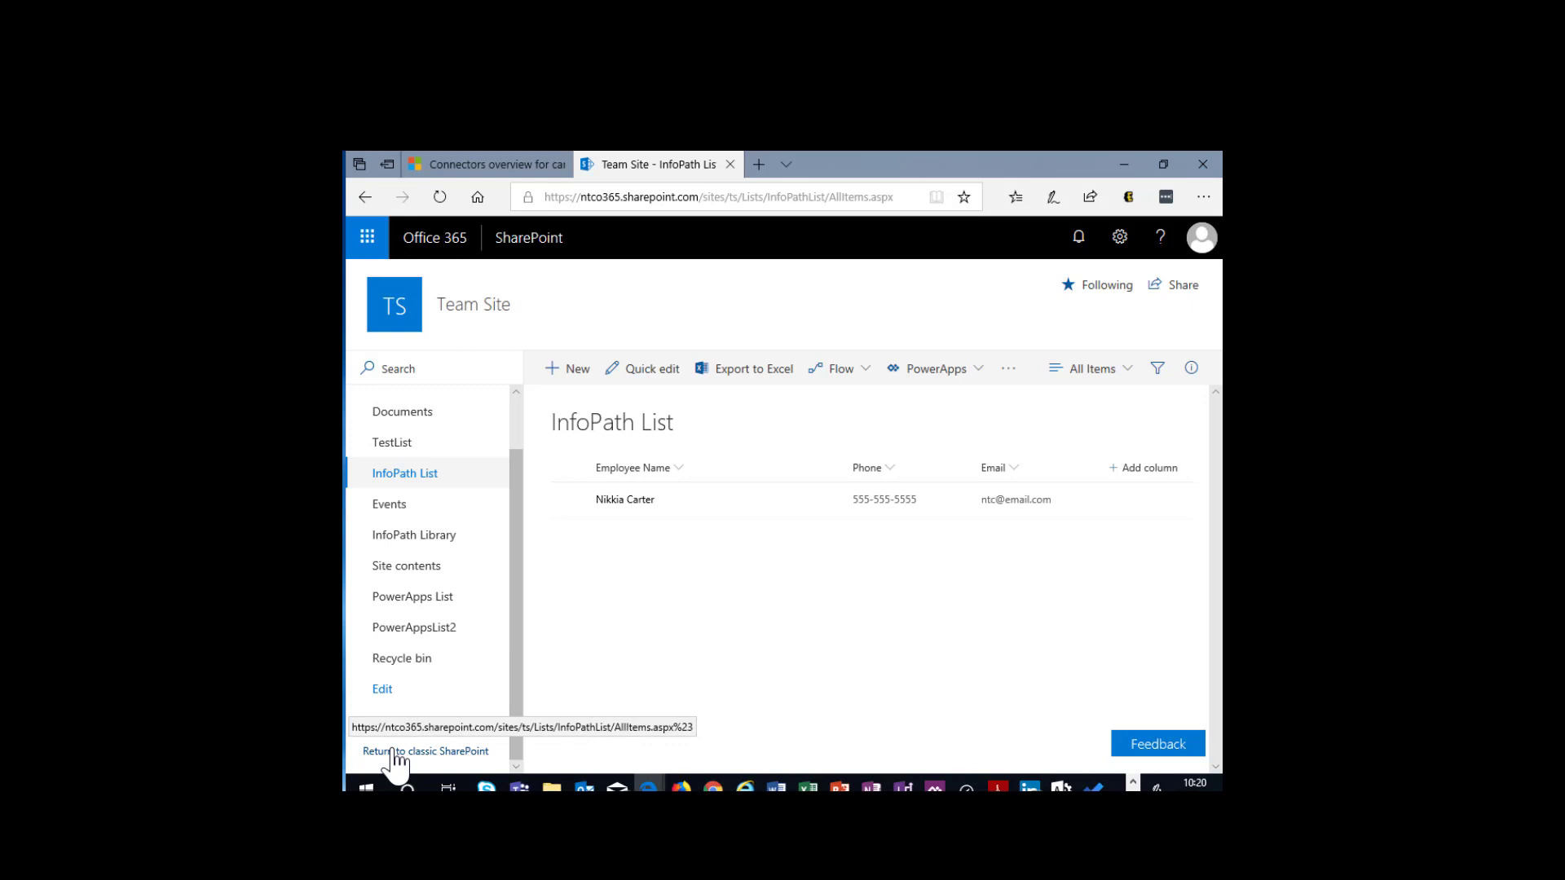
pyautogui.click(393, 752)
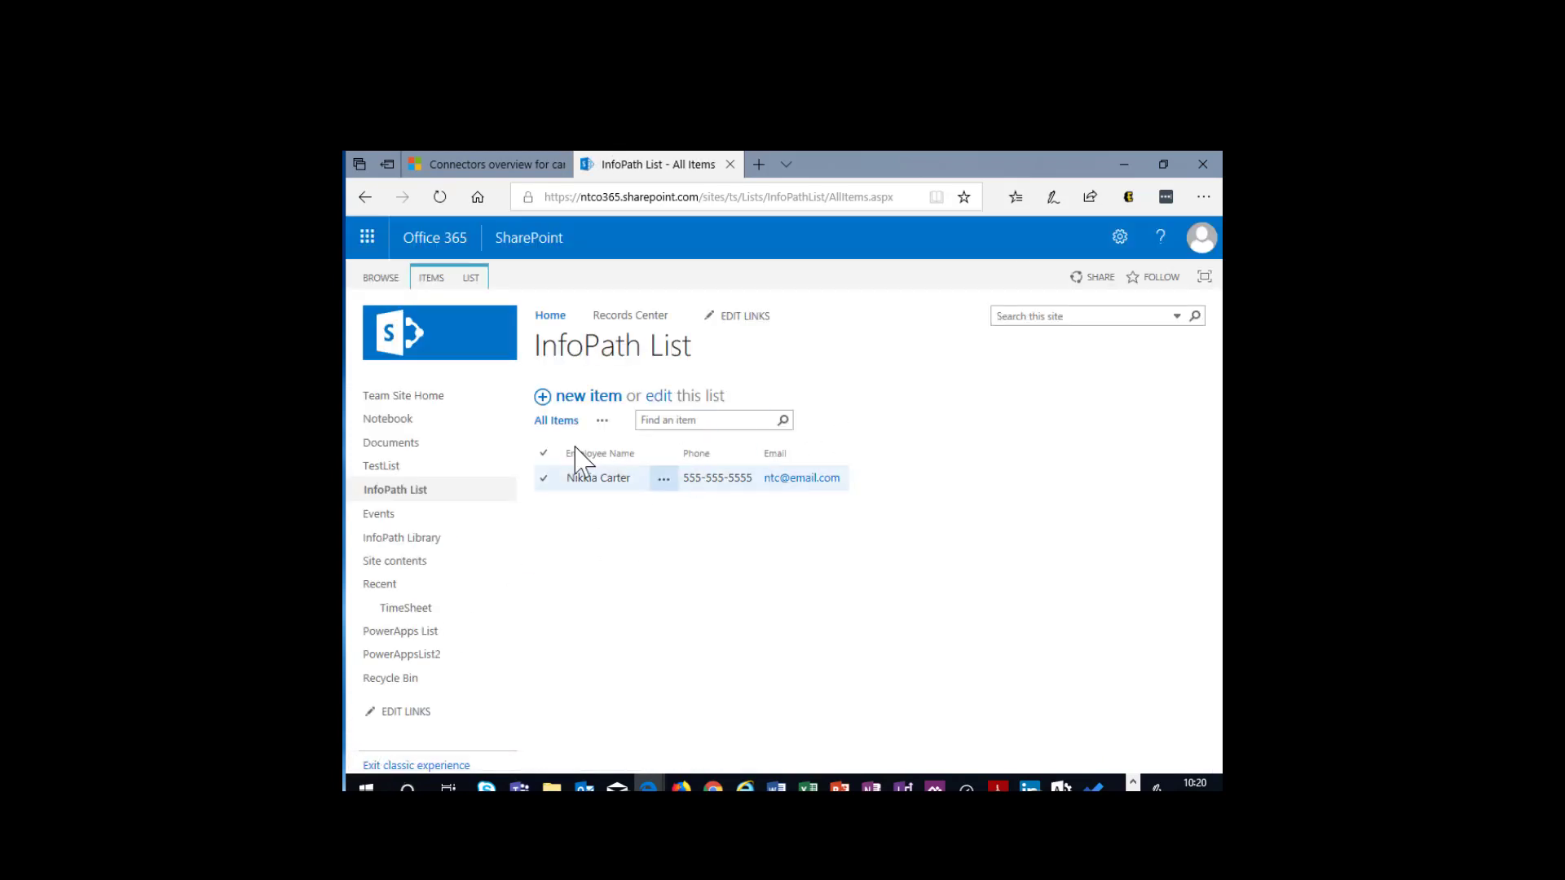
pyautogui.click(472, 277)
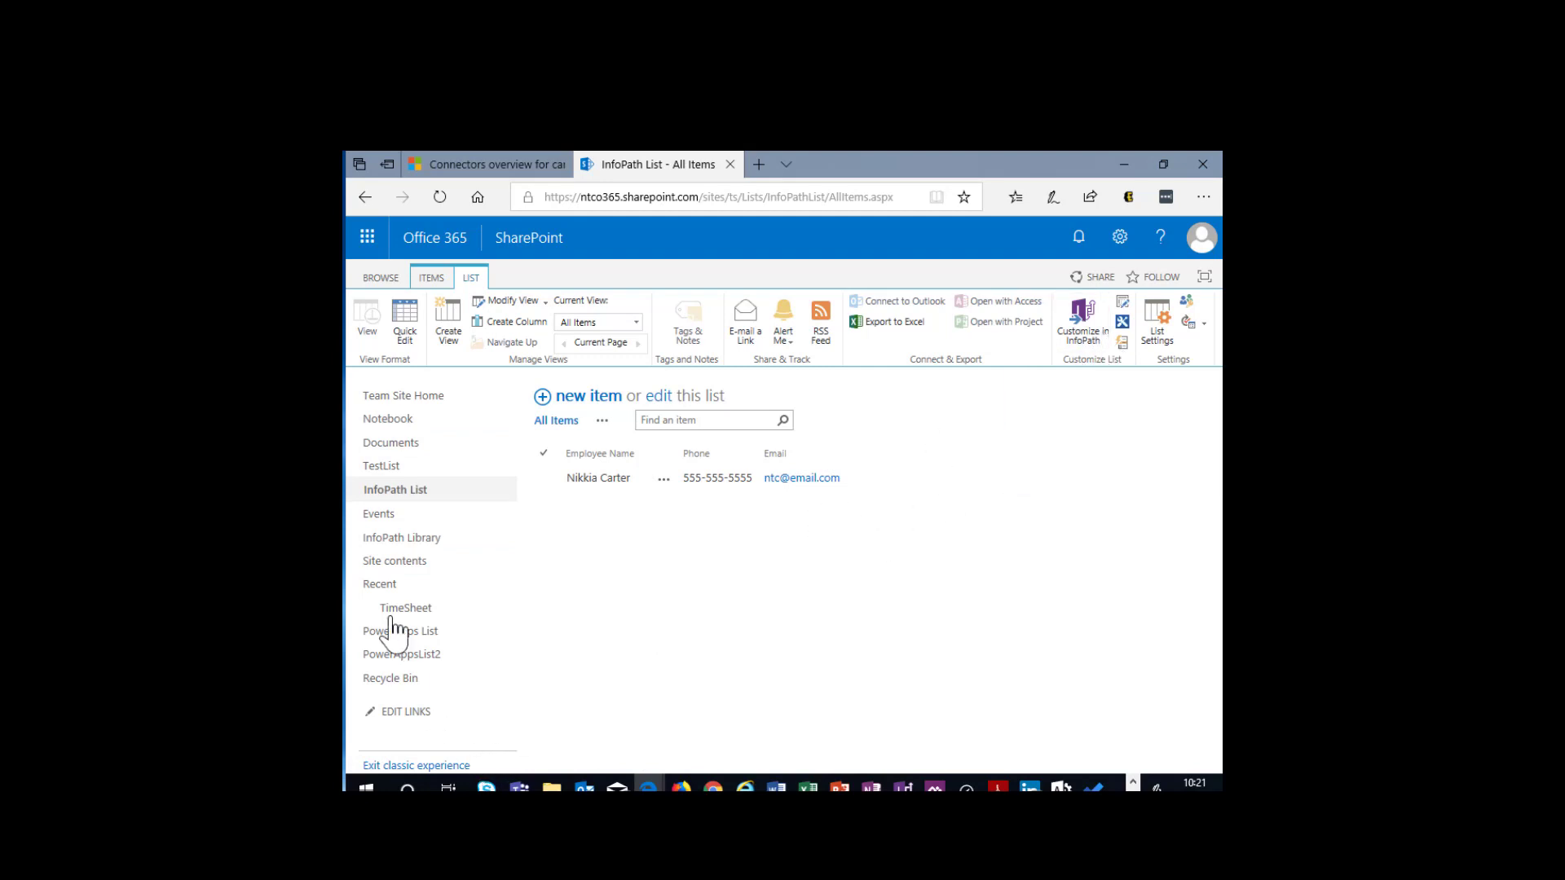
# - Go to the InfoPath Library and start a new document to view its Team Roster form
pyautogui.click(379, 540)
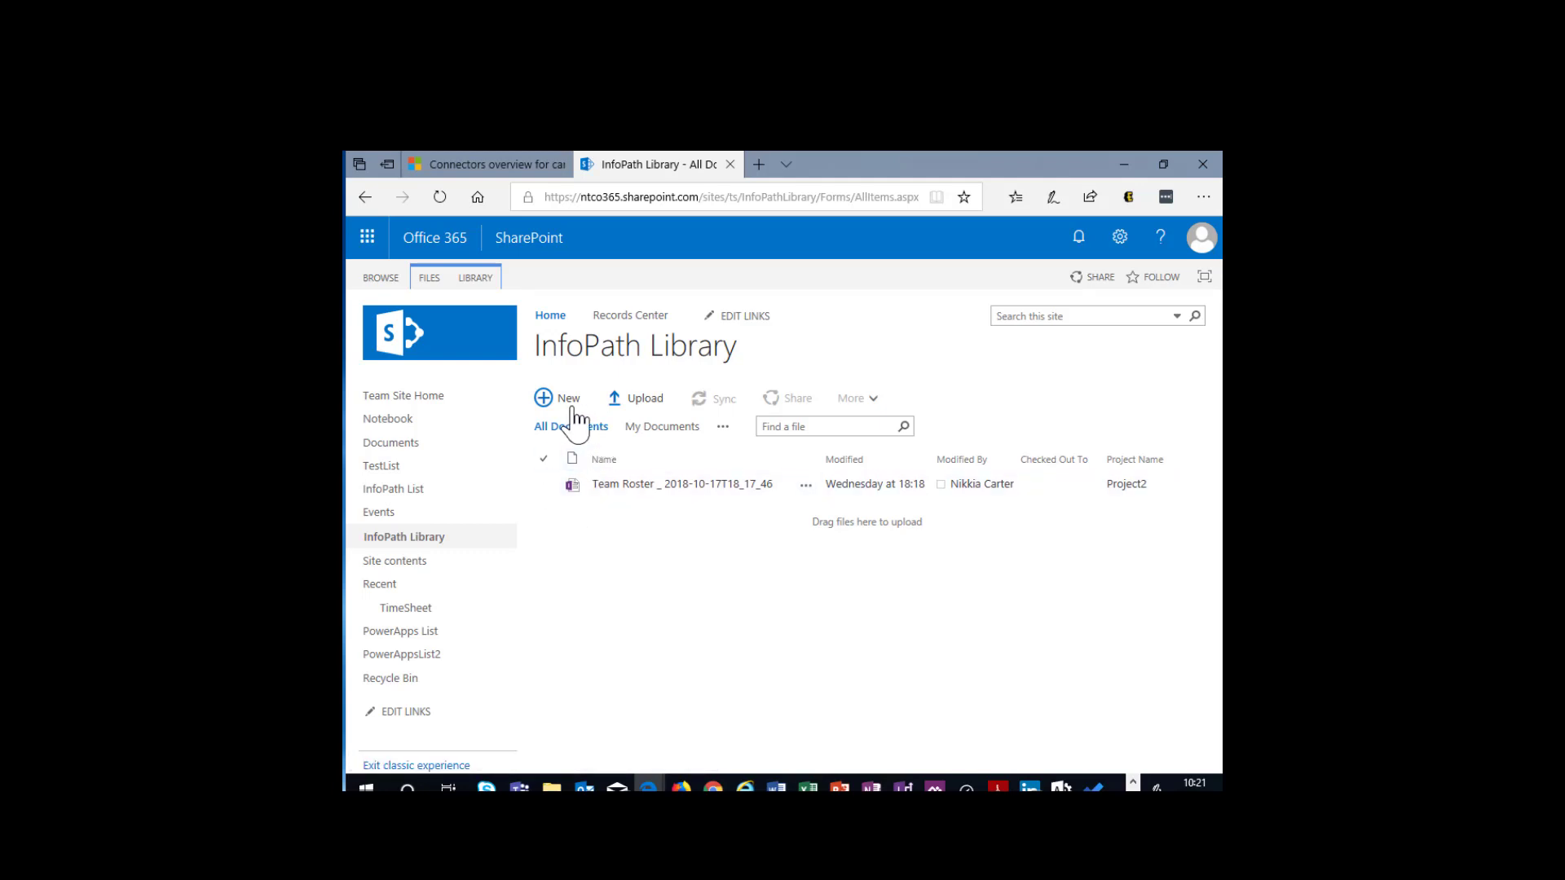
pyautogui.click(570, 401)
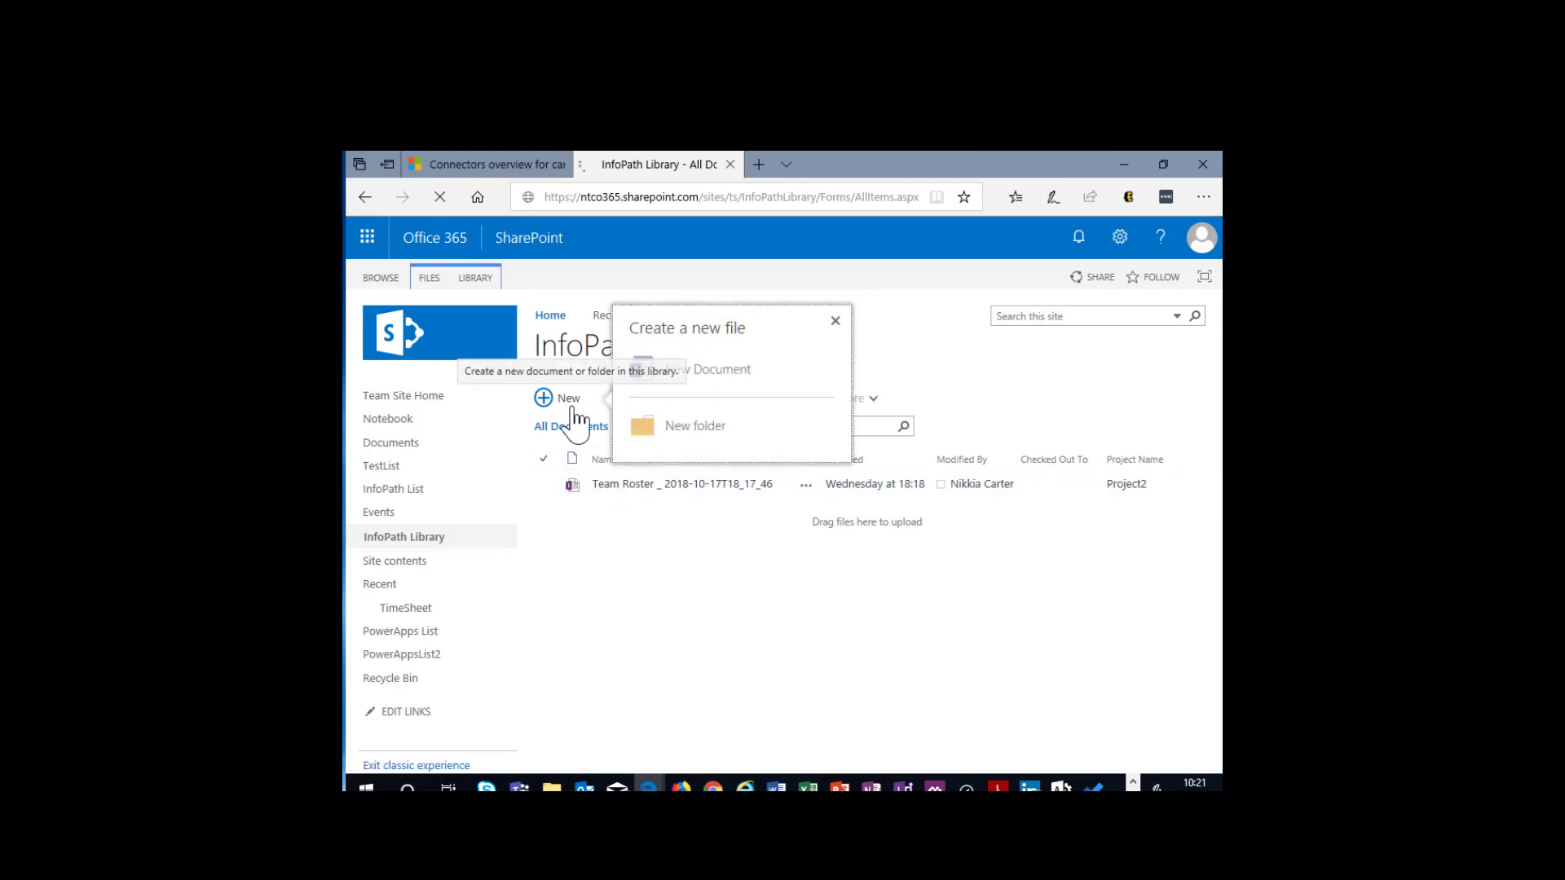
pyautogui.click(695, 369)
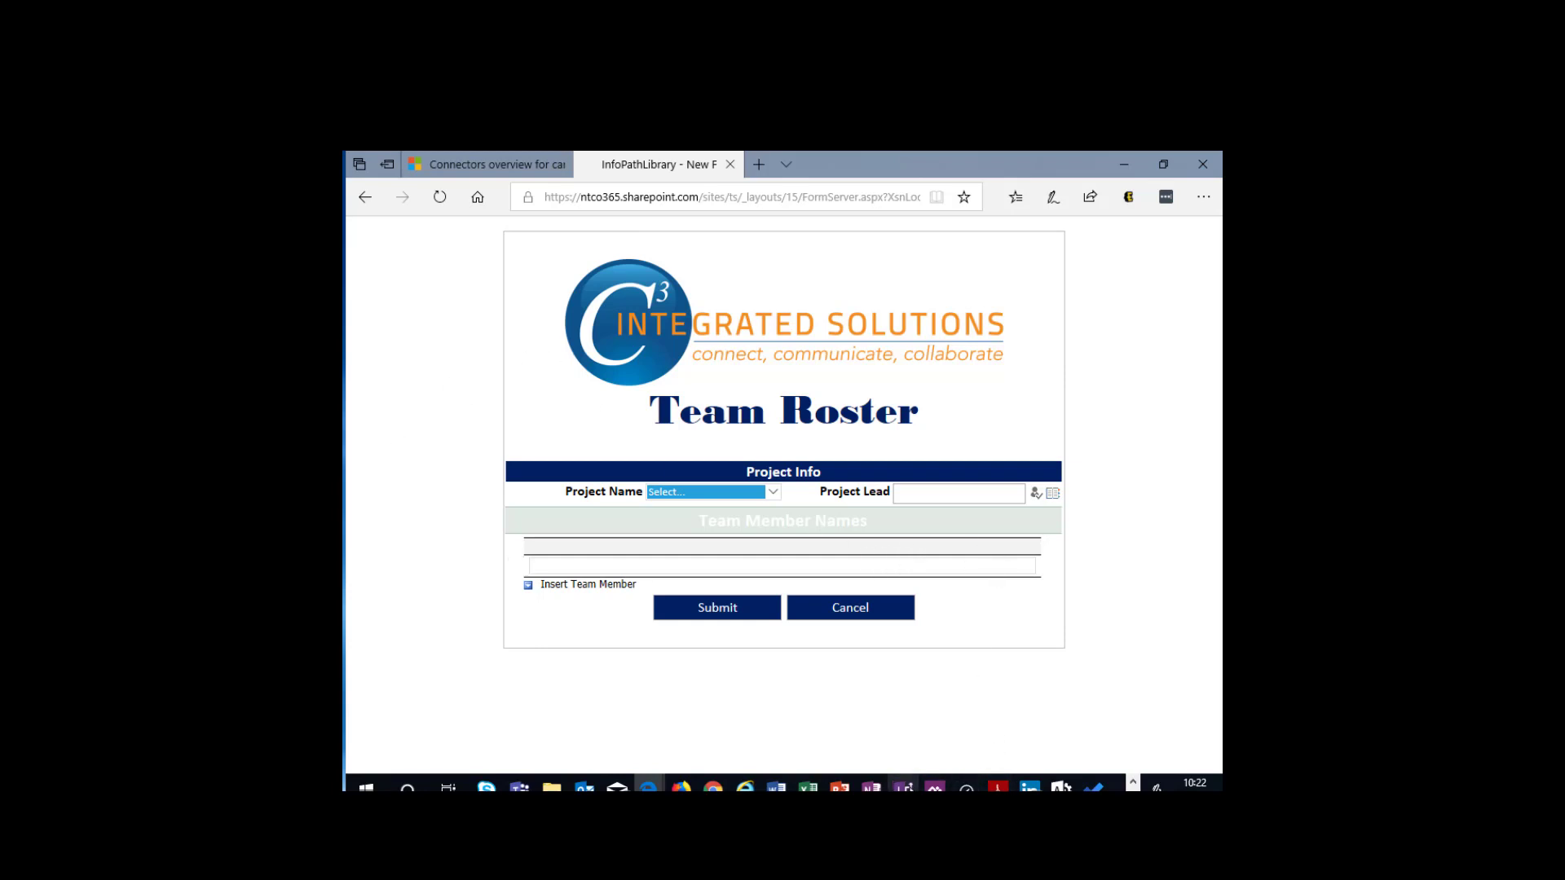
# - Switch to InfoPath Designer, review the account's connected services and the first OneDrive sign-in prompt, and return to the new form templates
pyautogui.click(903, 787)
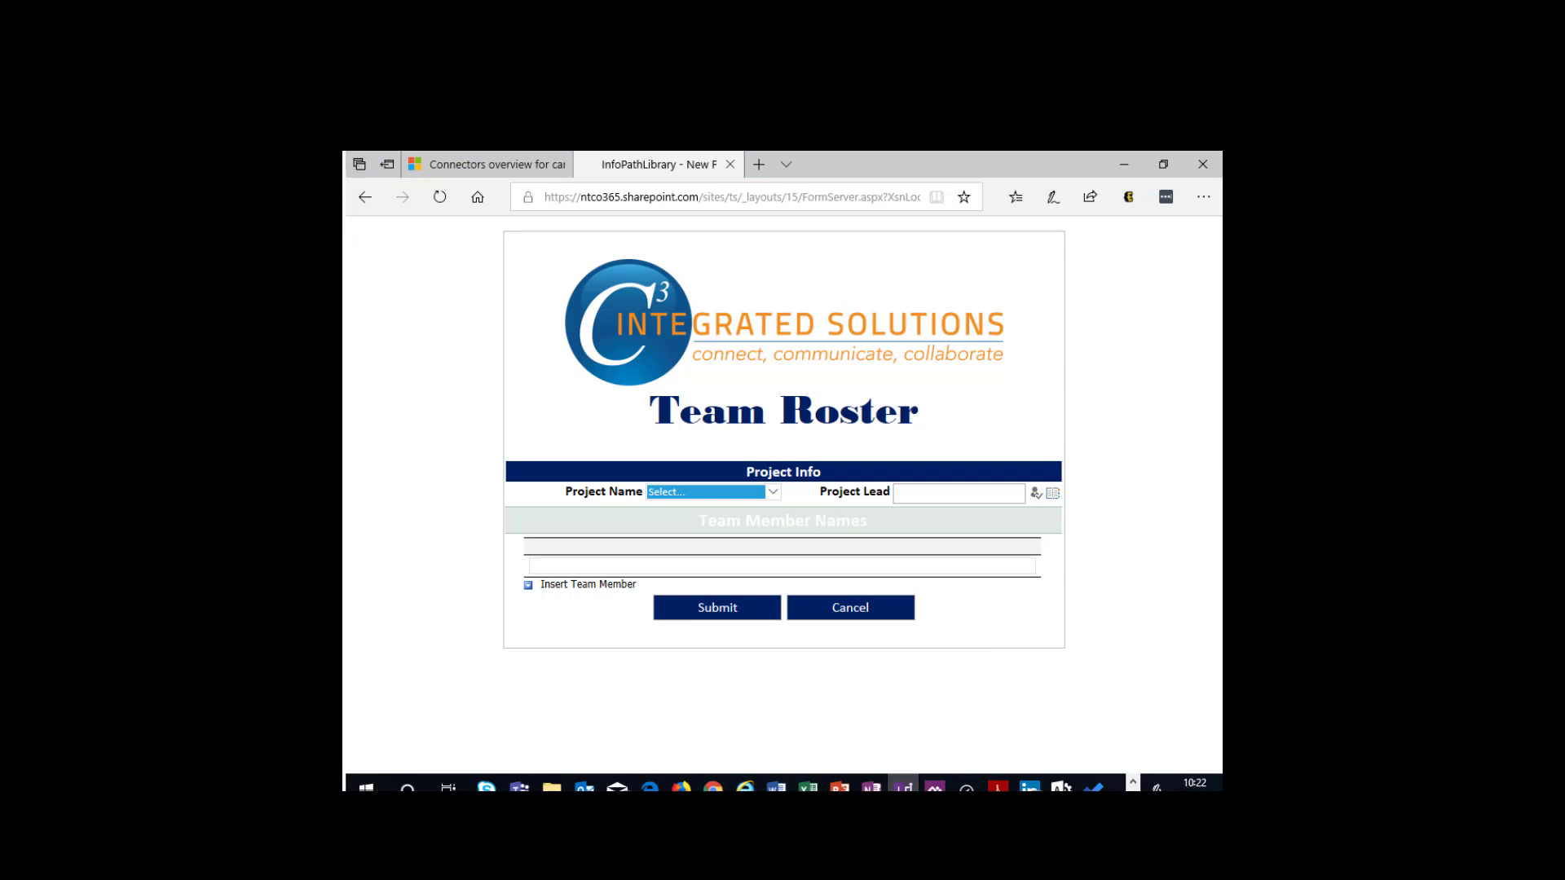
pyautogui.moveTo(629, 153); pyautogui.dragTo(802, 151)
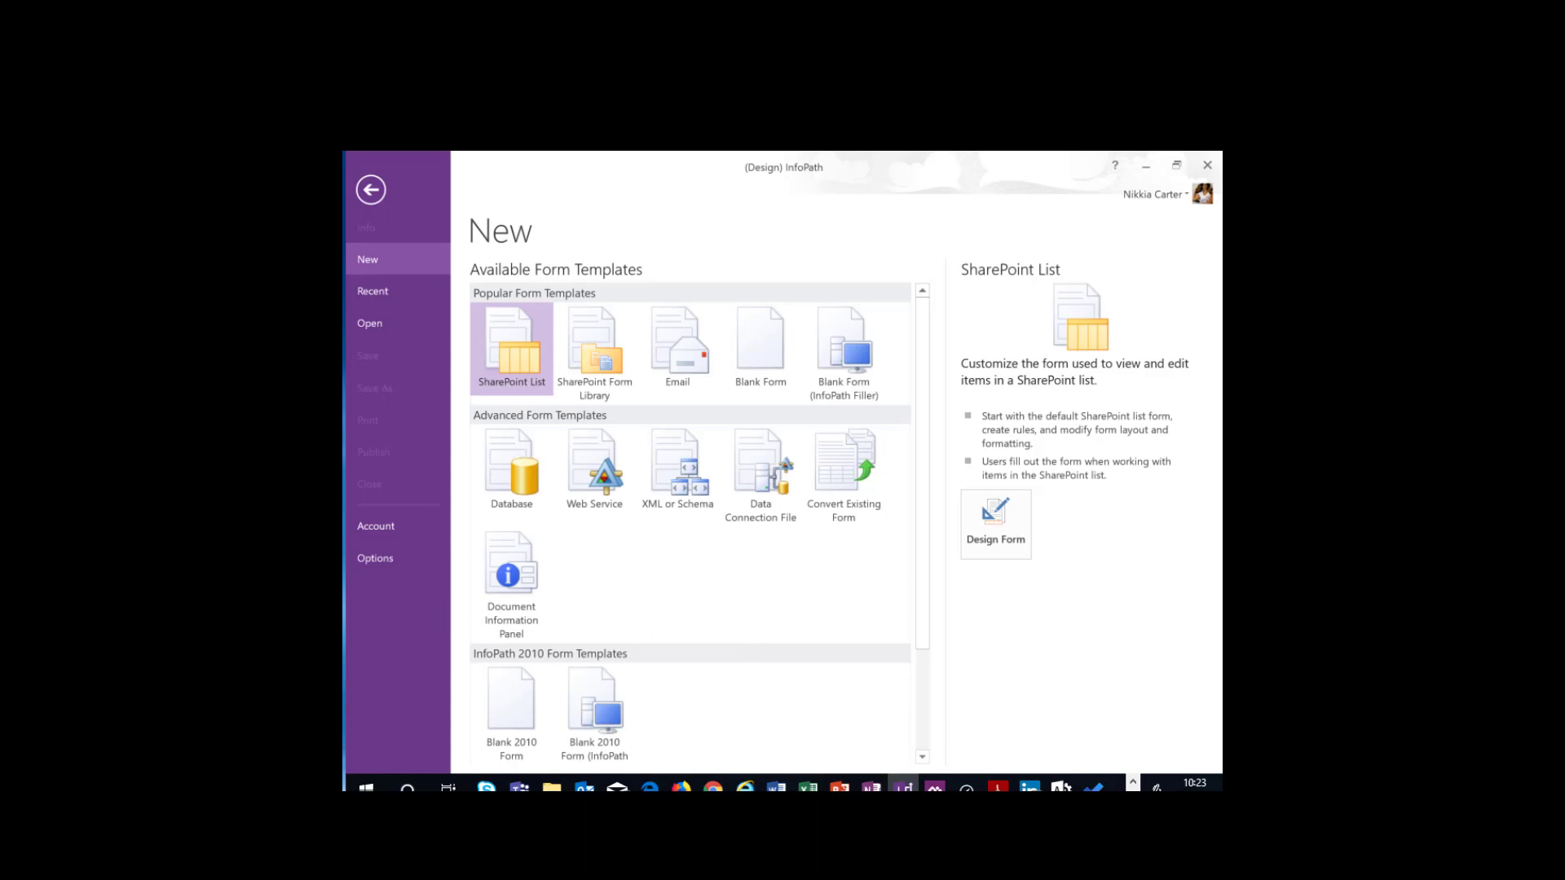
pyautogui.click(374, 523)
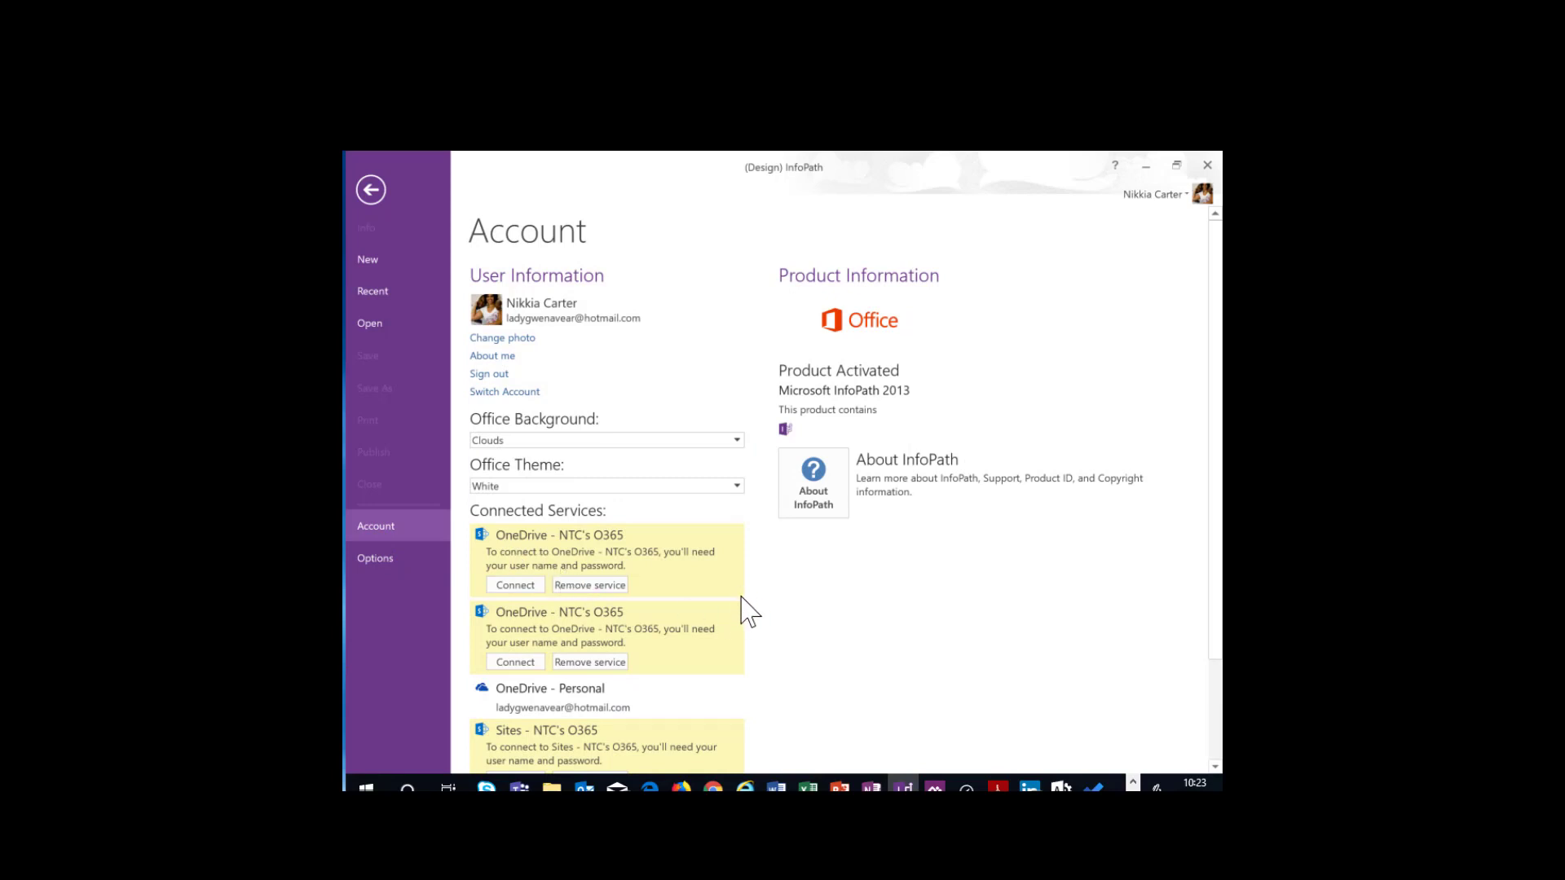
pyautogui.scroll(-3, 746, 624)
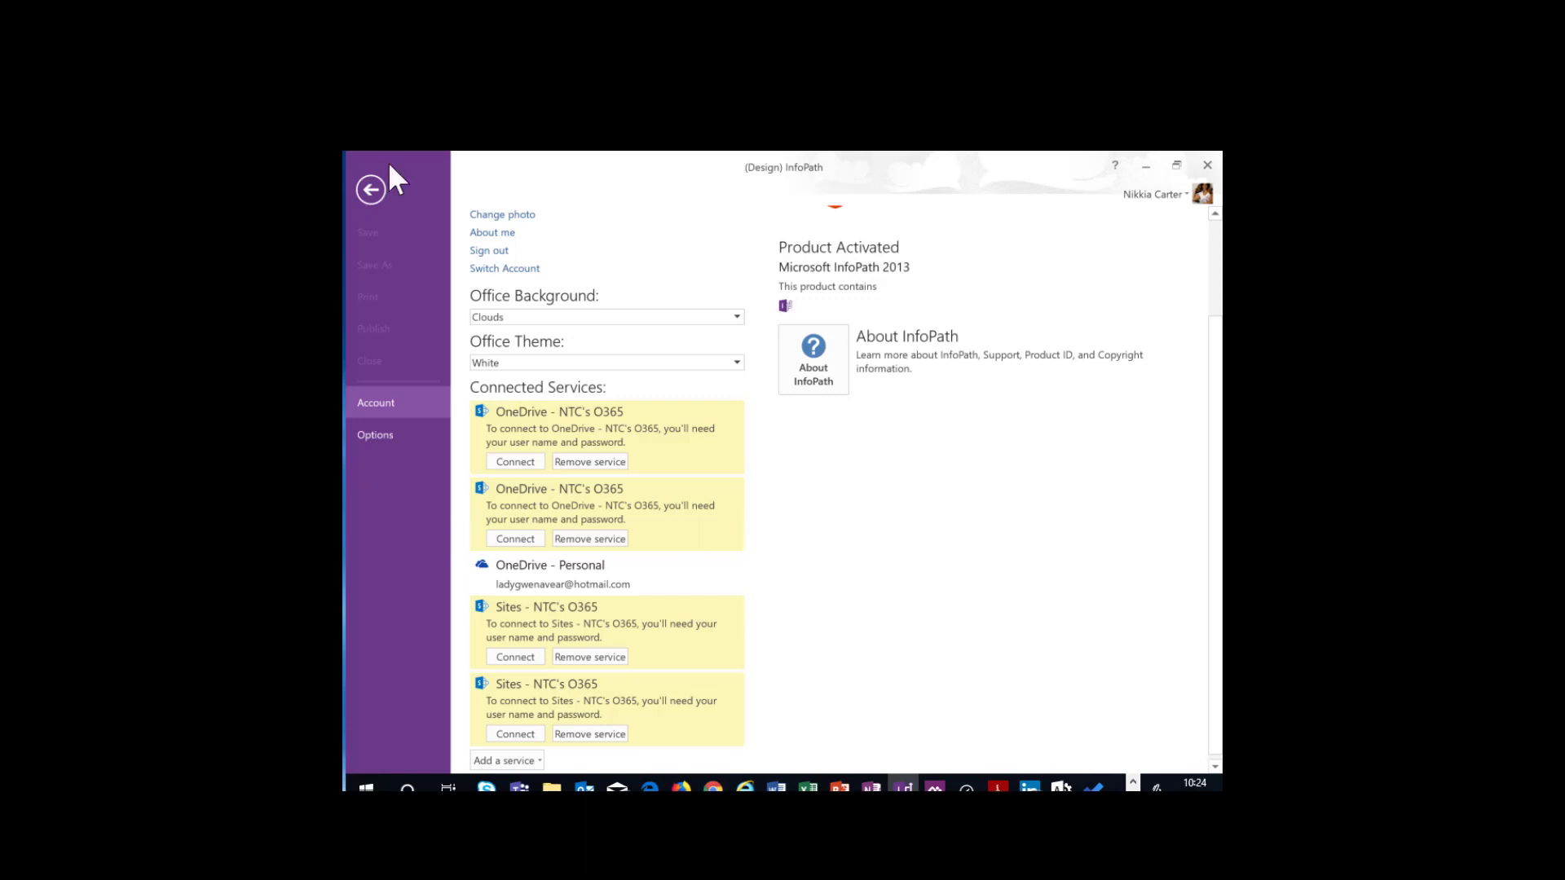
pyautogui.click(516, 462)
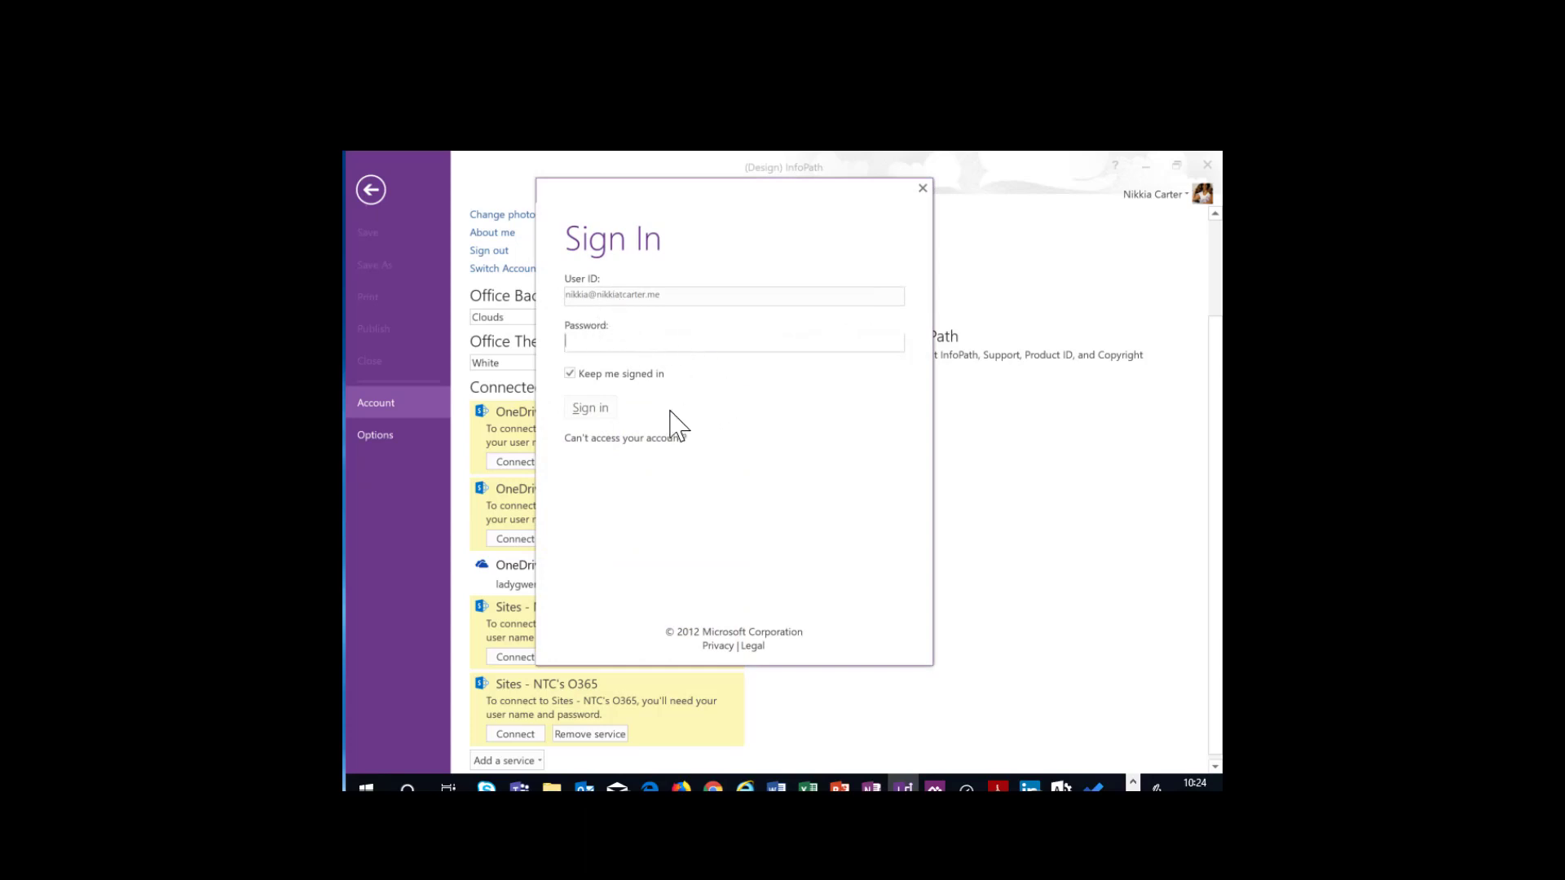
pyautogui.click(924, 189)
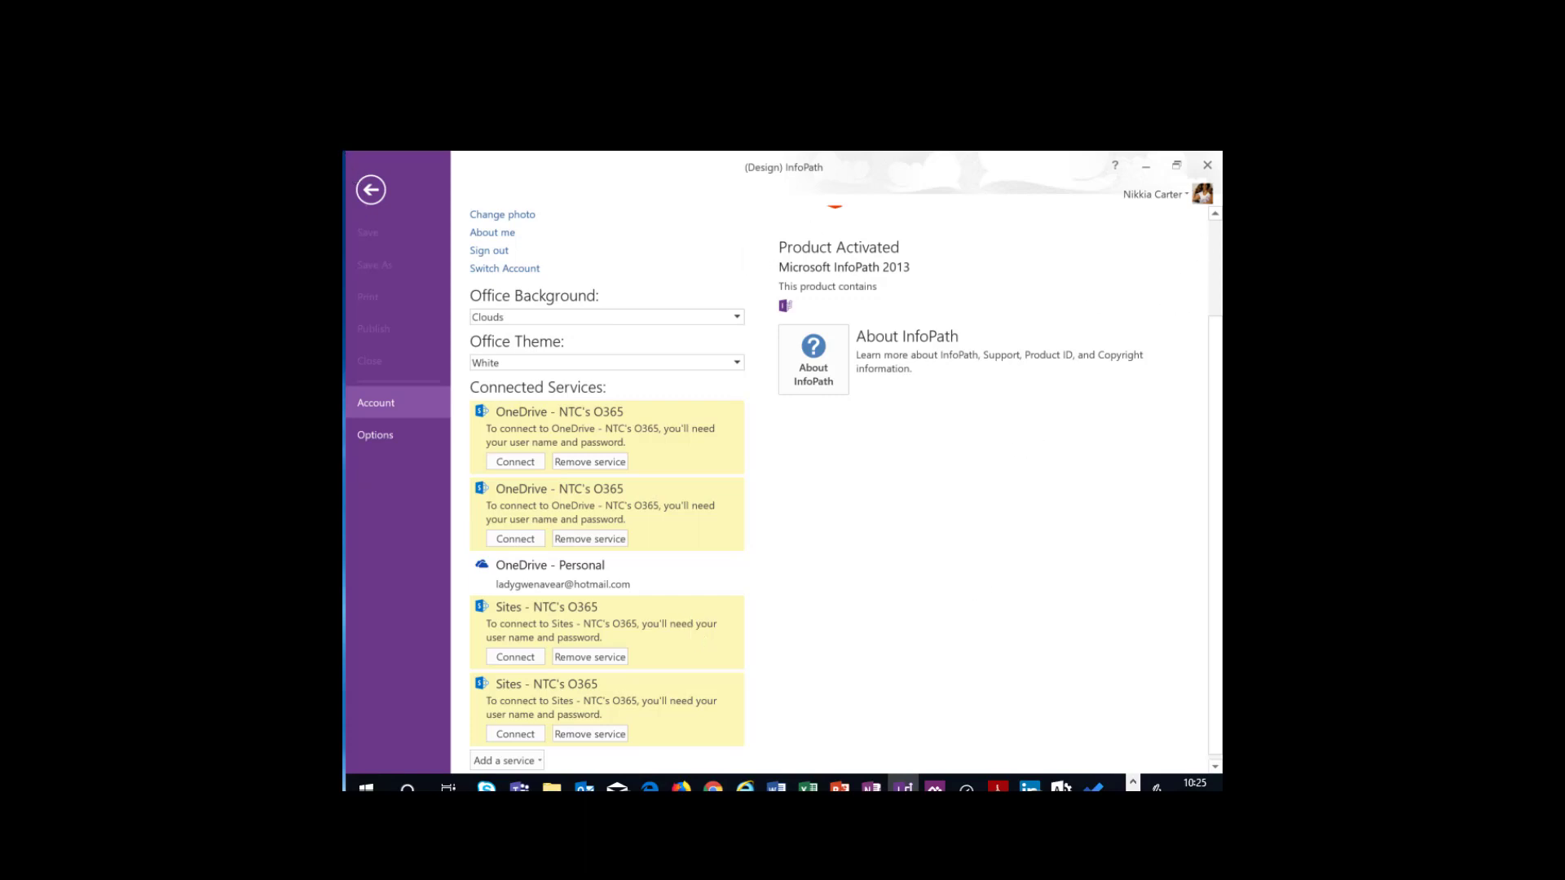
pyautogui.click(370, 191)
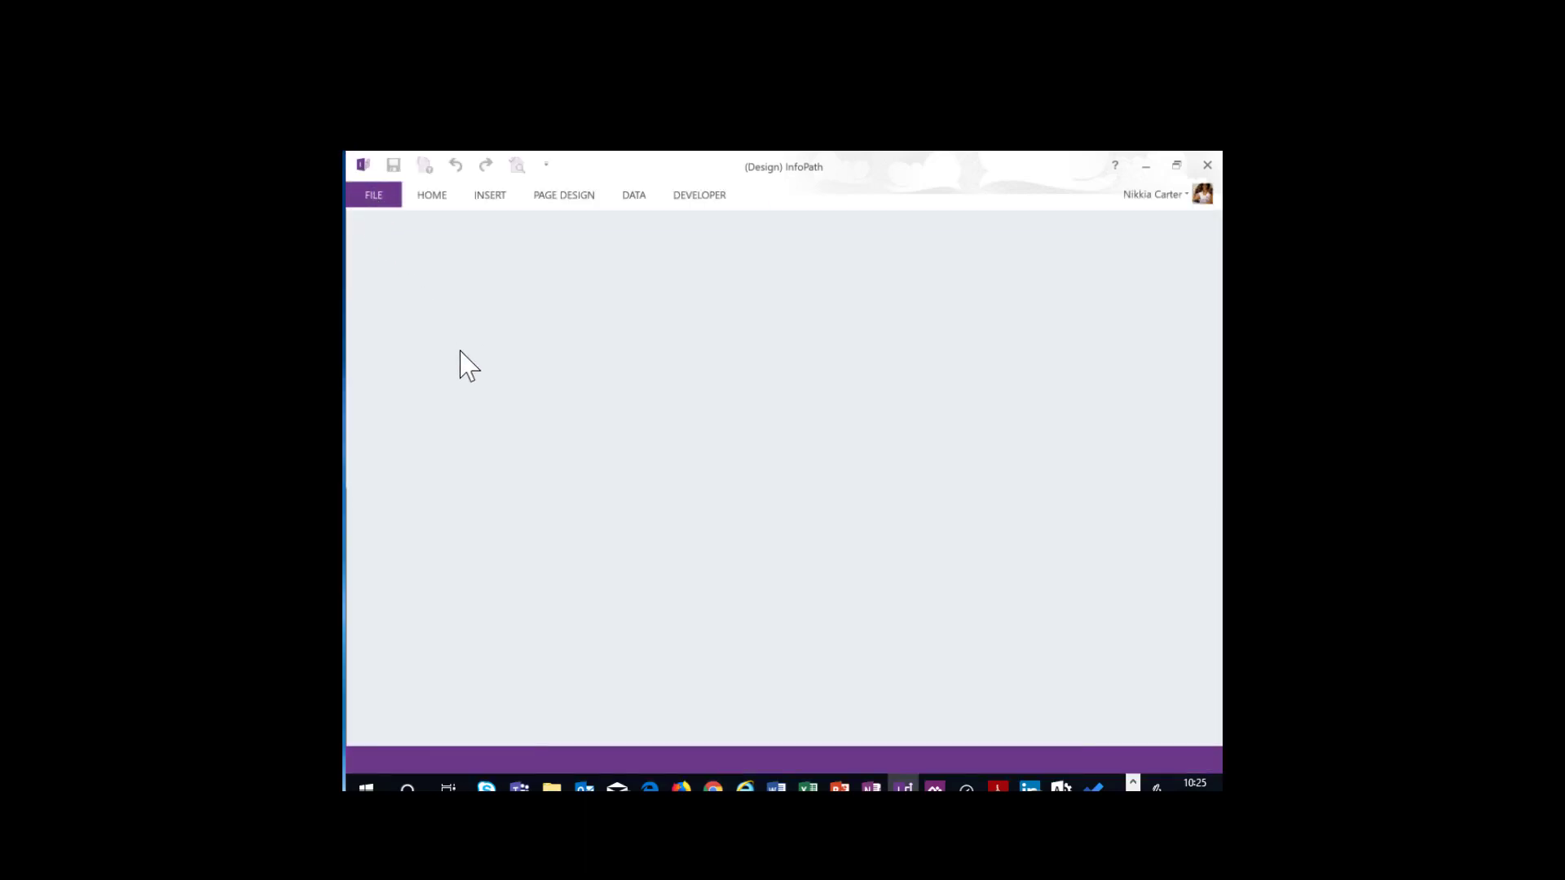
pyautogui.click(380, 199)
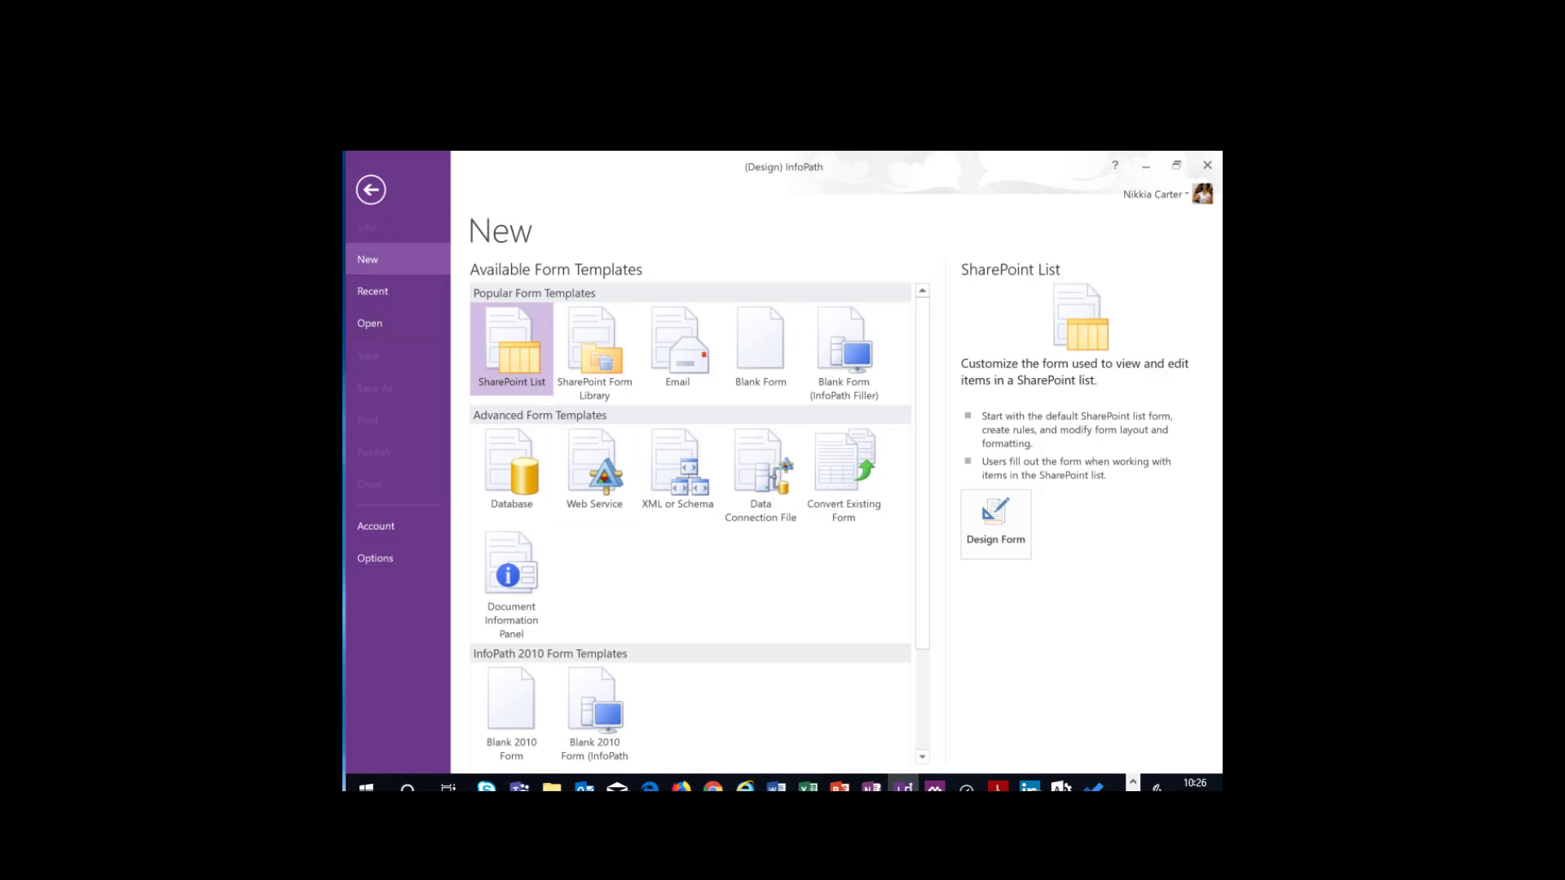
# - Switch to File Explorer and open the TeamRoster - Copy form template from the ProjectReference folder in design mode
pyautogui.press('super+e')
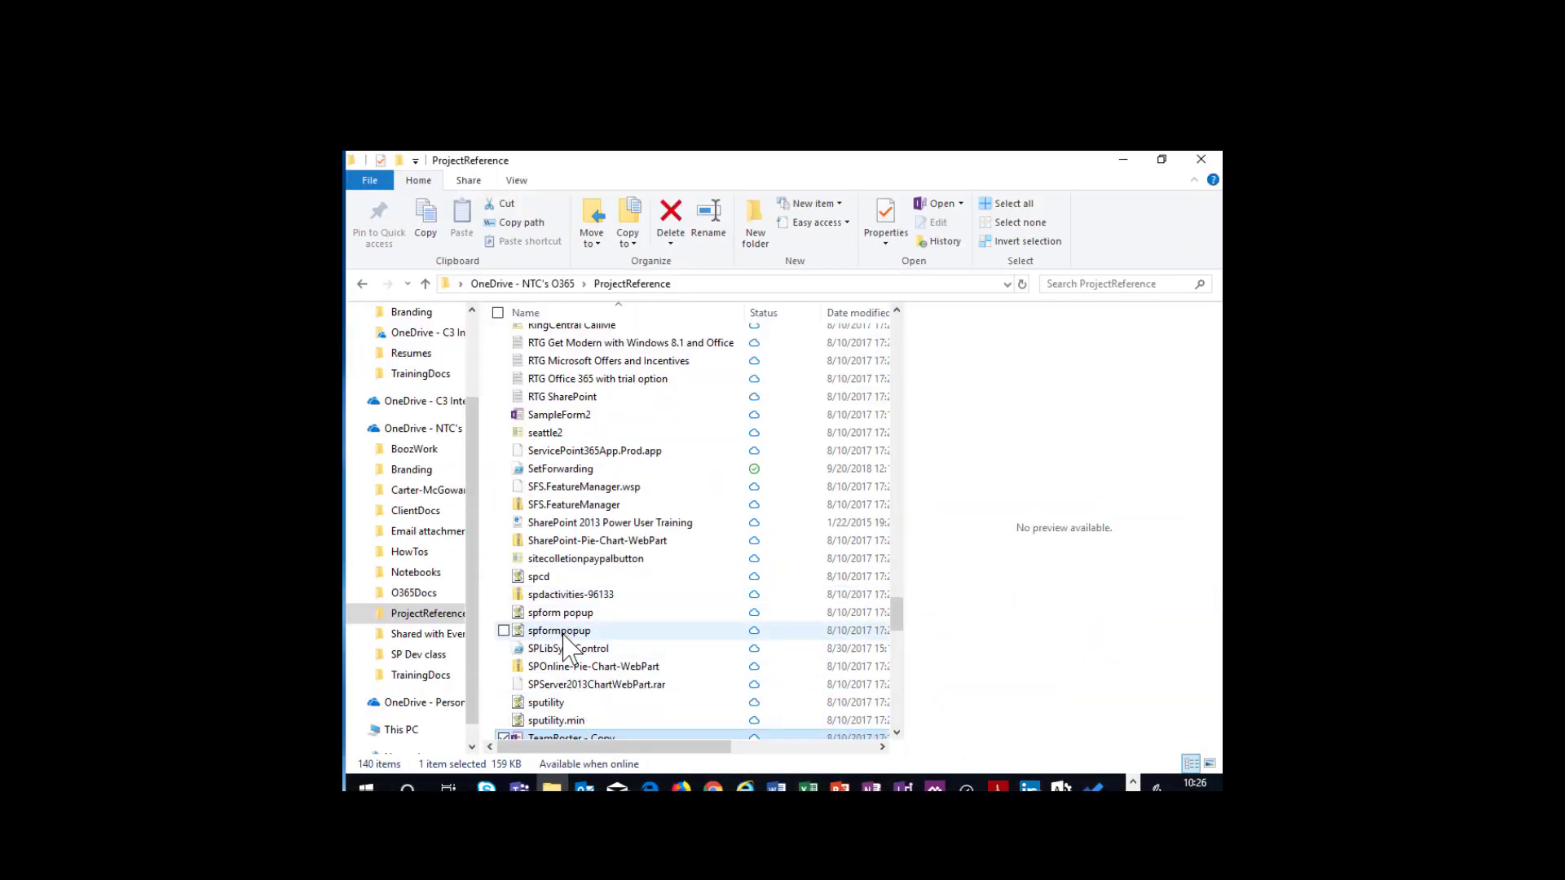
pyautogui.scroll(-2, 607, 668)
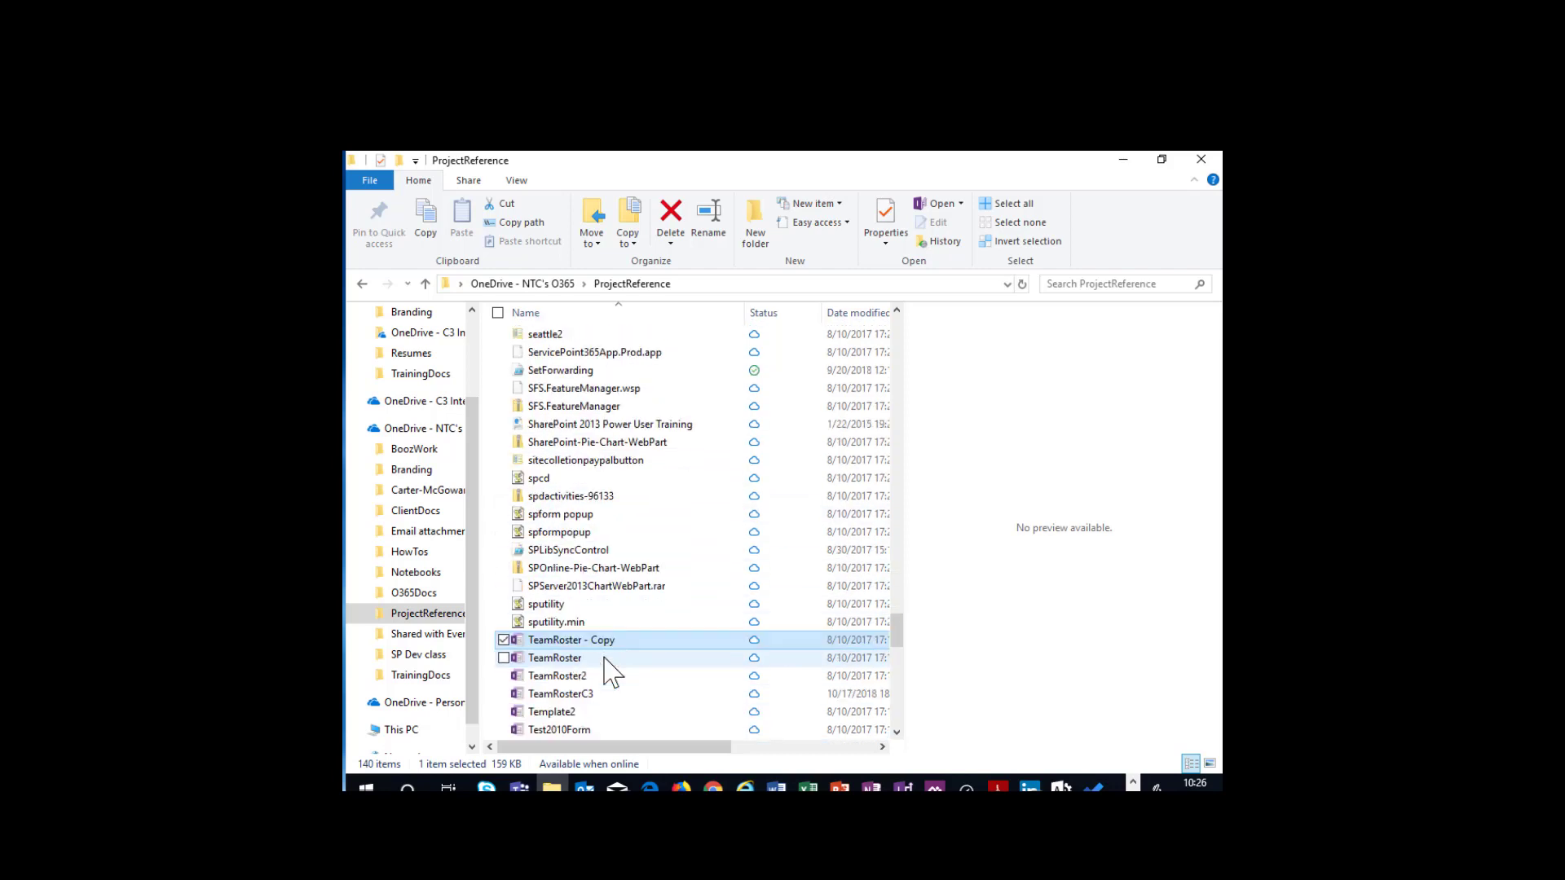
pyautogui.scroll(-1, 612, 673)
pyautogui.rightClick(580, 605)
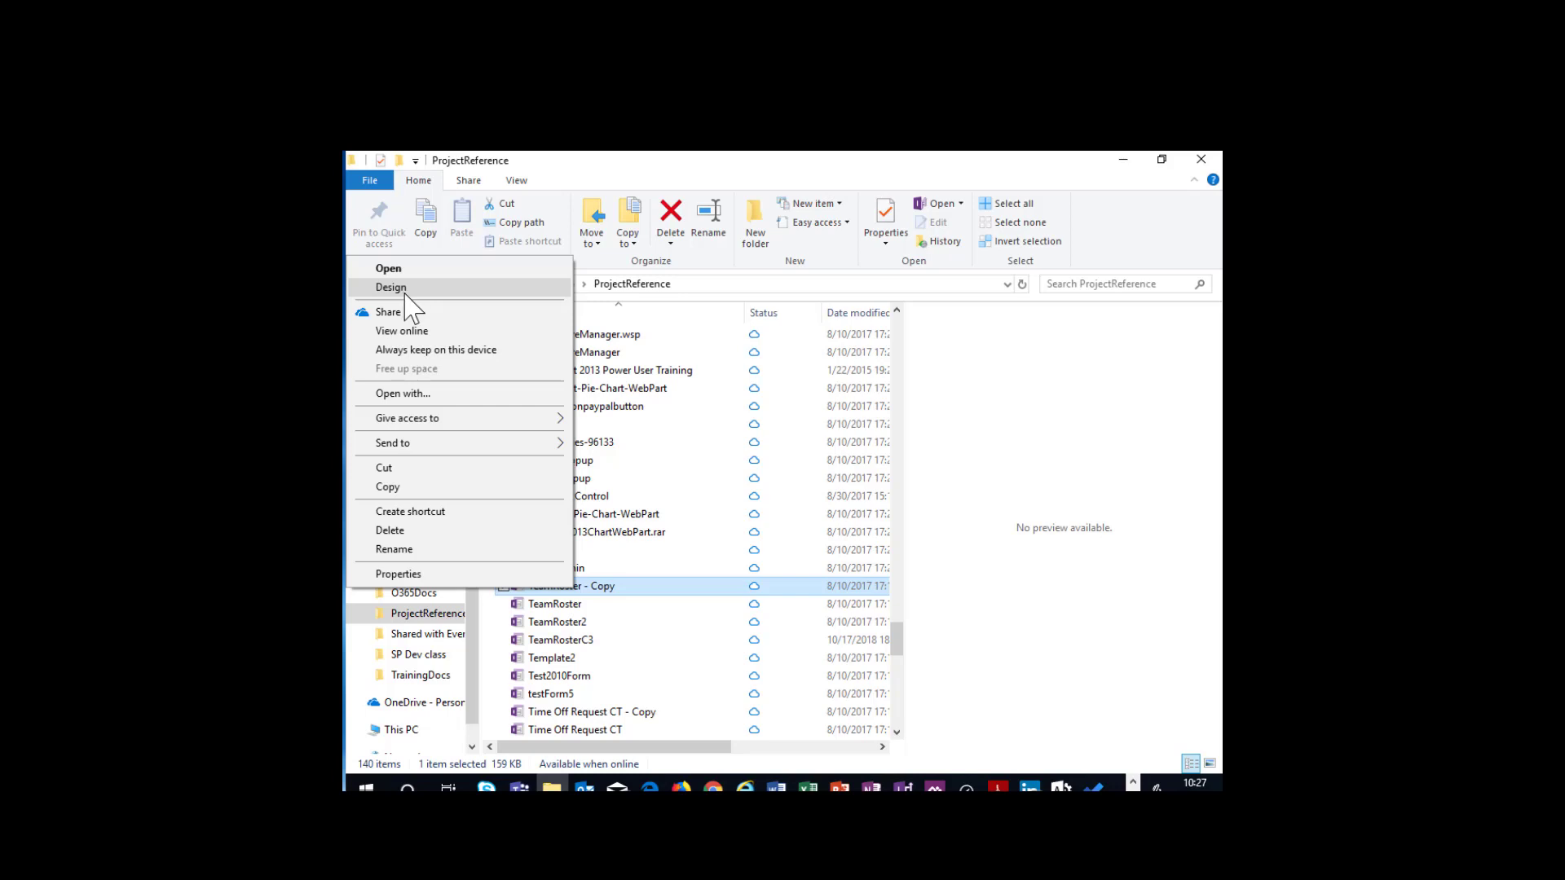
pyautogui.click(405, 292)
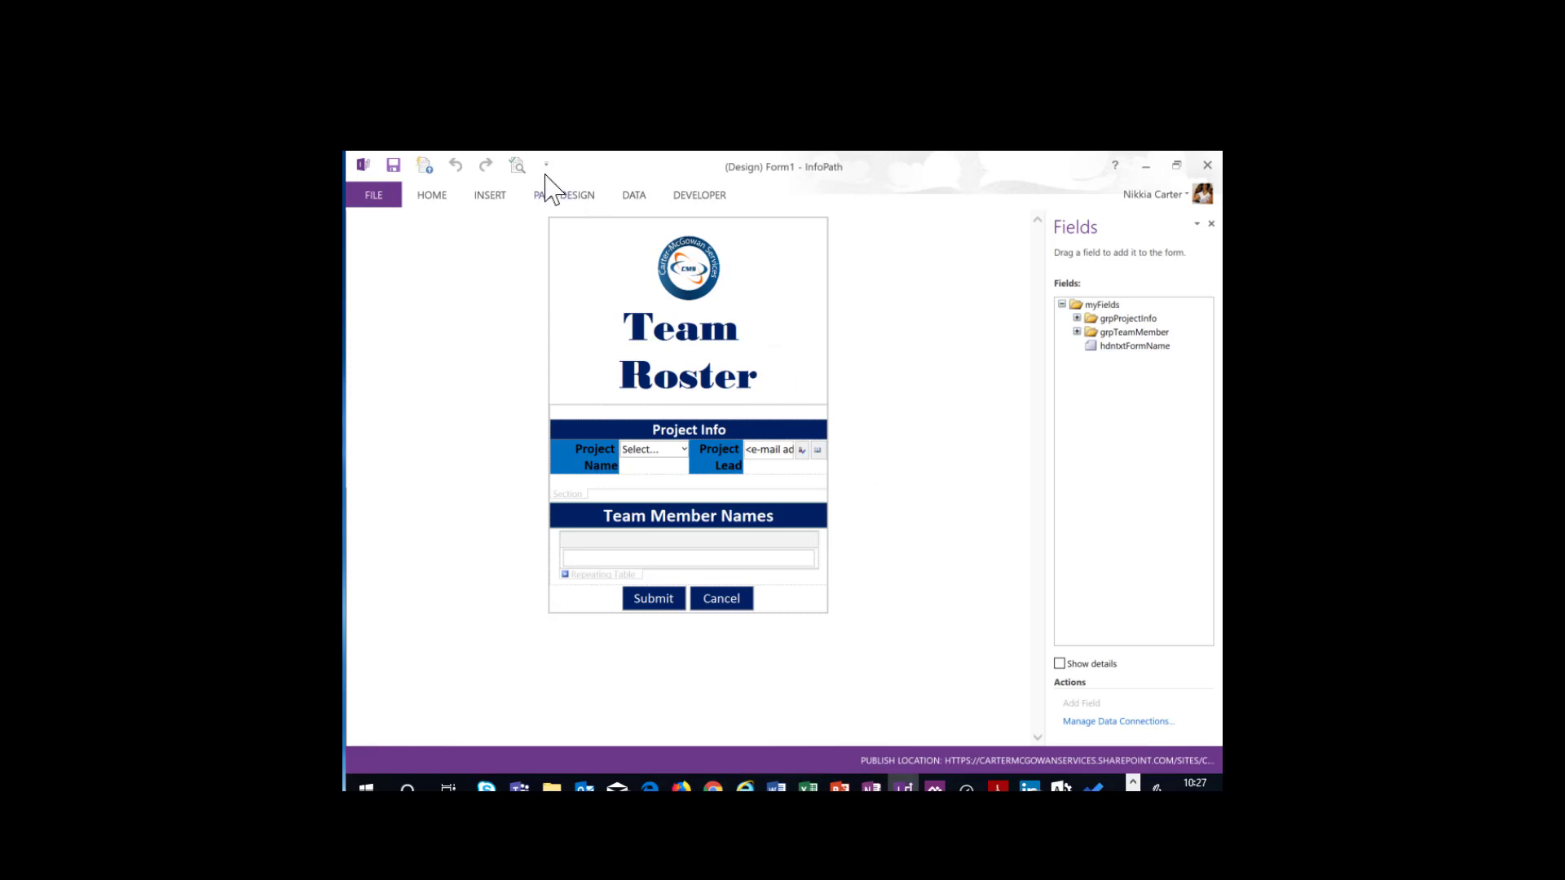
# - Show the form's rules management and examine the rule attached to the Submit button
pyautogui.click(441, 198)
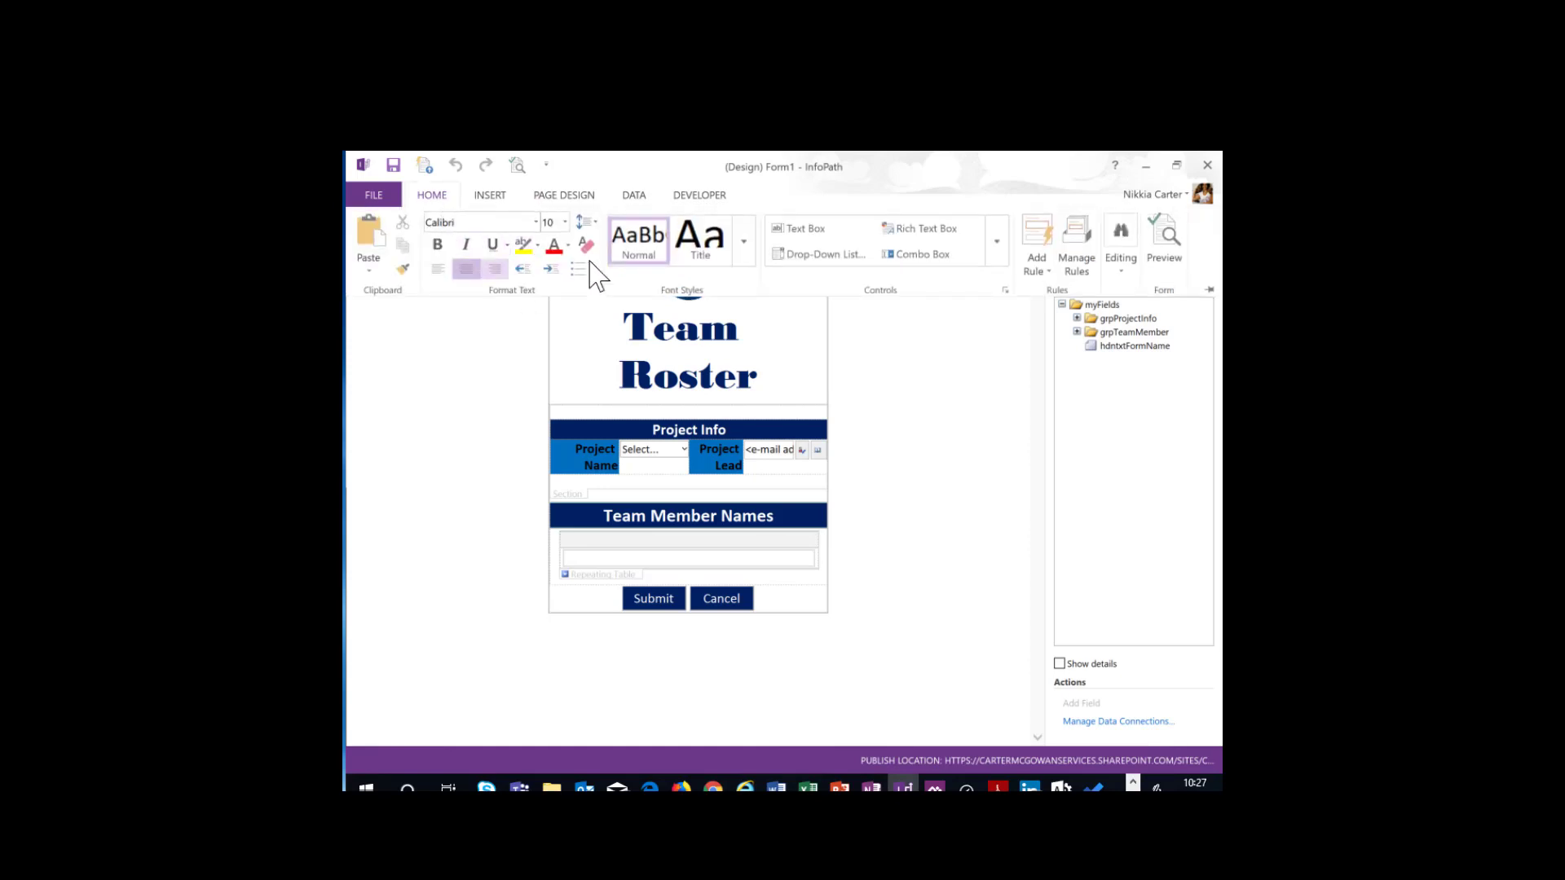
pyautogui.click(1076, 269)
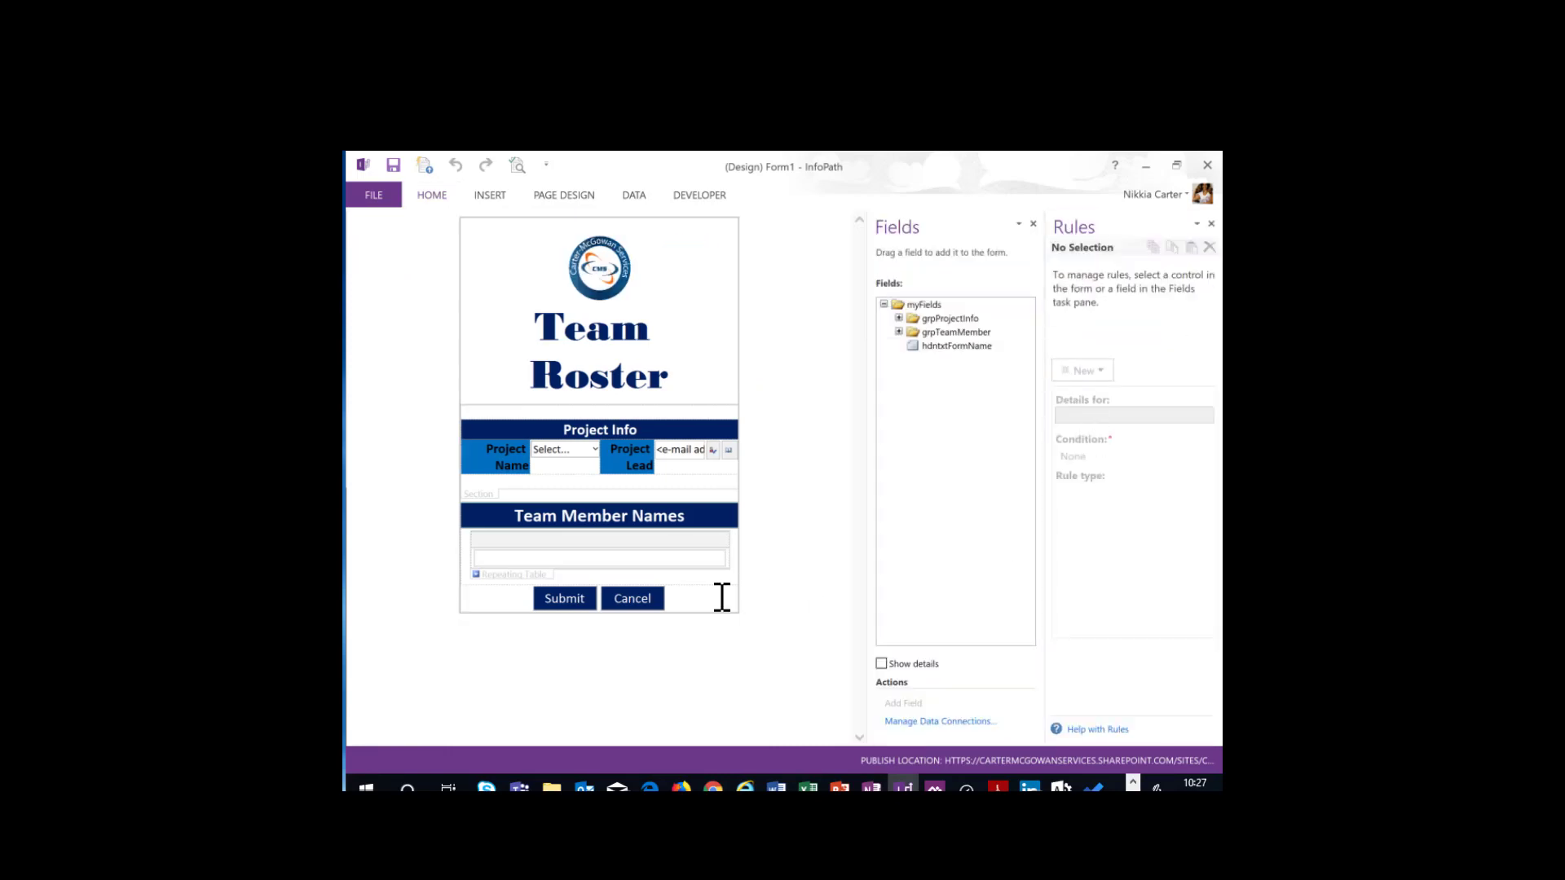
pyautogui.click(555, 600)
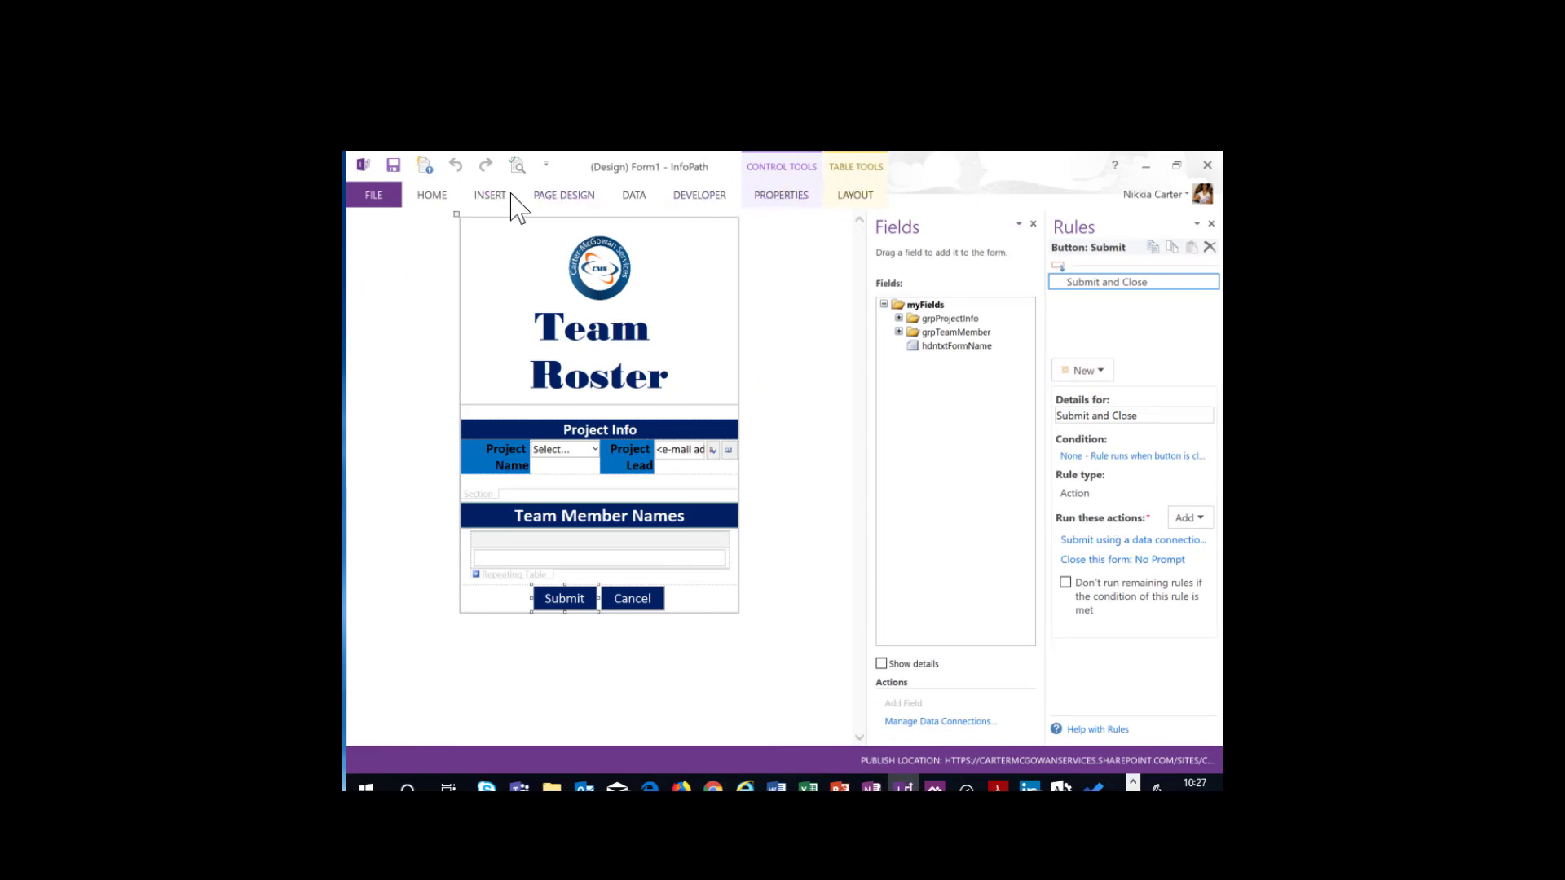
# - Examine the form's page design themes, its insertable tables and elements, and its data connection commands
pyautogui.click(542, 194)
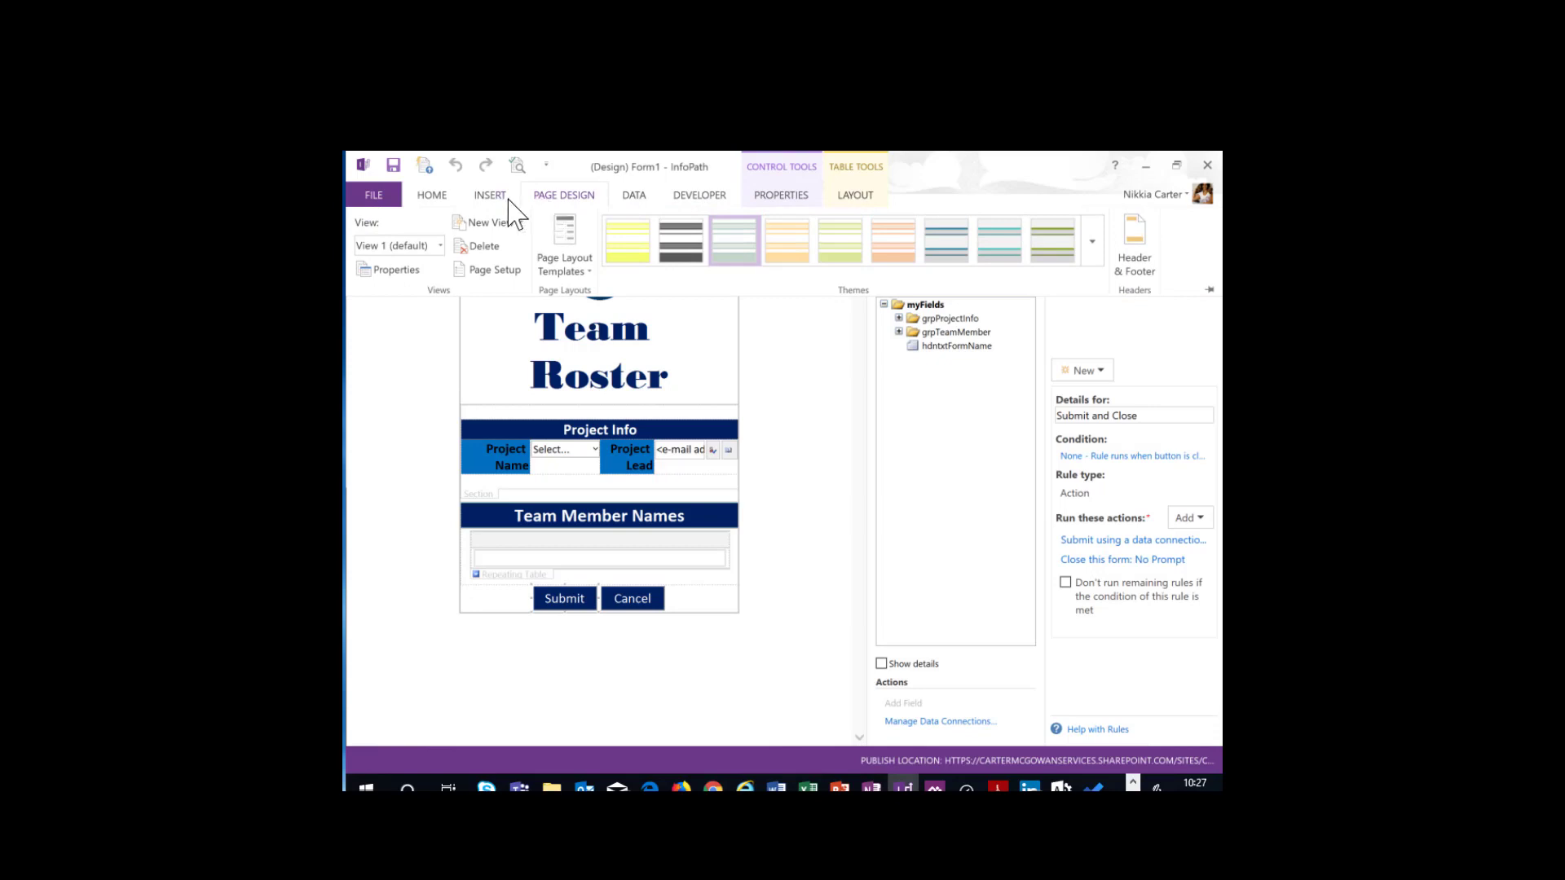
pyautogui.click(1092, 241)
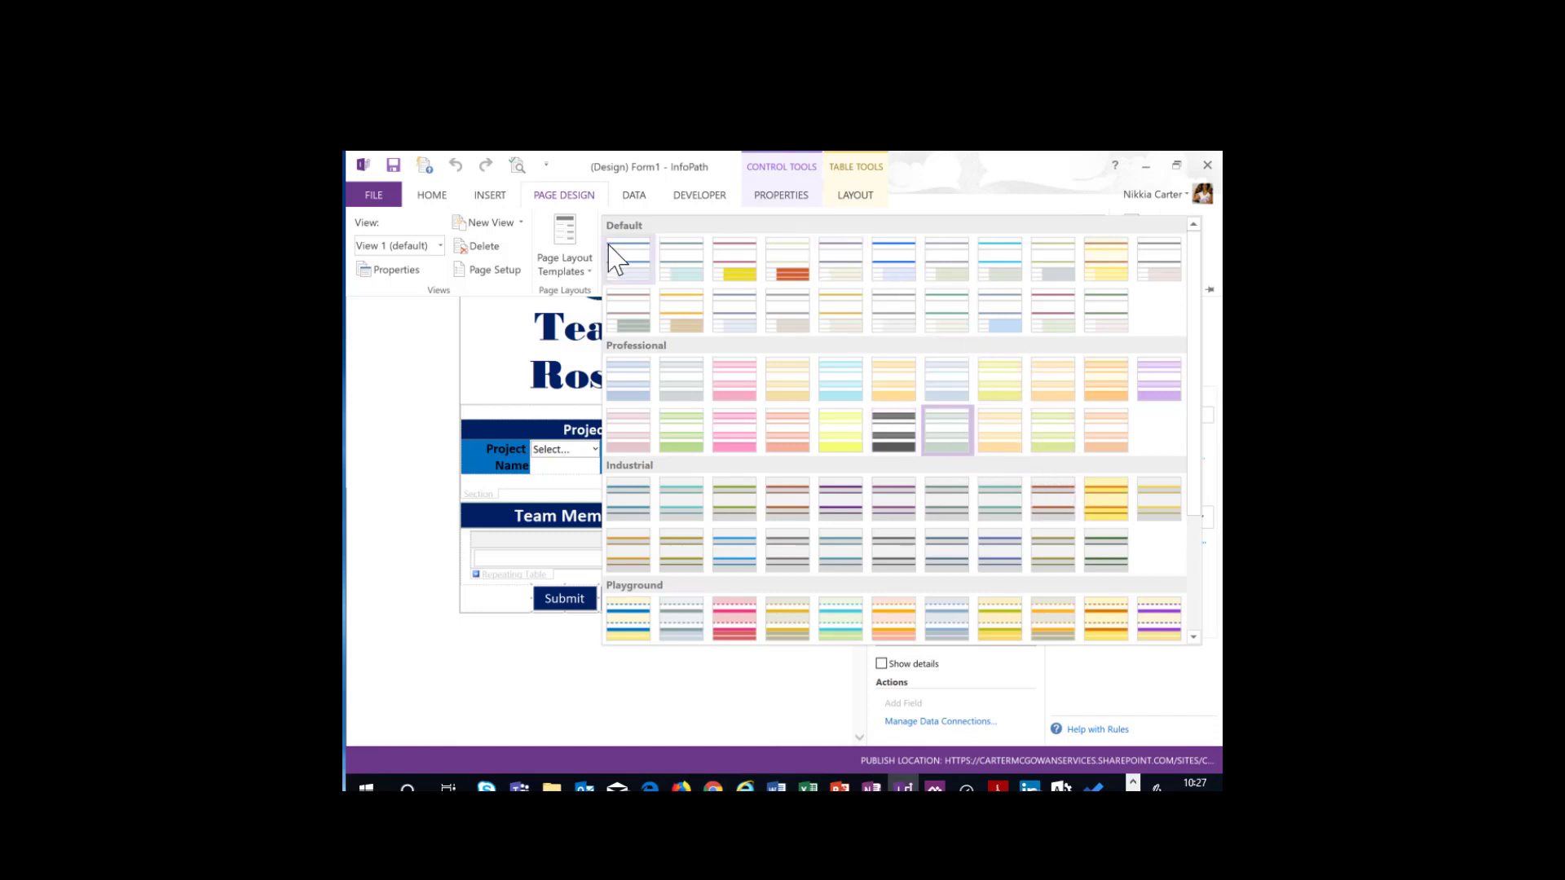
pyautogui.click(491, 199)
pyautogui.click(490, 198)
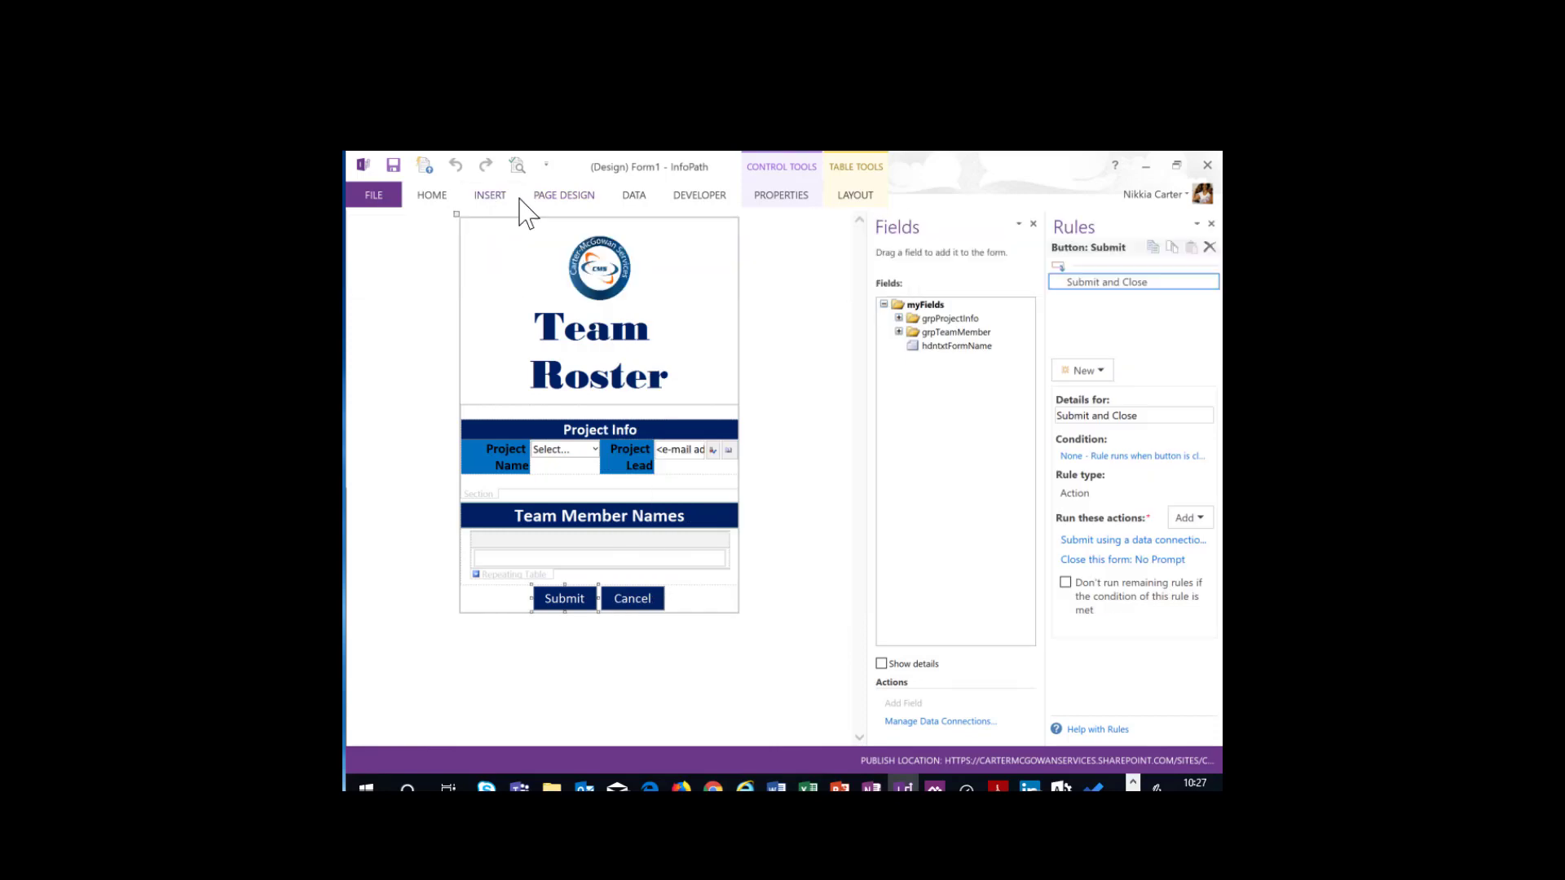
pyautogui.click(501, 209)
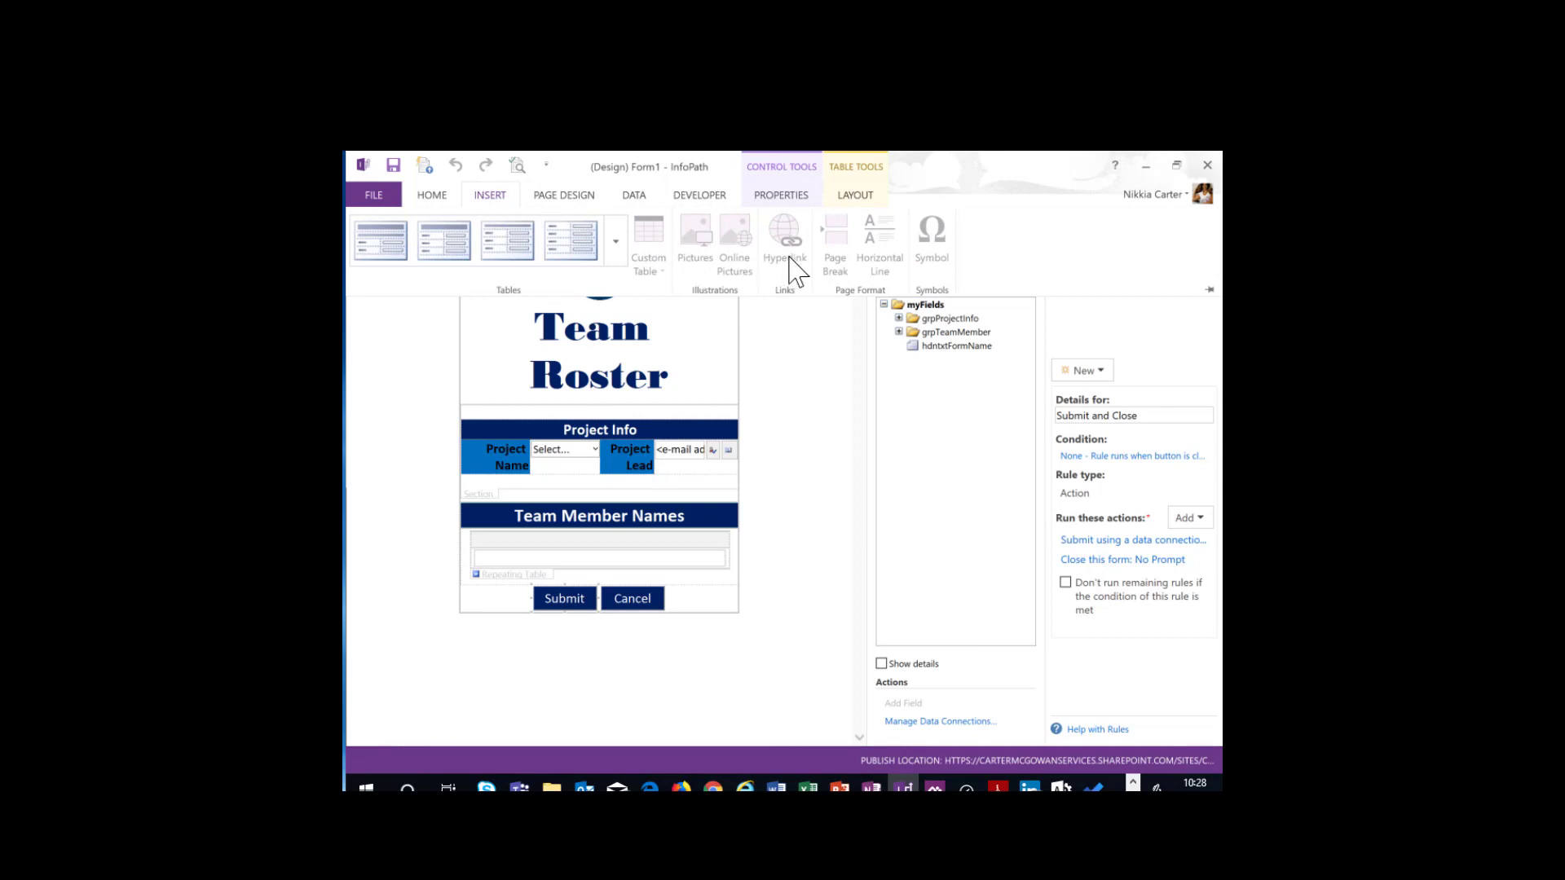
pyautogui.click(635, 199)
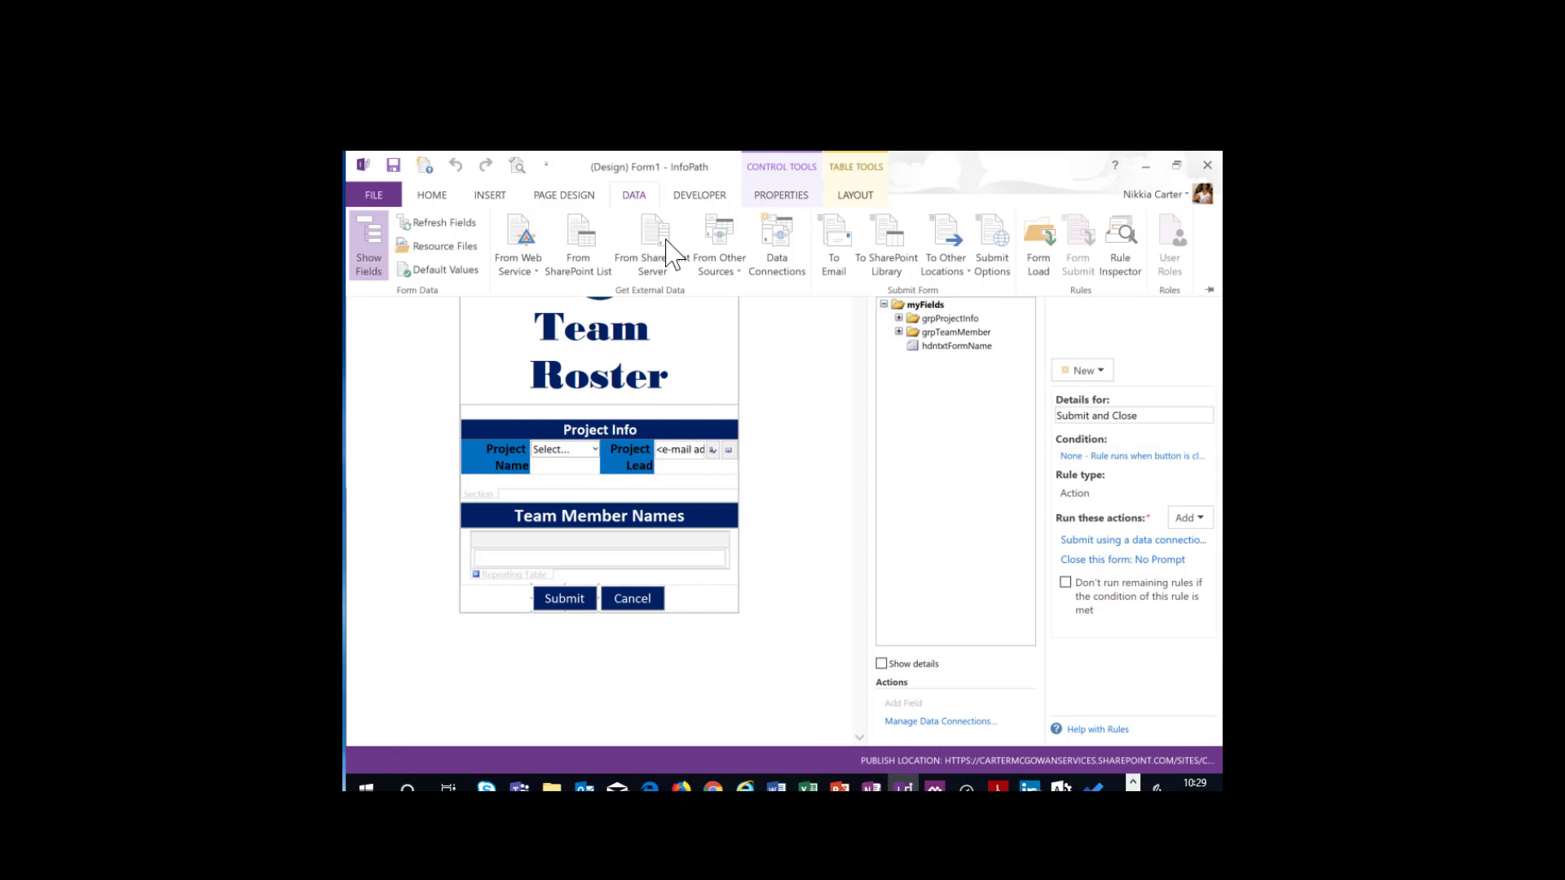
# - Close the form template and the ProjectReference folder, and cancel the new Team Roster form in the browser
pyautogui.click(1203, 166)
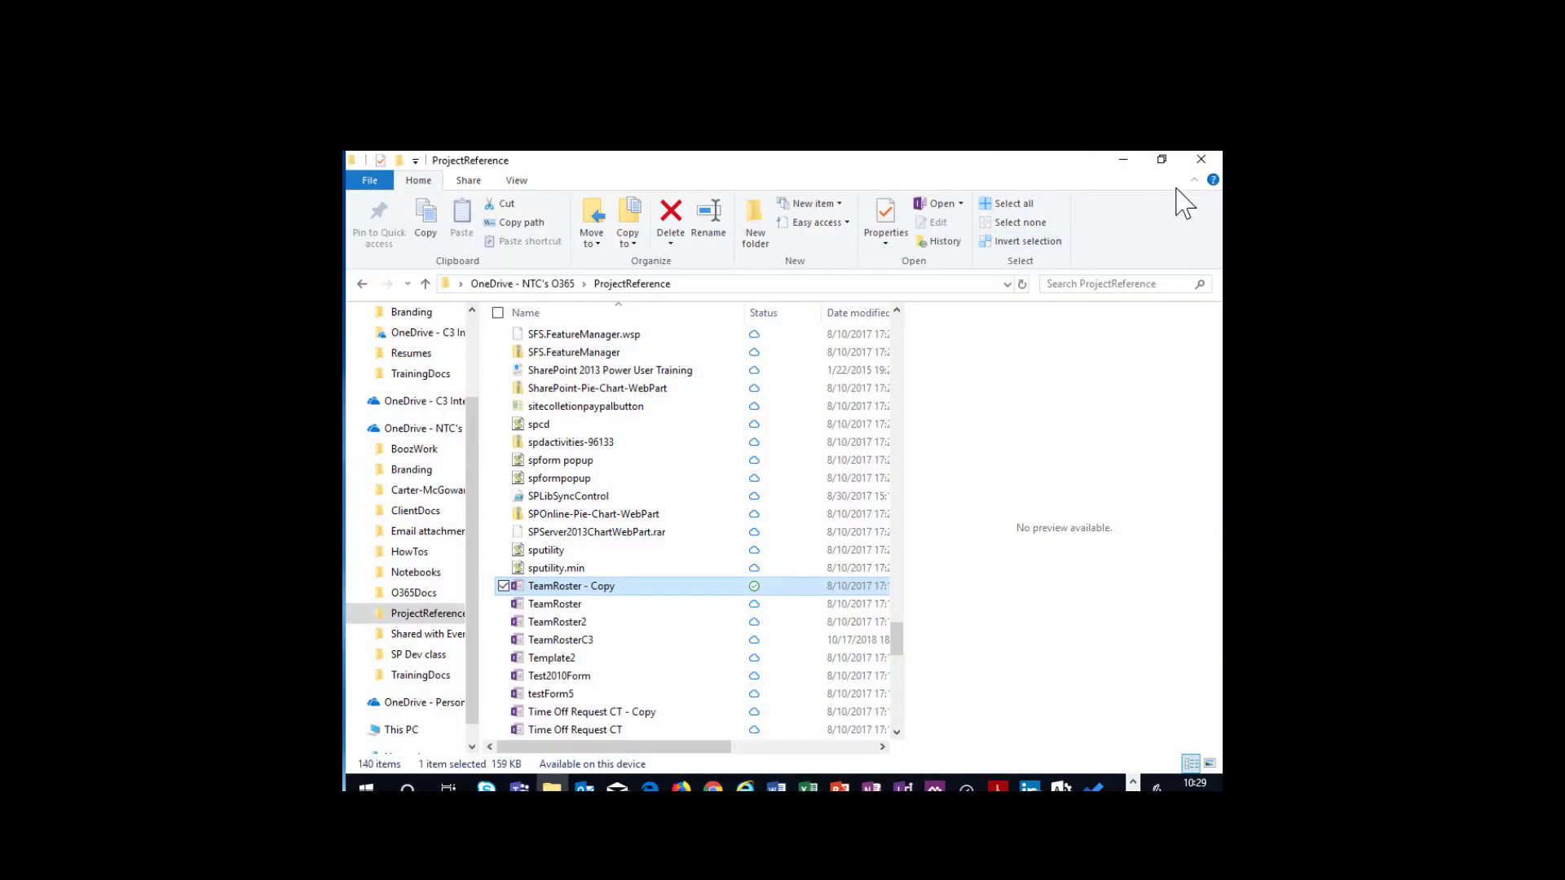
pyautogui.click(1200, 164)
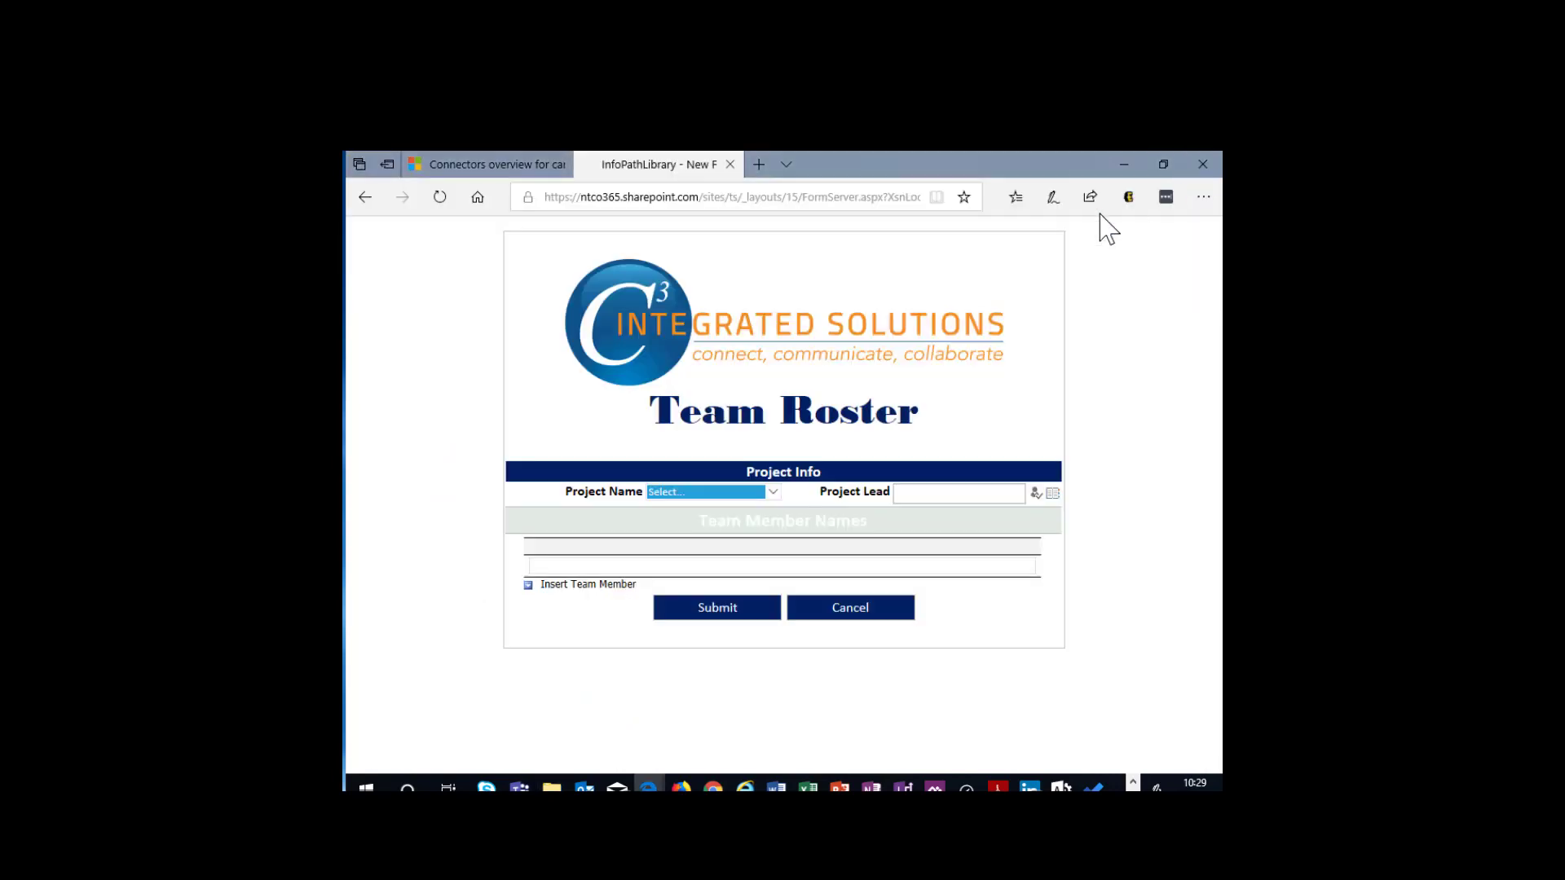
pyautogui.click(847, 611)
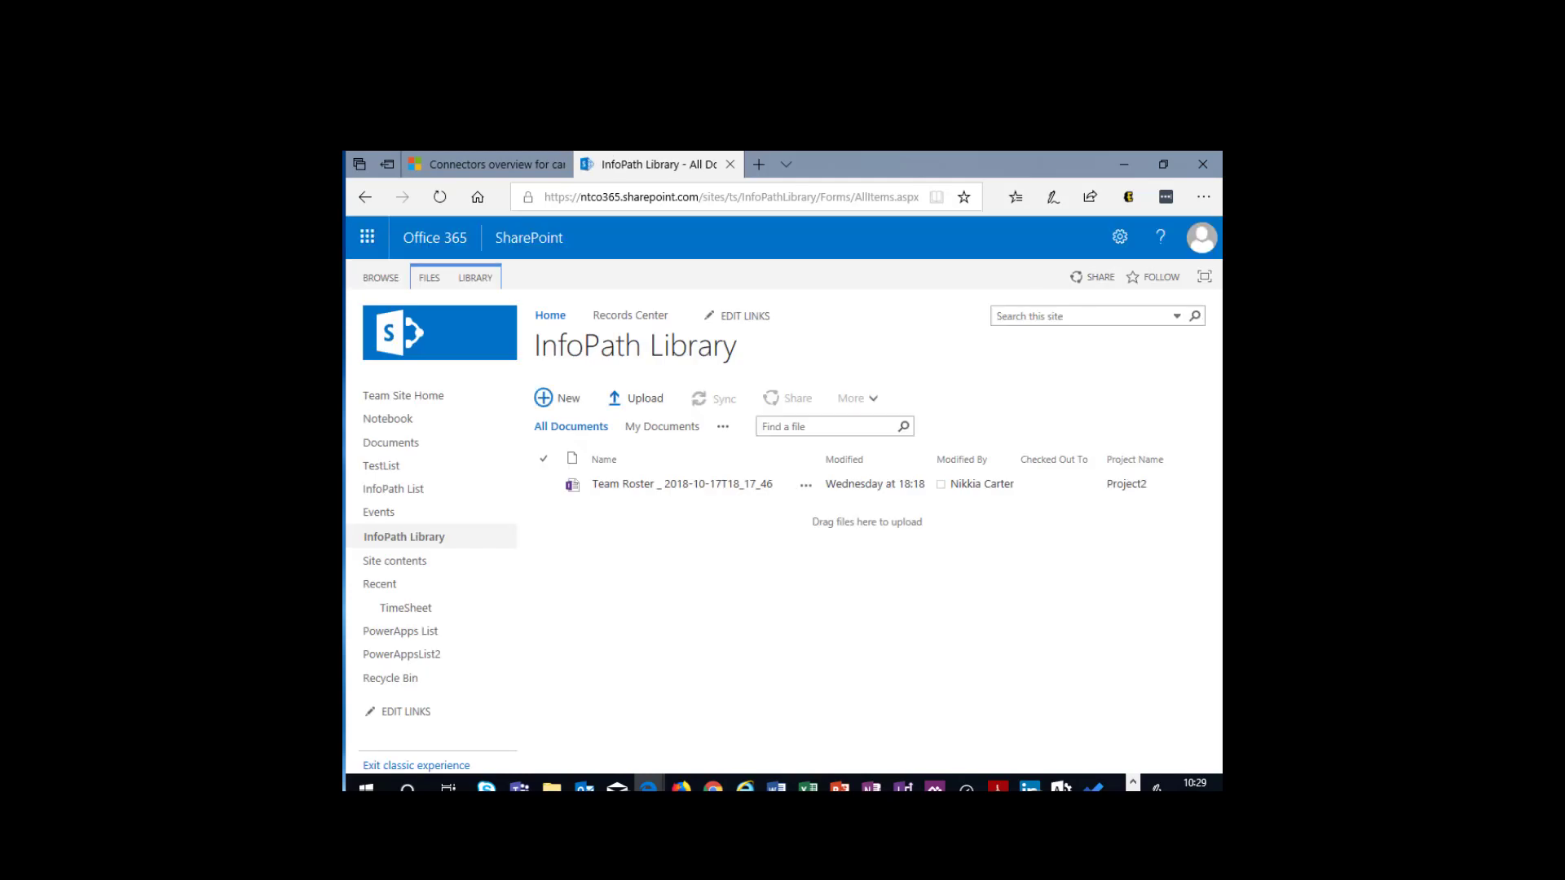
# - Switch the InfoPath List from the classic to the modern experience and open the PowerApps List there
pyautogui.click(423, 635)
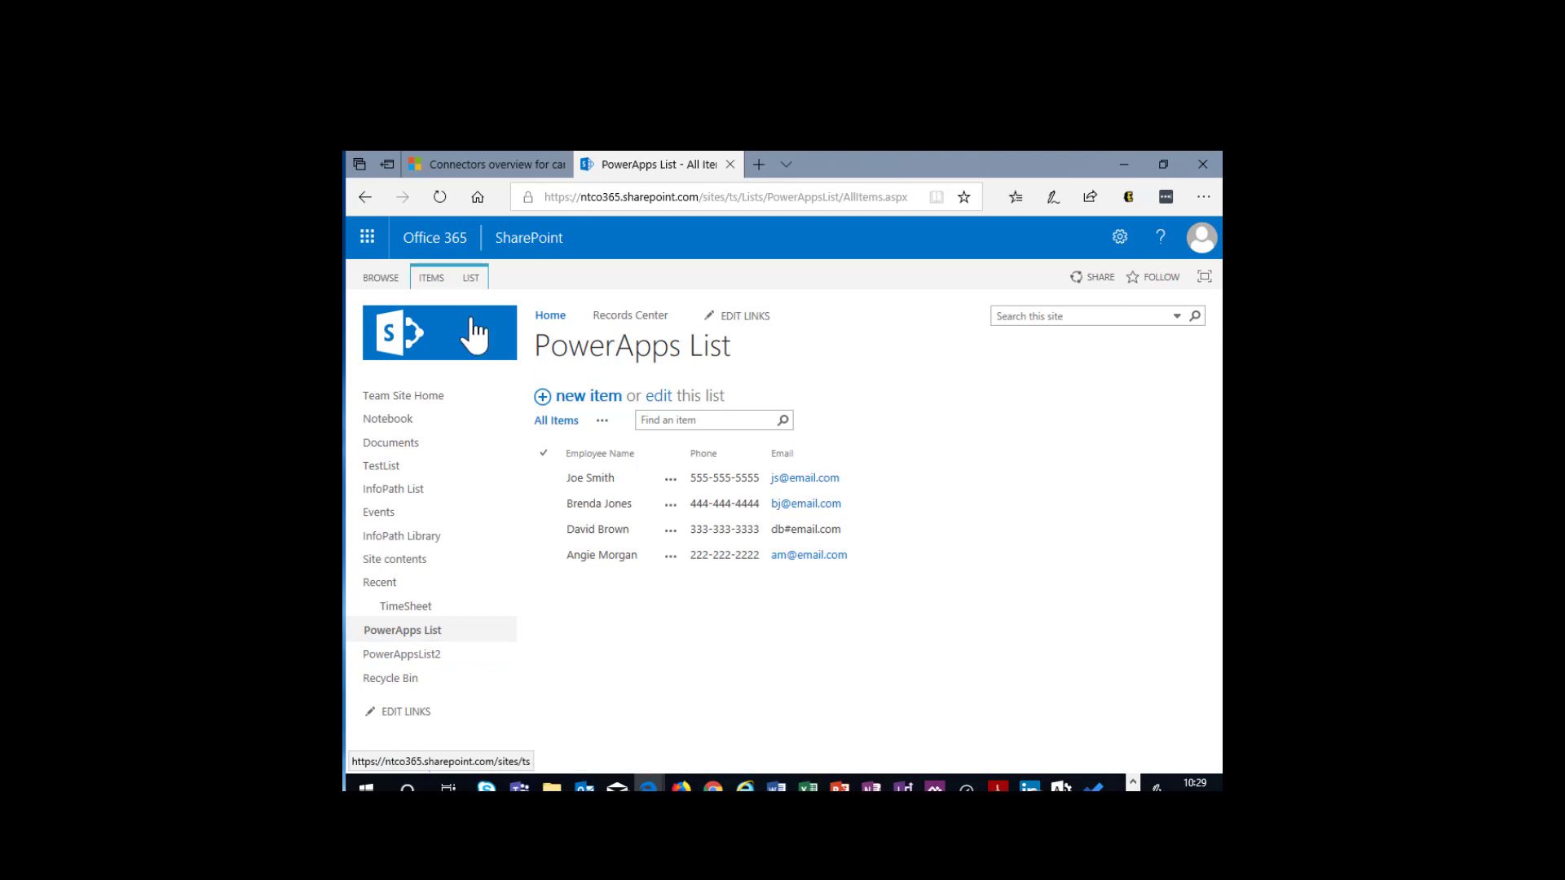
pyautogui.click(380, 489)
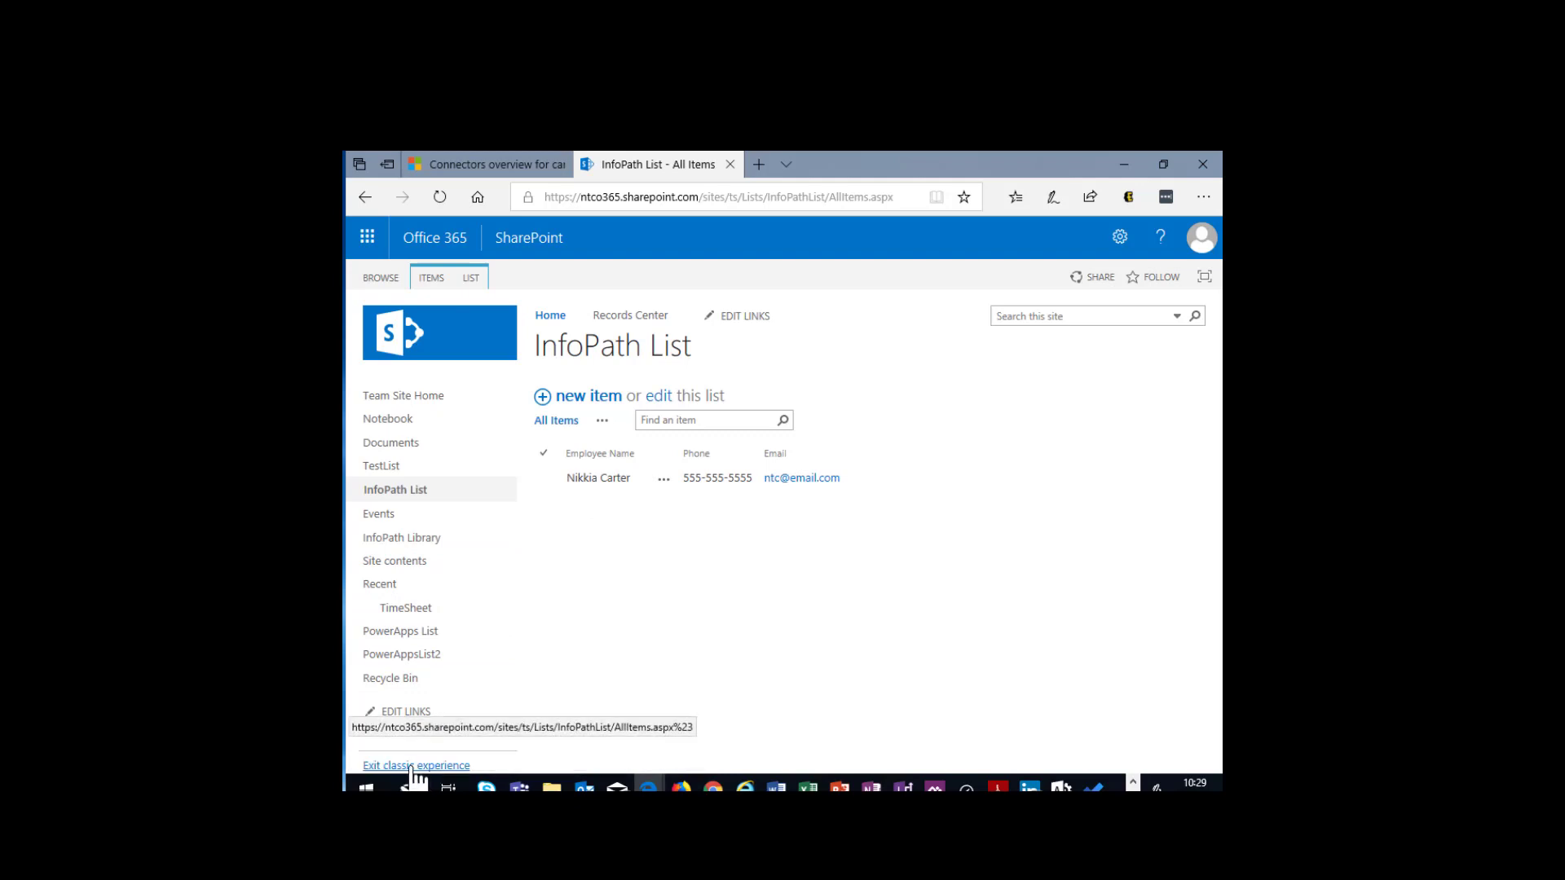
pyautogui.click(412, 769)
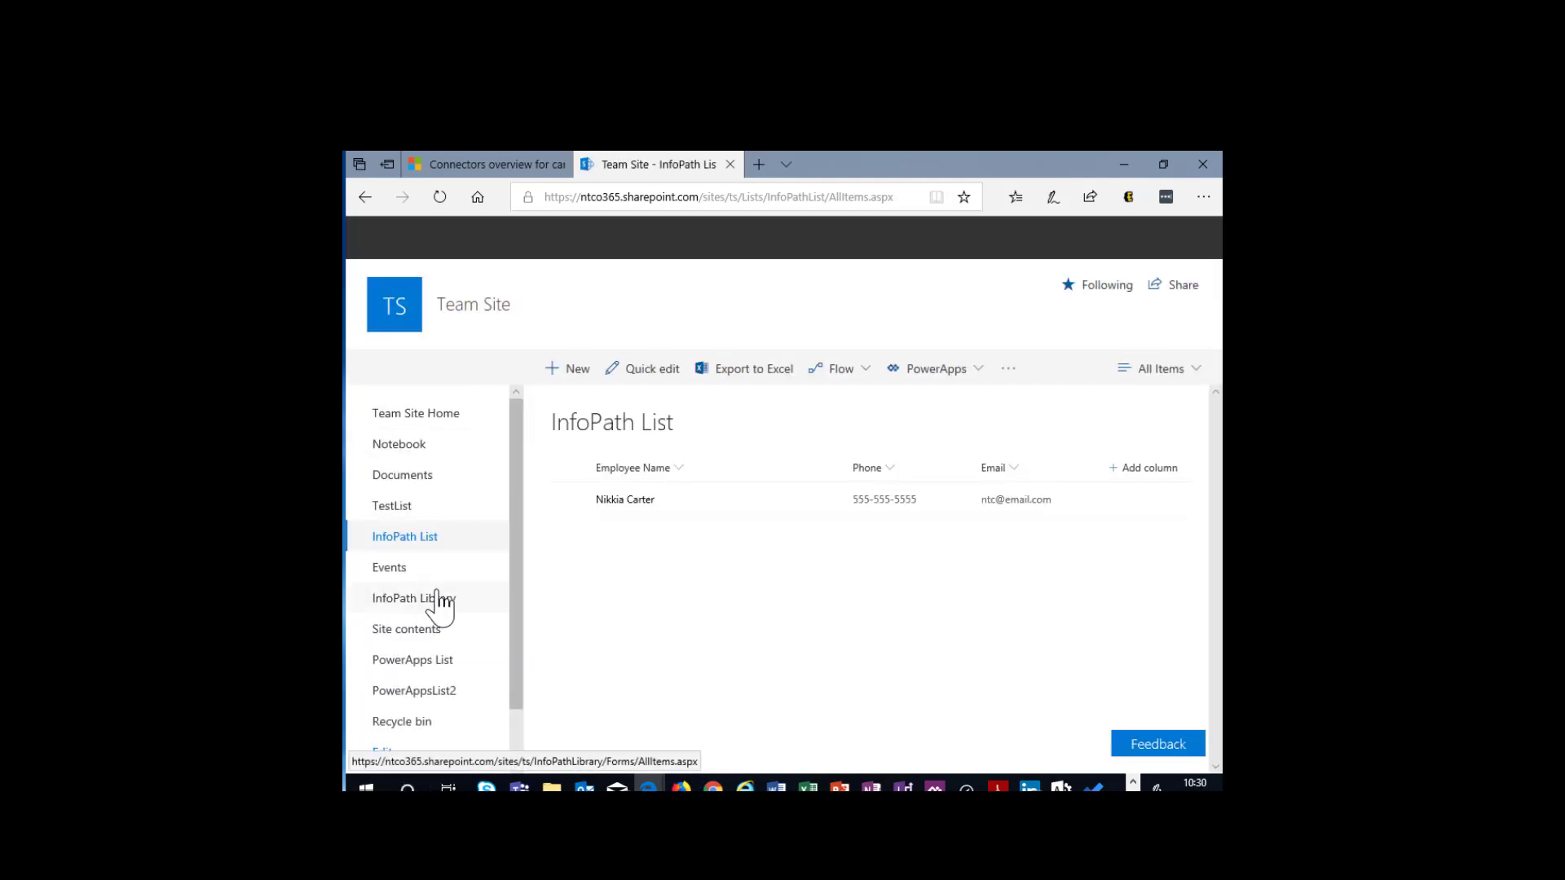
pyautogui.click(425, 662)
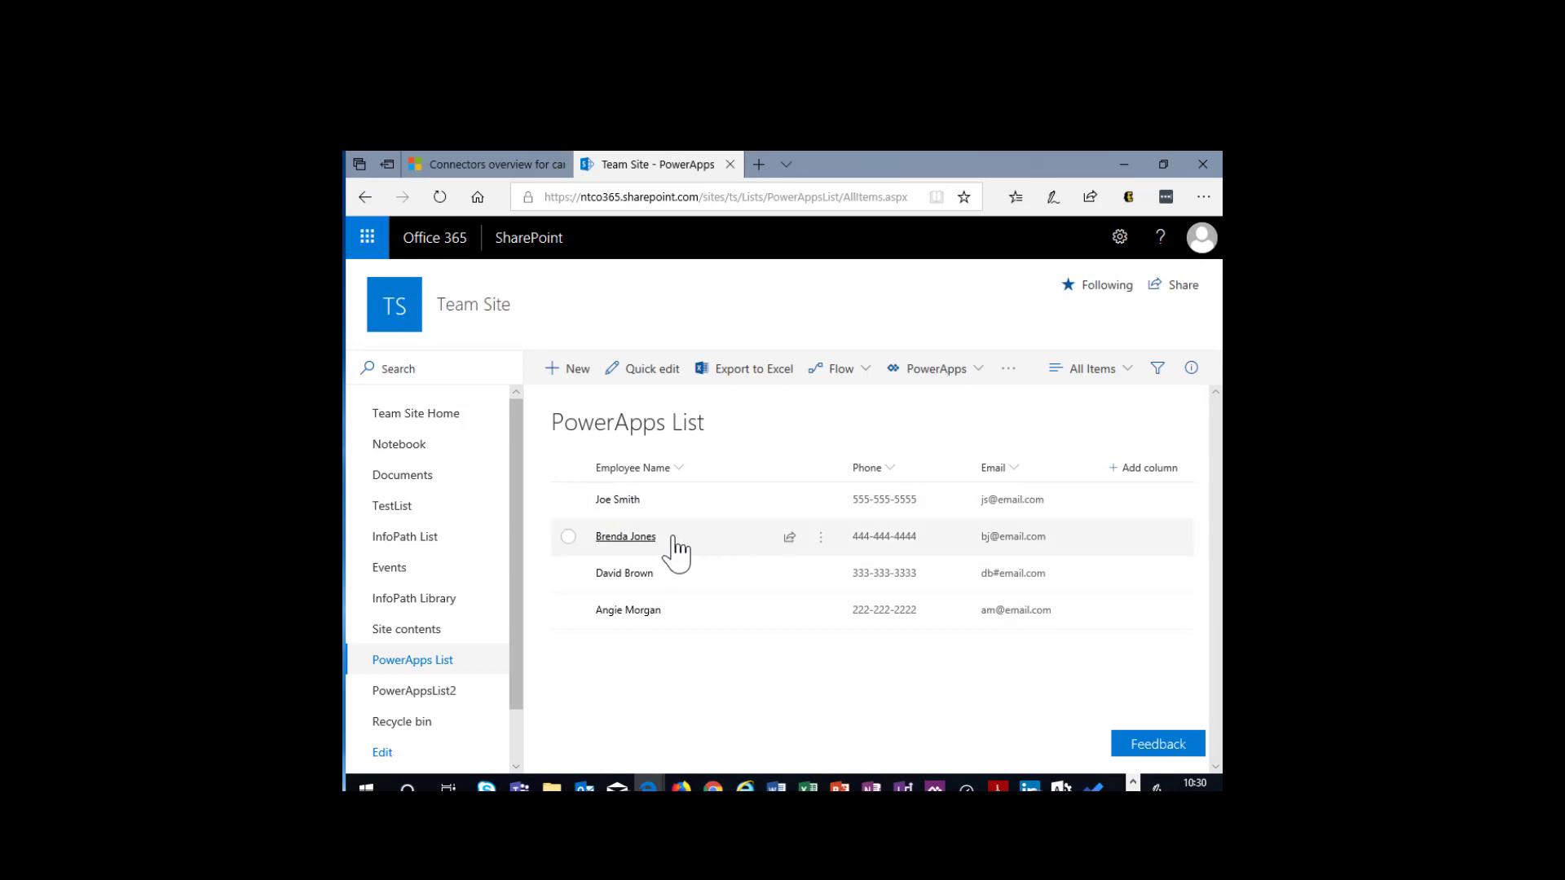
# - Show the item commands in the PowerApps List and compare the modern views of the InfoPath List and PowerApps List
pyautogui.rightClick(706, 544)
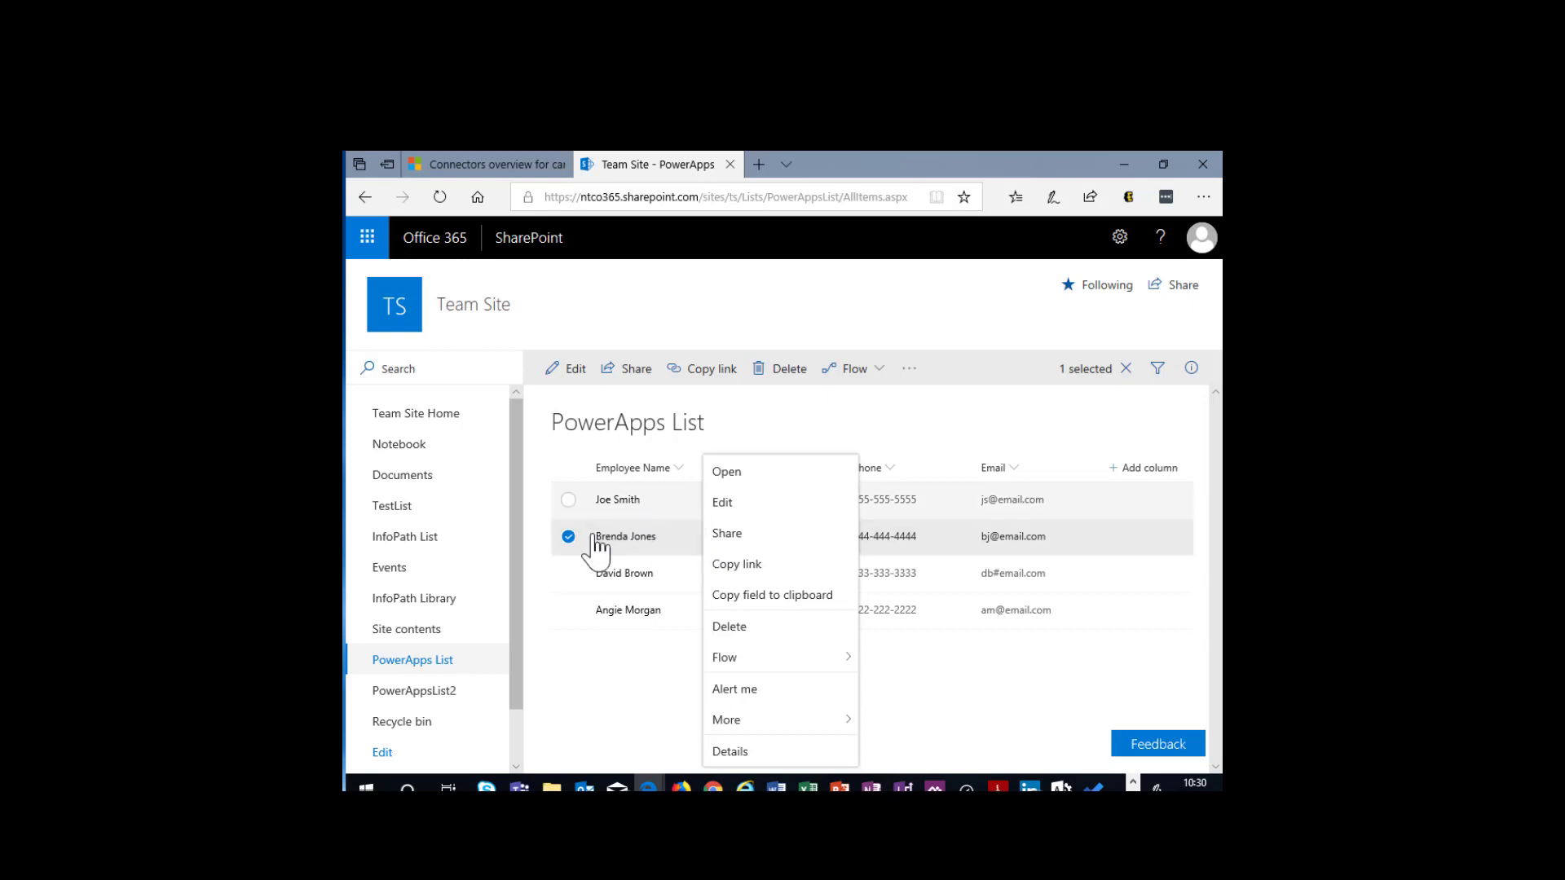
pyautogui.click(400, 545)
pyautogui.click(400, 545)
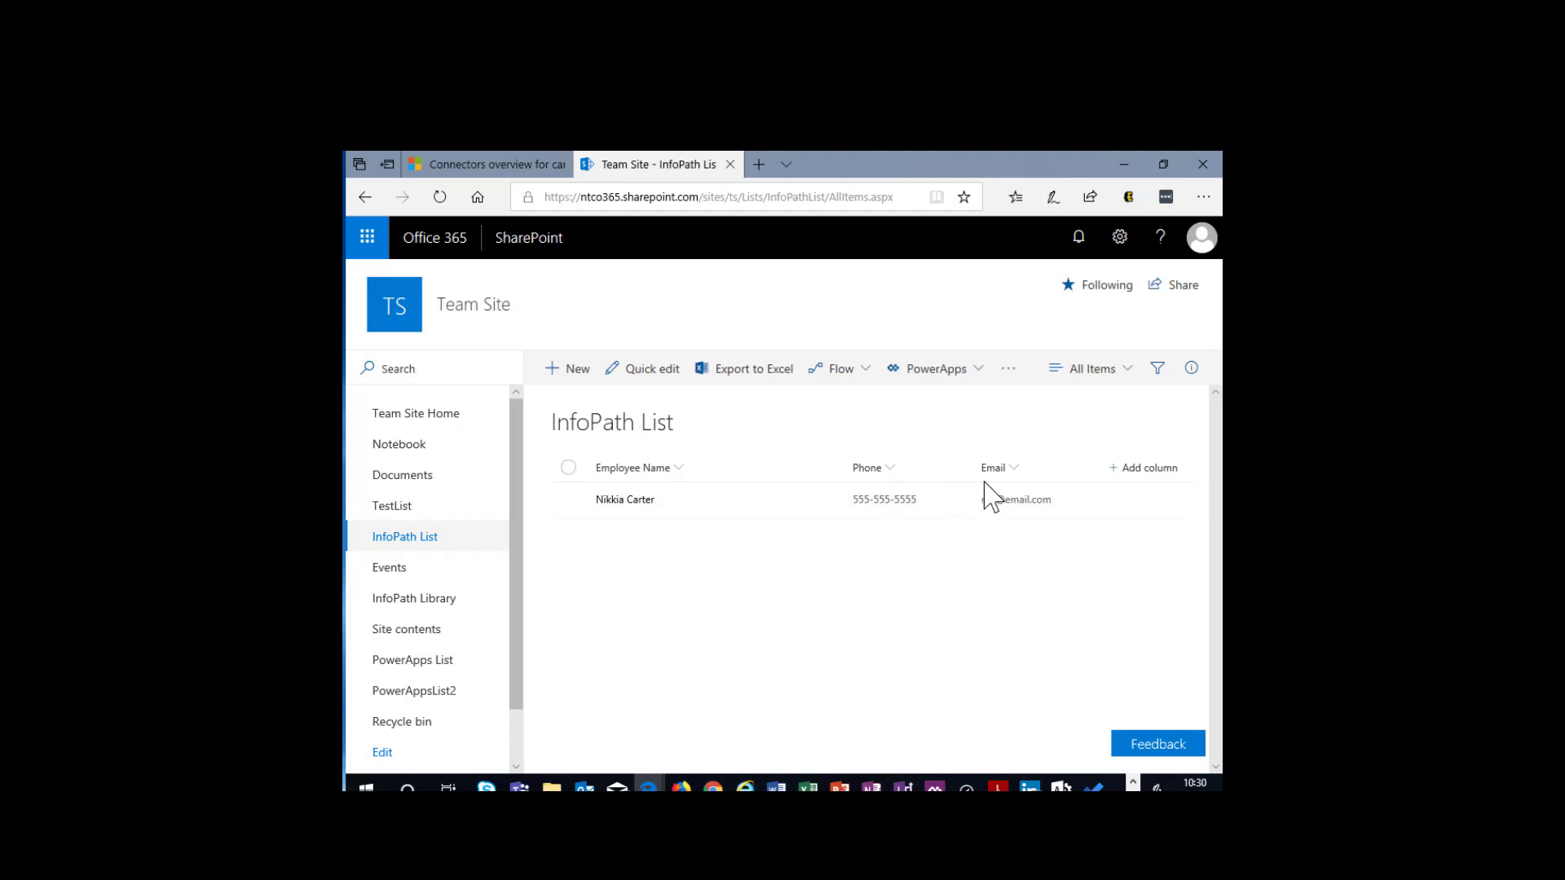
pyautogui.click(420, 662)
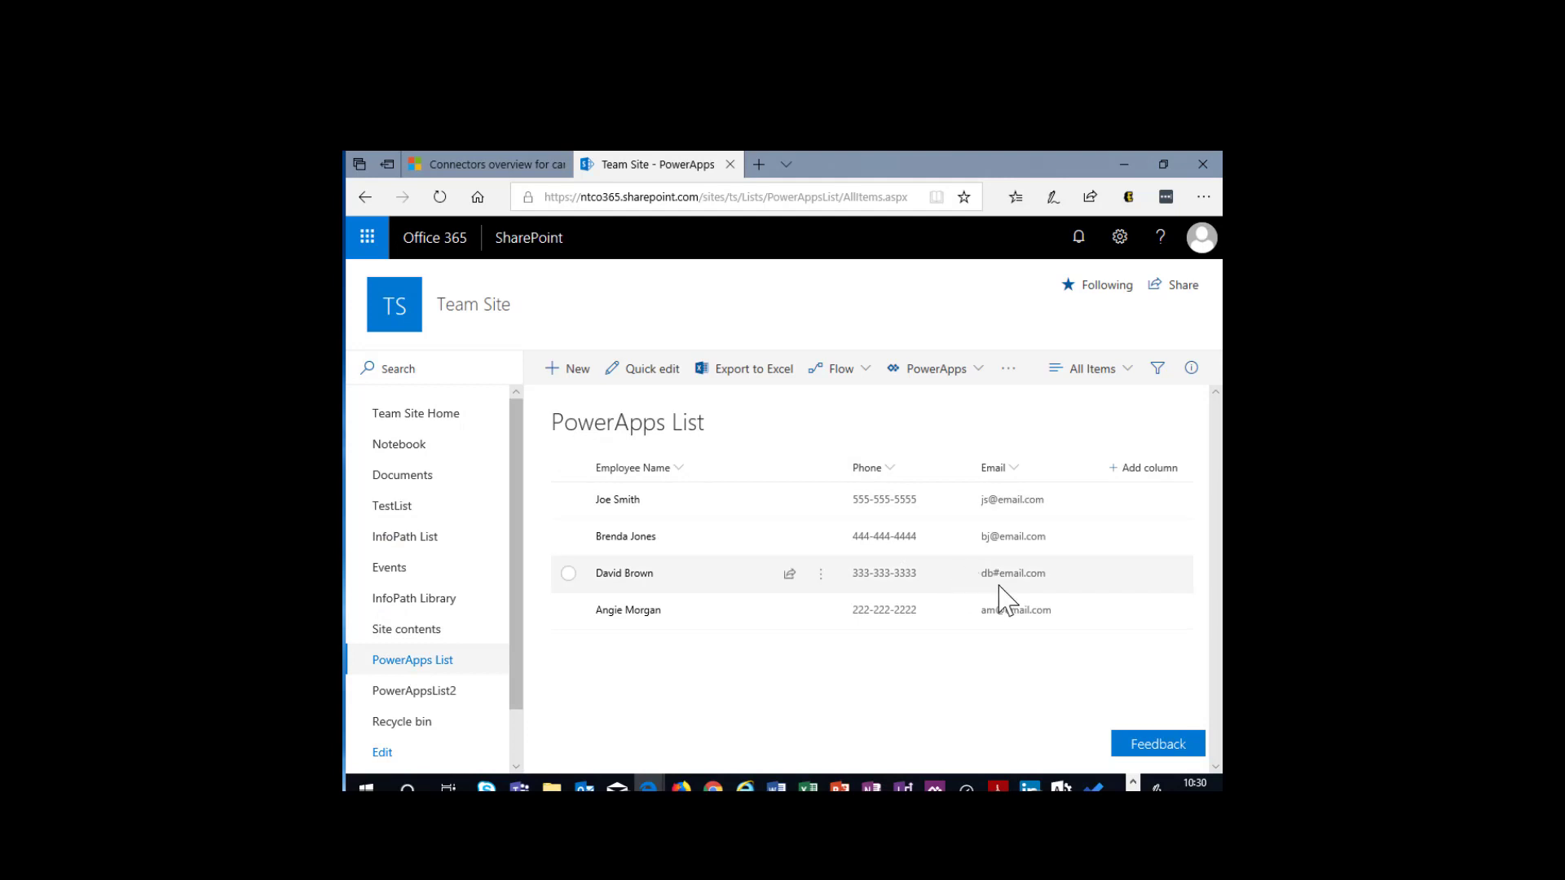
# - Examine the default new item form of the PowerApps List and cancel it
pyautogui.click(588, 371)
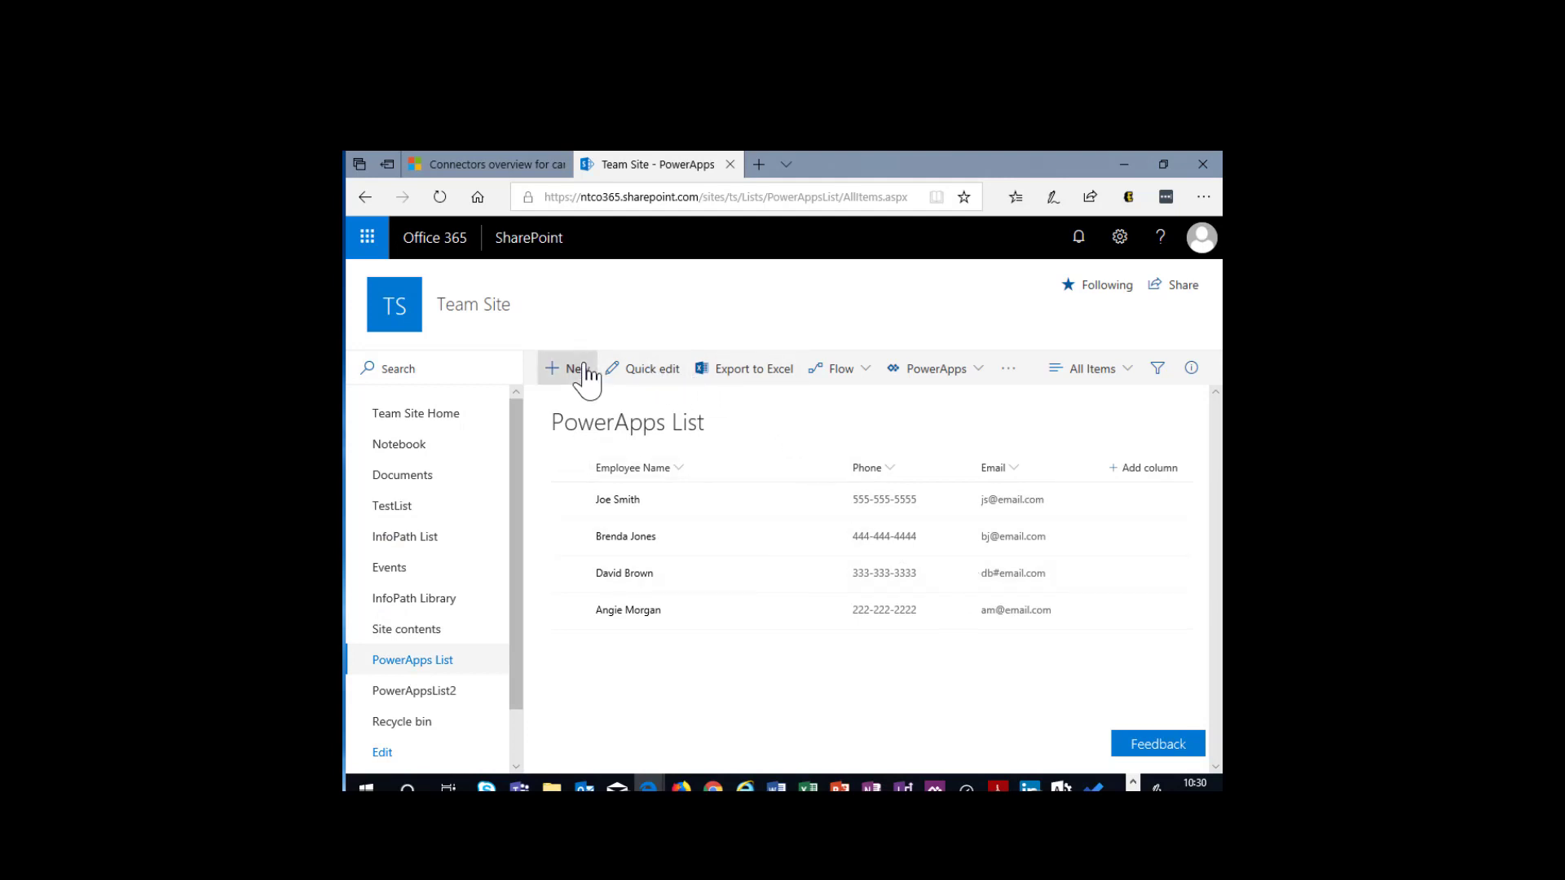
pyautogui.rightClick(644, 383)
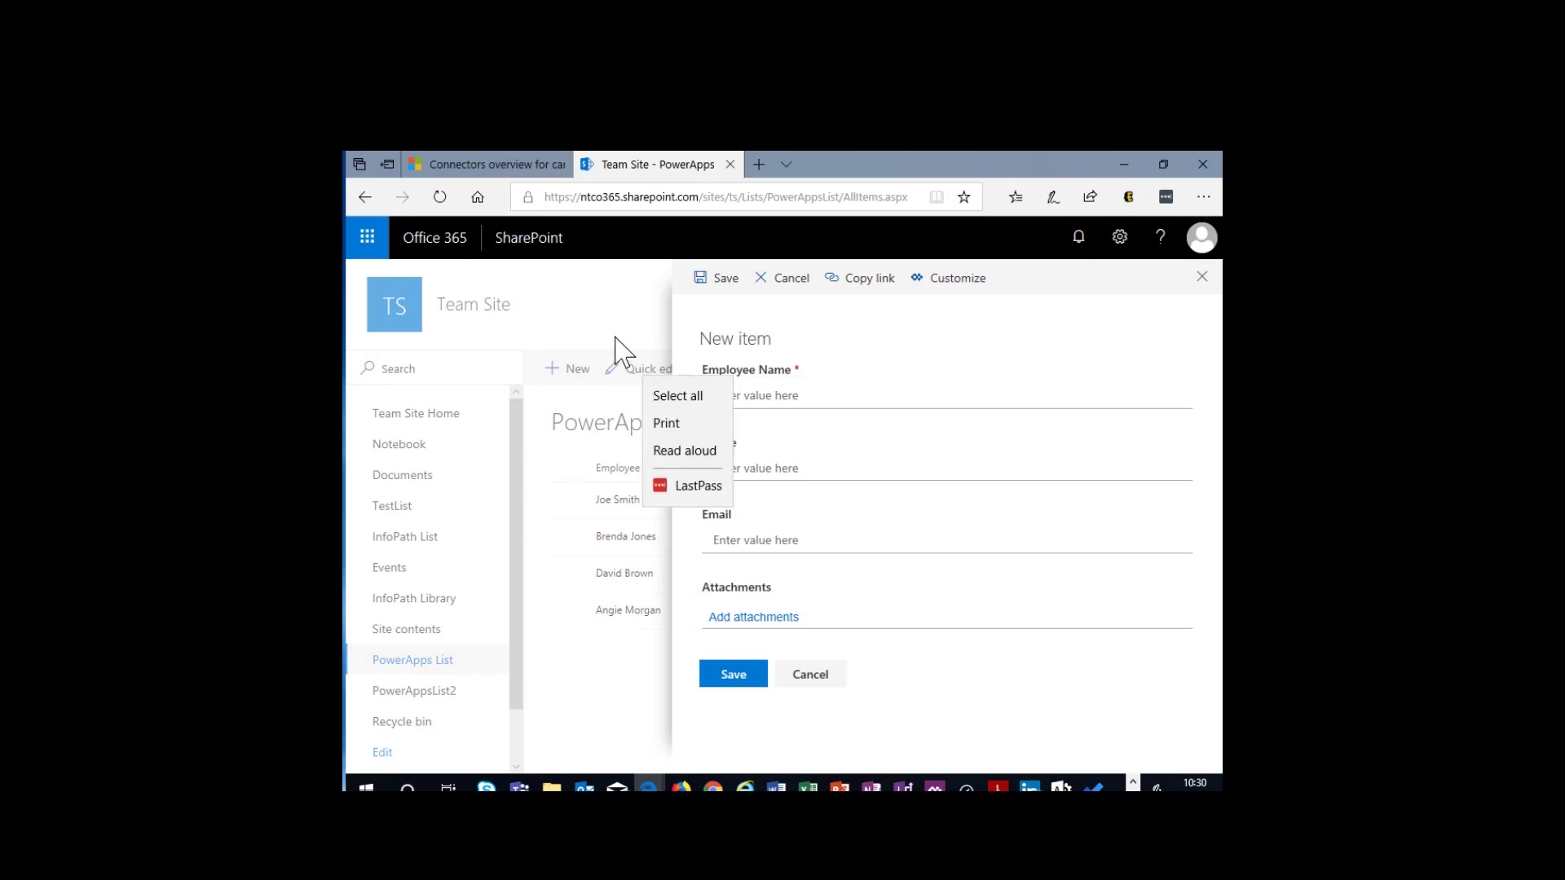
pyautogui.press('Escape')
pyautogui.click(787, 279)
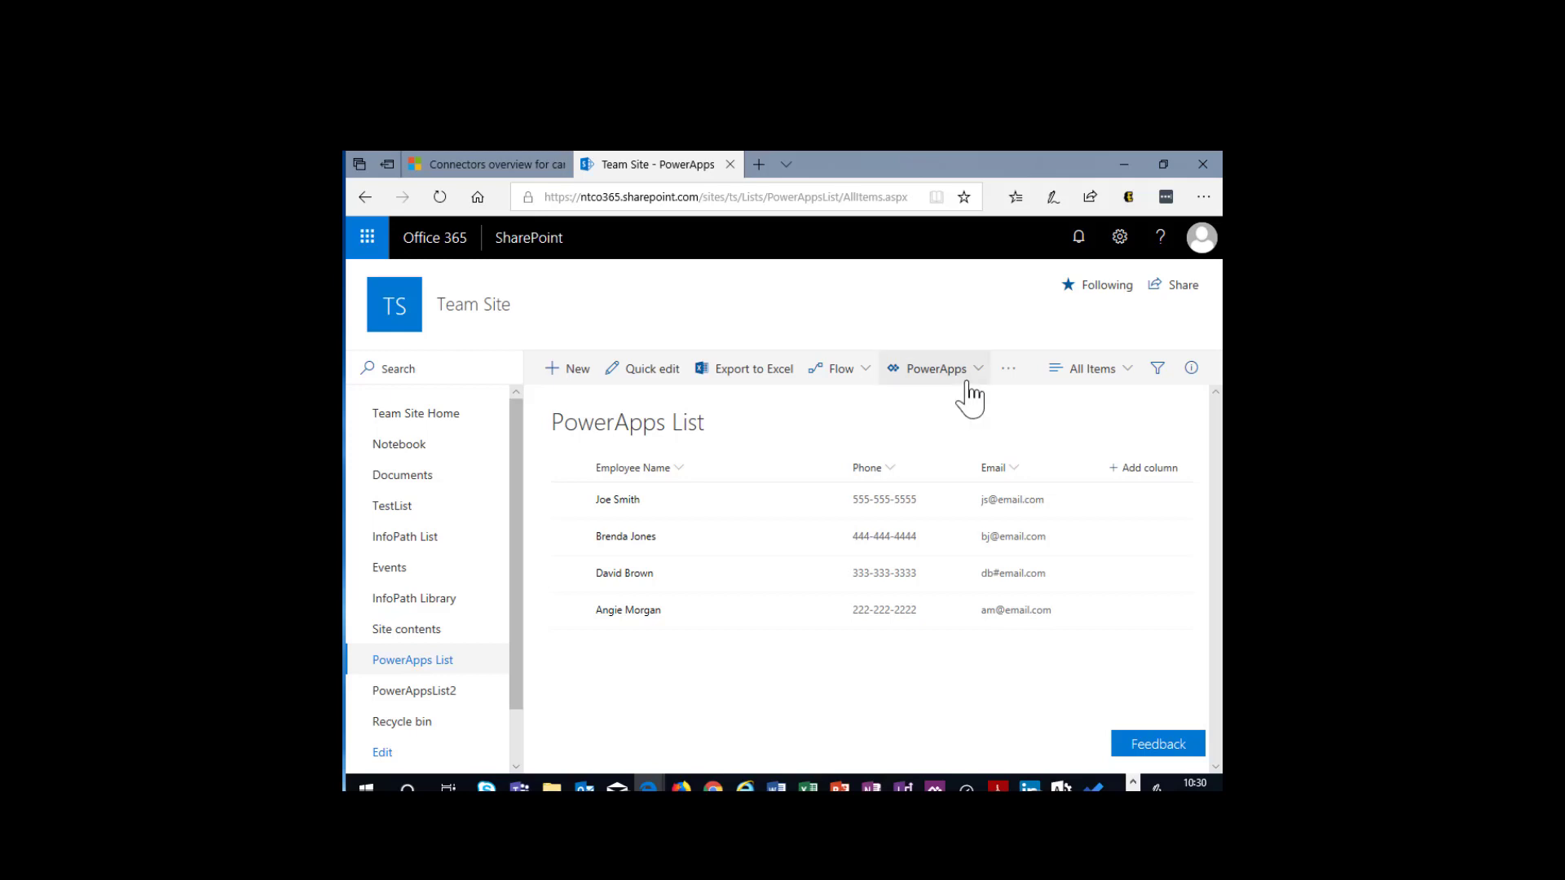
# - Start customizing the PowerApps List's forms in PowerApps and enter the account e-mail to sign in with another account
pyautogui.click(969, 385)
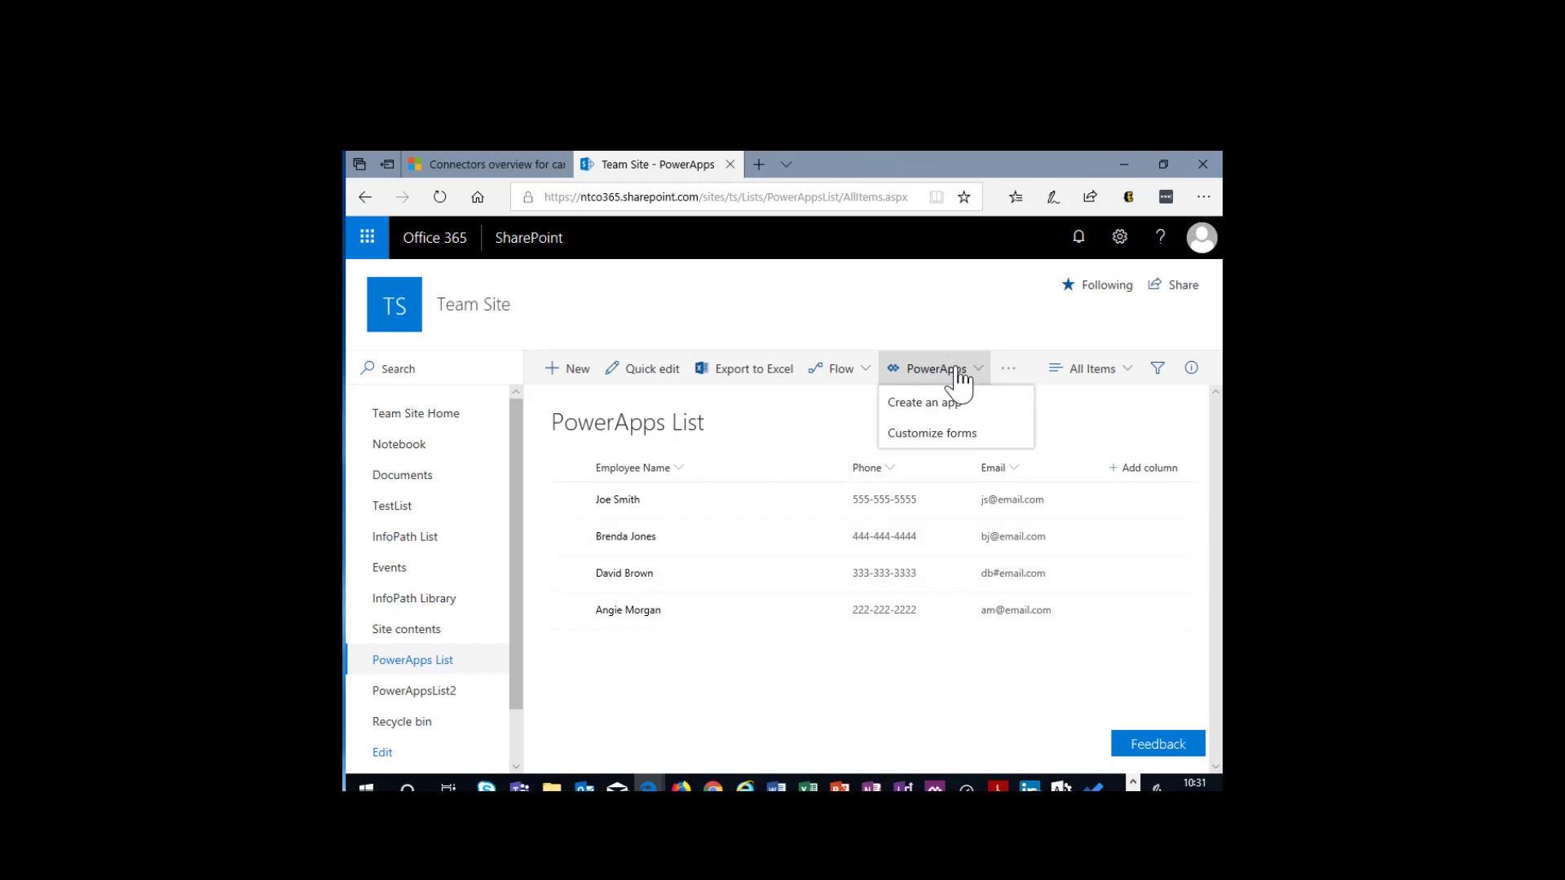
pyautogui.click(942, 433)
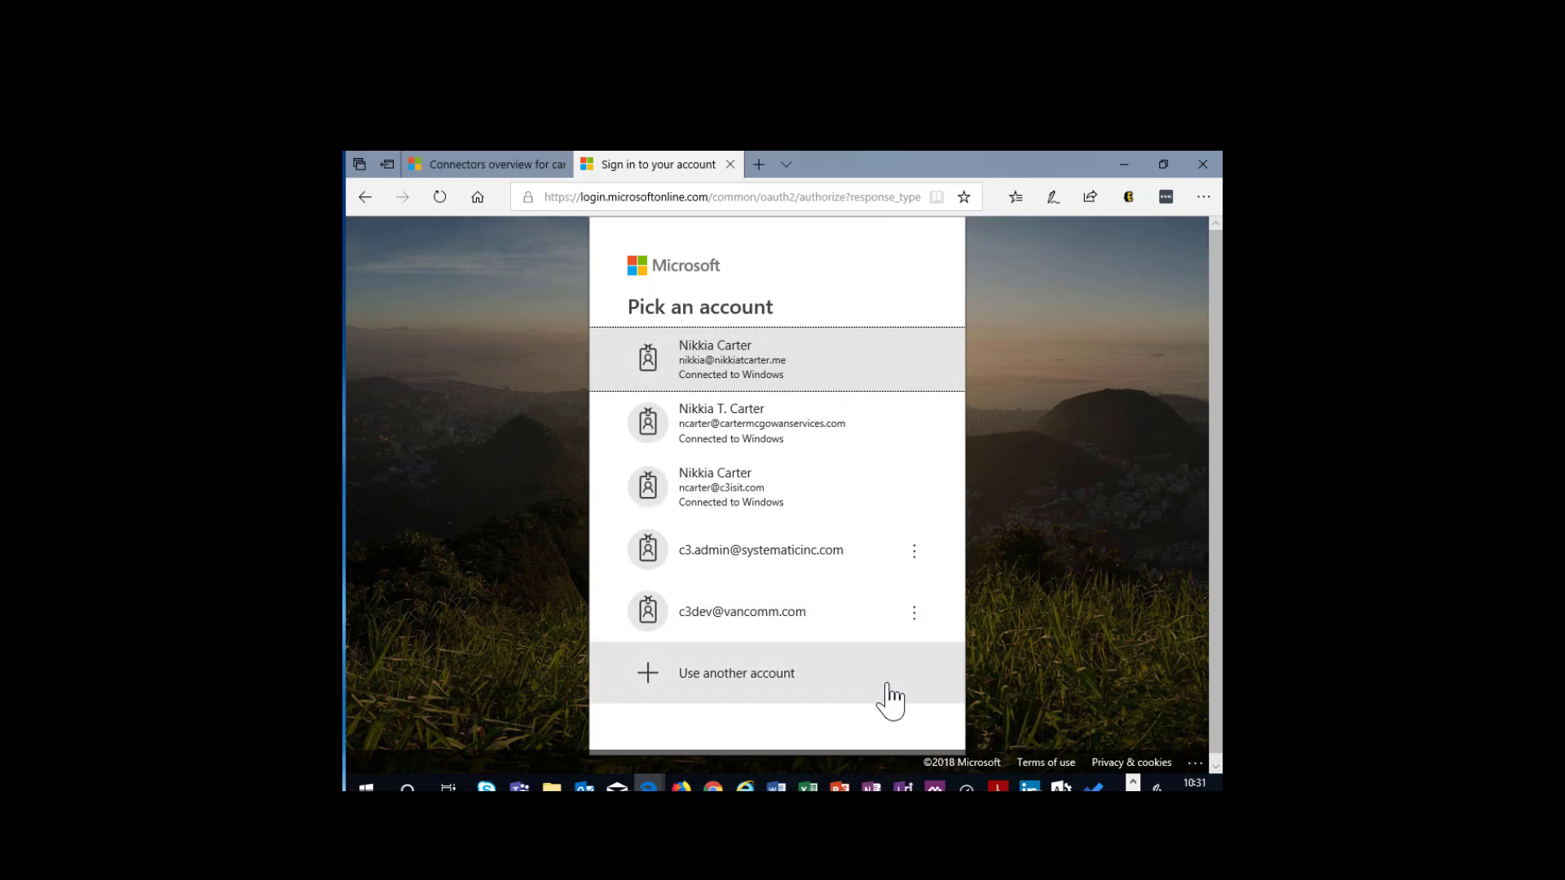
pyautogui.click(687, 679)
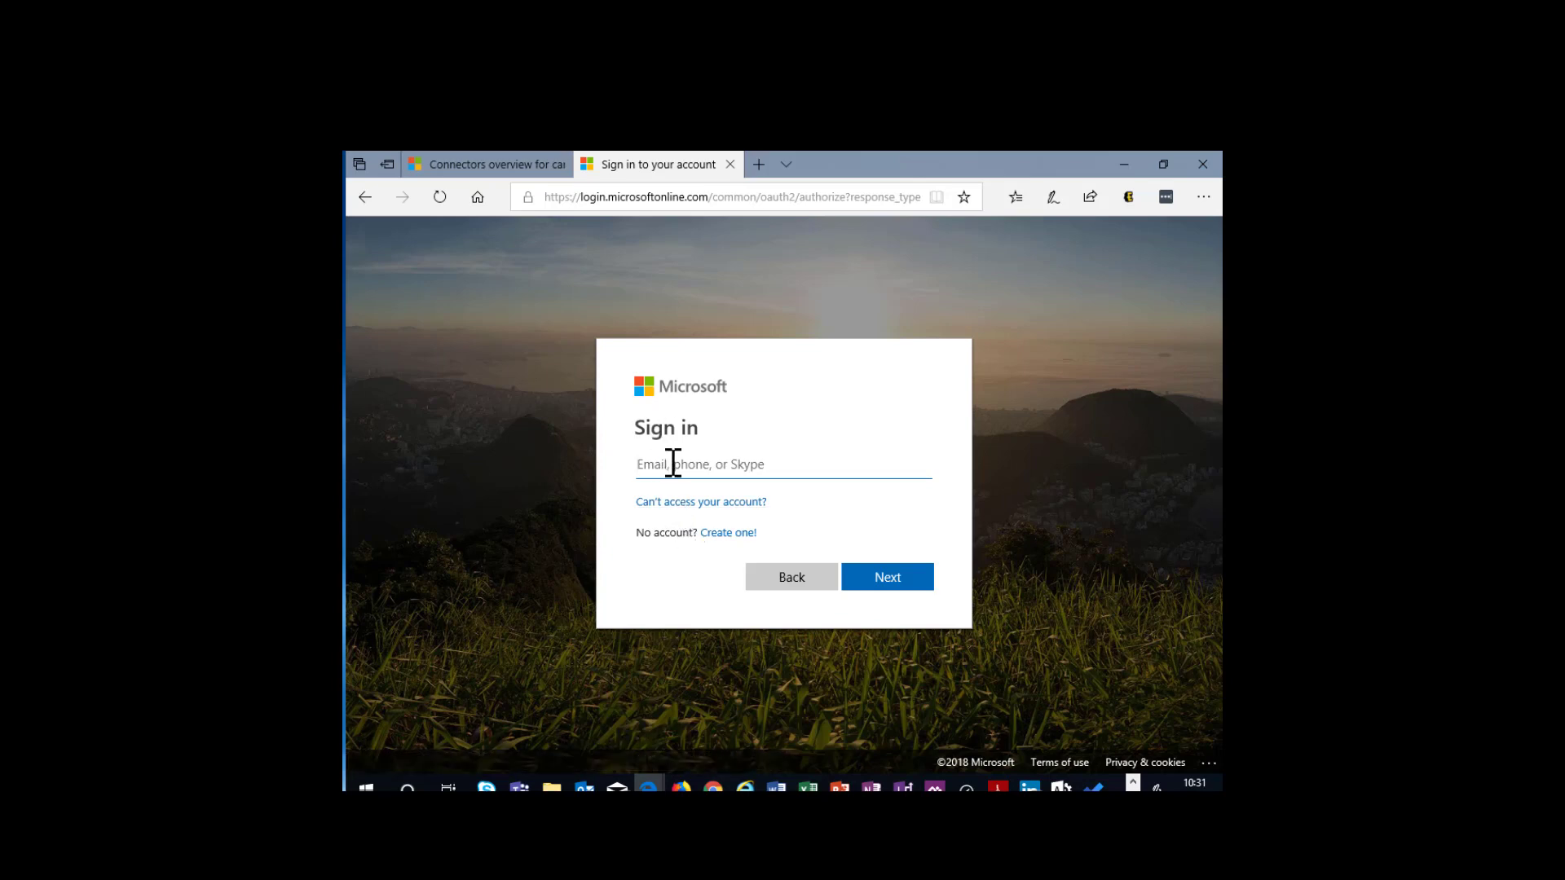
pyautogui.click(851, 578)
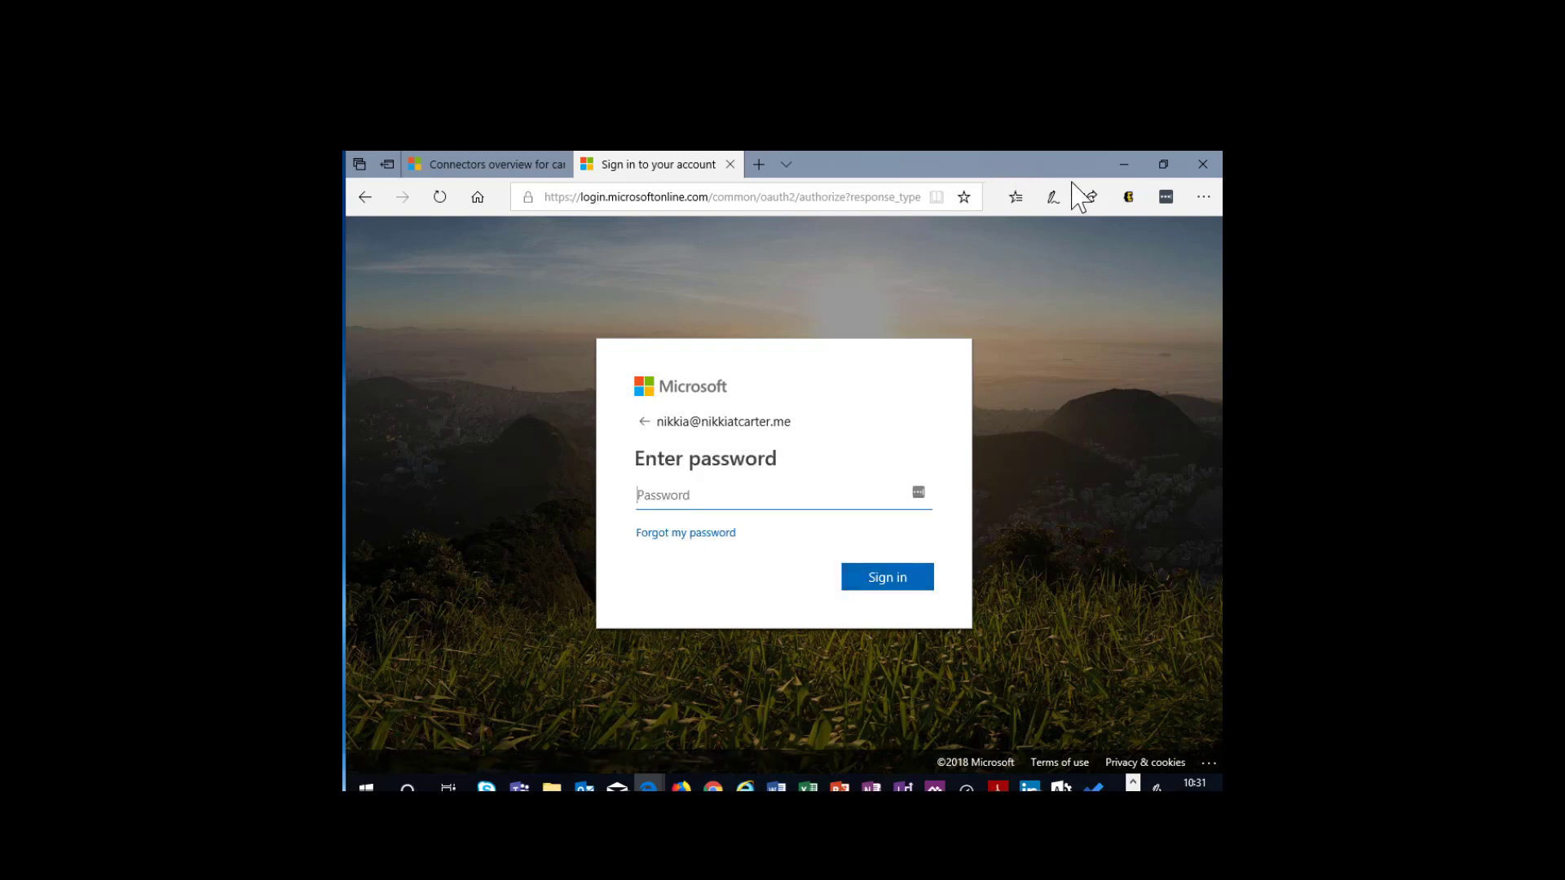
# - Log in to the LastPass extension with the master password
pyautogui.click(1166, 196)
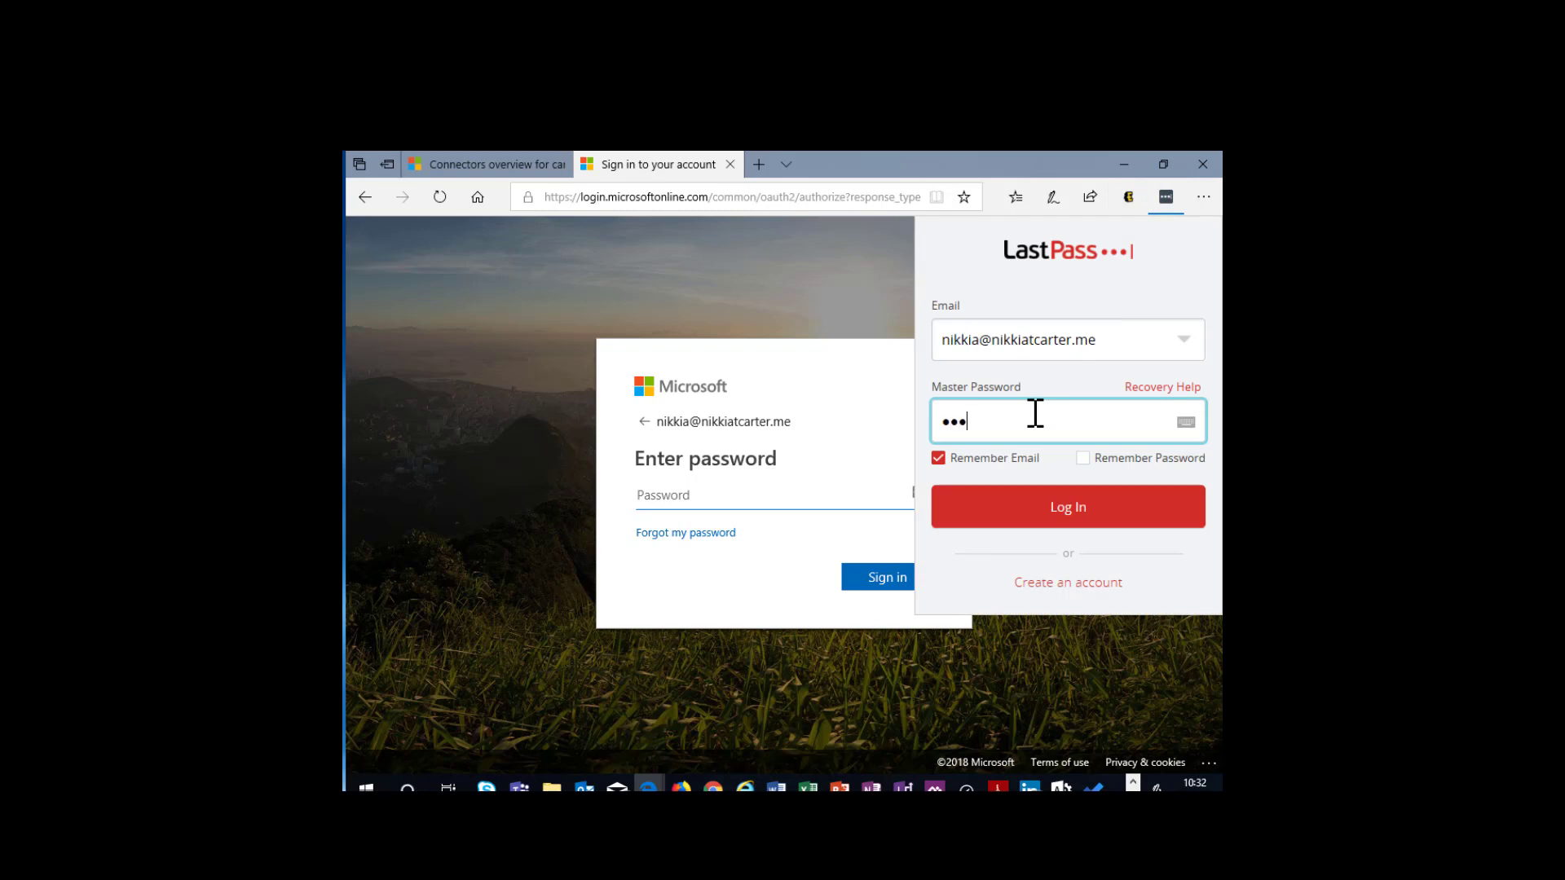
pyautogui.write('•••••')
pyautogui.click(1070, 513)
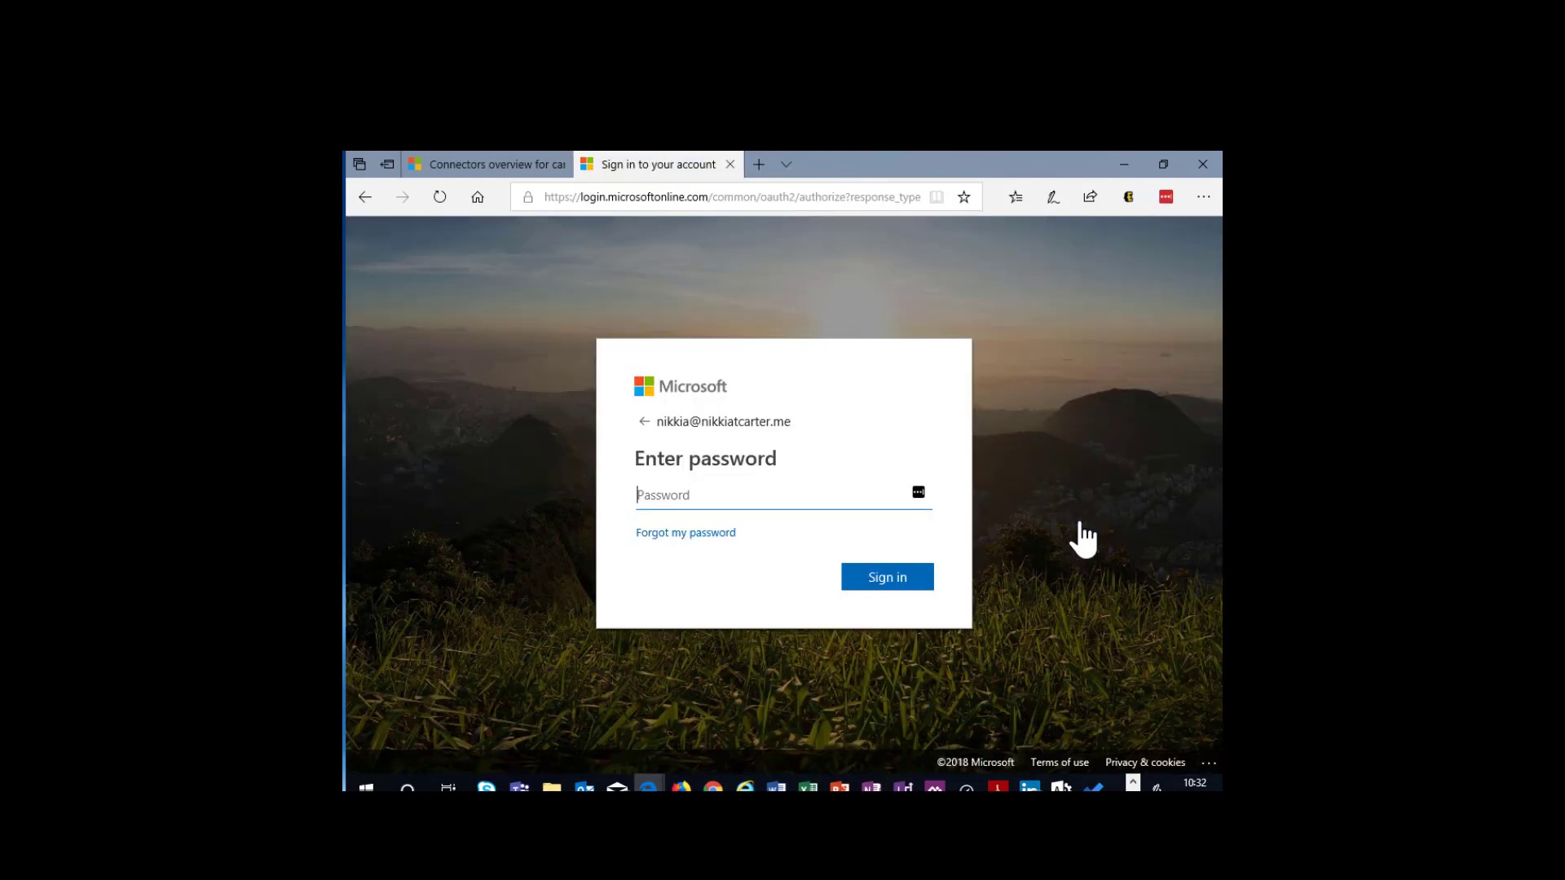
# - Search the LastPass vault for .me, copy the NTC Dev O365 entry's password and sign in to the Microsoft account with it
pyautogui.click(1174, 194)
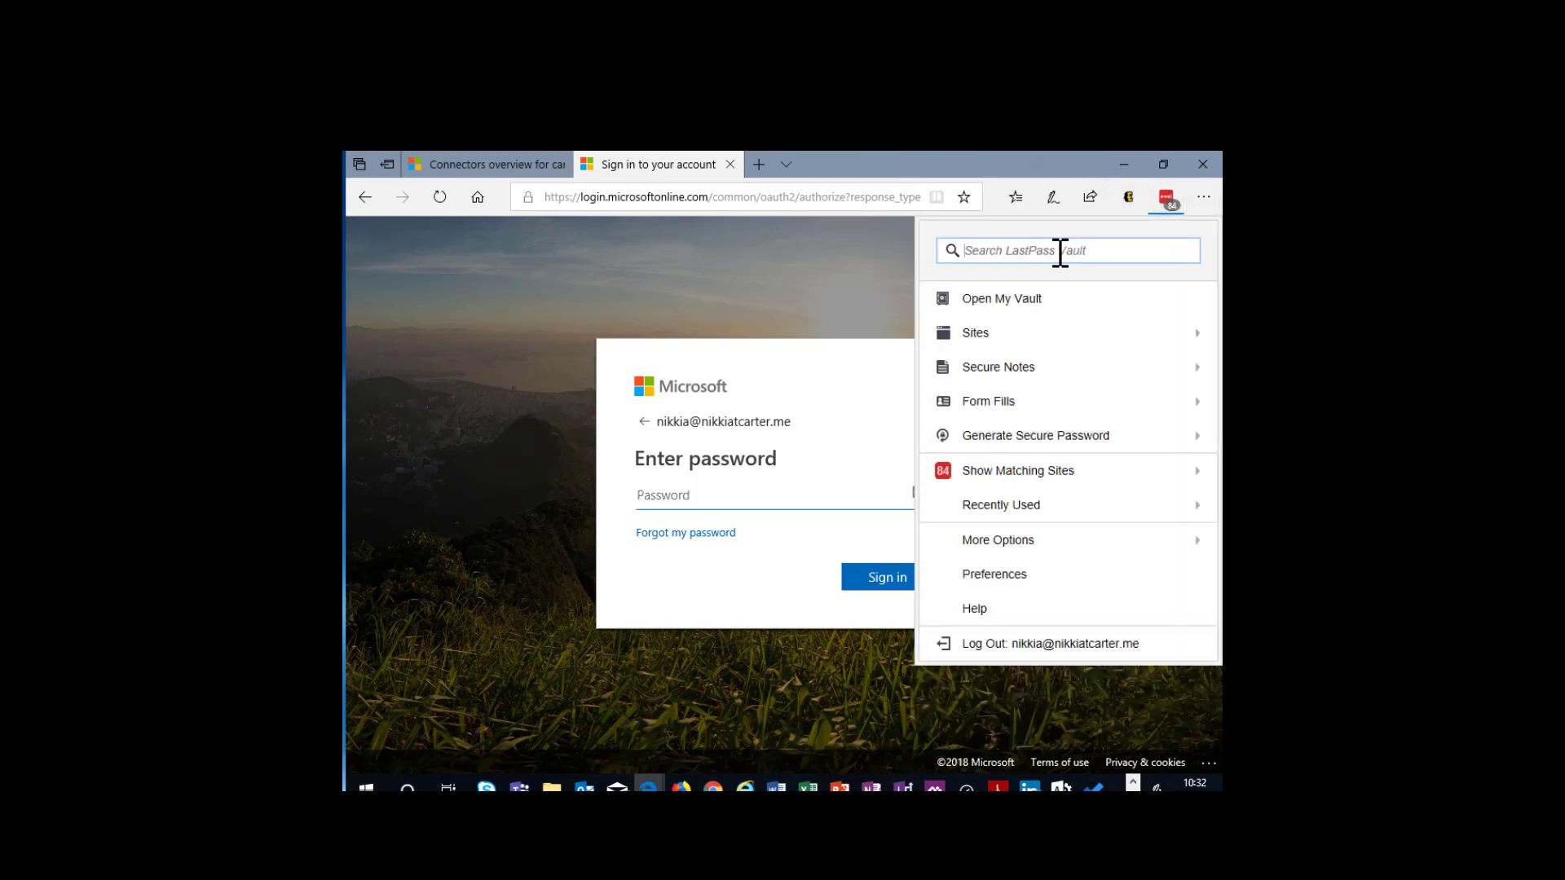
pyautogui.write('.me')
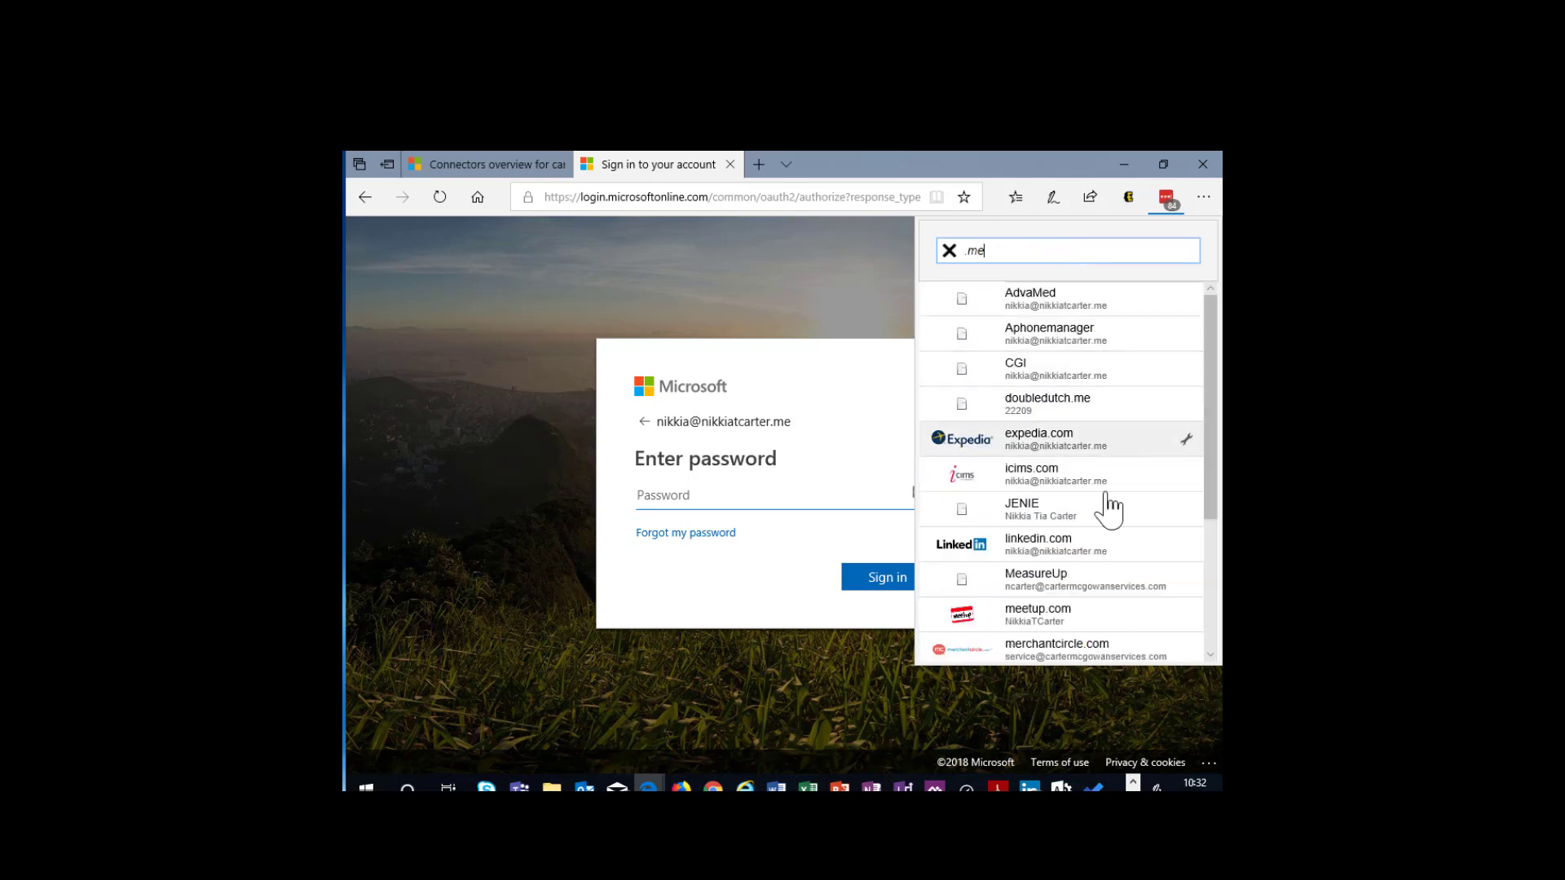
pyautogui.scroll(-3, 1106, 509)
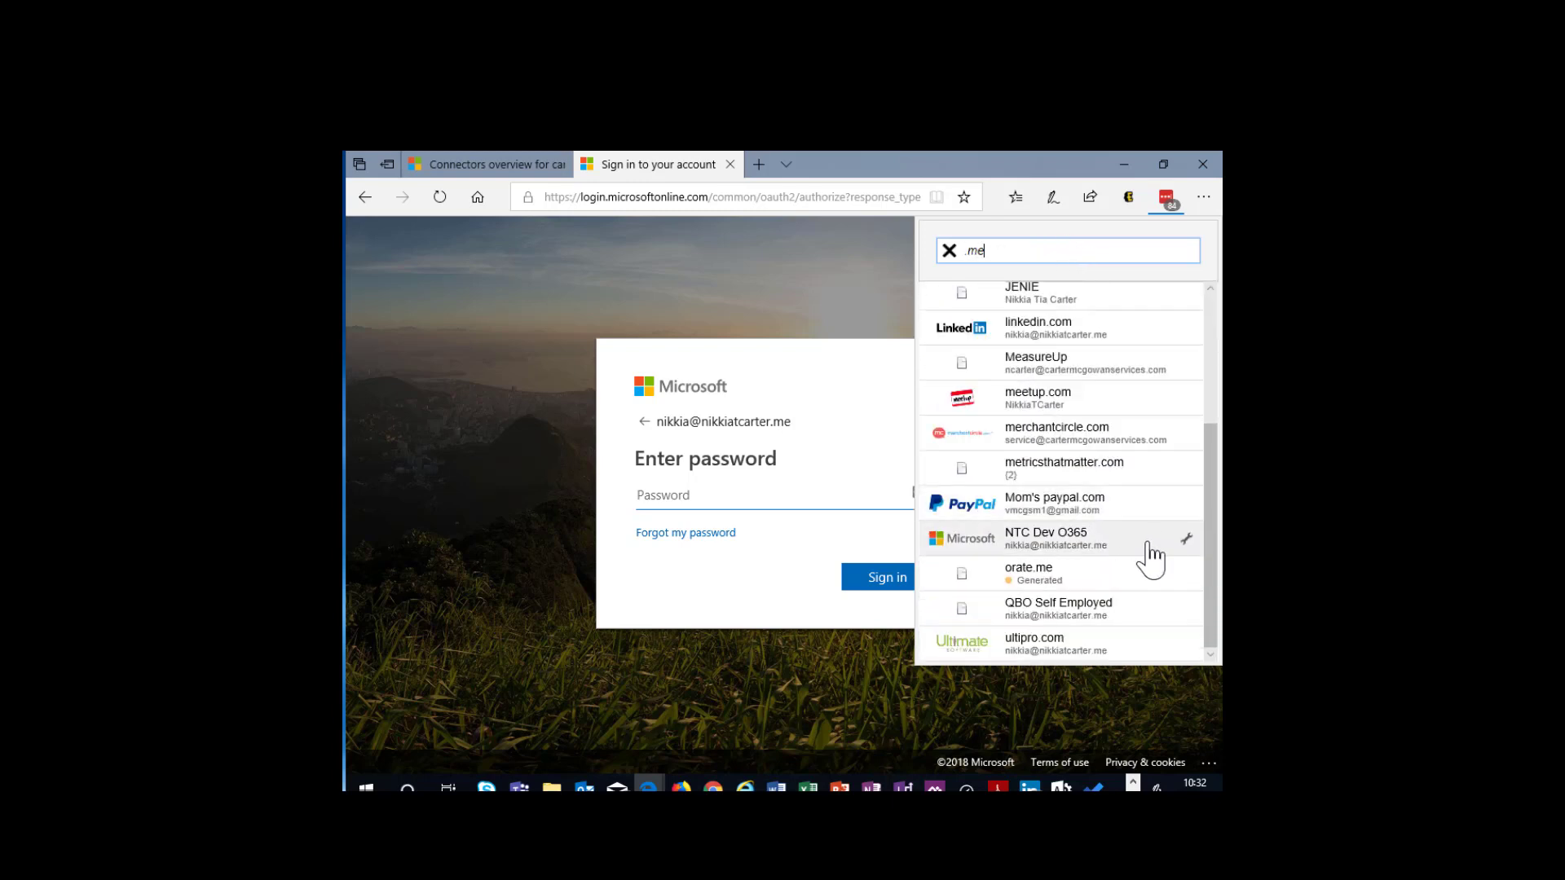
pyautogui.click(1189, 538)
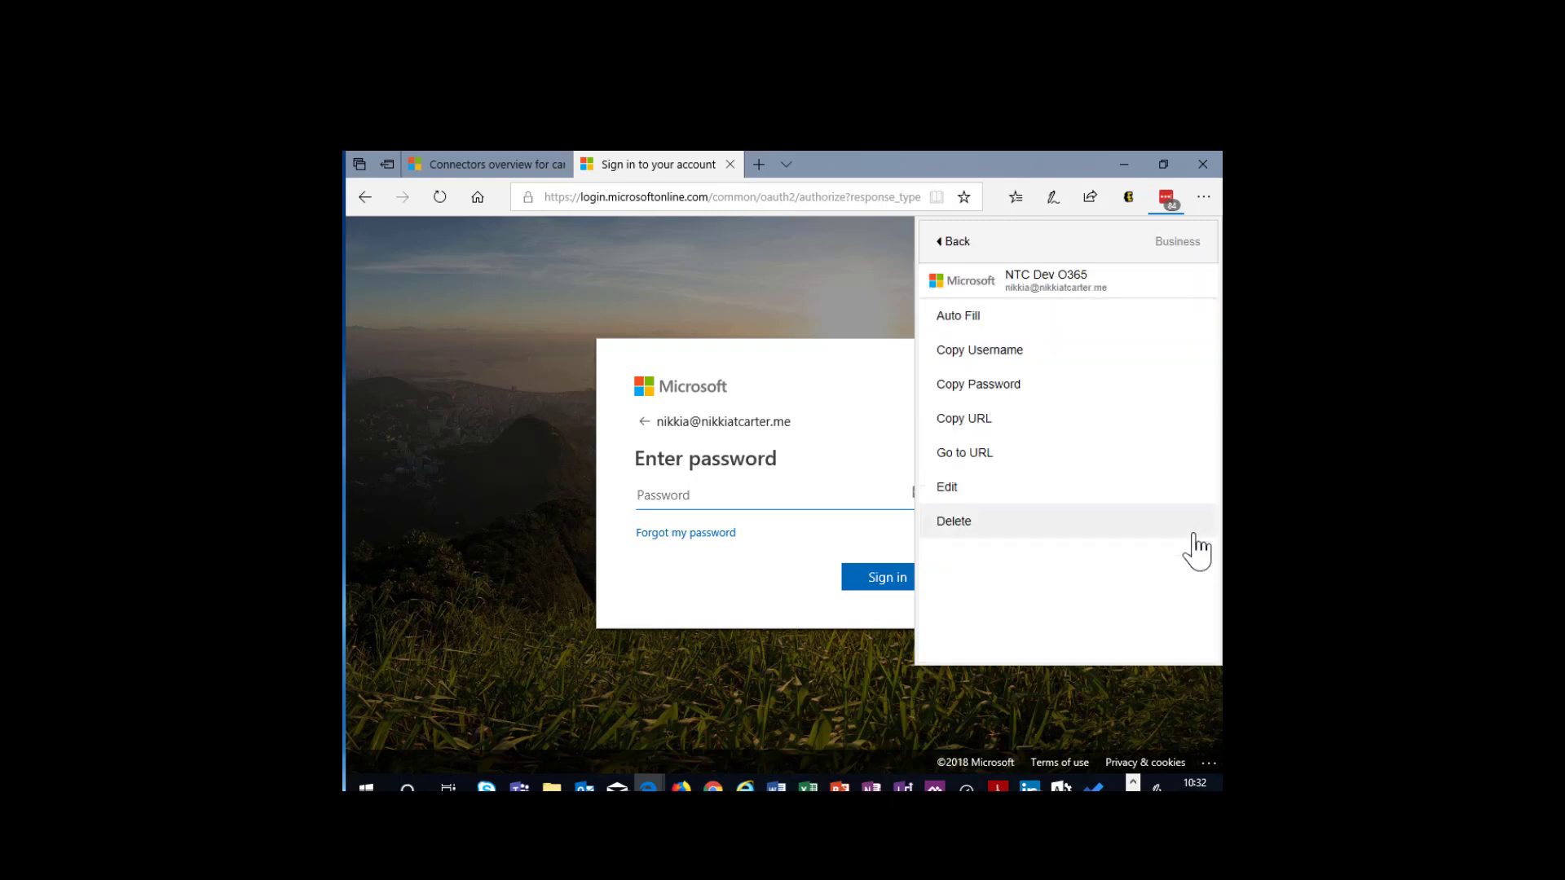
pyautogui.click(982, 390)
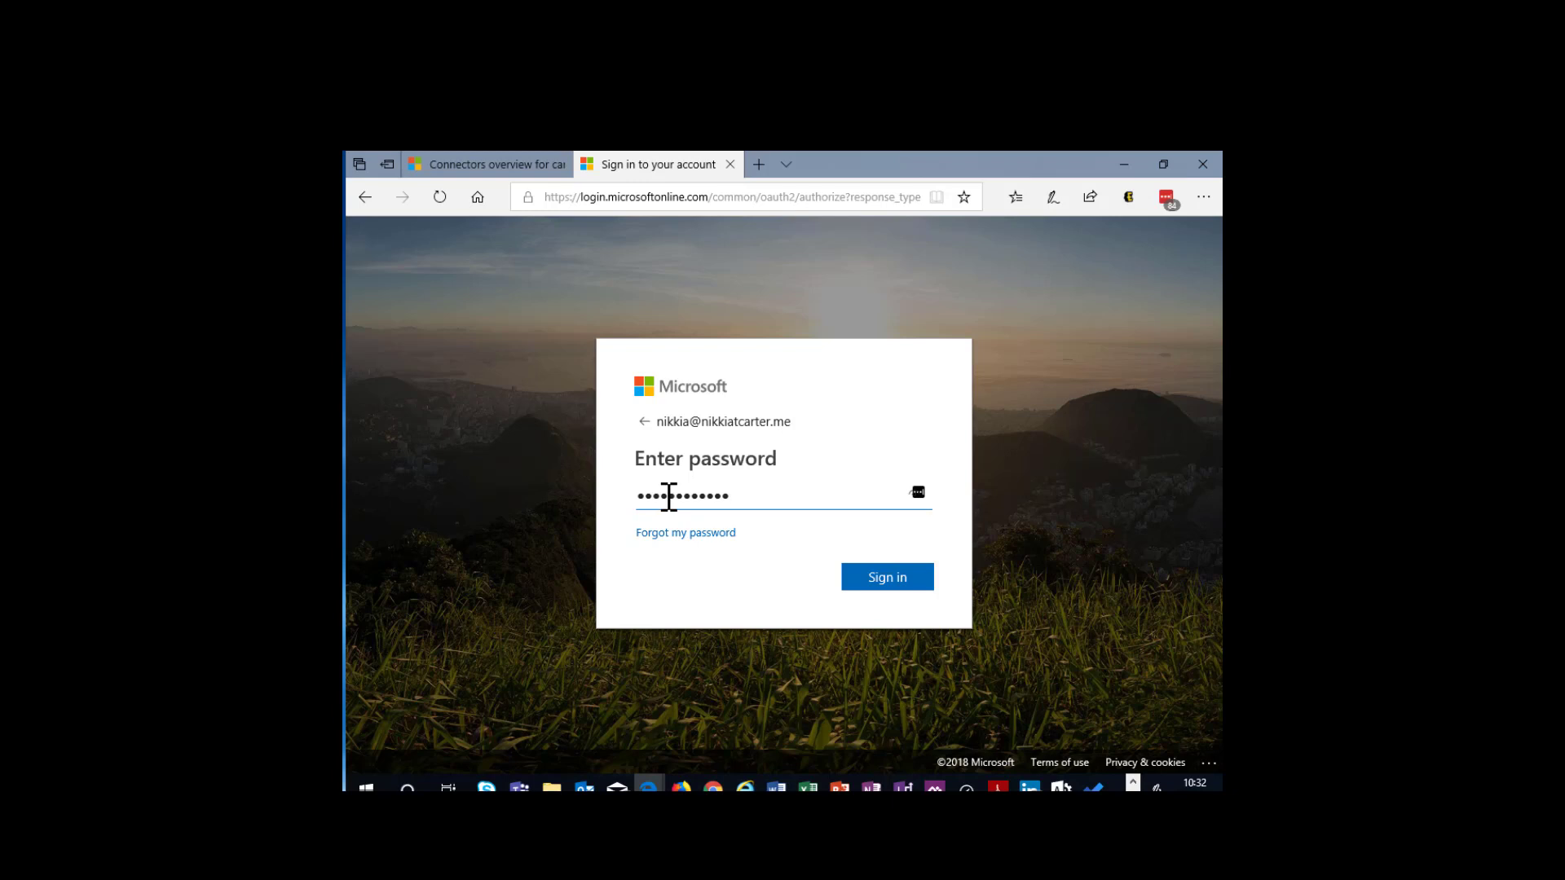
pyautogui.press('Return')
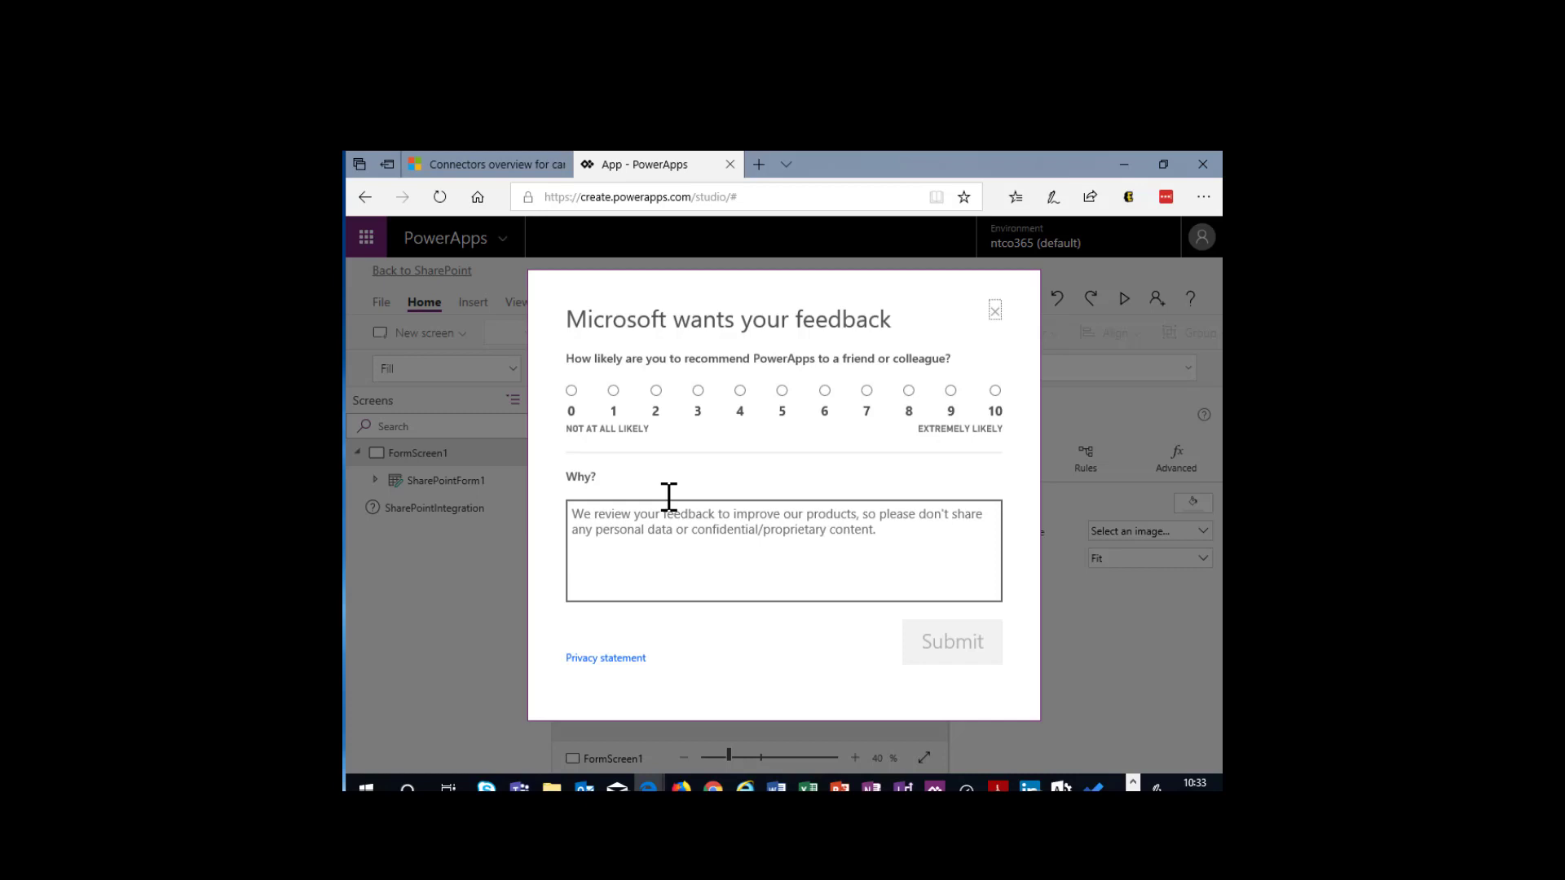
# - Dismiss the feedback requests, skip the PowerApps Studio welcome and close the form's Data pane
pyautogui.click(995, 309)
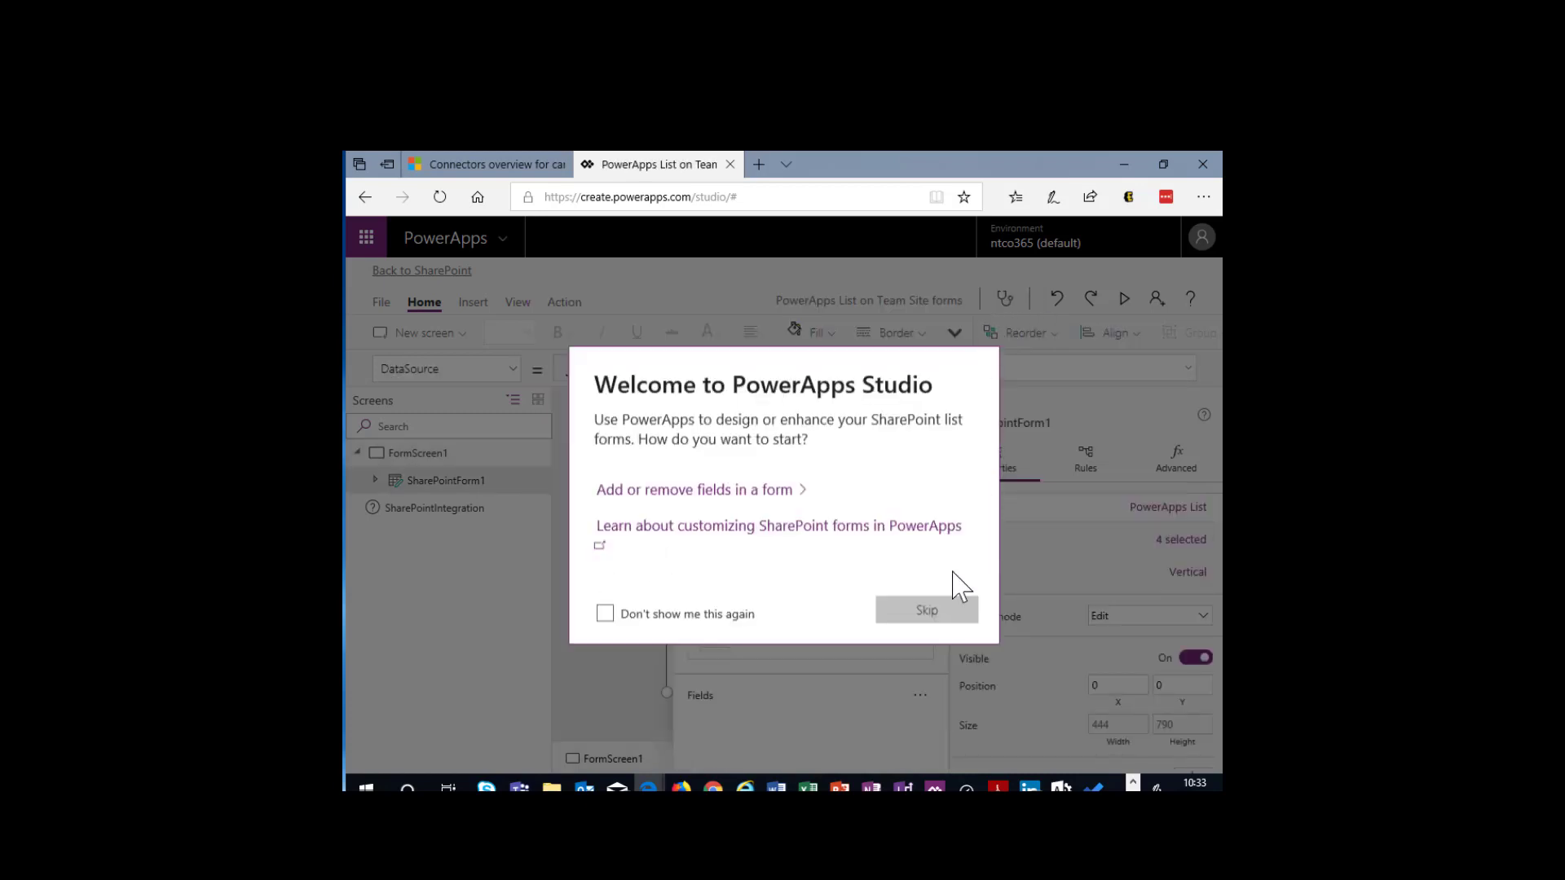
pyautogui.click(950, 613)
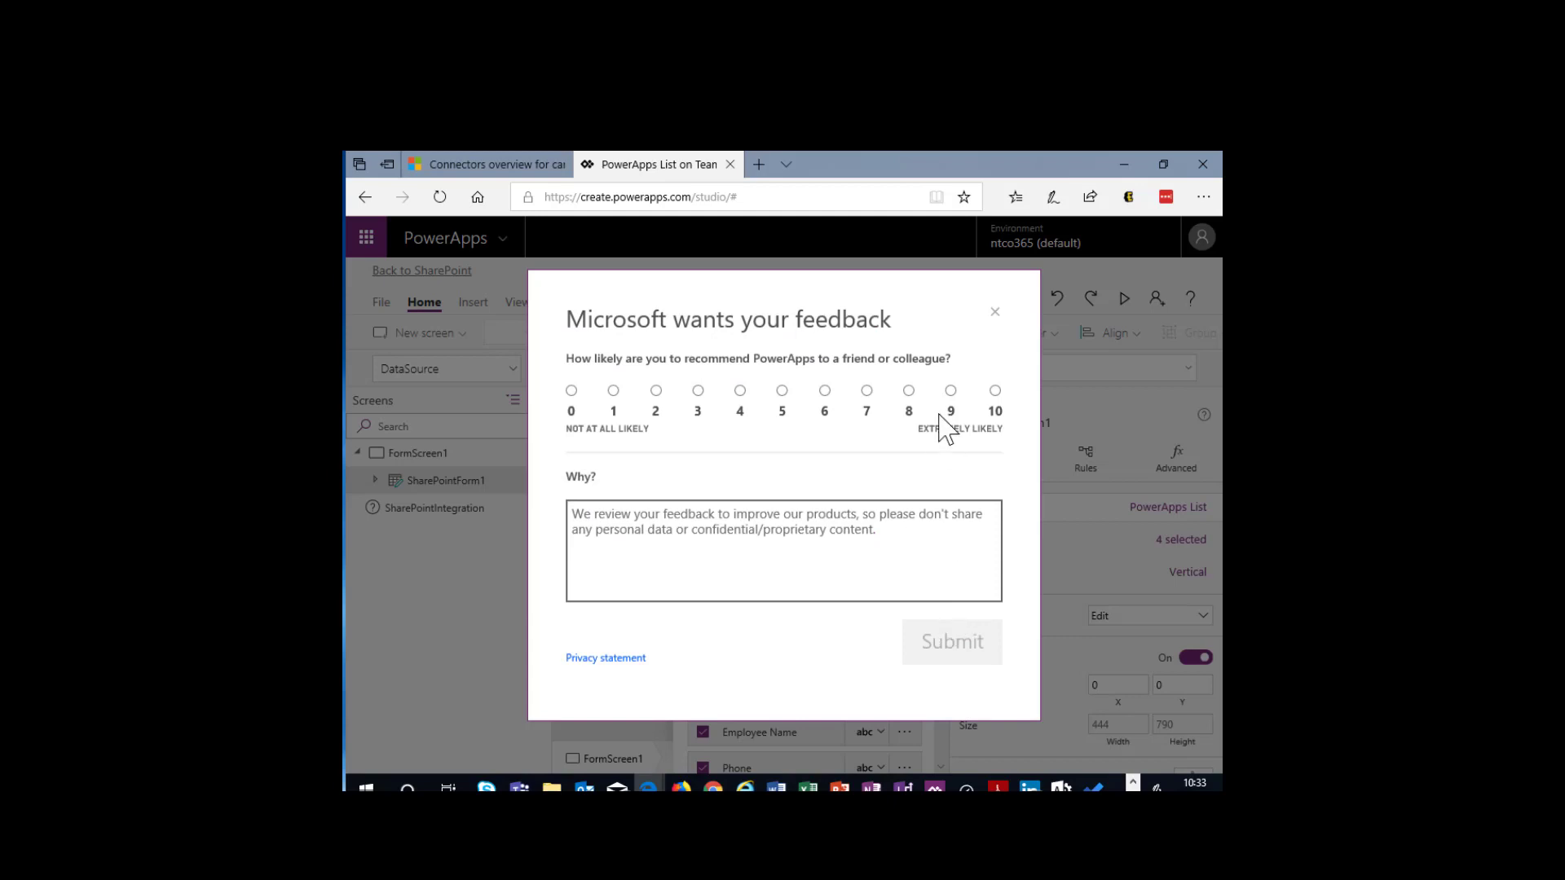
pyautogui.click(995, 312)
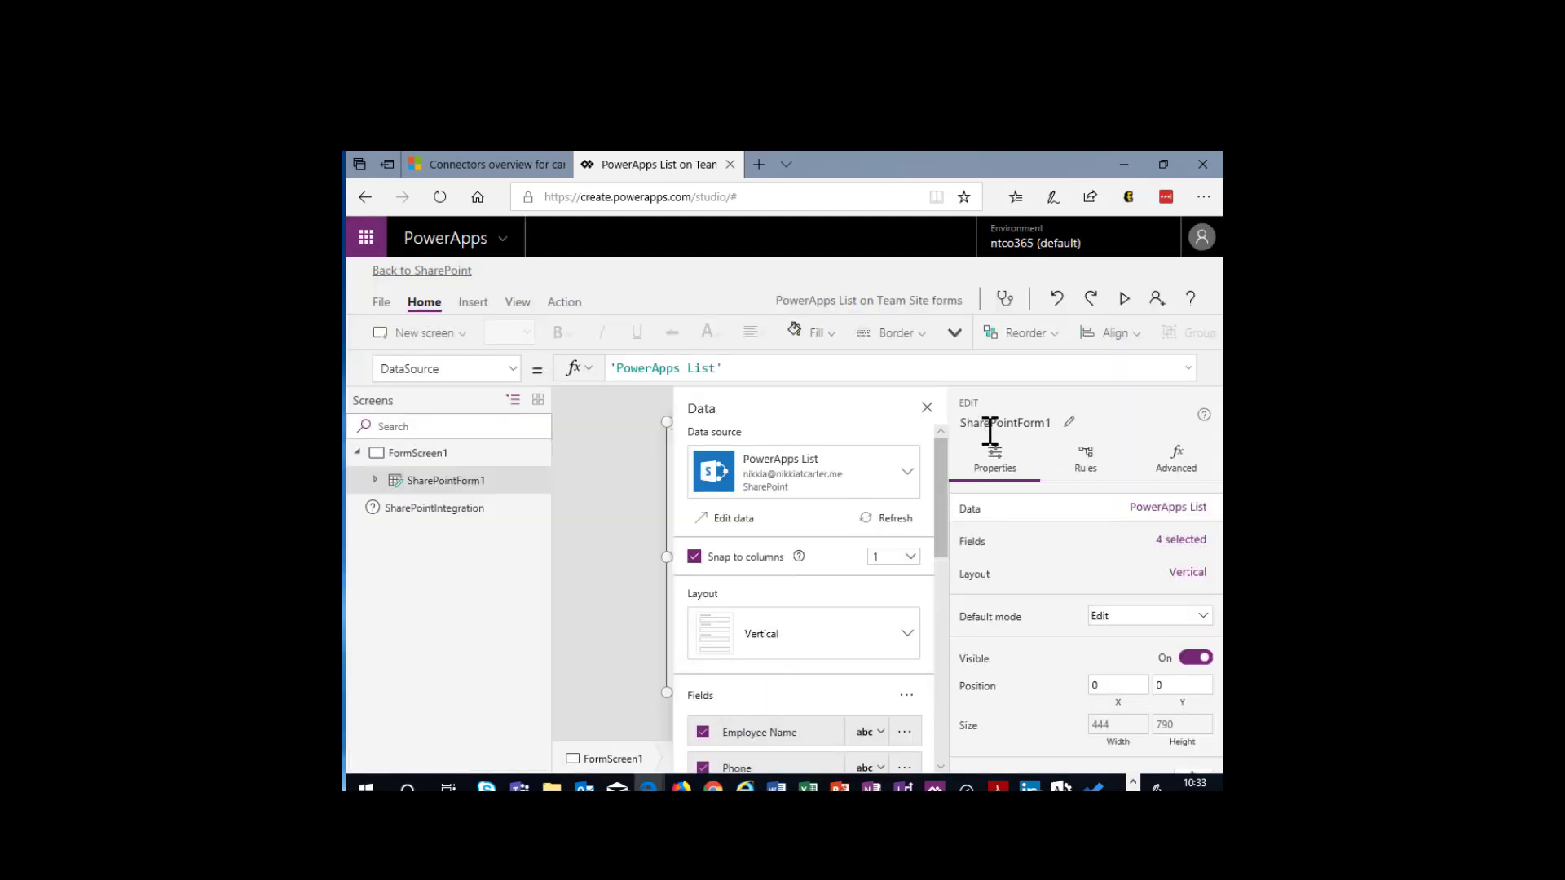
pyautogui.click(927, 408)
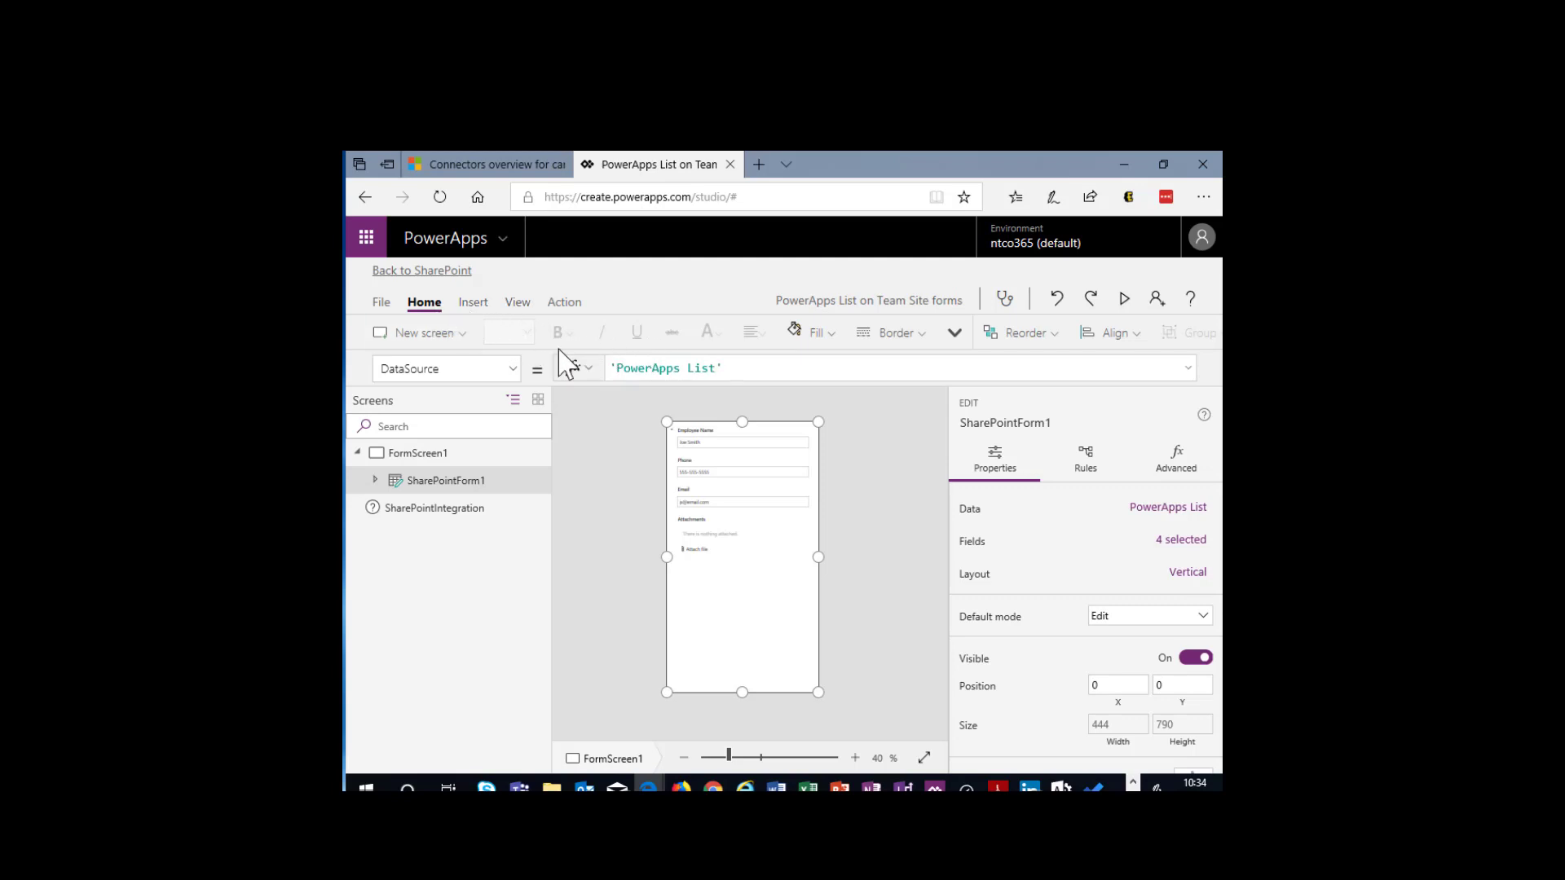
# - Examine the commands PowerApps Studio offers for inserting elements, viewing data sources and variables, and adding actions
pyautogui.click(473, 303)
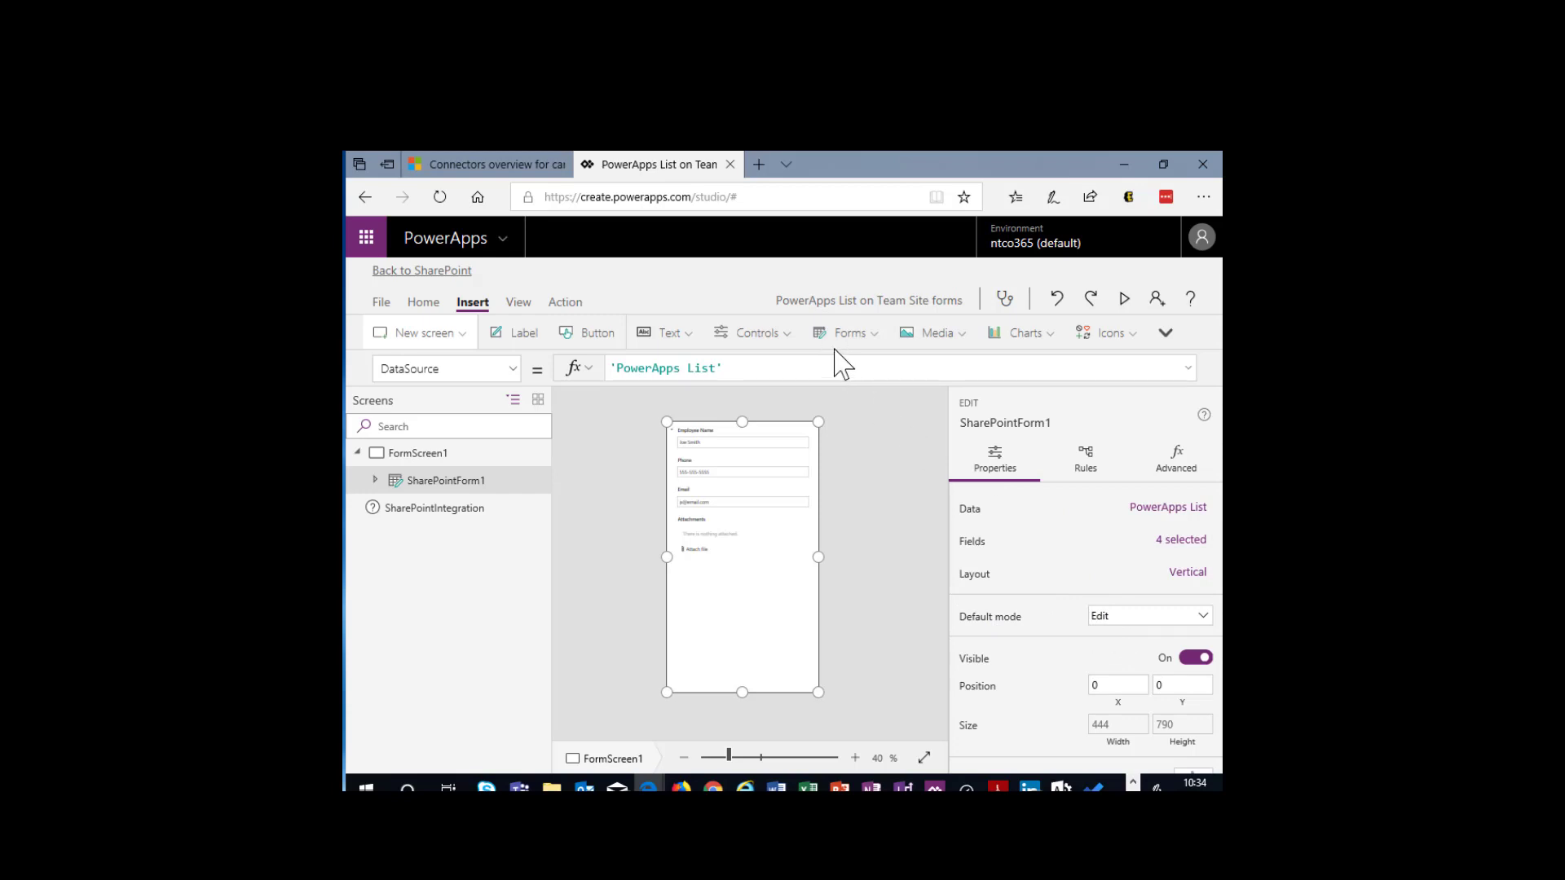
pyautogui.click(519, 304)
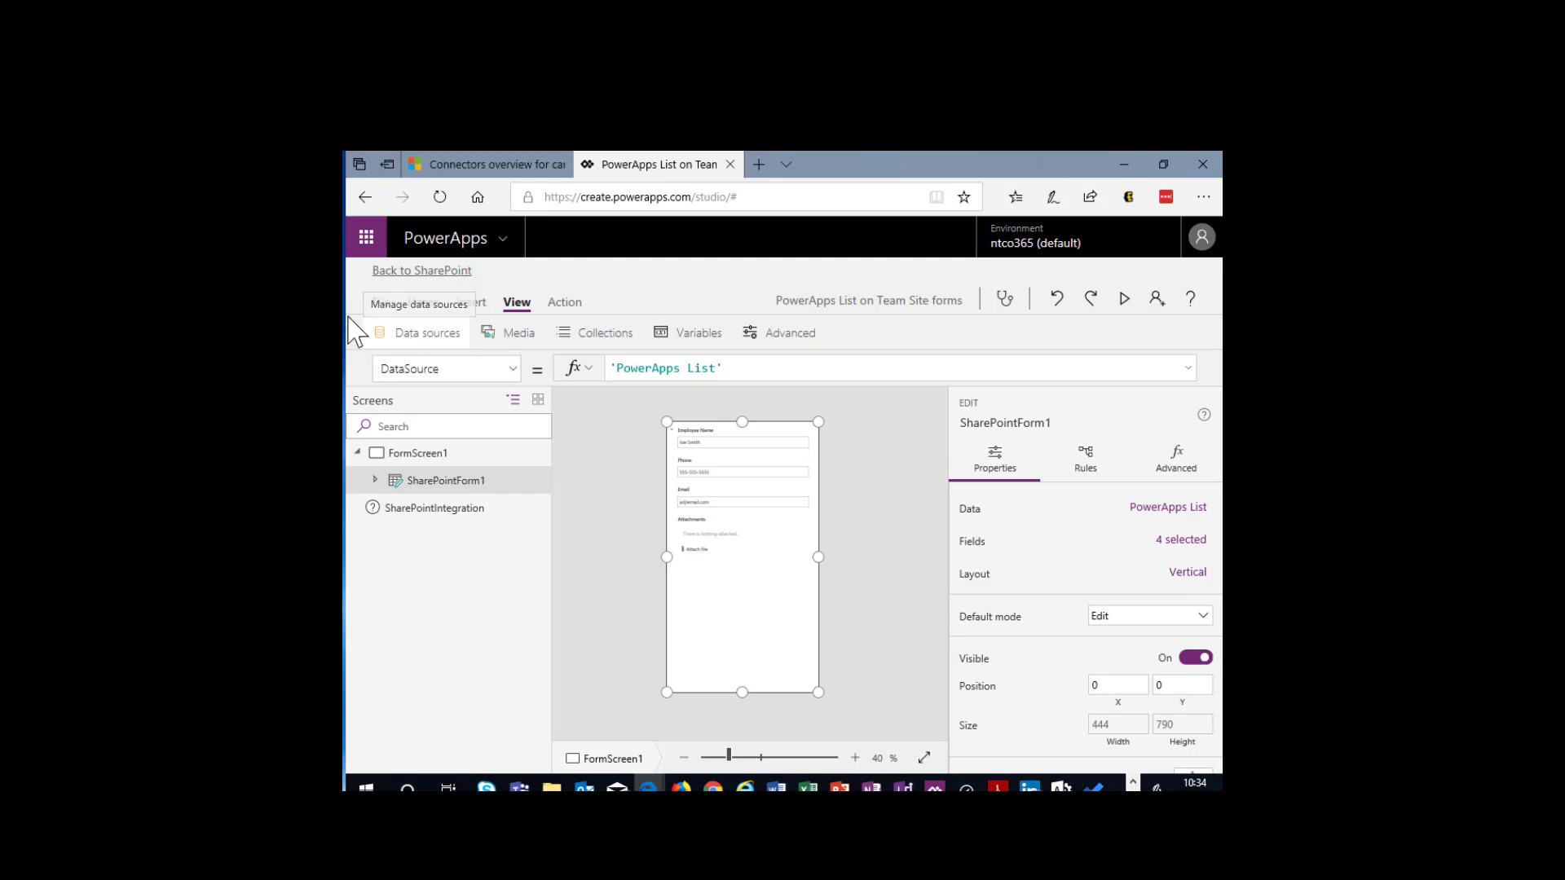
pyautogui.click(565, 305)
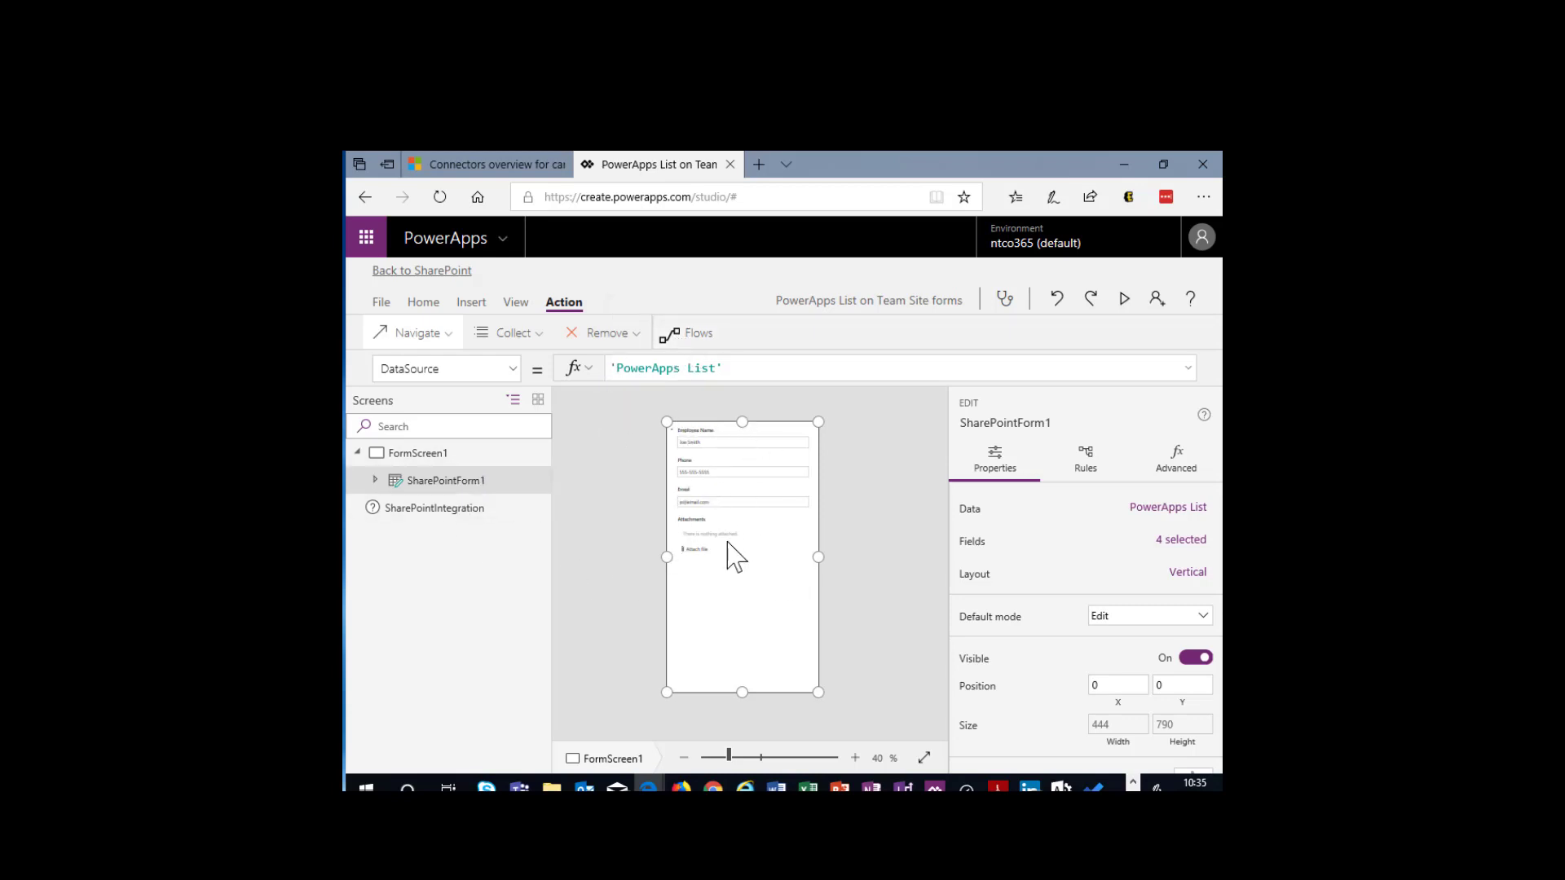
# - Lower the top edge of SharePointForm1 to Y position 168 and insert an image control on the form screen
pyautogui.moveTo(741, 417); pyautogui.dragTo(731, 479)
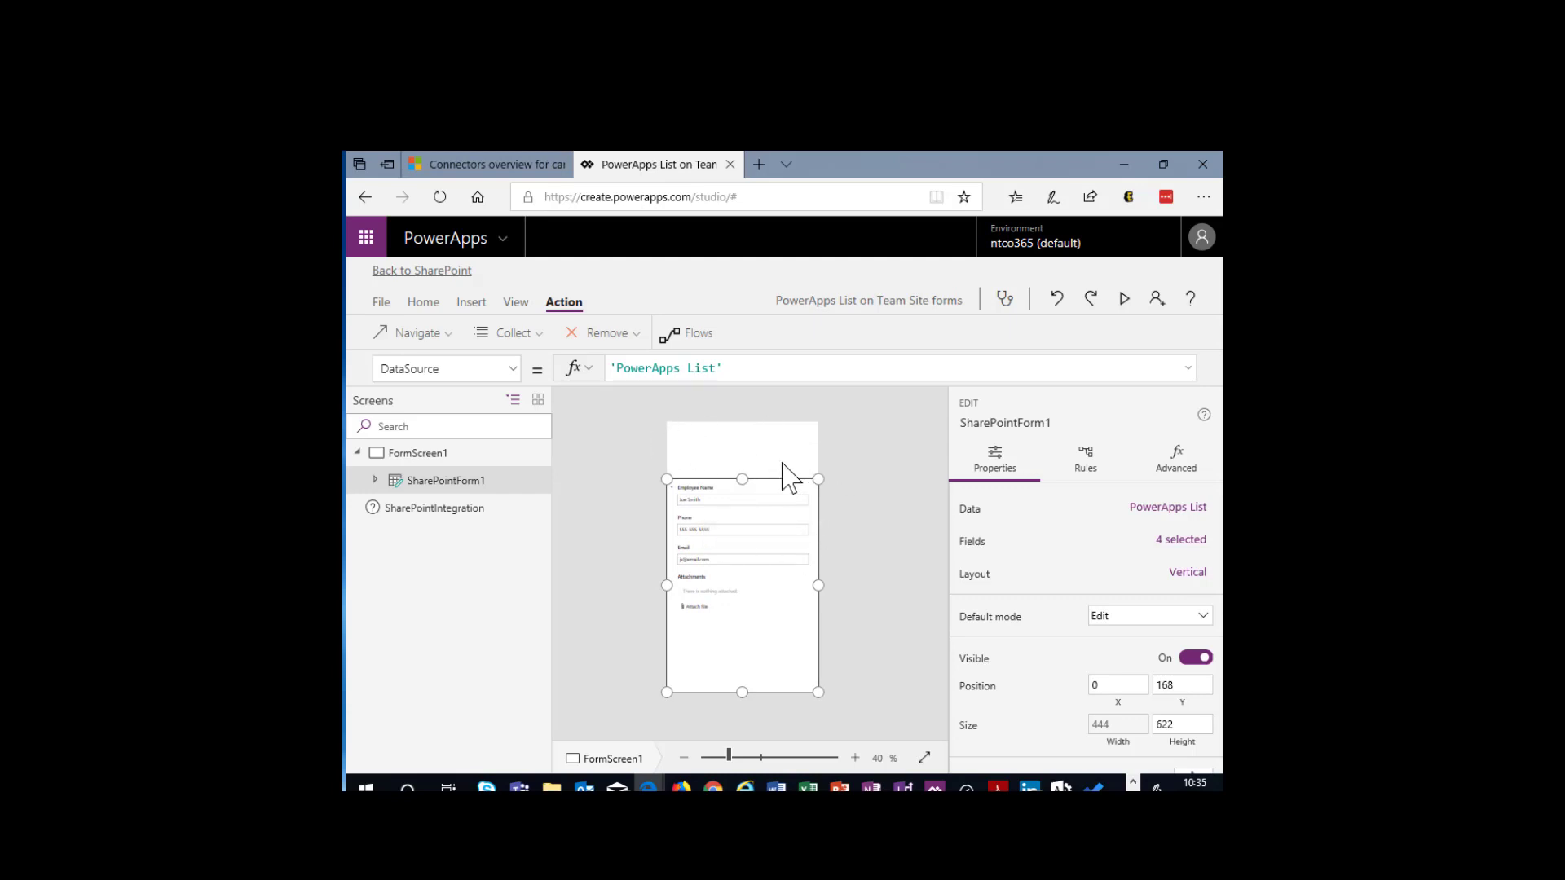
pyautogui.click(468, 304)
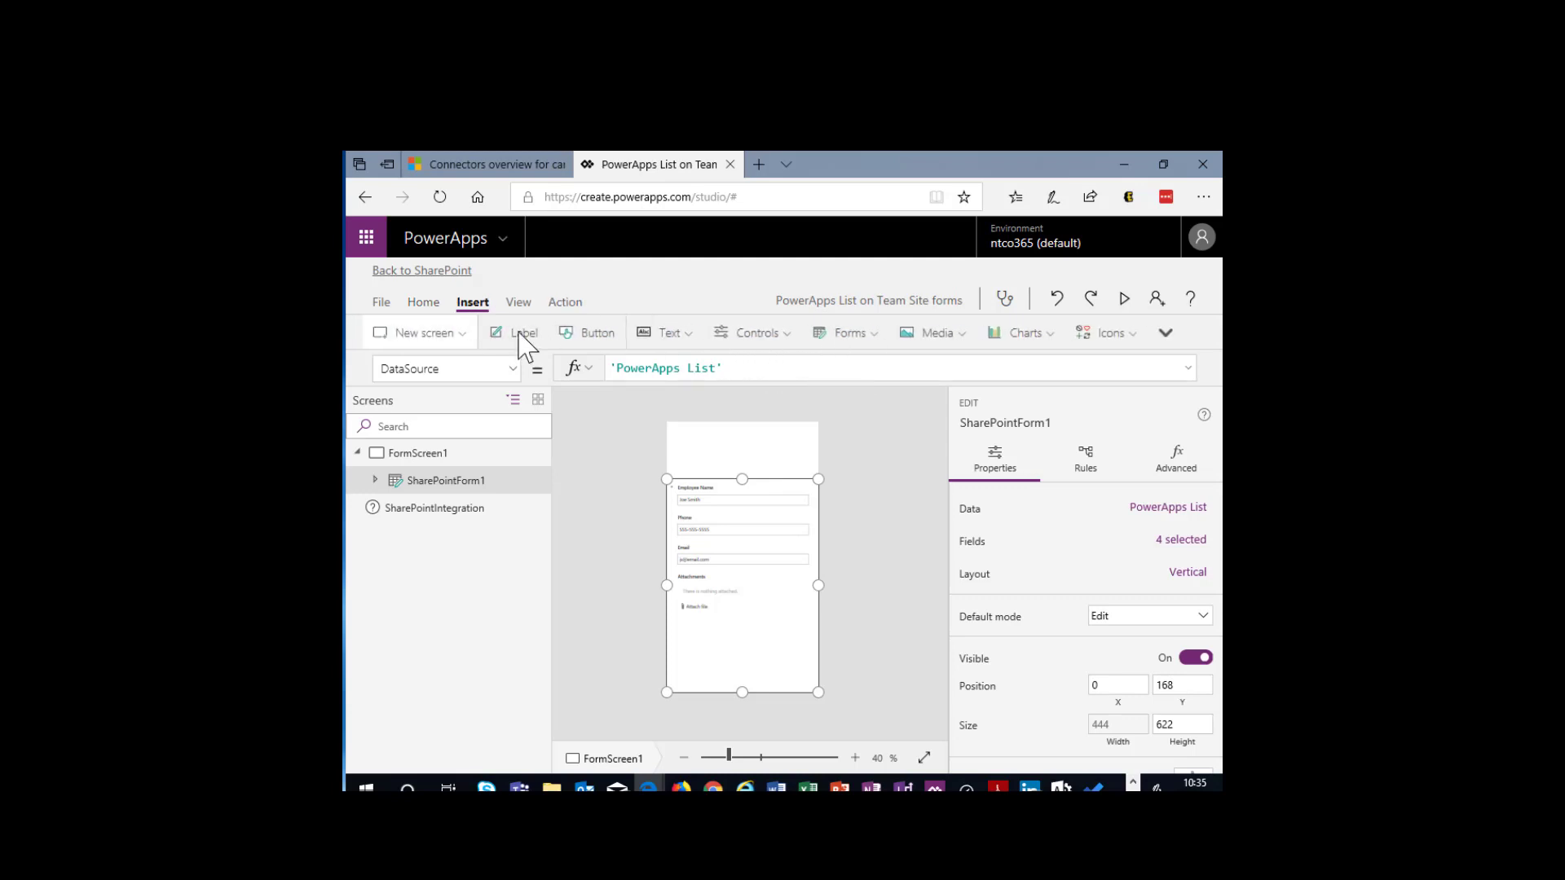
pyautogui.click(929, 335)
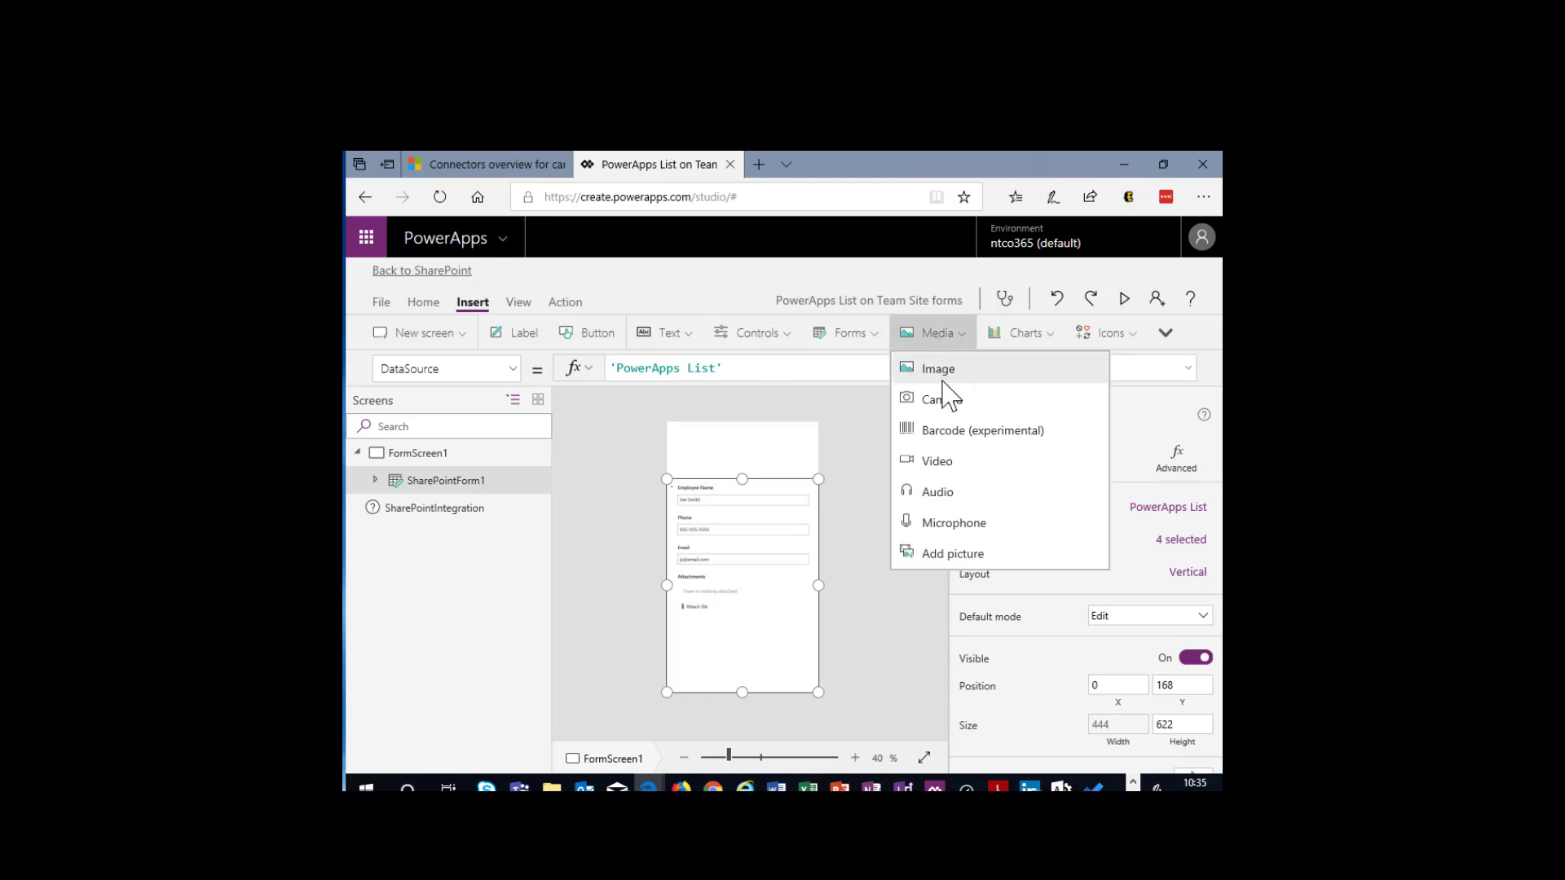
pyautogui.click(942, 377)
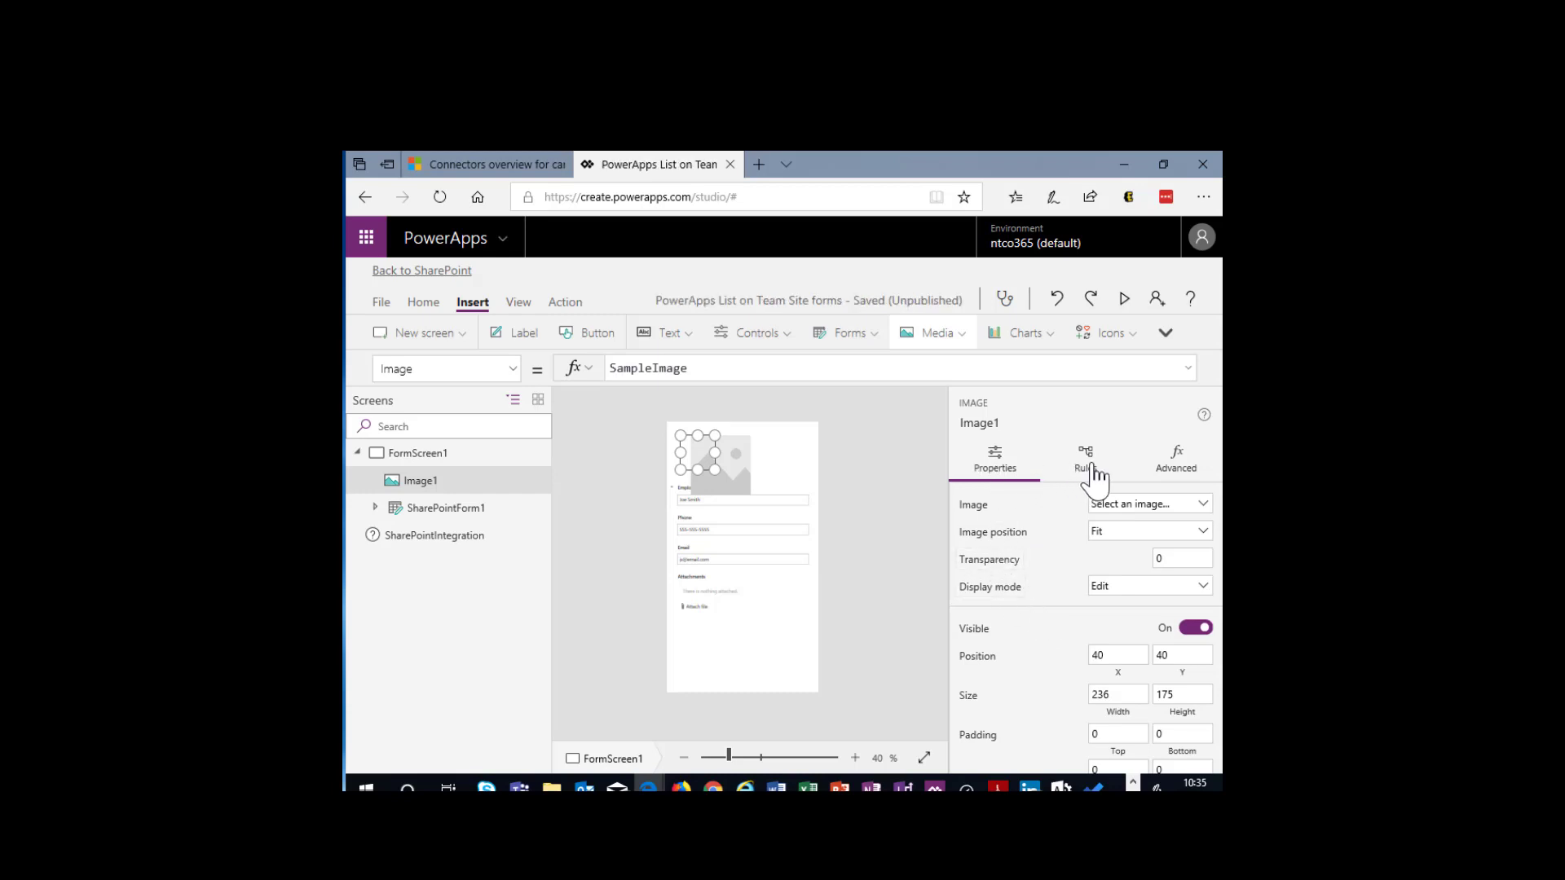
# - Examine the image control's general properties, advanced properties and rules
pyautogui.scroll(-5, 1052, 587)
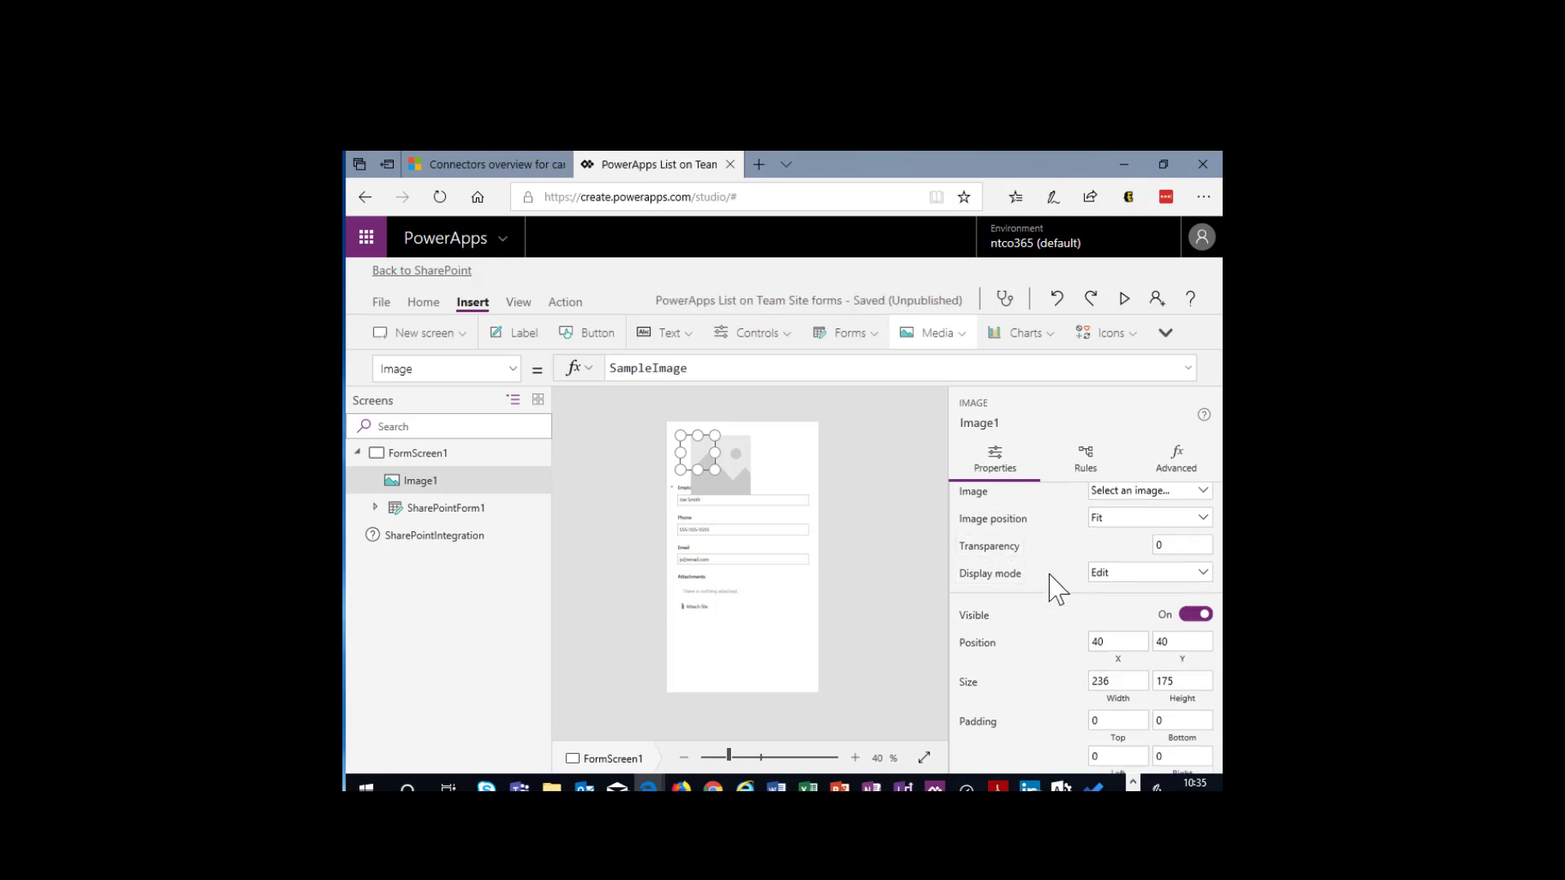
pyautogui.scroll(-2, 1047, 591)
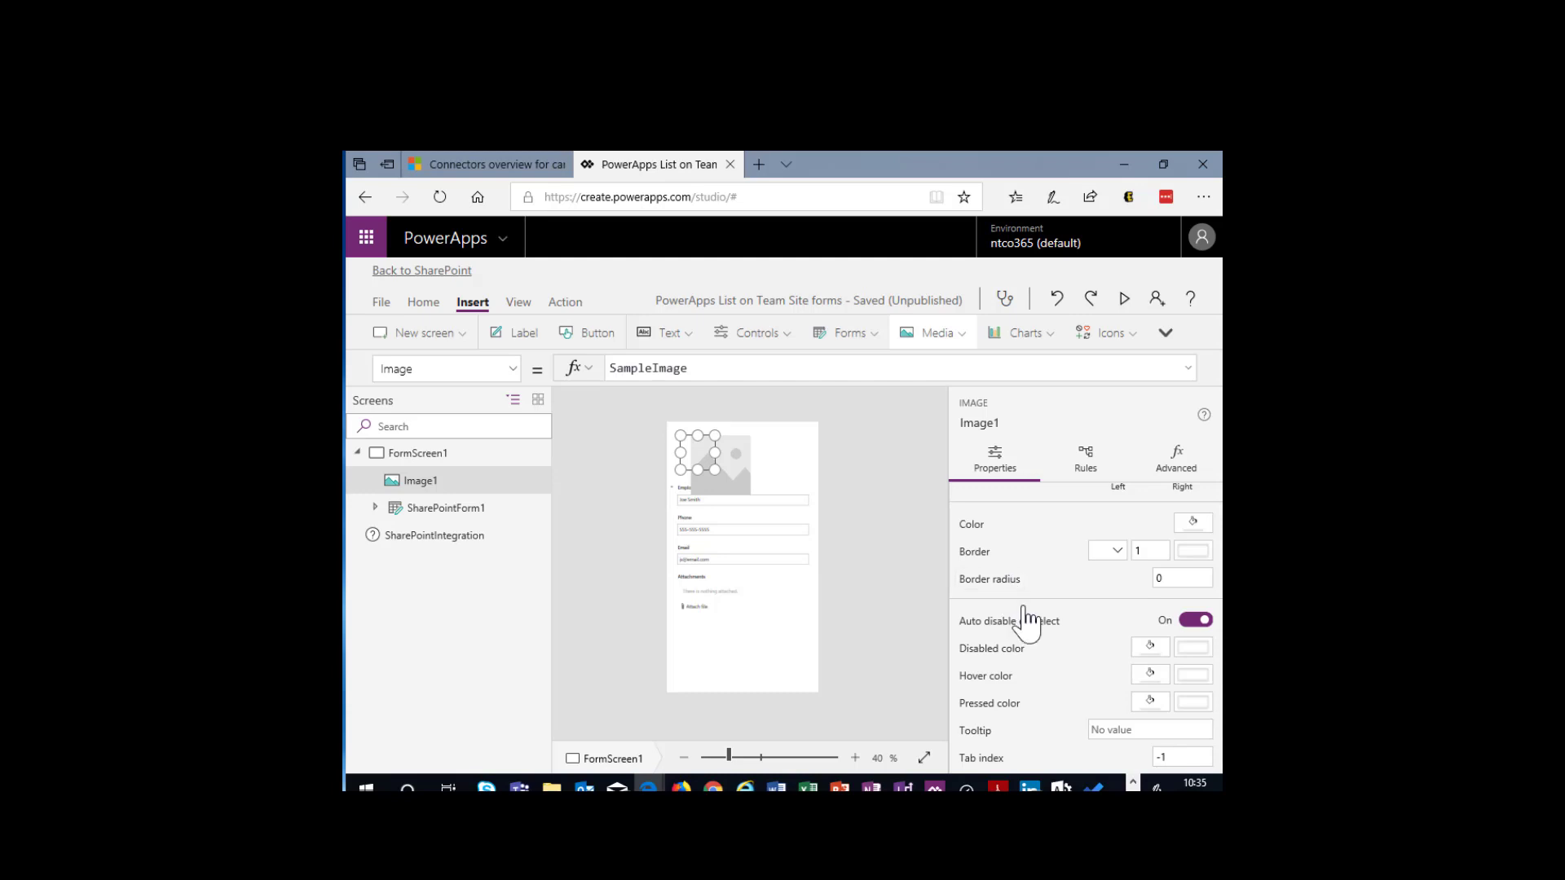
pyautogui.scroll(5, 1024, 613)
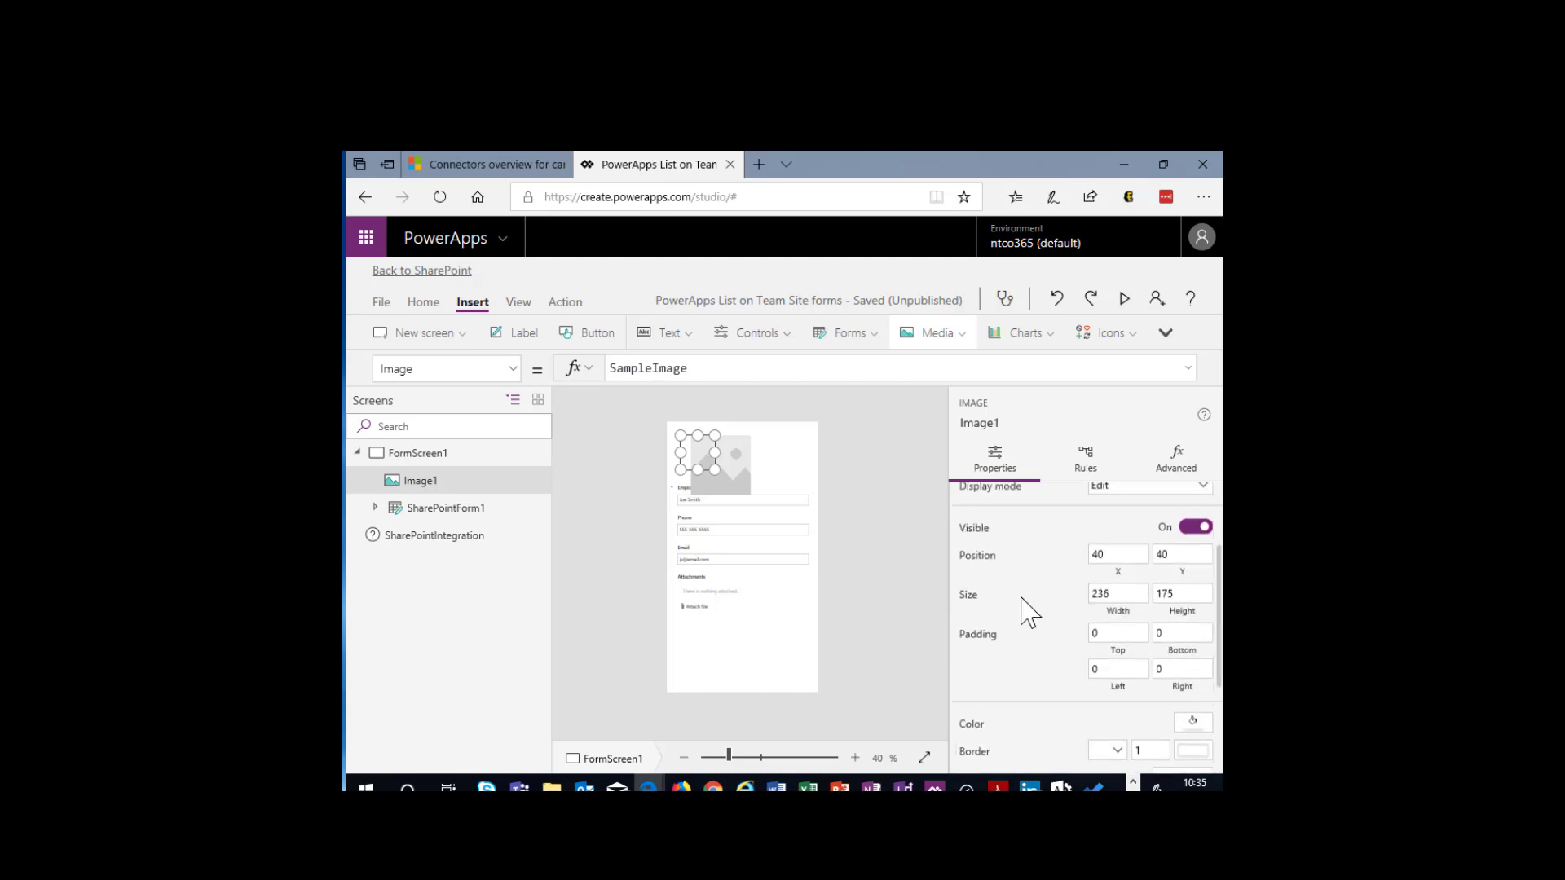
pyautogui.click(1178, 466)
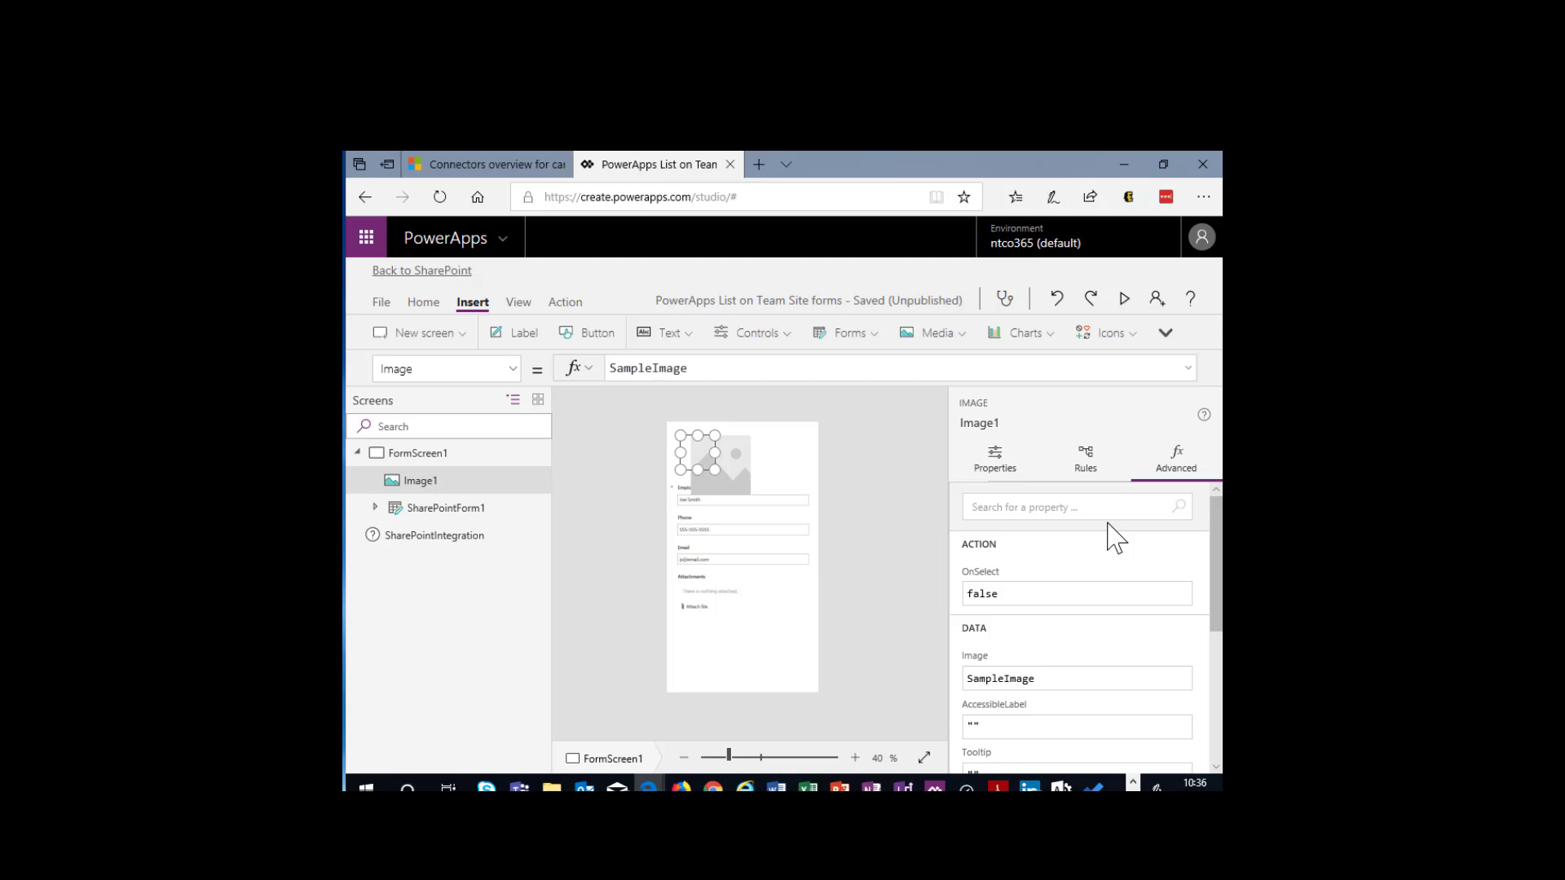
pyautogui.click(1012, 459)
pyautogui.moveTo(980, 578)
pyautogui.click(1096, 471)
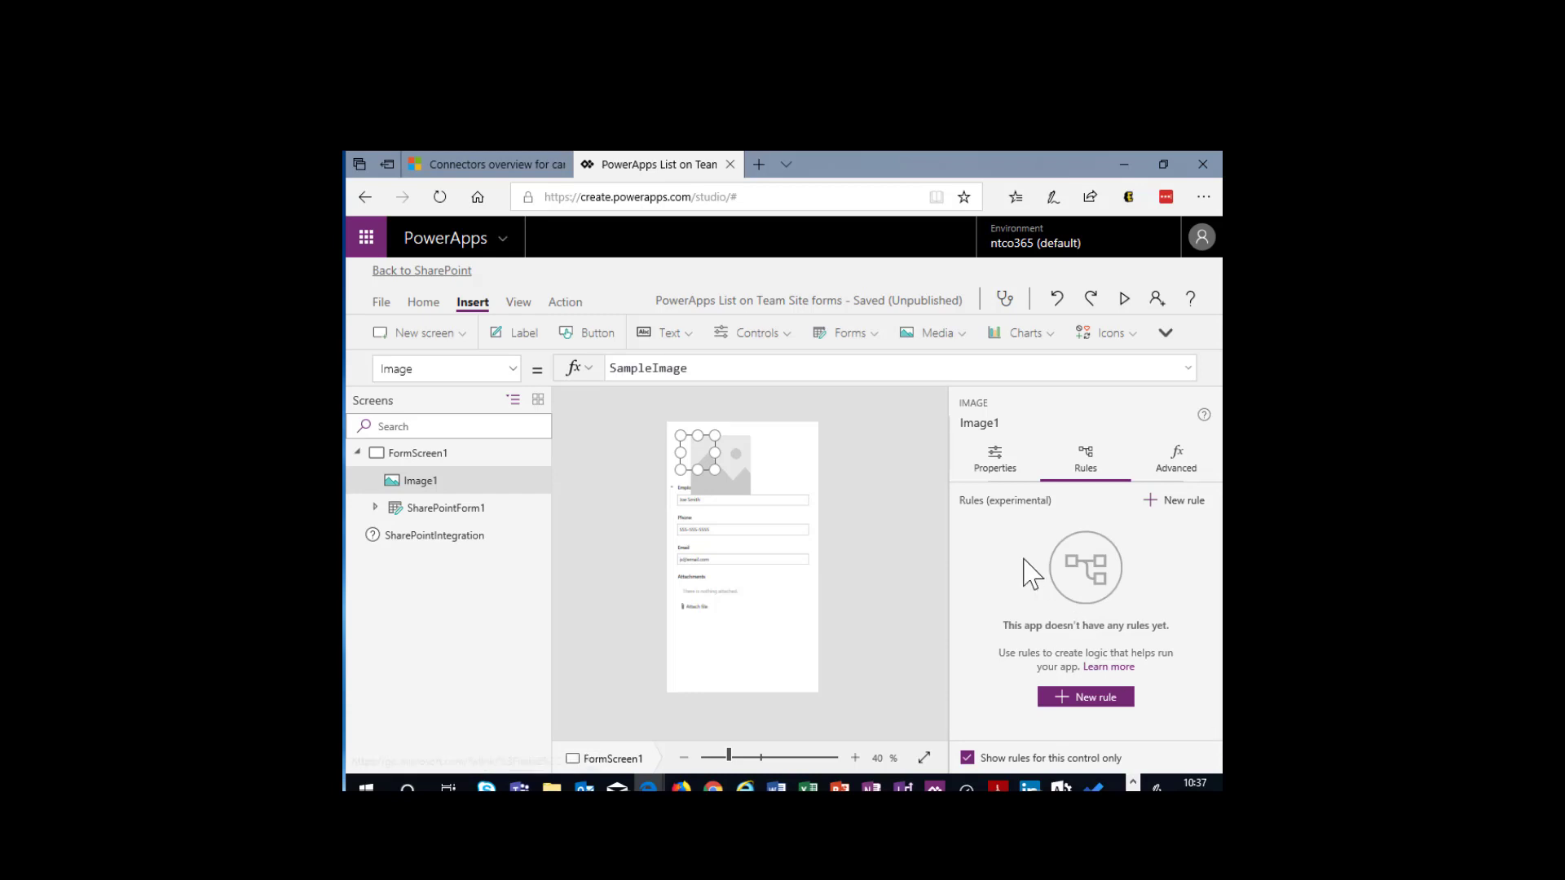
# - Add the image file C3ISIT_Logo_4color from the OneDrive folder as the picture for Image1
pyautogui.click(997, 469)
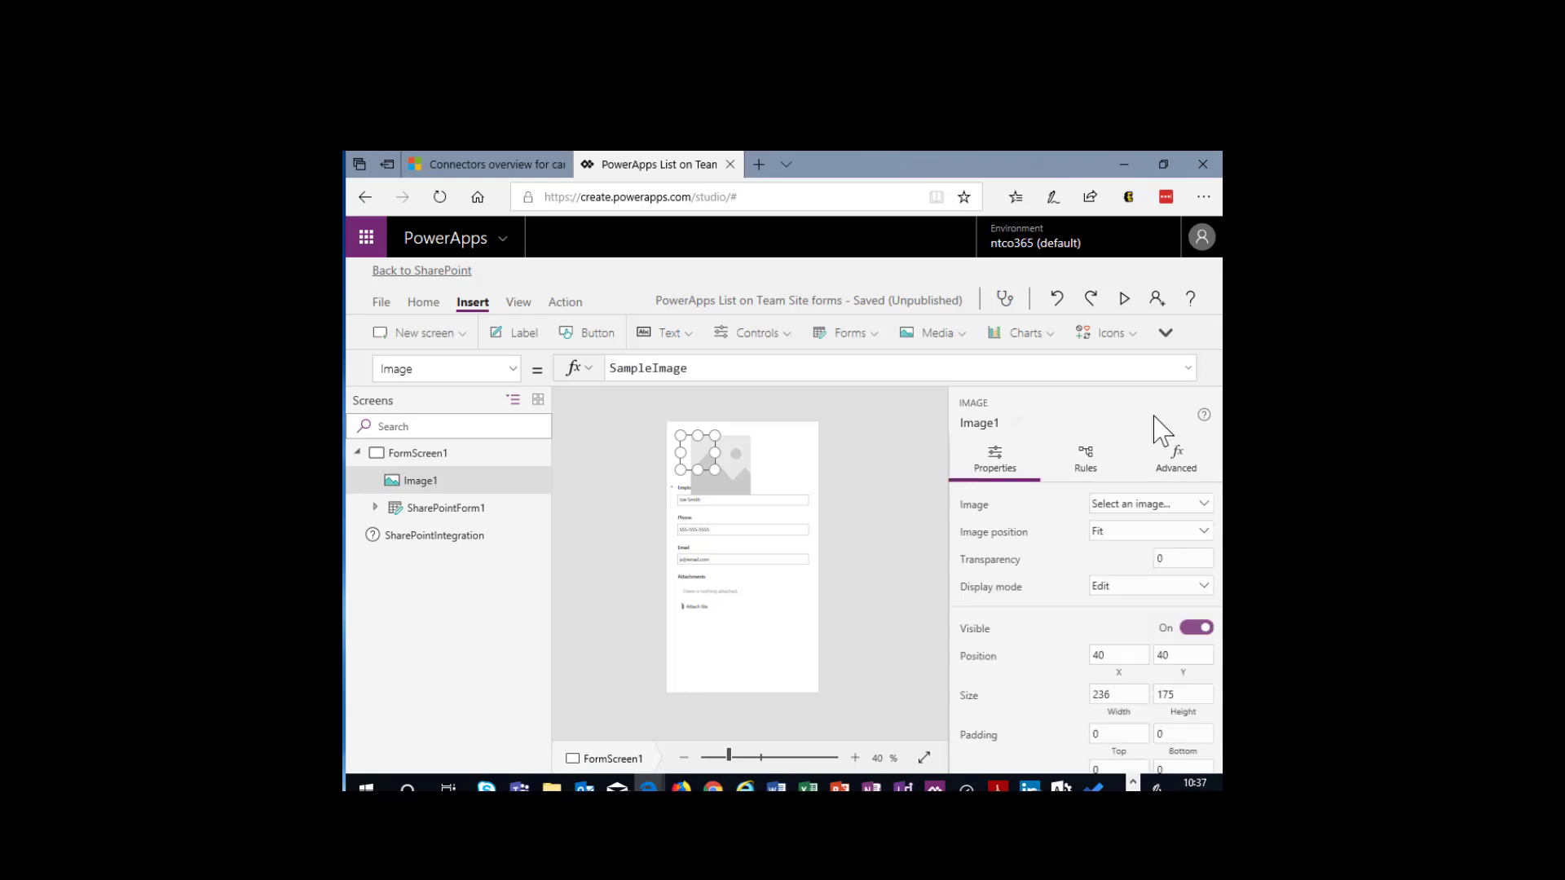
pyautogui.click(1188, 513)
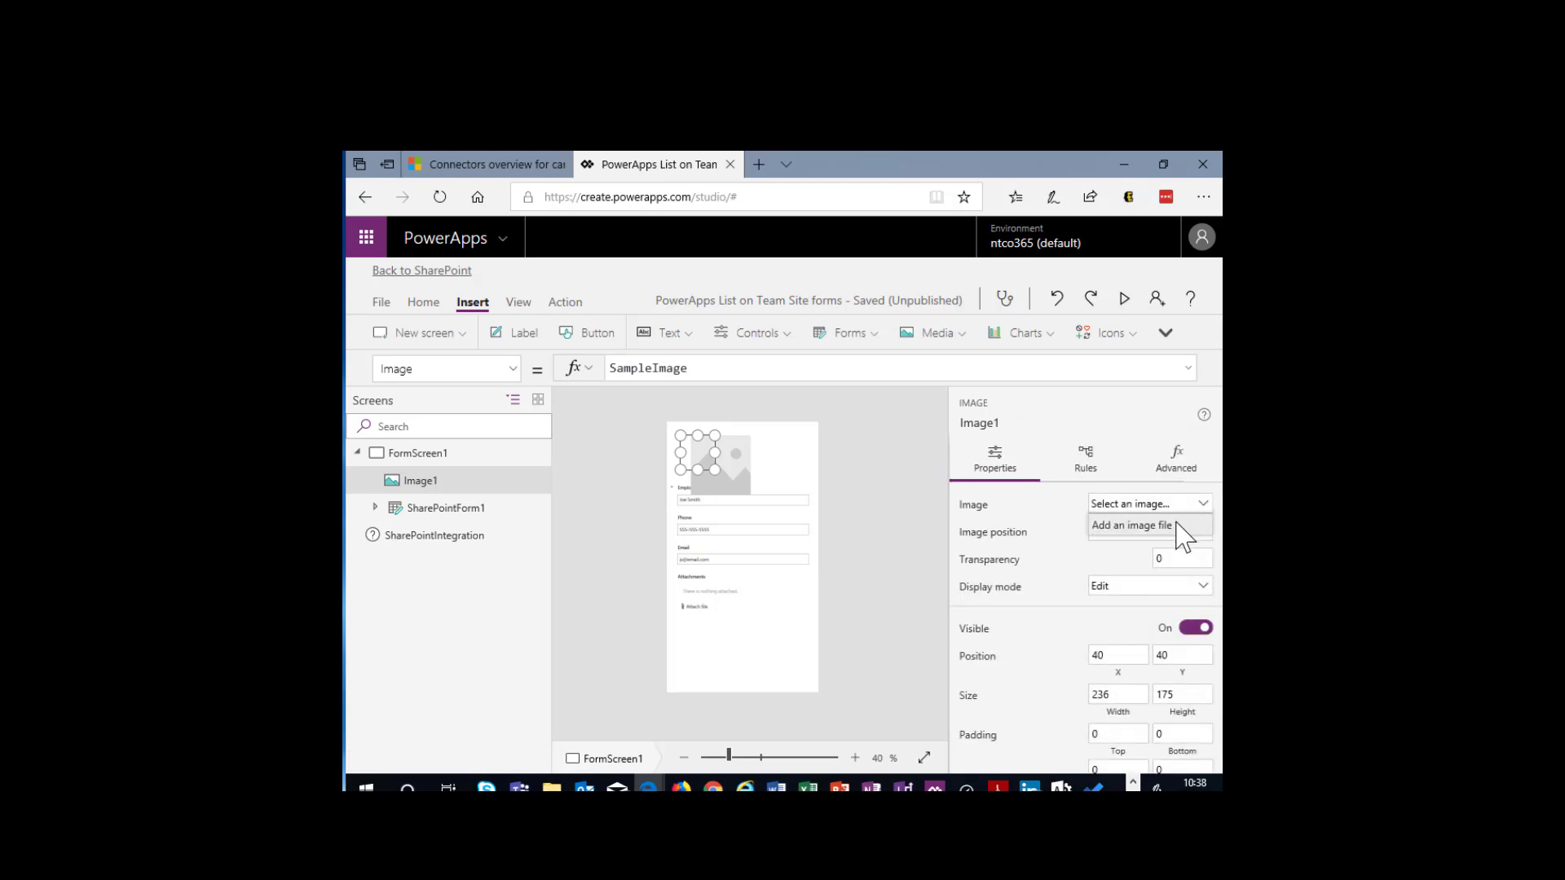
pyautogui.click(1186, 530)
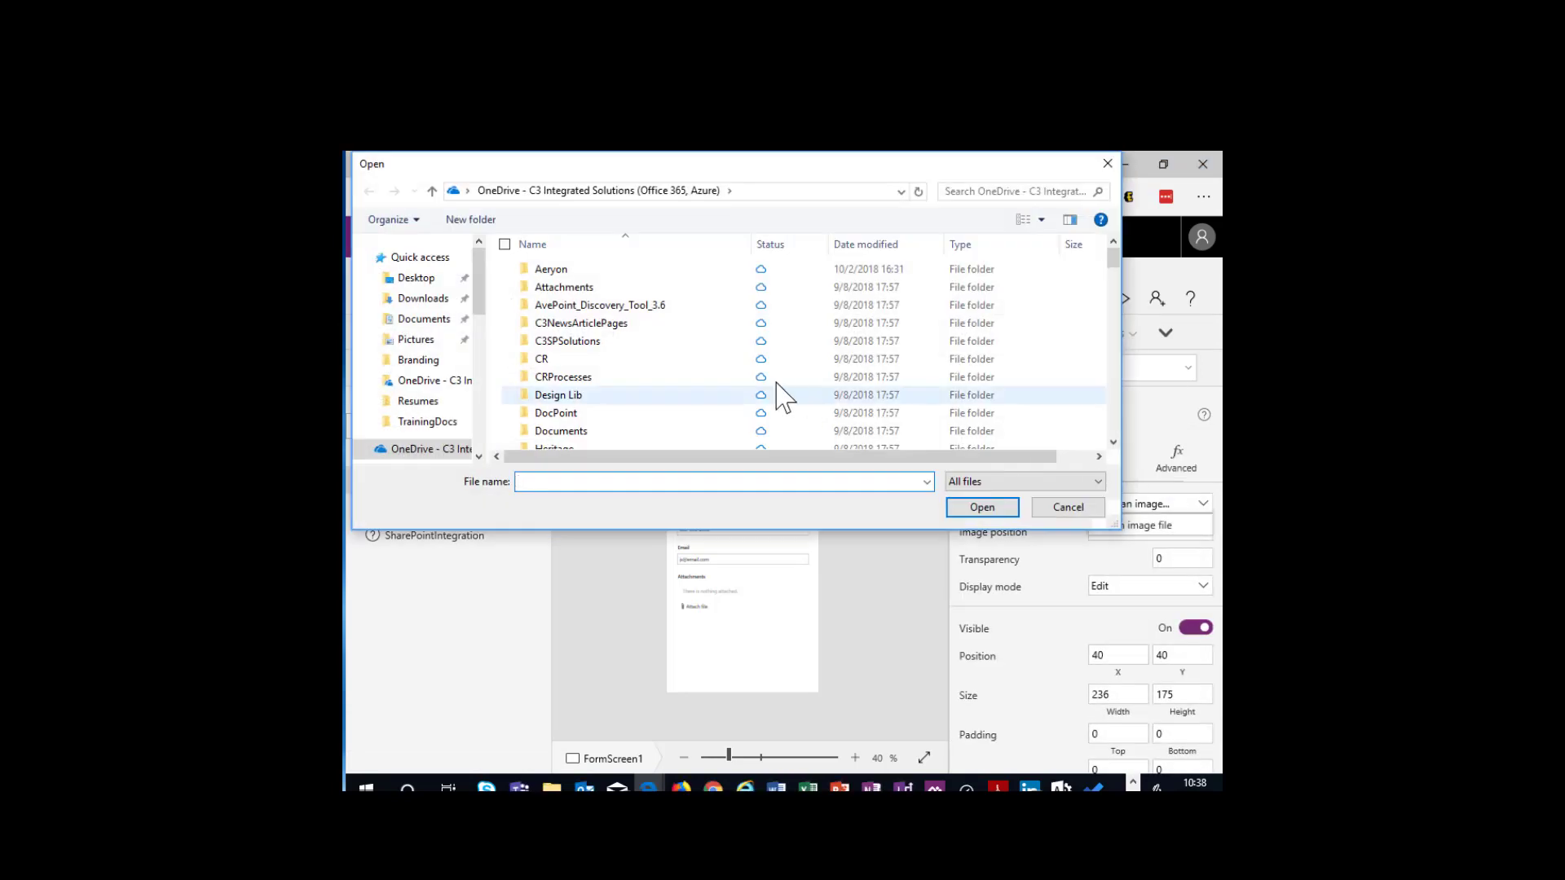
pyautogui.scroll(-8, 584, 377)
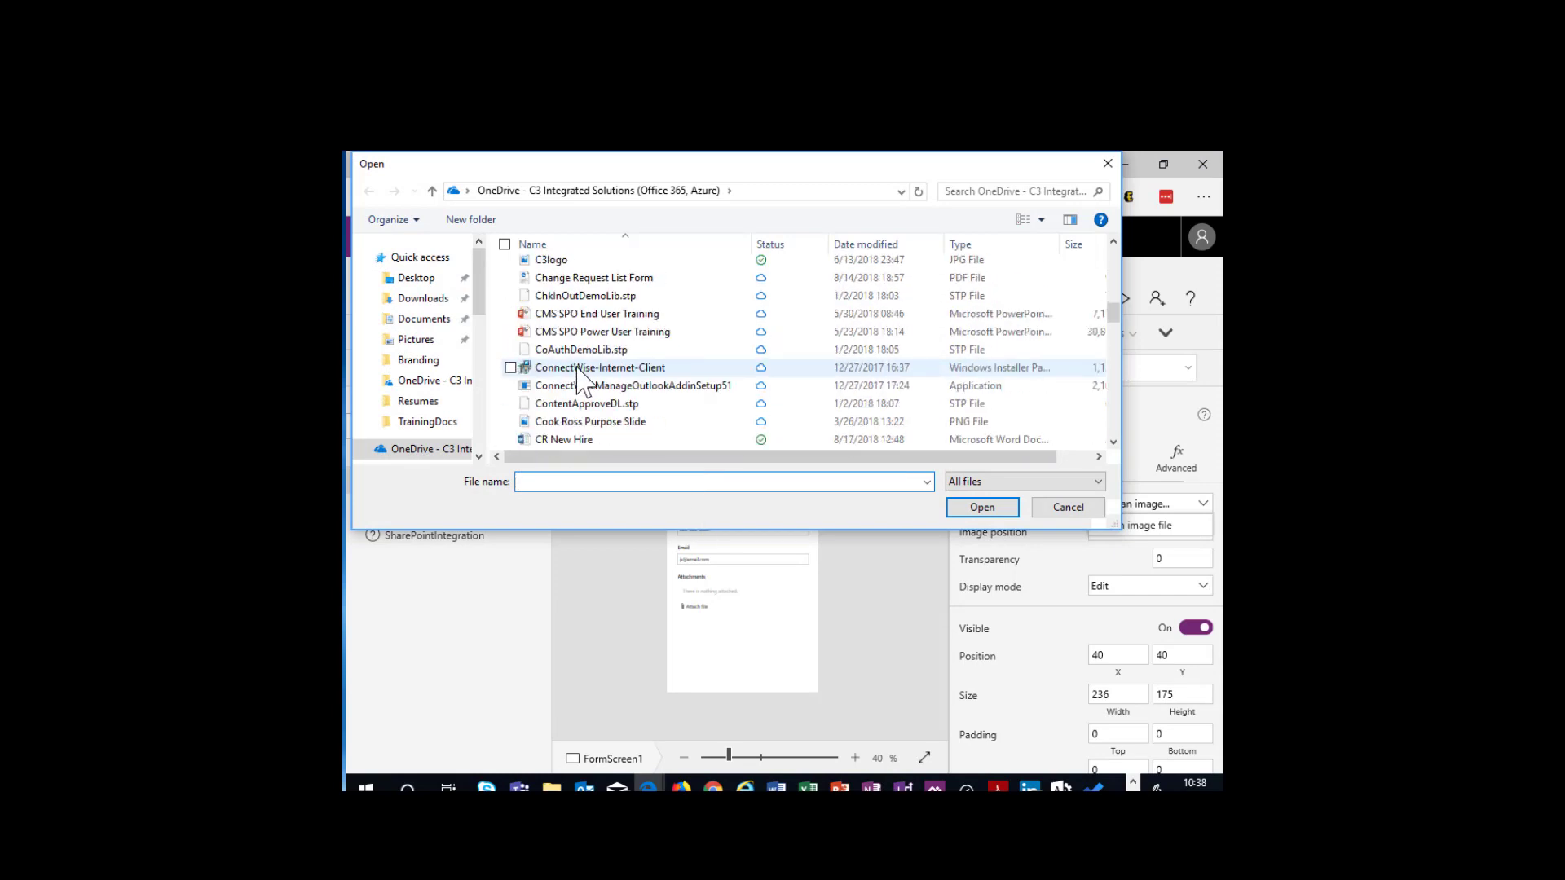
pyautogui.scroll(-3, 585, 372)
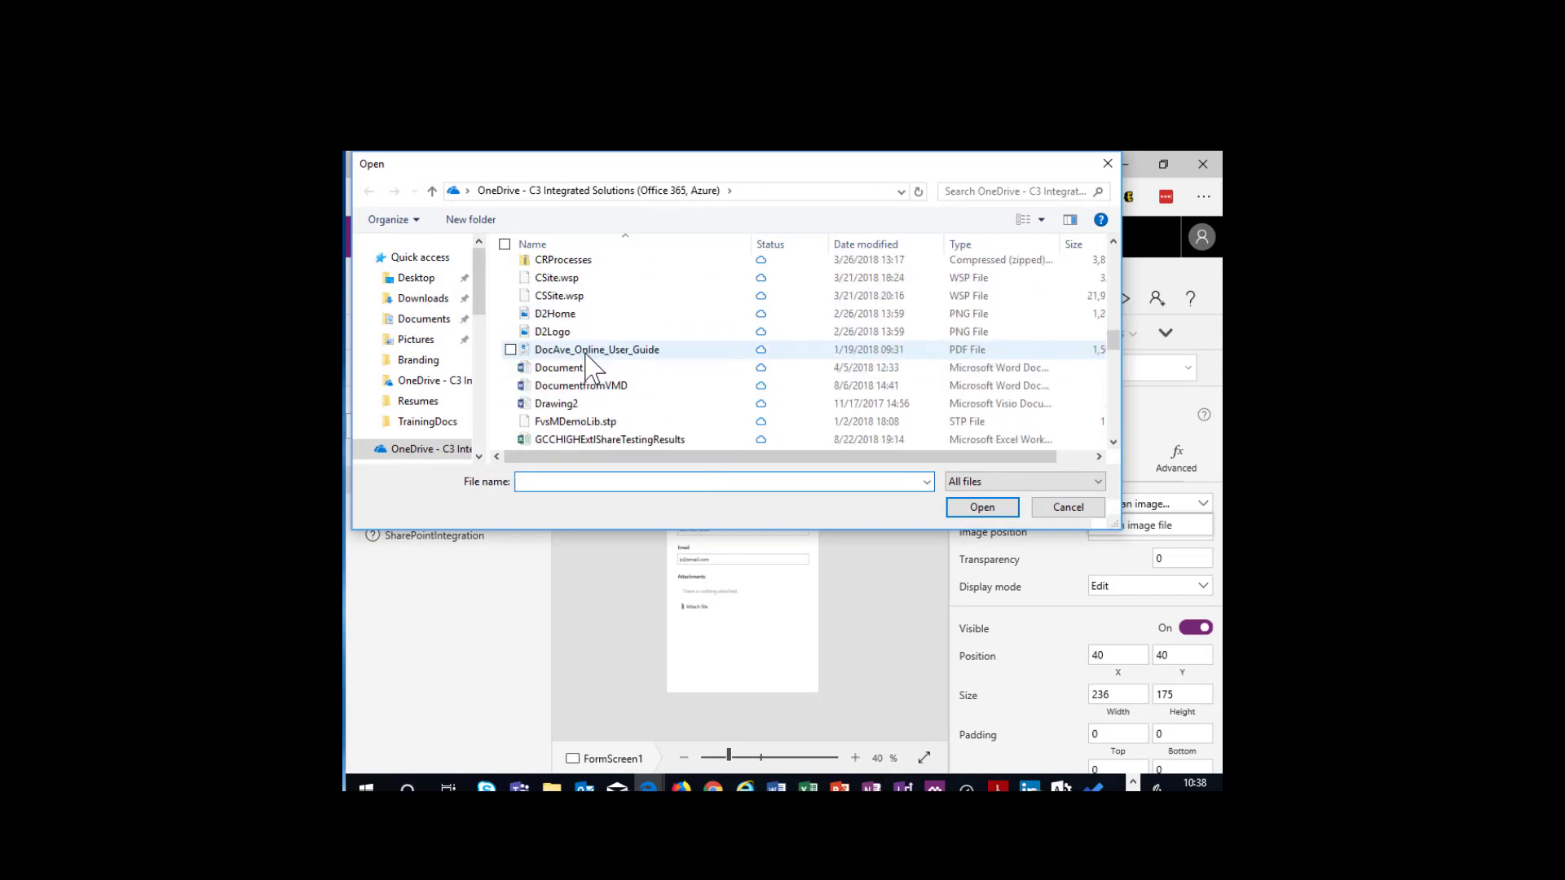
pyautogui.scroll(2, 586, 359)
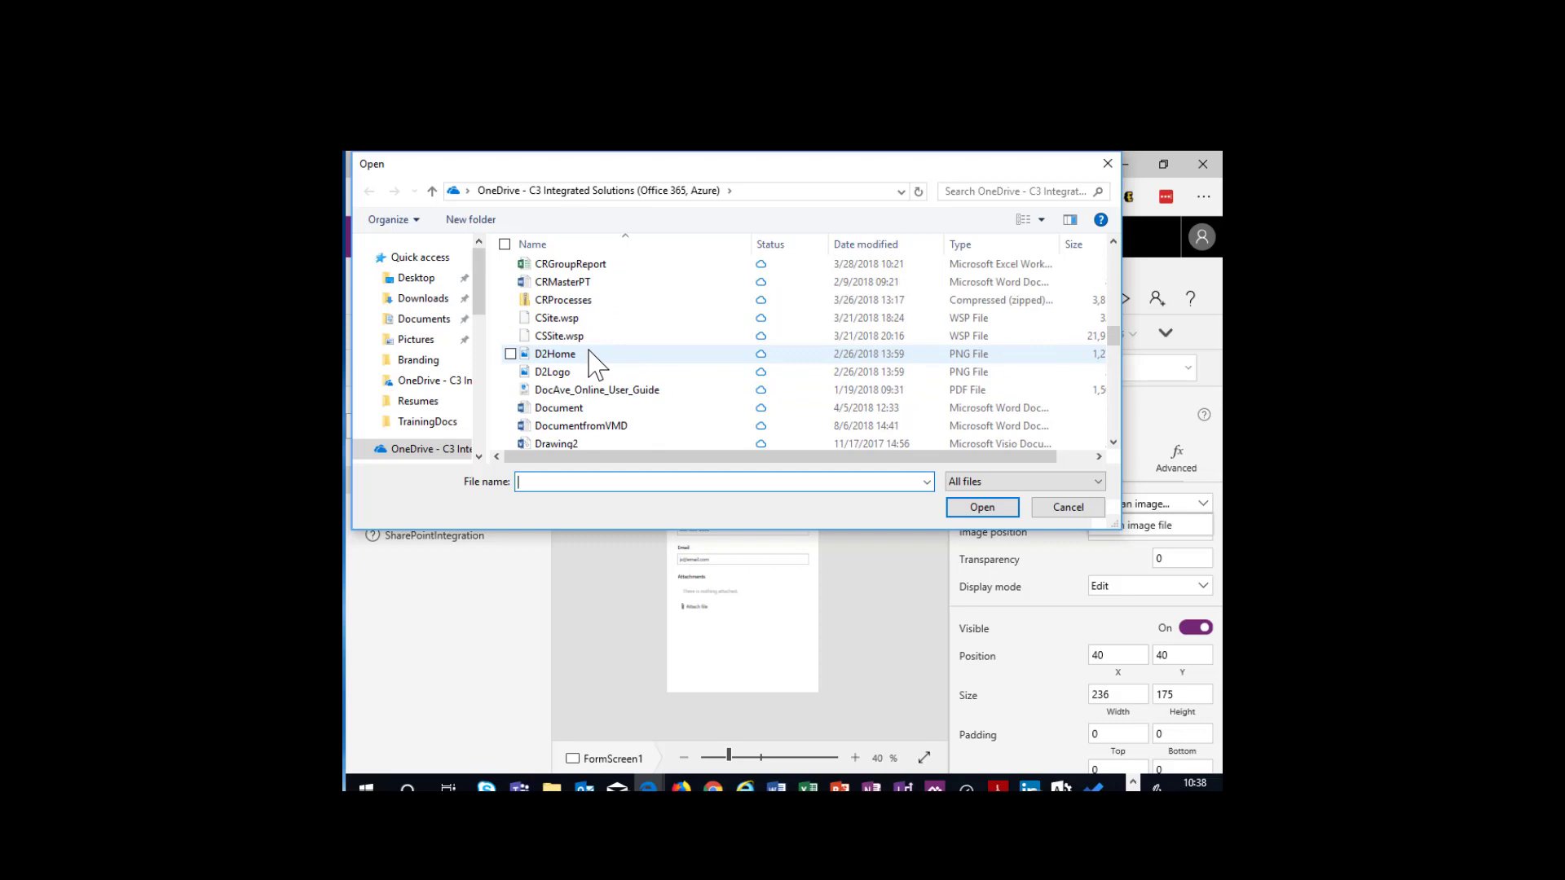
pyautogui.scroll(-9, 593, 364)
pyautogui.scroll(1, 593, 363)
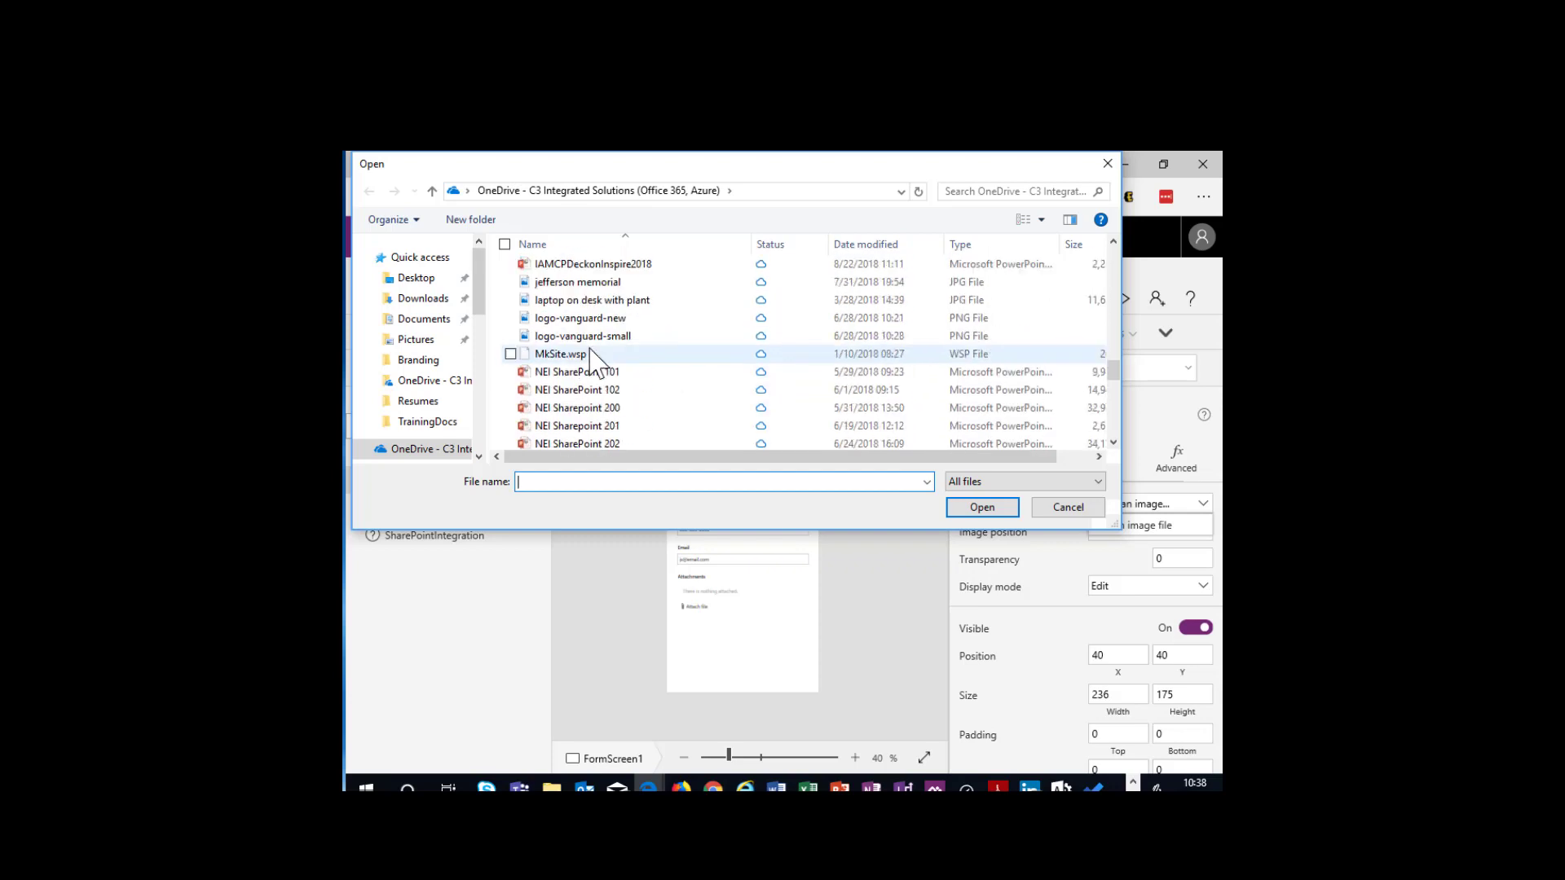
pyautogui.scroll(1, 593, 363)
pyautogui.scroll(-9, 595, 351)
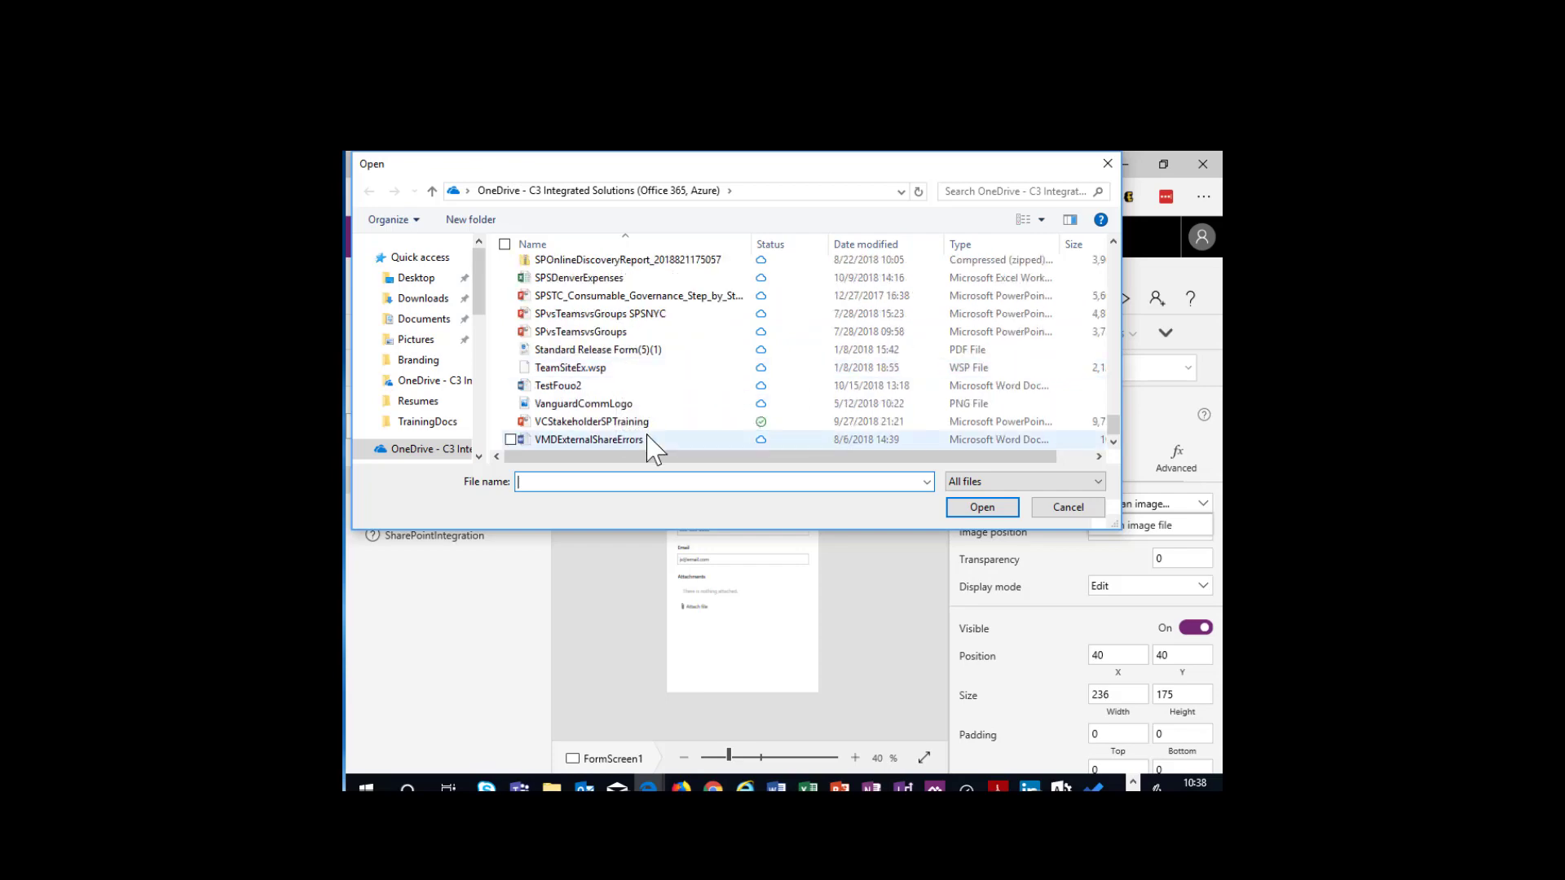
pyautogui.scroll(10, 644, 391)
pyautogui.scroll(6, 666, 410)
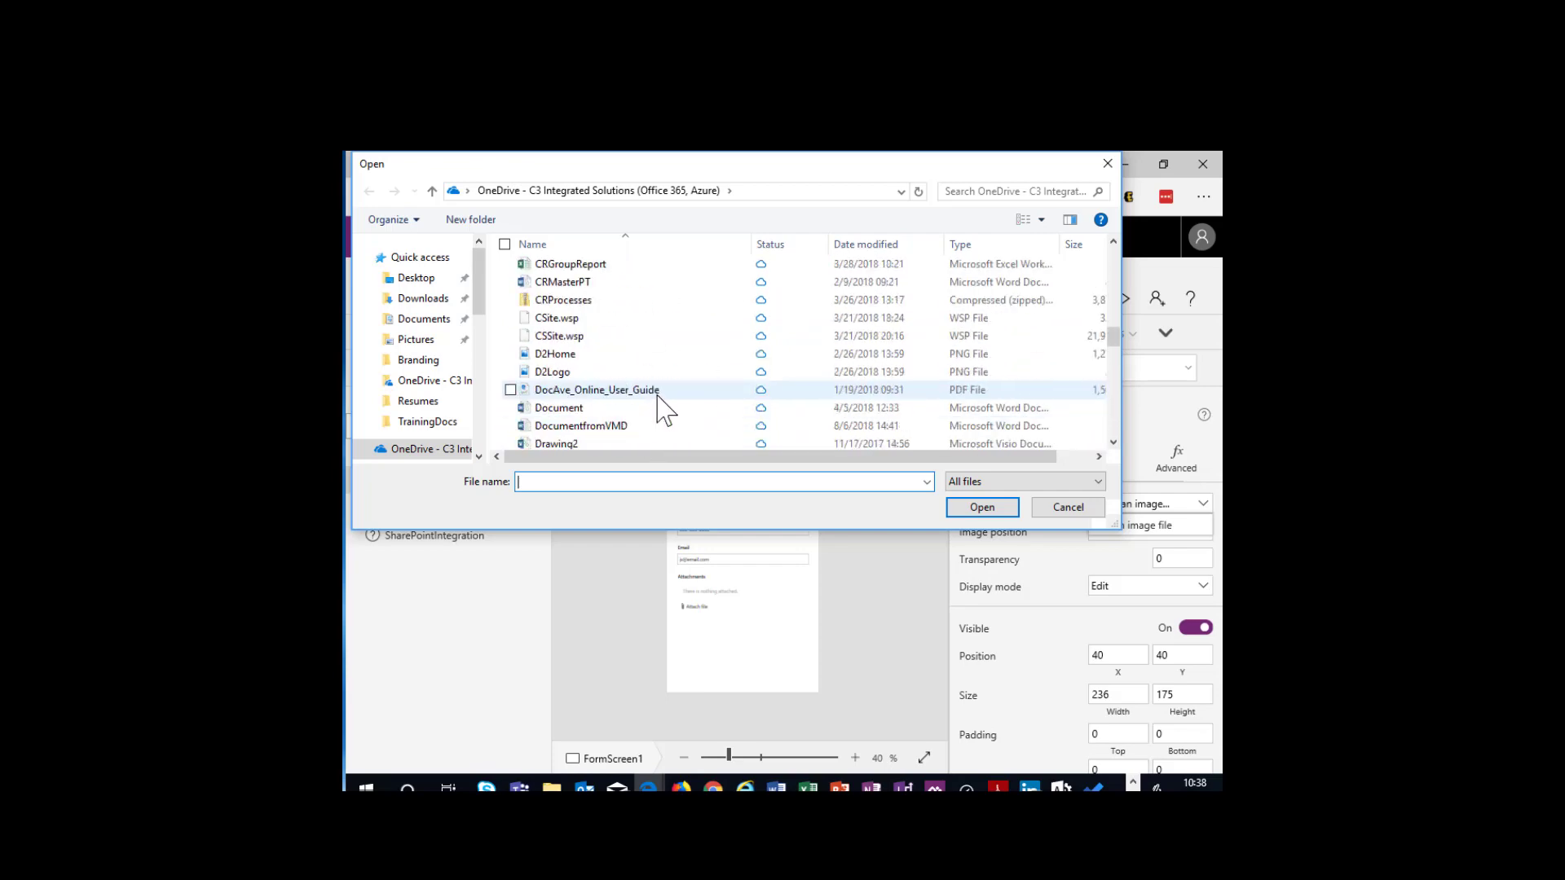
pyautogui.scroll(2, 666, 402)
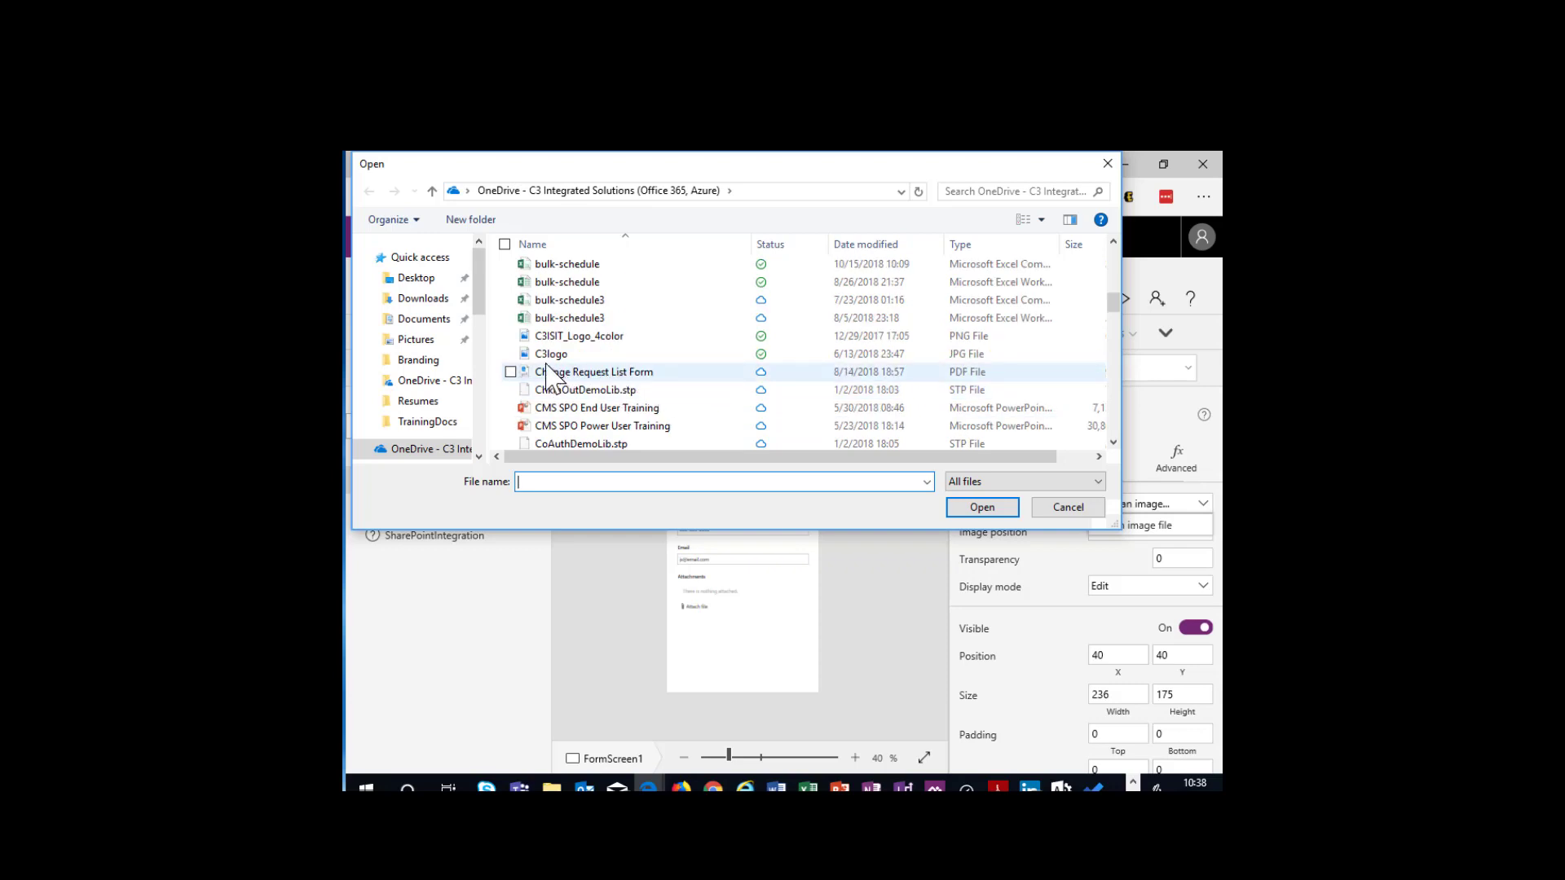
pyautogui.click(571, 336)
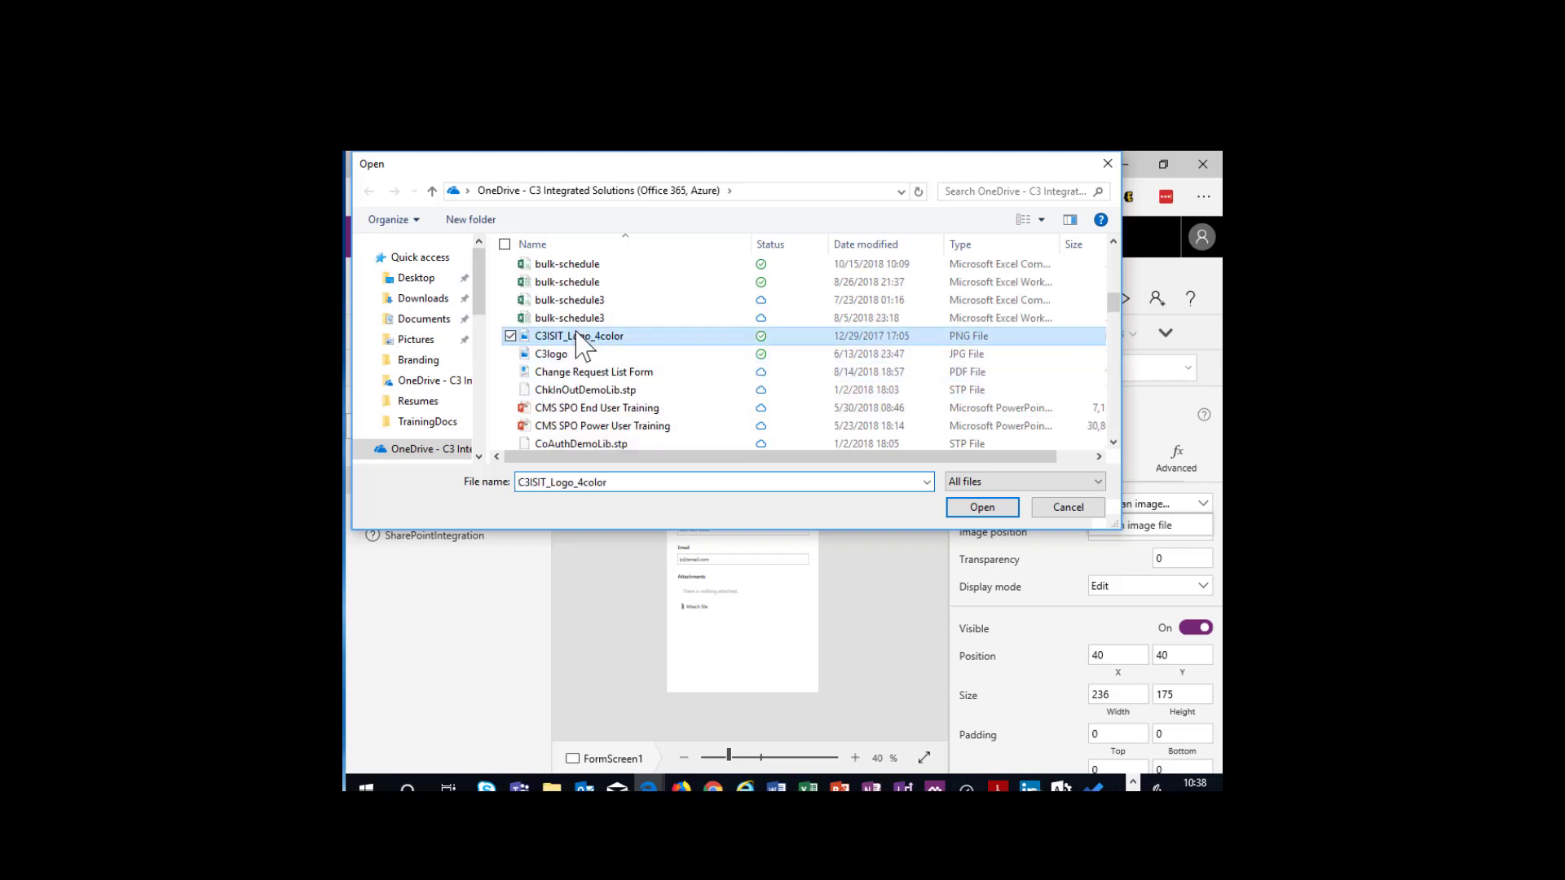
pyautogui.doubleClick(581, 337)
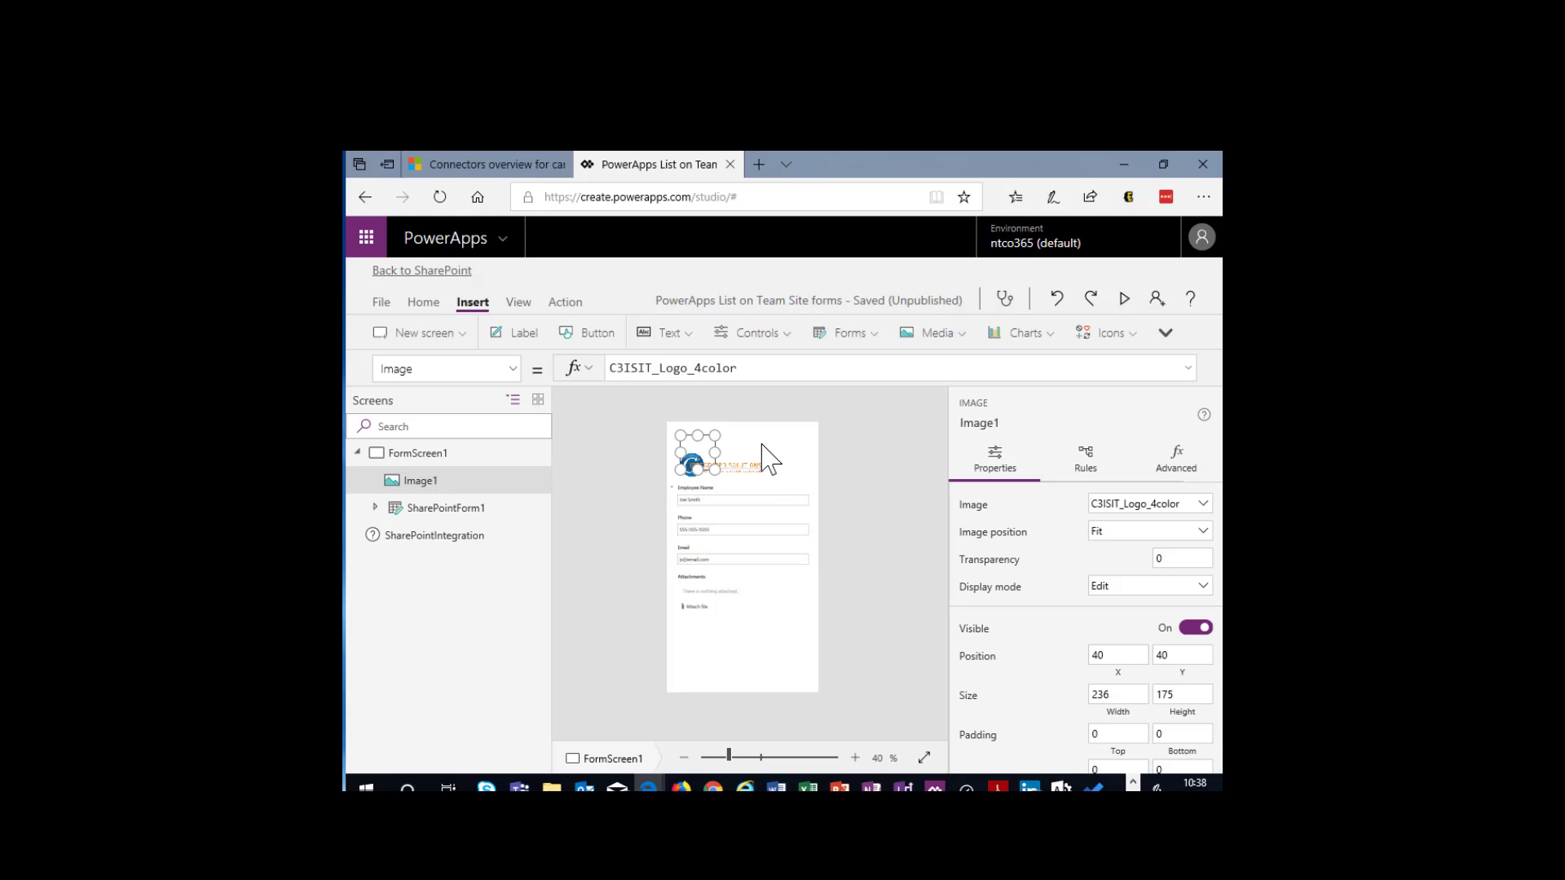
# - Place the logo image at position 0, 0 with a size of about 237 by 140, and save the form
pyautogui.moveTo(715, 453)
pyautogui.mouseDown()
pyautogui.moveTo(796, 451)
pyautogui.moveTo(733, 423)
pyautogui.moveTo(722, 446)
pyautogui.mouseUp()
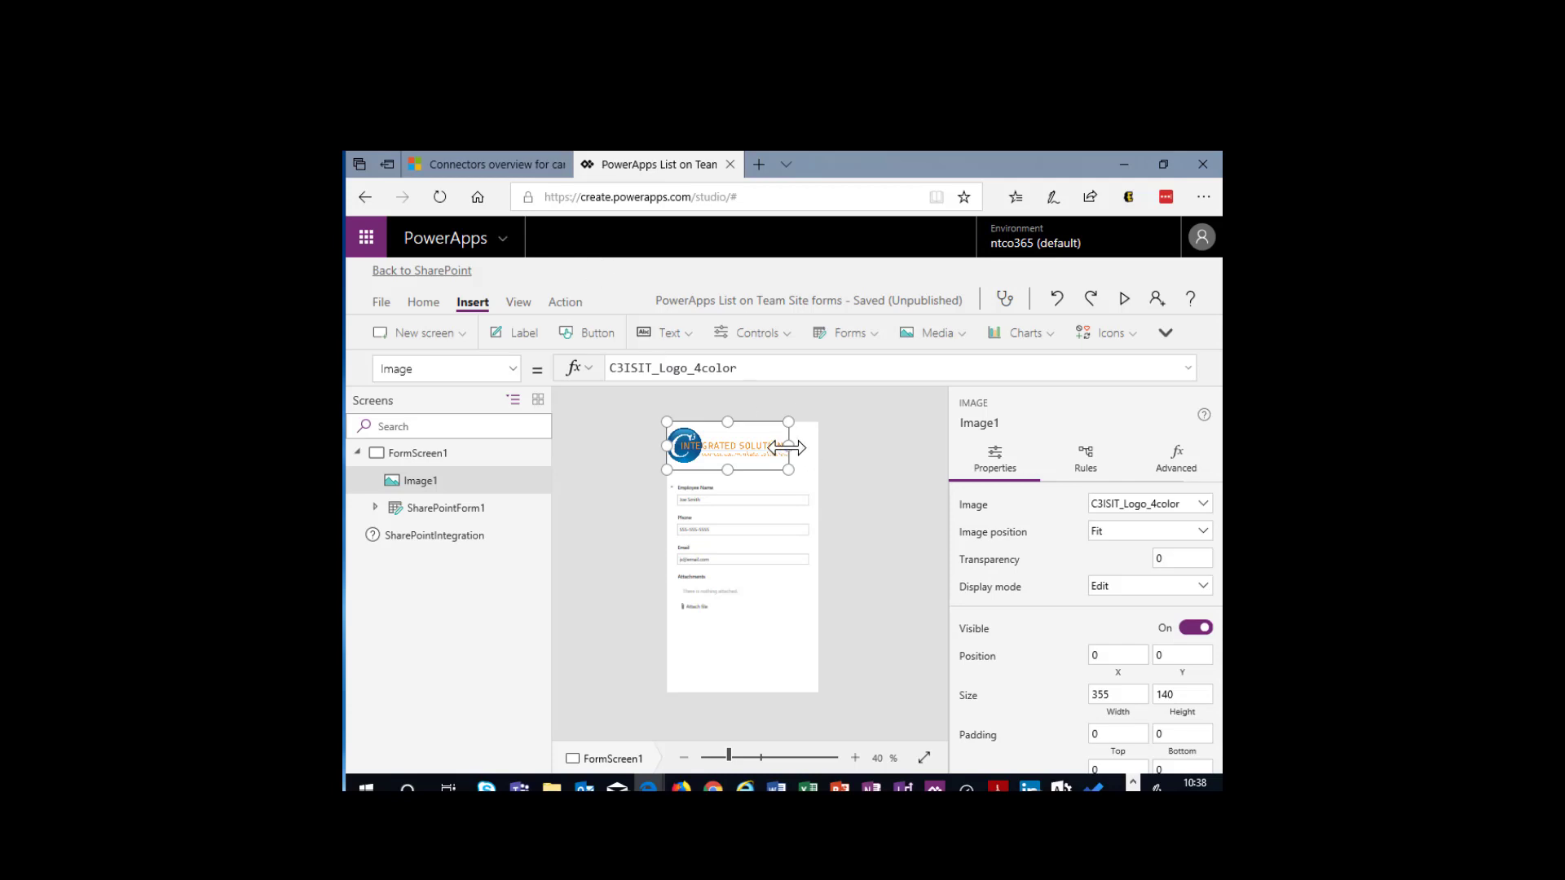
pyautogui.moveTo(789, 447); pyautogui.dragTo(747, 446)
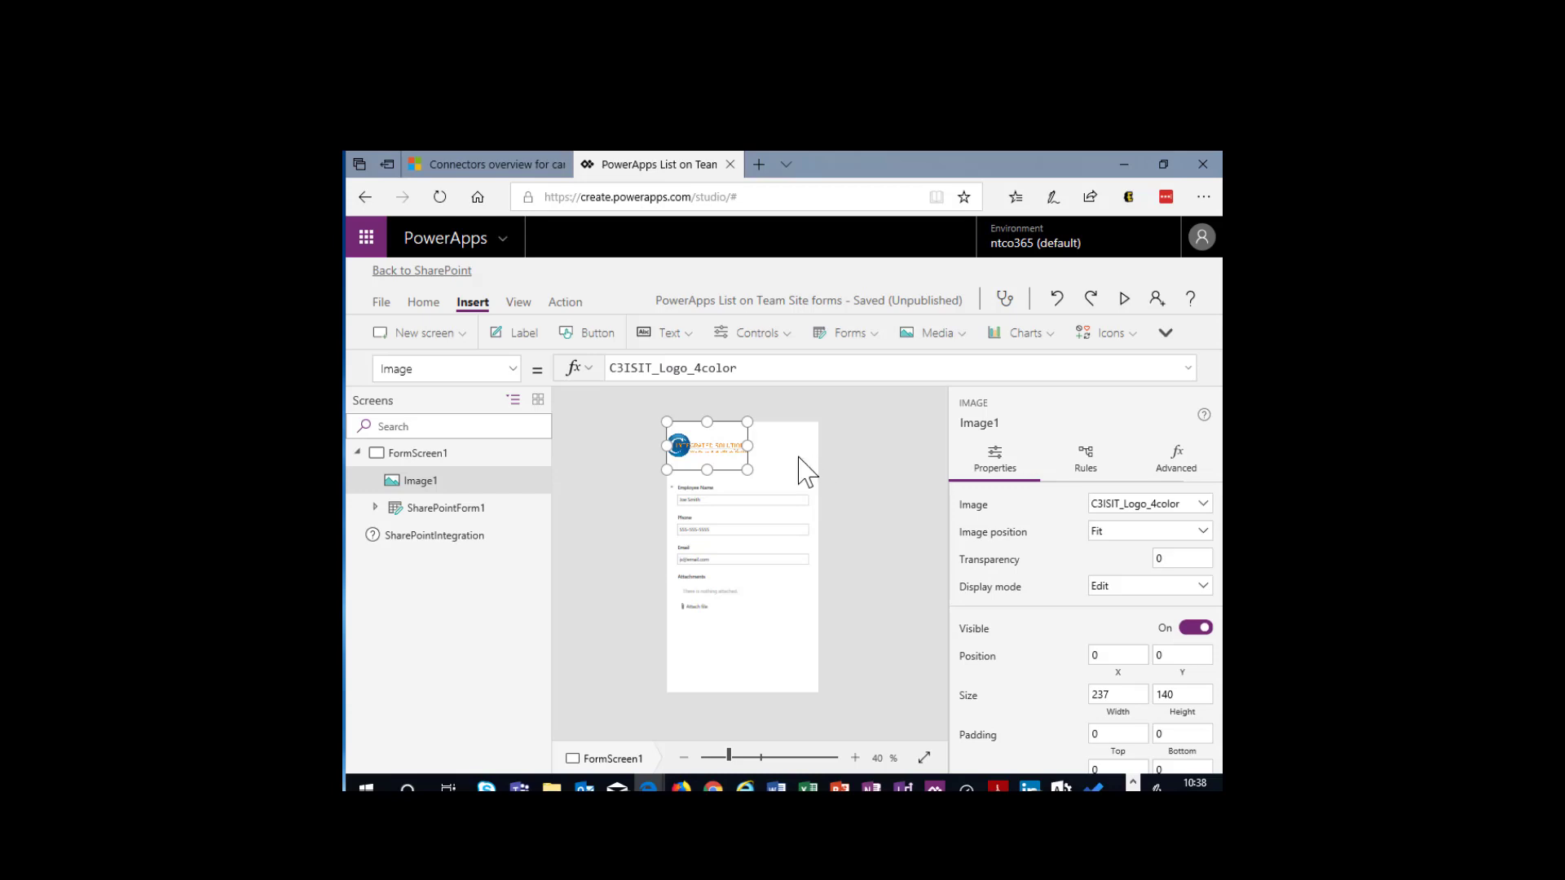
pyautogui.click(385, 303)
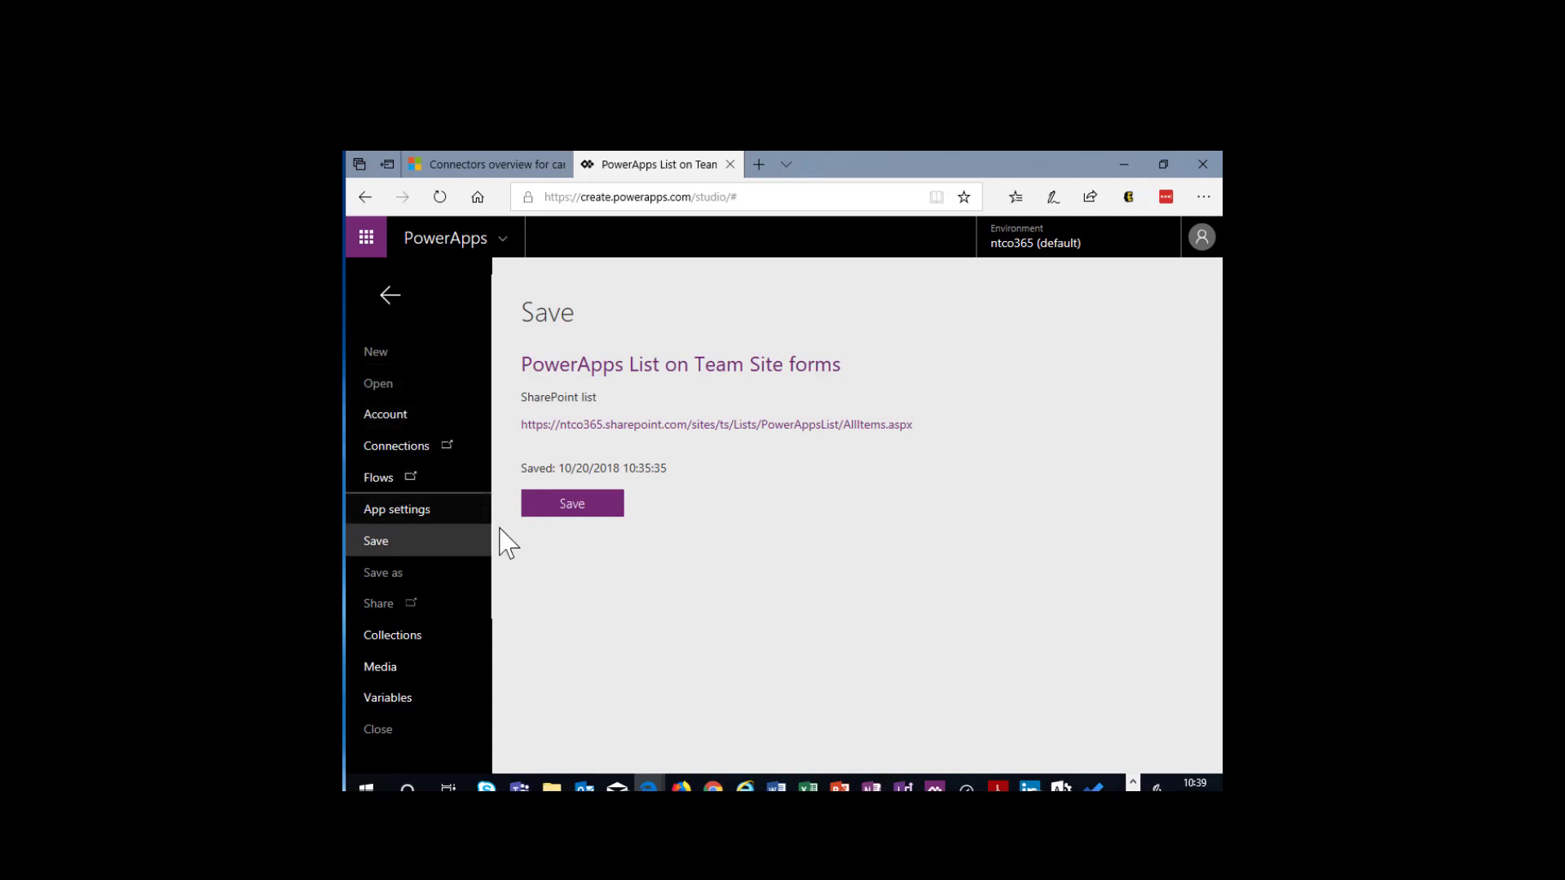
pyautogui.click(574, 507)
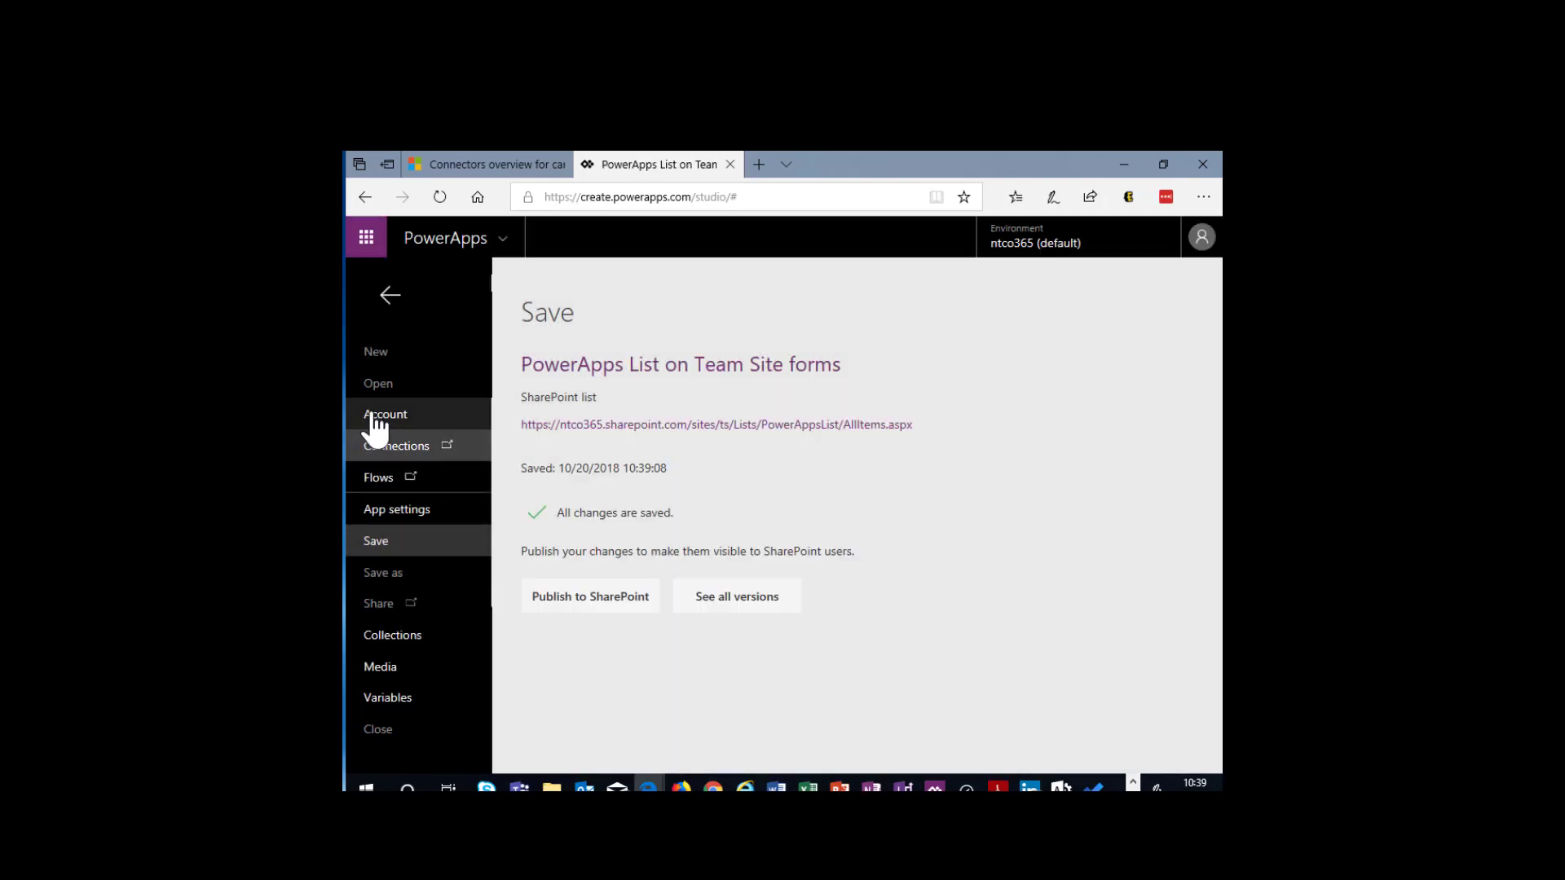
# - Set the app's screen orientation to Landscape at Large size, apply it and return to the form design
pyautogui.click(414, 512)
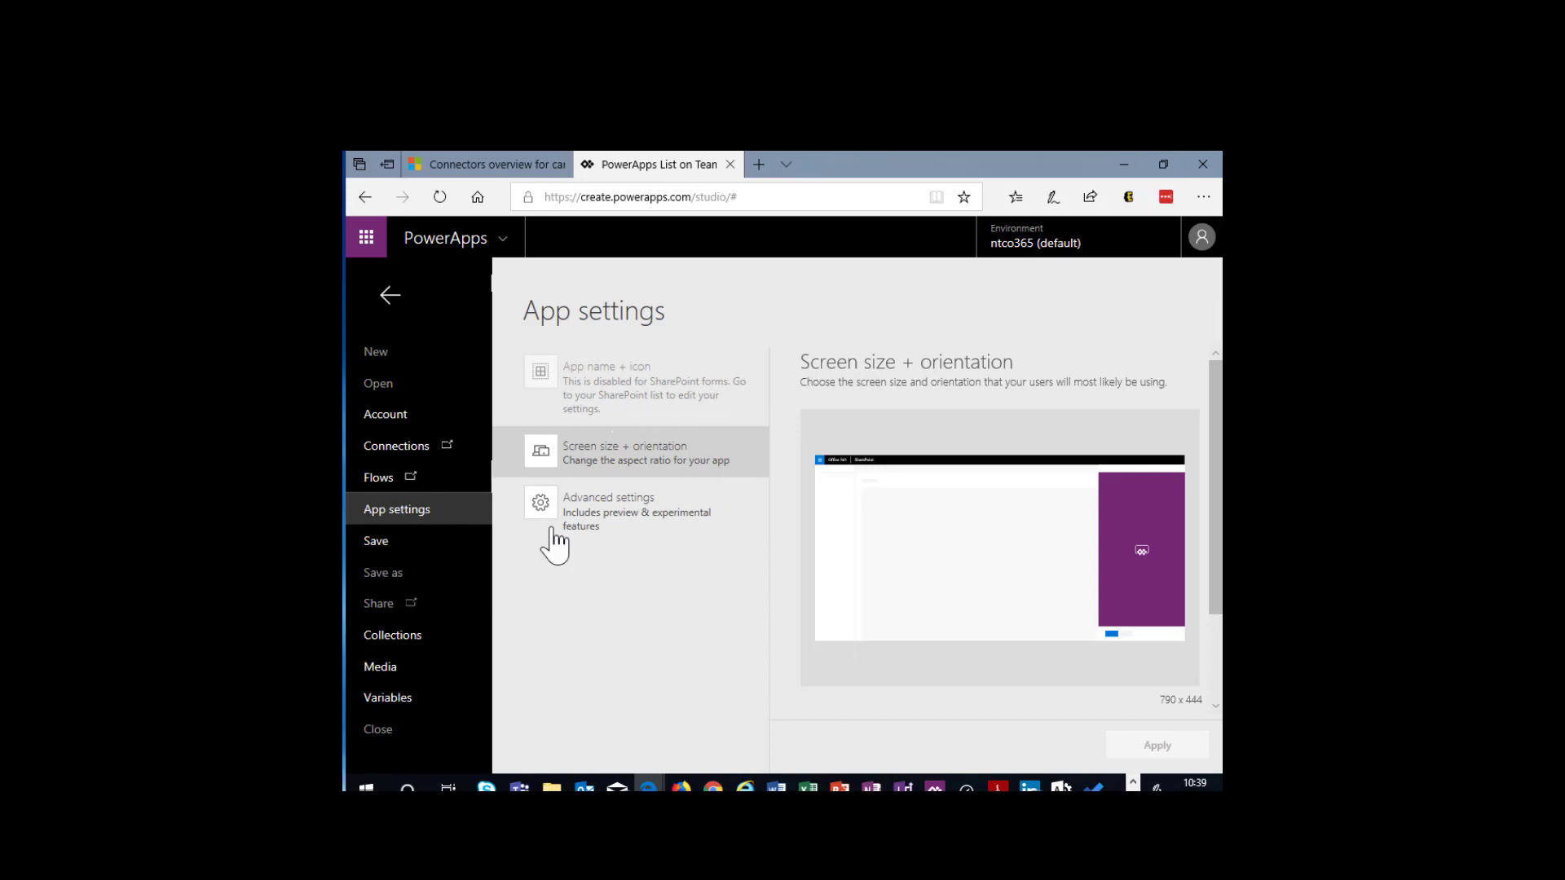
pyautogui.scroll(-2, 1060, 677)
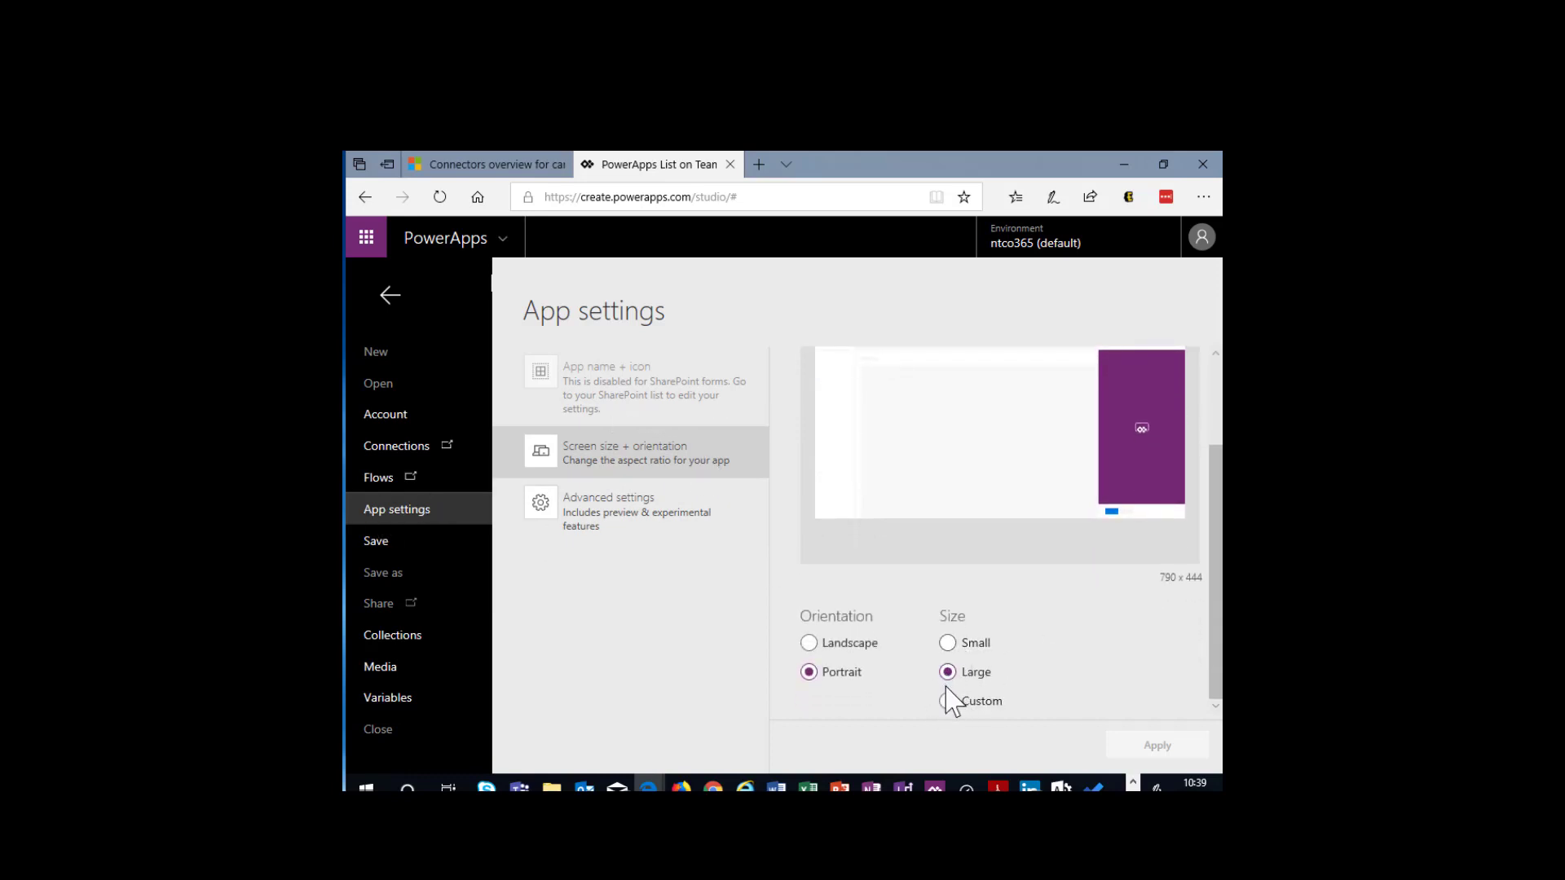
pyautogui.click(809, 643)
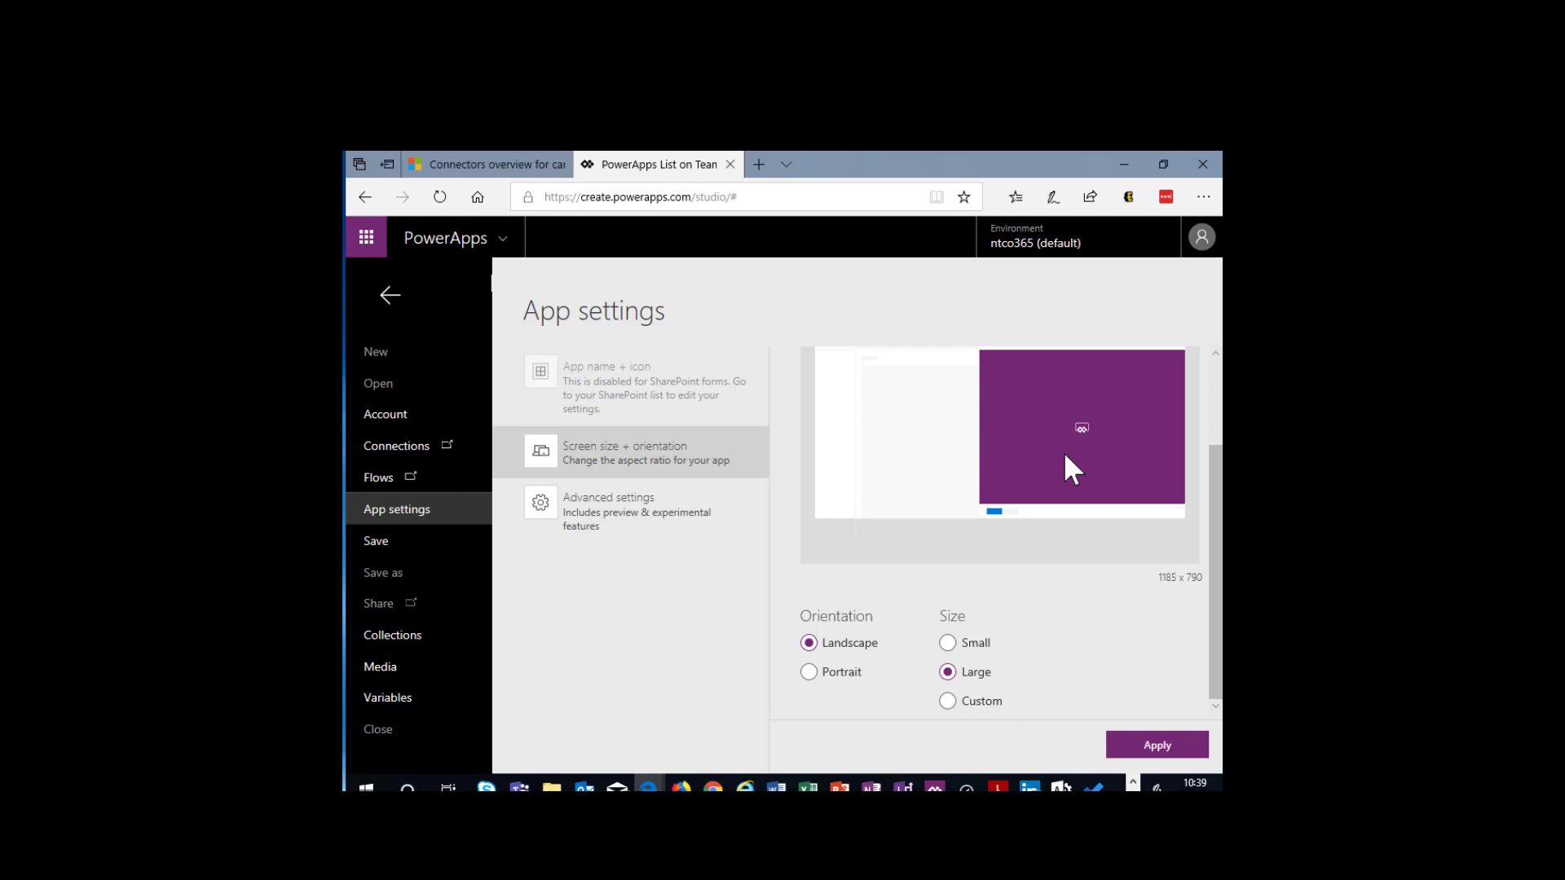
pyautogui.click(1137, 738)
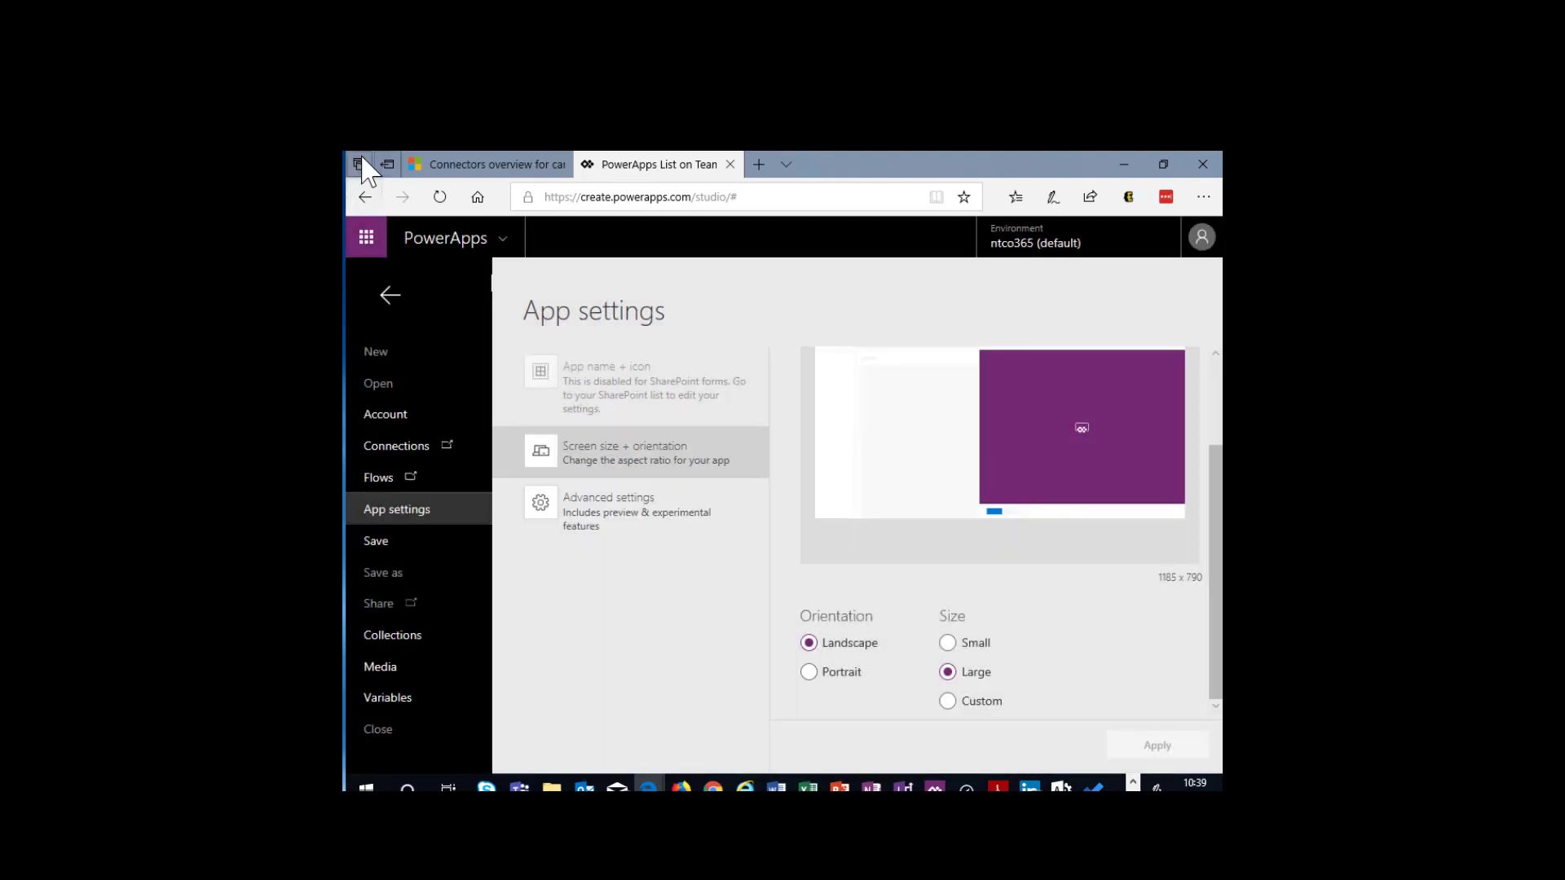
pyautogui.click(948, 703)
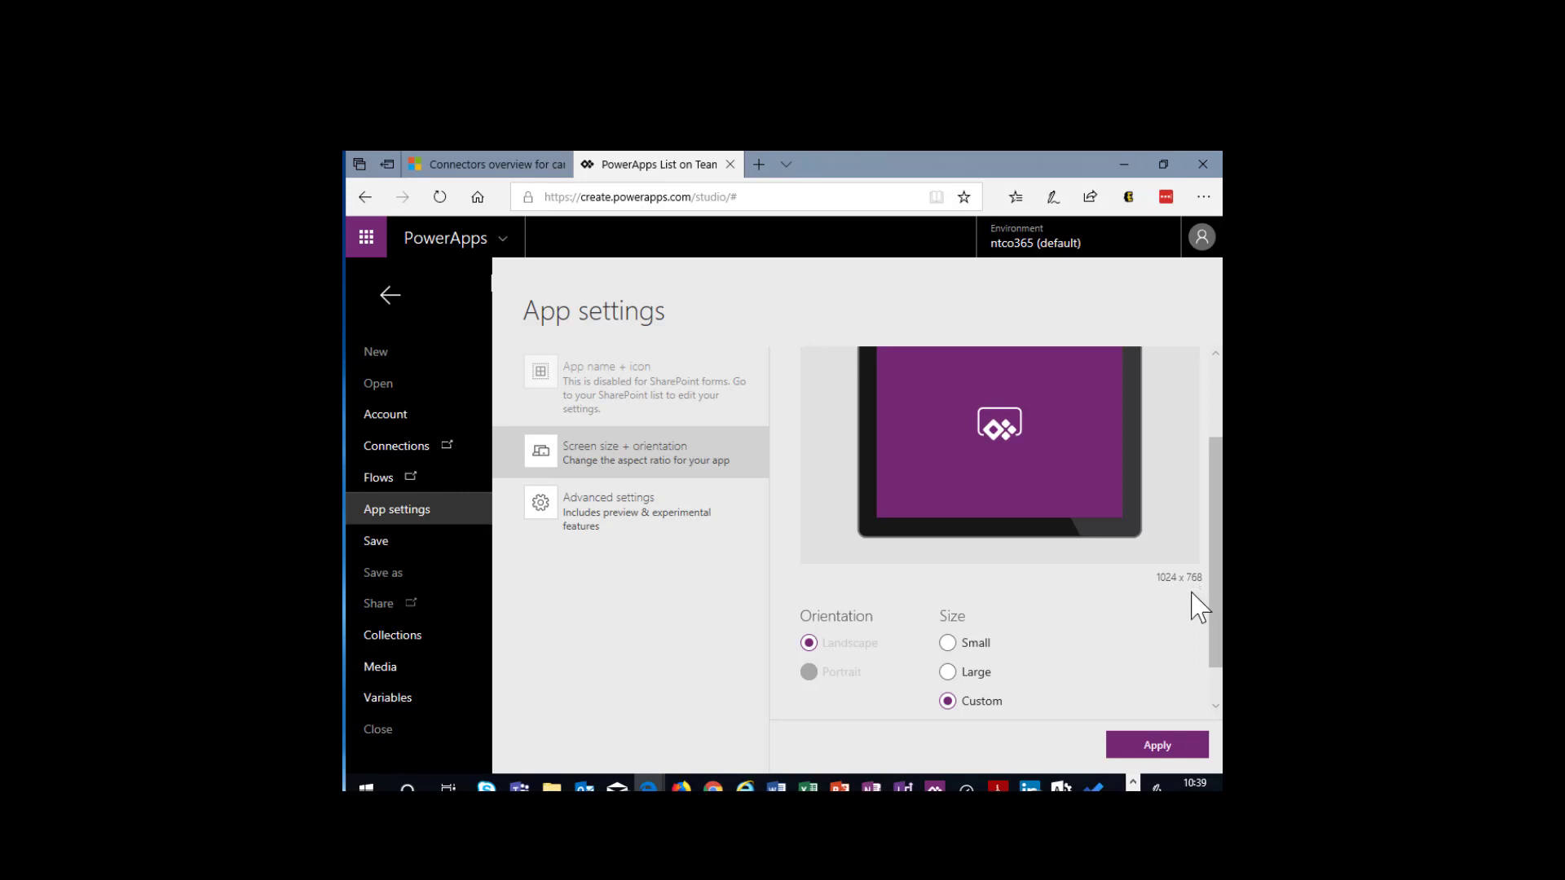
pyautogui.click(949, 675)
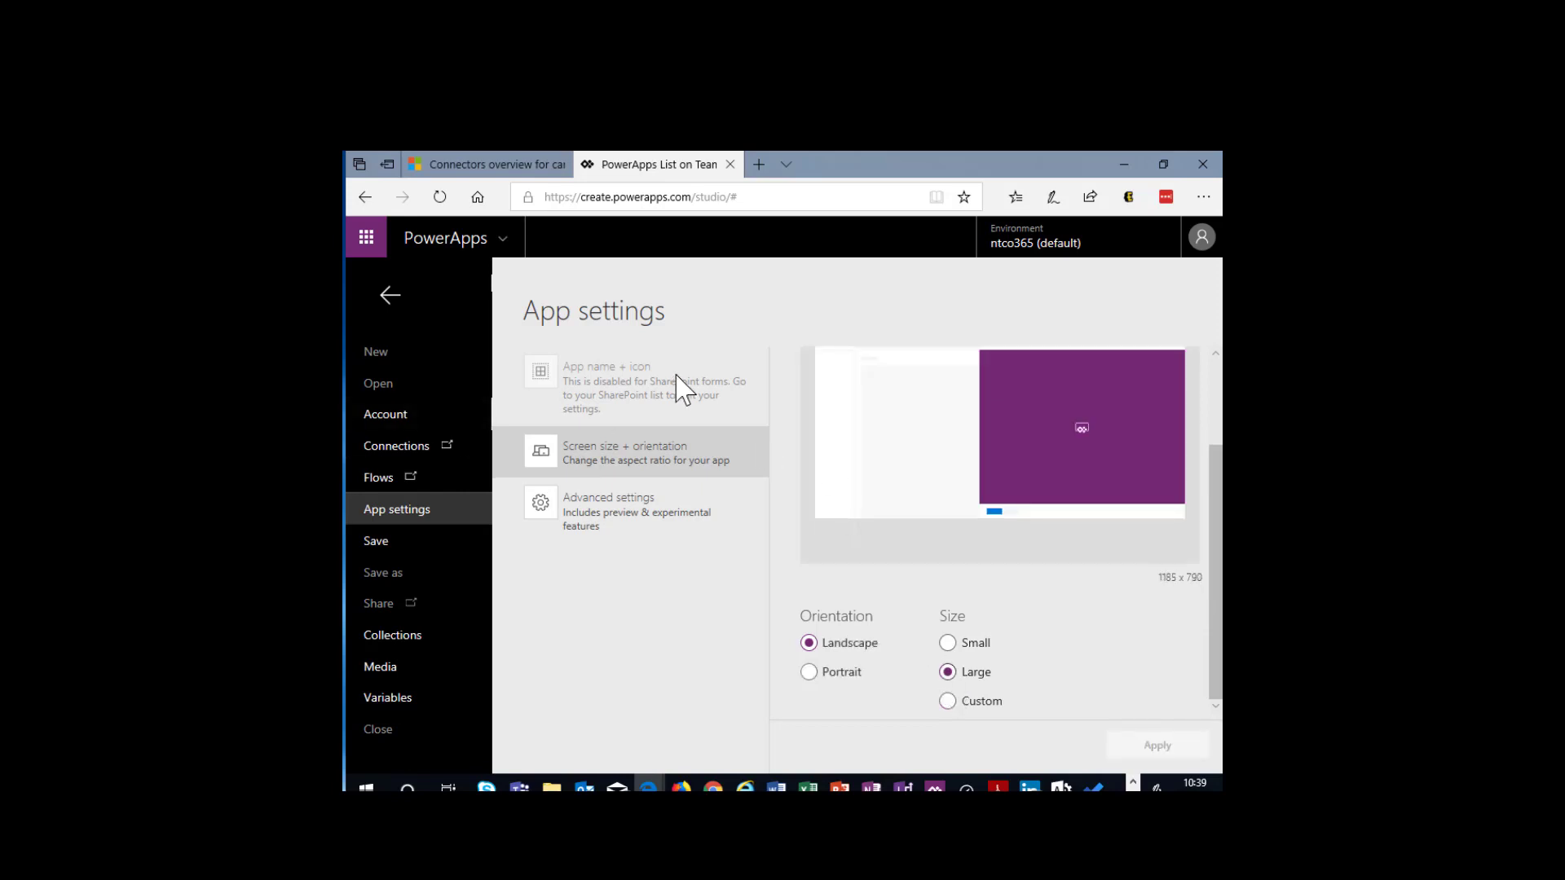
pyautogui.click(390, 300)
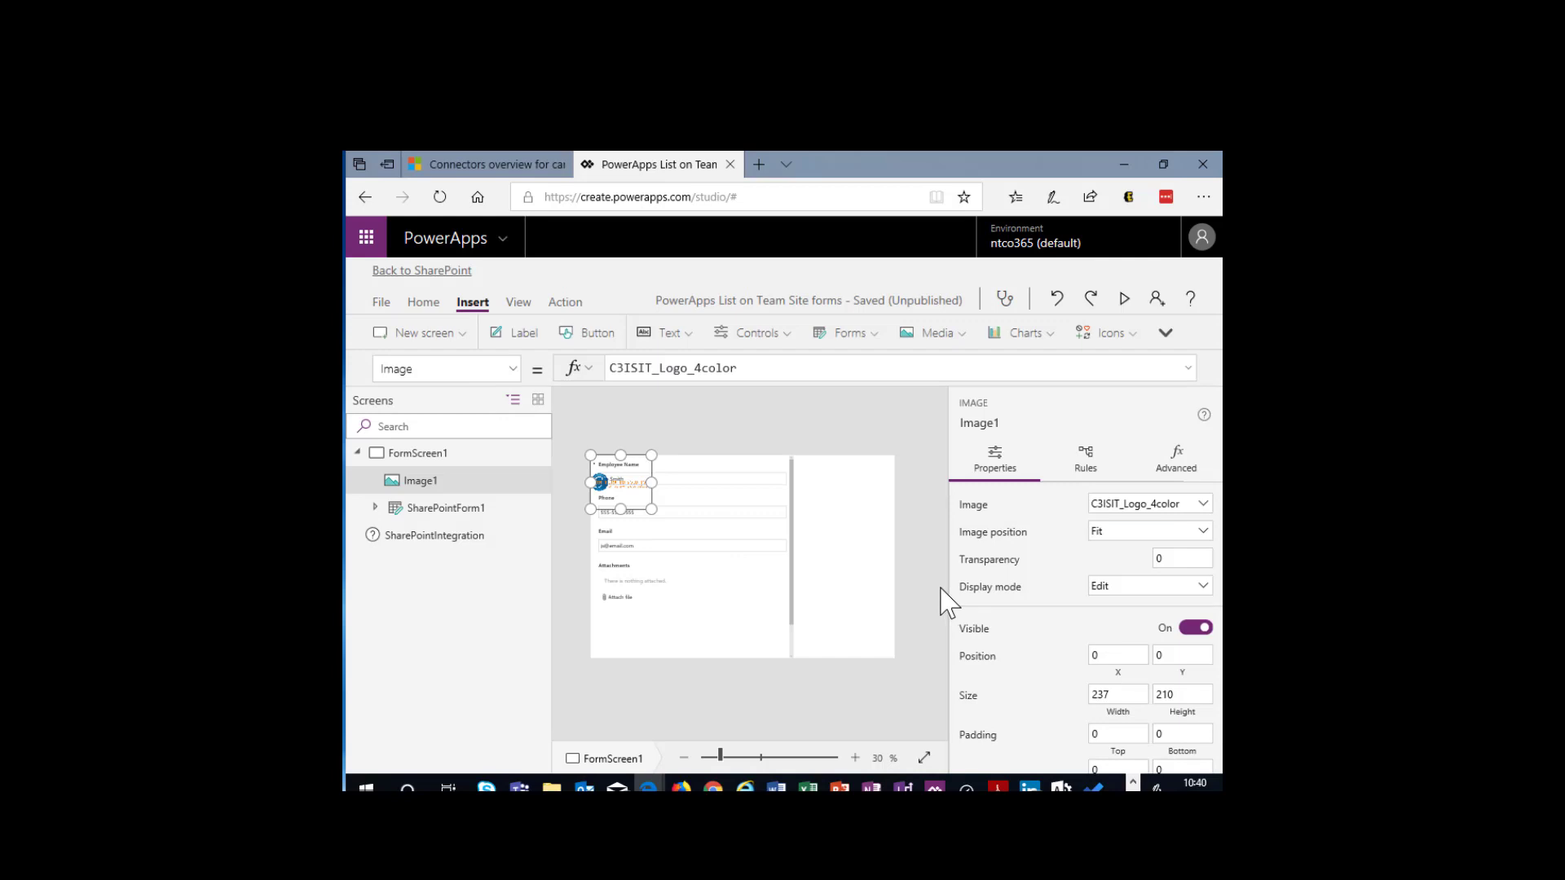
# - Lower the top edge of SharePointForm1 to about Y position 163 and widen the form to 1185
pyautogui.click(789, 619)
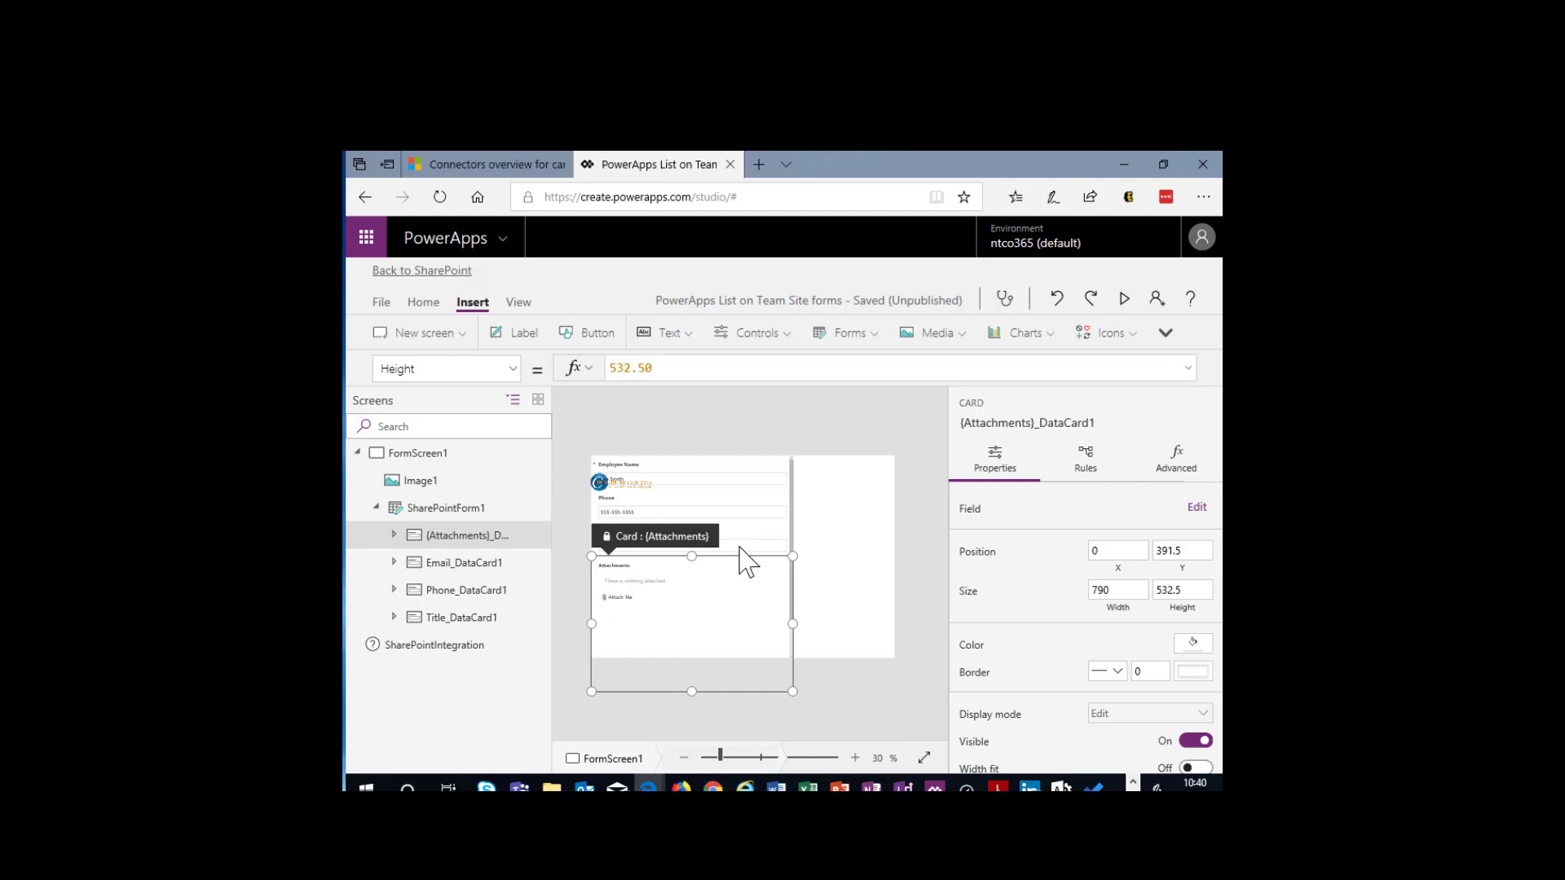
pyautogui.click(711, 531)
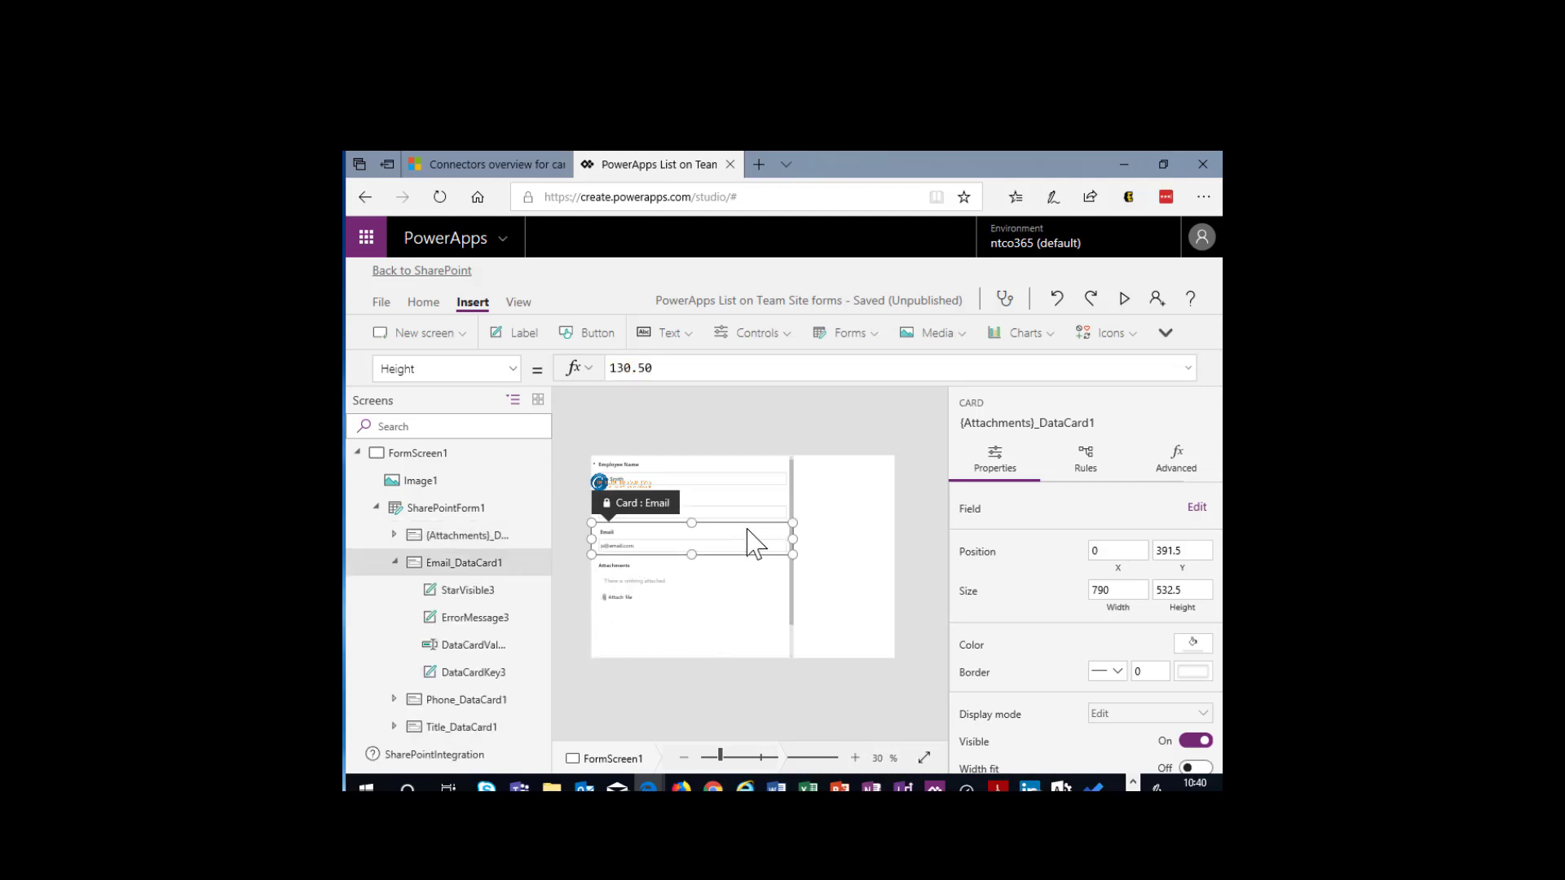
pyautogui.click(481, 512)
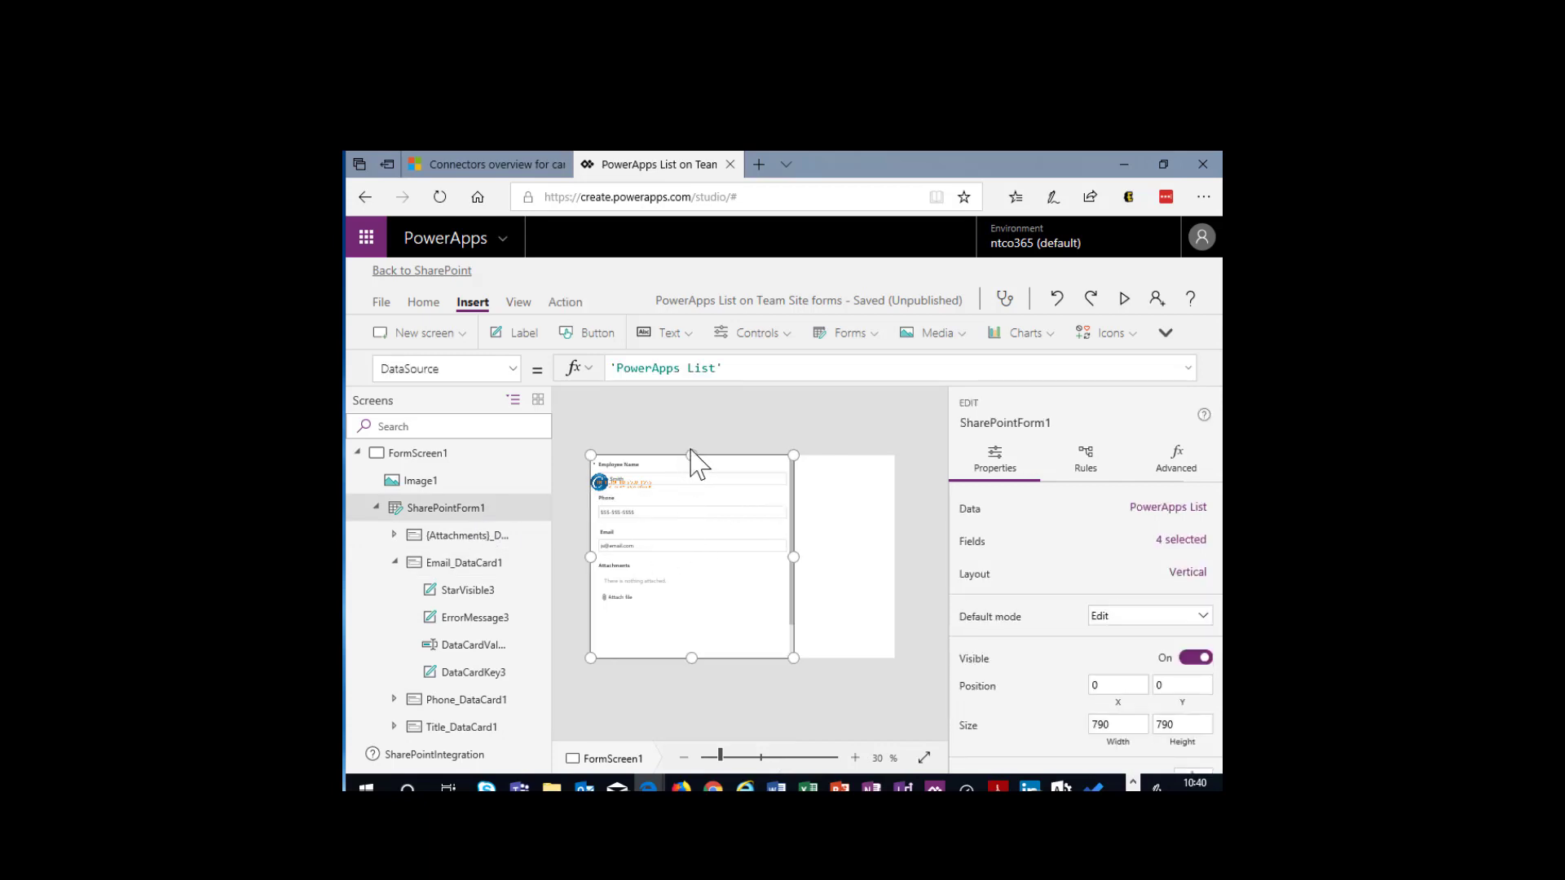
pyautogui.moveTo(691, 455); pyautogui.dragTo(695, 496)
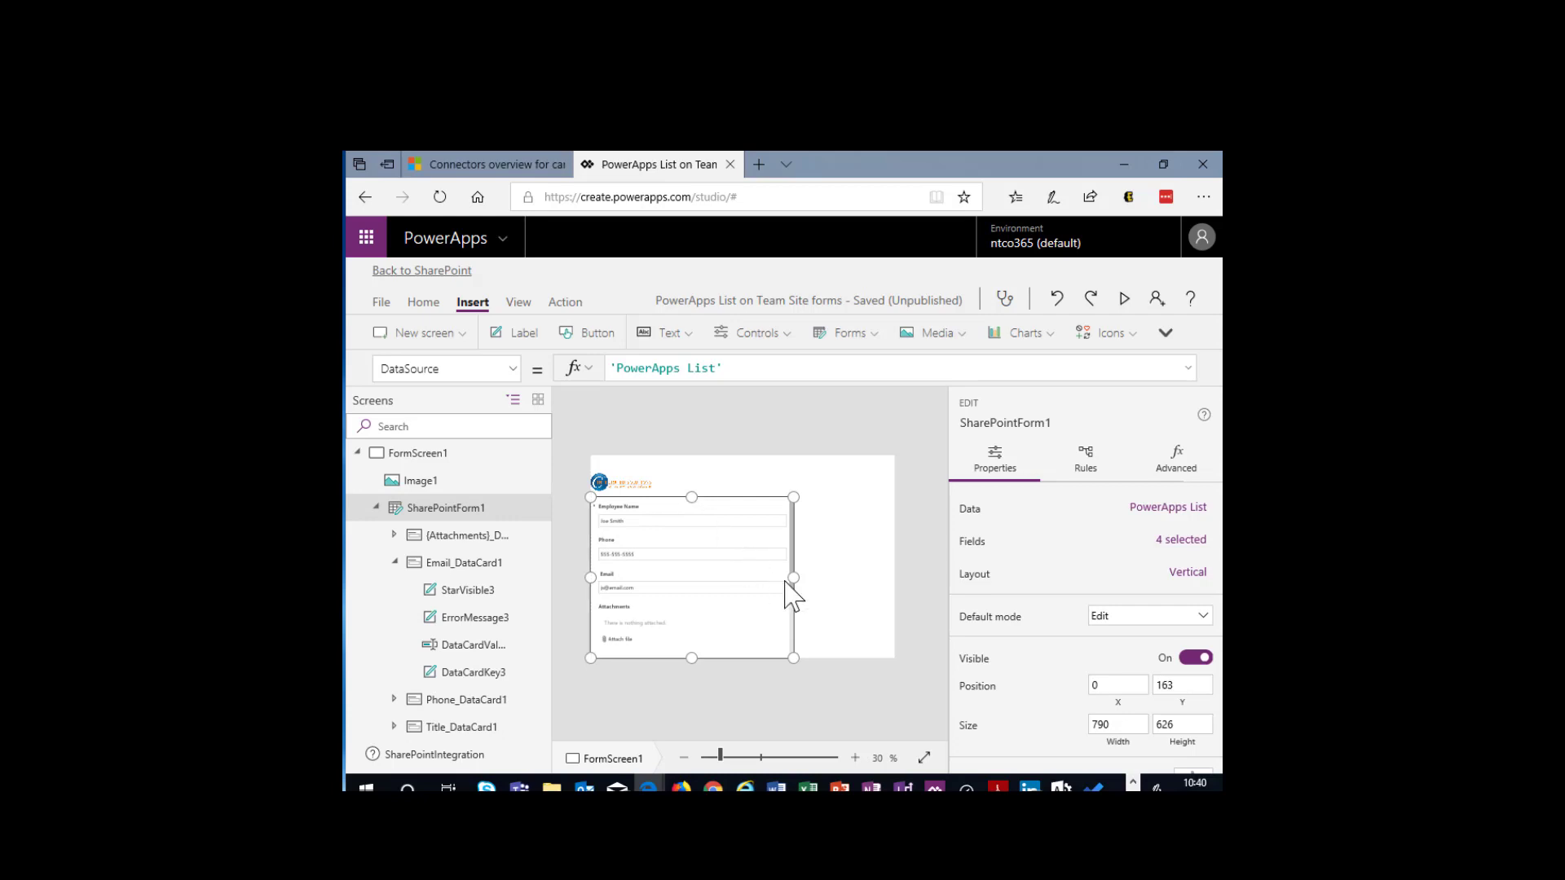
pyautogui.moveTo(791, 576); pyautogui.dragTo(927, 587)
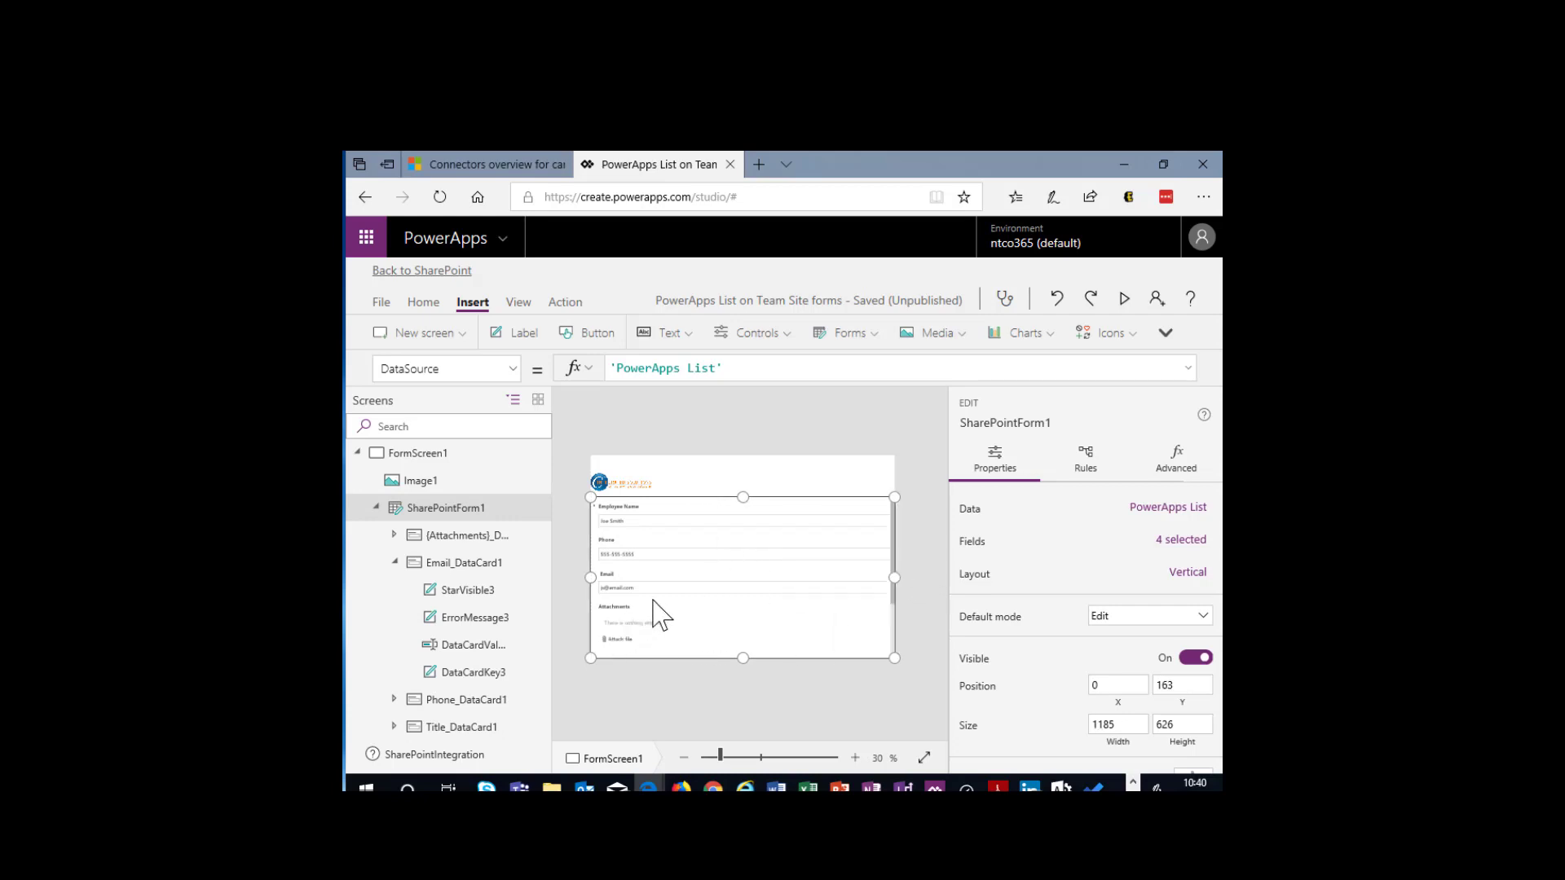
# - Widen the logo image above the form fields to about 720
pyautogui.click(632, 484)
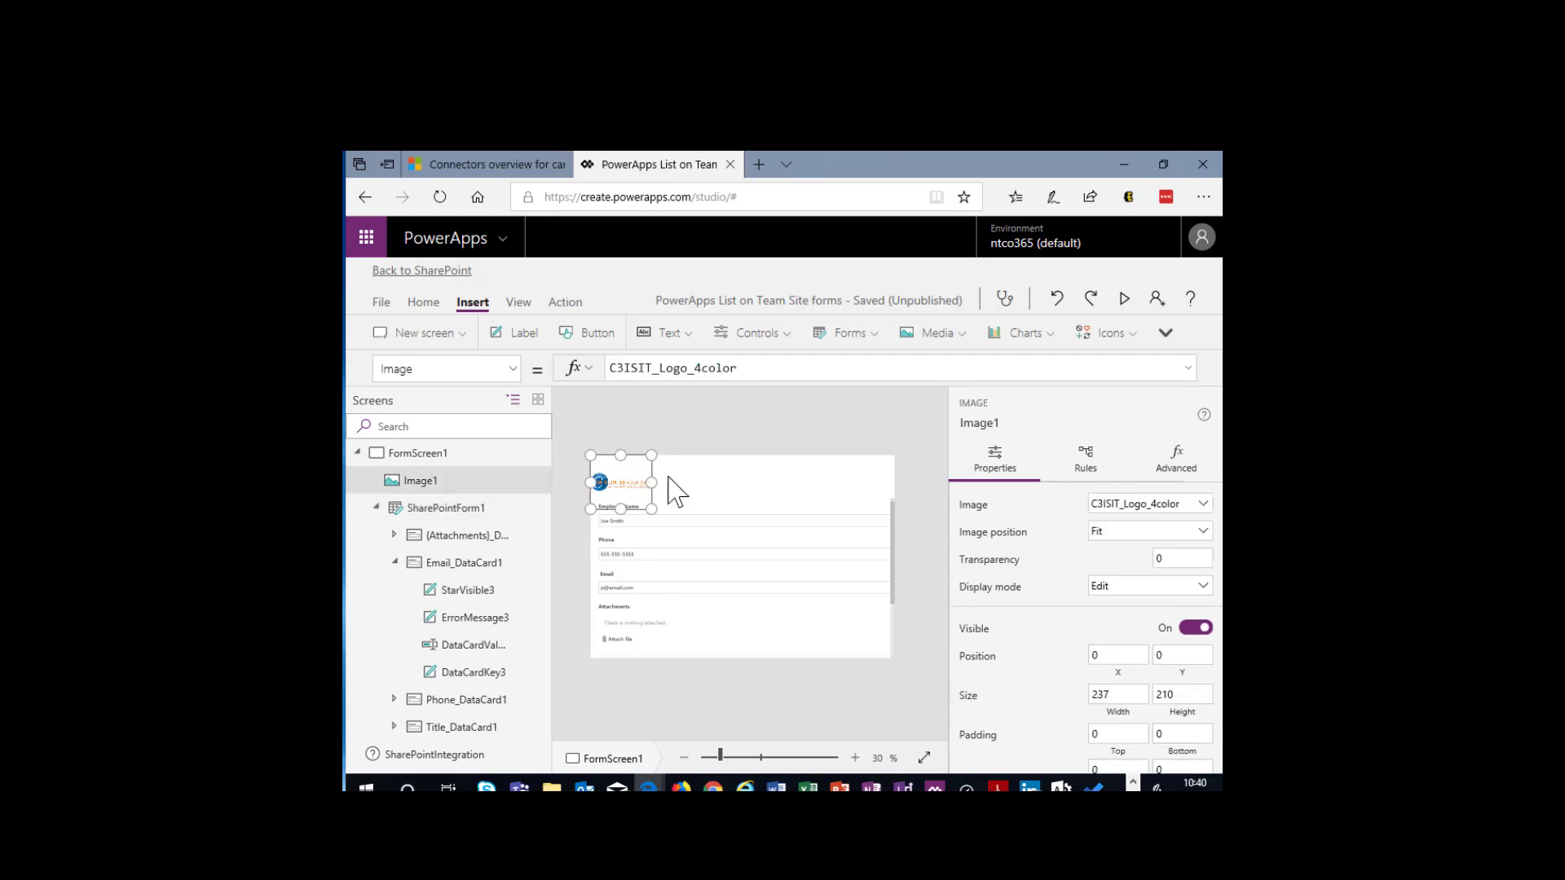
pyautogui.moveTo(652, 482); pyautogui.dragTo(773, 481)
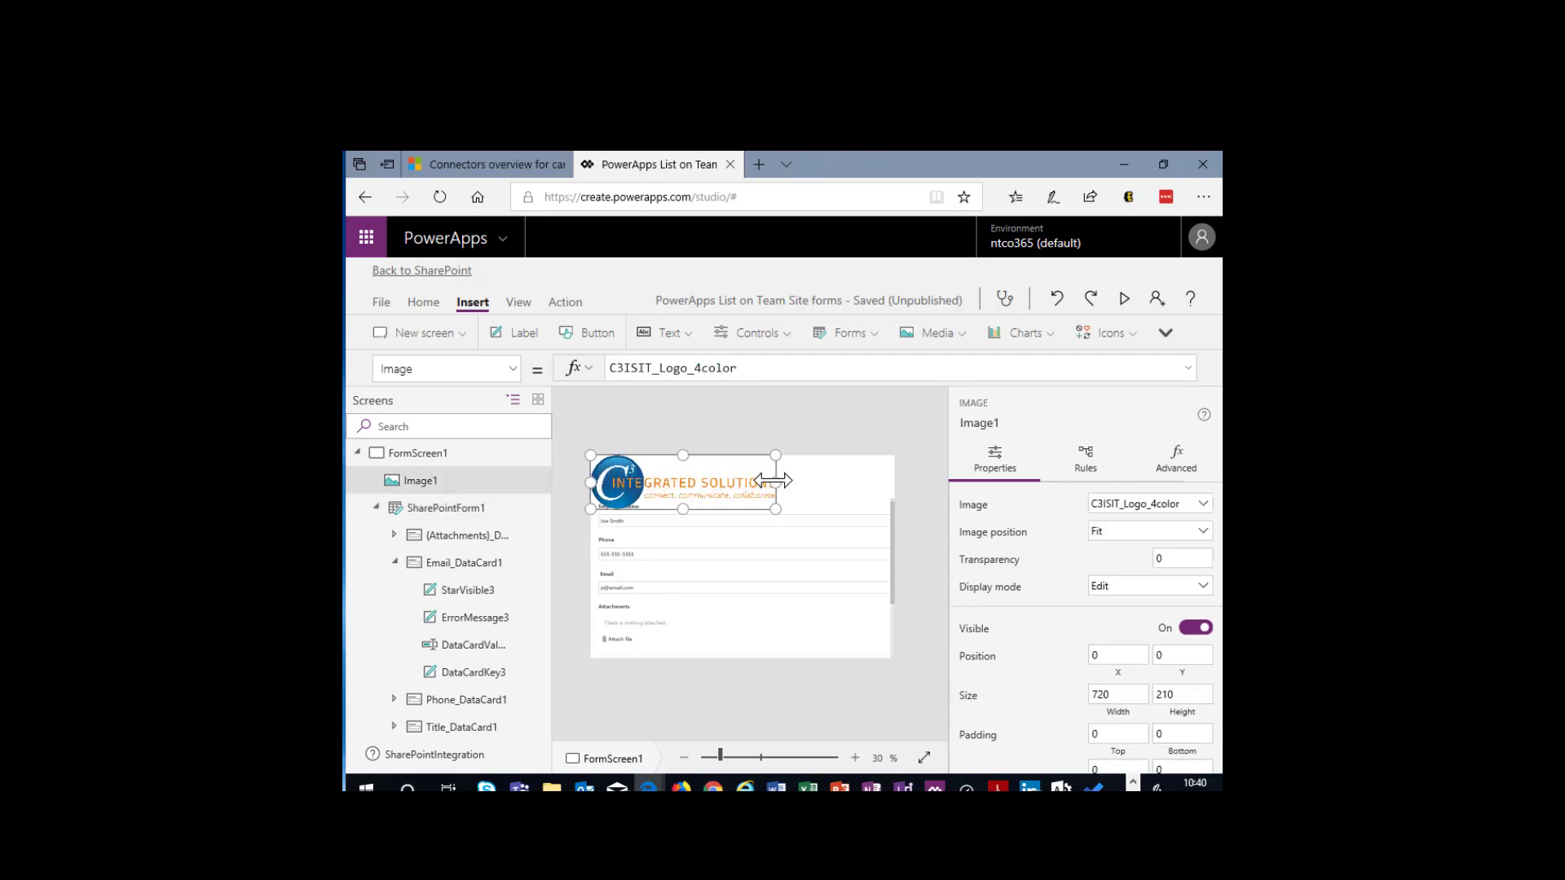
# - Insert a text label and place it beside the logo at about position 769, 0 with a size of about 393 by 210
pyautogui.click(517, 334)
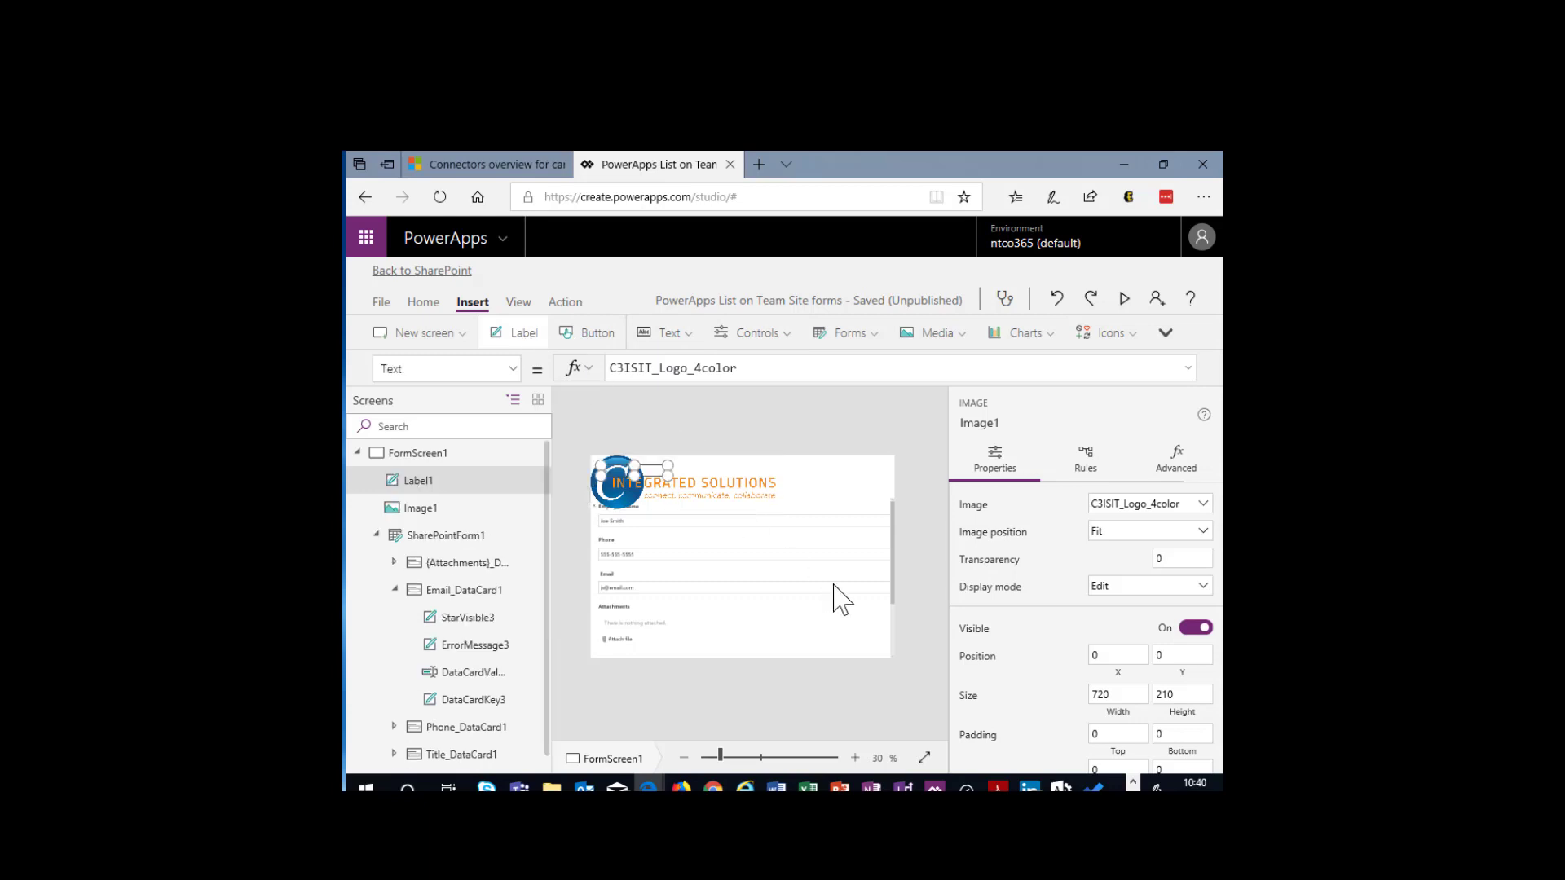
pyautogui.click(795, 480)
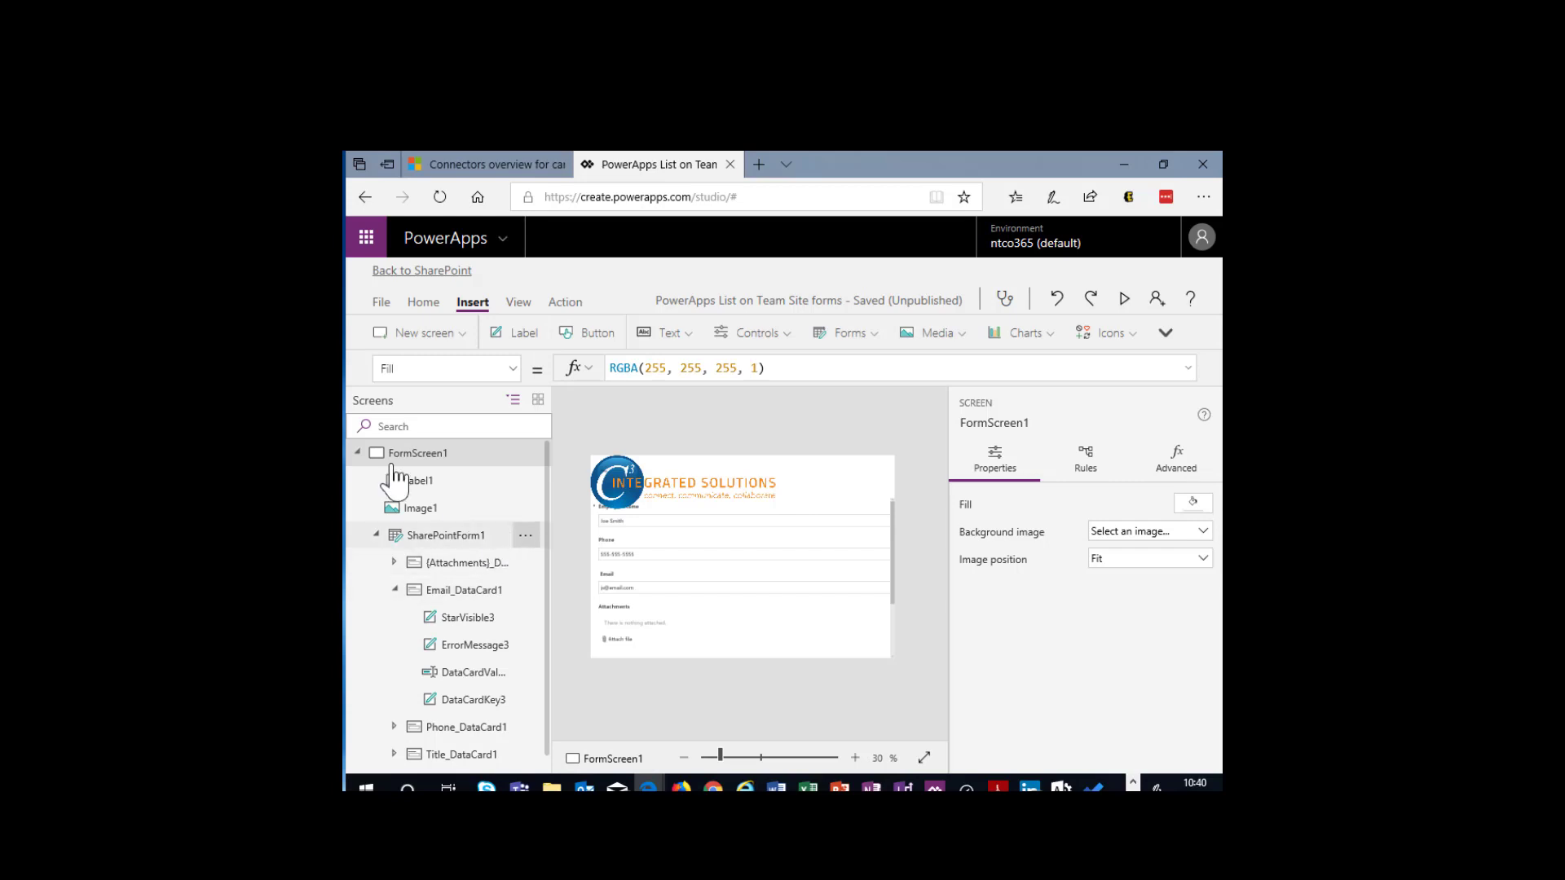
pyautogui.click(421, 485)
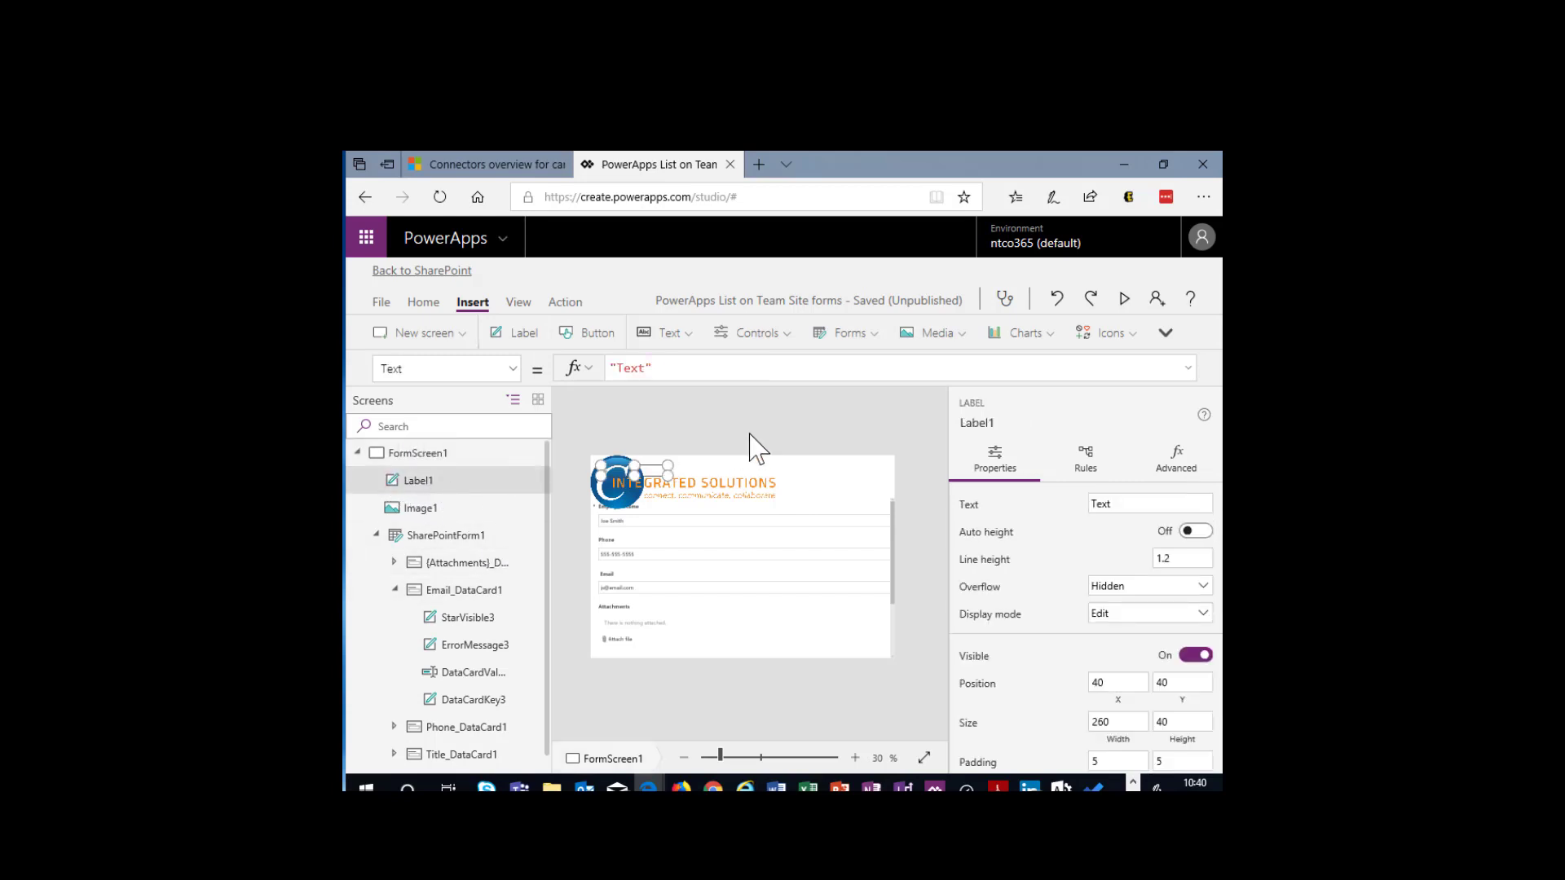
pyautogui.moveTo(653, 463); pyautogui.dragTo(787, 483)
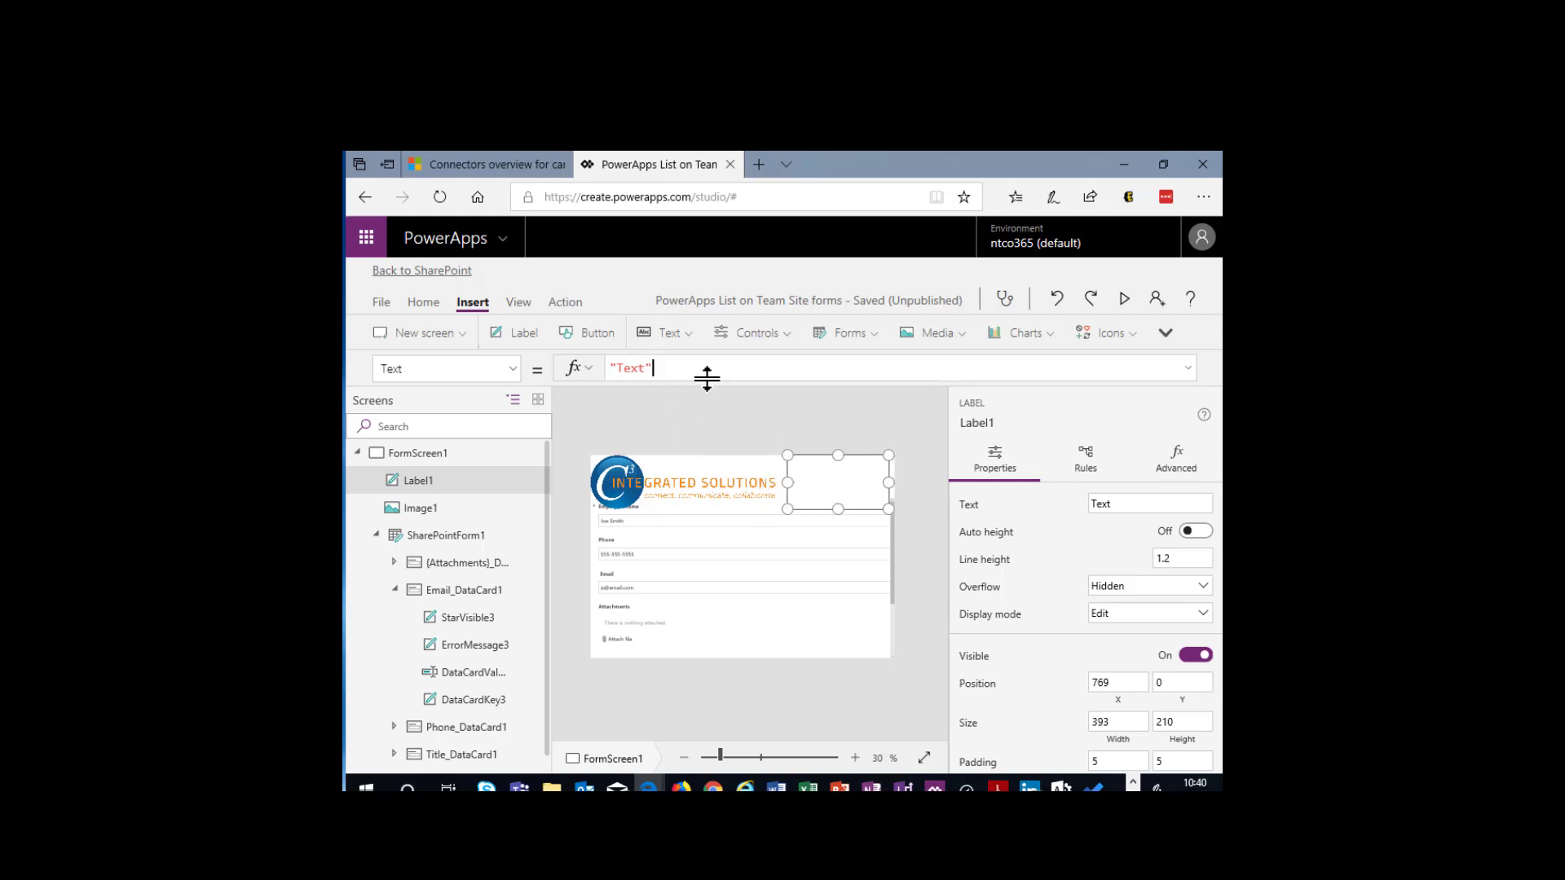
# - Set the new label's text to "Employee Info"
pyautogui.click(618, 368)
pyautogui.click(642, 367)
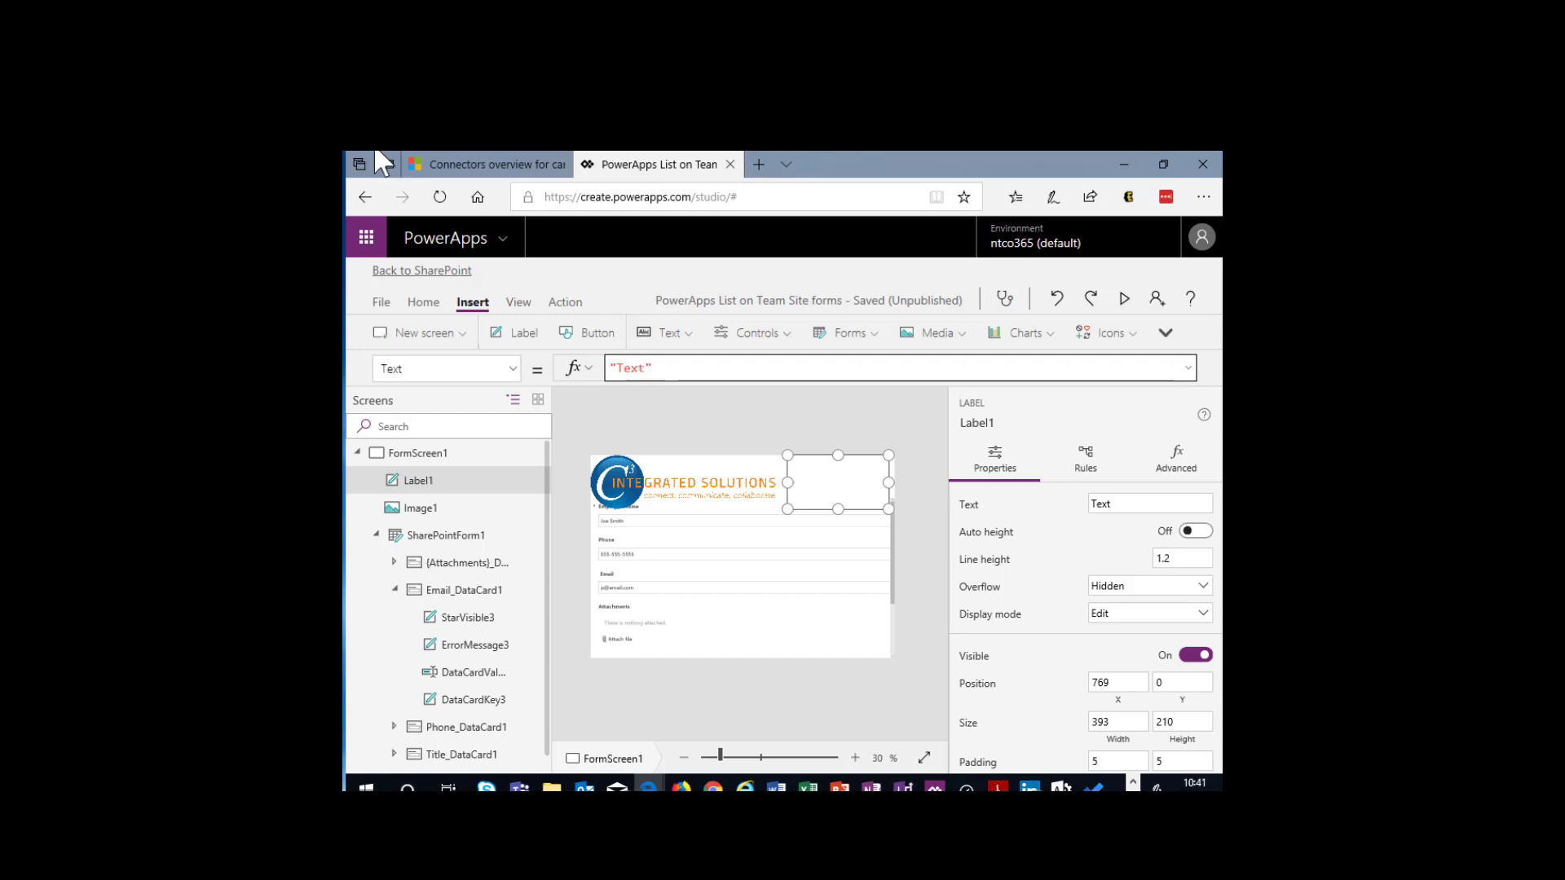
pyautogui.doubleClick(624, 368)
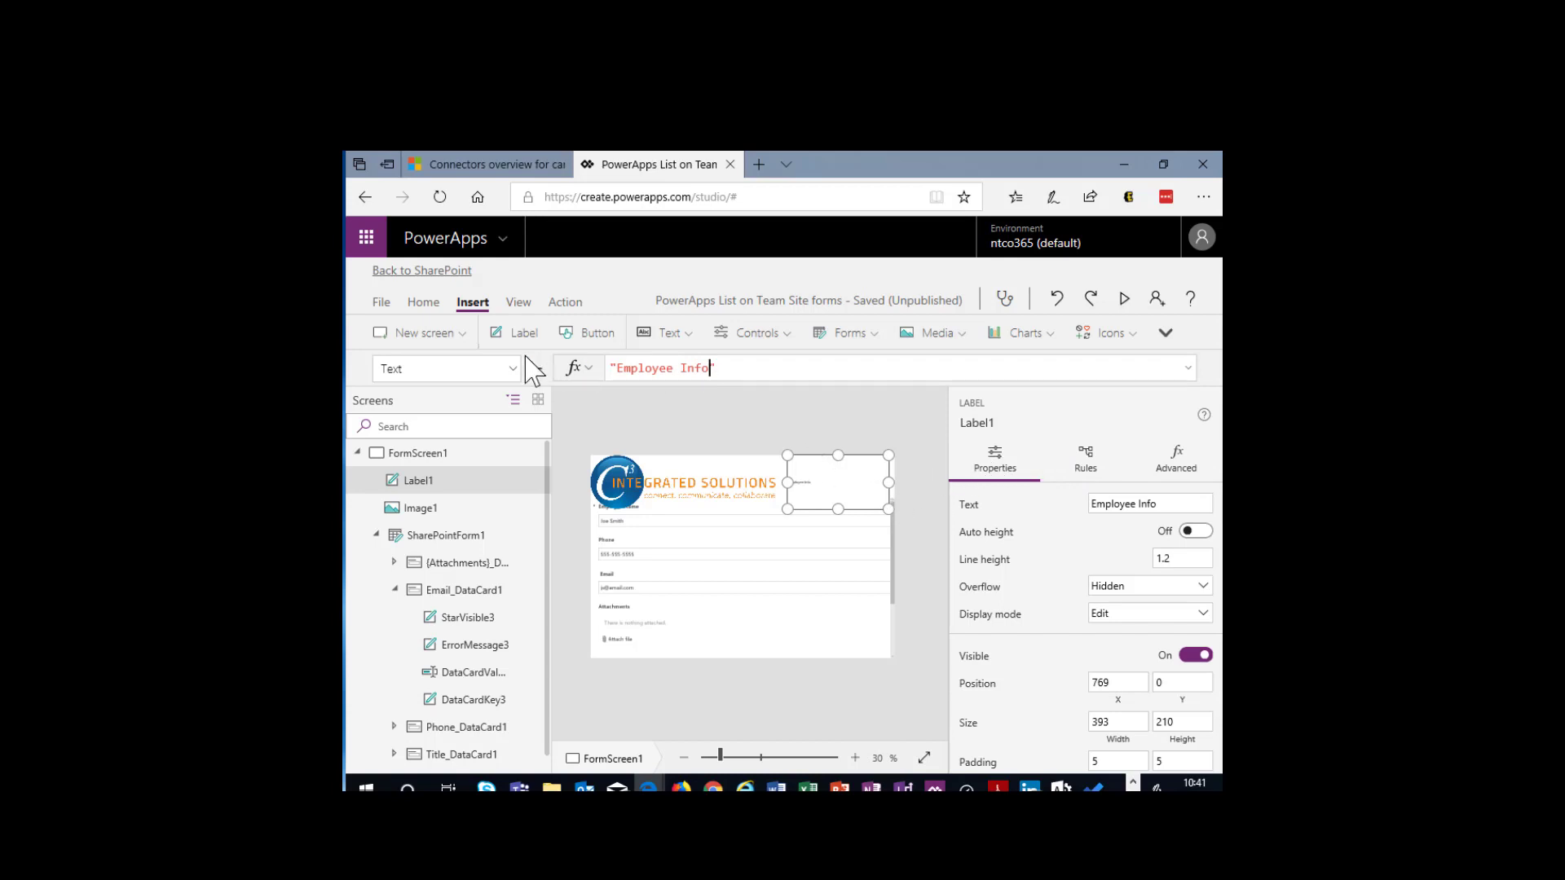
# - Make the Employee Info label bold and colour its text dark blue, RGBA(0, 84, 148, 1)
pyautogui.click(423, 303)
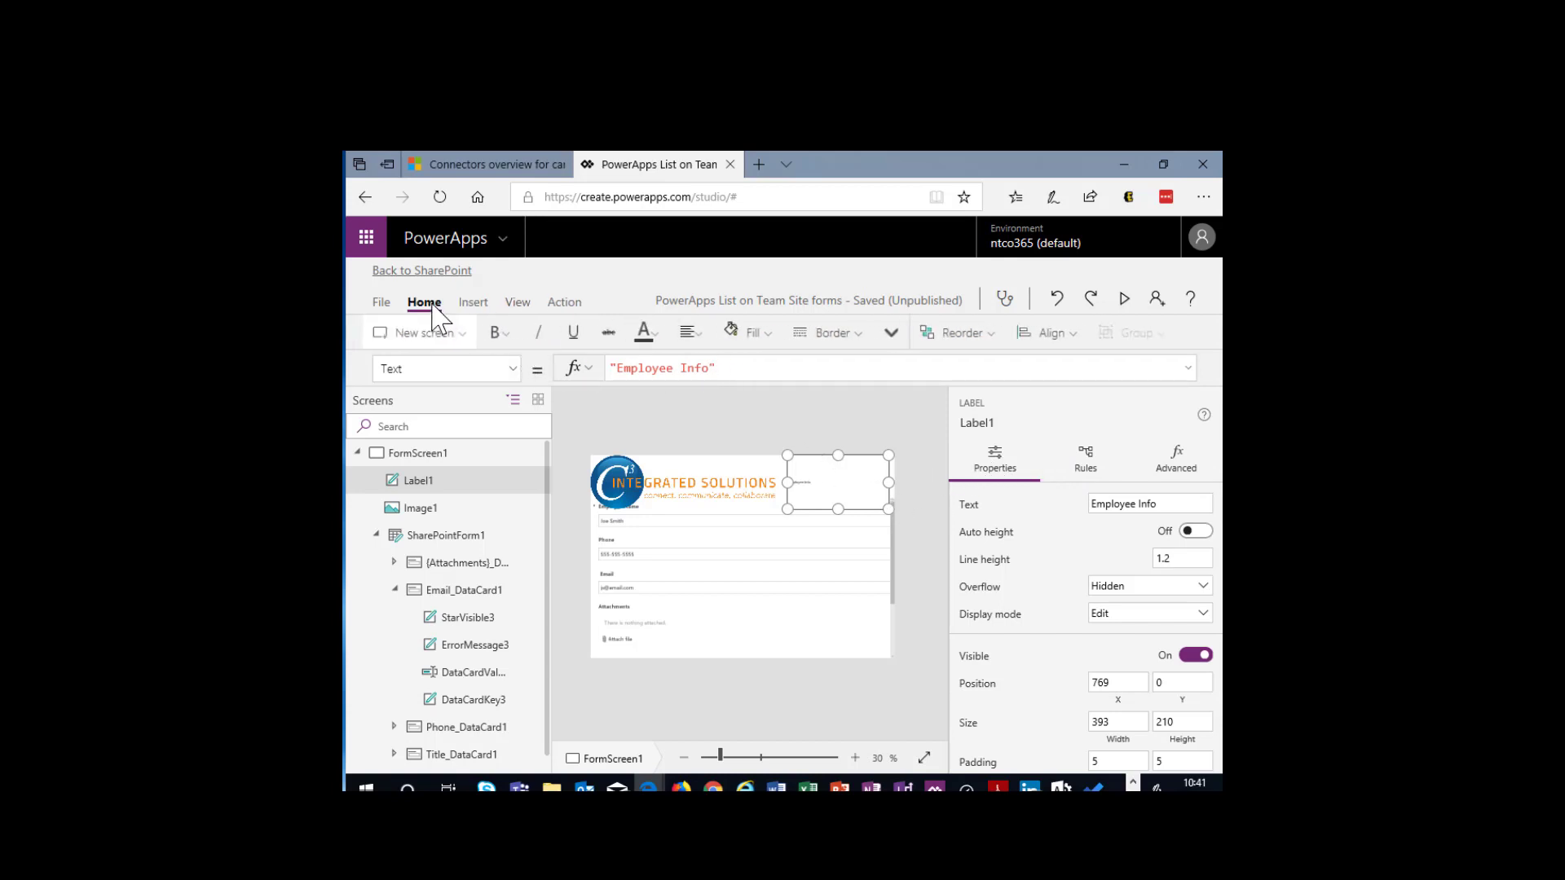
pyautogui.click(505, 334)
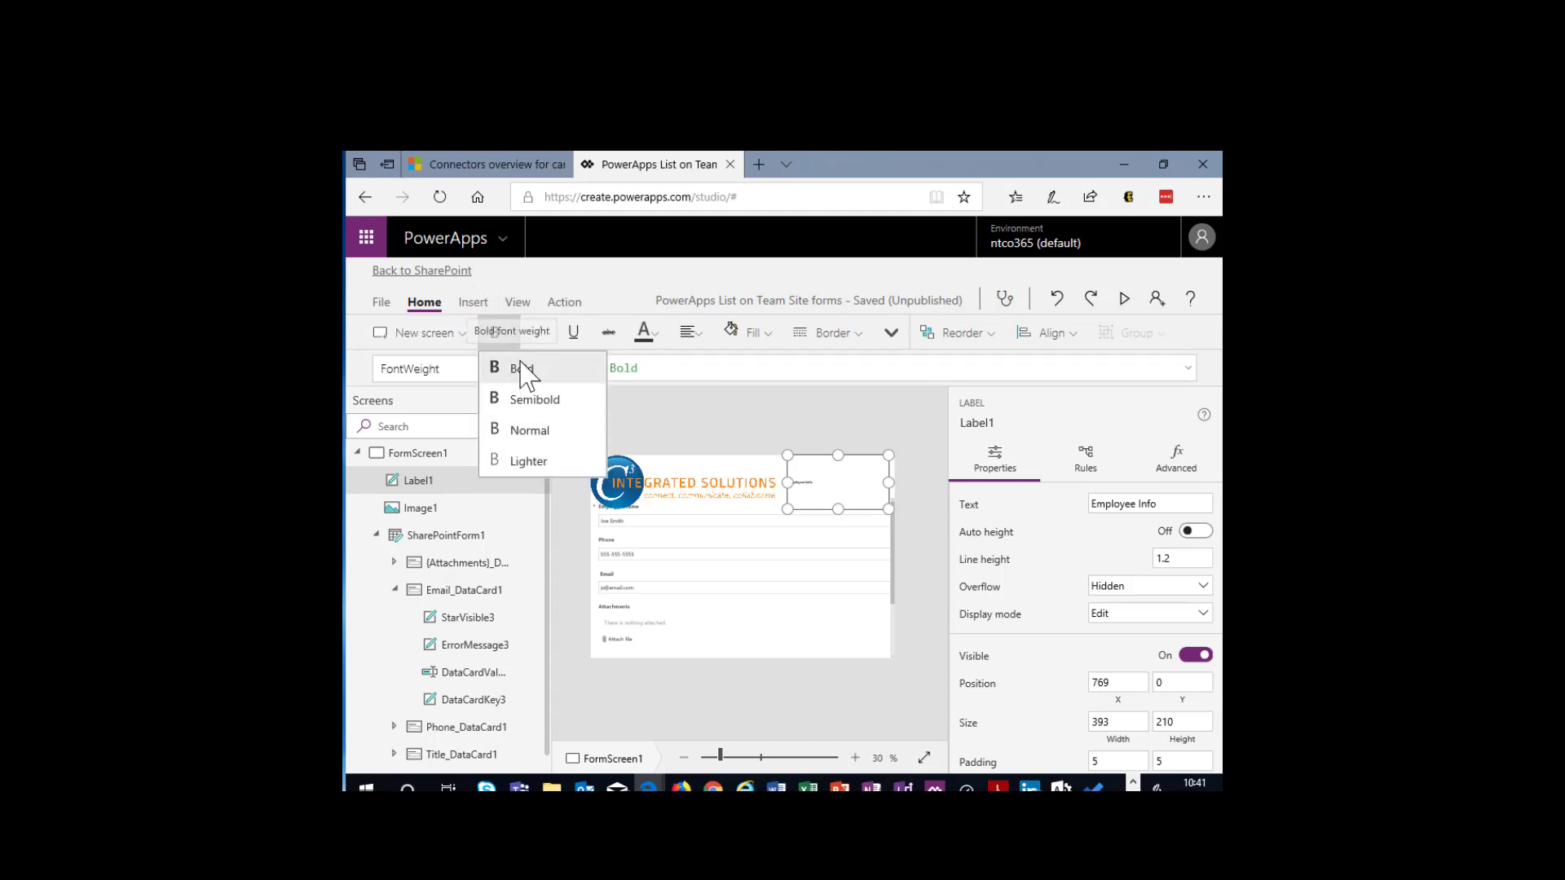
pyautogui.click(652, 346)
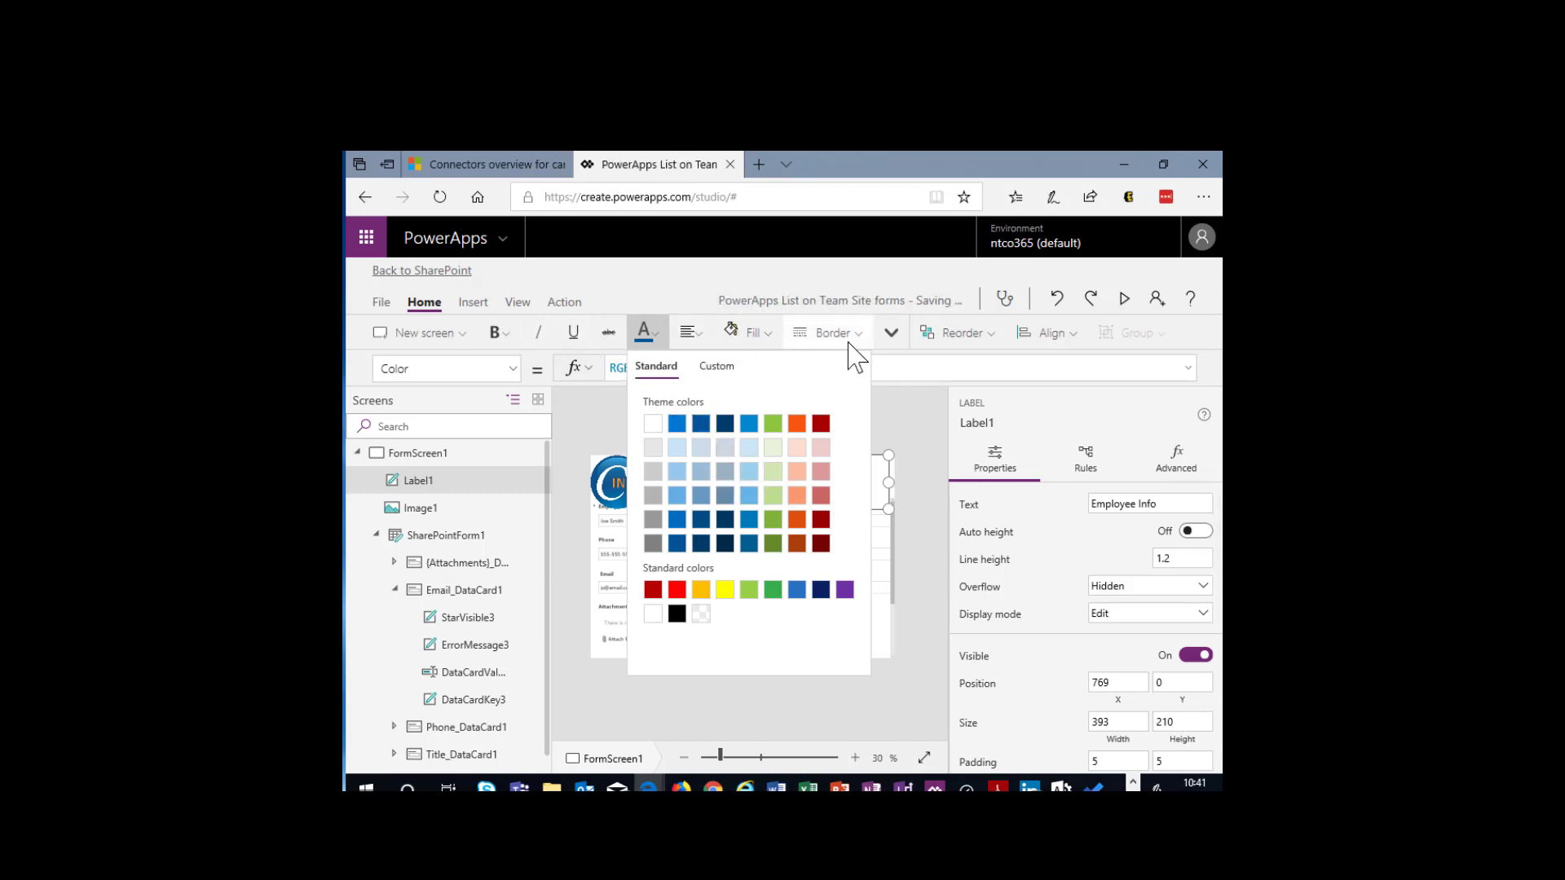
pyautogui.click(931, 424)
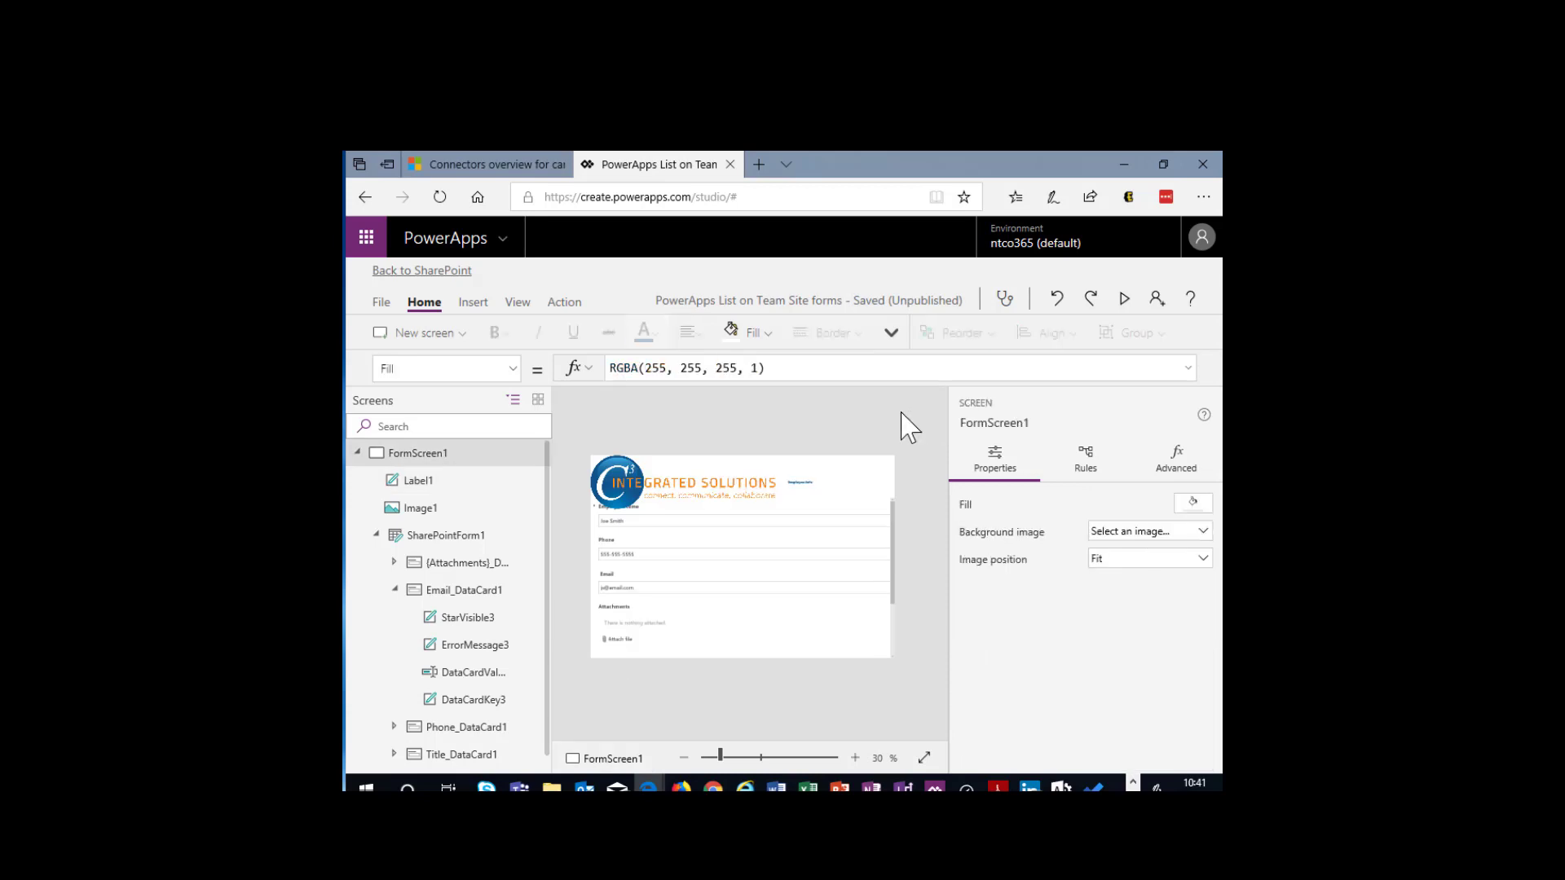
# - Look through the Employee Info label's display, padding, border and alignment properties for a text size setting
pyautogui.click(796, 487)
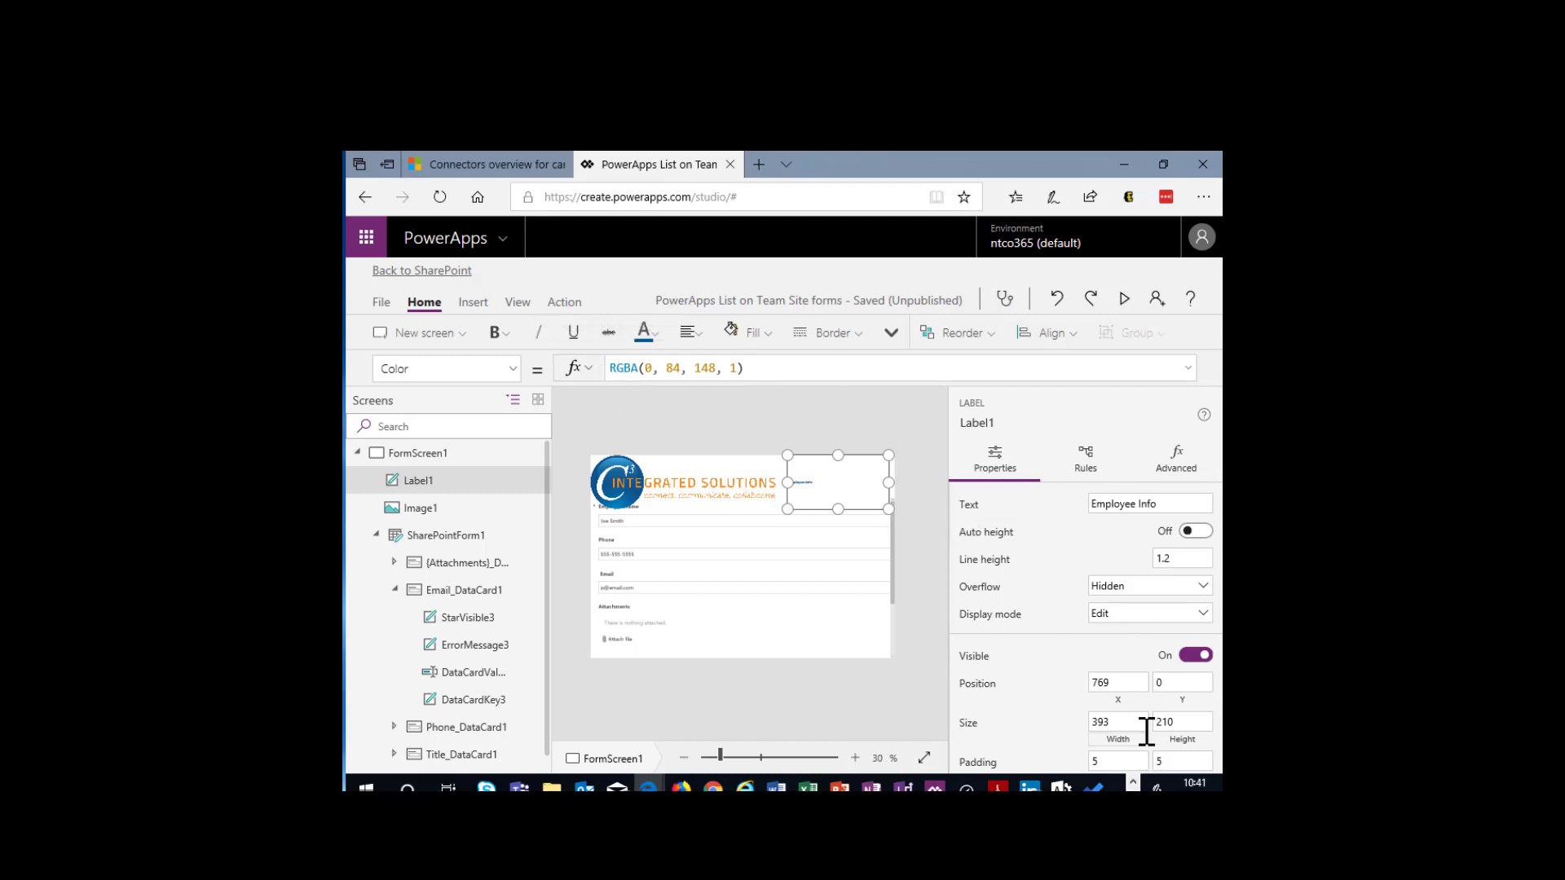
pyautogui.scroll(-2, 1146, 731)
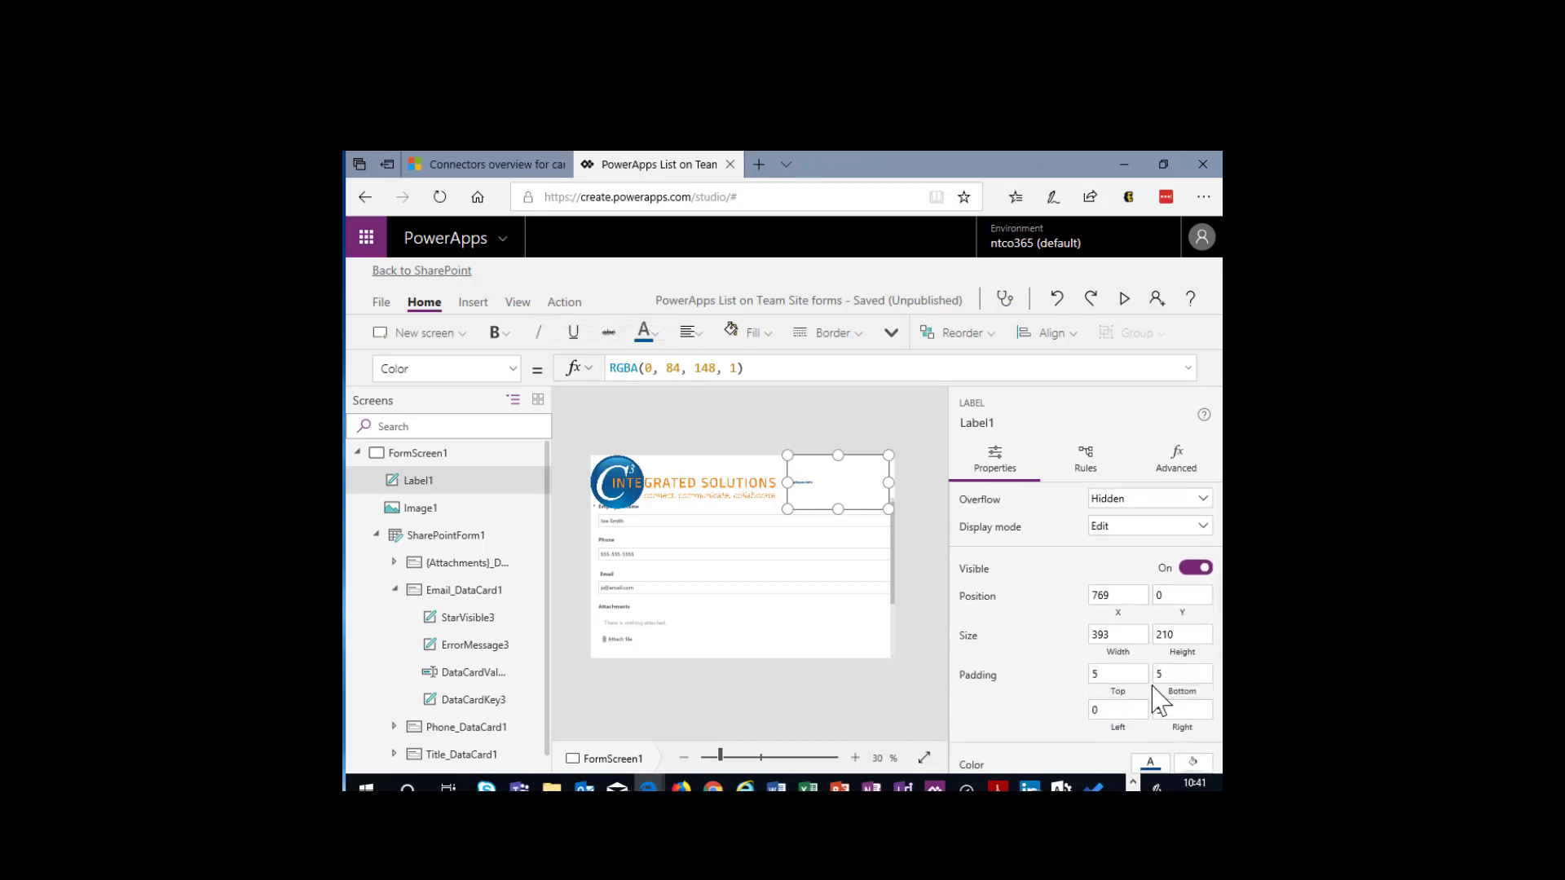
pyautogui.scroll(-5, 1157, 672)
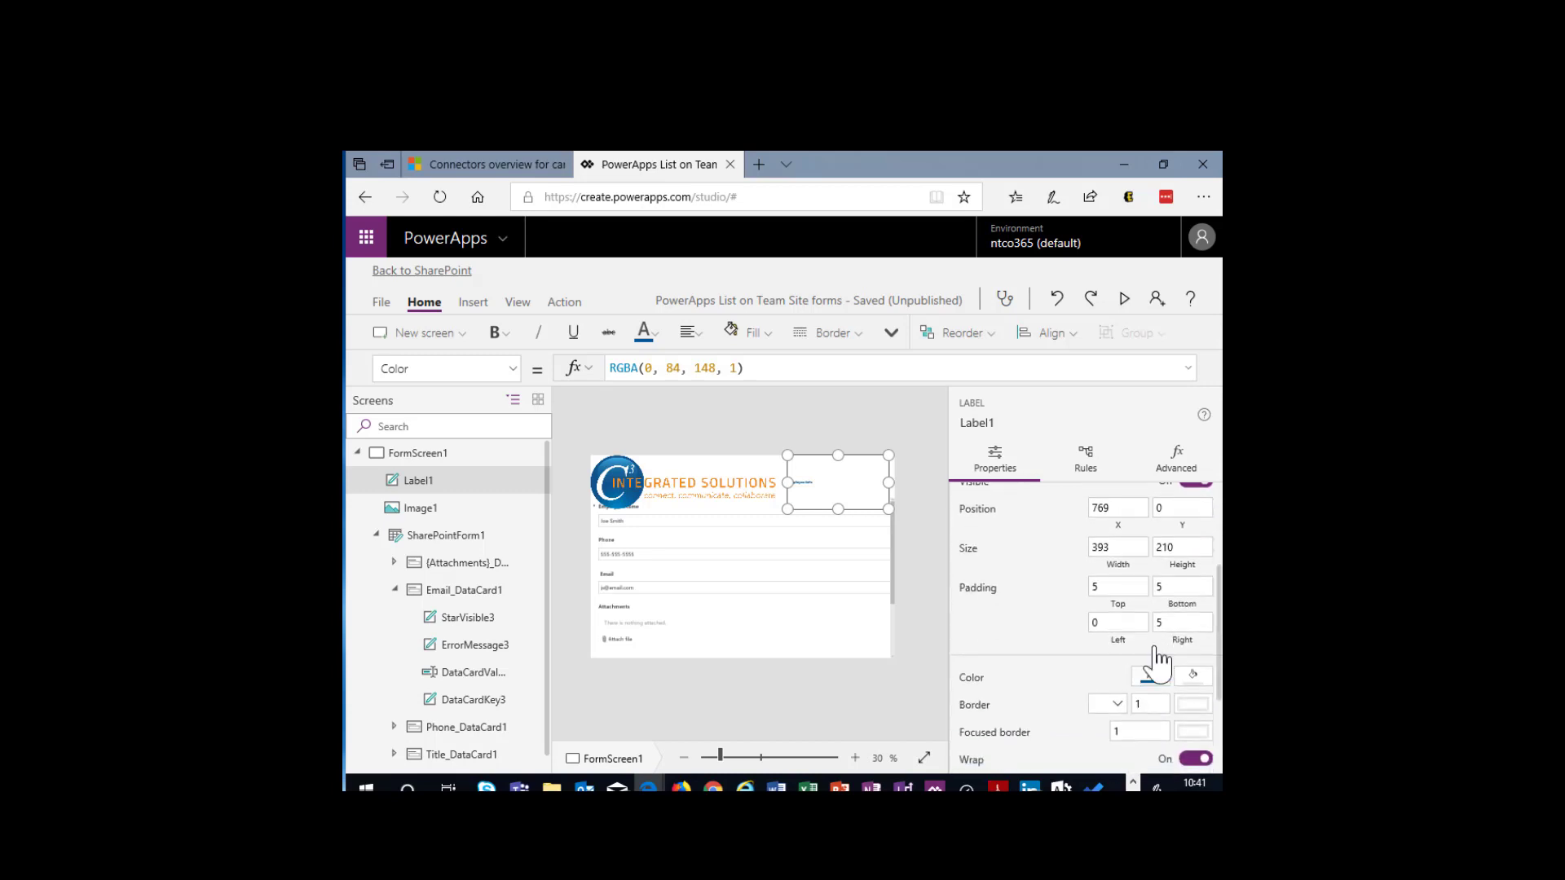
pyautogui.scroll(-1, 1162, 664)
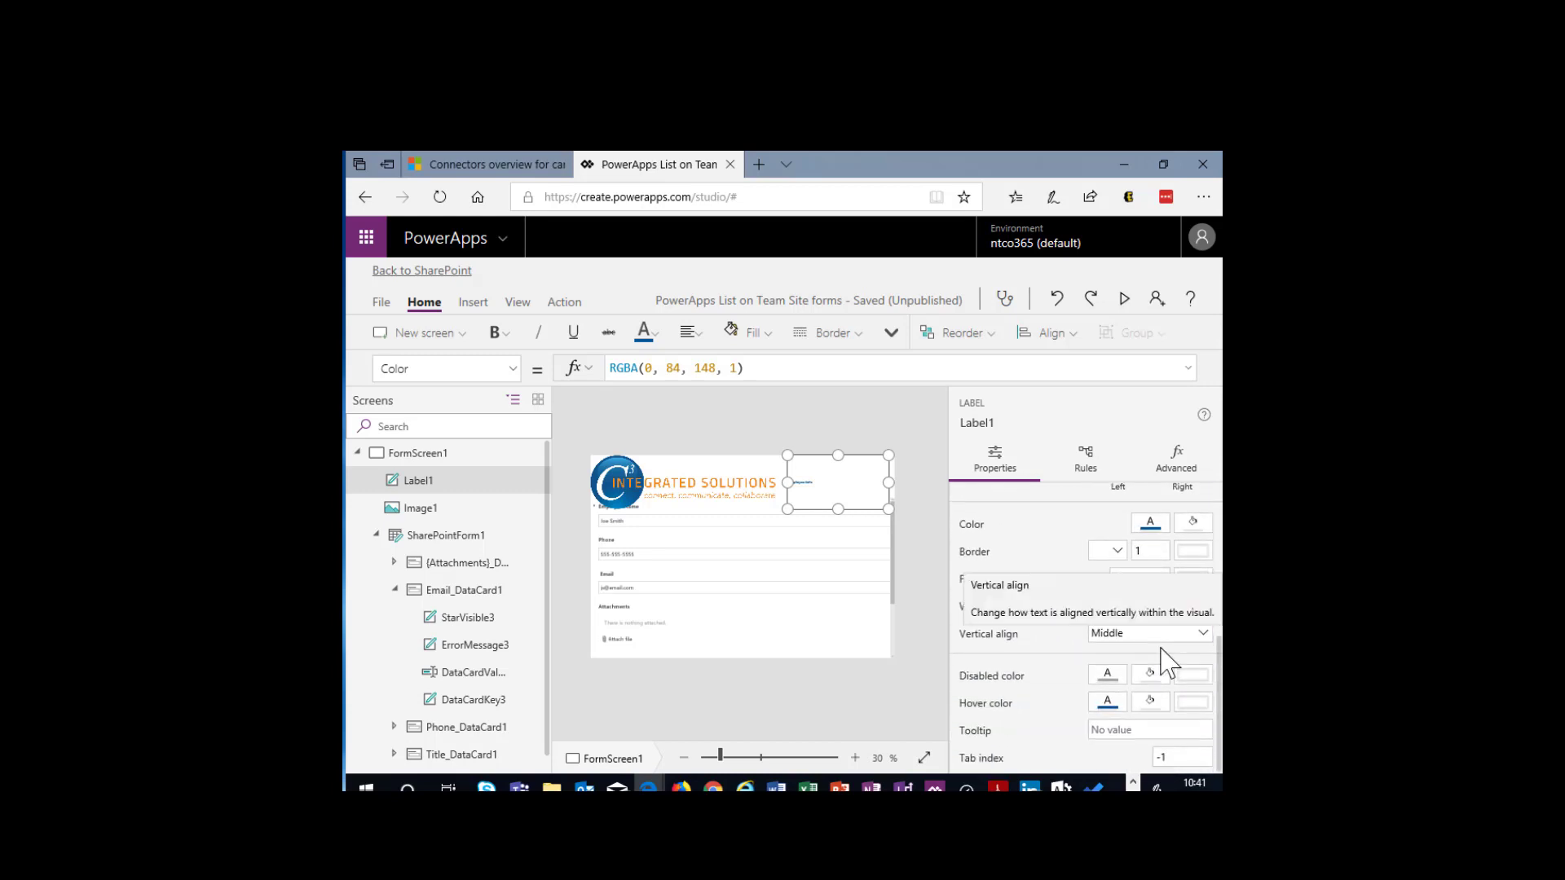
pyautogui.scroll(1, 1163, 661)
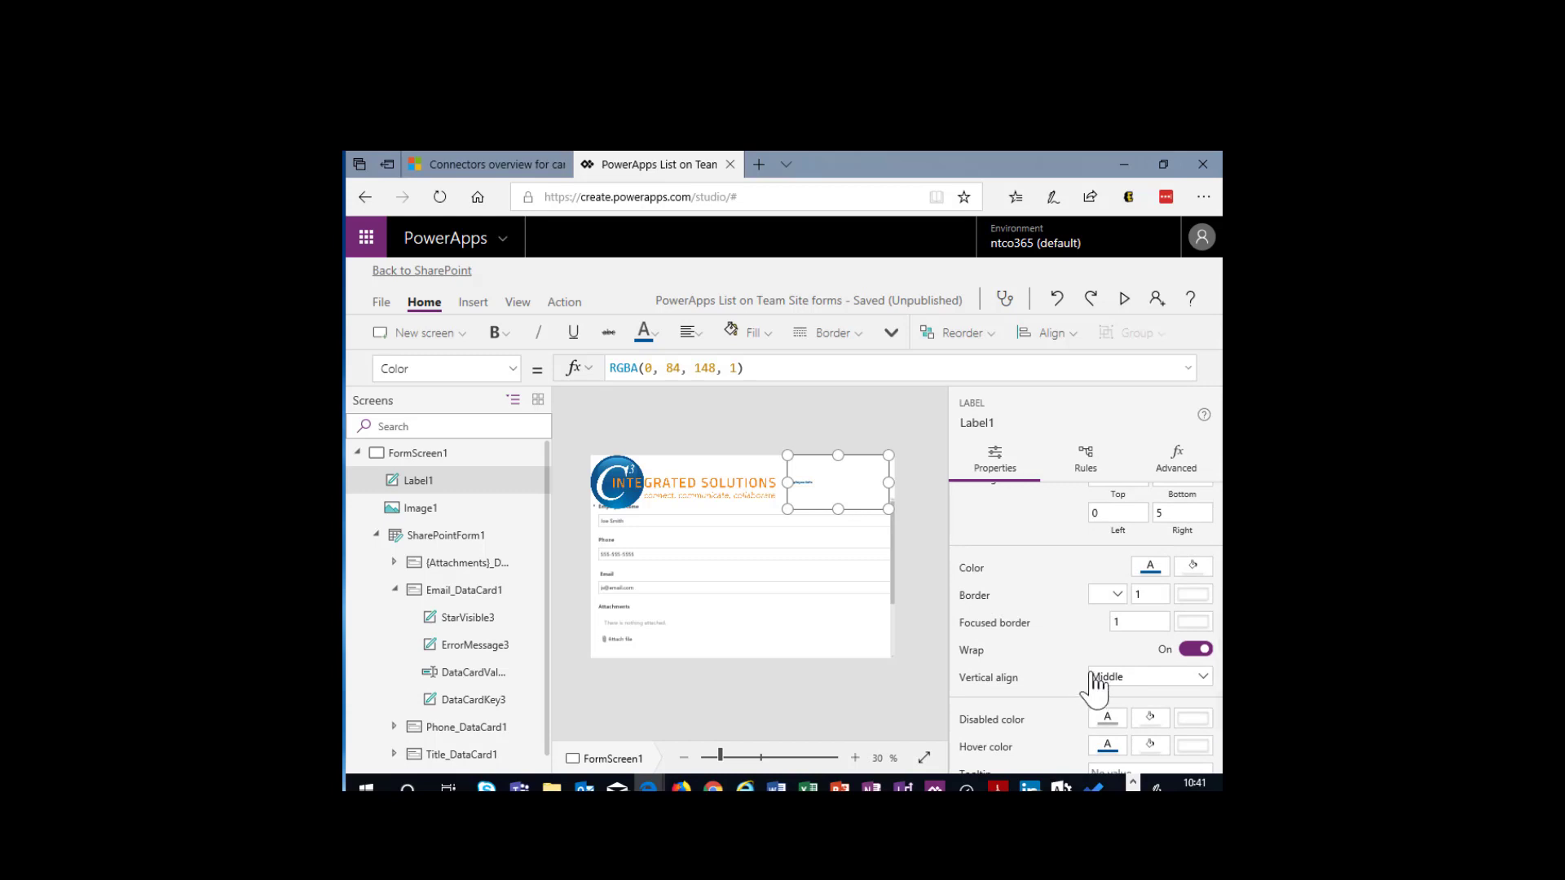
pyautogui.scroll(-1, 1093, 689)
pyautogui.scroll(5, 1095, 685)
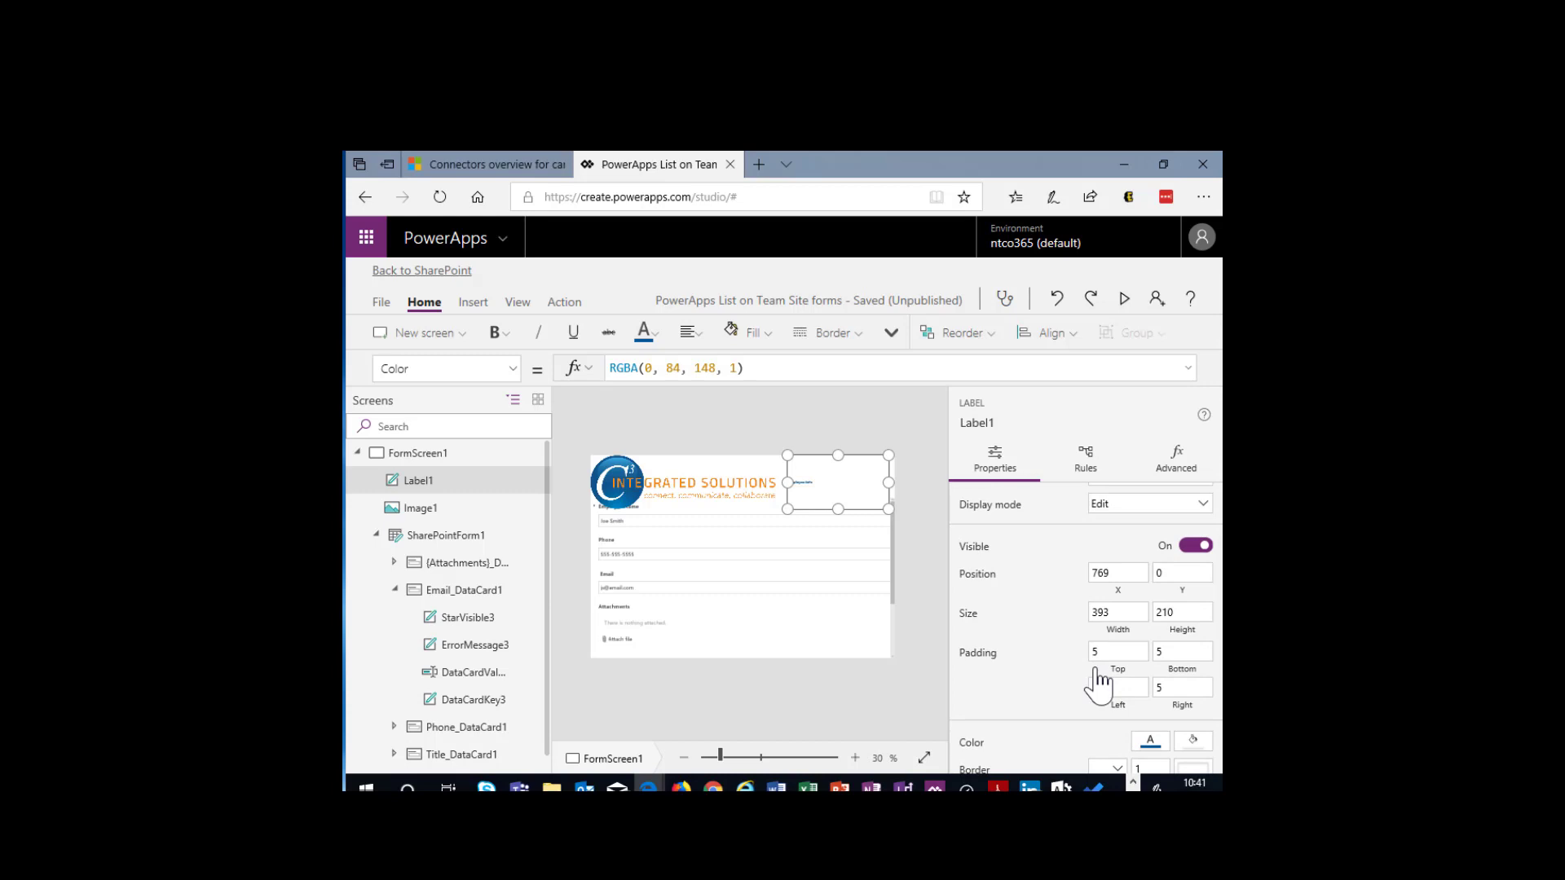
pyautogui.doubleClick(805, 481)
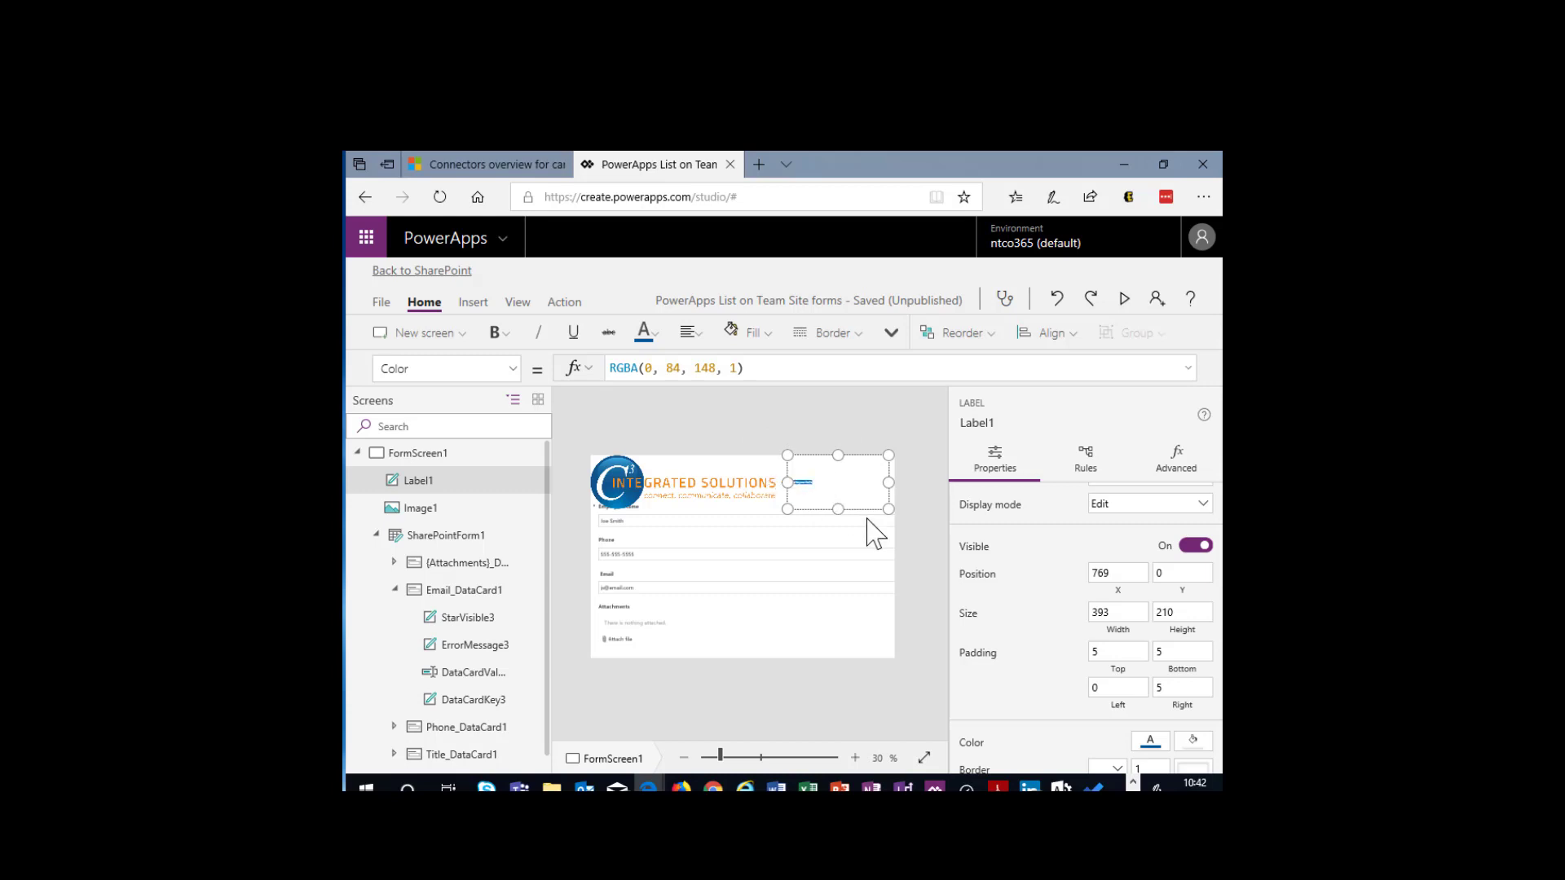
# - Check the Employee Info label's Font and Height properties for the setting that controls its text size
pyautogui.click(513, 371)
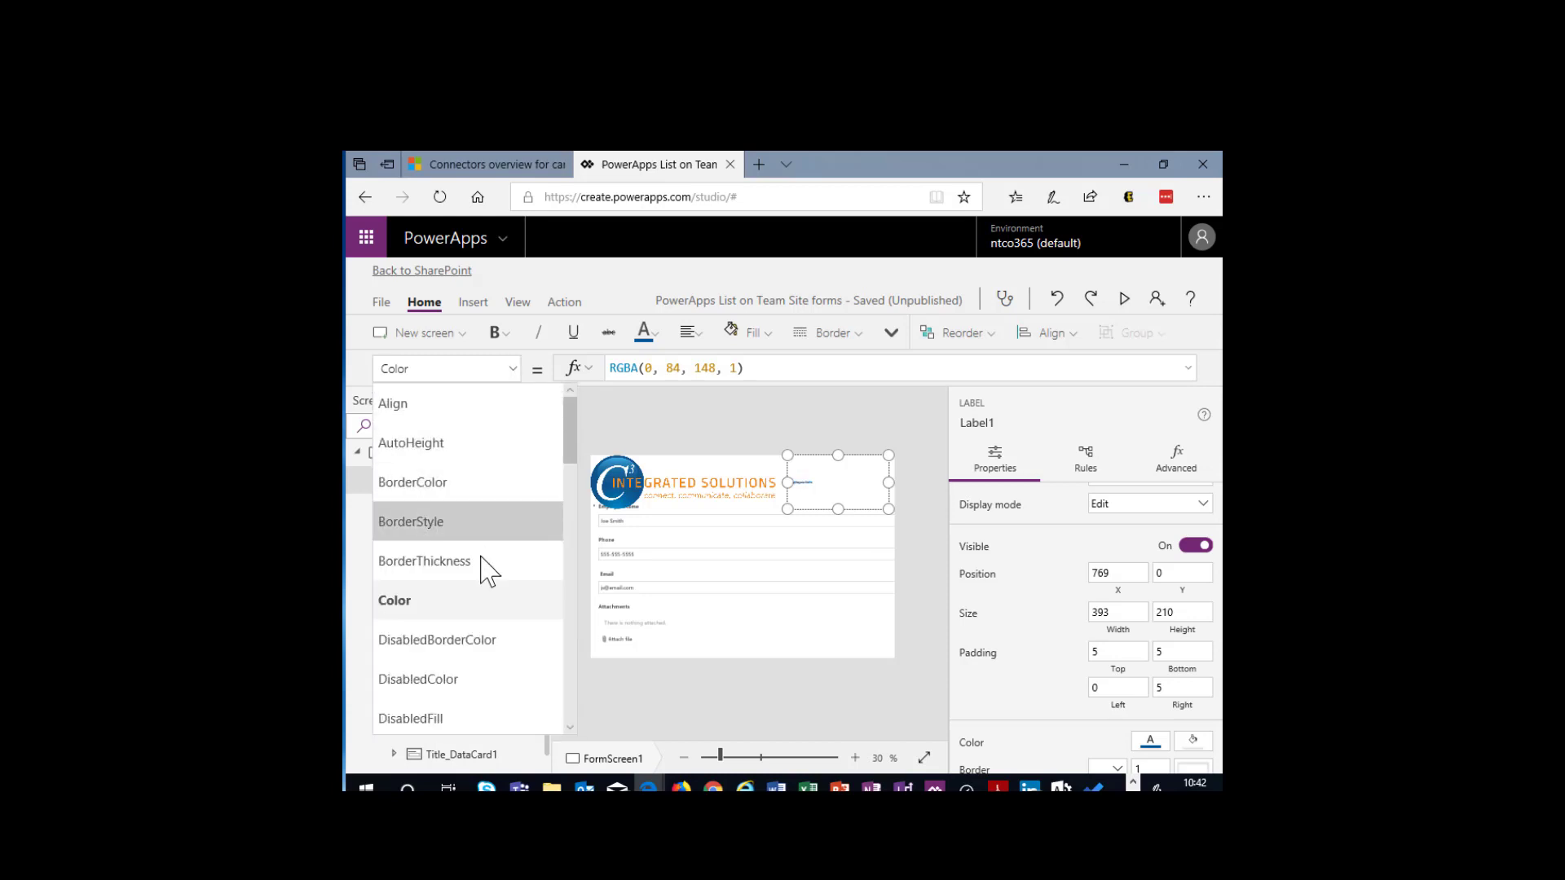
pyautogui.scroll(-3, 487, 689)
pyautogui.scroll(-4, 487, 688)
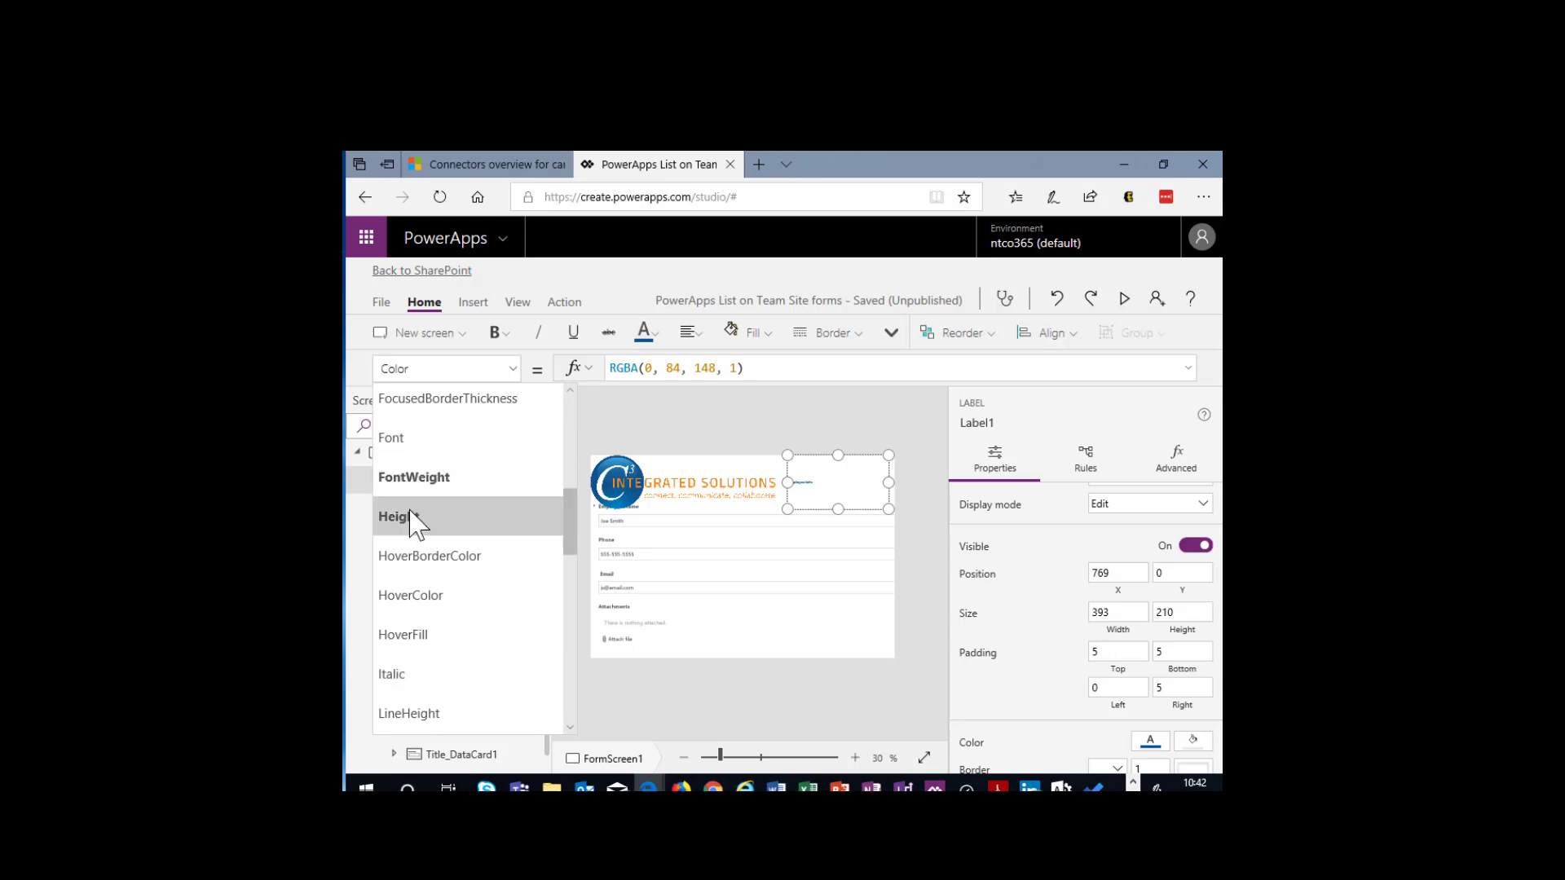
pyautogui.click(401, 449)
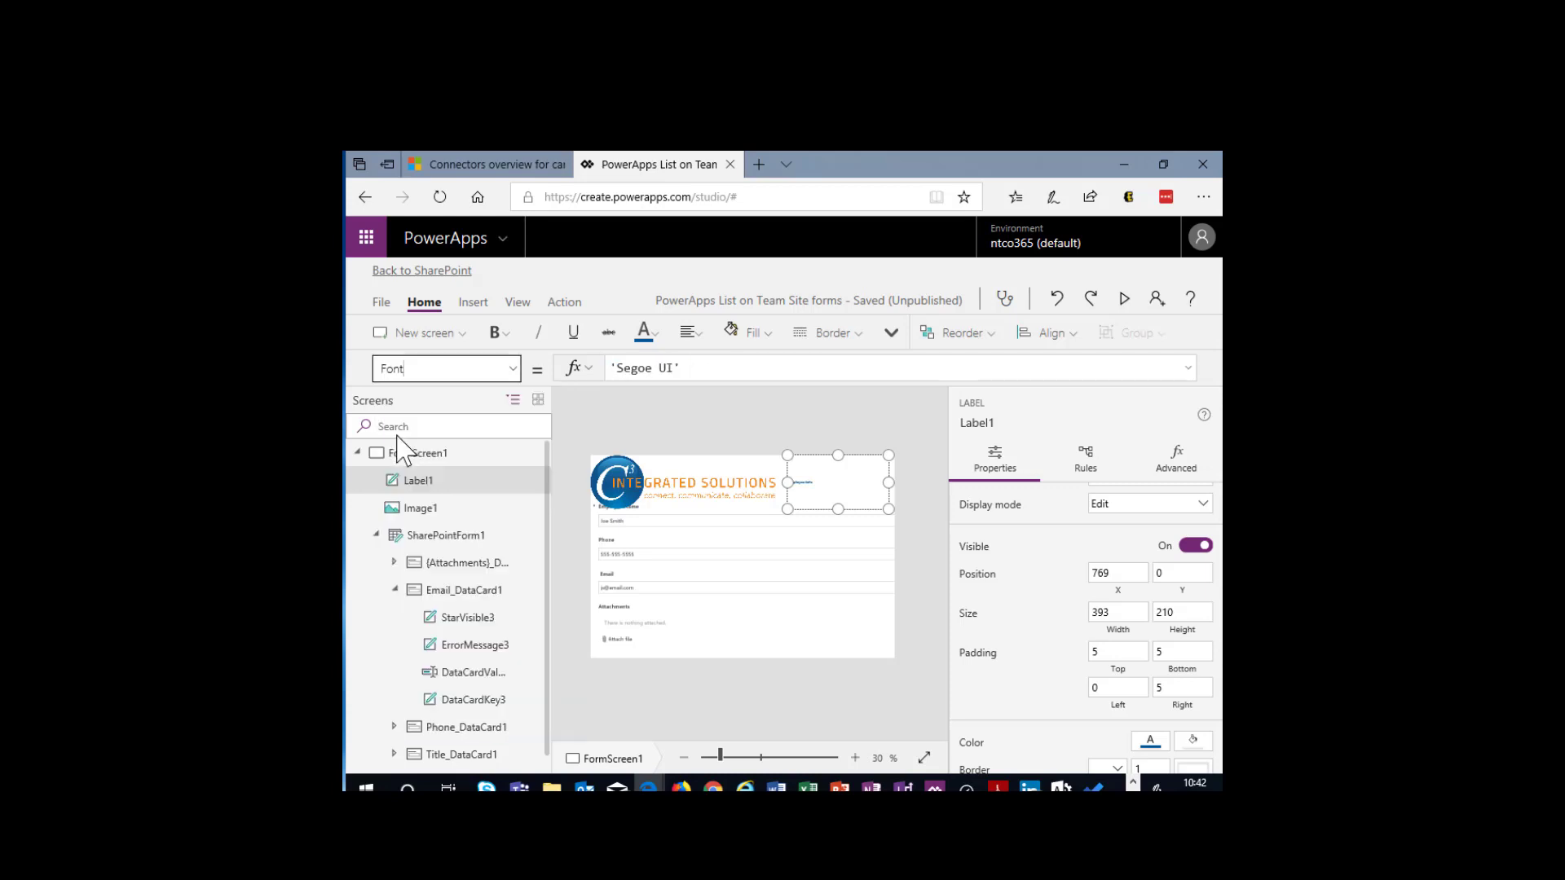
pyautogui.click(511, 371)
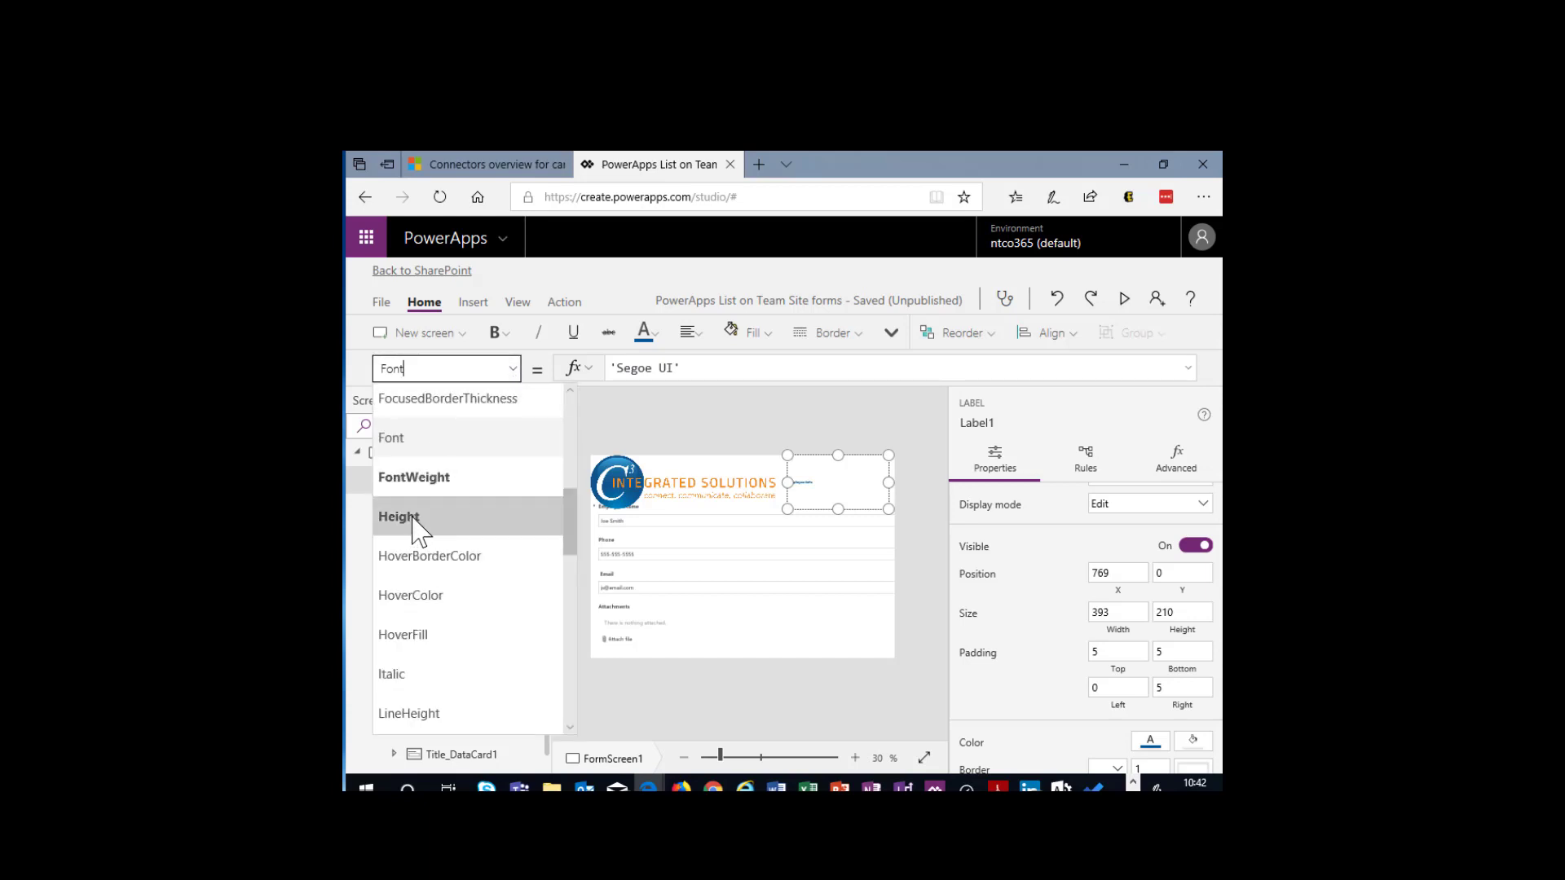
pyautogui.click(412, 520)
pyautogui.click(417, 508)
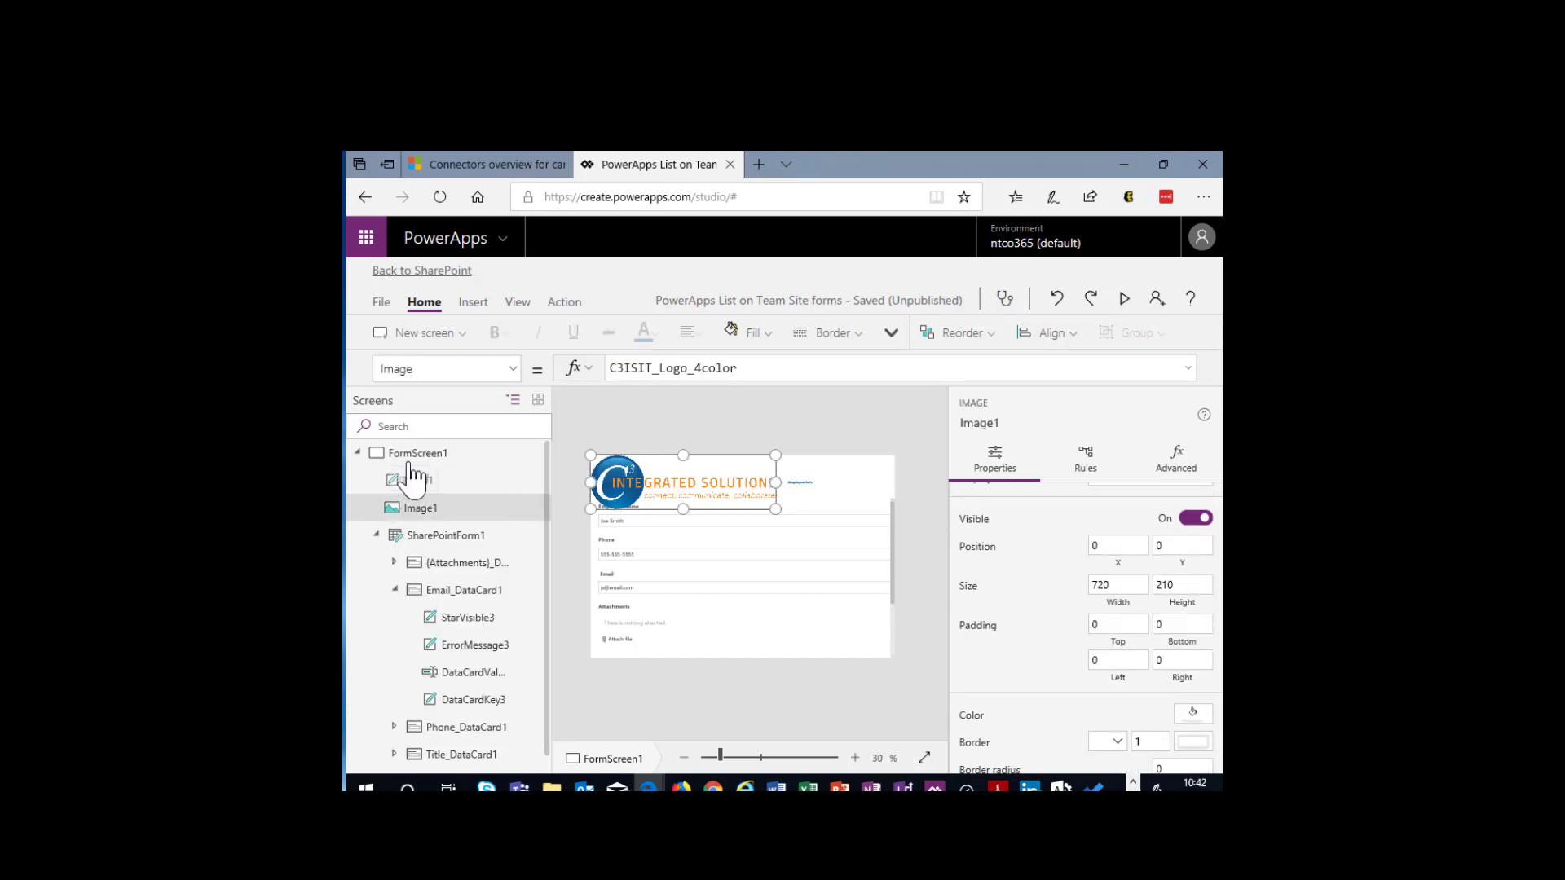
# - Set the Size property of the Employee Info label to 17
pyautogui.click(815, 482)
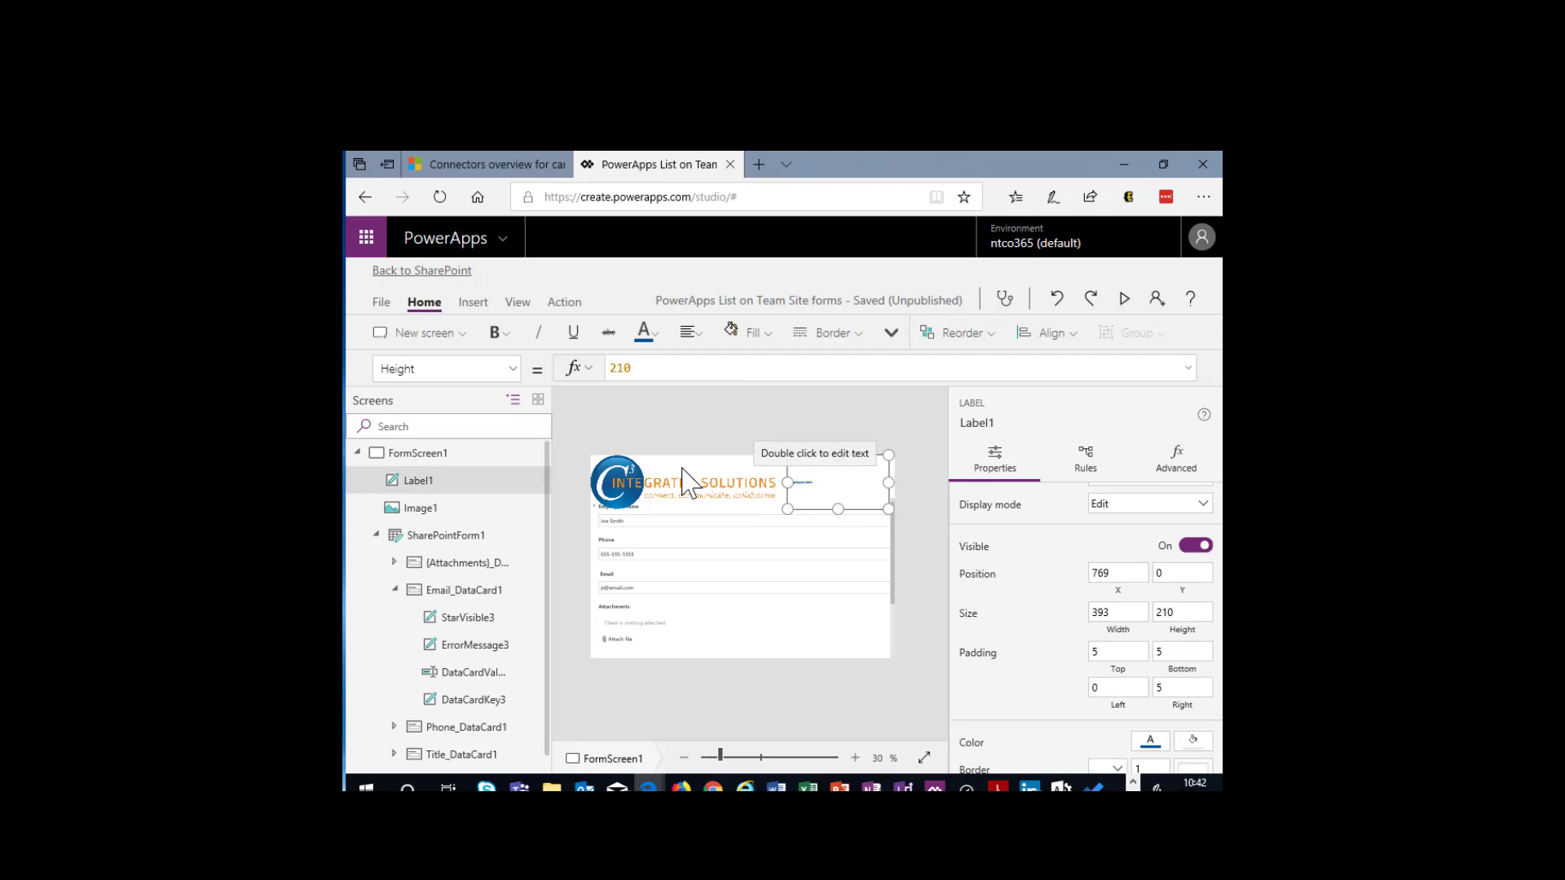
pyautogui.click(513, 369)
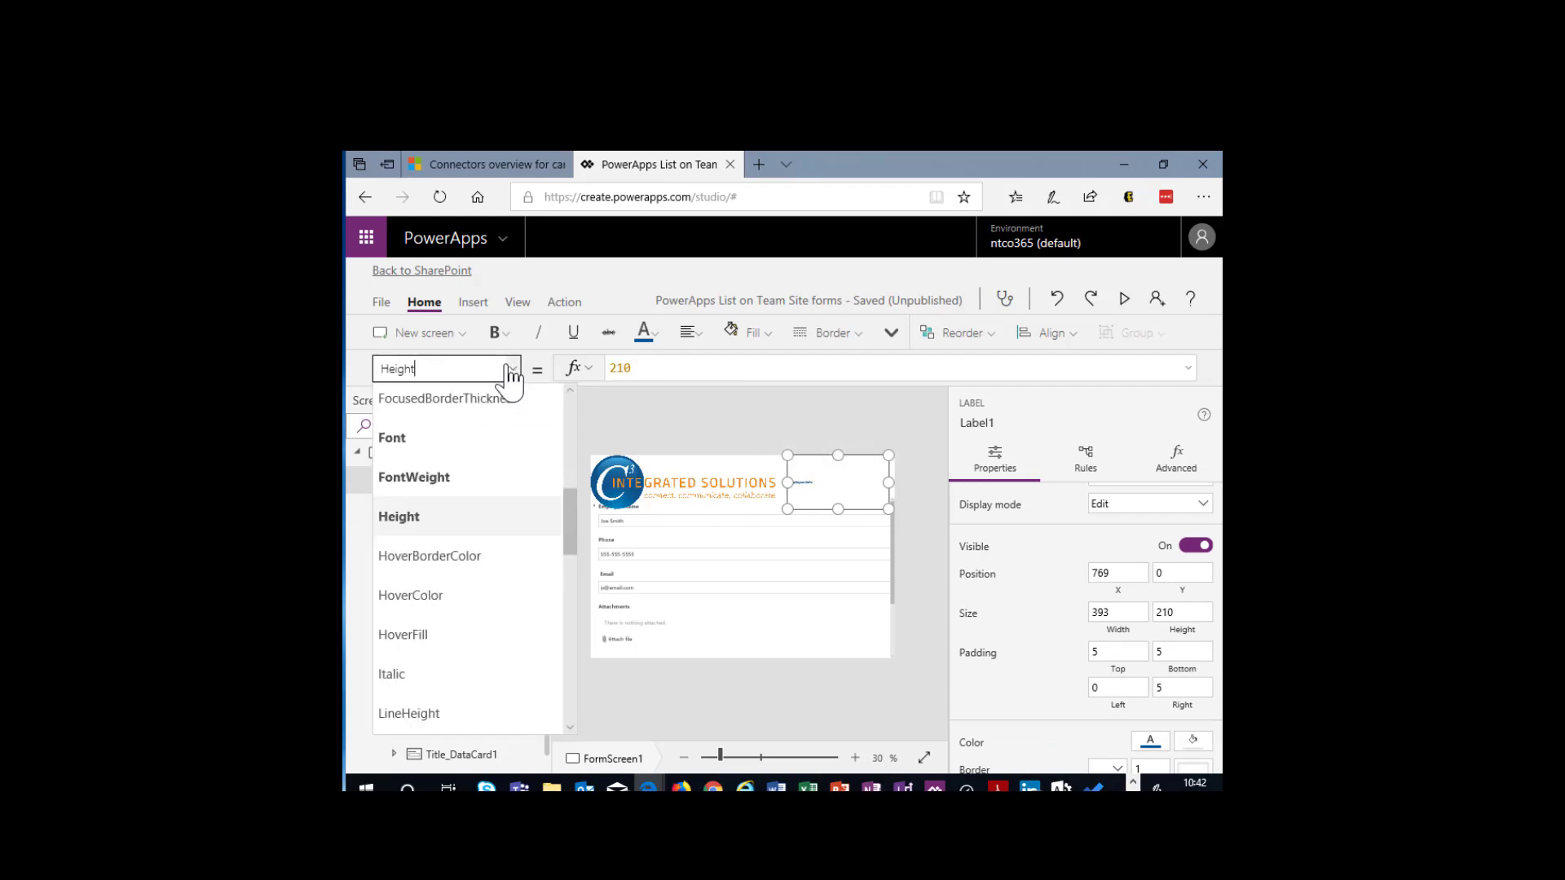
pyautogui.scroll(-4, 458, 522)
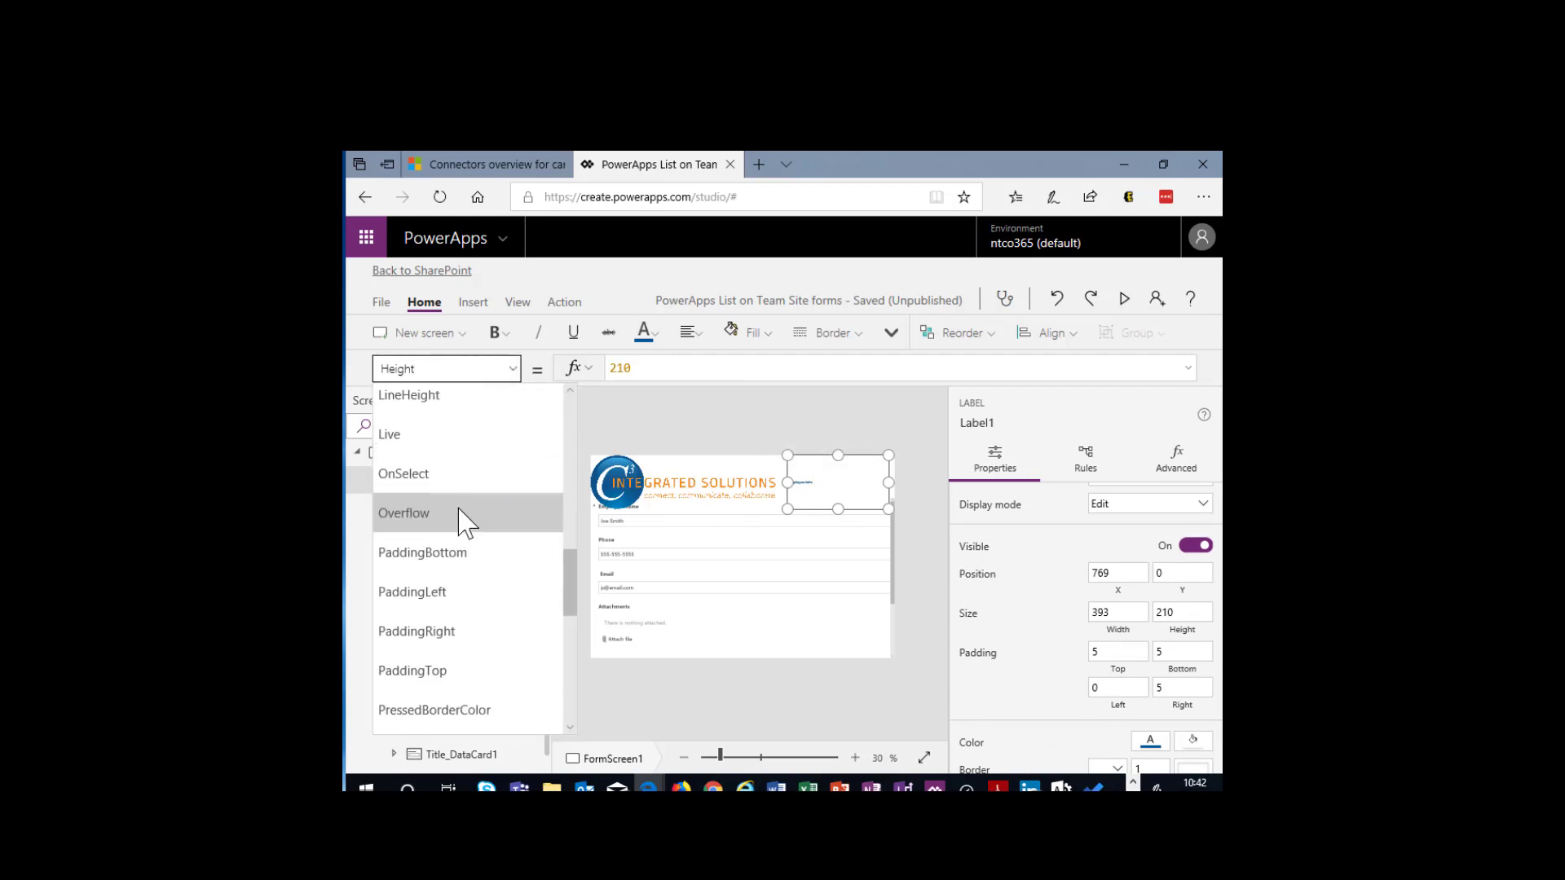
pyautogui.scroll(-5, 460, 522)
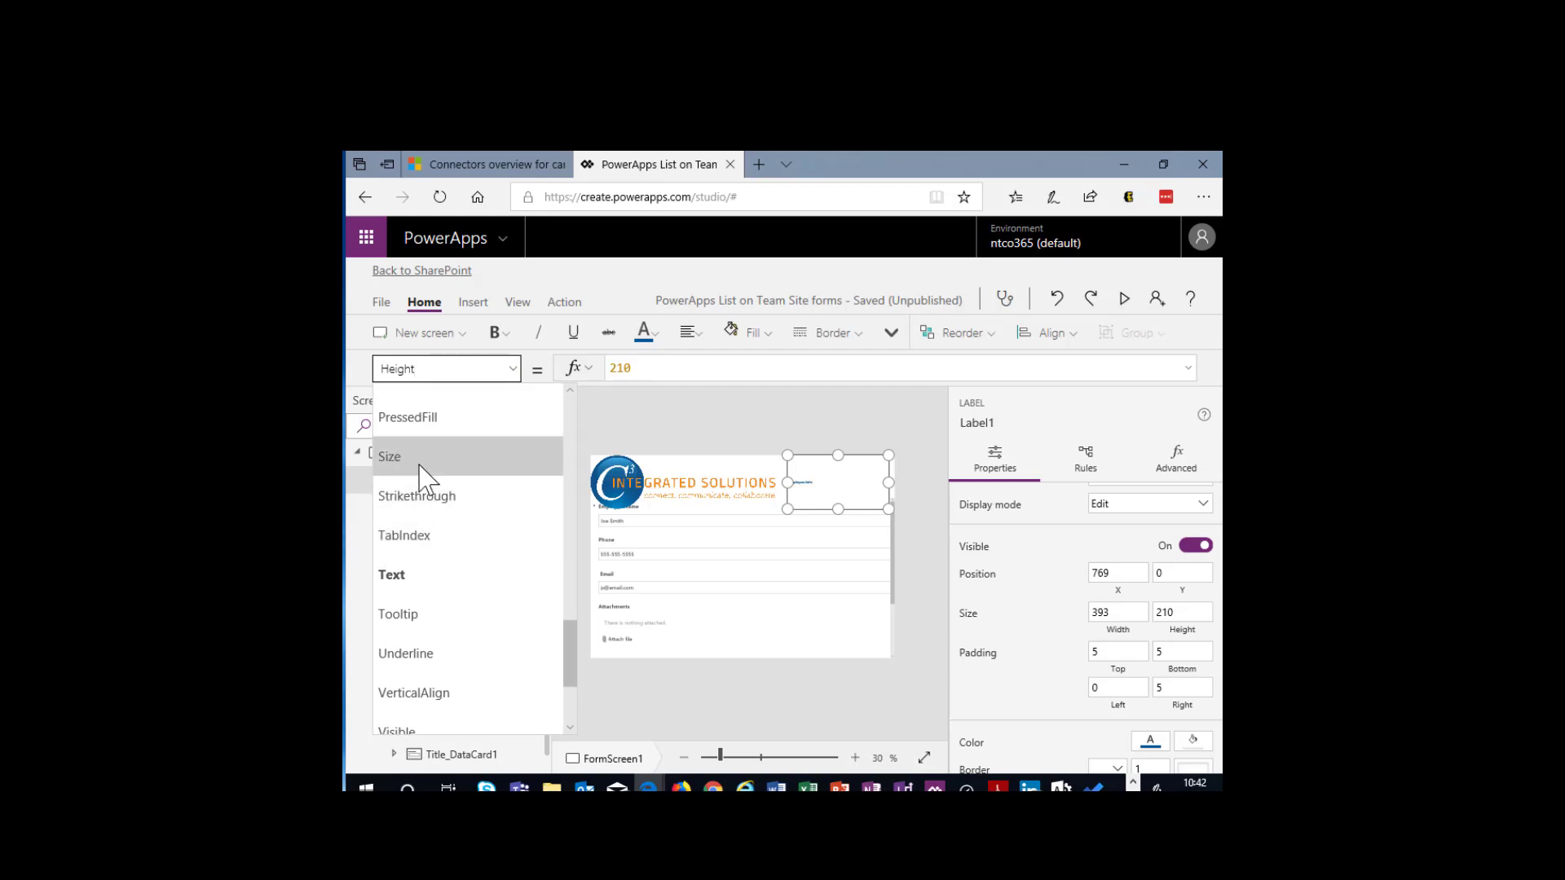
pyautogui.click(419, 457)
pyautogui.moveTo(674, 368); pyautogui.dragTo(611, 371)
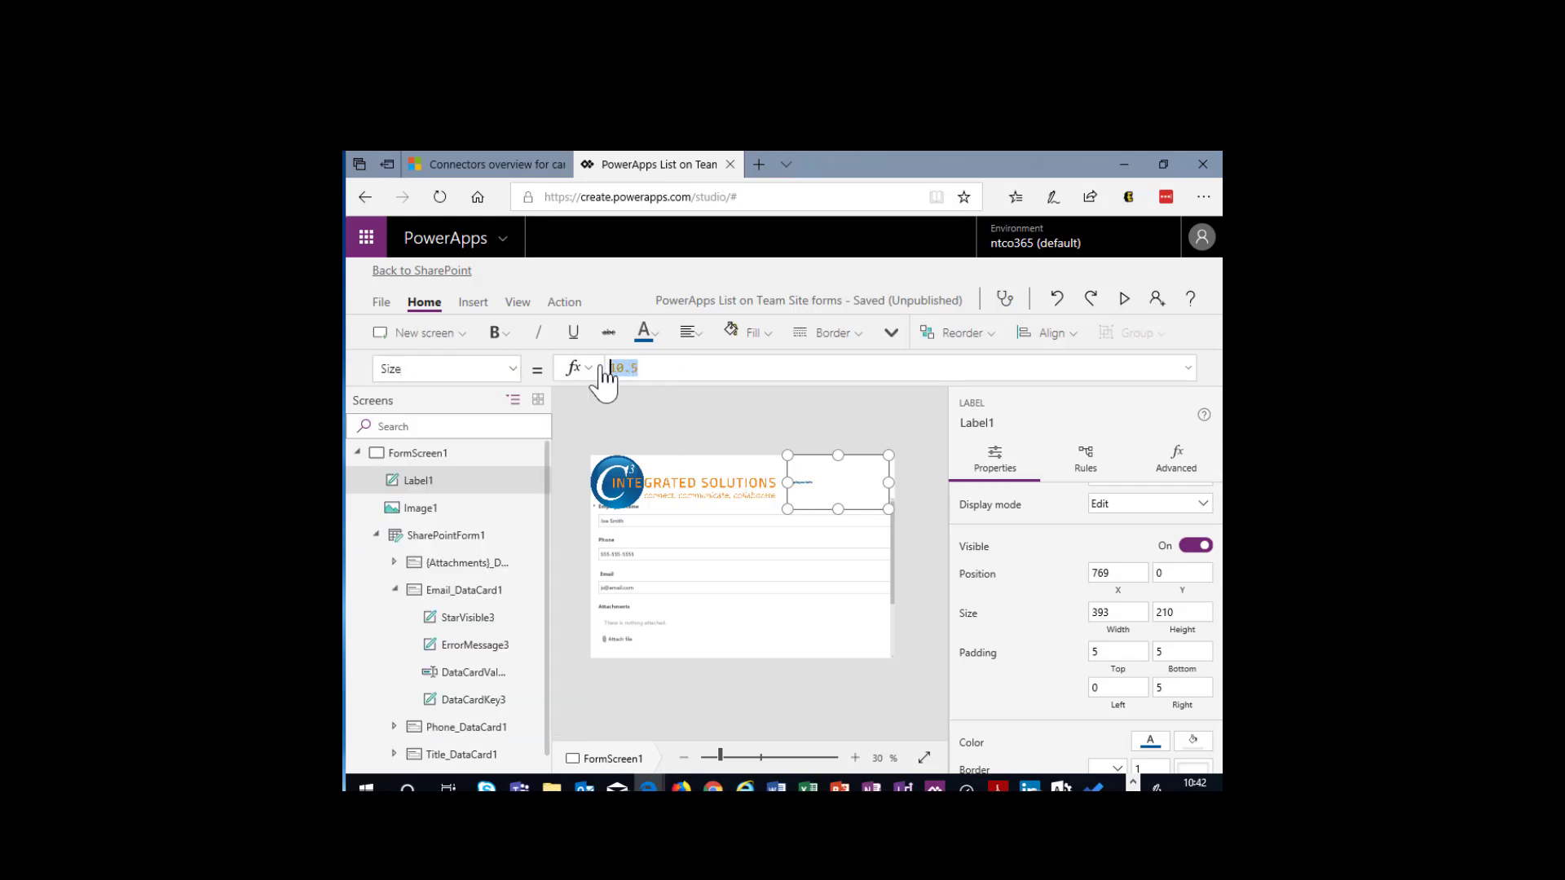
pyautogui.write('17')
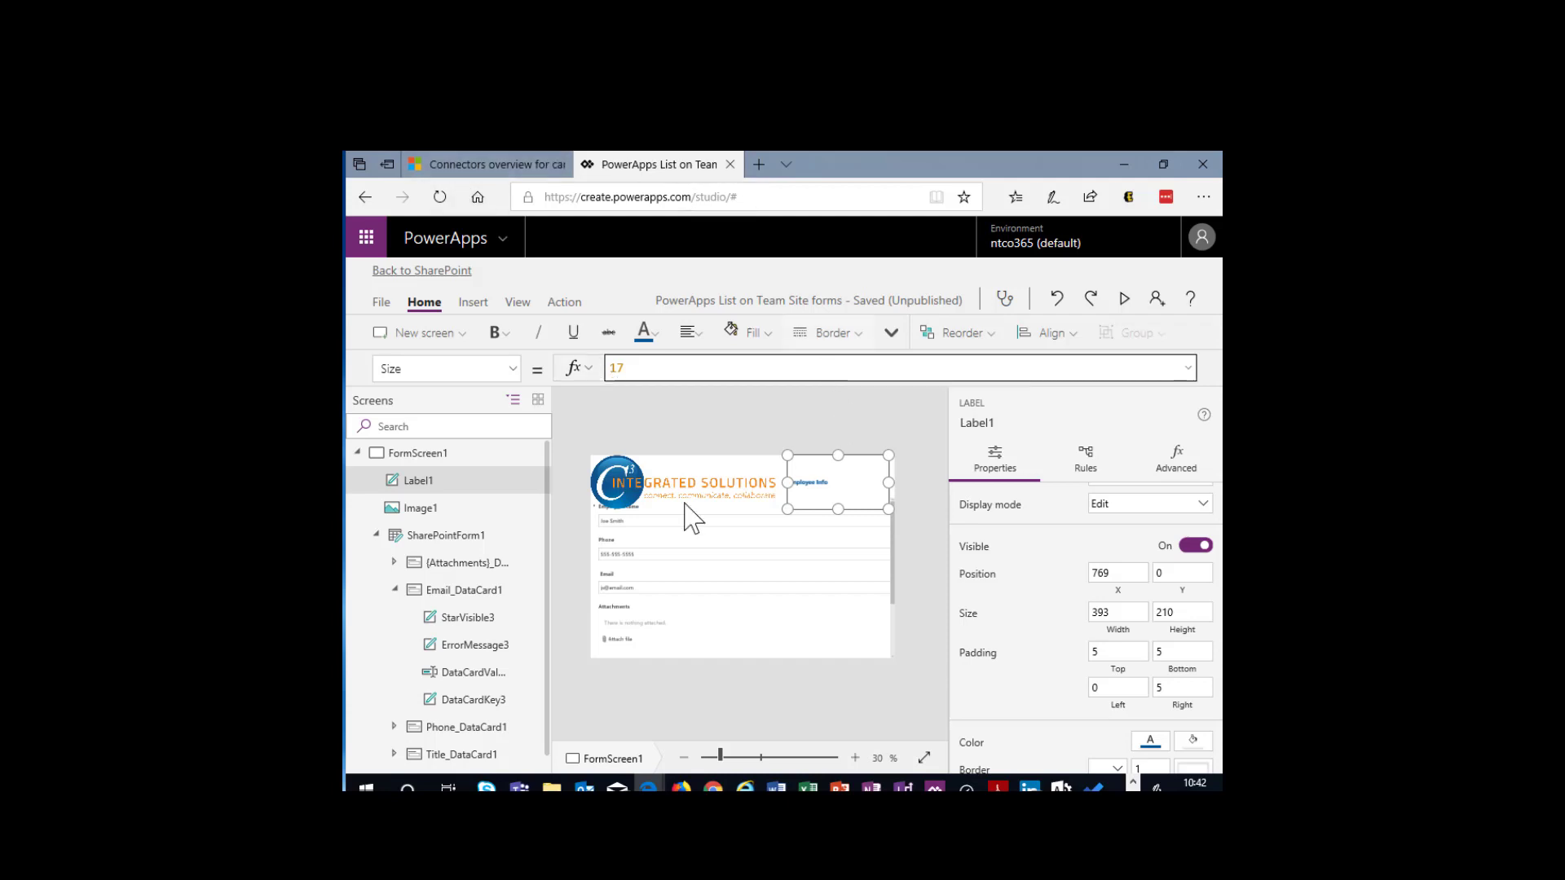
# - Lower the top edge of SharePointForm1 to about Y position 226 so it sits below the logo
pyautogui.click(662, 545)
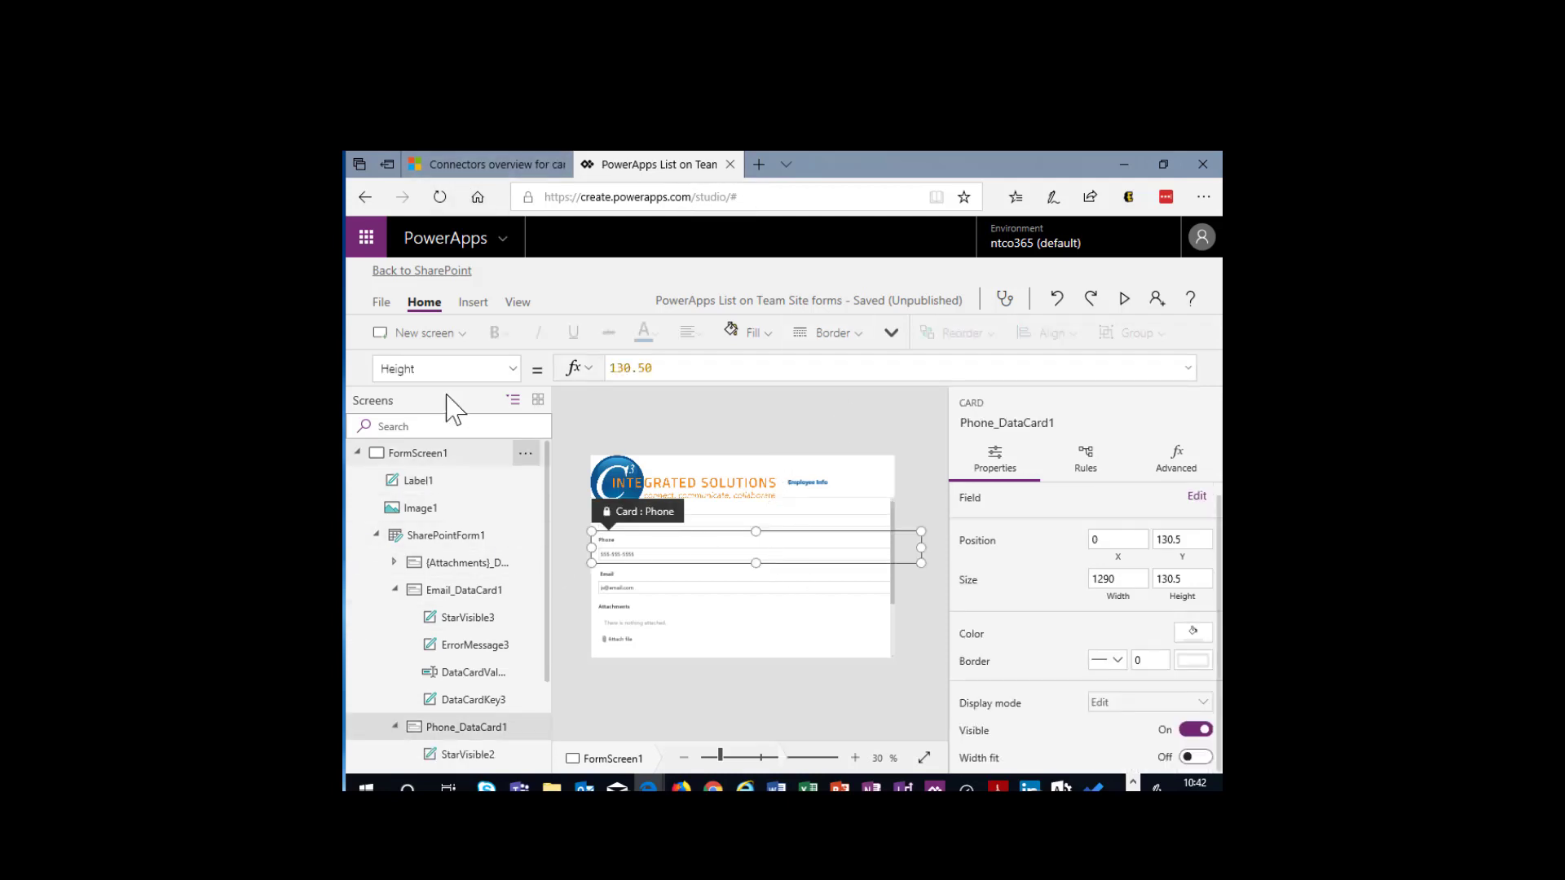
pyautogui.click(417, 453)
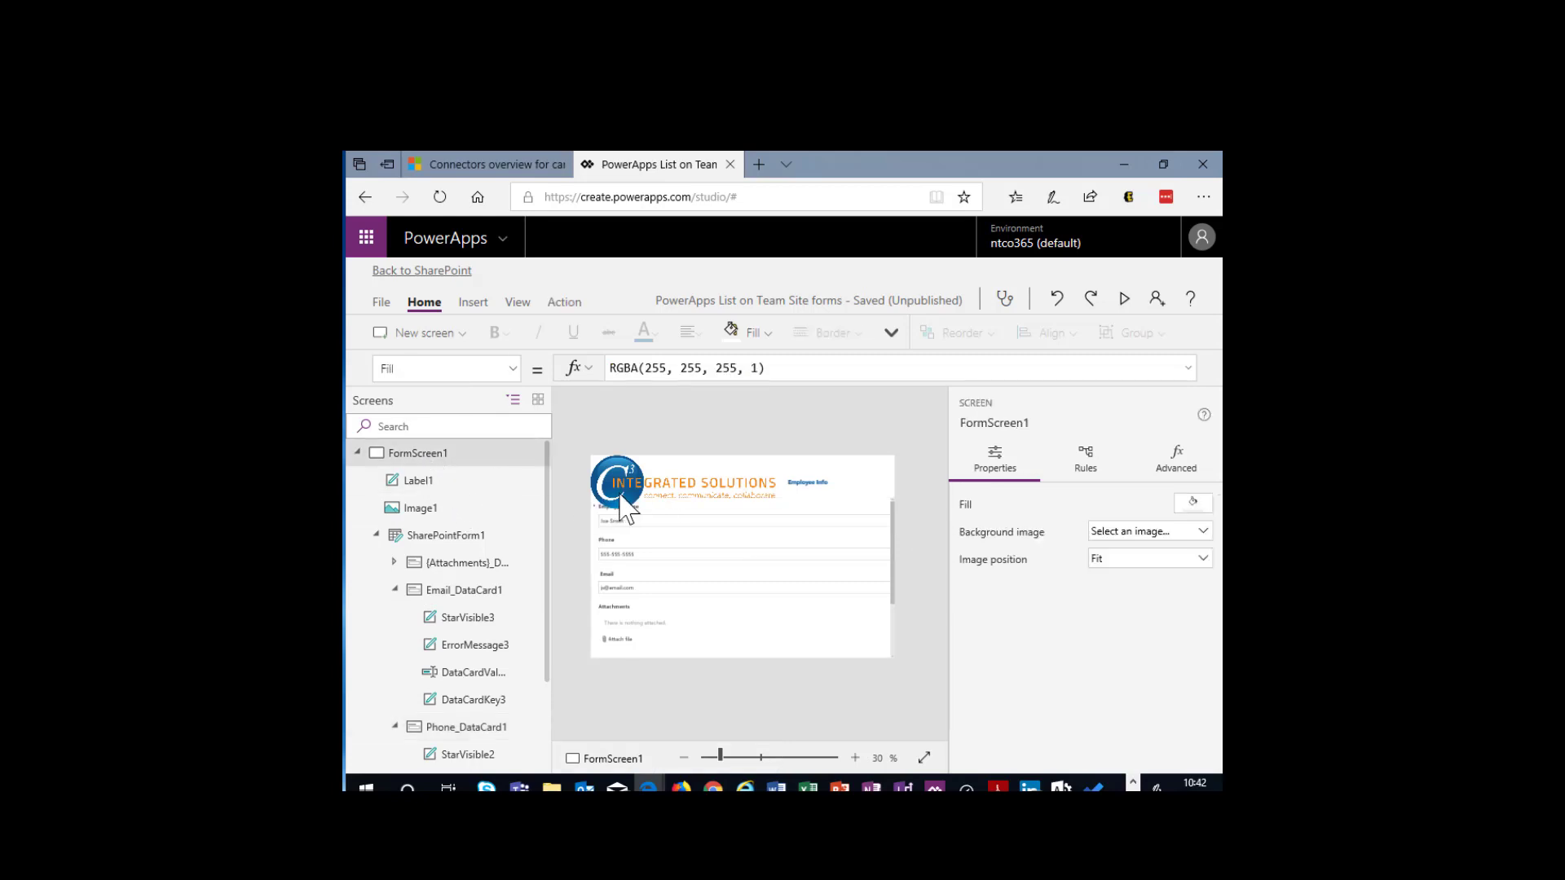
pyautogui.click(441, 535)
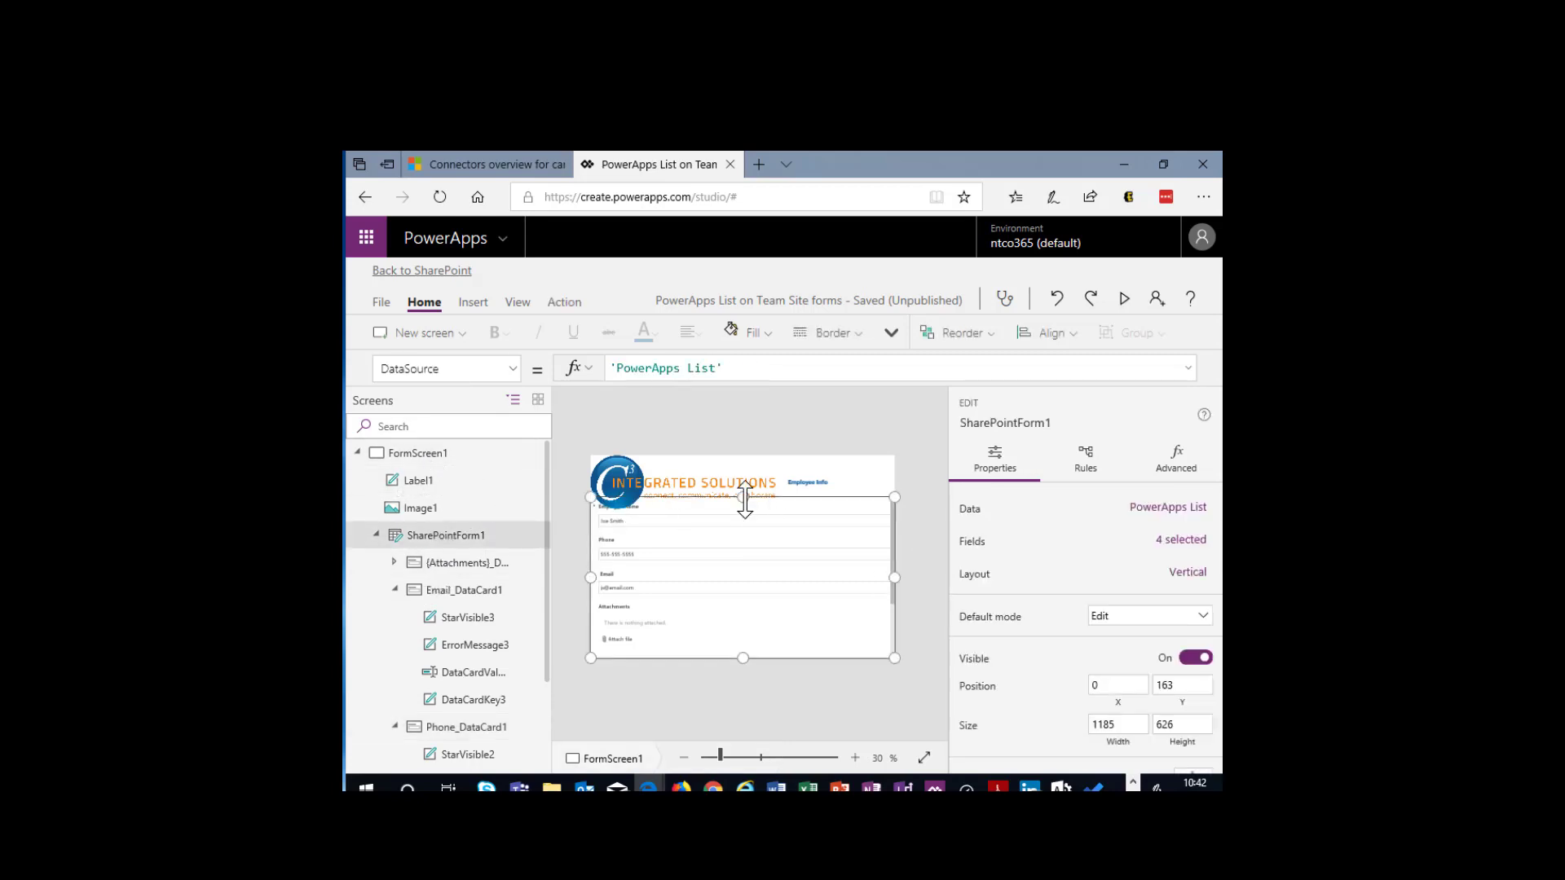
pyautogui.moveTo(741, 498); pyautogui.dragTo(742, 513)
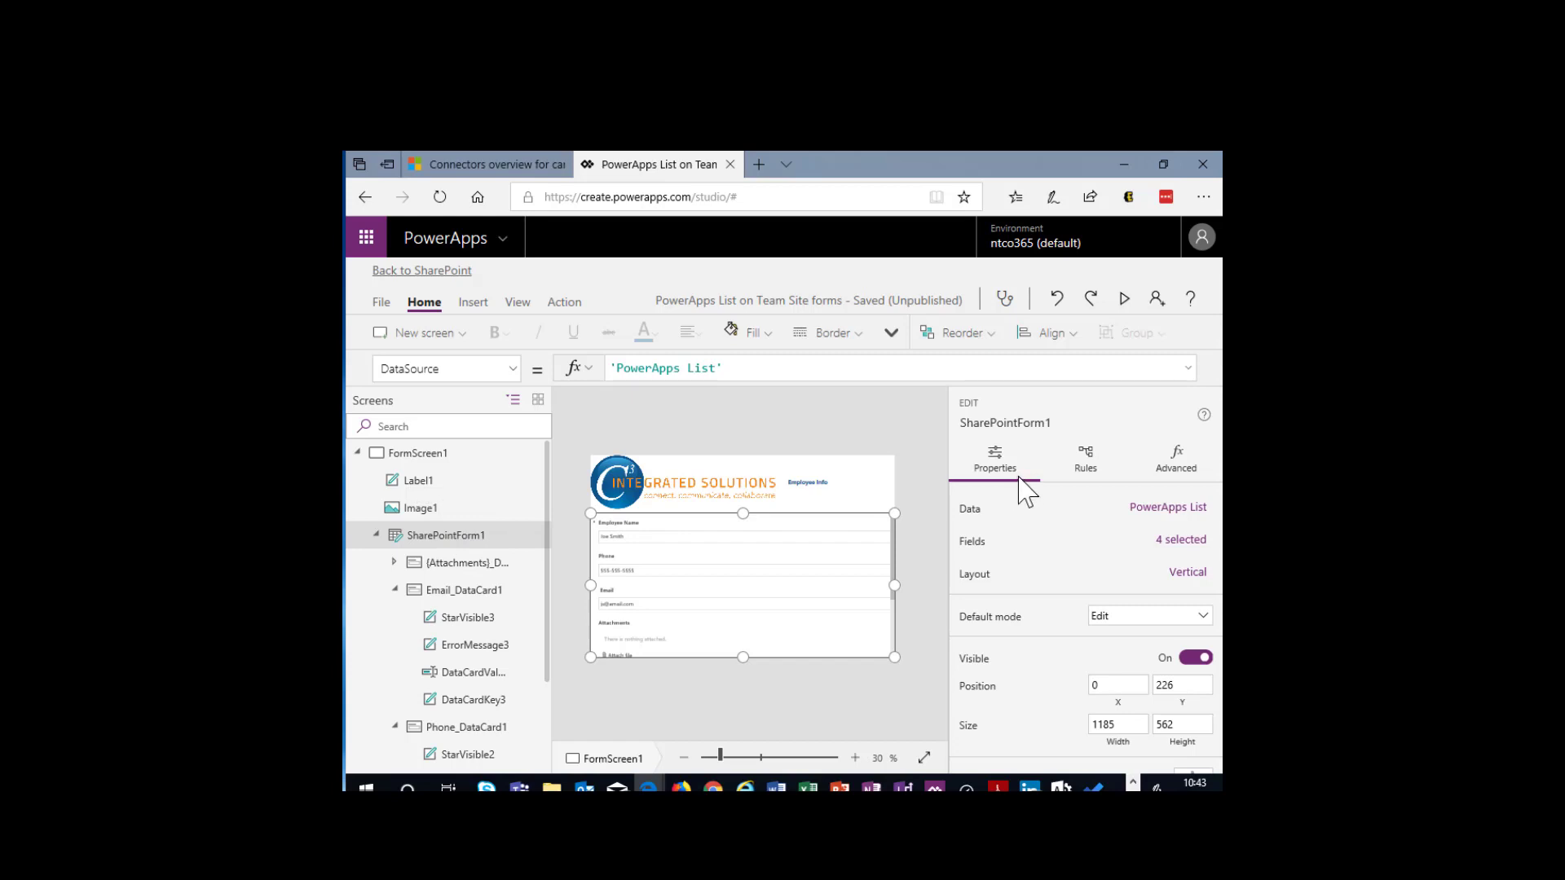
# - Remove the Attachments field from the data fields of SharePointForm1
pyautogui.click(1151, 511)
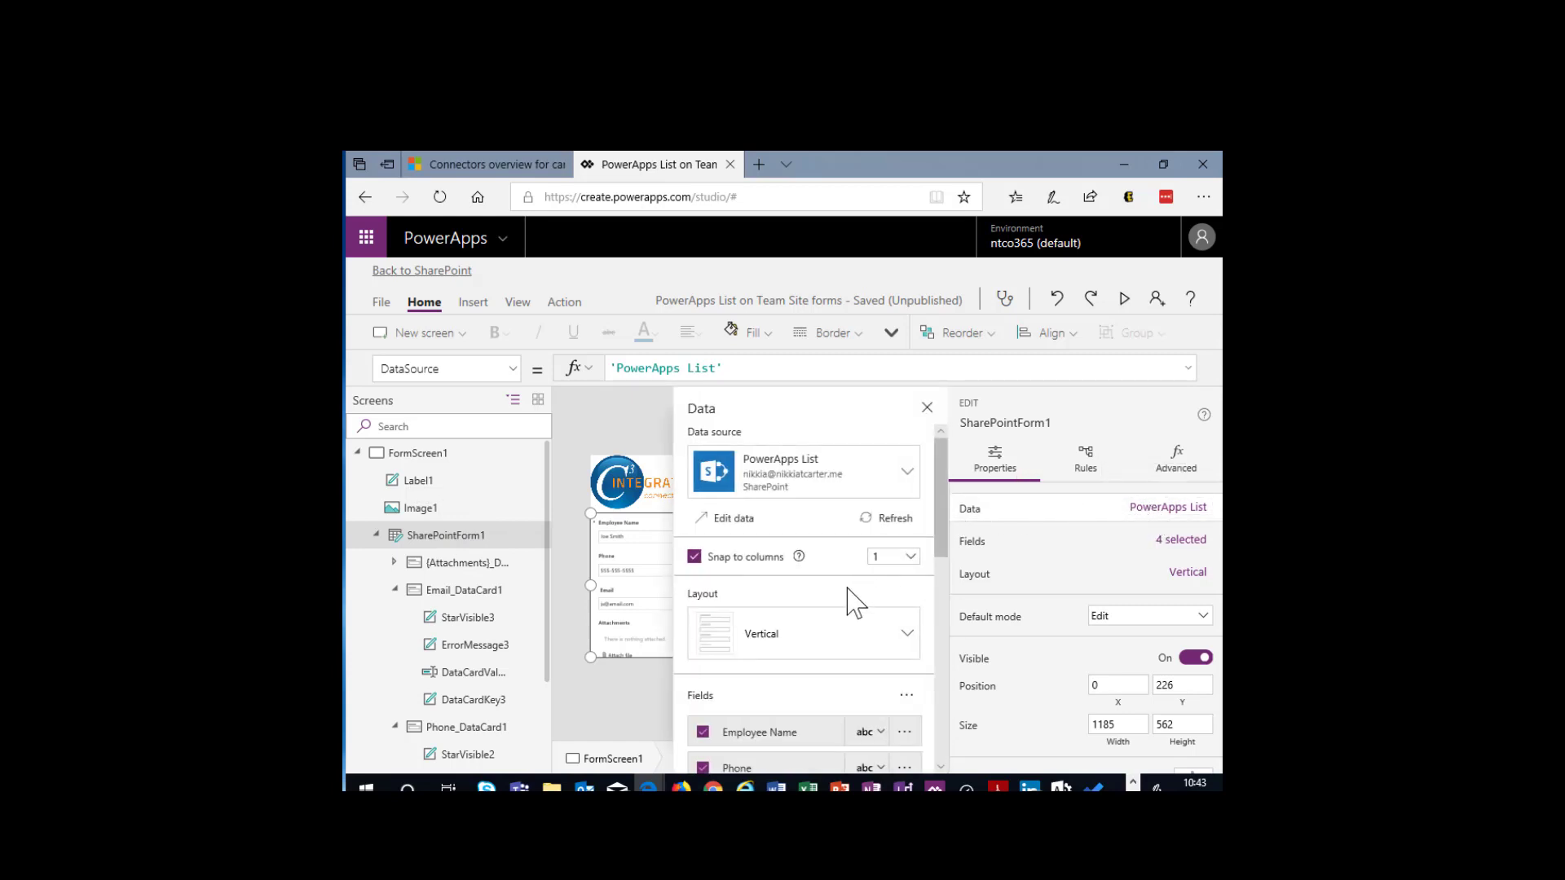
pyautogui.scroll(-4, 843, 628)
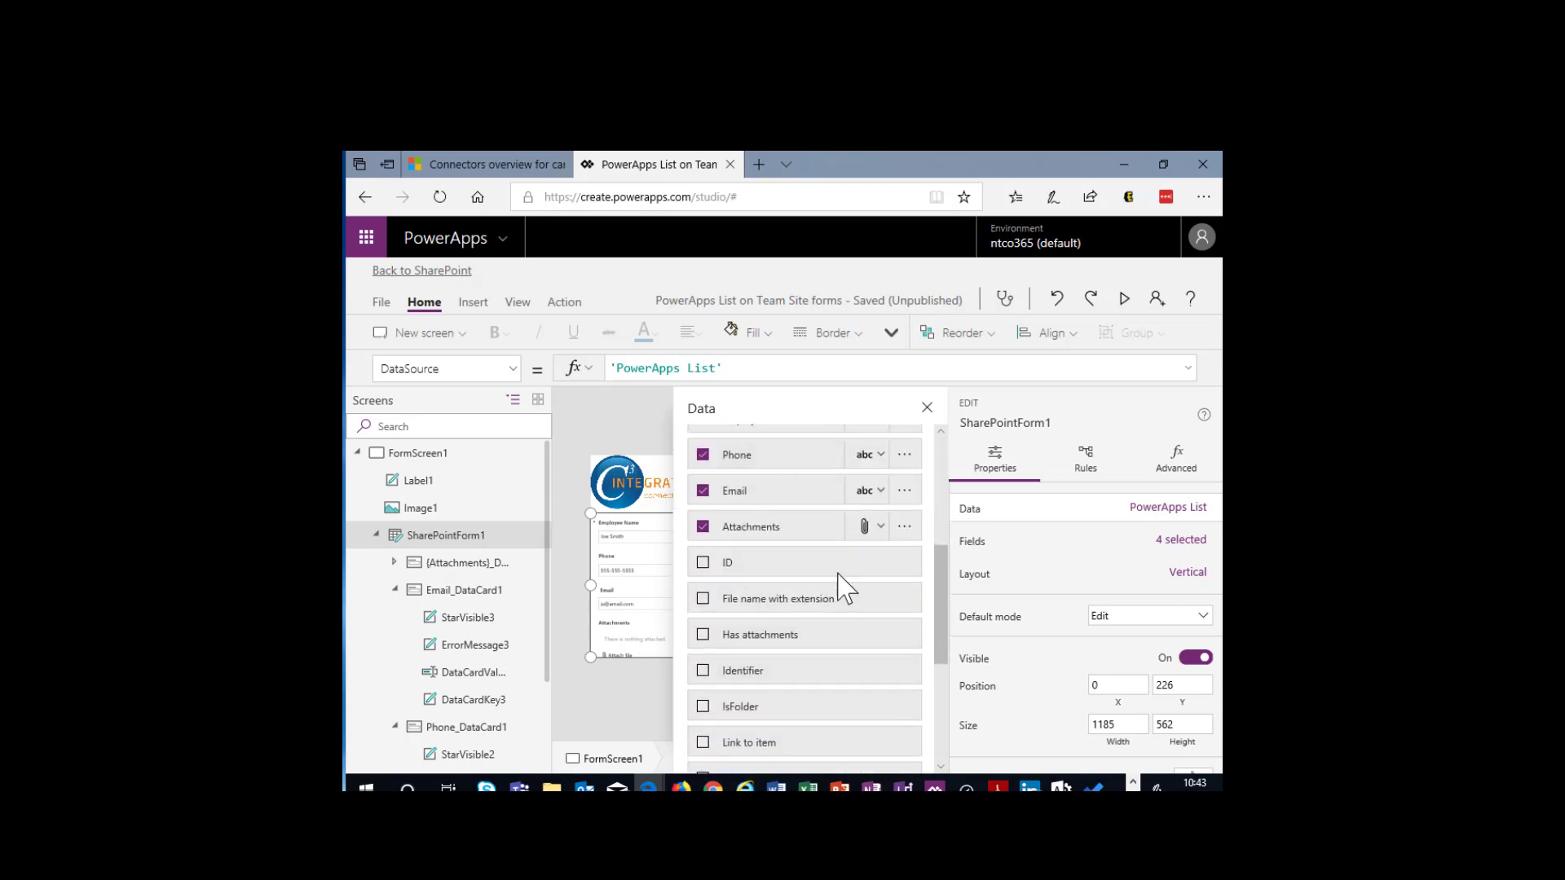
pyautogui.click(702, 526)
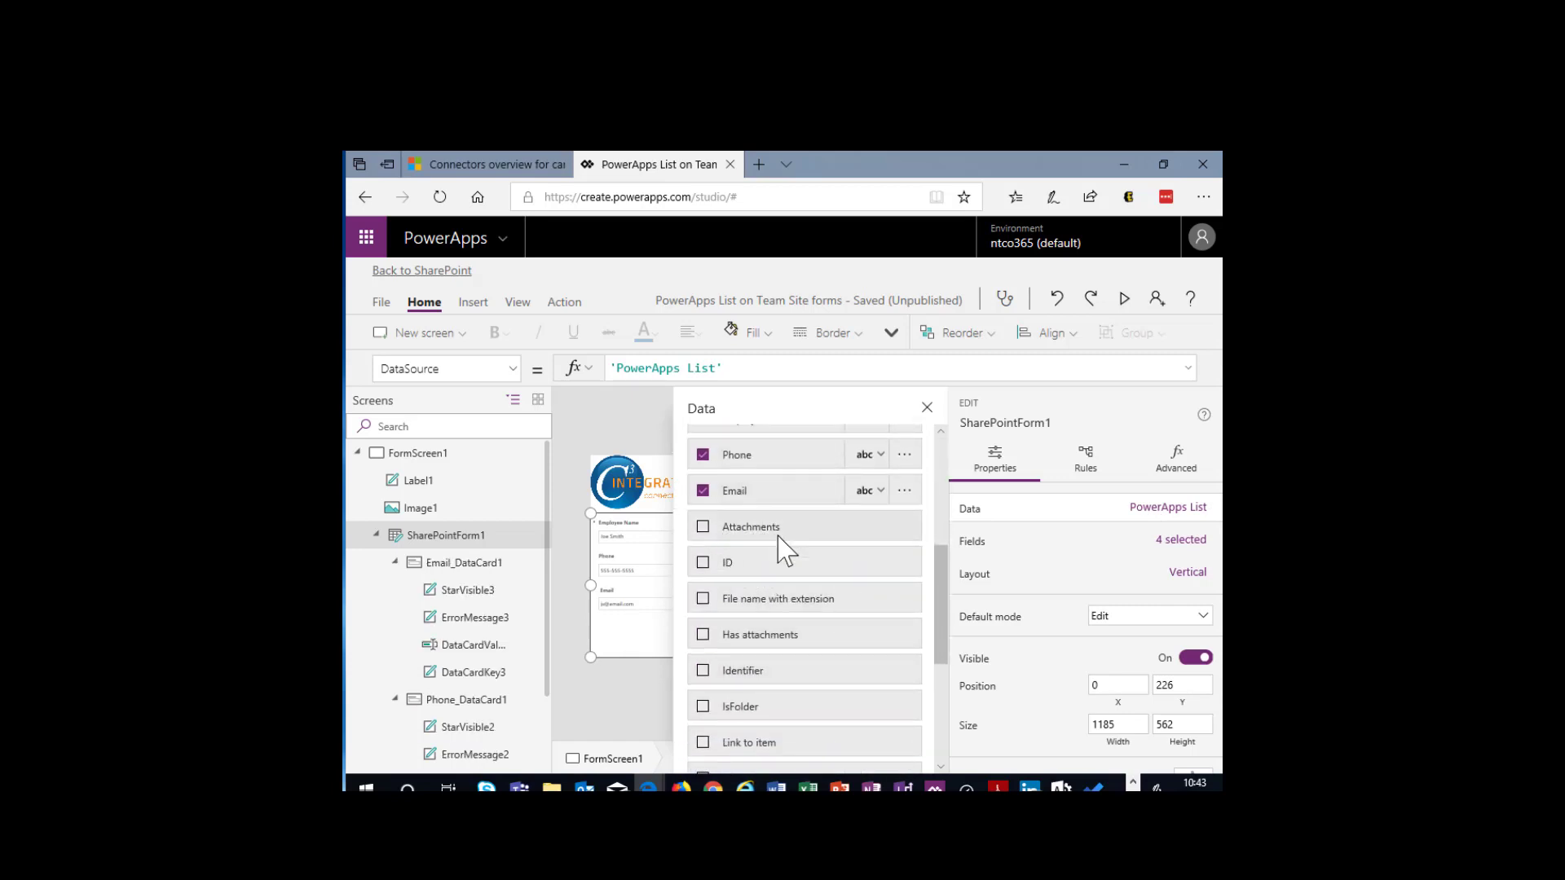
# - Review the available form layouts and the snap-to-columns choices in the data settings of SharePointForm1
pyautogui.scroll(5, 820, 586)
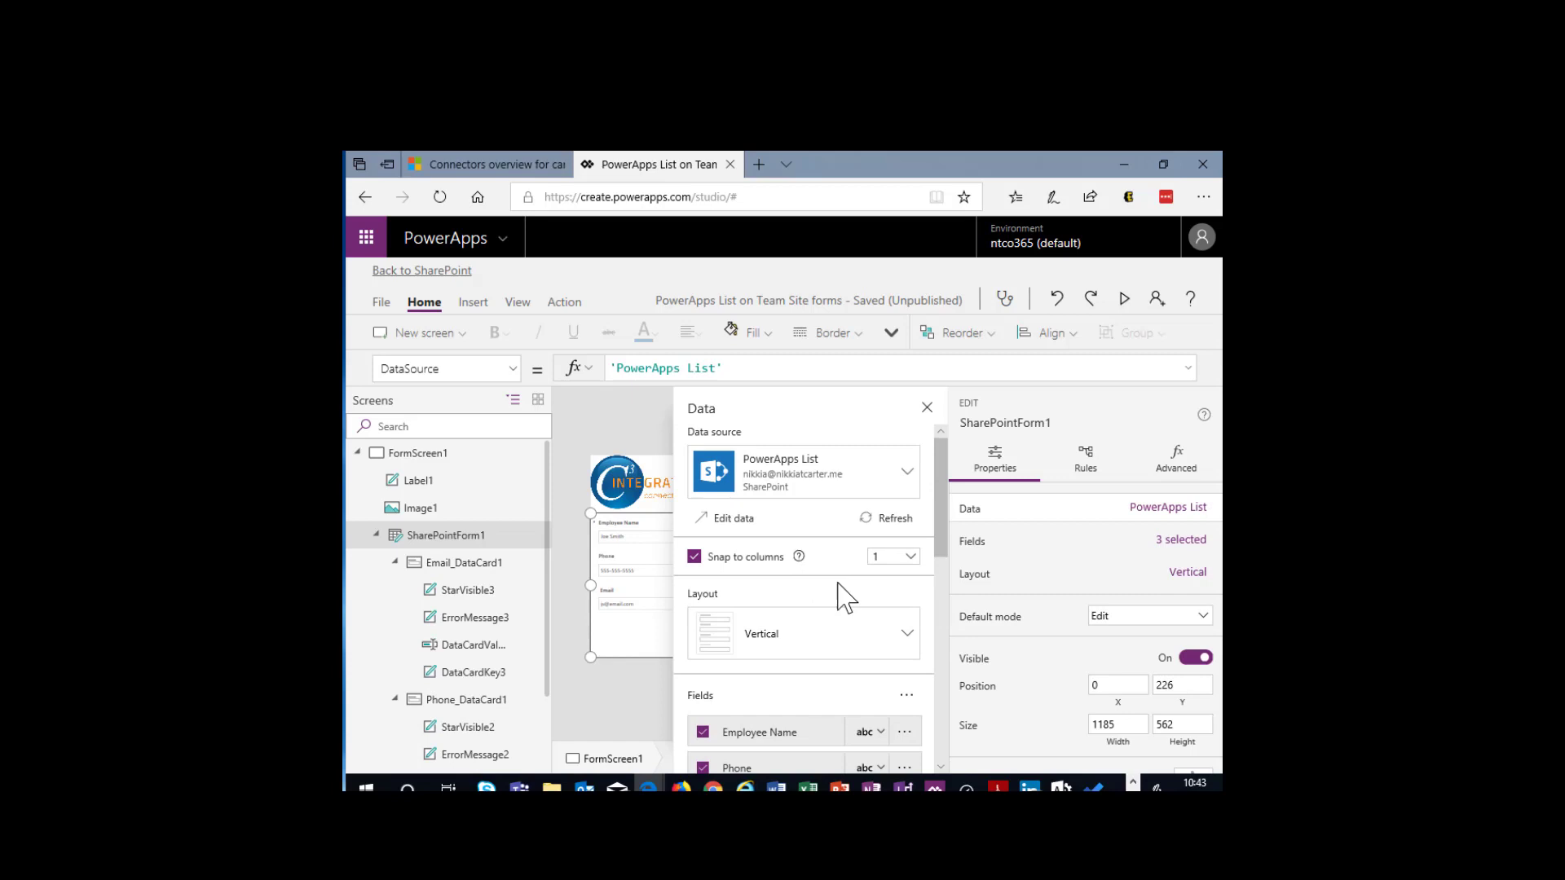
pyautogui.click(910, 637)
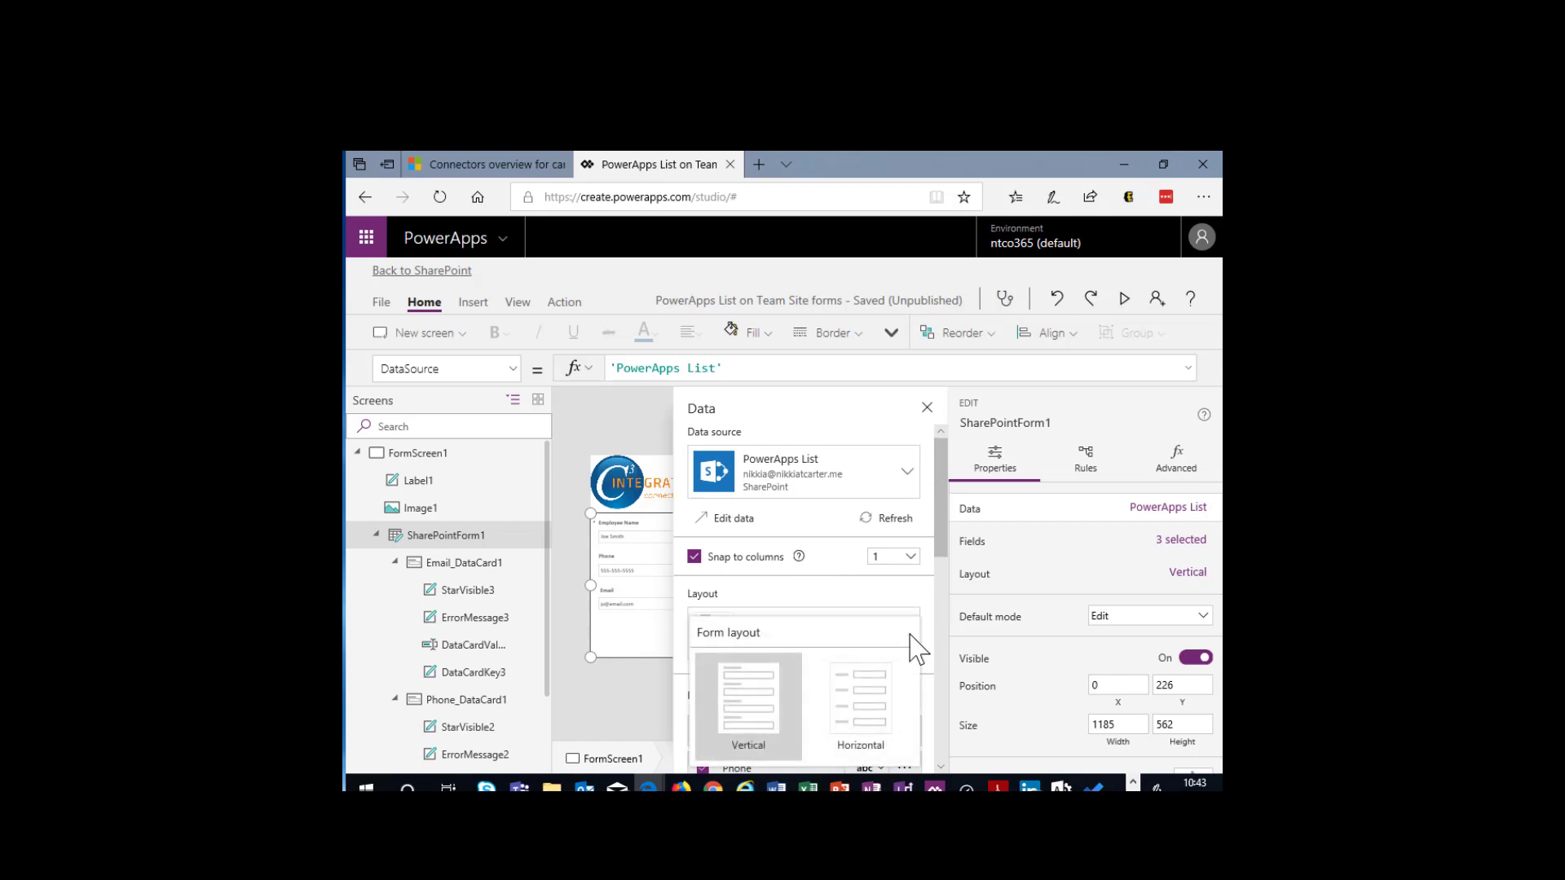
pyautogui.click(911, 561)
pyautogui.click(914, 561)
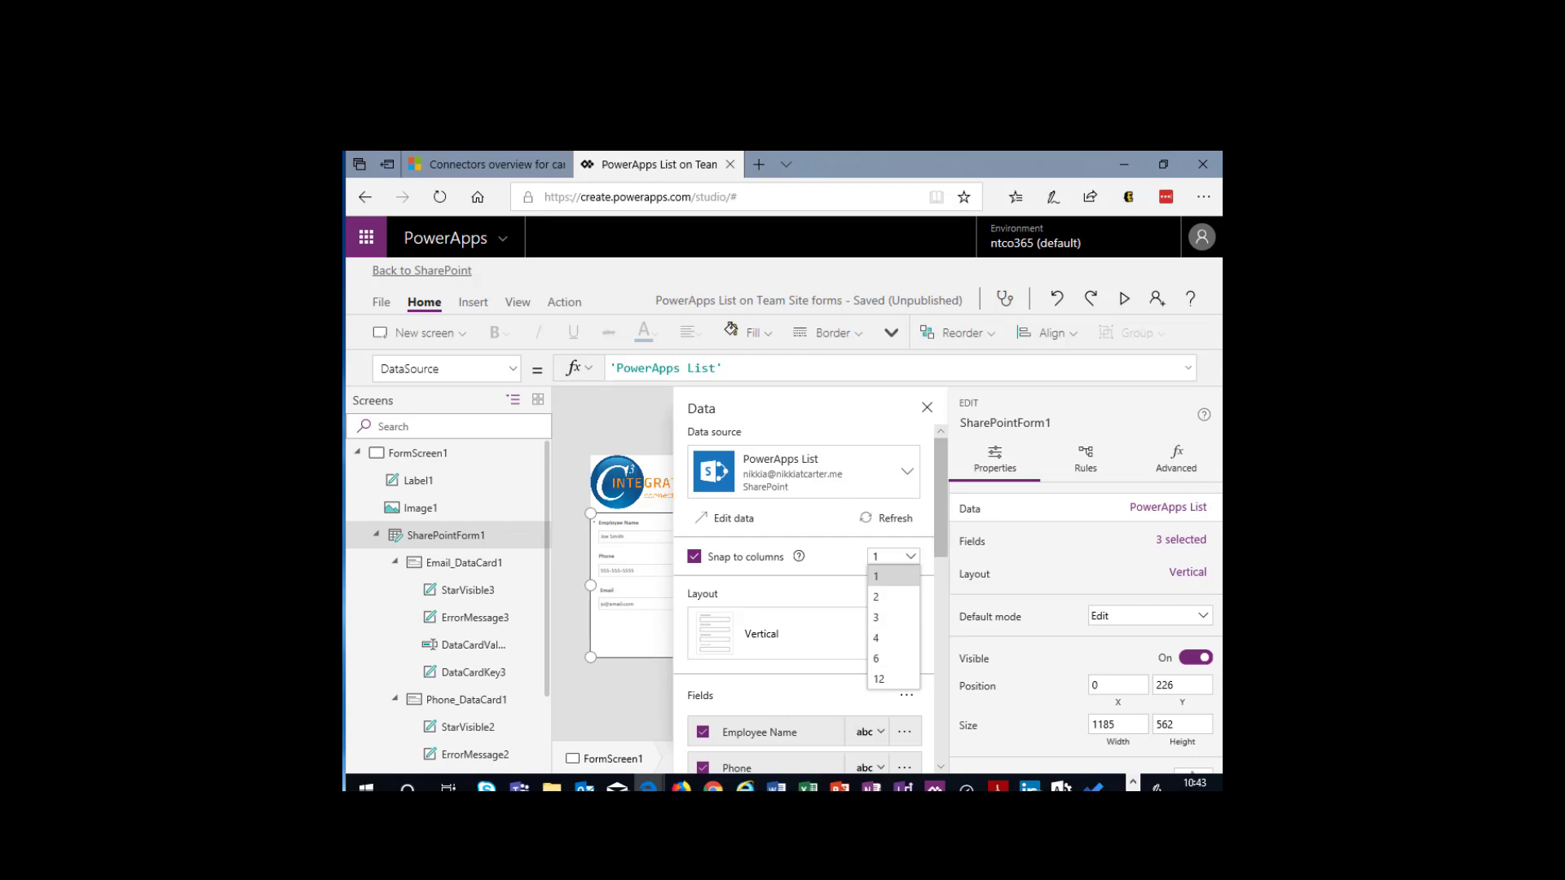
# - Save the customized PowerApps List form and publish it to SharePoint
pyautogui.click(381, 304)
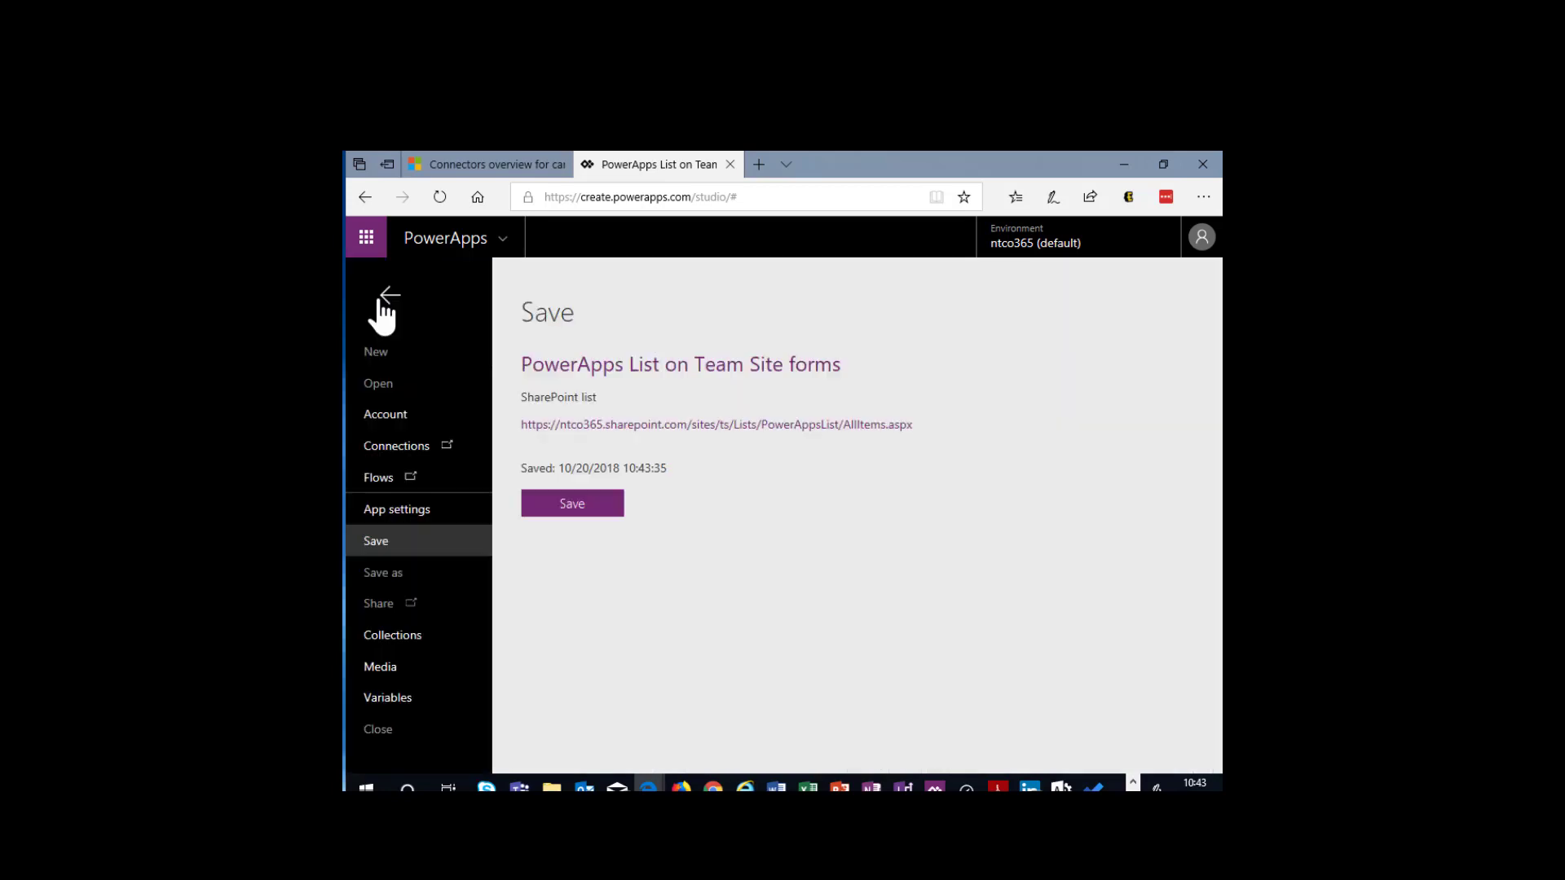
pyautogui.click(564, 509)
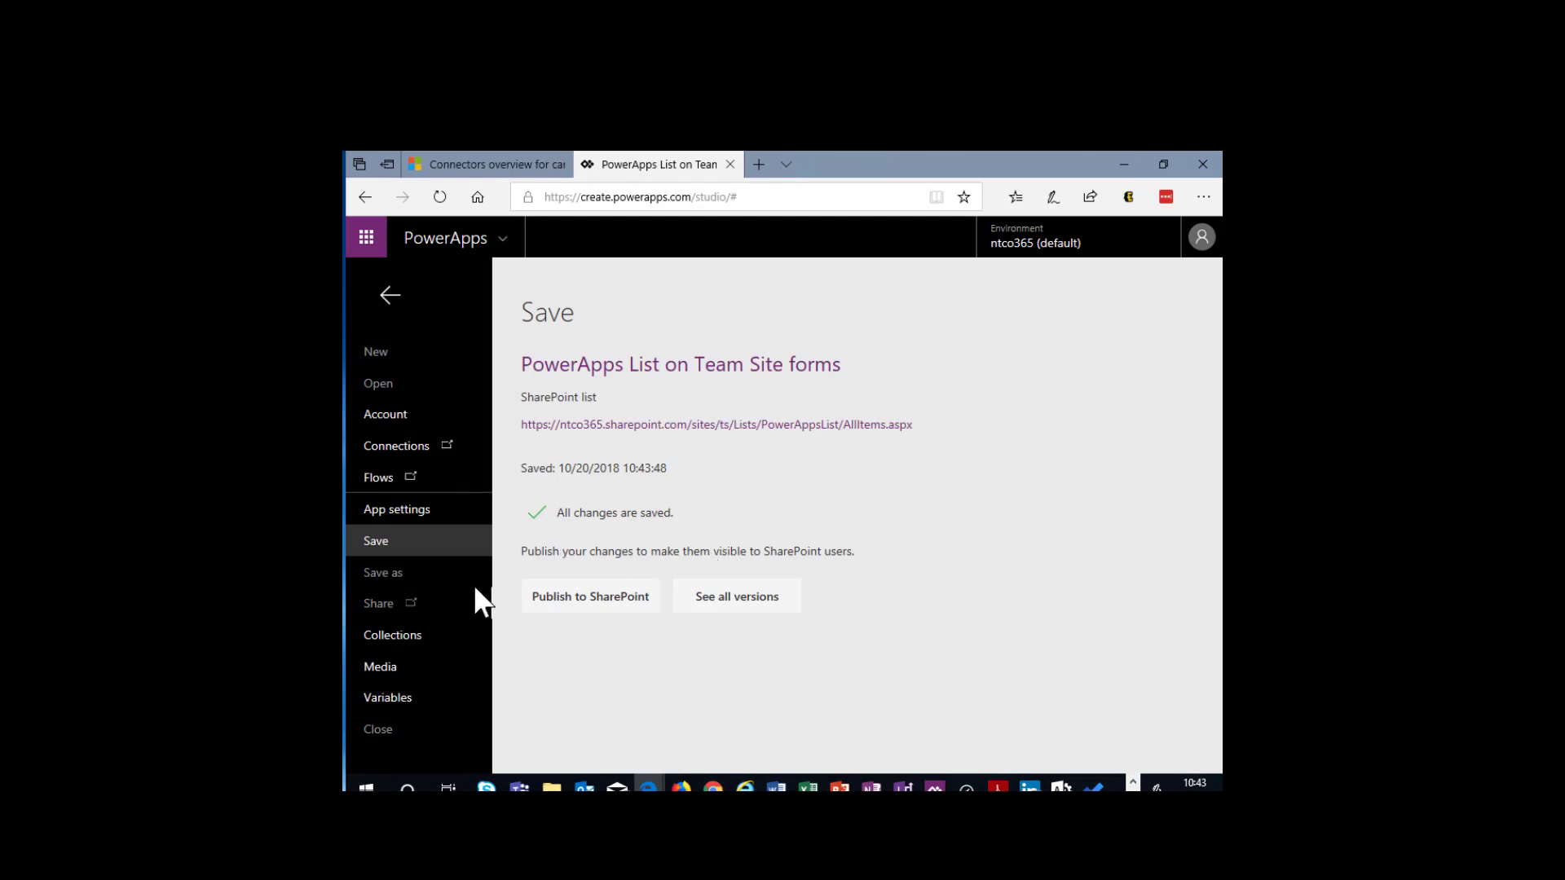
pyautogui.click(596, 603)
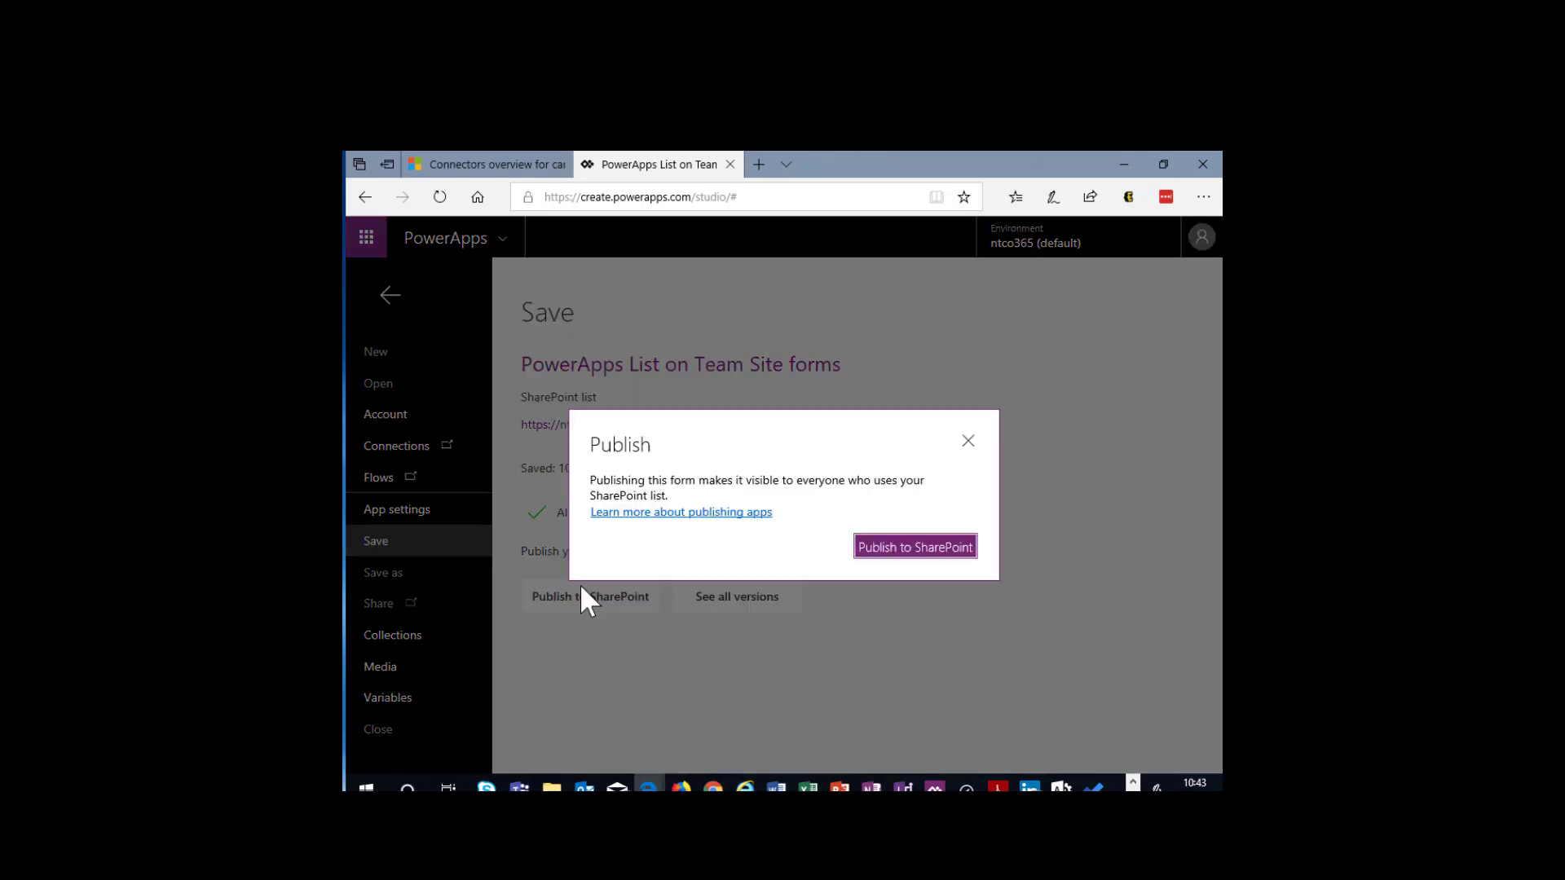
pyautogui.click(952, 547)
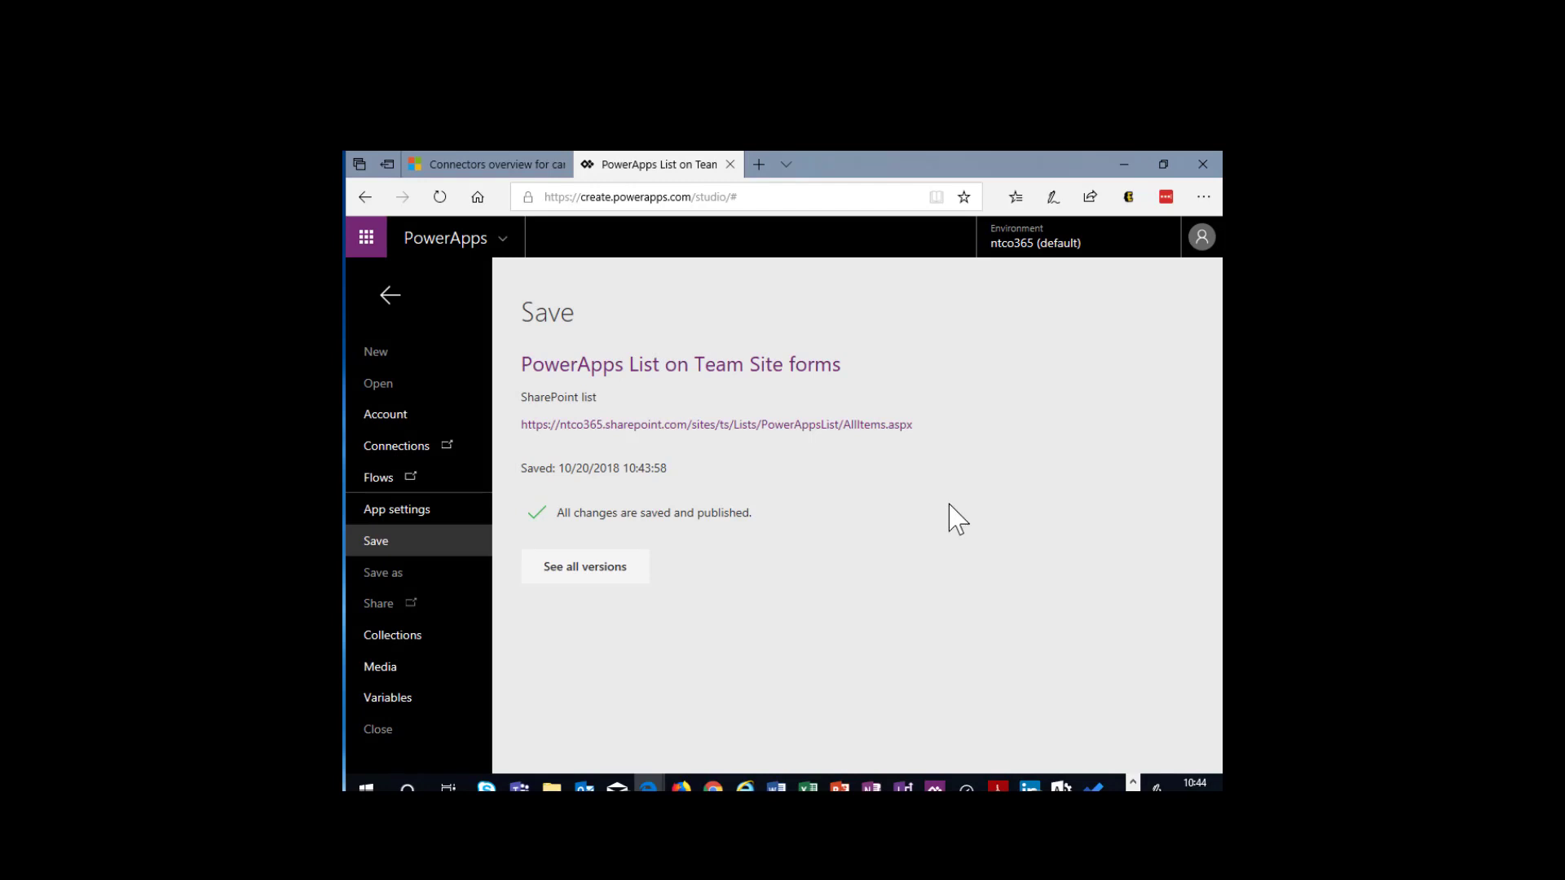
# - Open the SharePoint list that the published form belongs to
pyautogui.click(714, 426)
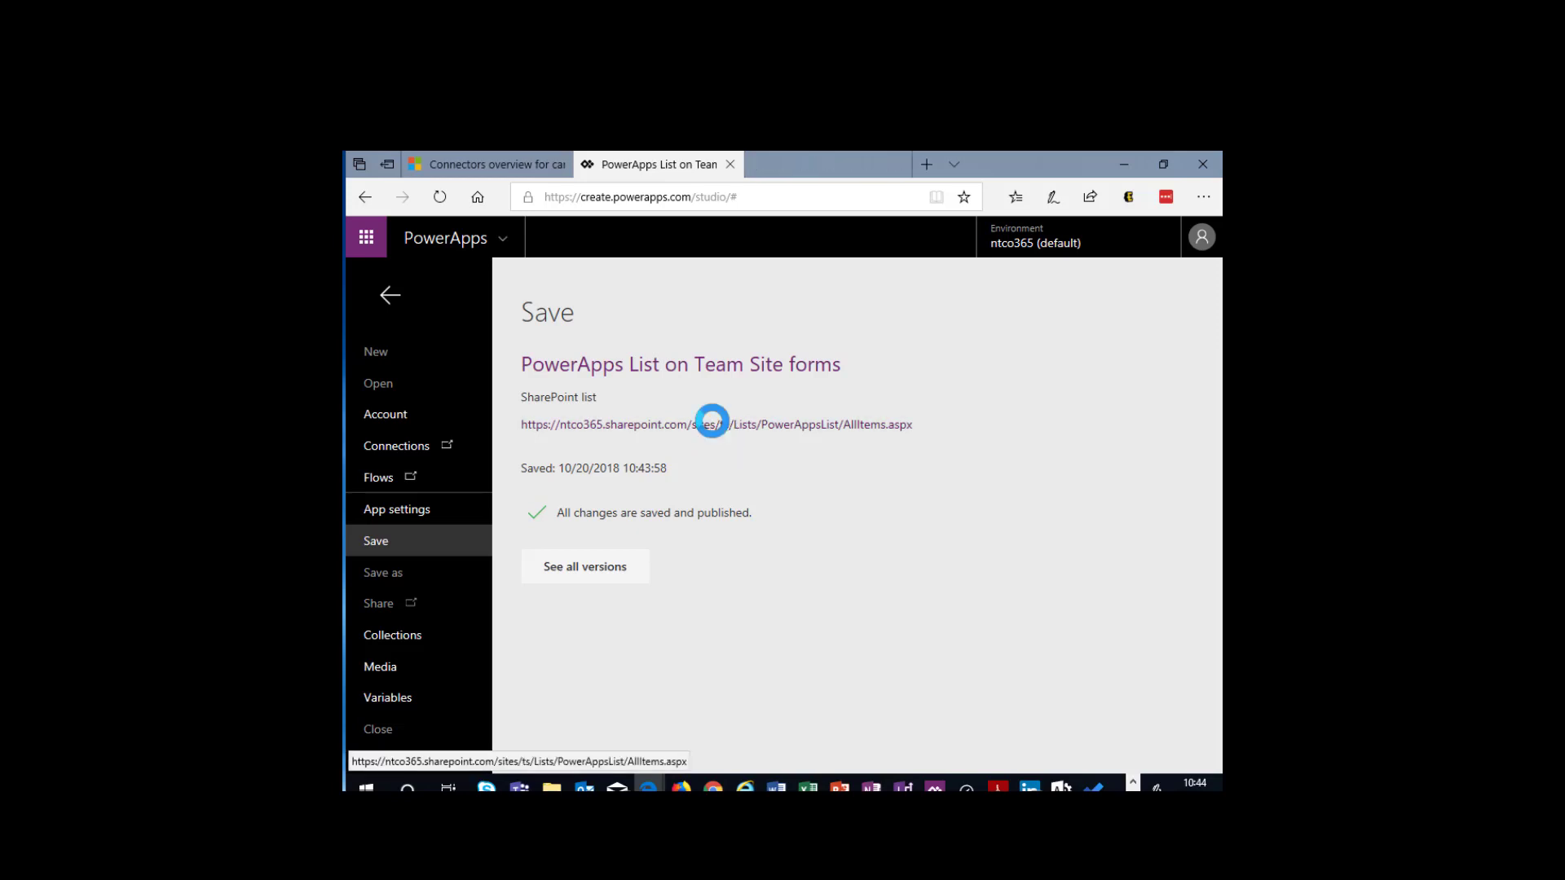
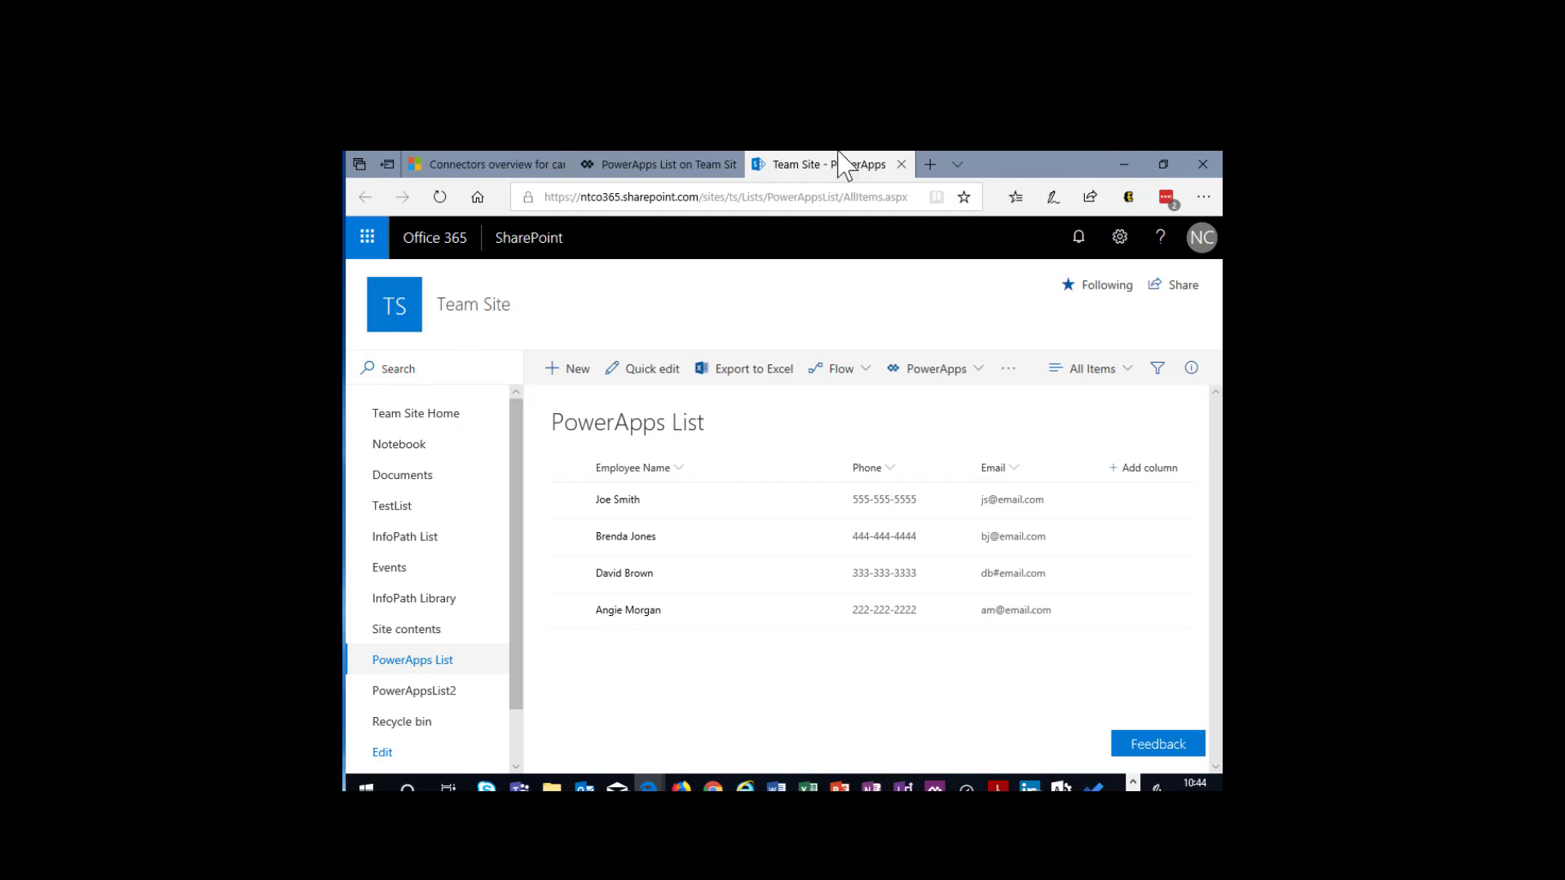
# - Preview the published form by starting a new item in PowerApps List, then cancel it without saving
pyautogui.click(564, 379)
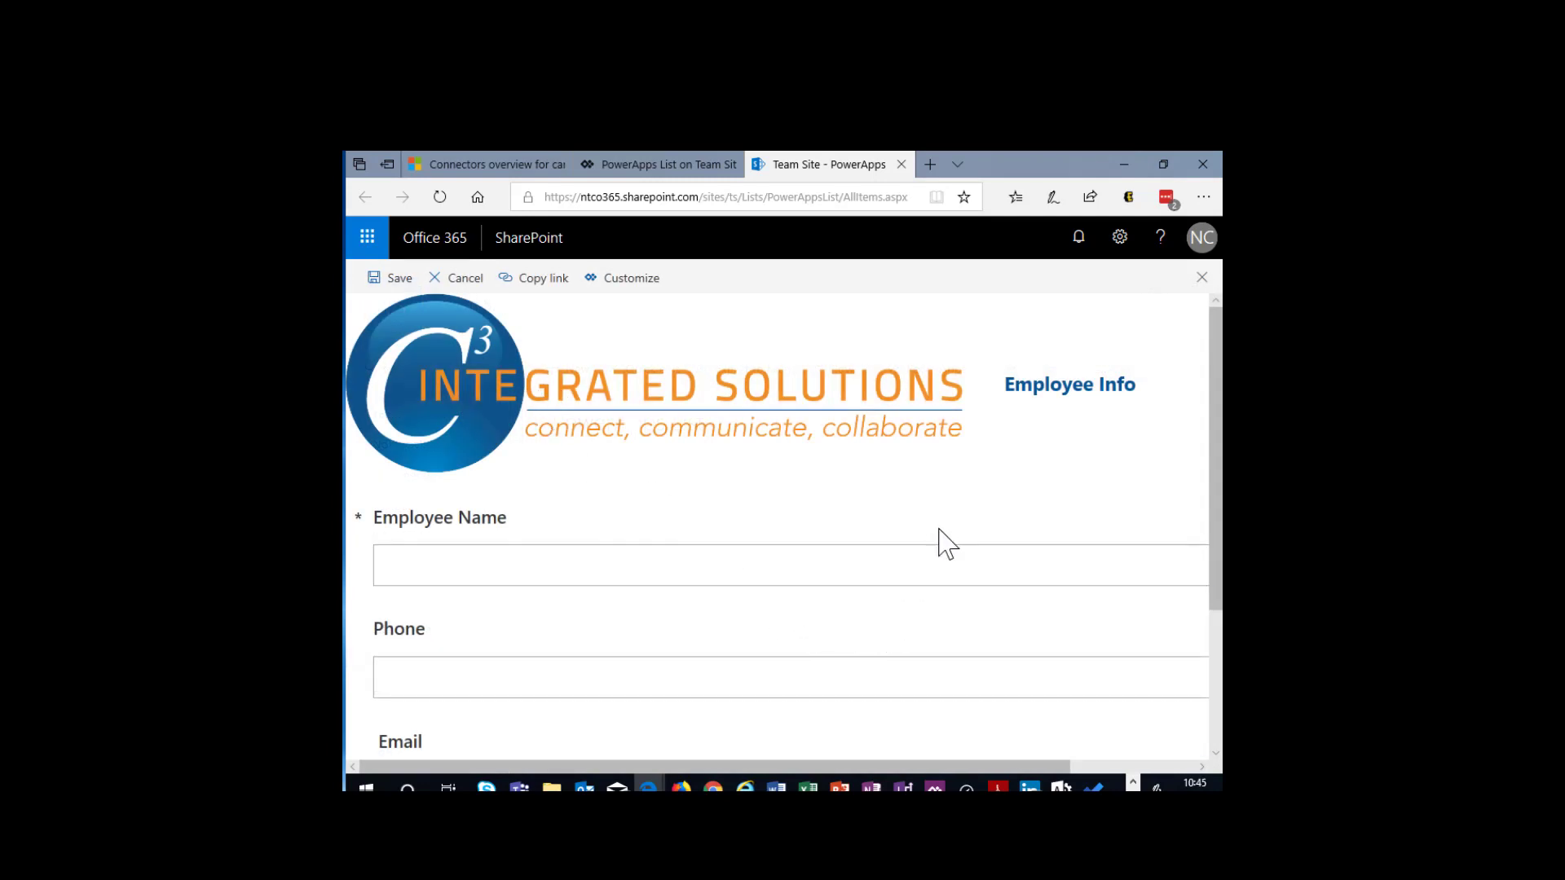
pyautogui.scroll(-2, 849, 530)
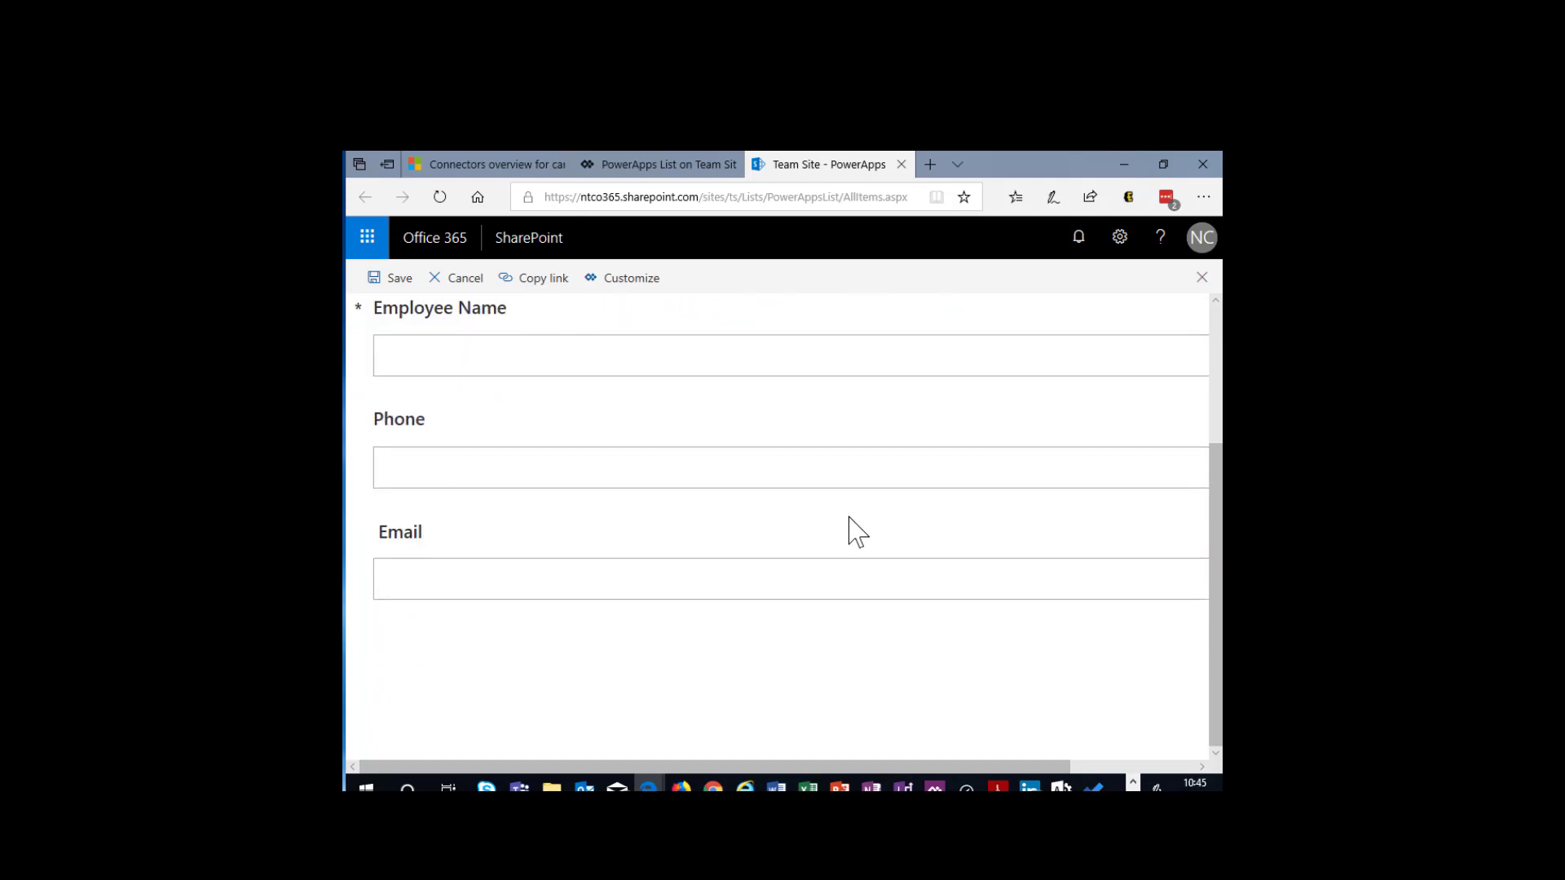
pyautogui.scroll(2, 891, 531)
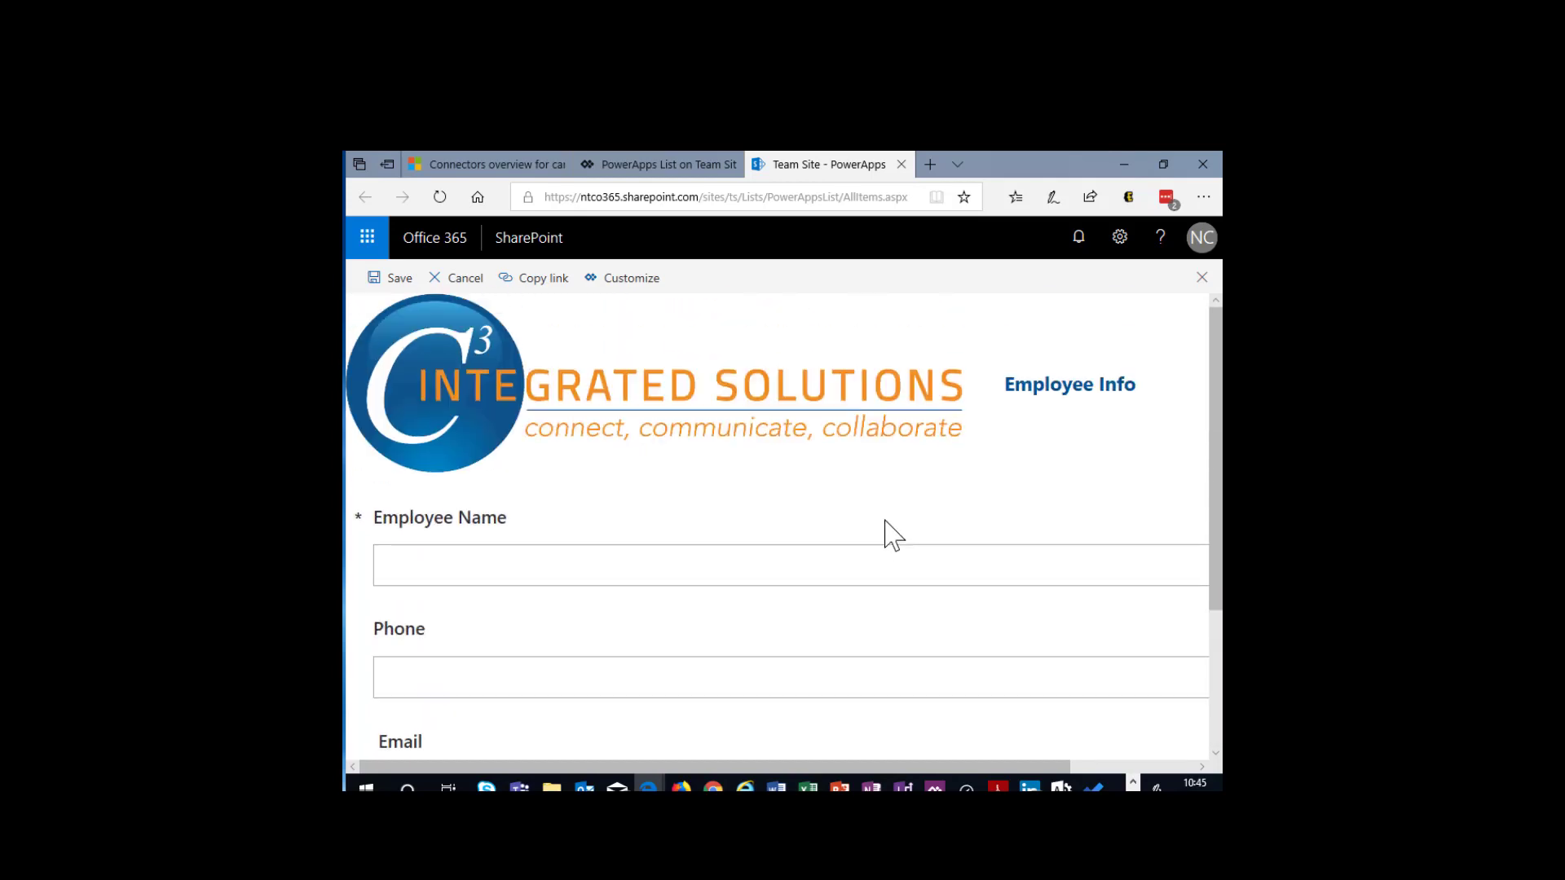
pyautogui.click(463, 282)
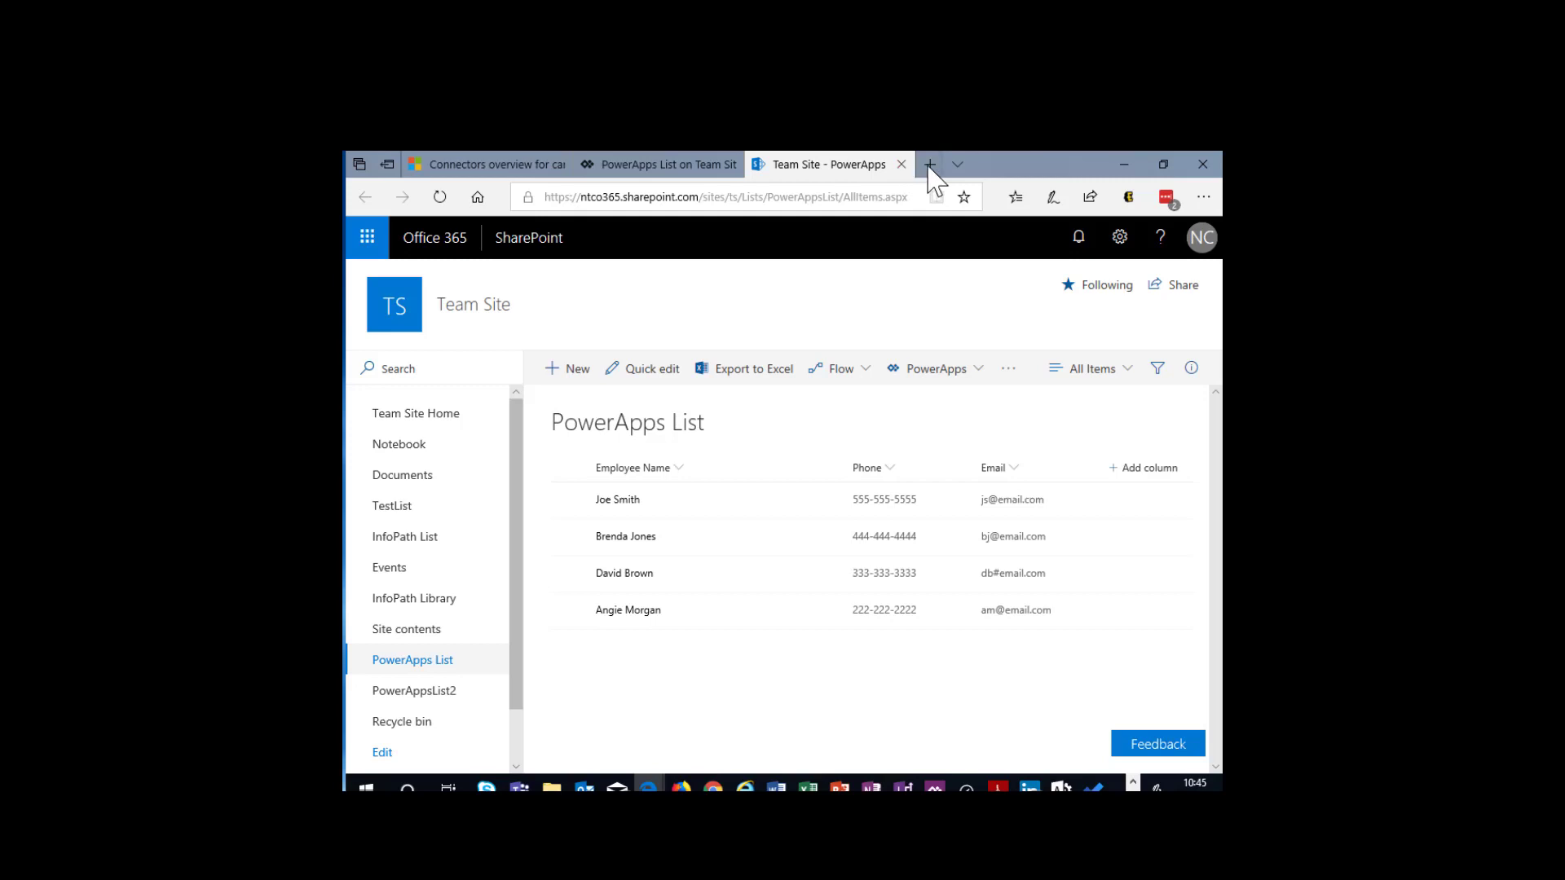
# - Open create.powerapps.com in a new browser tab and review the starting points for creating an app
pyautogui.click(980, 373)
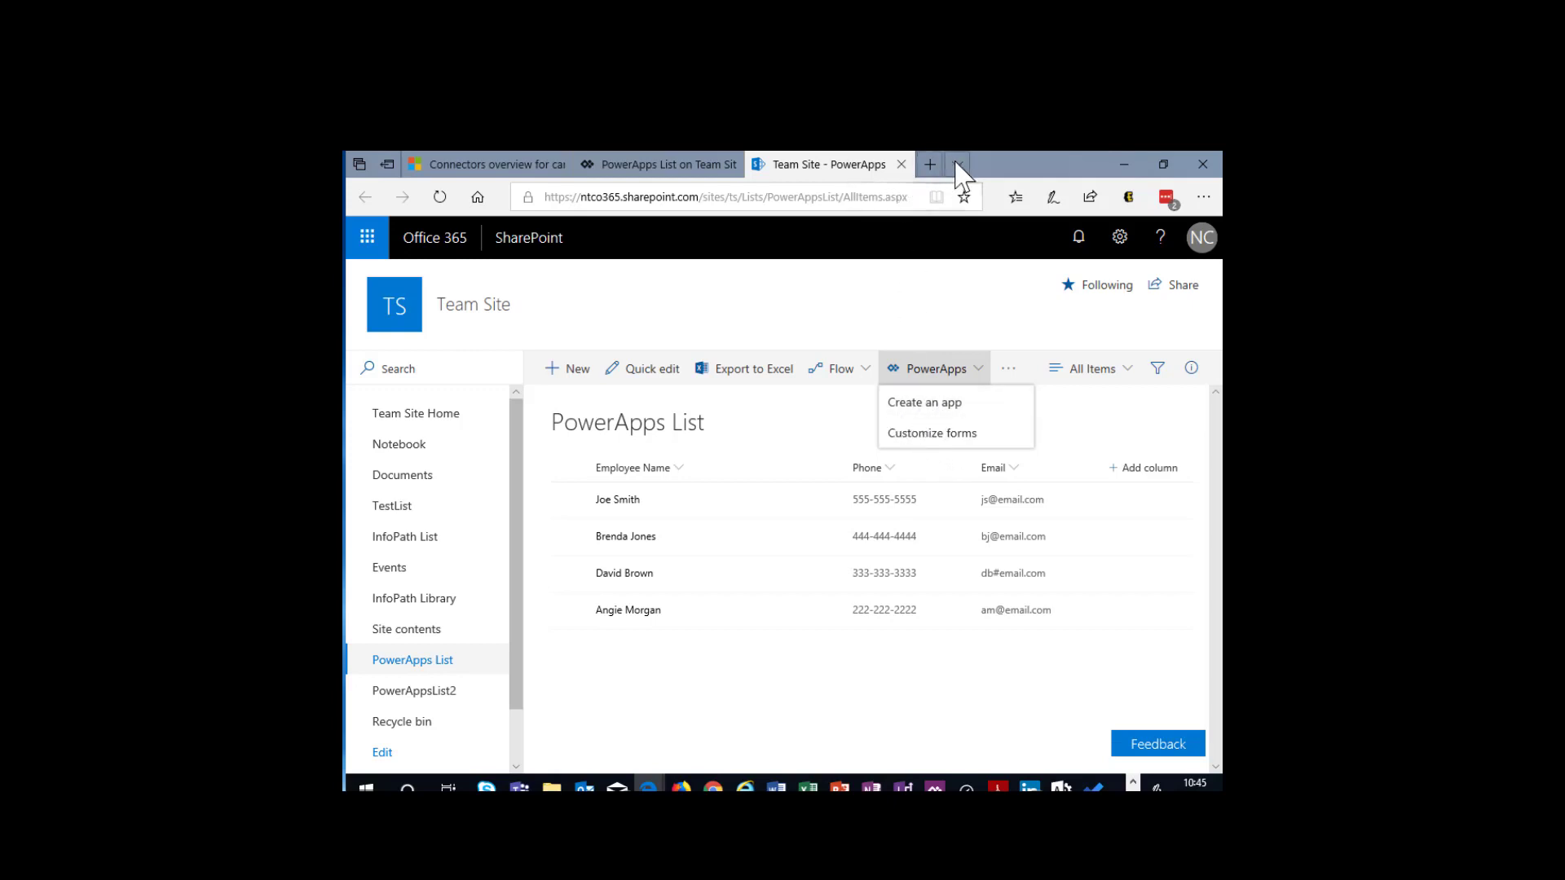
pyautogui.click(930, 164)
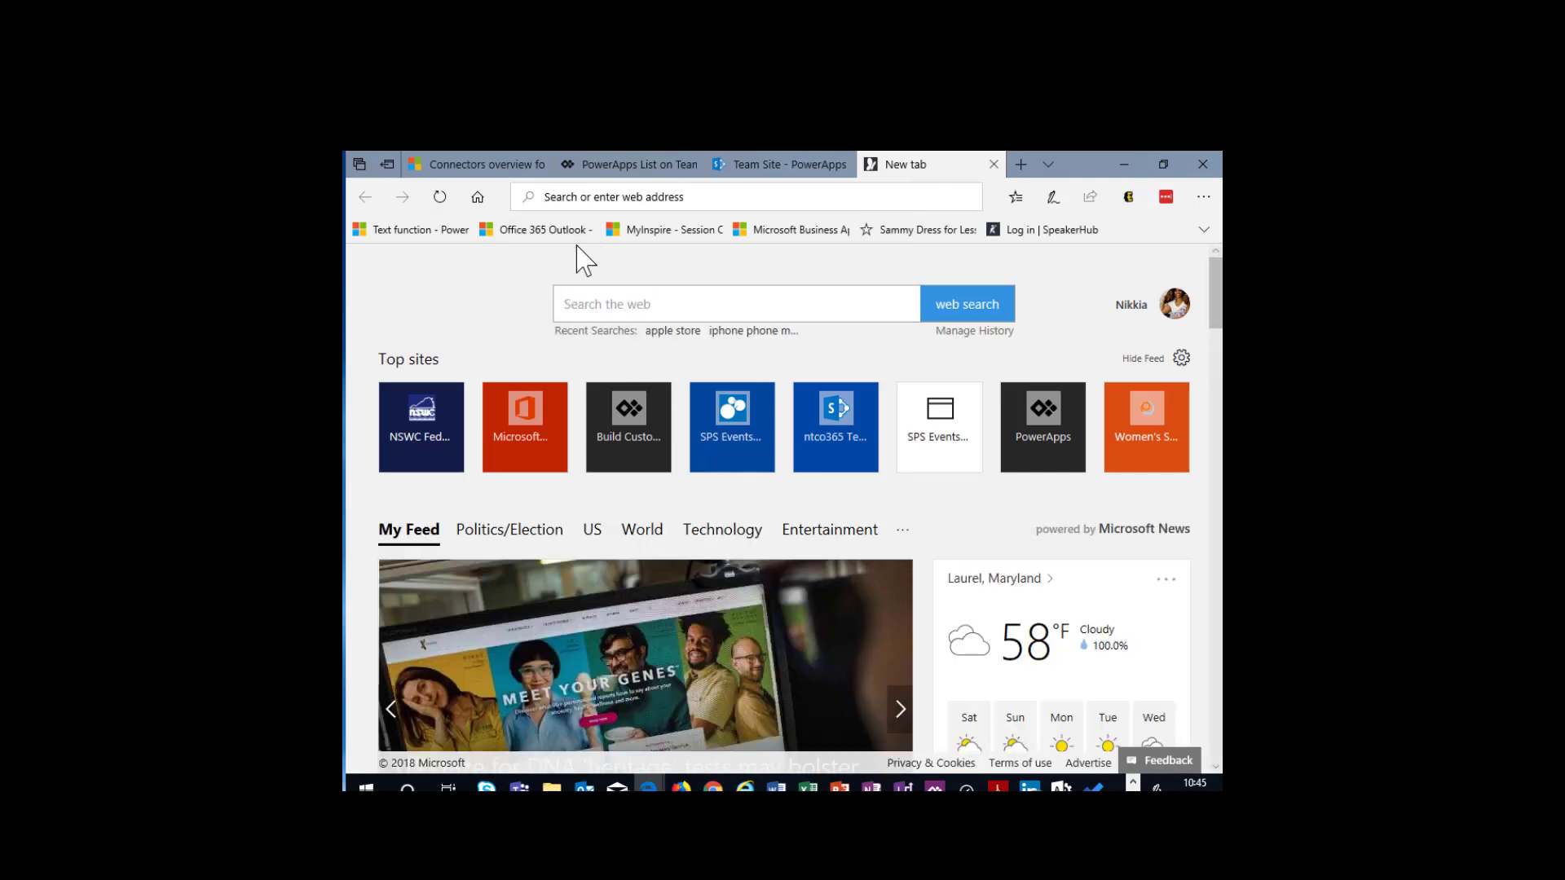
pyautogui.write('create')
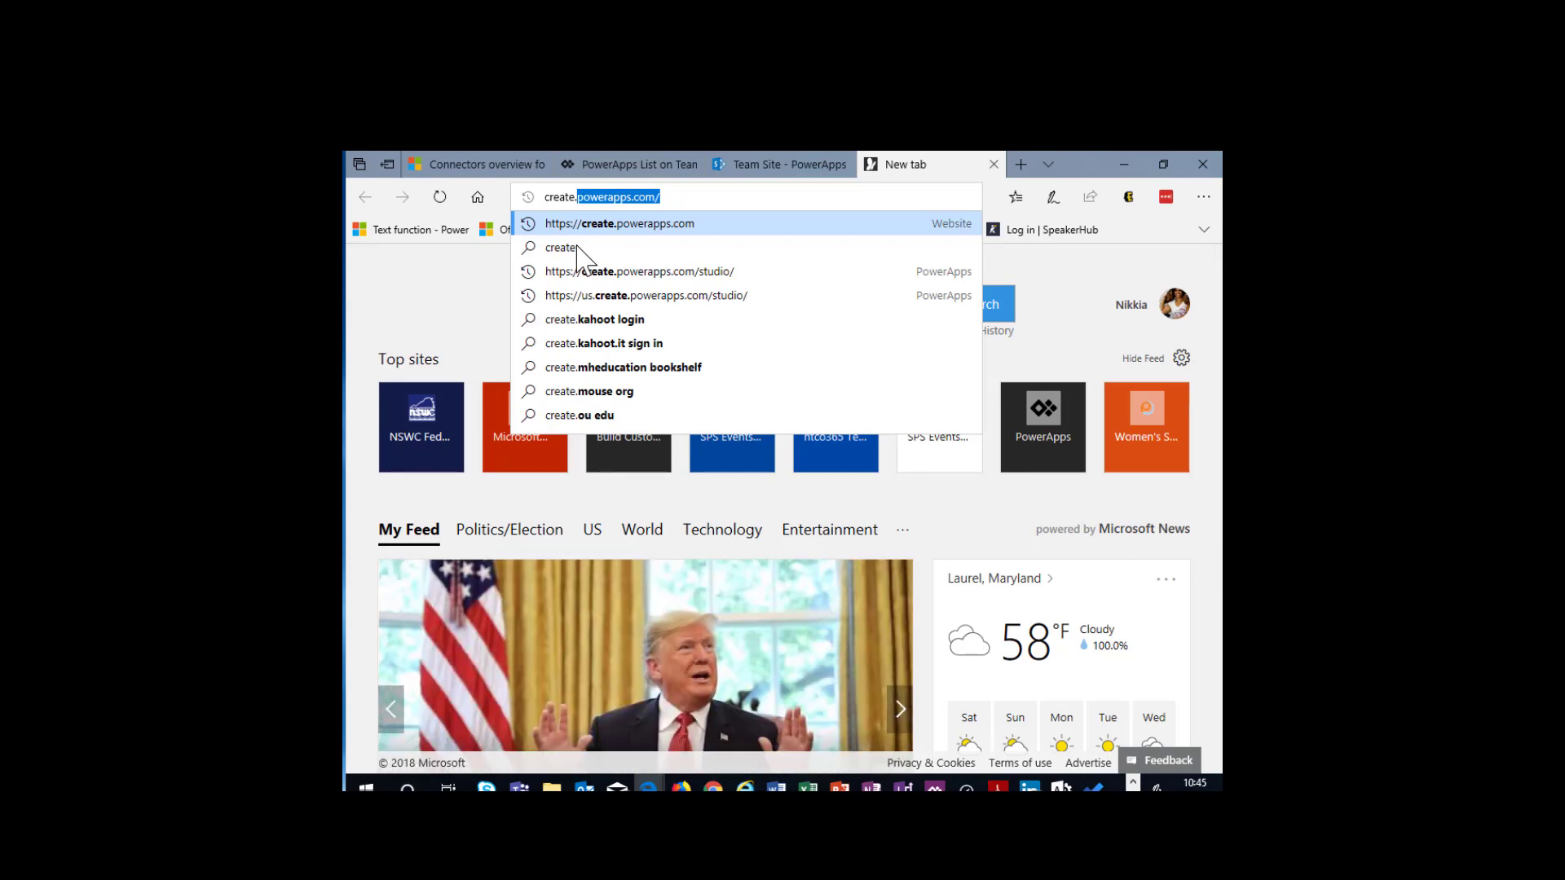
pyautogui.write('.')
pyautogui.press('Return')
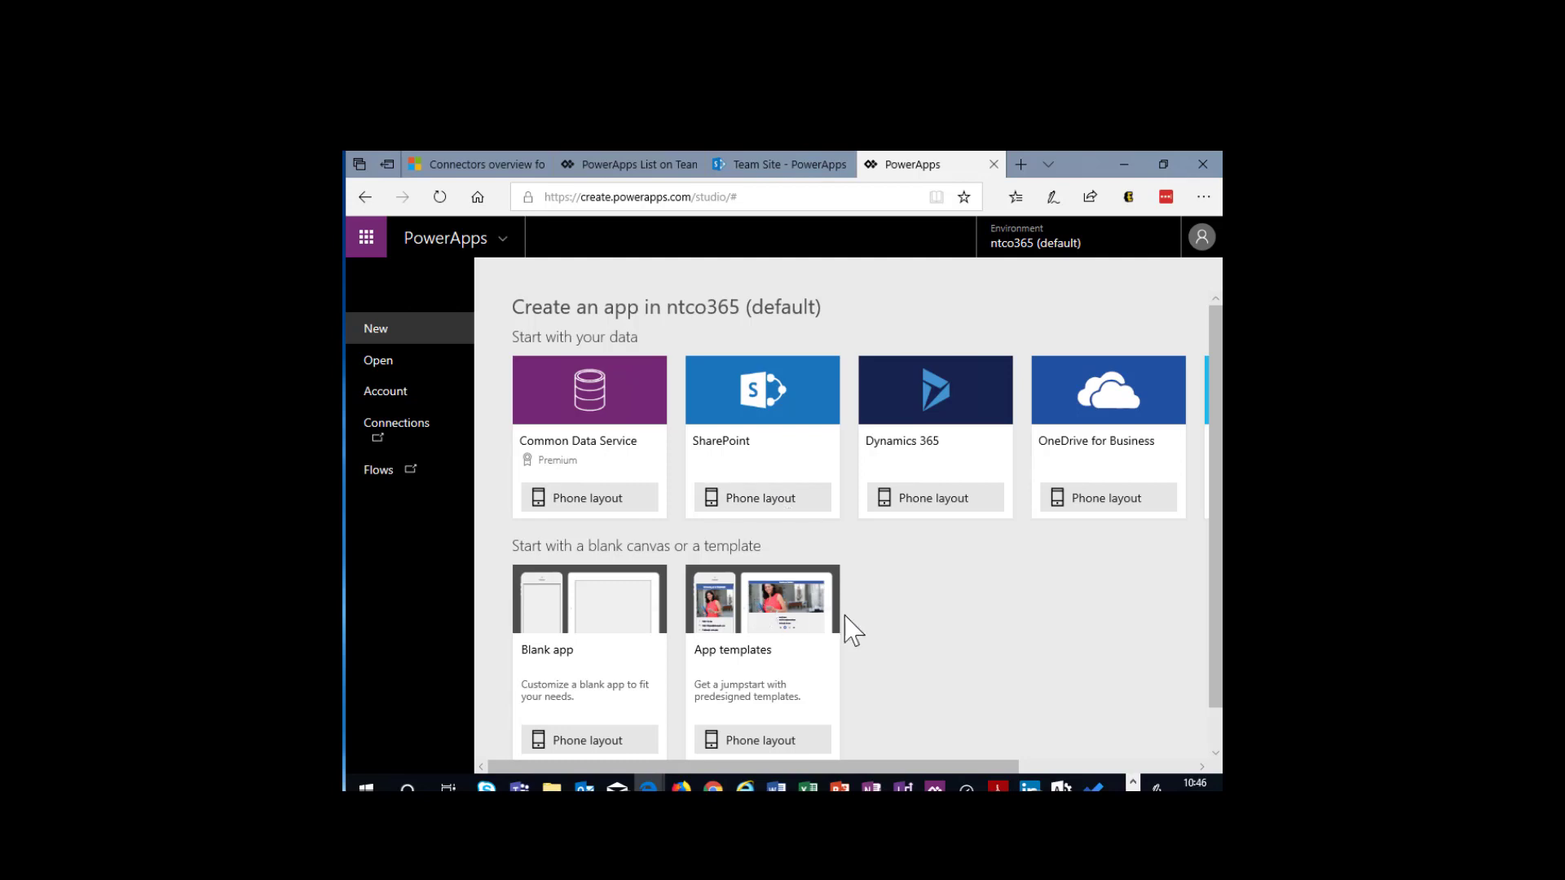
pyautogui.scroll(-1, 900, 627)
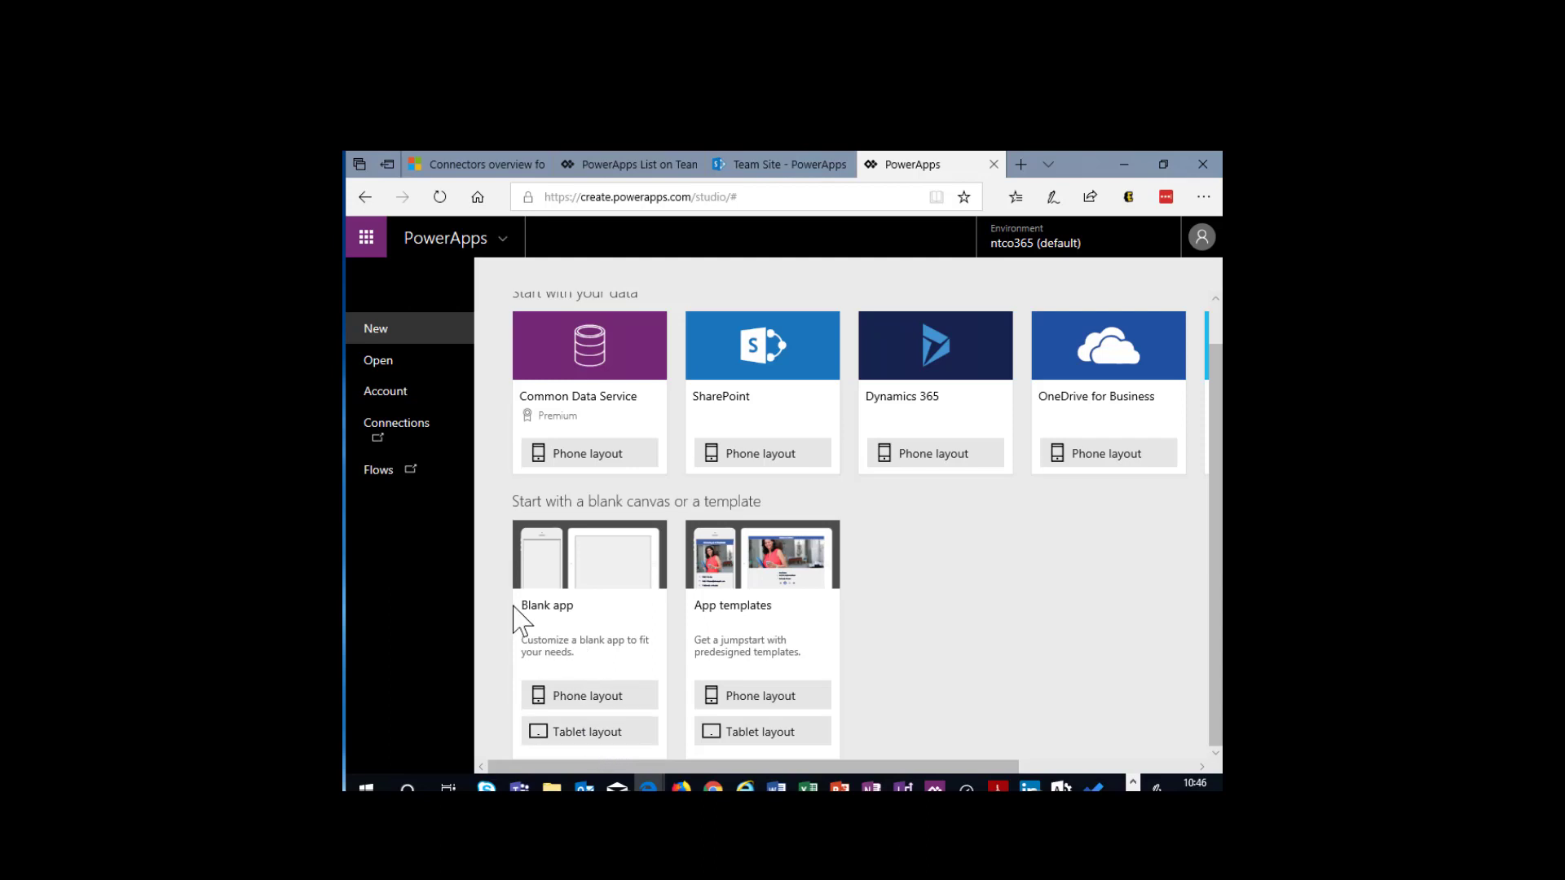
# - Open the existing EmployeeInfo app from the available PowerApps and skip the welcome message
pyautogui.click(398, 362)
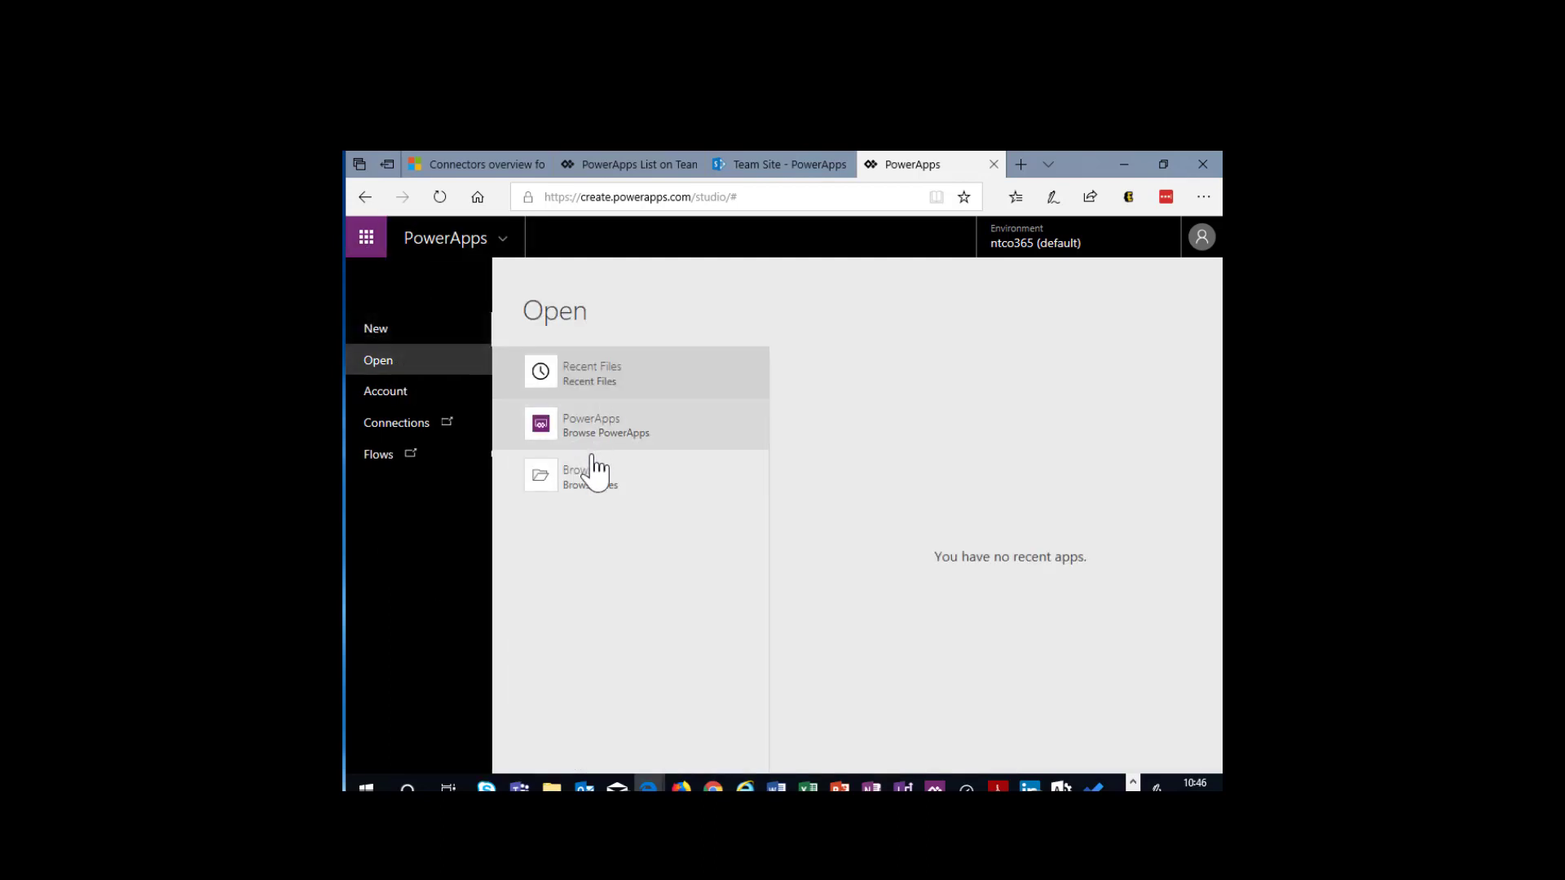
pyautogui.click(590, 442)
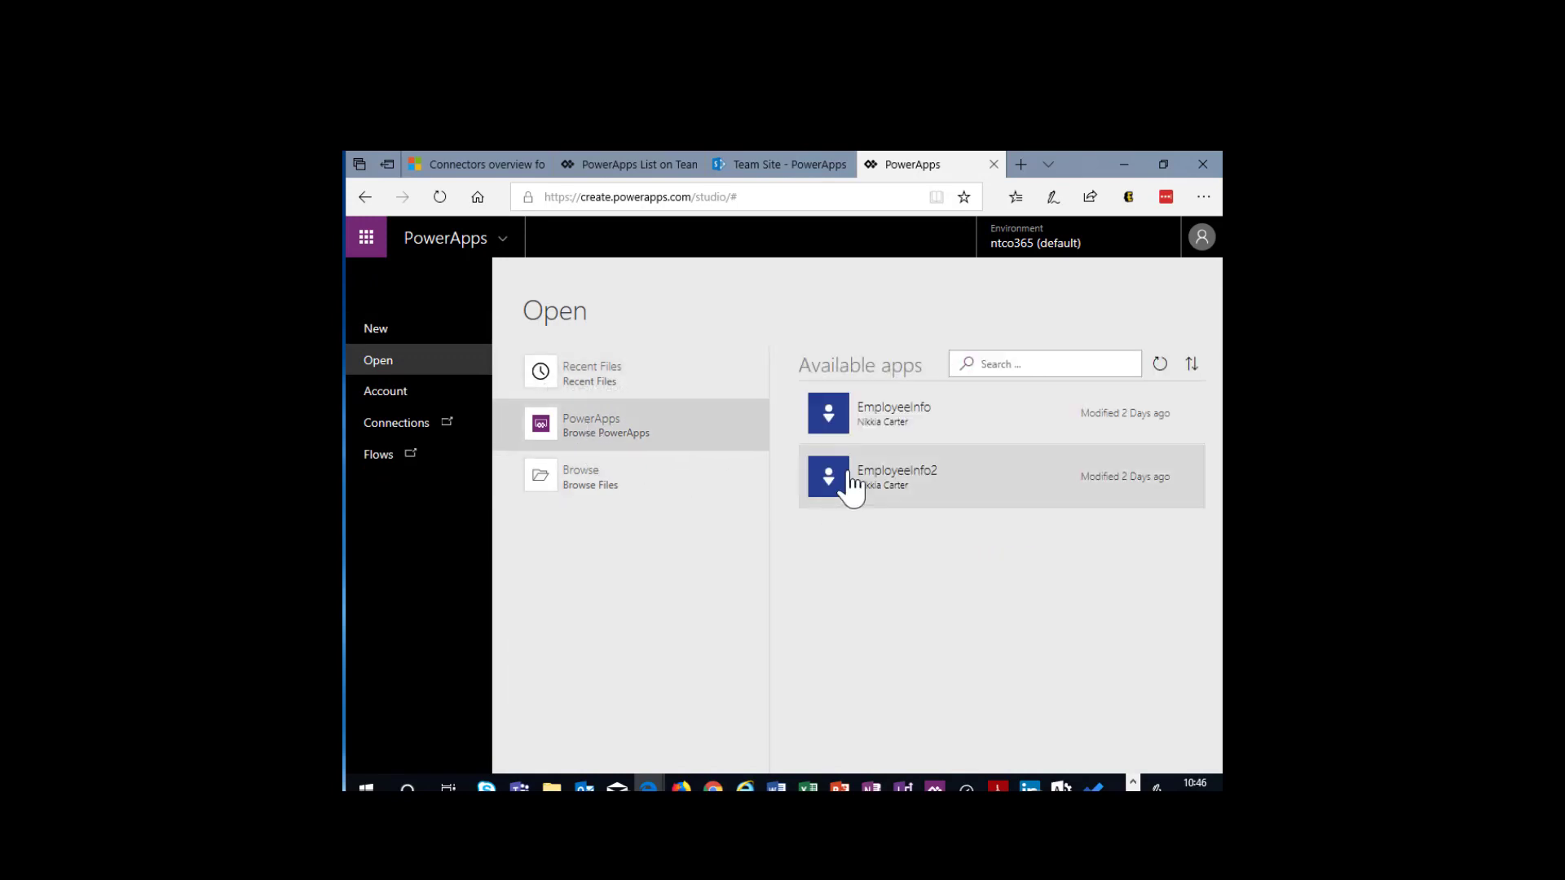
pyautogui.click(896, 414)
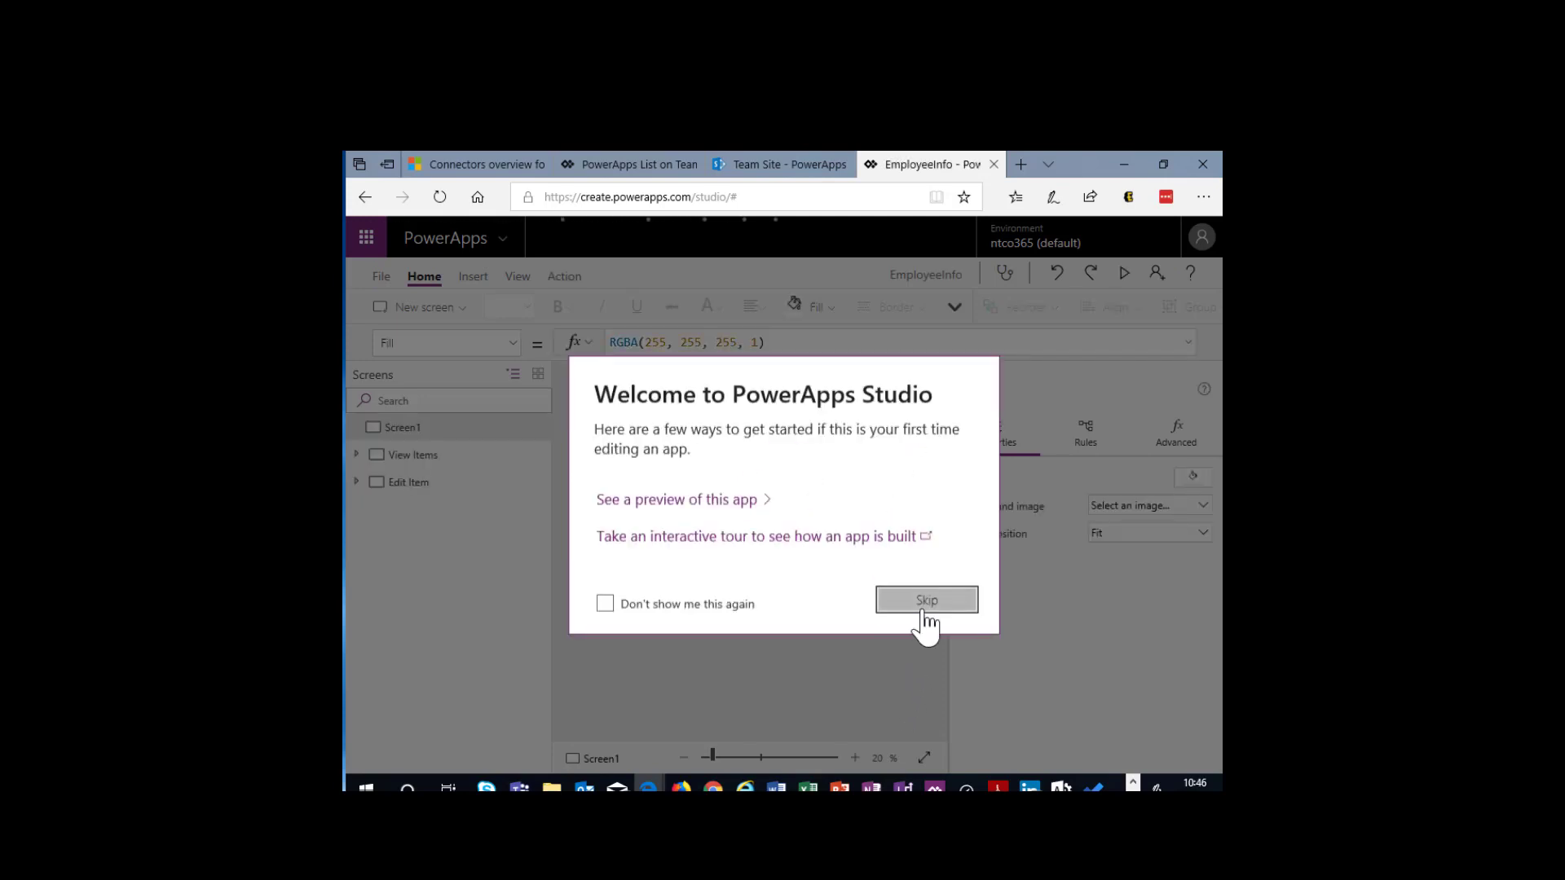
pyautogui.click(926, 603)
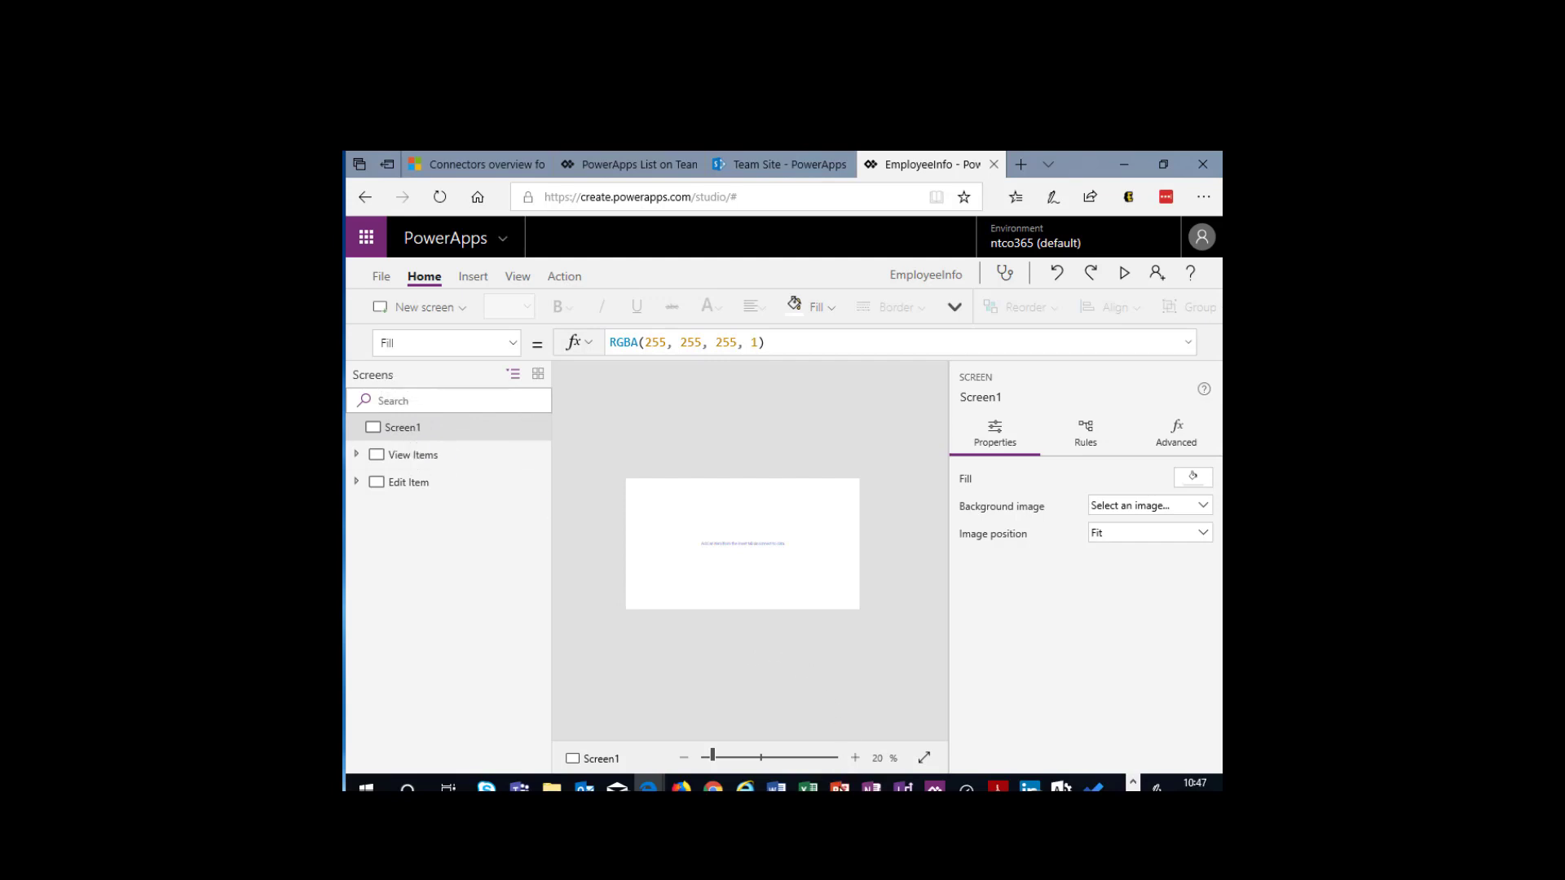
# - Examine the connectors offered for a new data connection in the EmployeeInfo app, then close the data settings
pyautogui.click(854, 758)
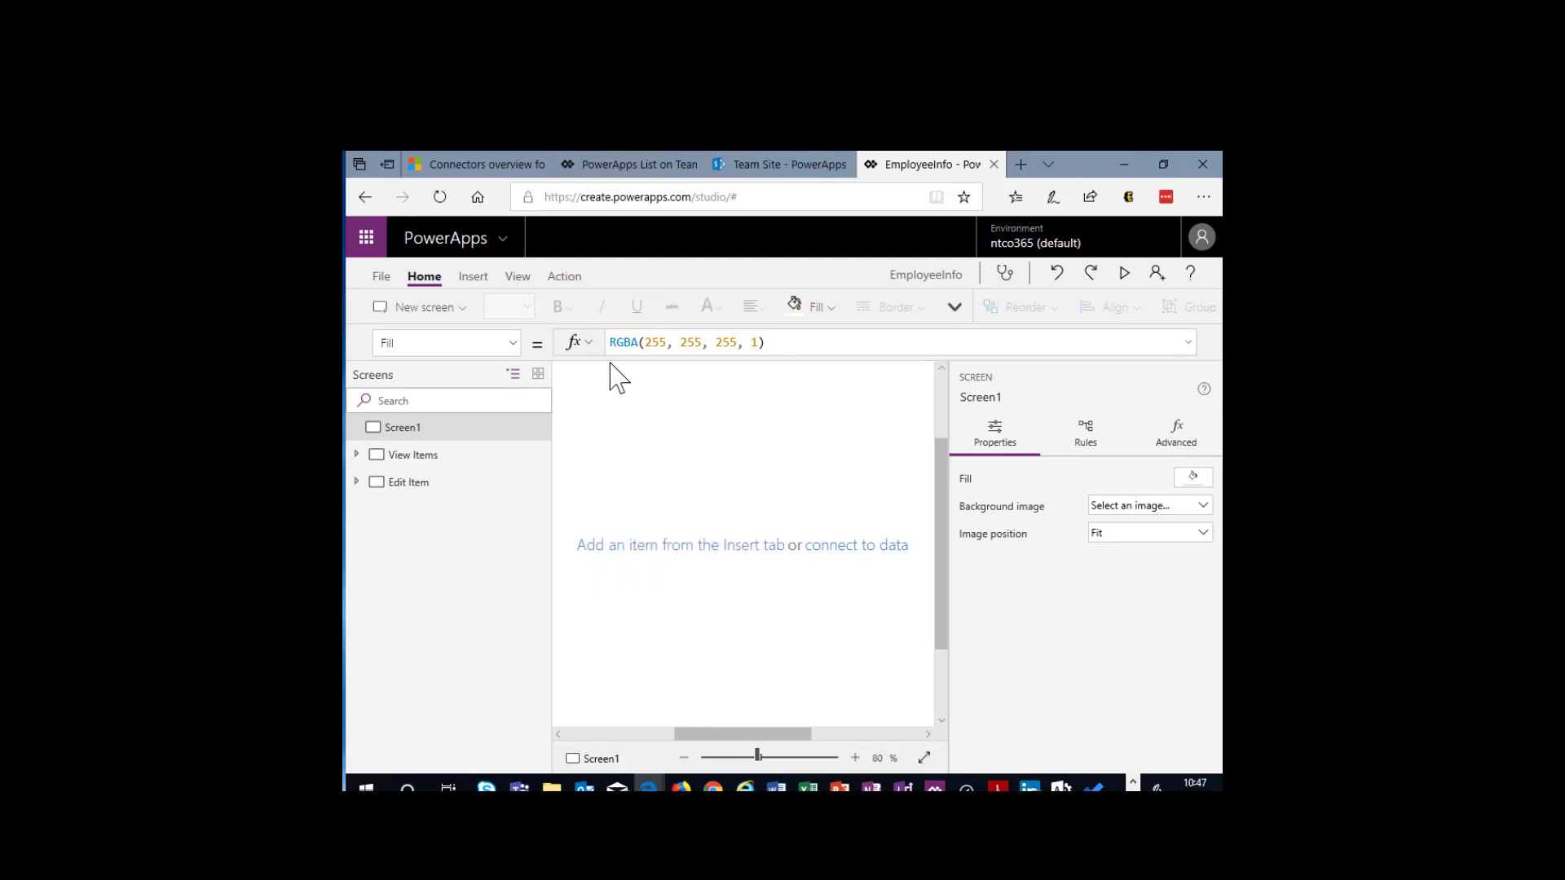
pyautogui.click(847, 561)
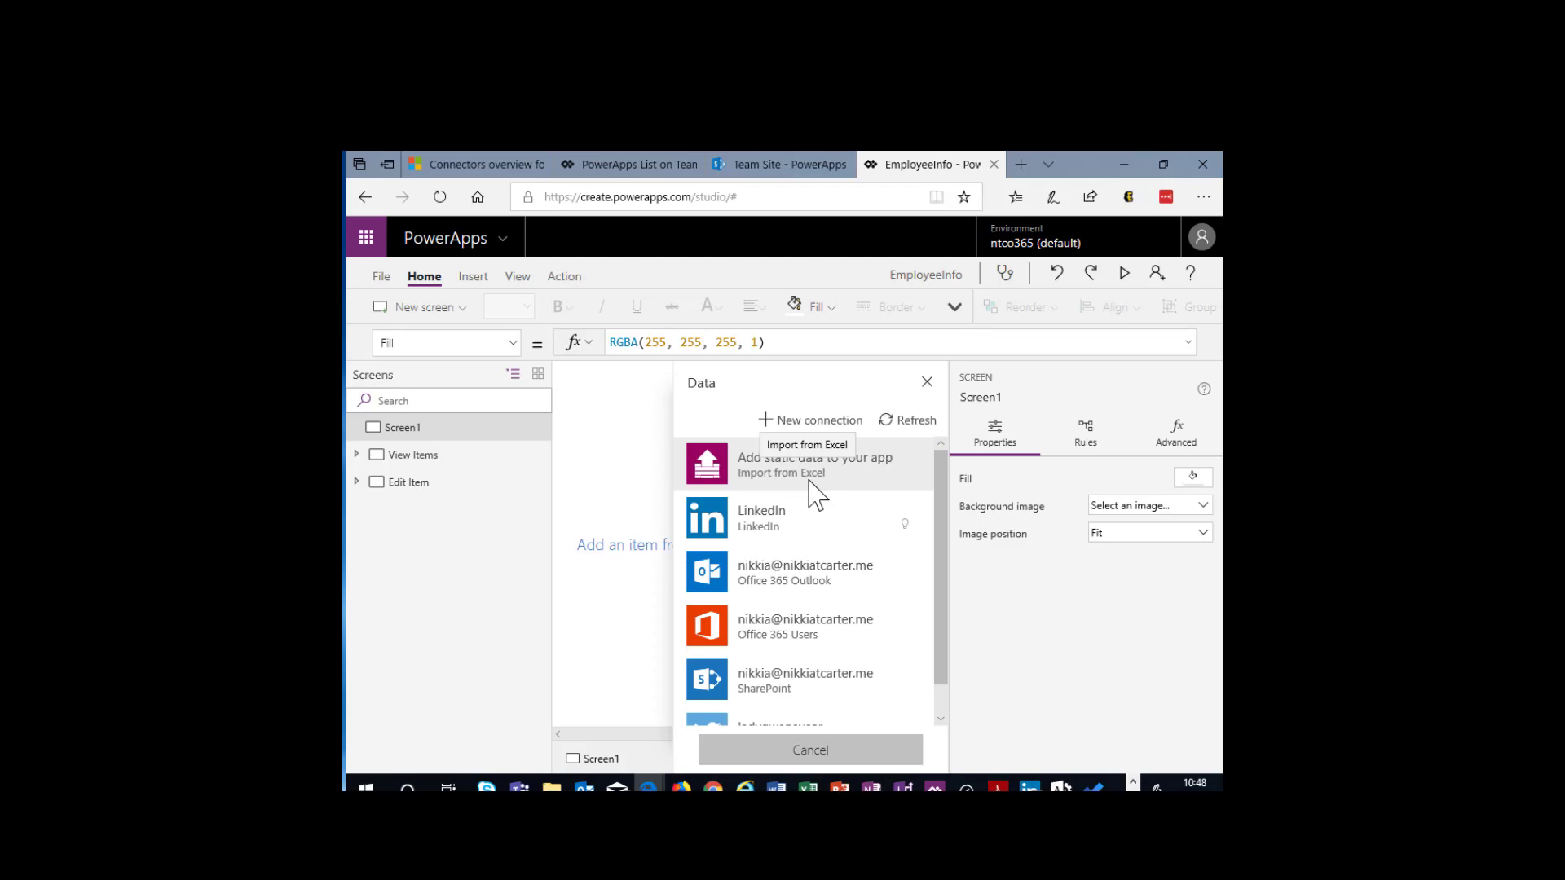
pyautogui.click(805, 440)
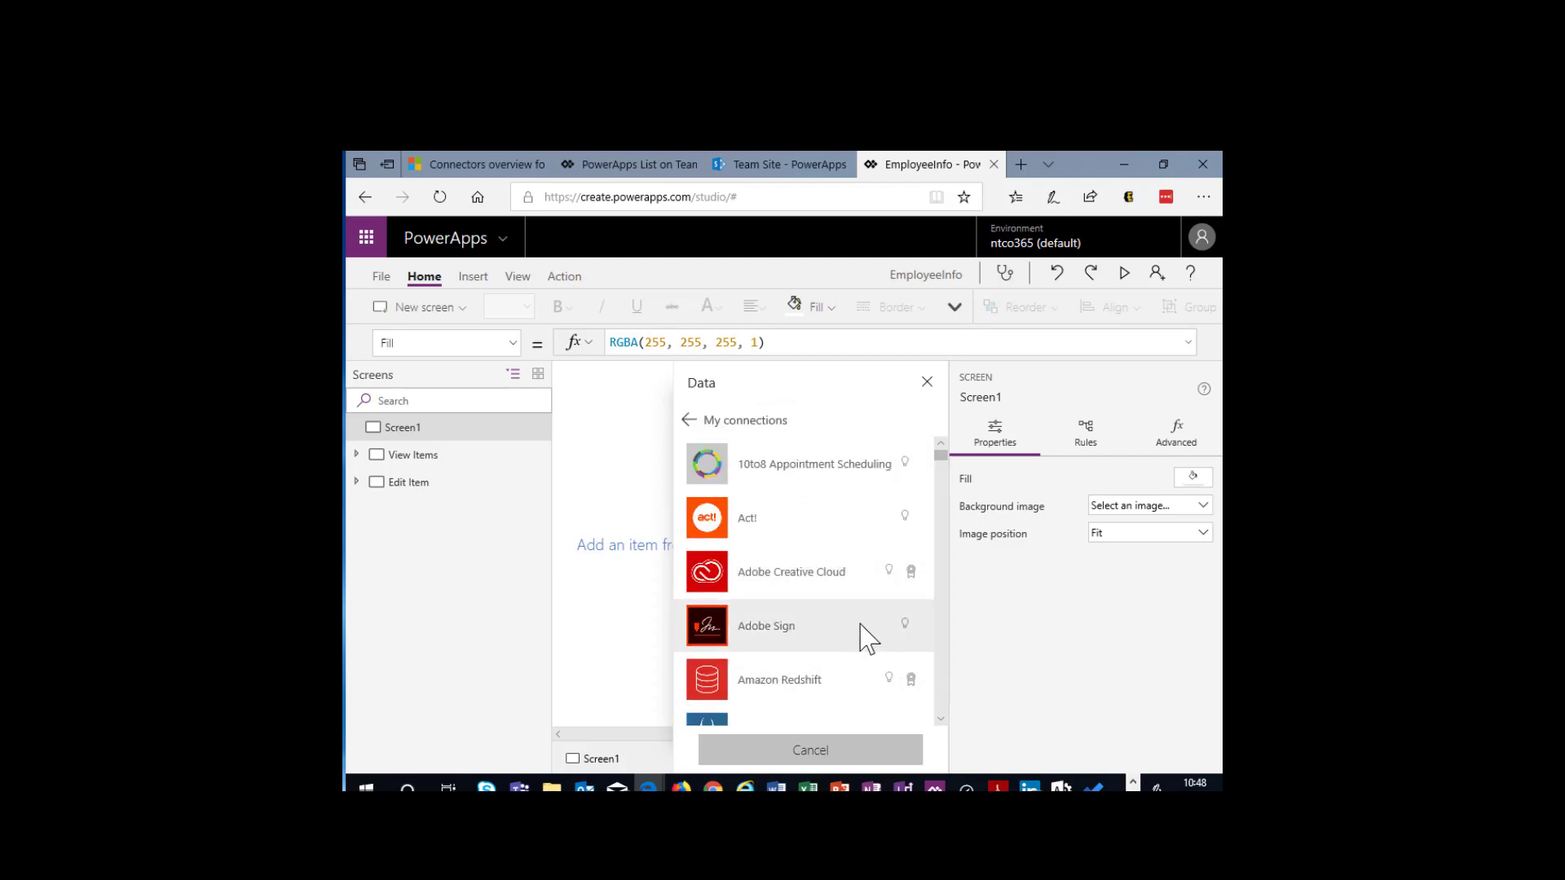
pyautogui.scroll(-3, 840, 638)
pyautogui.scroll(-10, 843, 644)
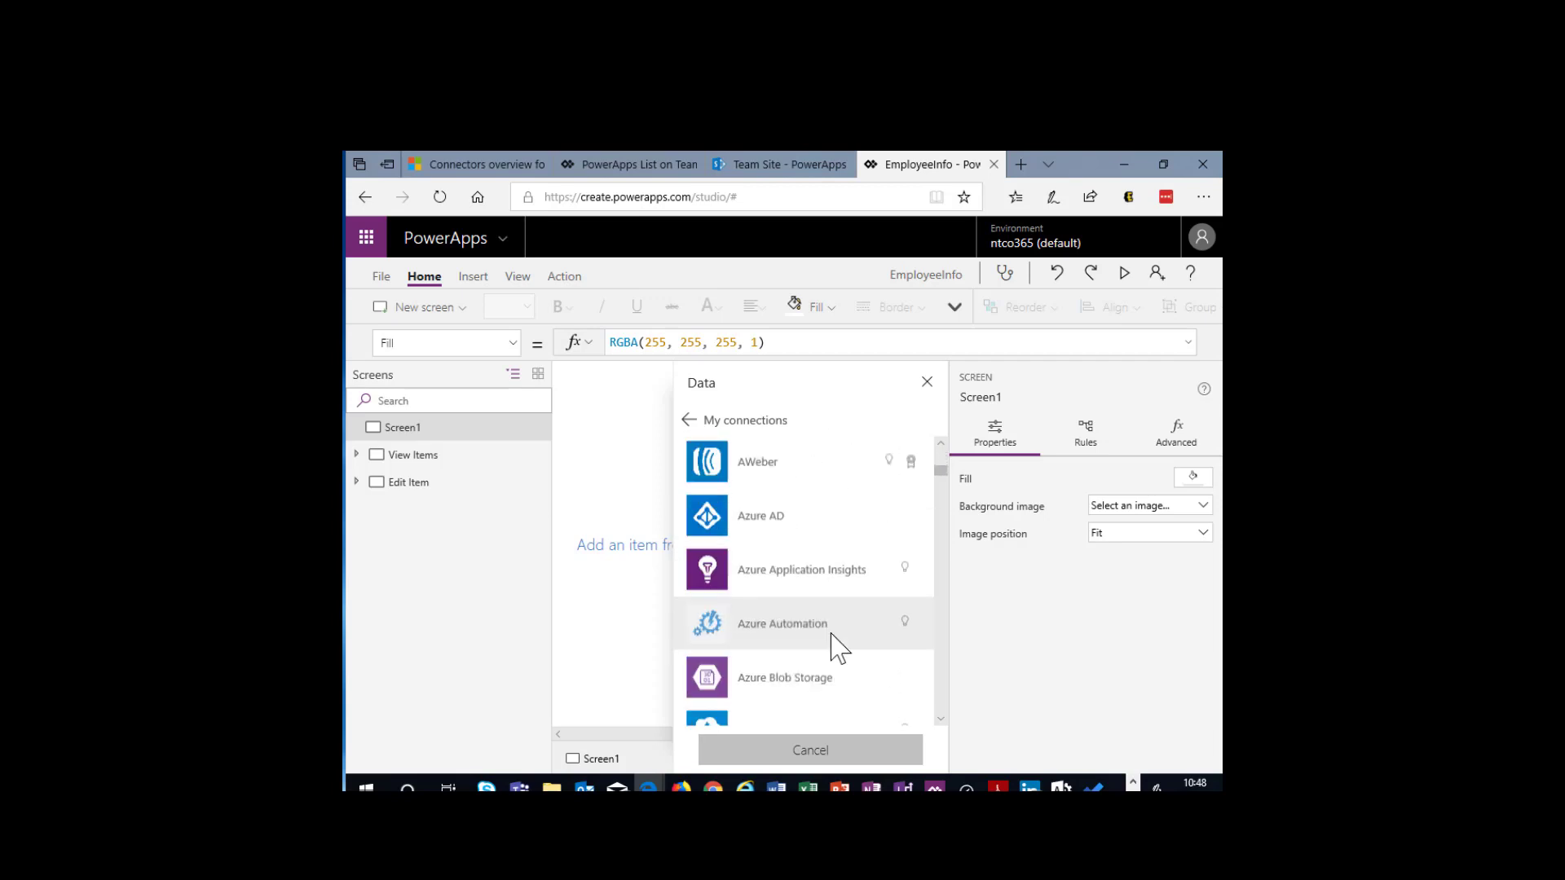
pyautogui.scroll(-5, 831, 638)
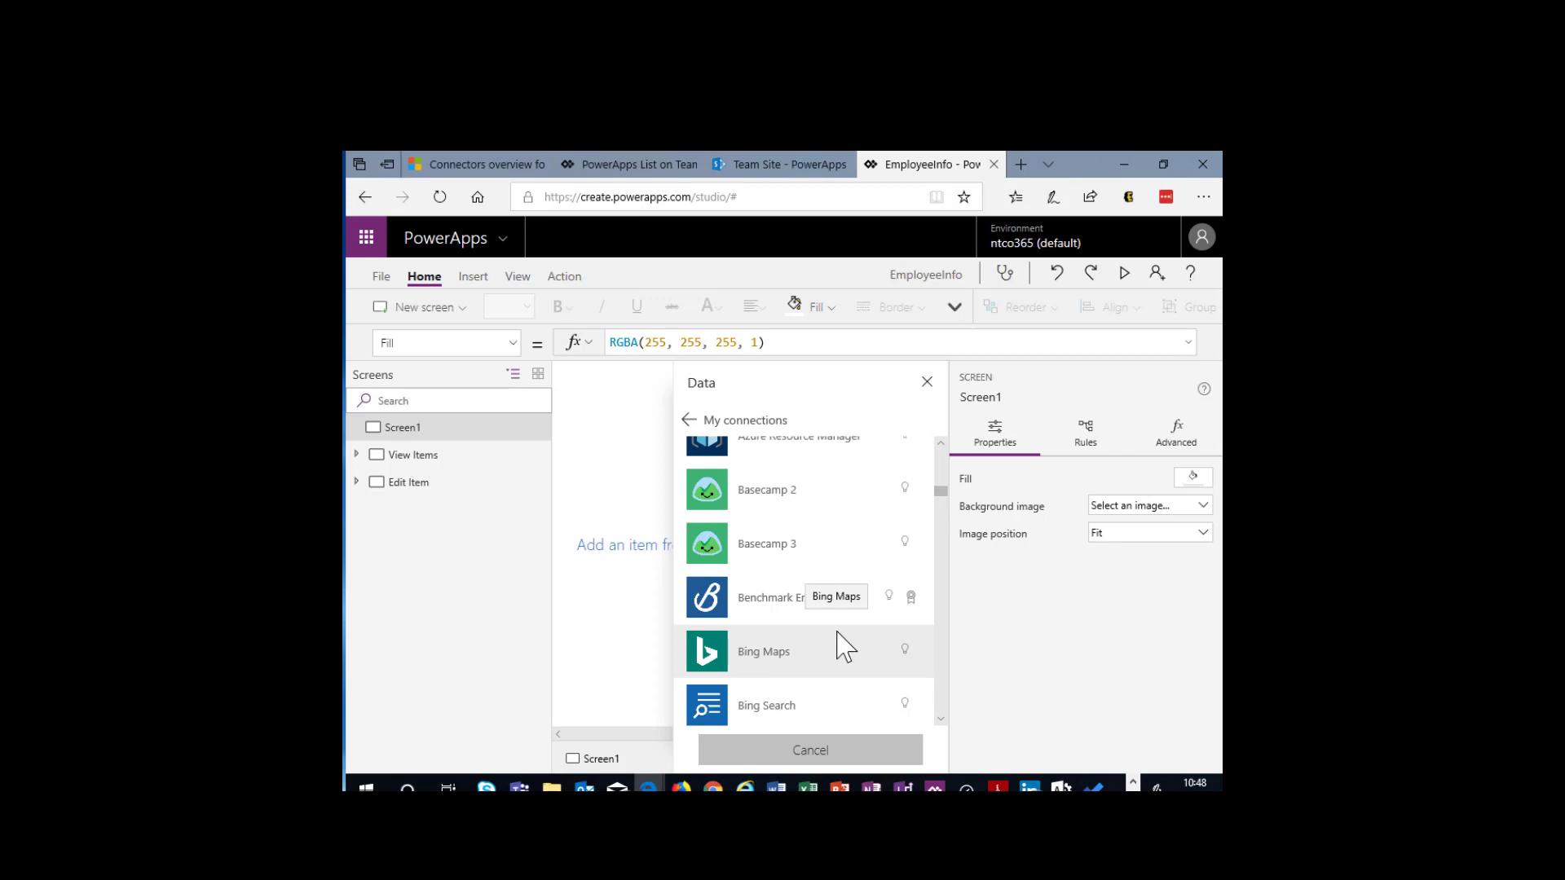
pyautogui.scroll(-5, 811, 623)
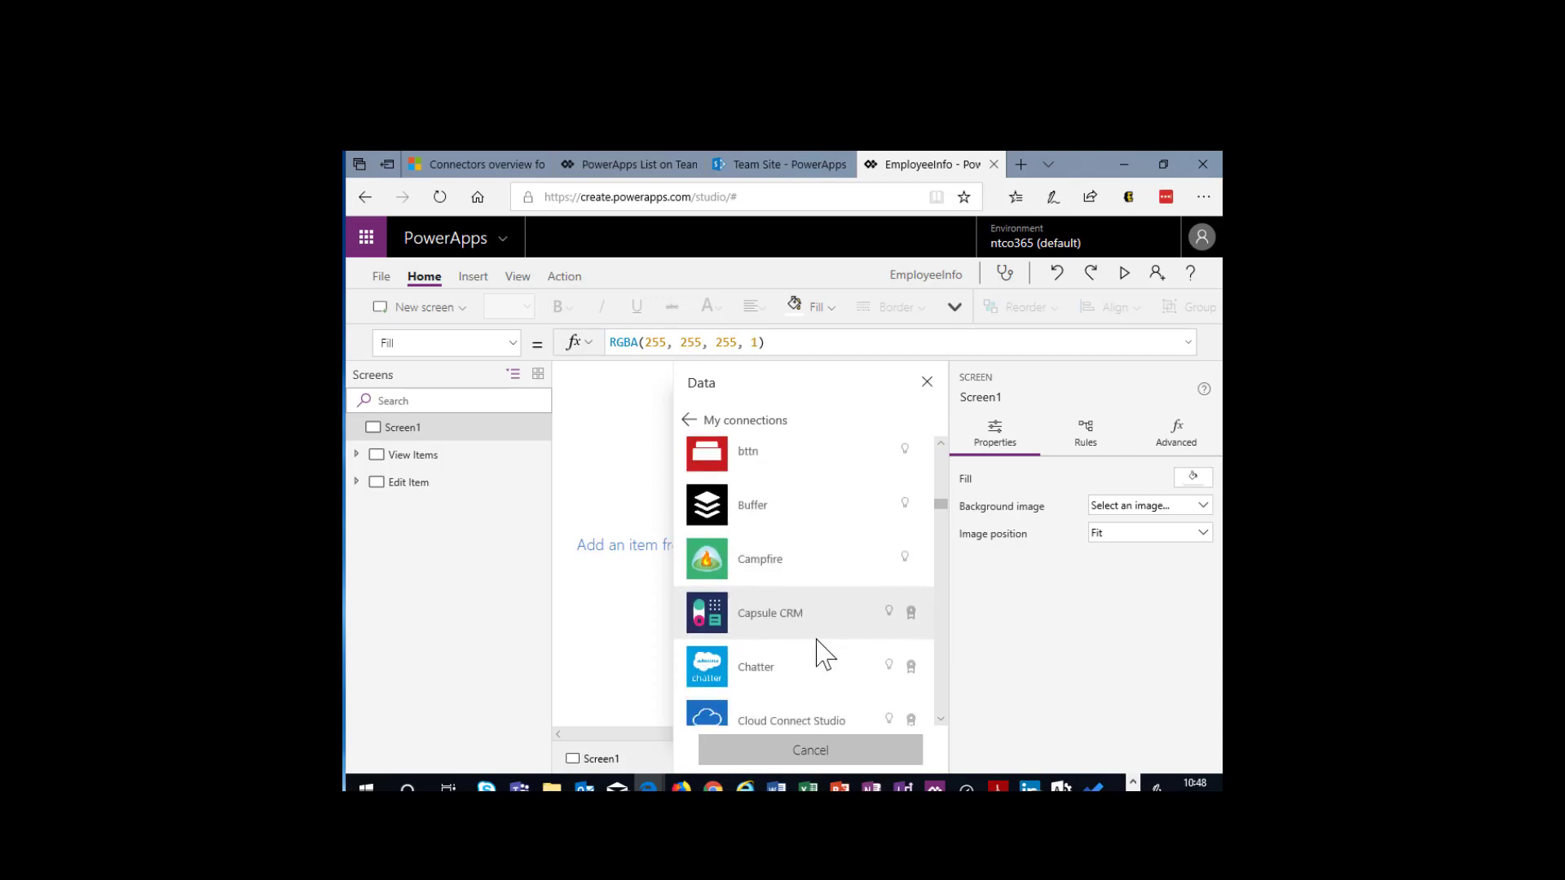
pyautogui.scroll(-1, 818, 644)
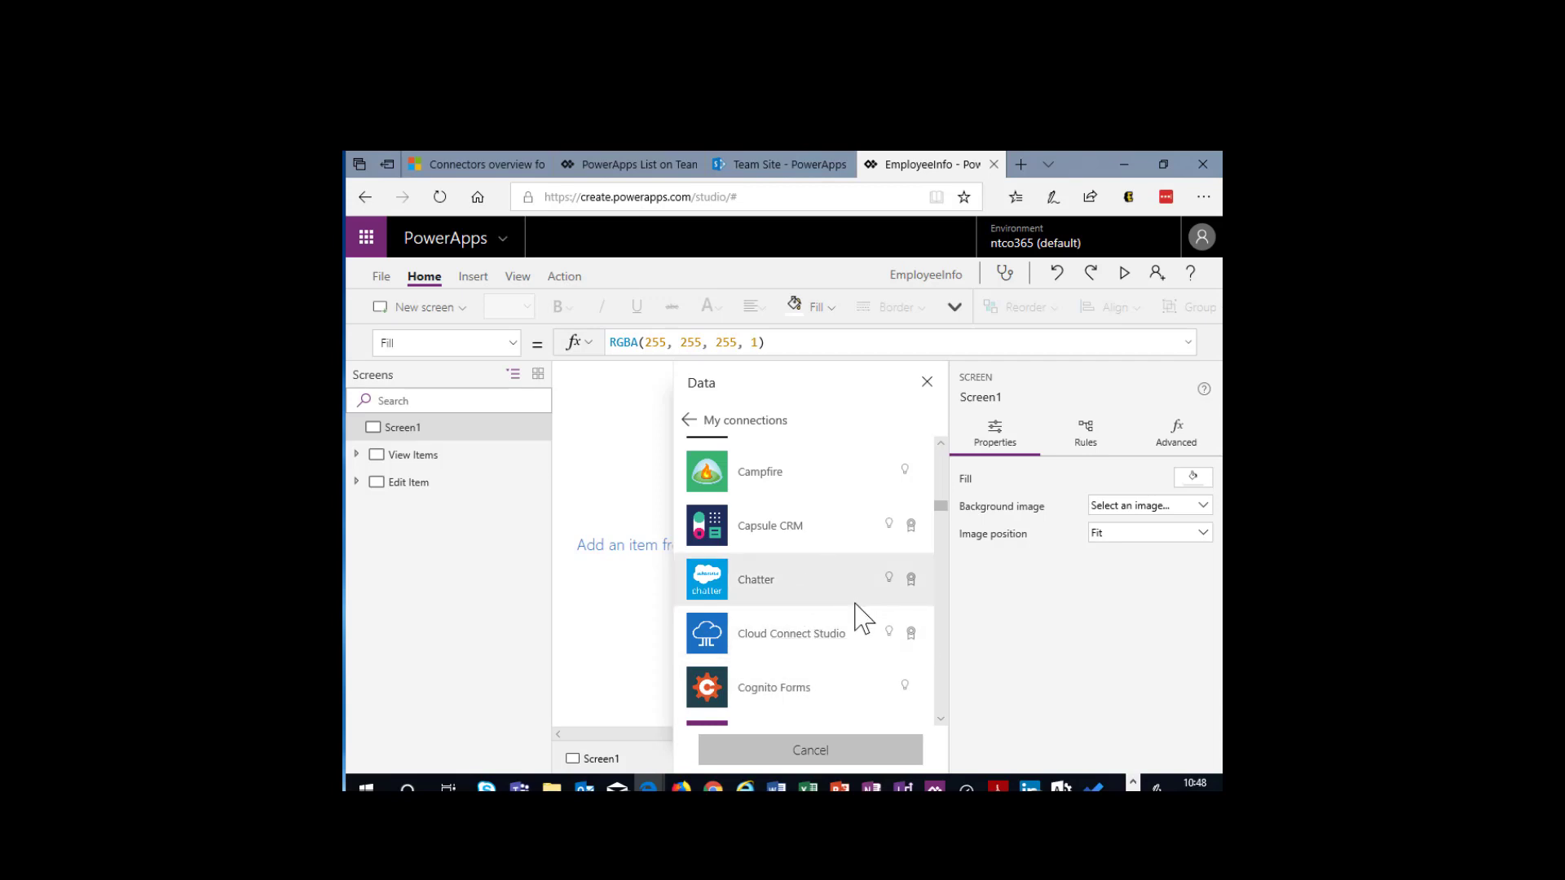
pyautogui.scroll(-5, 866, 668)
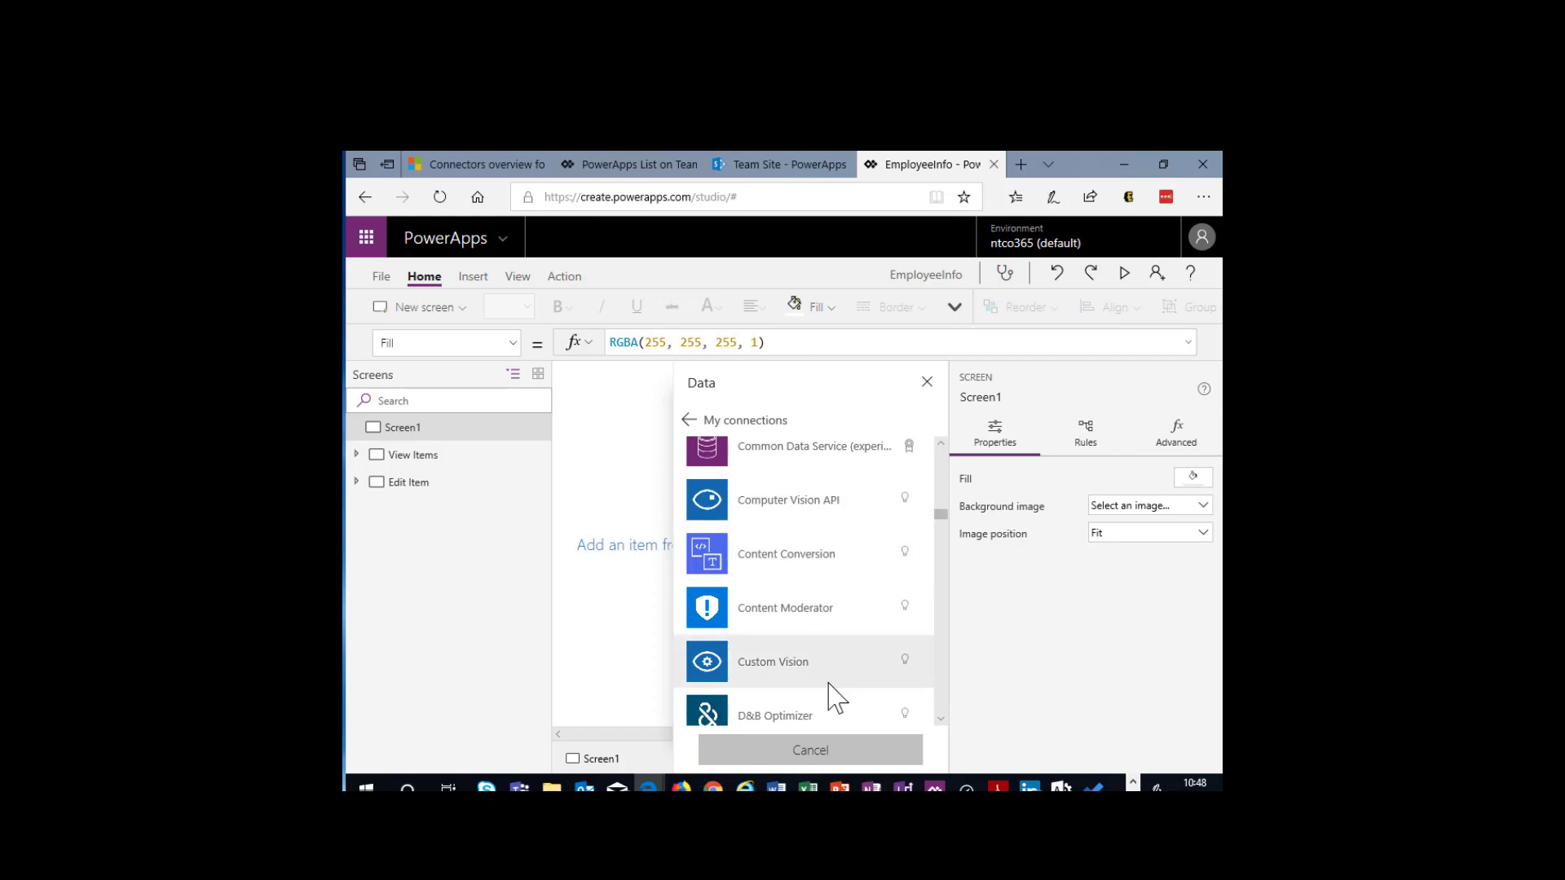
pyautogui.scroll(-1, 830, 693)
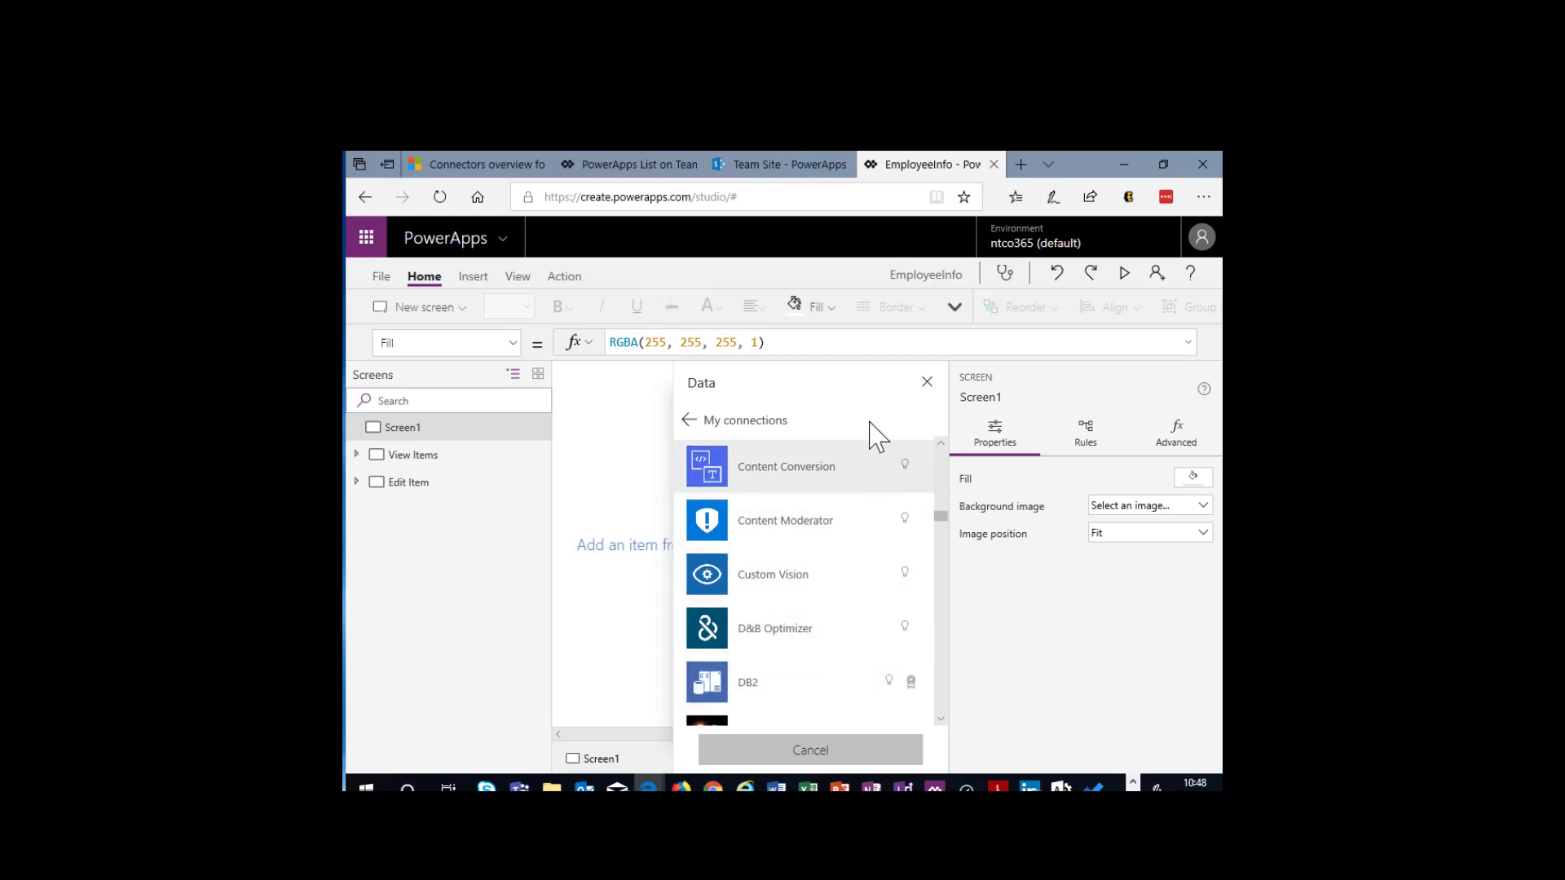
pyautogui.click(928, 382)
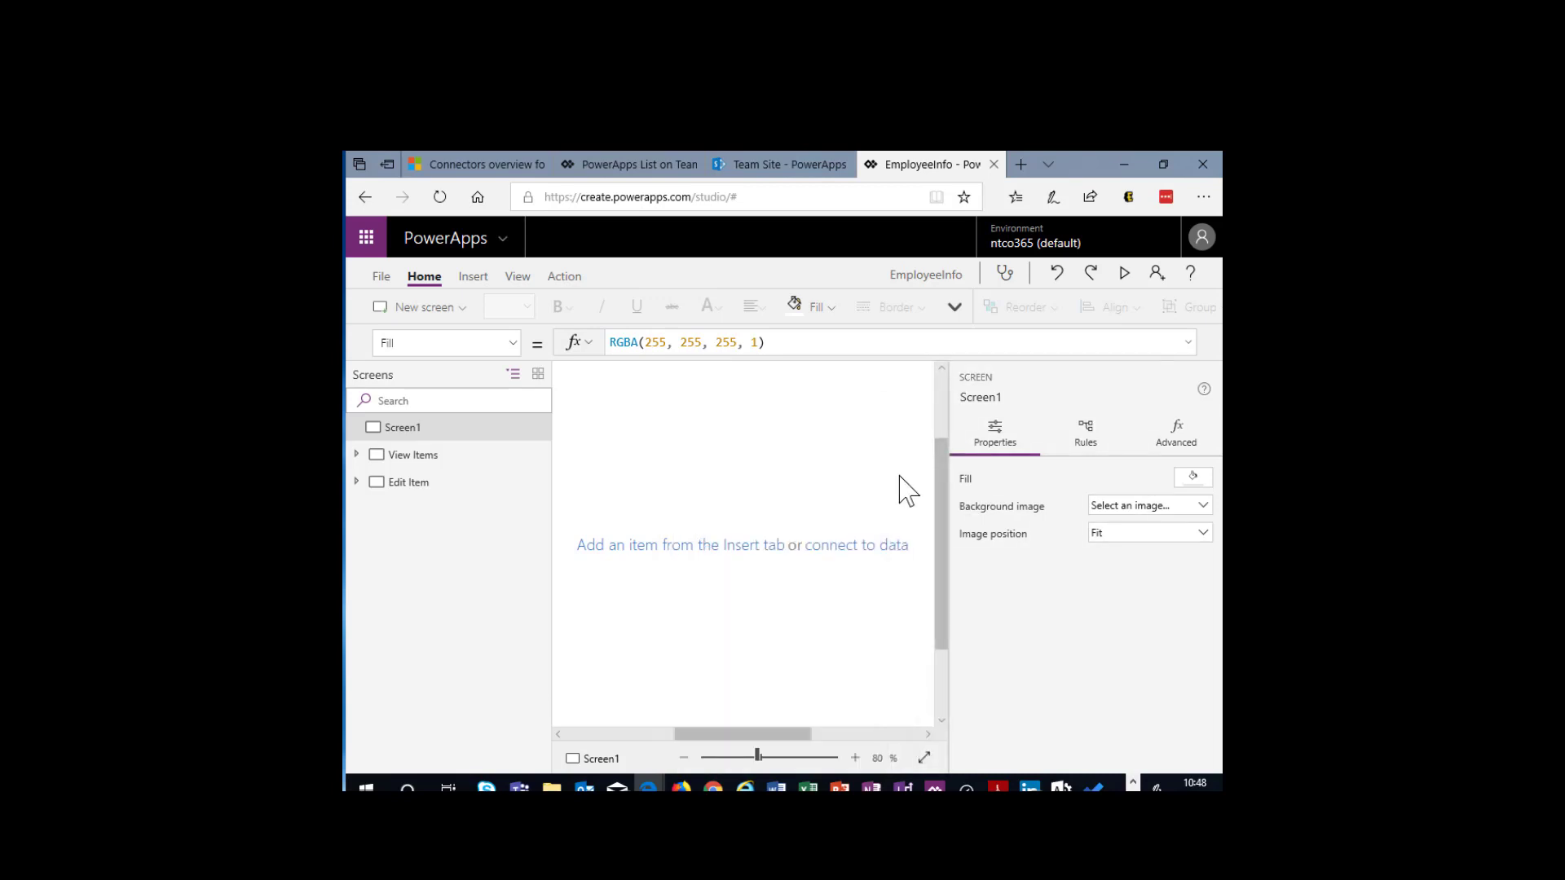
# - Start connecting the app to data through the existing SharePoint connection, choosing the recent Team Site
pyautogui.click(876, 548)
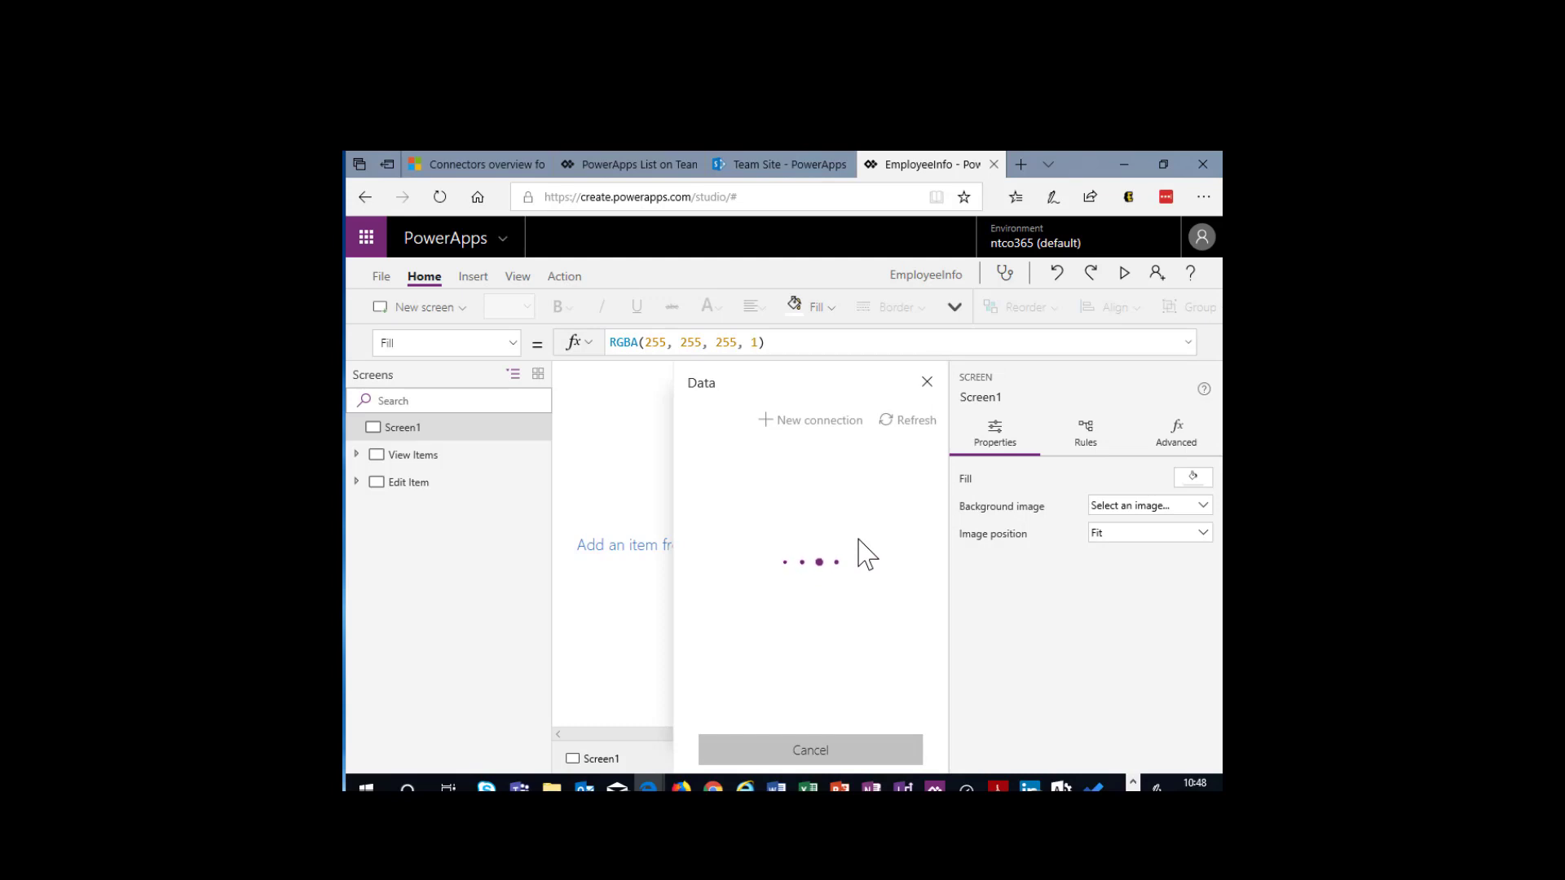
pyautogui.scroll(-1, 815, 555)
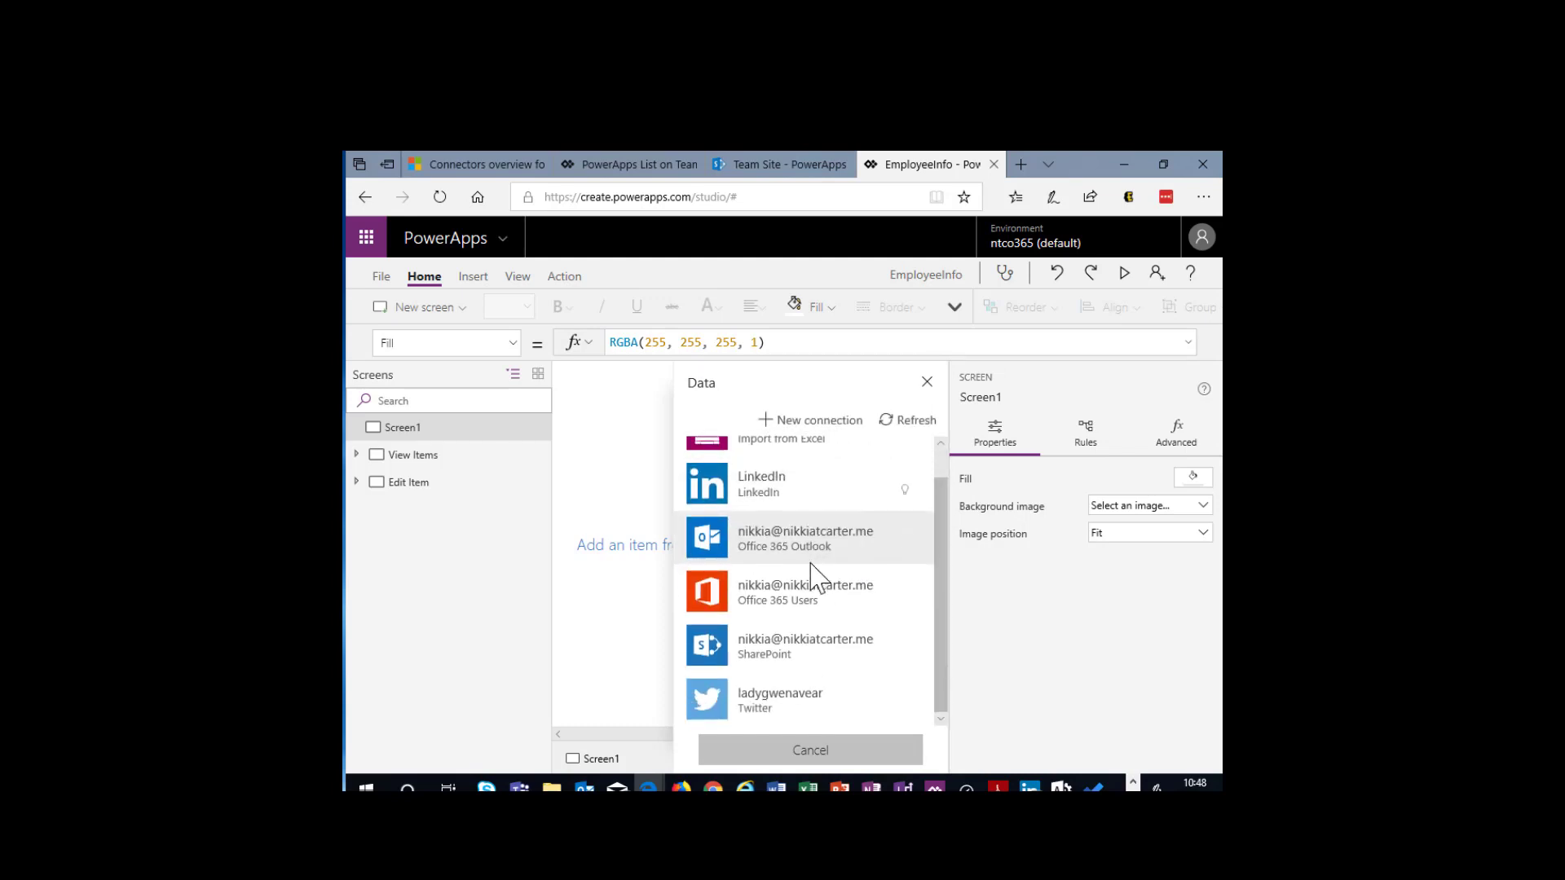
pyautogui.click(744, 662)
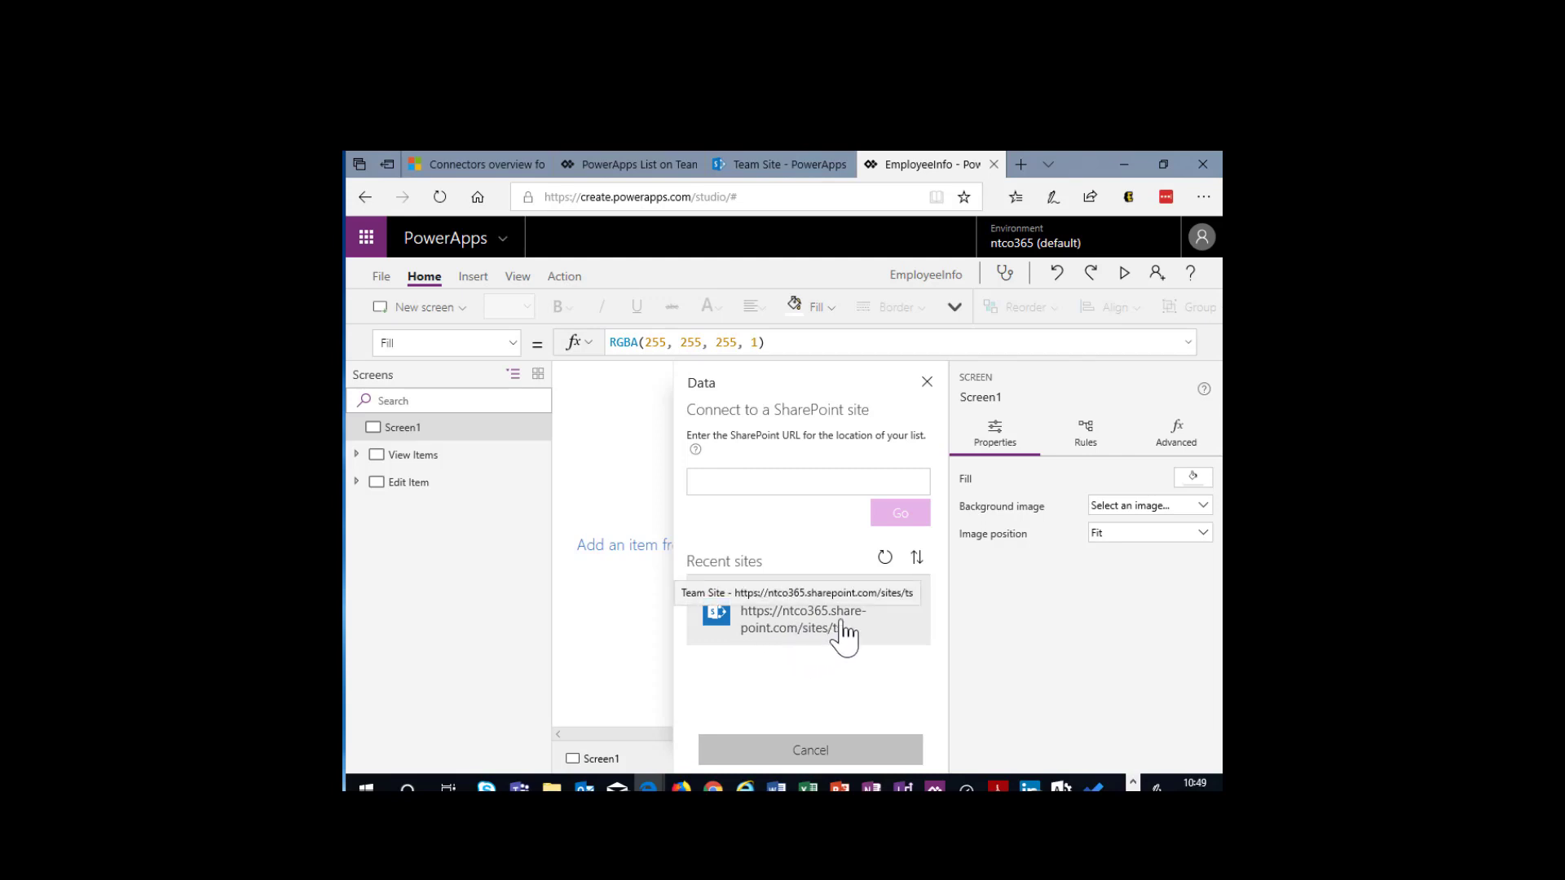
pyautogui.click(785, 631)
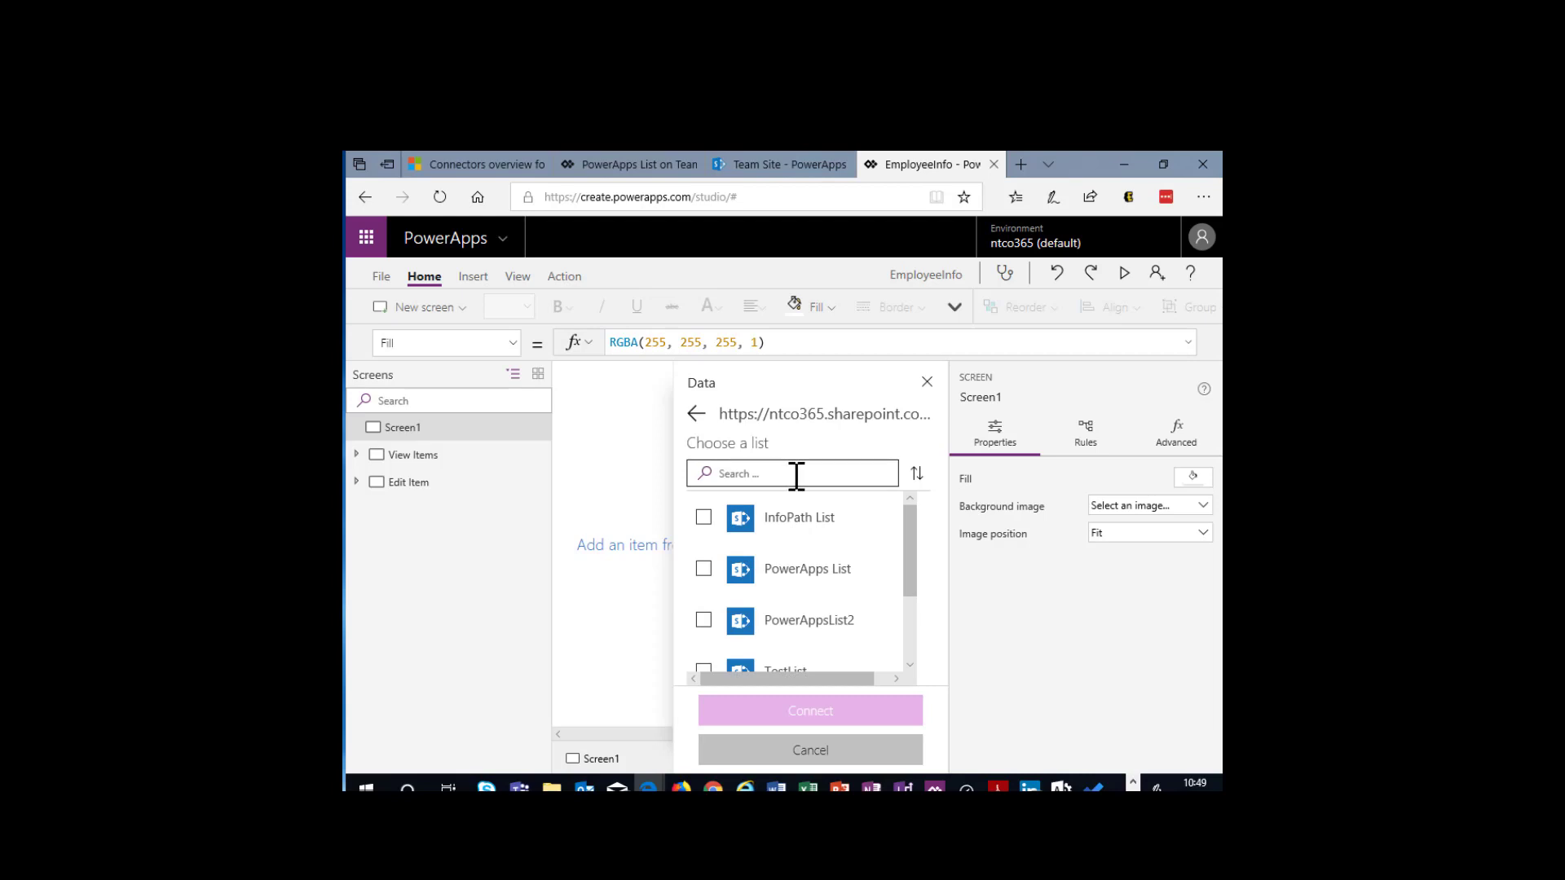
# - Select PowerApps List from the Team Site's lists and connect it to the app as a data source
pyautogui.scroll(-1, 789, 521)
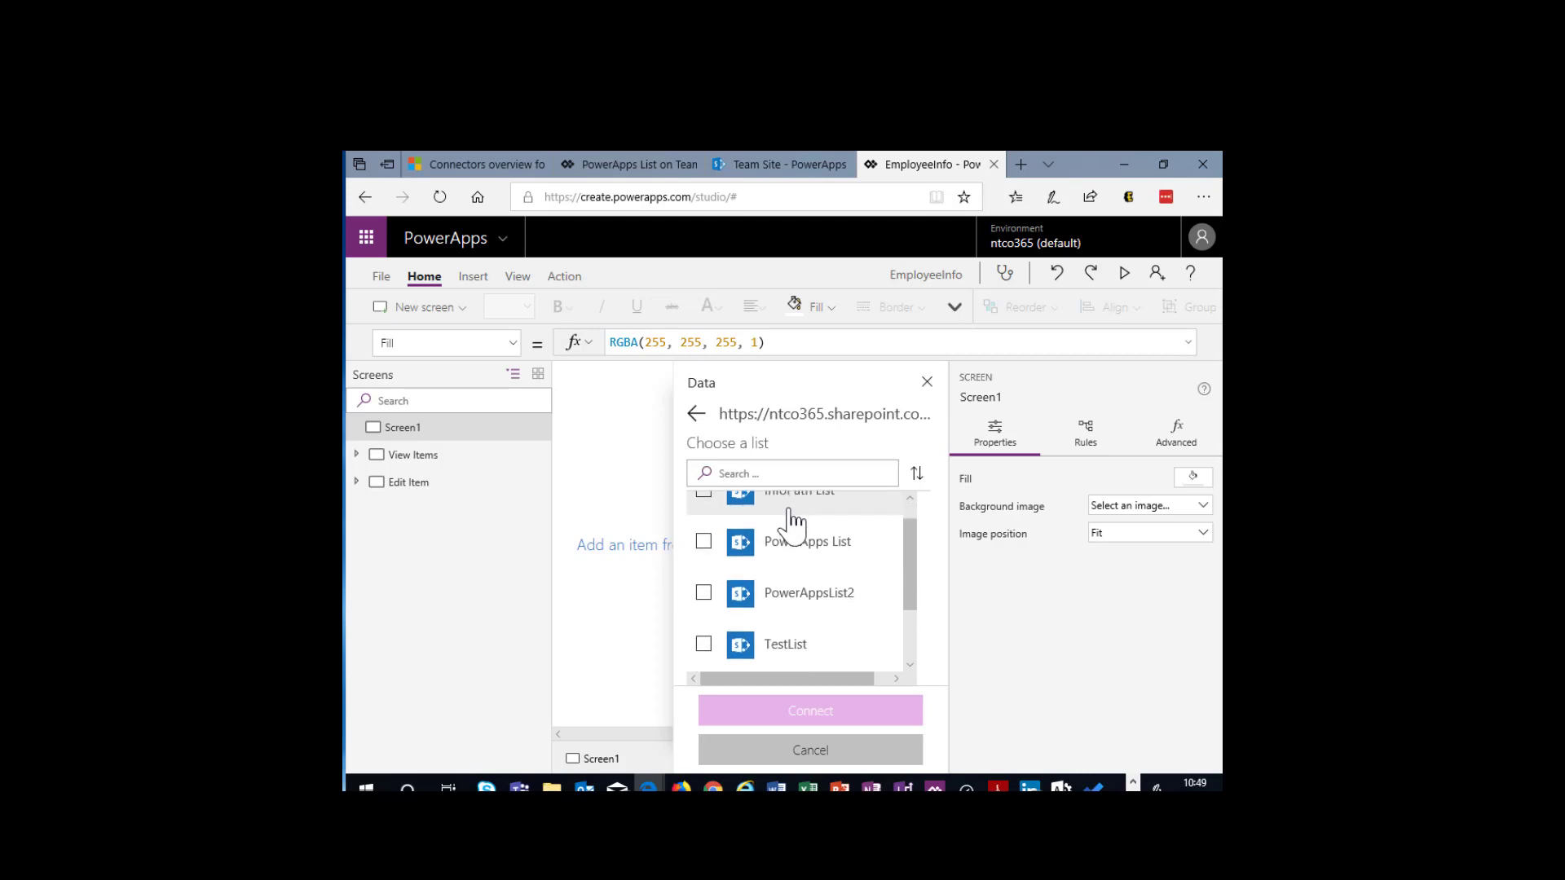
pyautogui.scroll(-1, 791, 526)
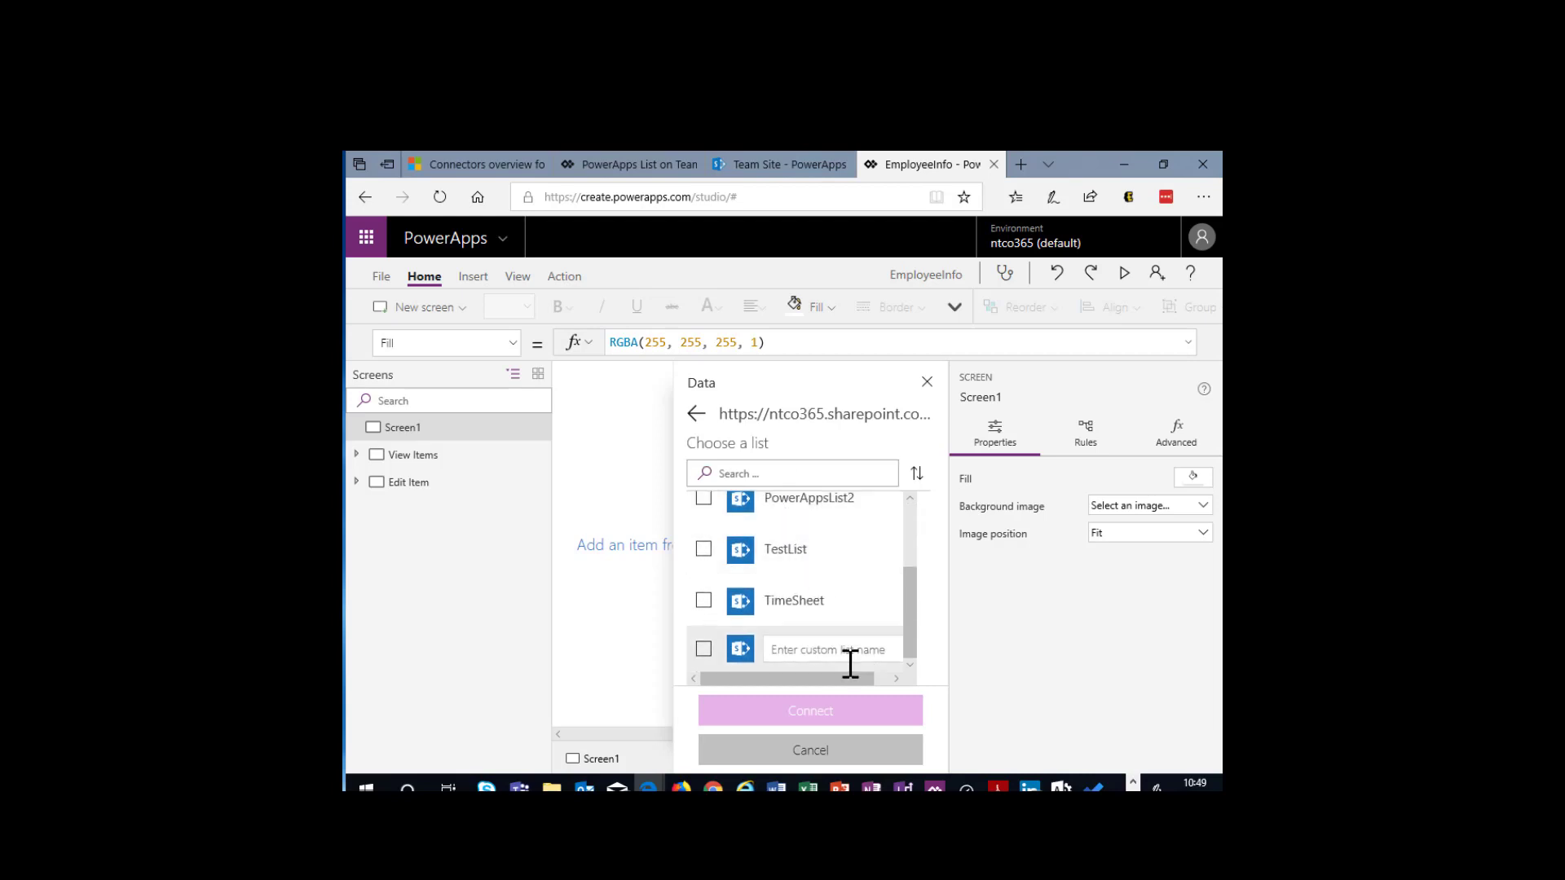
pyautogui.scroll(2, 825, 587)
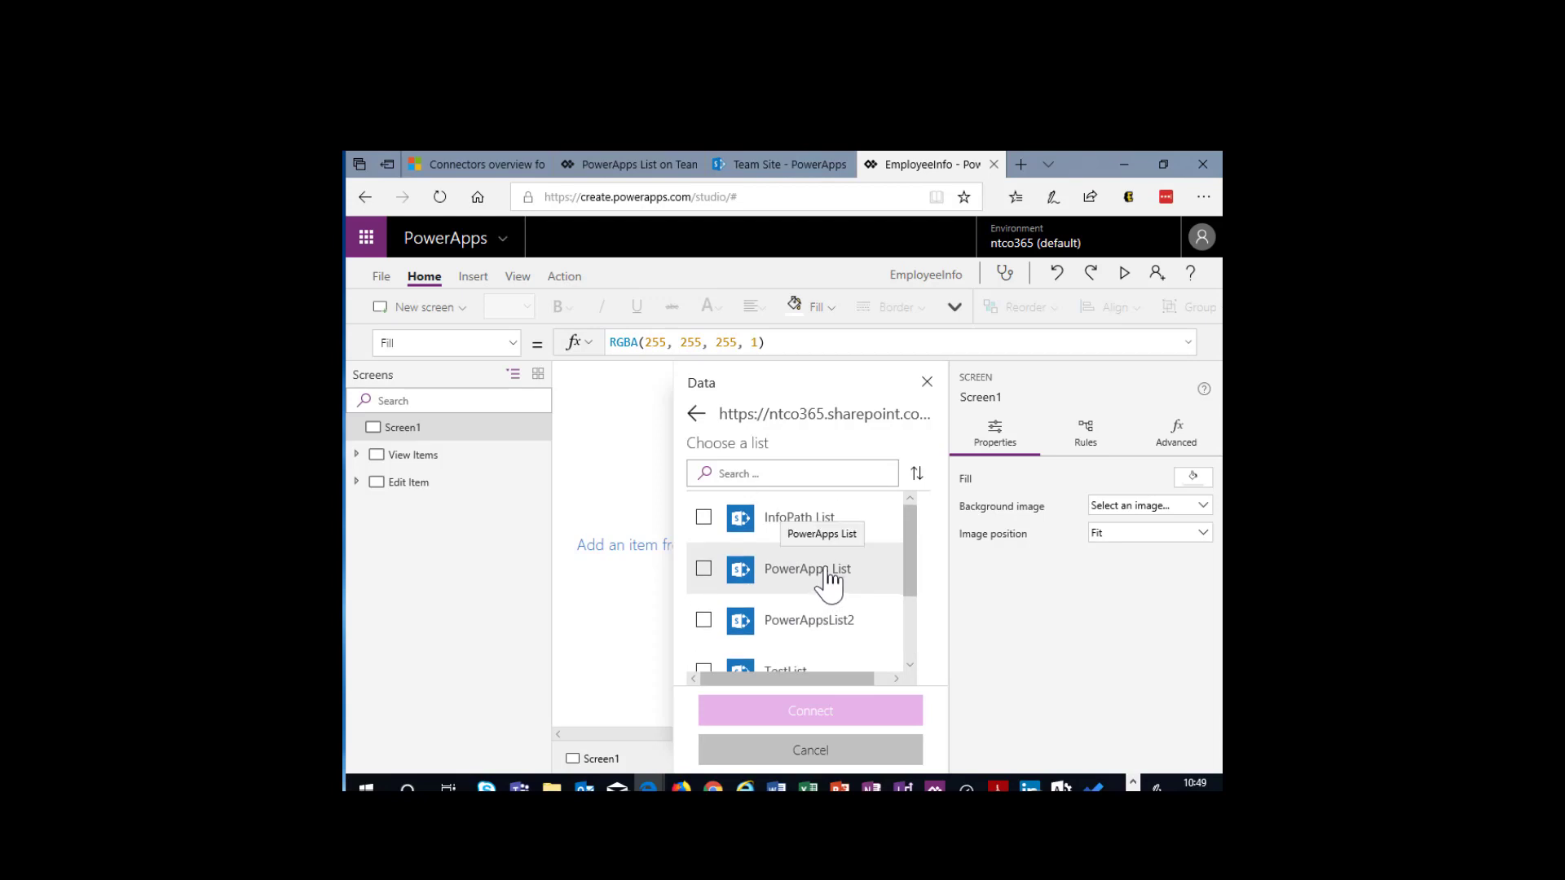
pyautogui.scroll(-1, 766, 617)
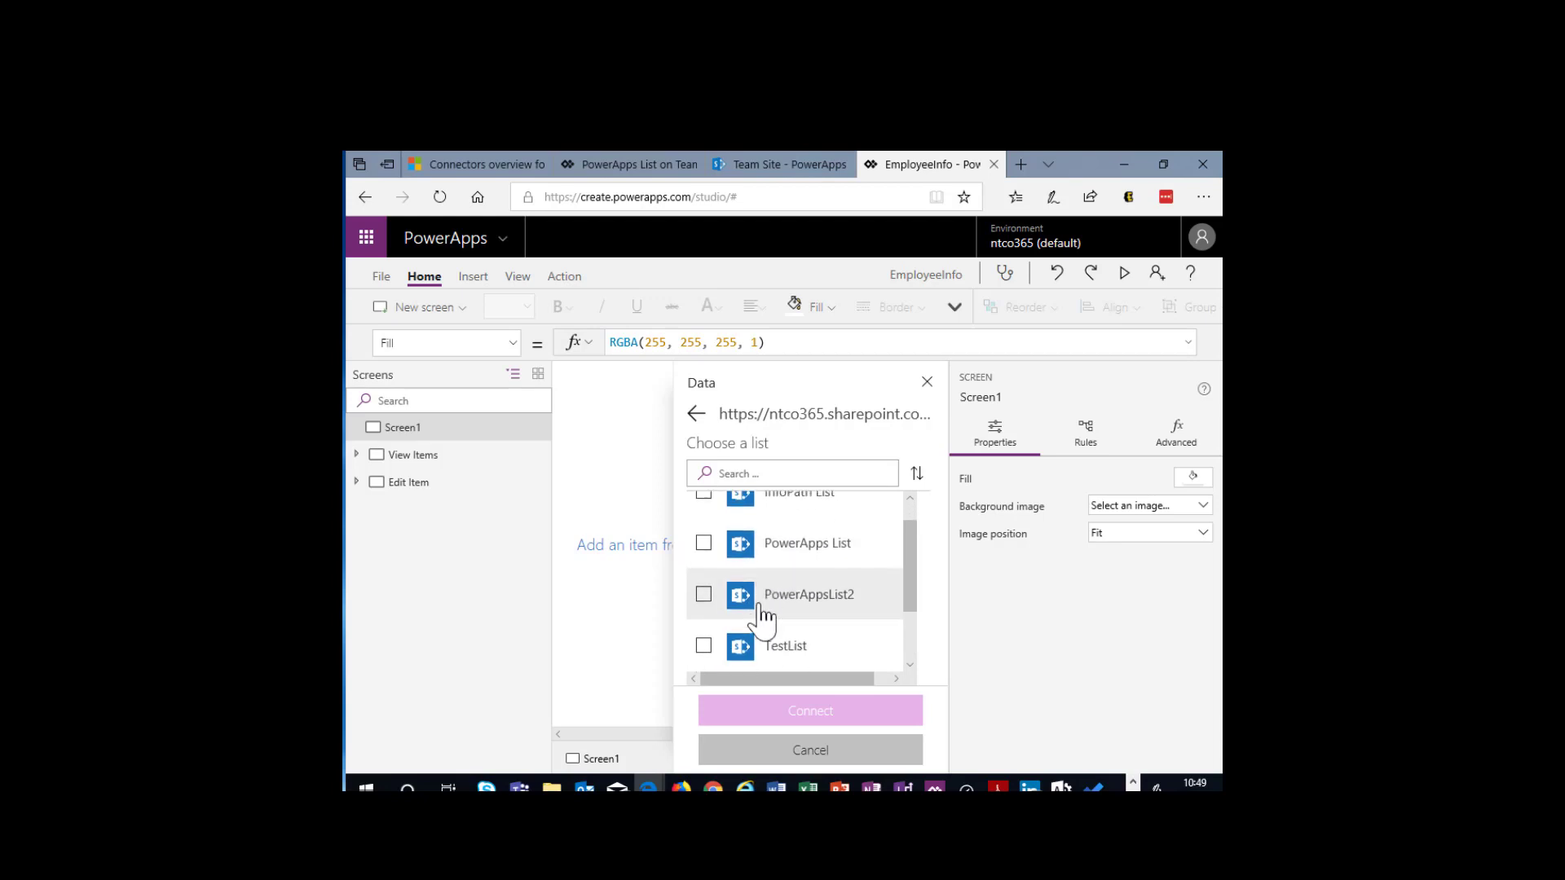
pyautogui.click(703, 593)
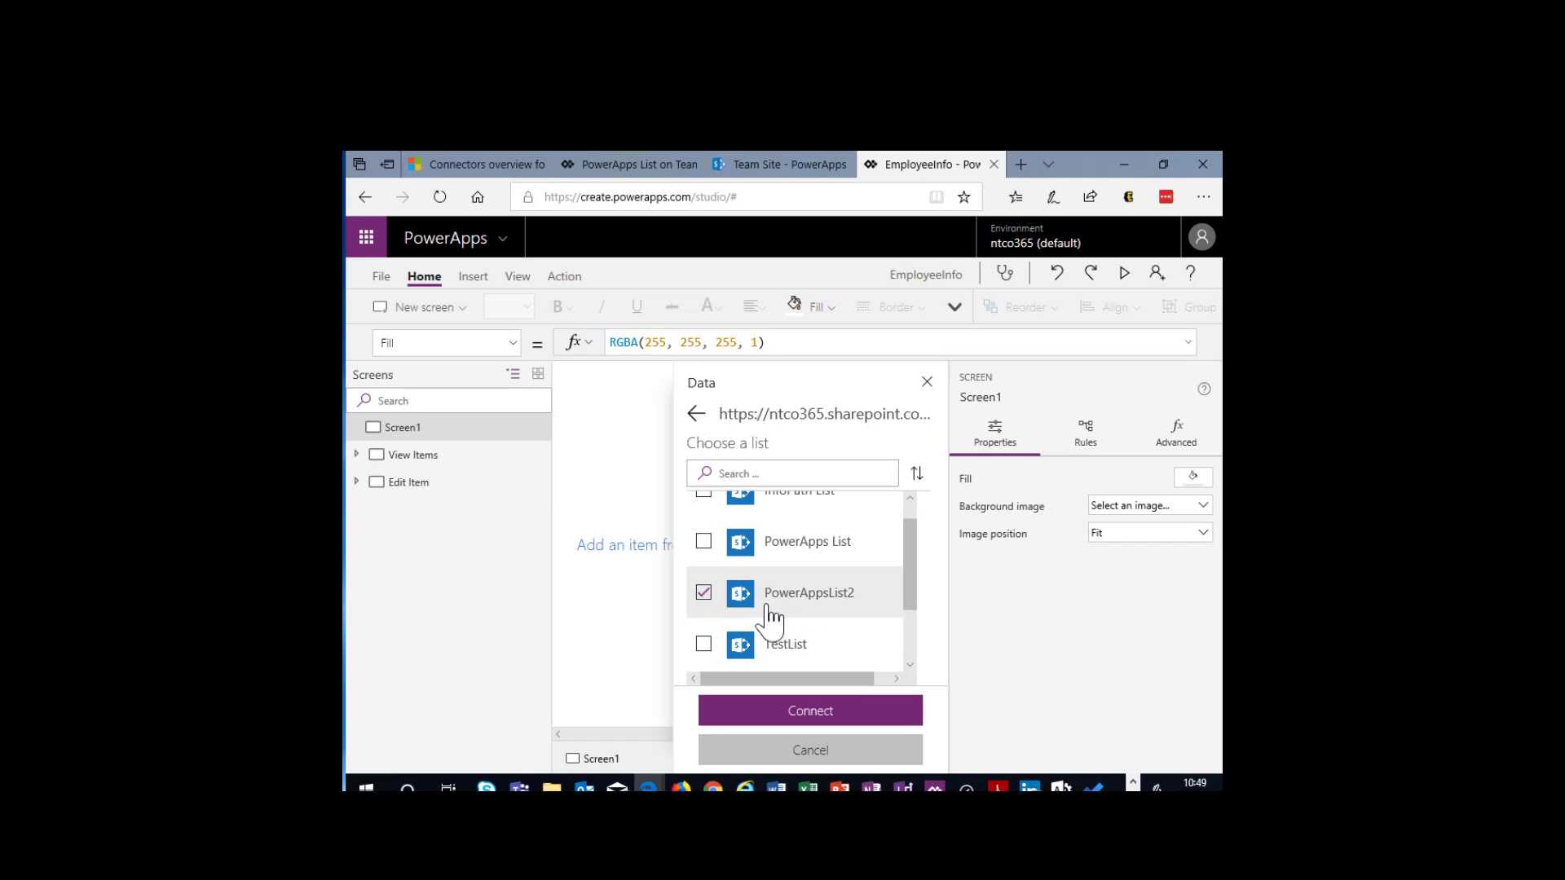
pyautogui.click(705, 598)
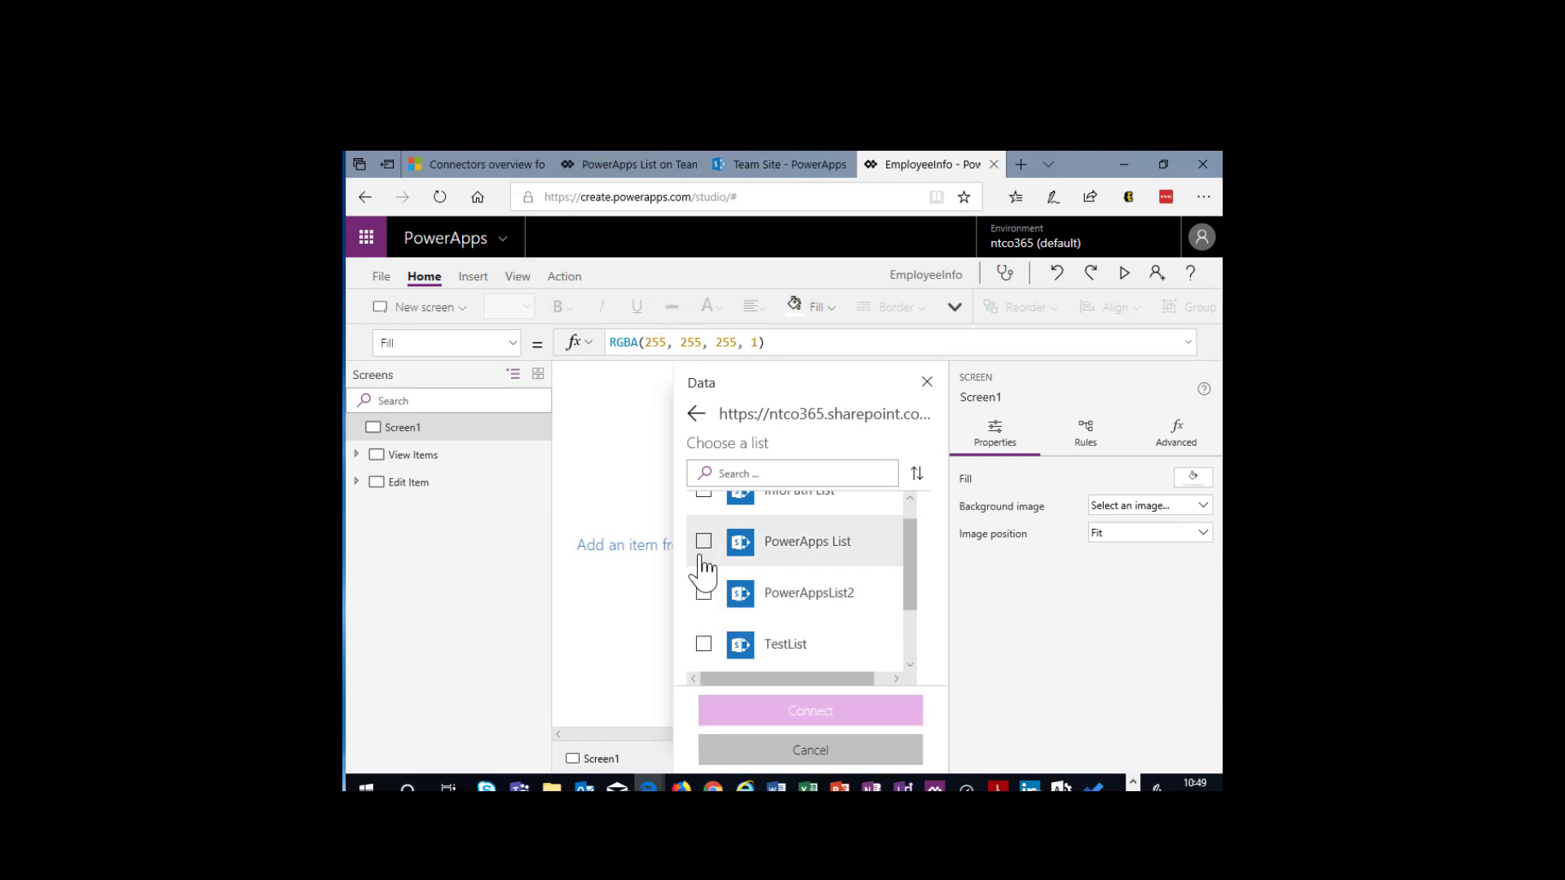
pyautogui.click(704, 543)
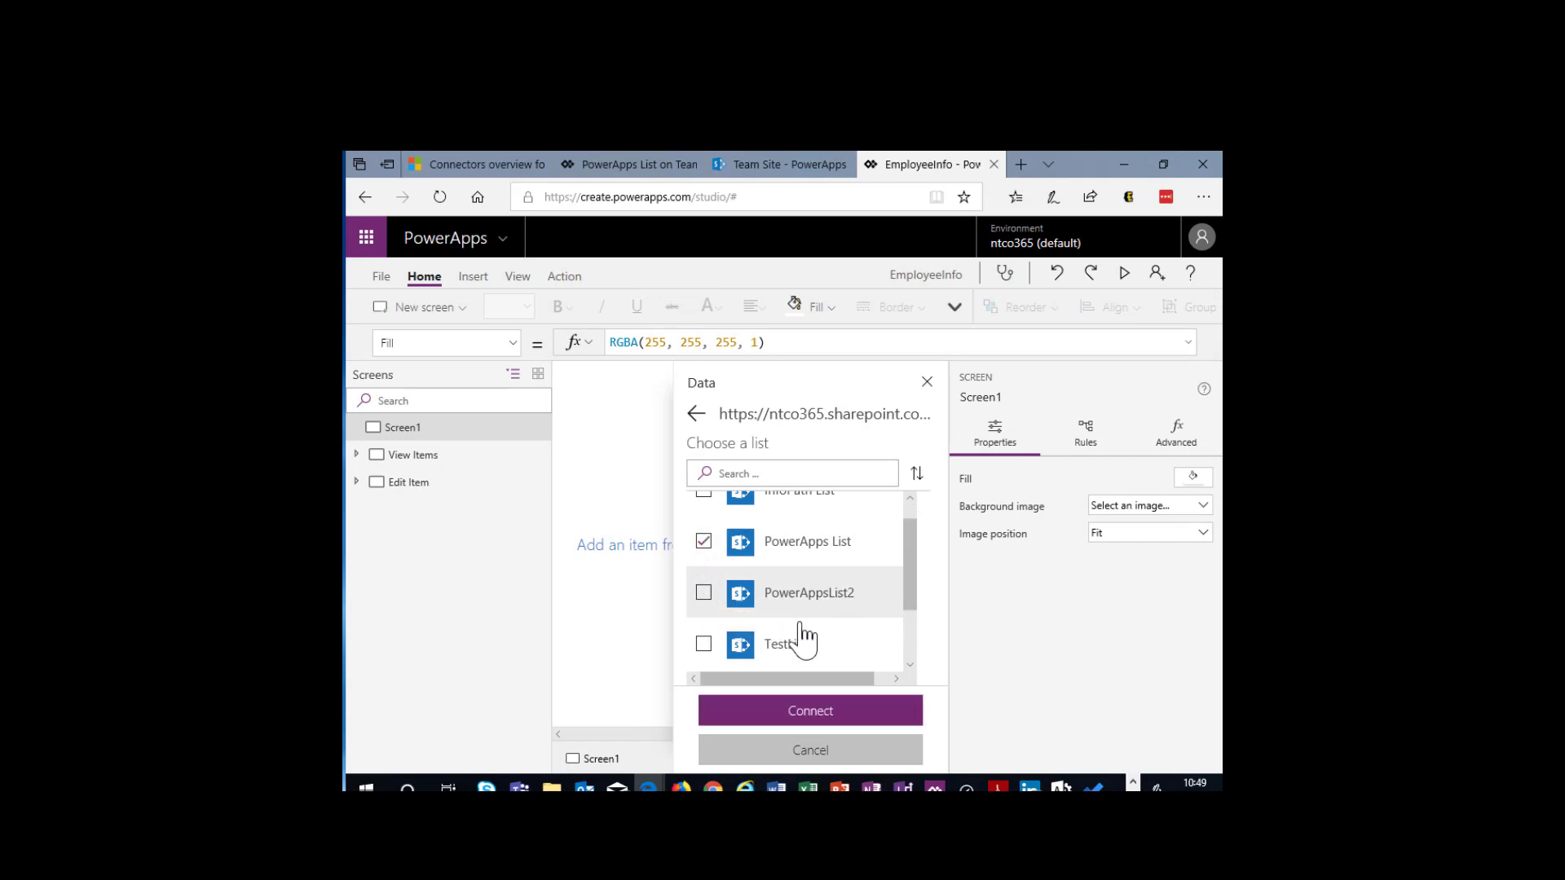
pyautogui.click(820, 716)
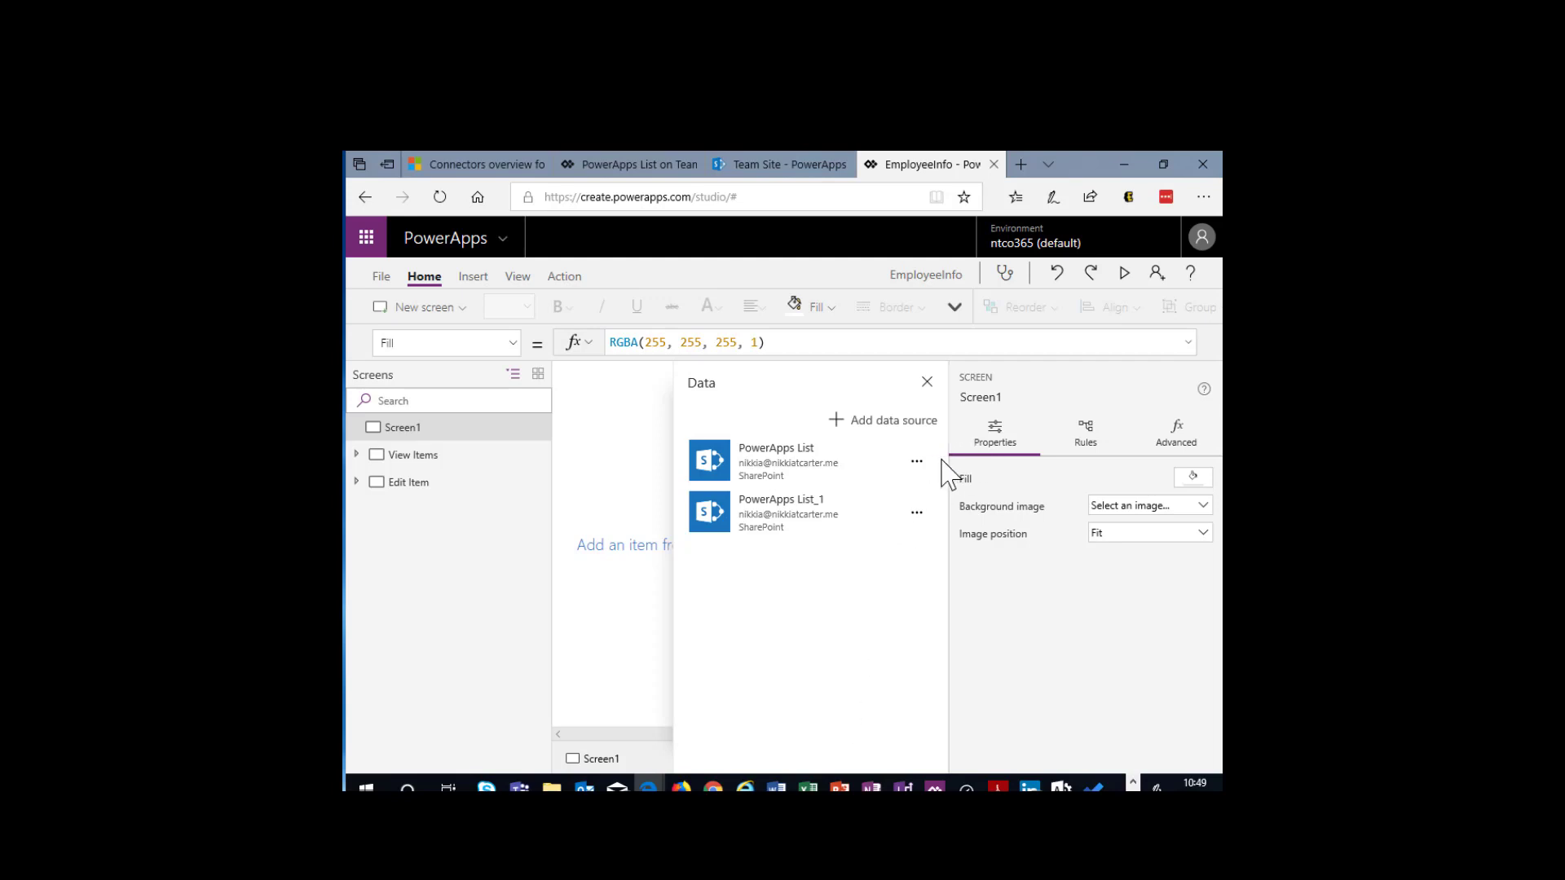
# - Remove the duplicate PowerApps List_1 data source from the app and close the data settings
pyautogui.click(916, 511)
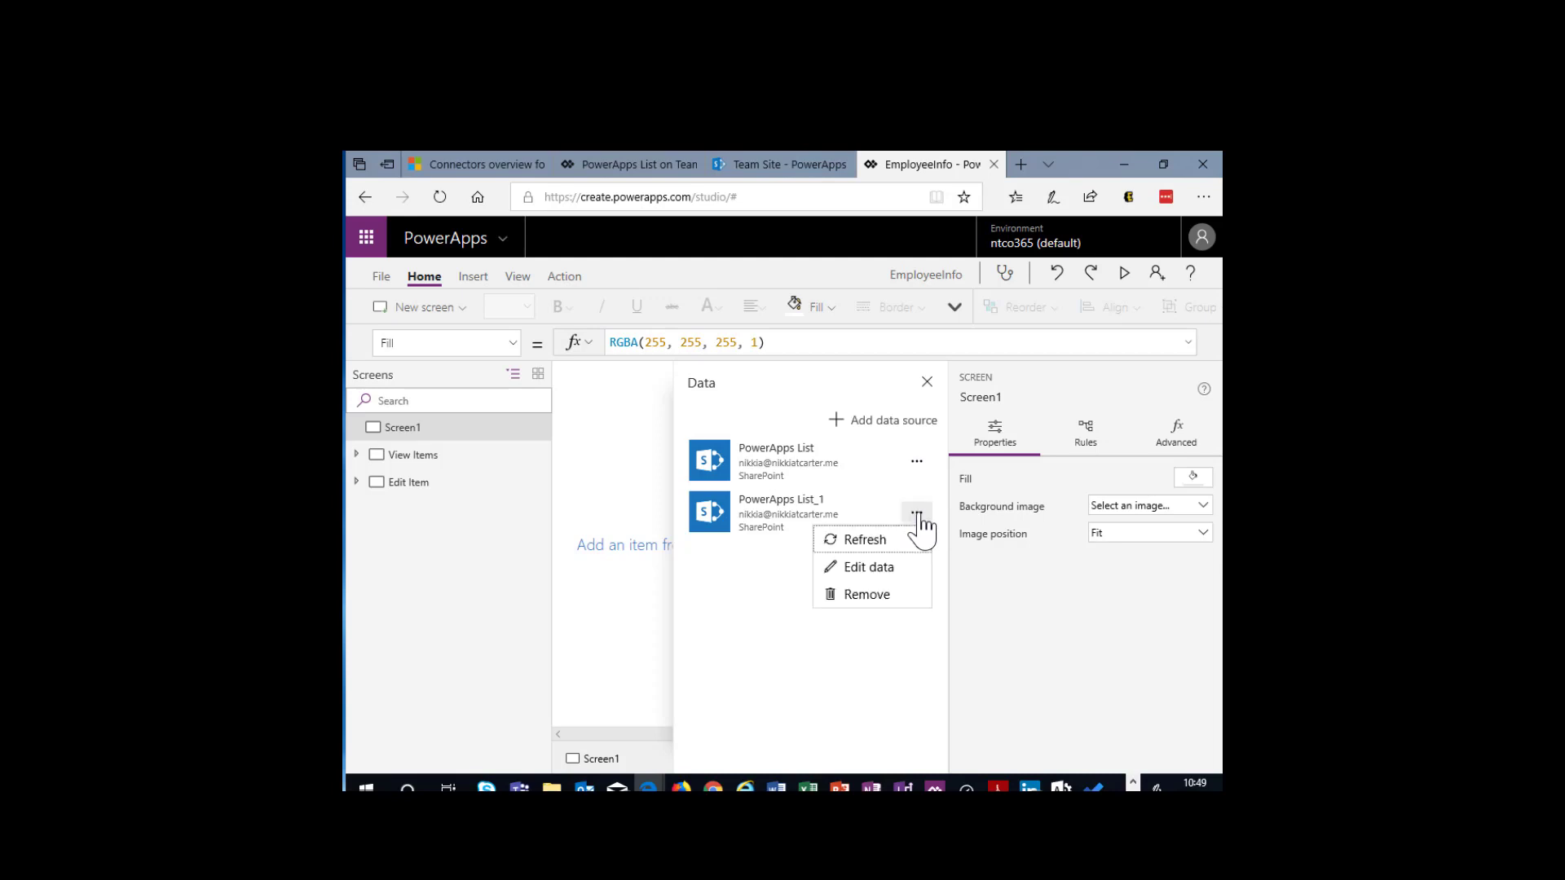
pyautogui.click(867, 595)
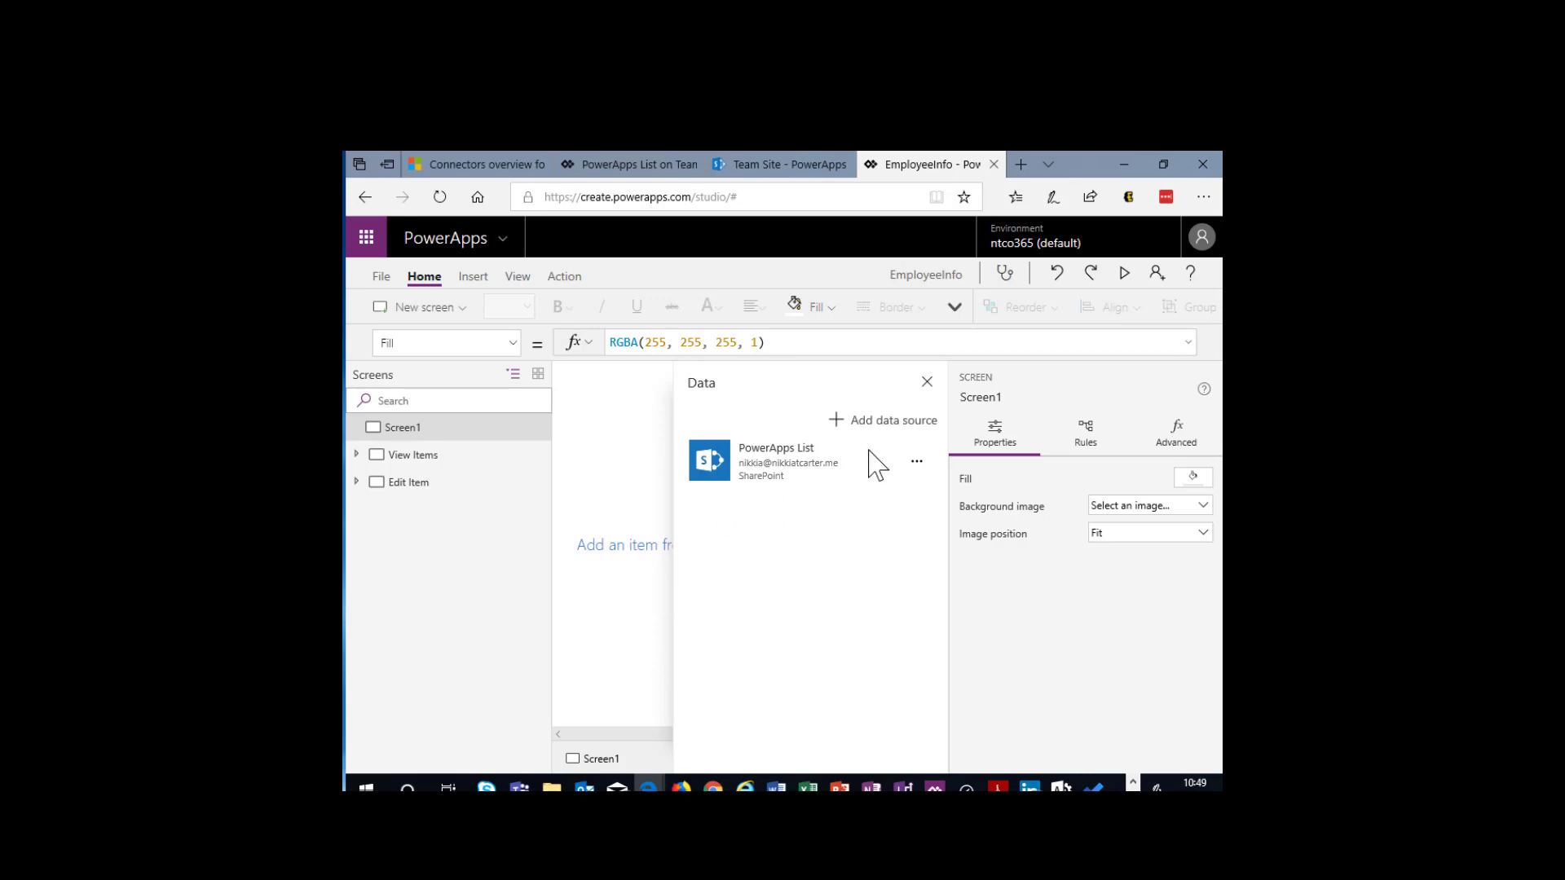
pyautogui.click(927, 382)
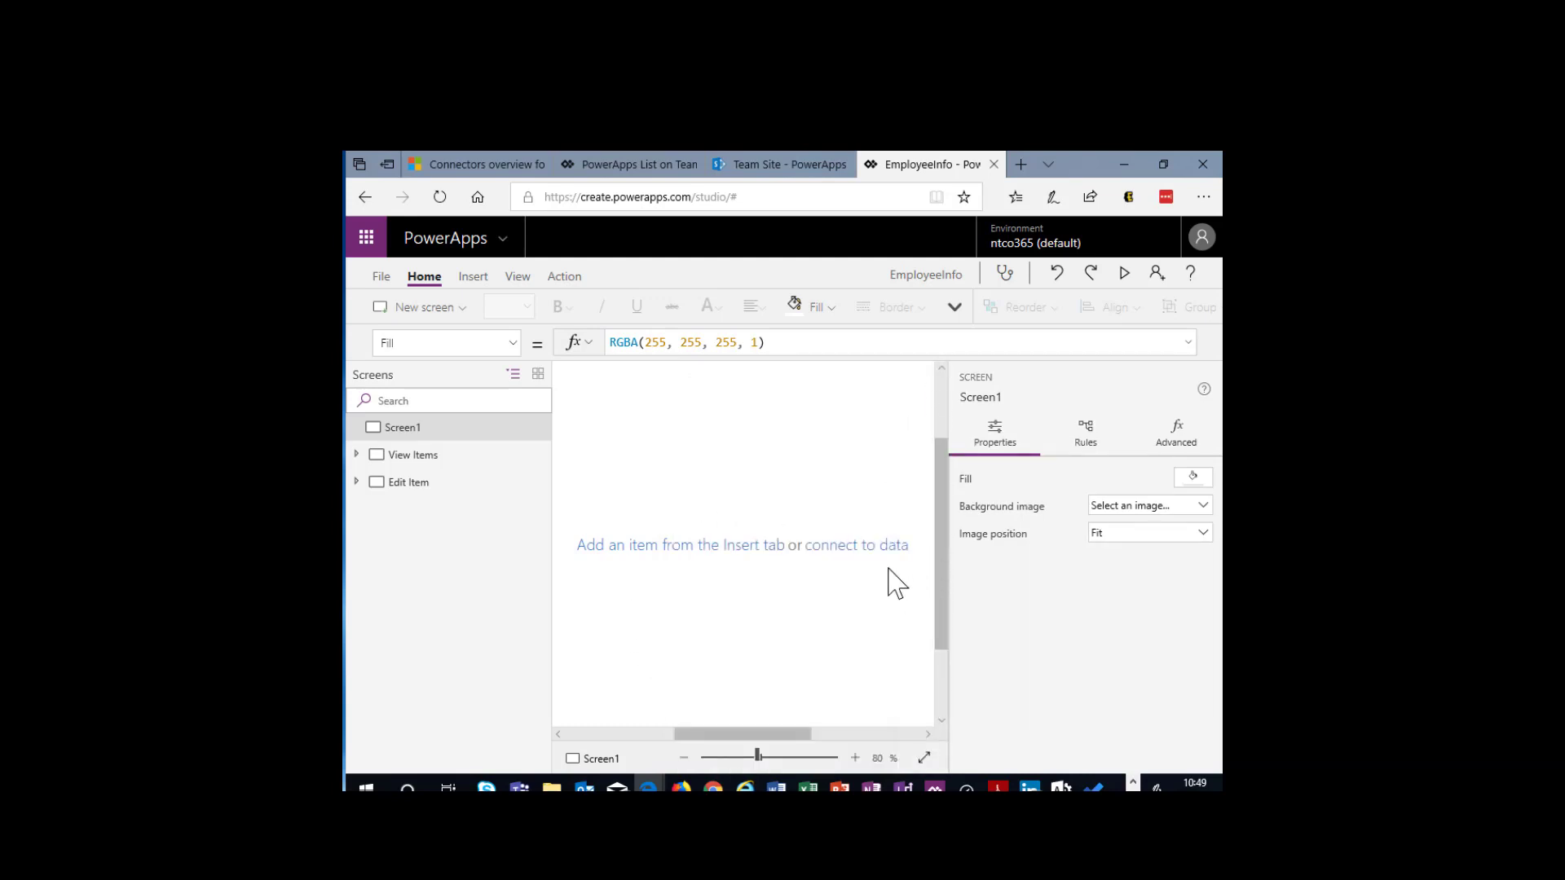
# - Display the View Items screen with the whole canvas in view and examine the layouts offered for a new screen
pyautogui.click(684, 758)
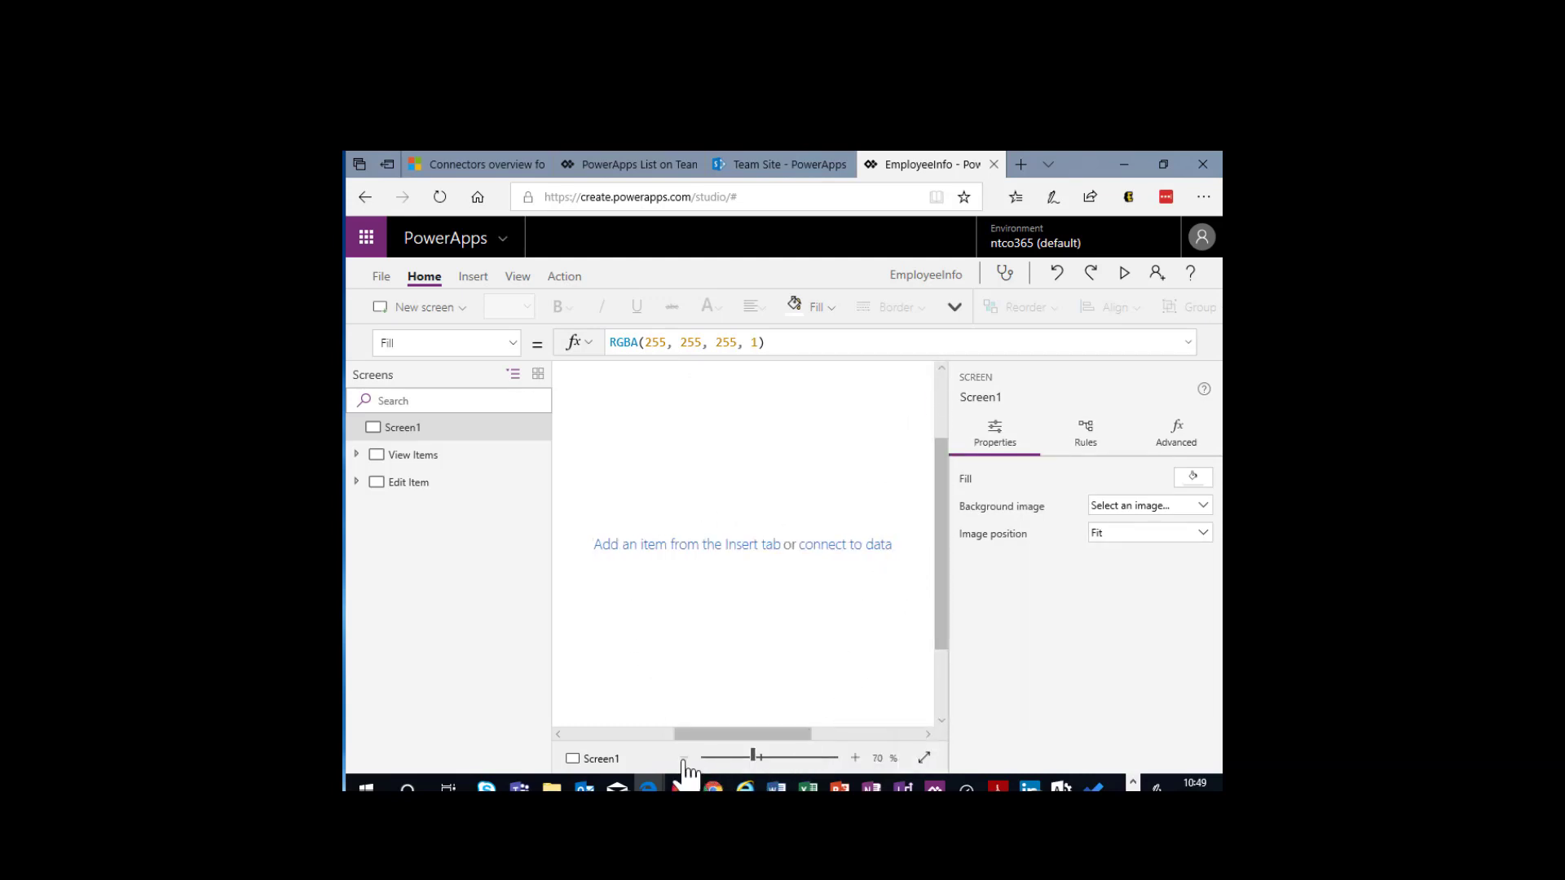
pyautogui.click(684, 758)
pyautogui.click(684, 758)
pyautogui.click(684, 758)
pyautogui.click(684, 758)
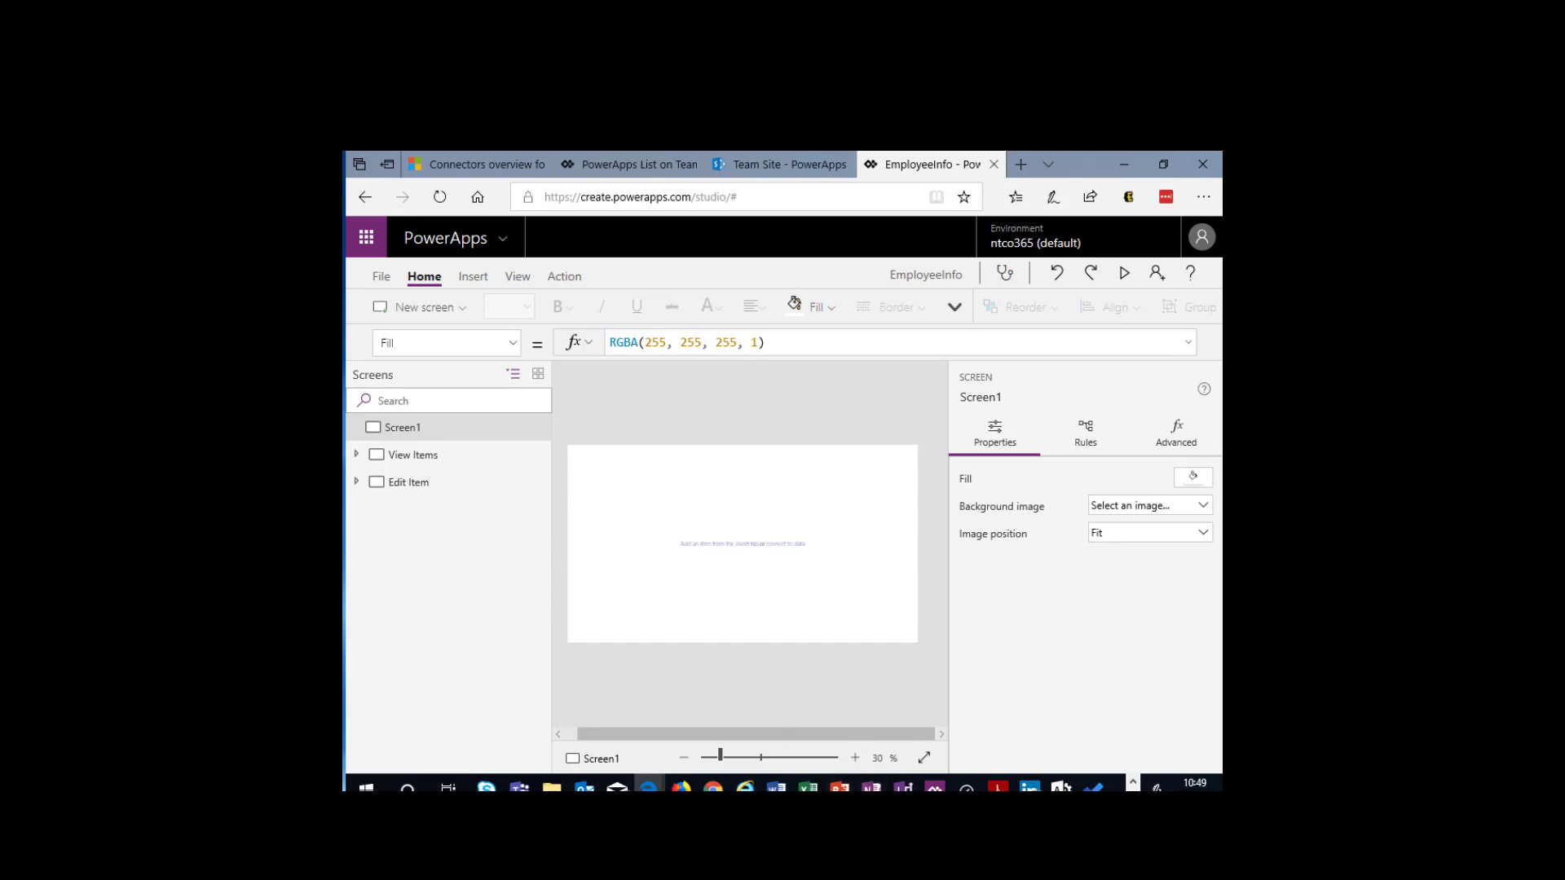
pyautogui.click(416, 487)
pyautogui.click(424, 460)
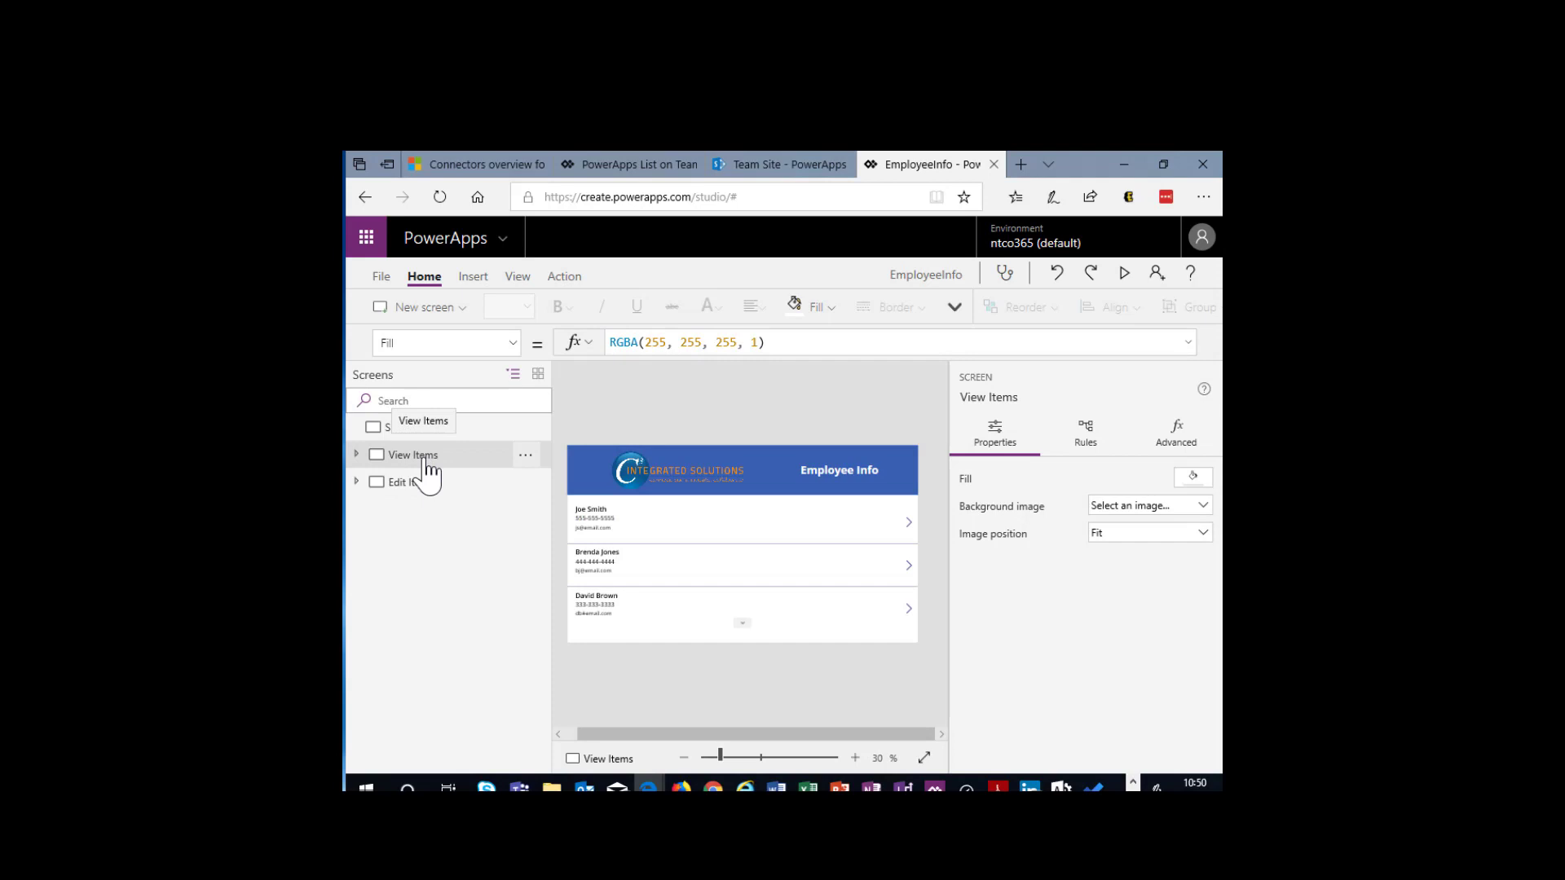
pyautogui.click(457, 314)
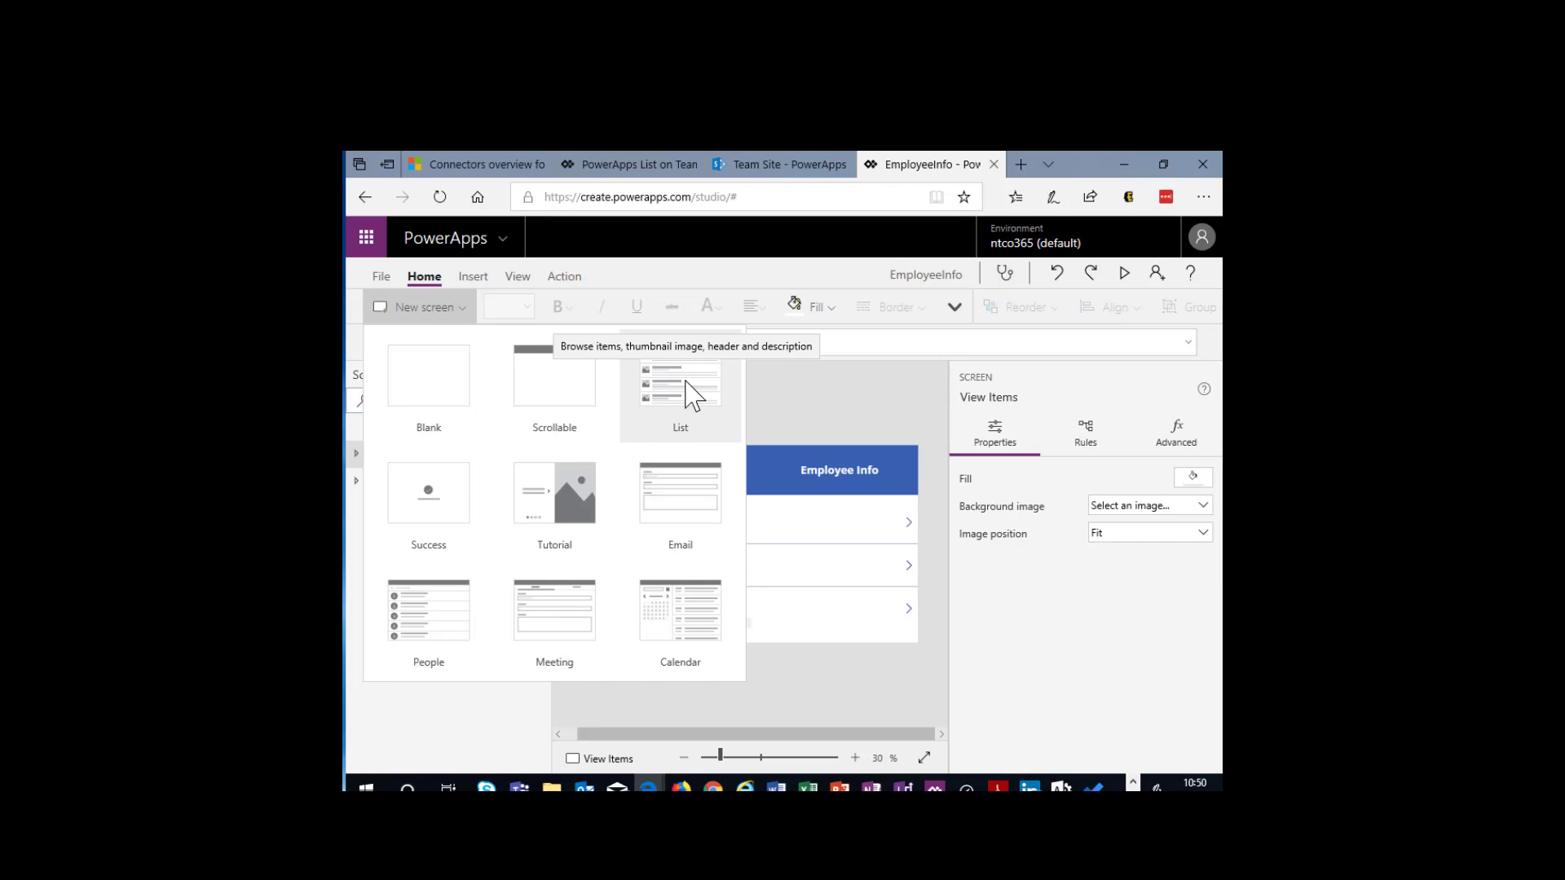
pyautogui.click(932, 382)
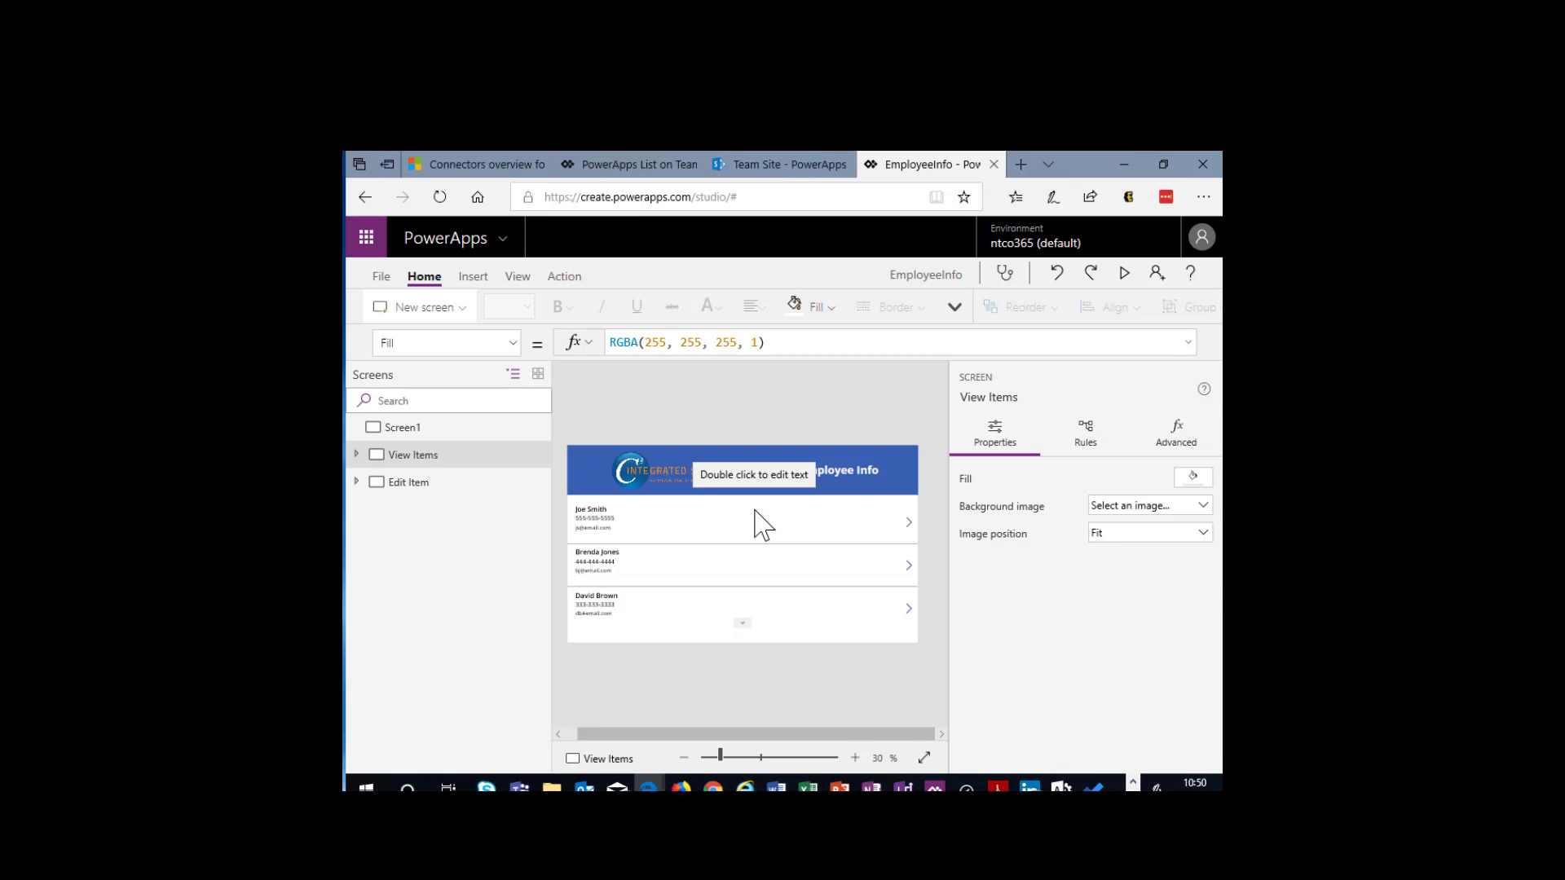
# - Save the EmployeeInfo app and open EmployeeInfo2 from the available PowerApps
pyautogui.hotkey('ctrl', 's')
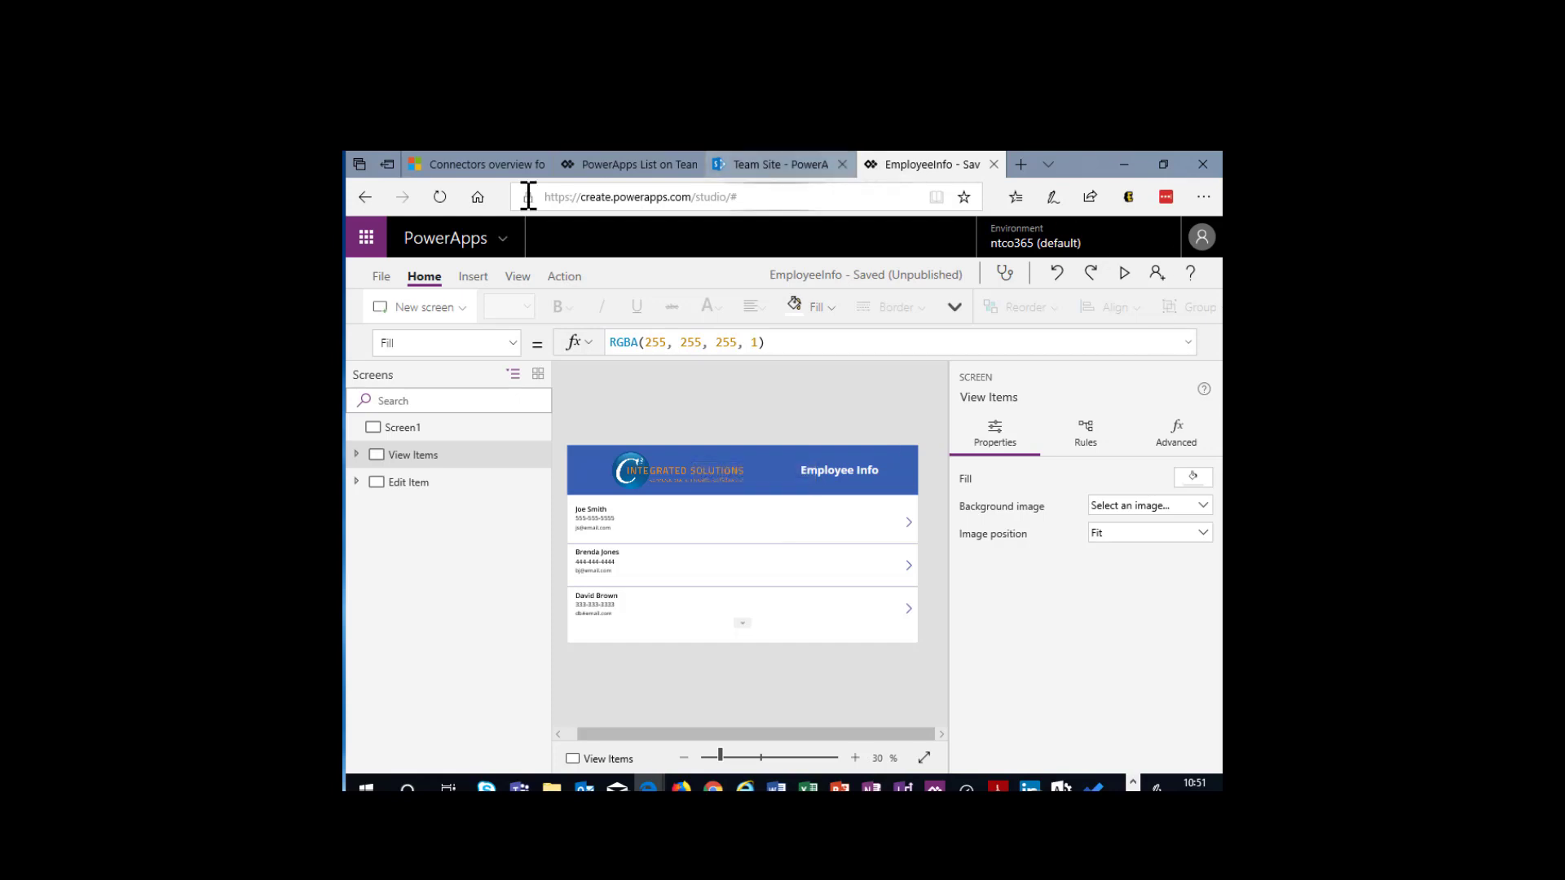
pyautogui.click(380, 278)
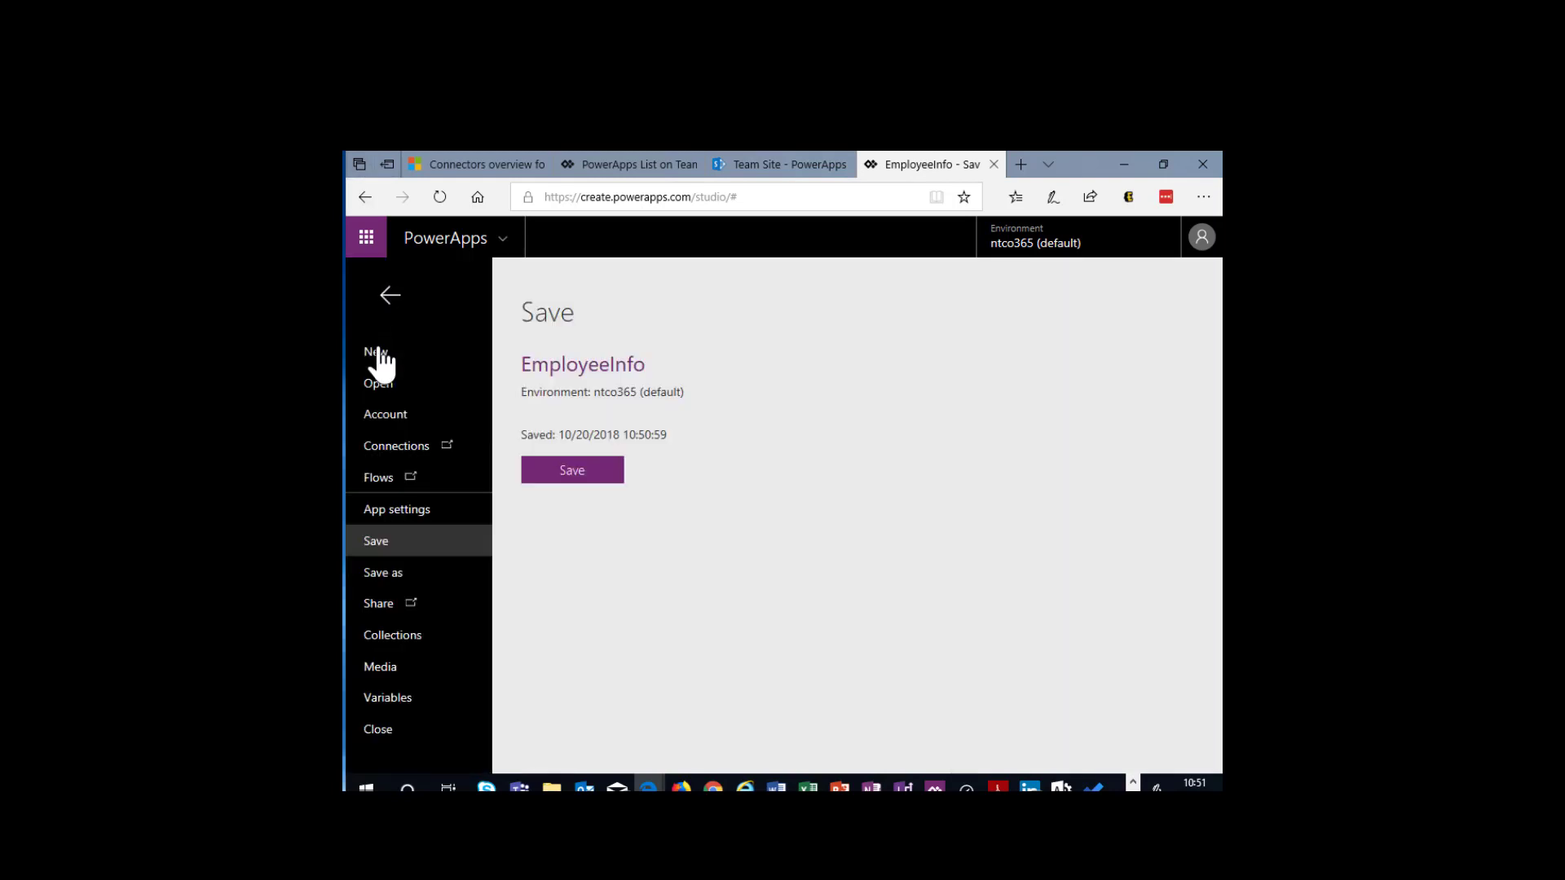
pyautogui.click(383, 386)
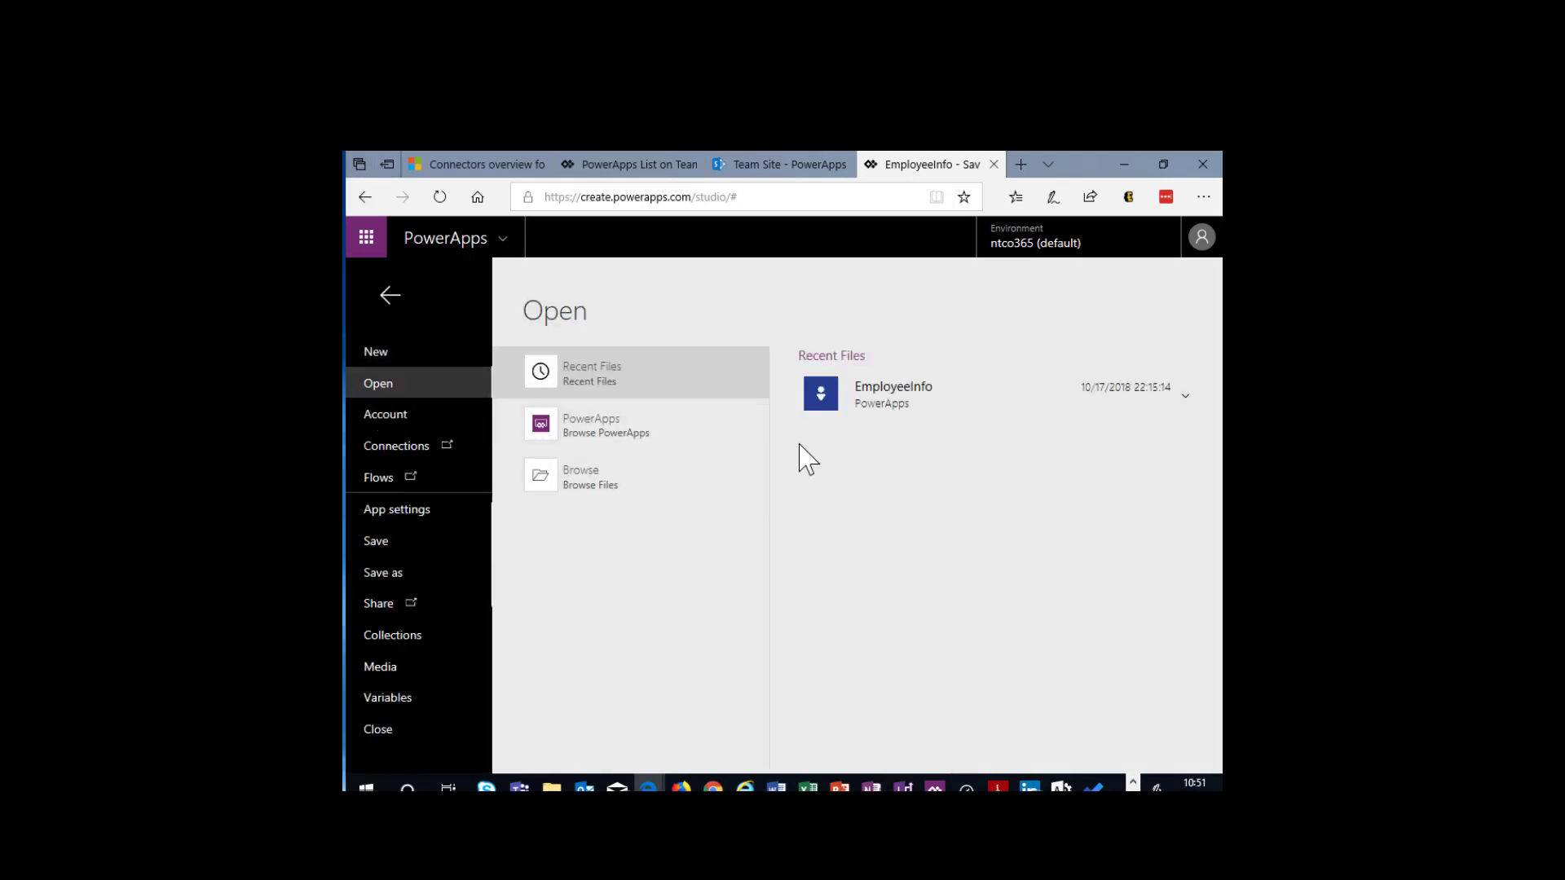
pyautogui.click(649, 441)
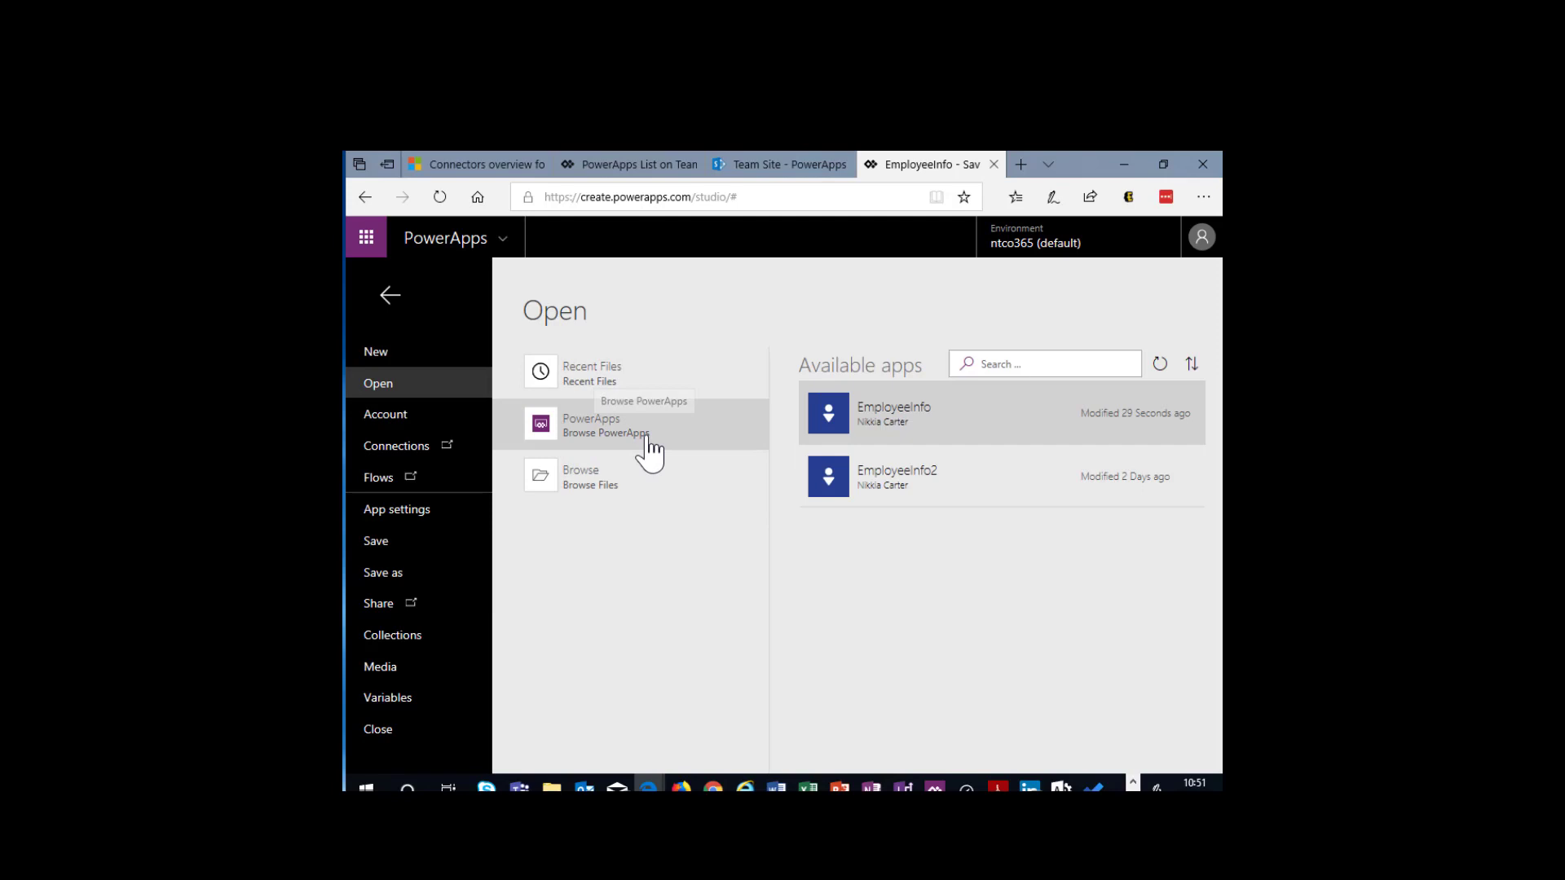
pyautogui.click(926, 489)
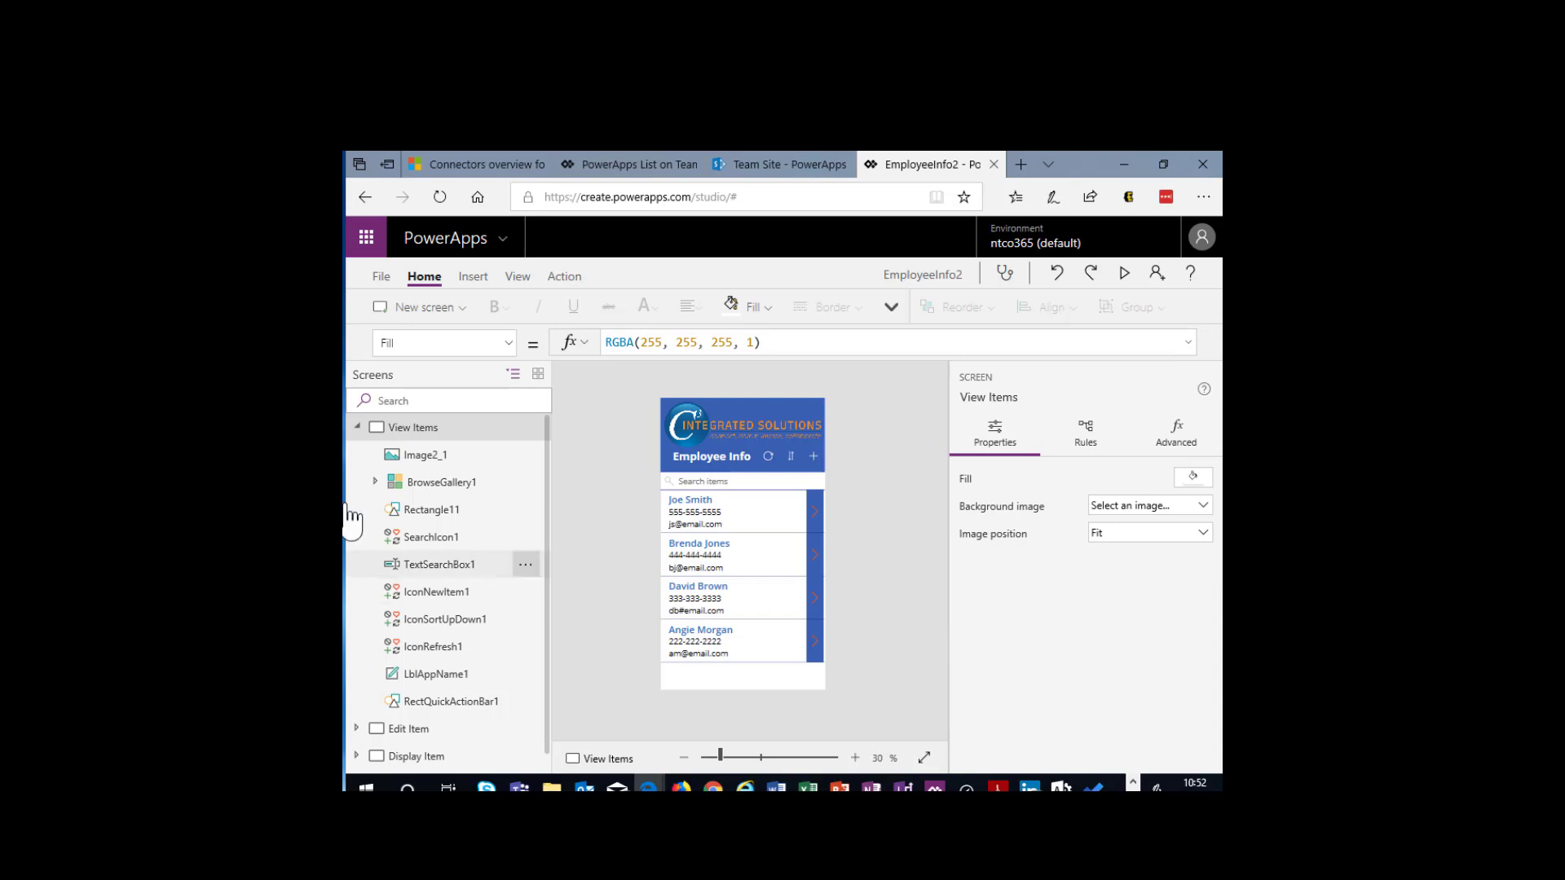
# - Collapse the View Items controls to review EmployeeInfo2's screens and examine the layouts offered for a new screen
pyautogui.click(358, 427)
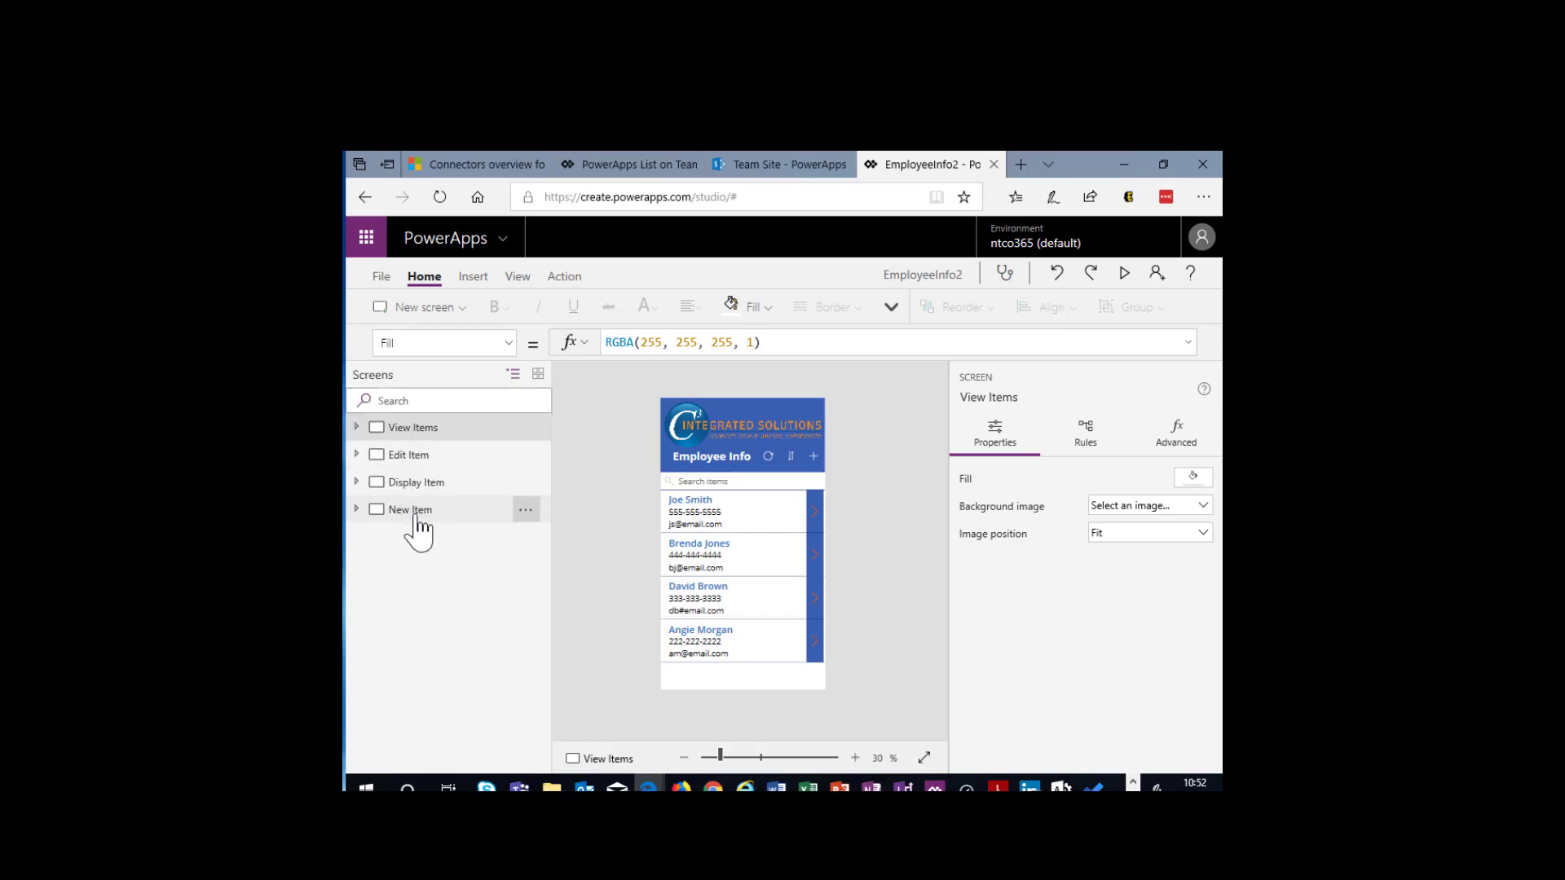
pyautogui.click(465, 310)
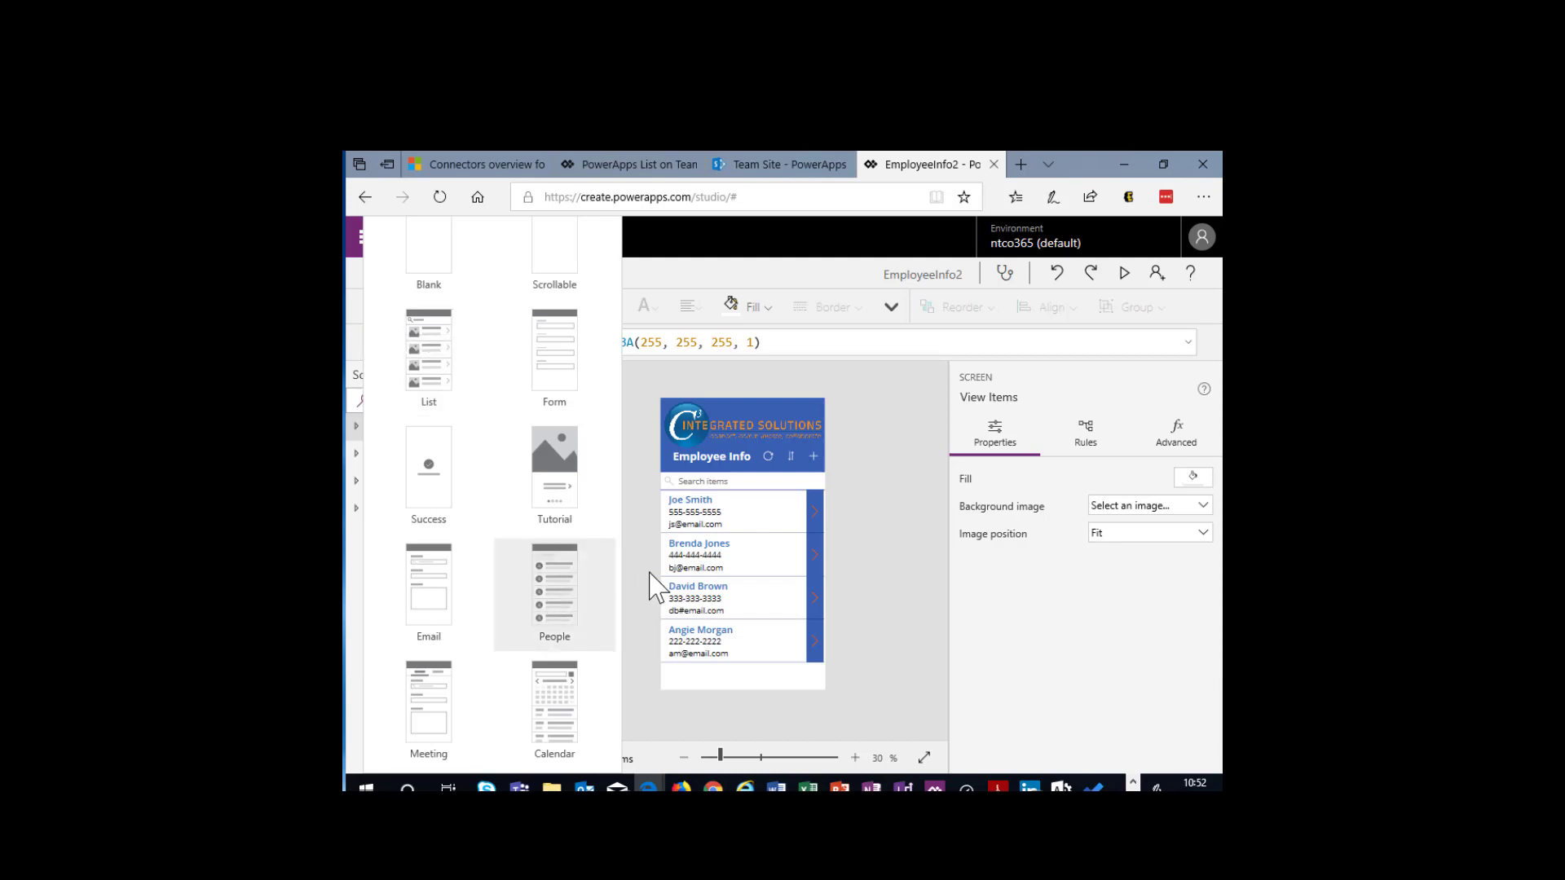
pyautogui.click(737, 733)
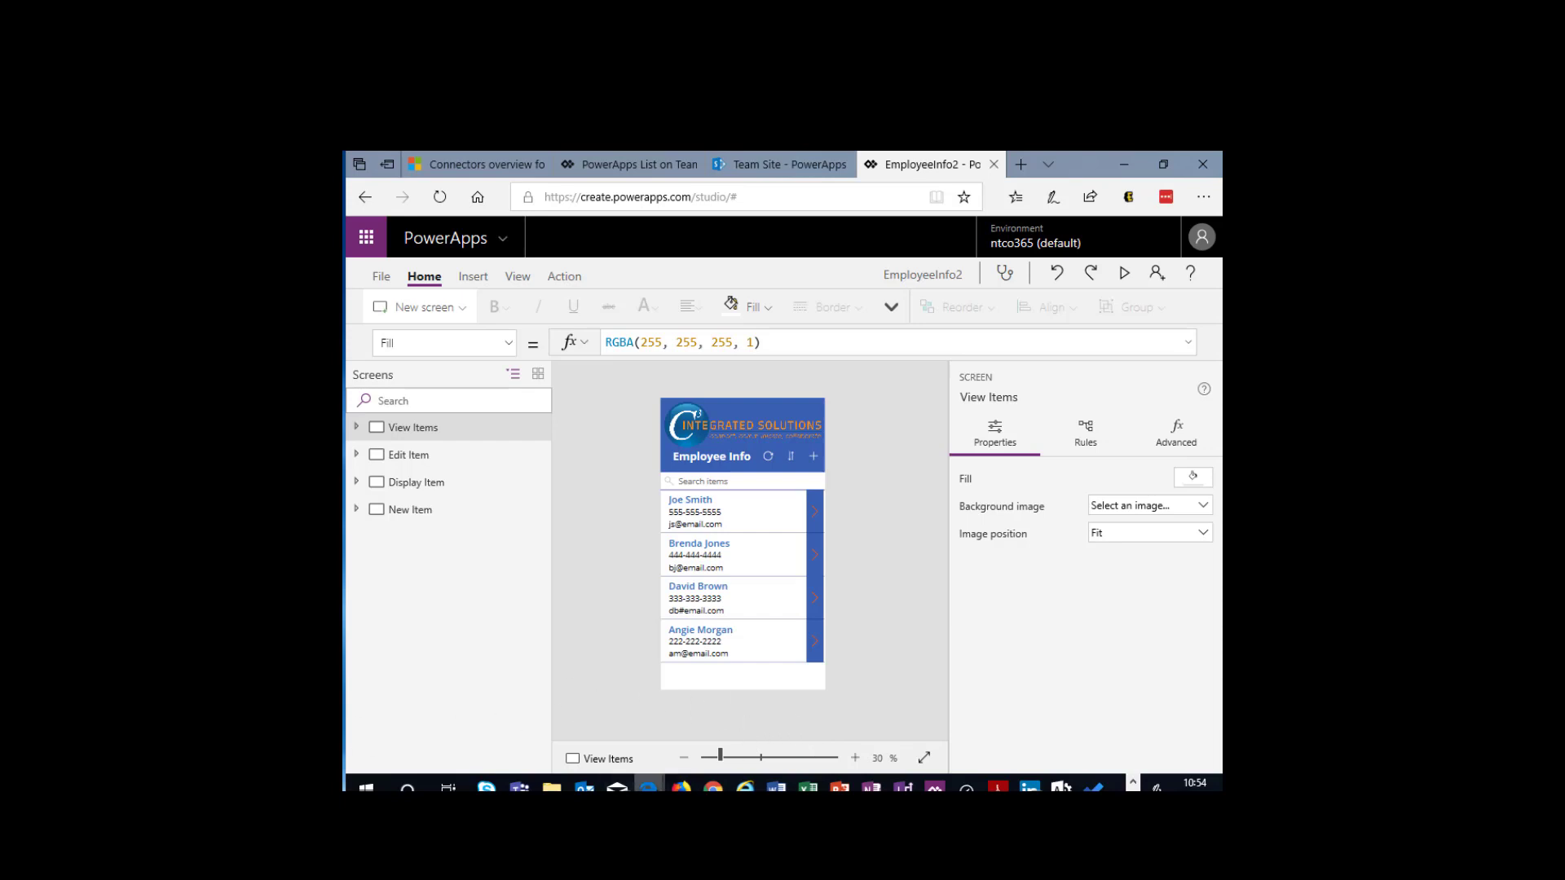
# - Open a new InPrivate browser window and go to portal.office.com
pyautogui.rightClick(648, 788)
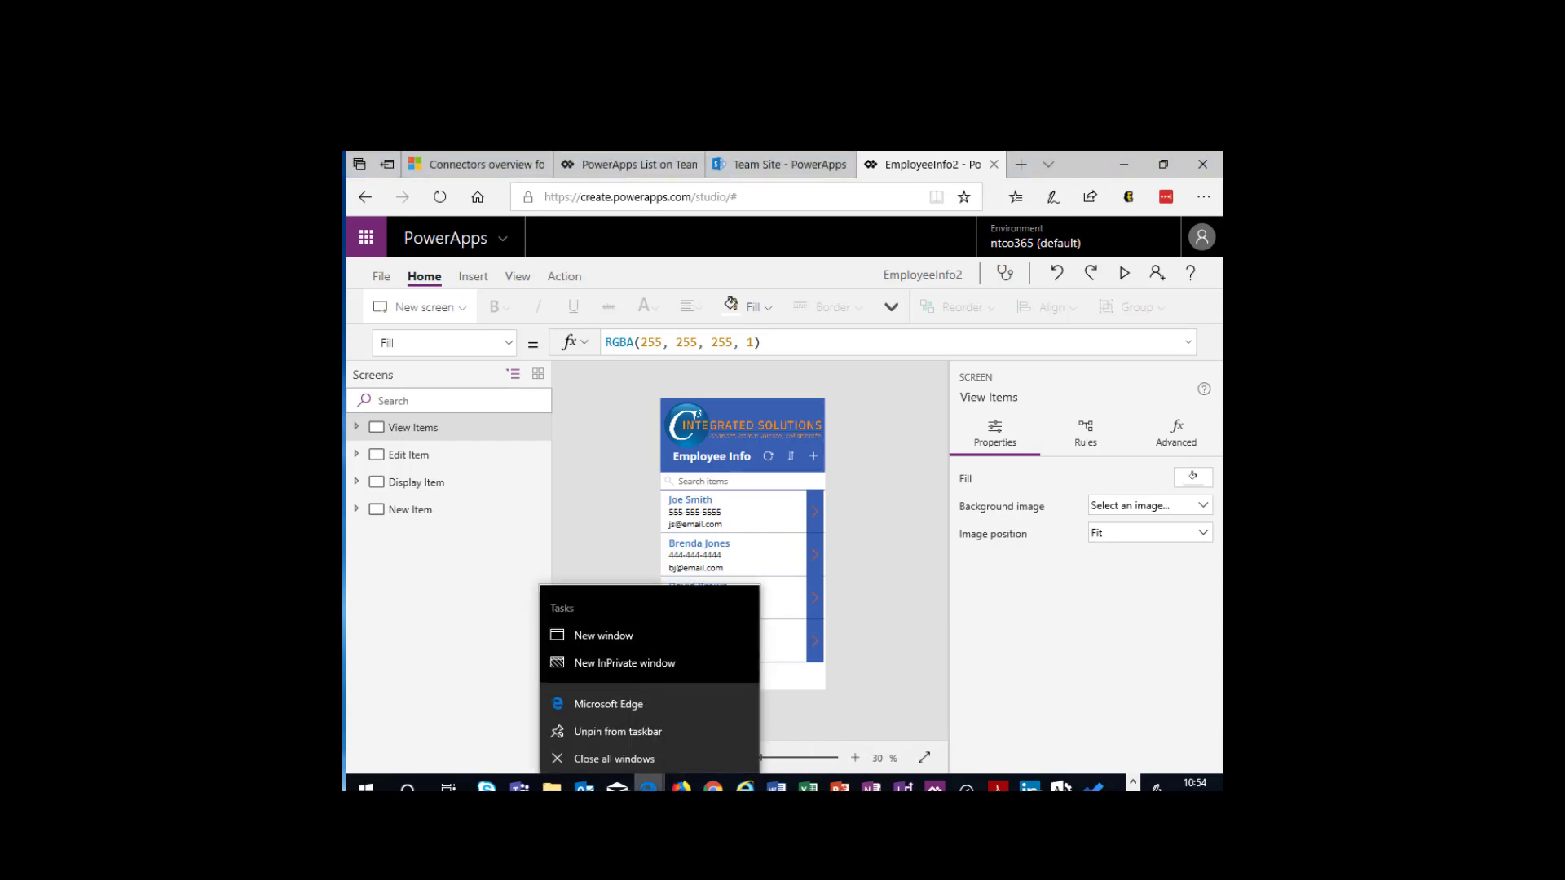
pyautogui.click(619, 657)
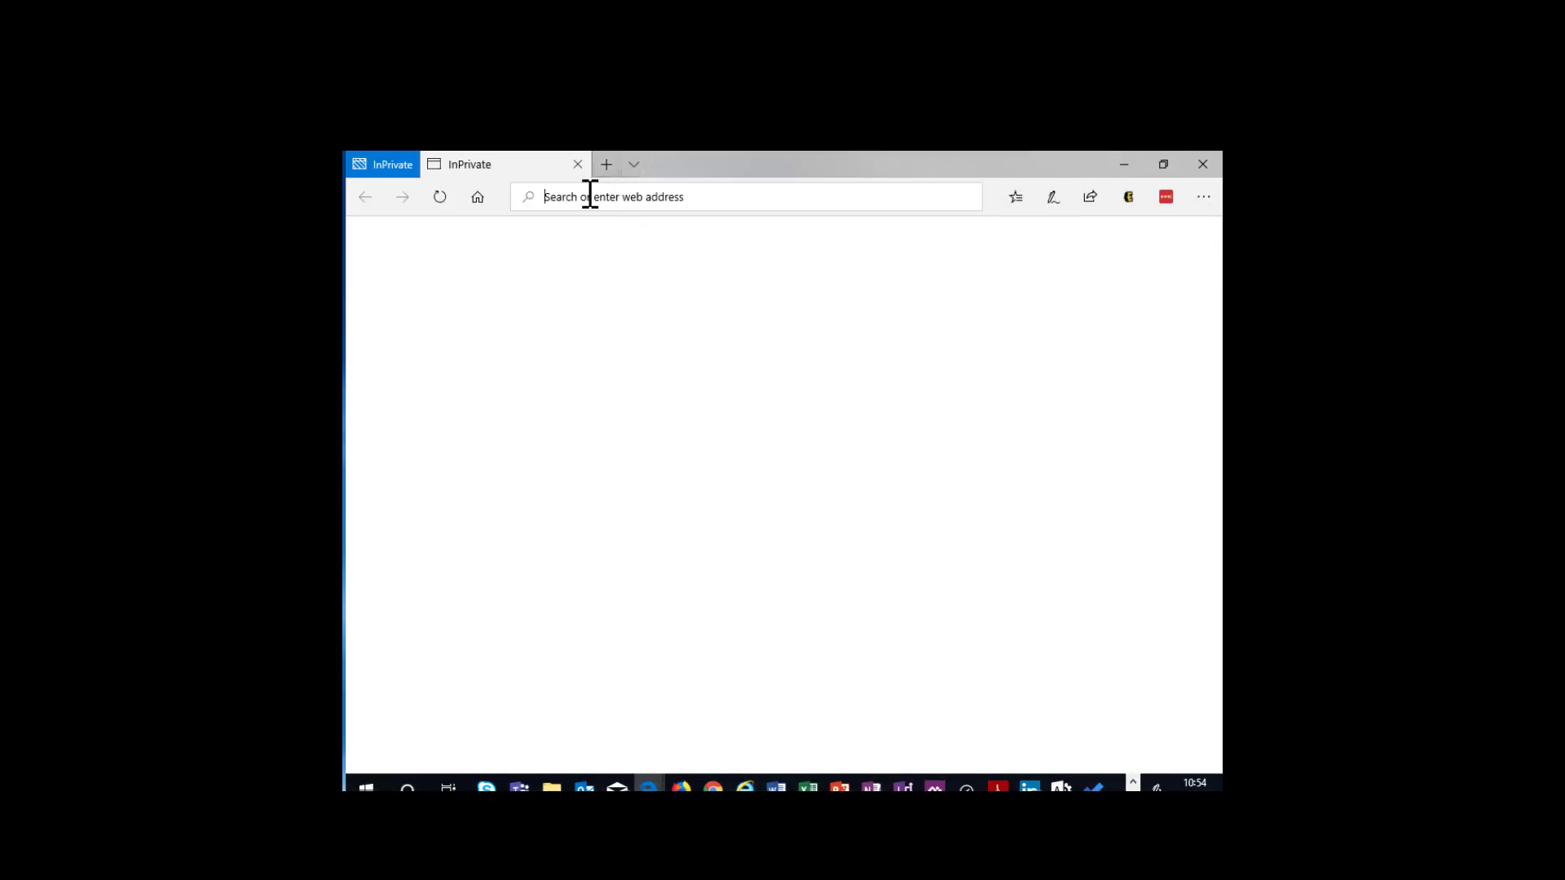
pyautogui.write('porta')
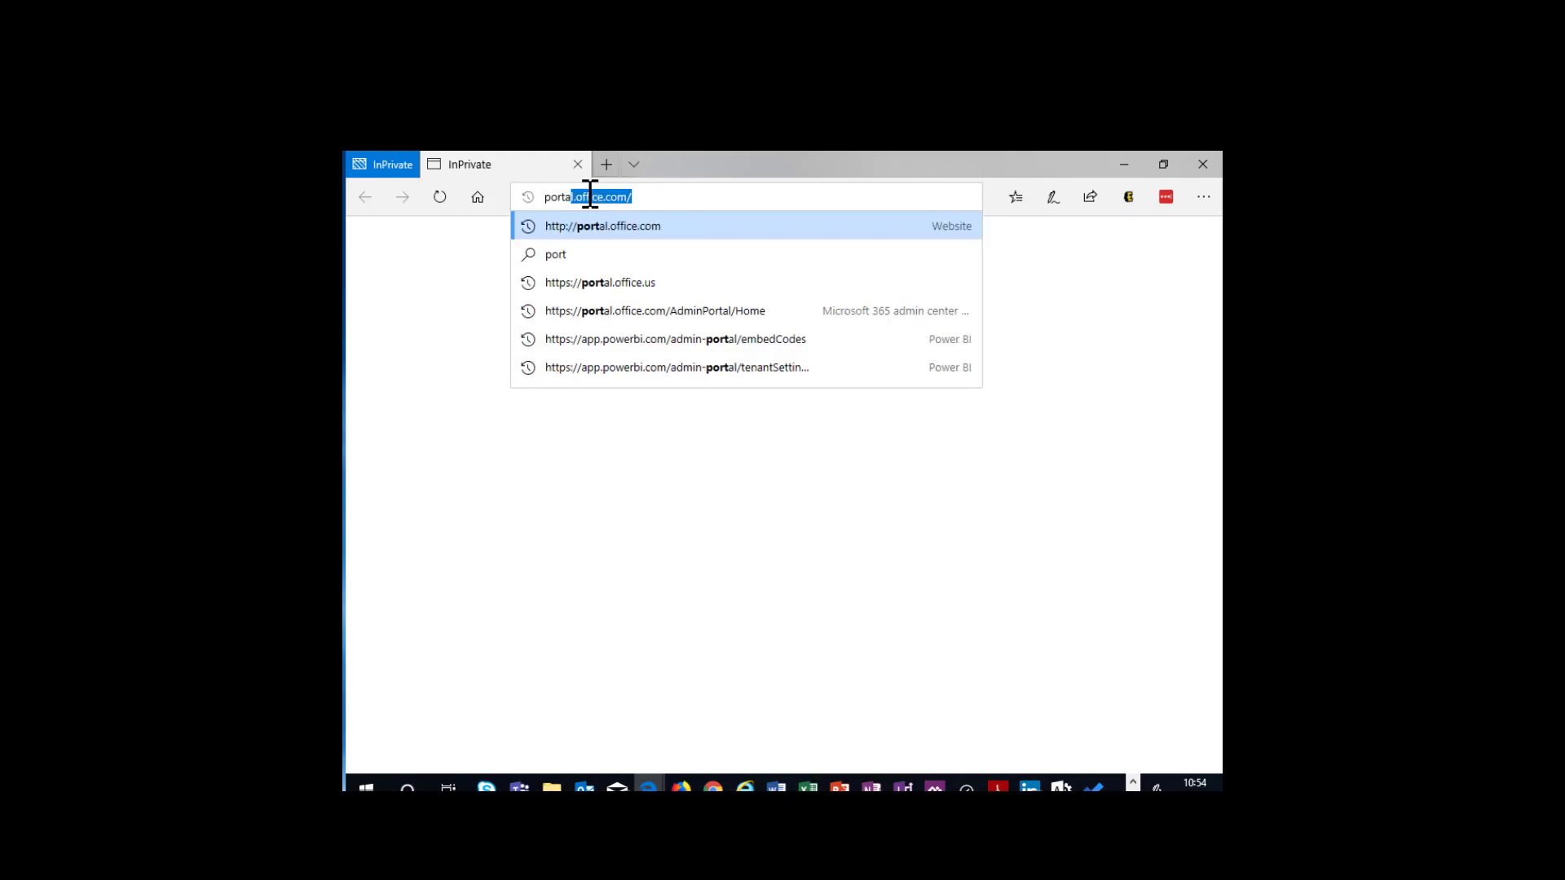
pyautogui.write('l.off')
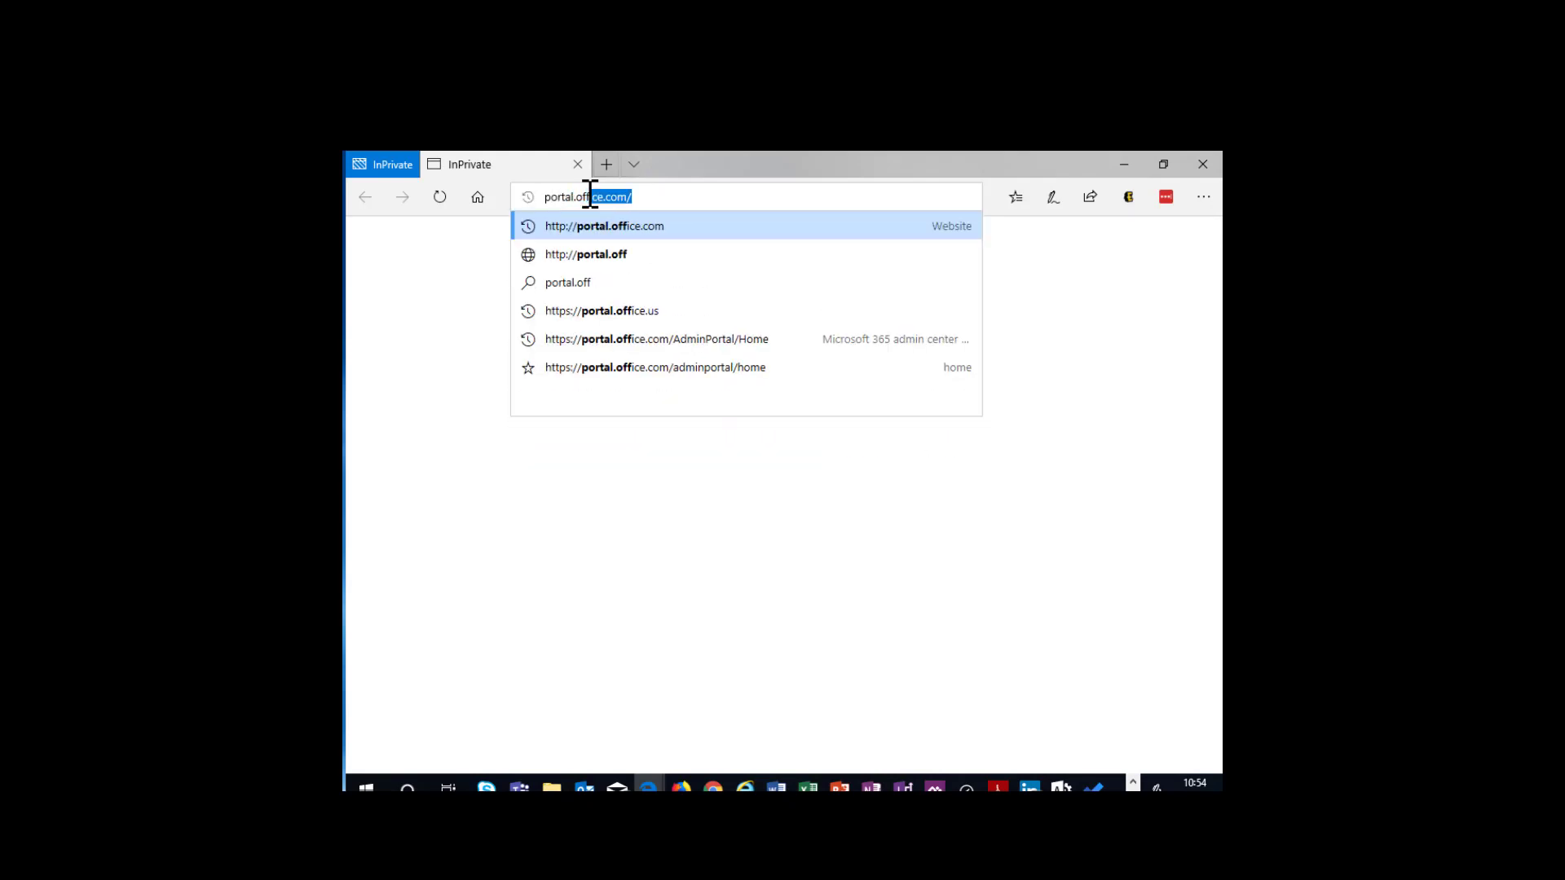
pyautogui.write('ice.com')
pyautogui.press('Return')
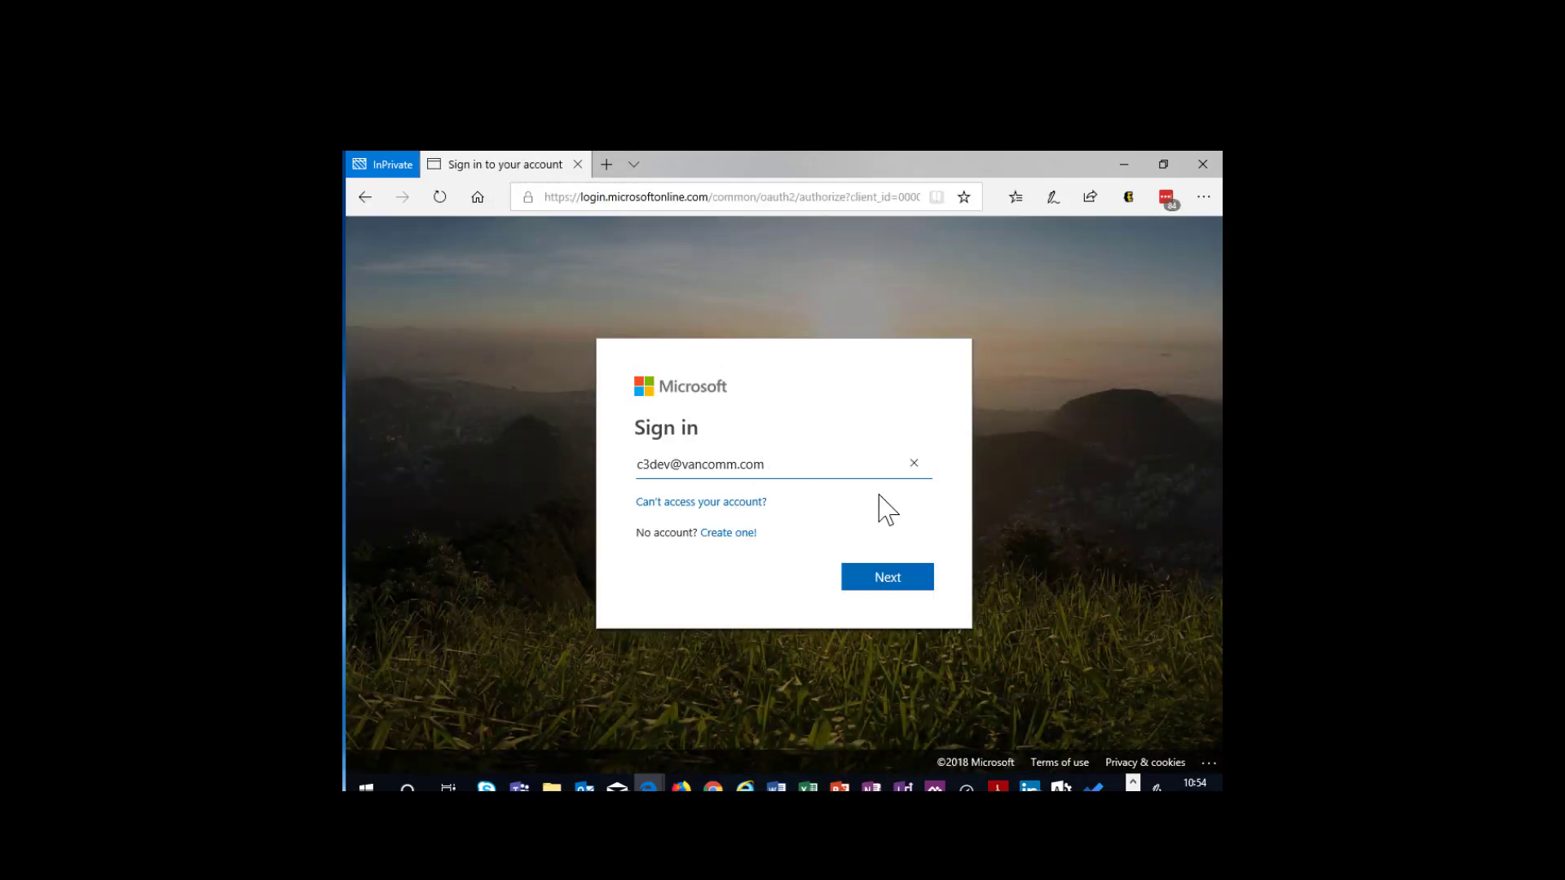
# - Clear the prefilled sign-in account, then search the LastPass vault for c3 and copy the C3 Integrated Solutions account's password
pyautogui.click(913, 463)
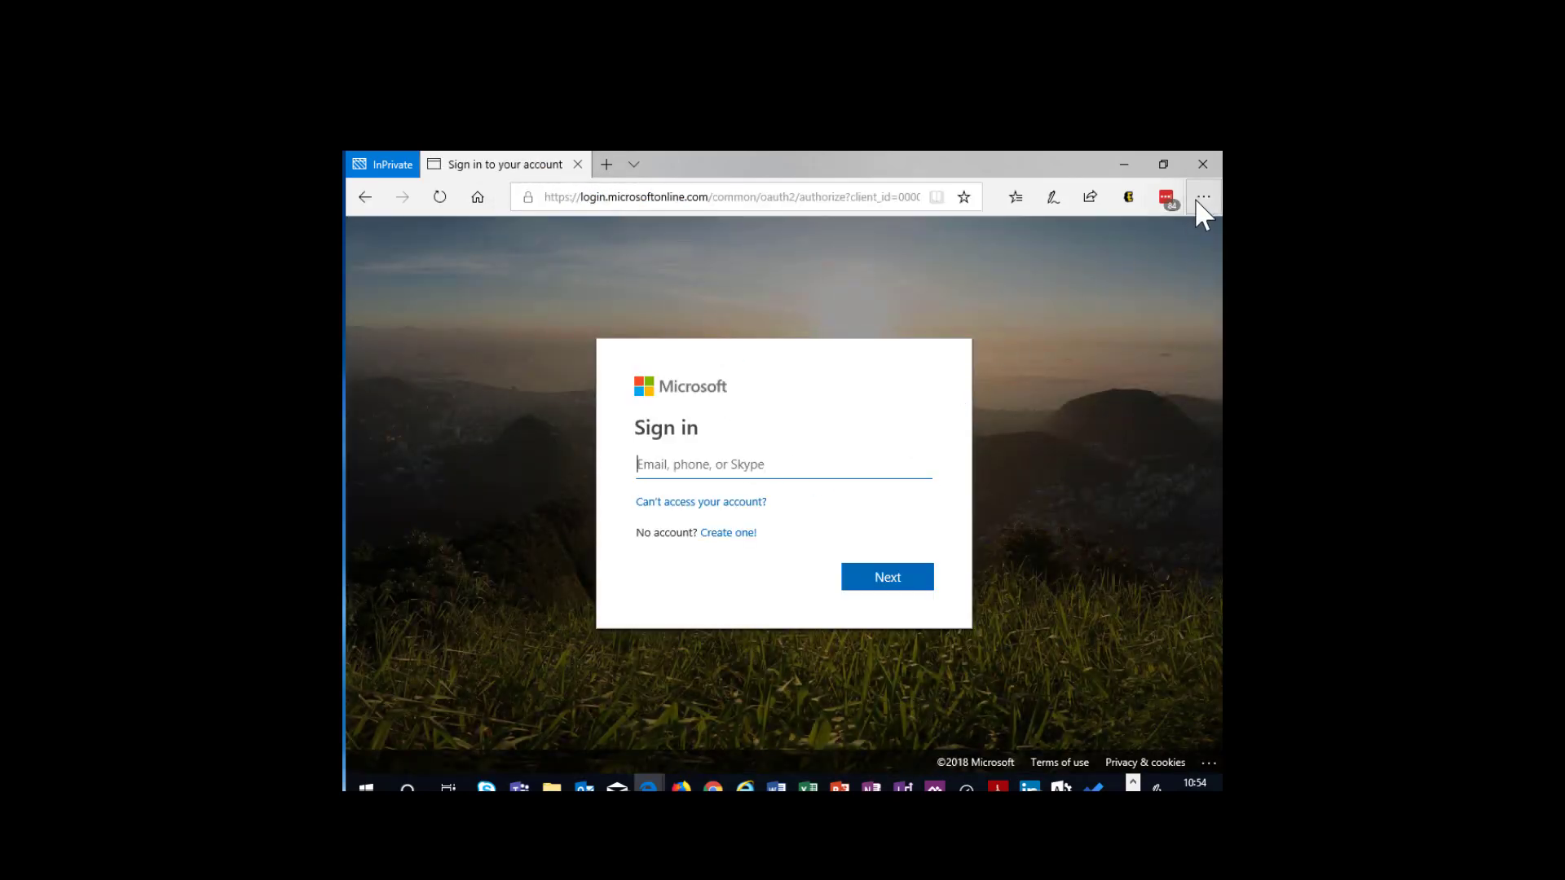
pyautogui.click(1168, 203)
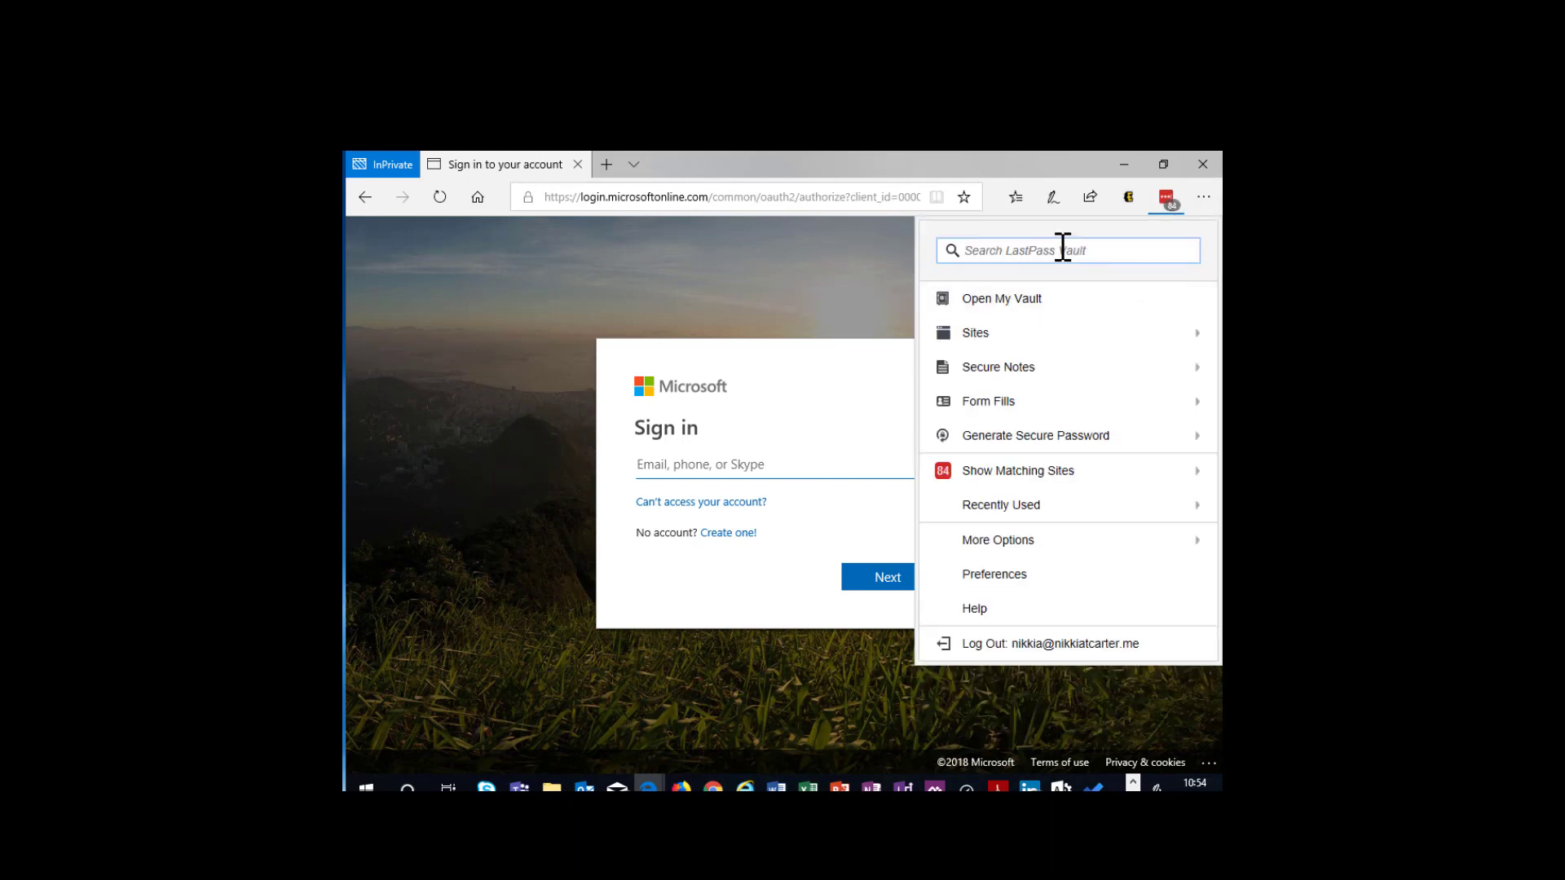
pyautogui.write('c3')
pyautogui.scroll(-3, 1163, 614)
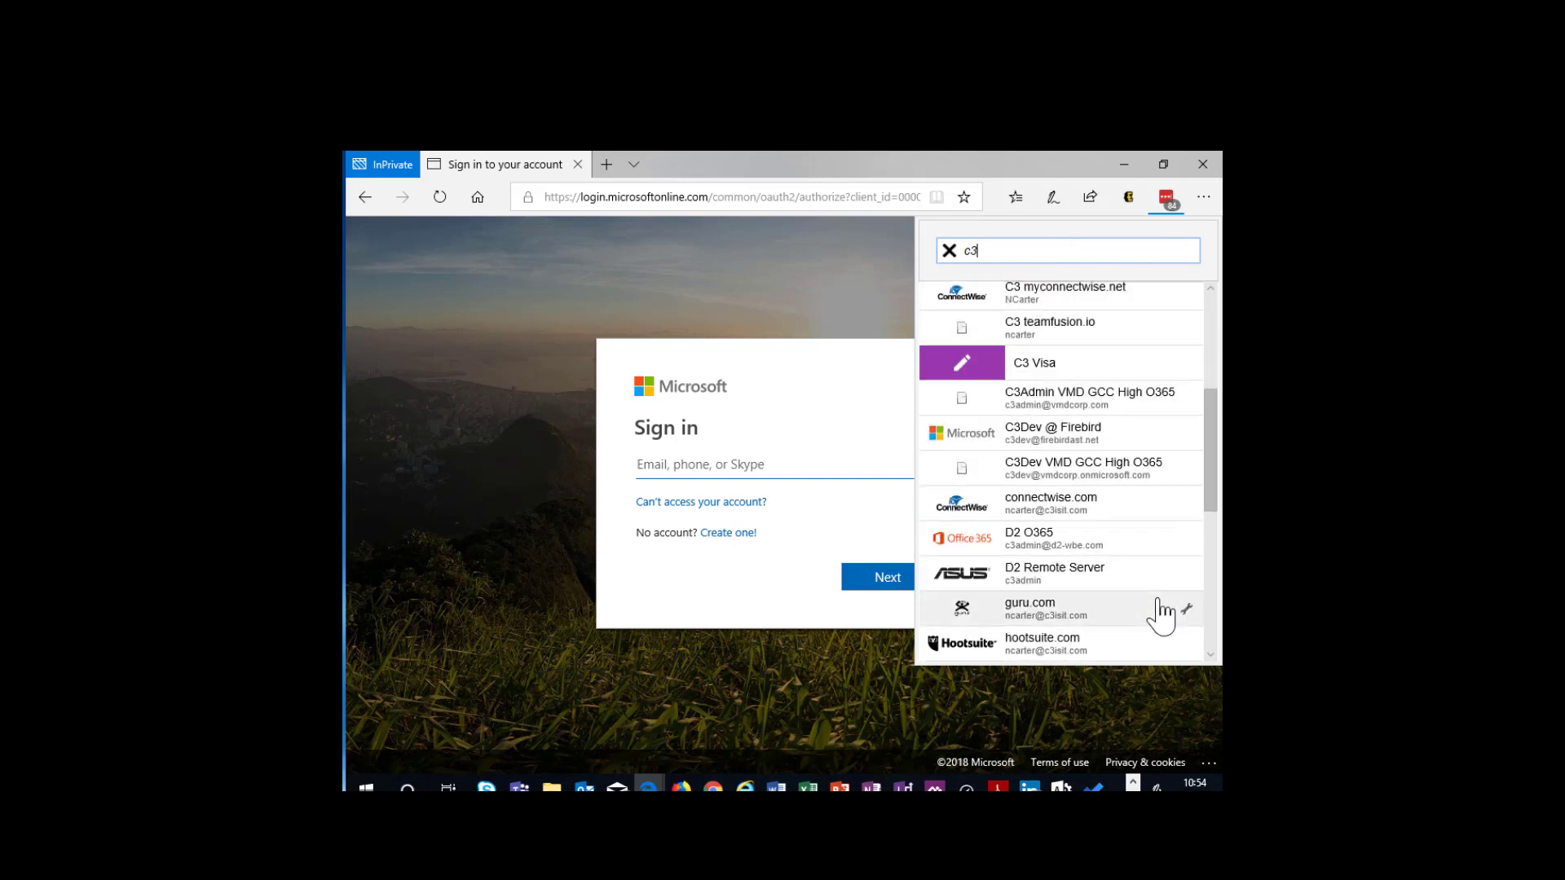
pyautogui.scroll(-5, 1163, 614)
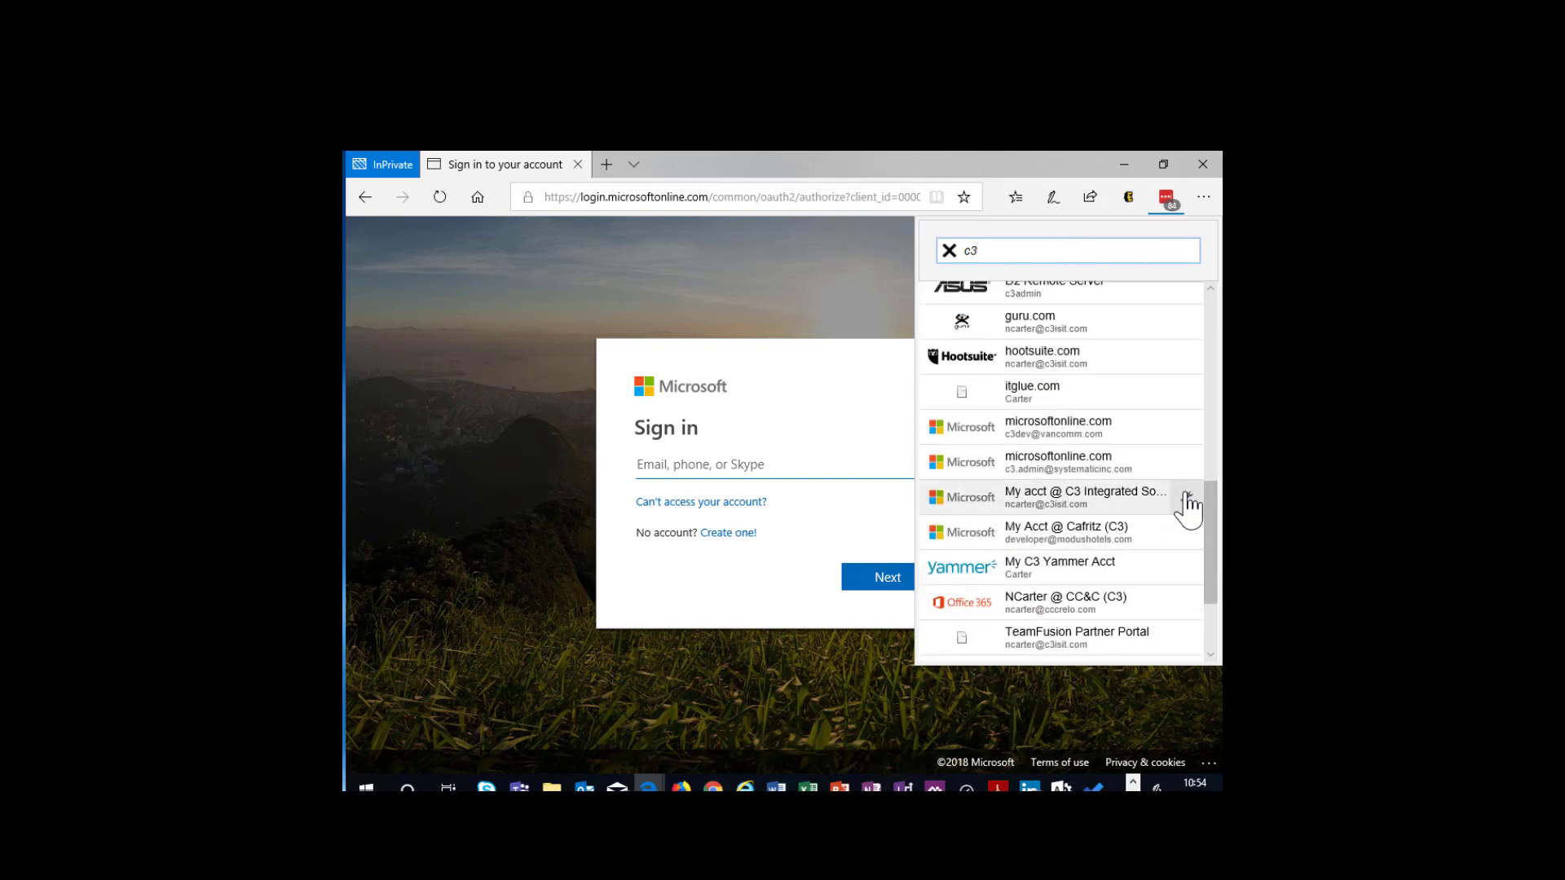
pyautogui.click(1187, 497)
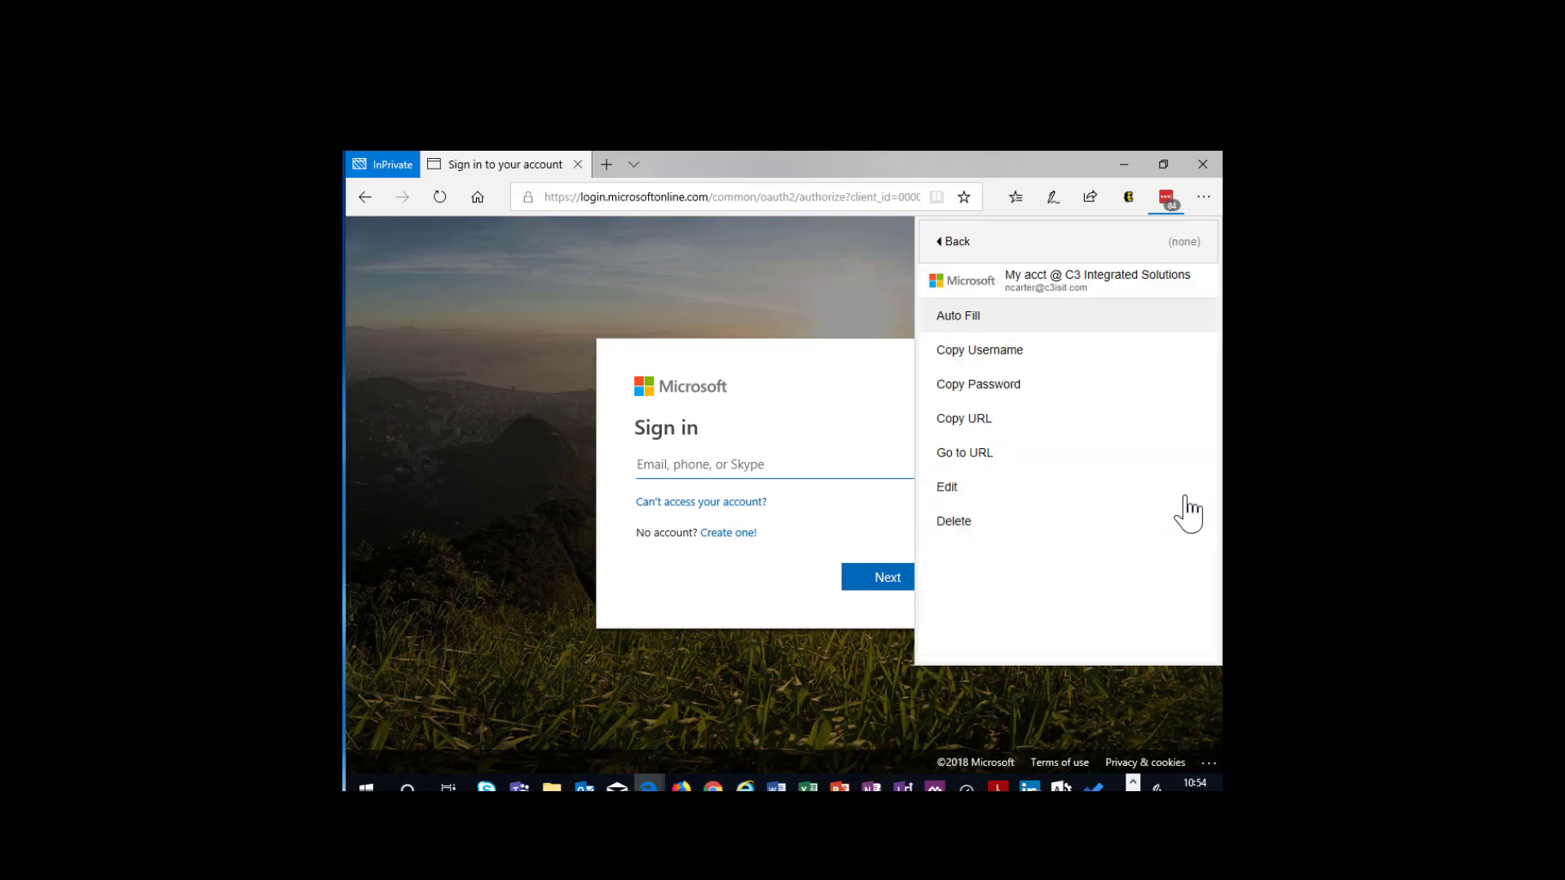
pyautogui.click(979, 389)
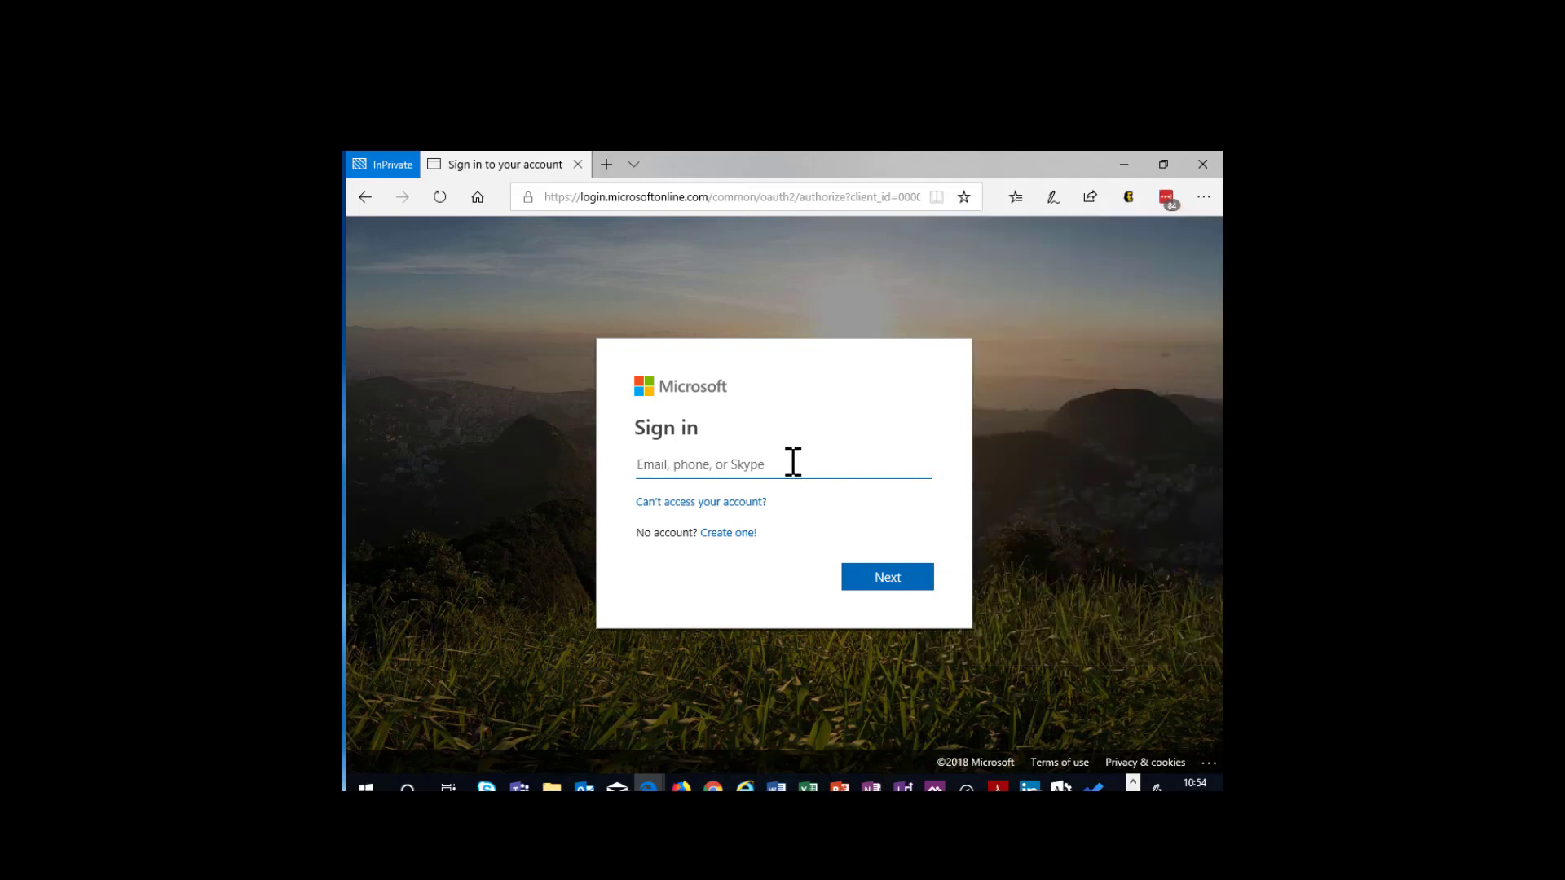
# - Sign in with the C3 work e-mail address and the copied account password, choosing to stay signed in
pyautogui.click(783, 472)
pyautogui.click(867, 585)
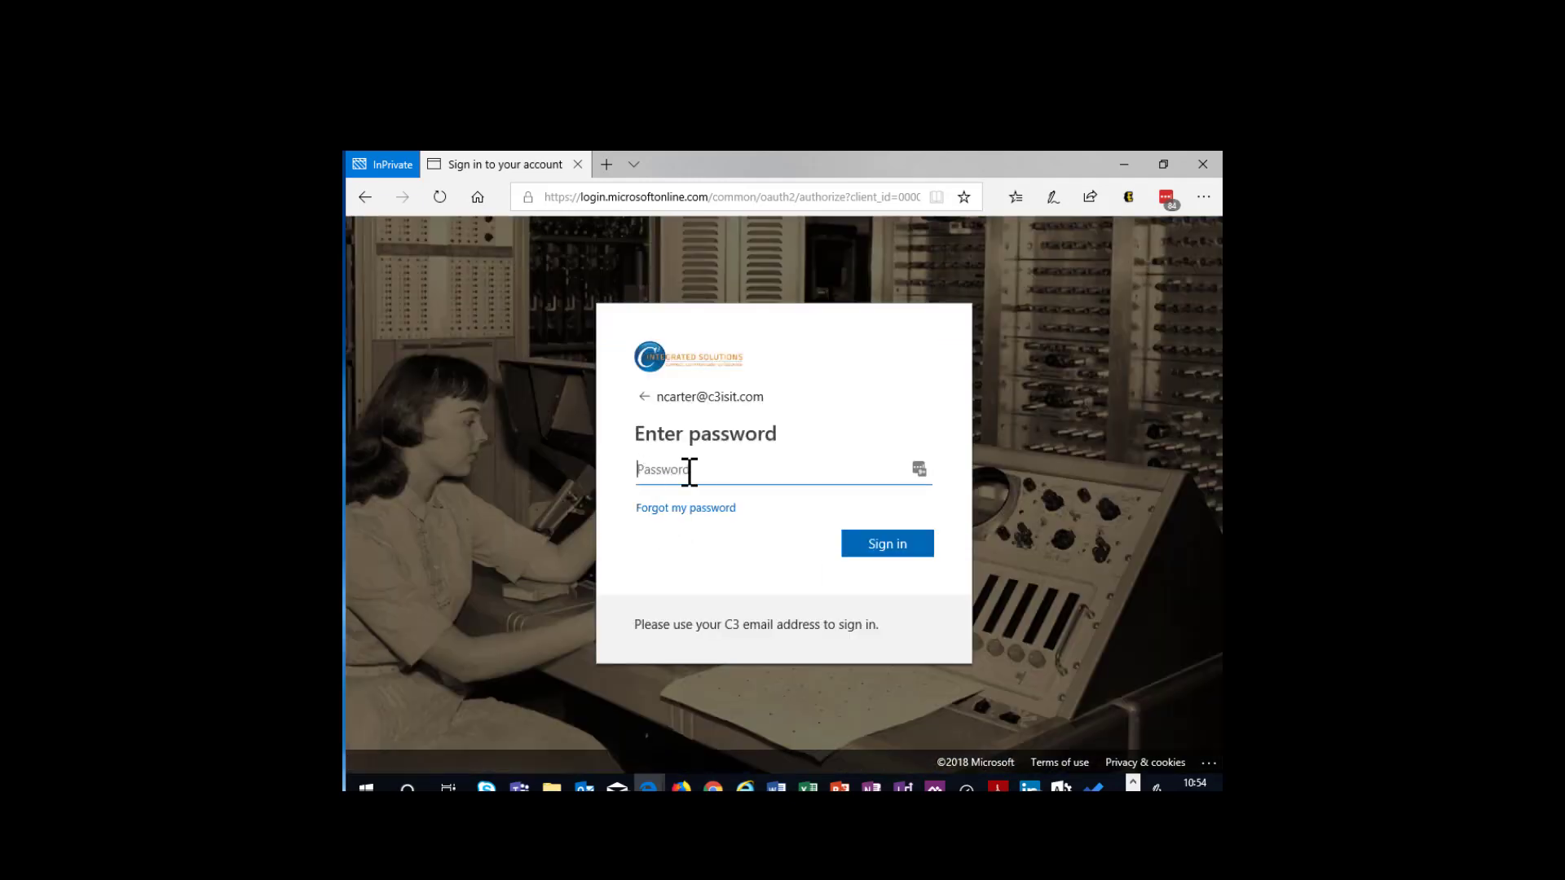
pyautogui.hotkey('ctrl', 'v')
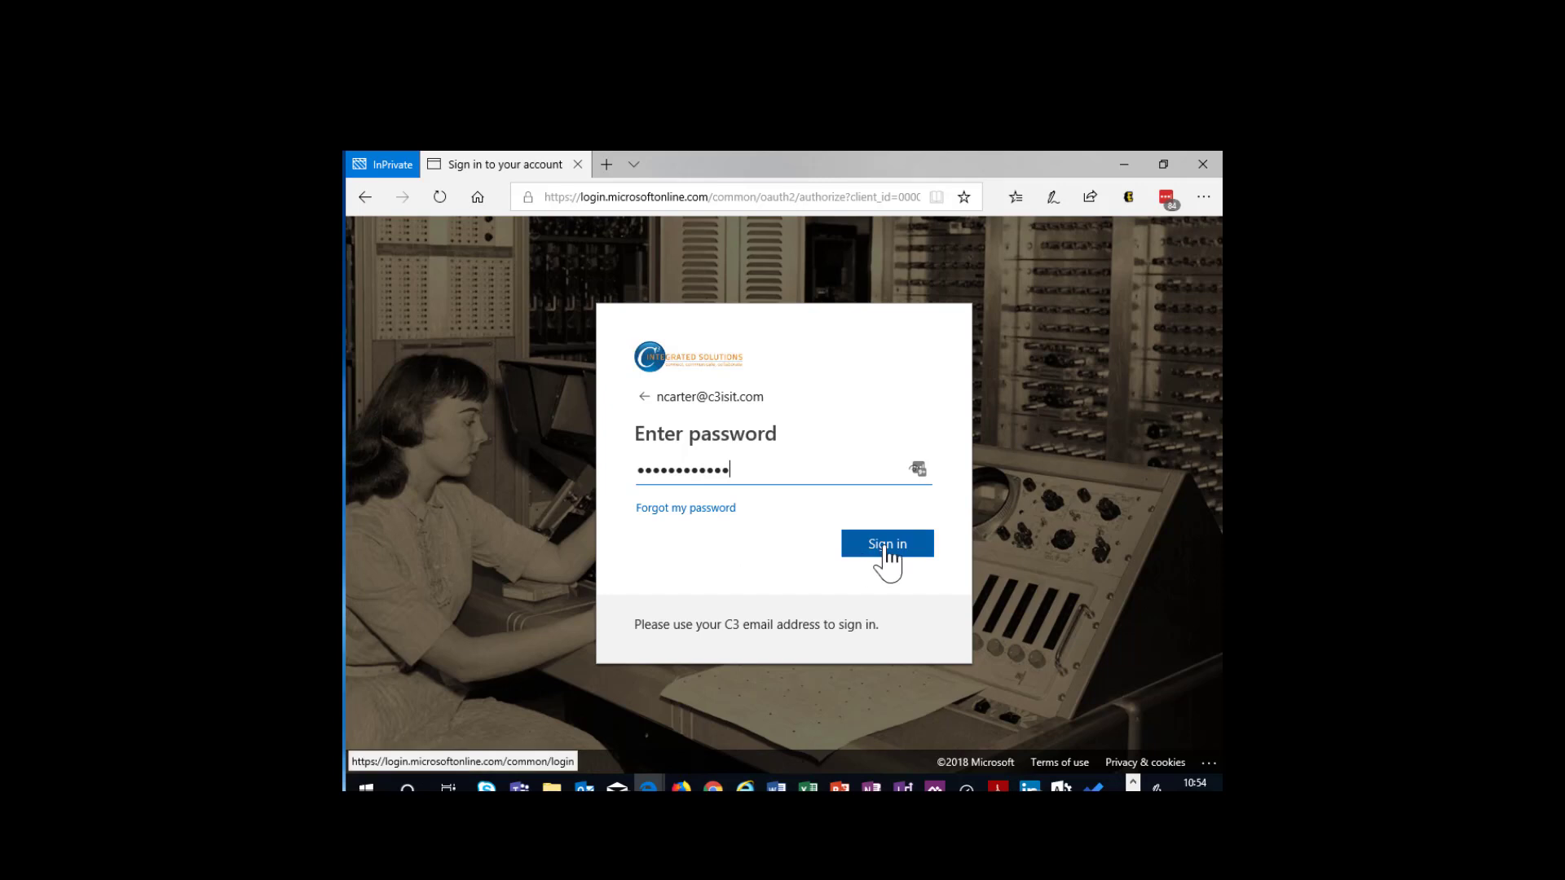
pyautogui.click(862, 552)
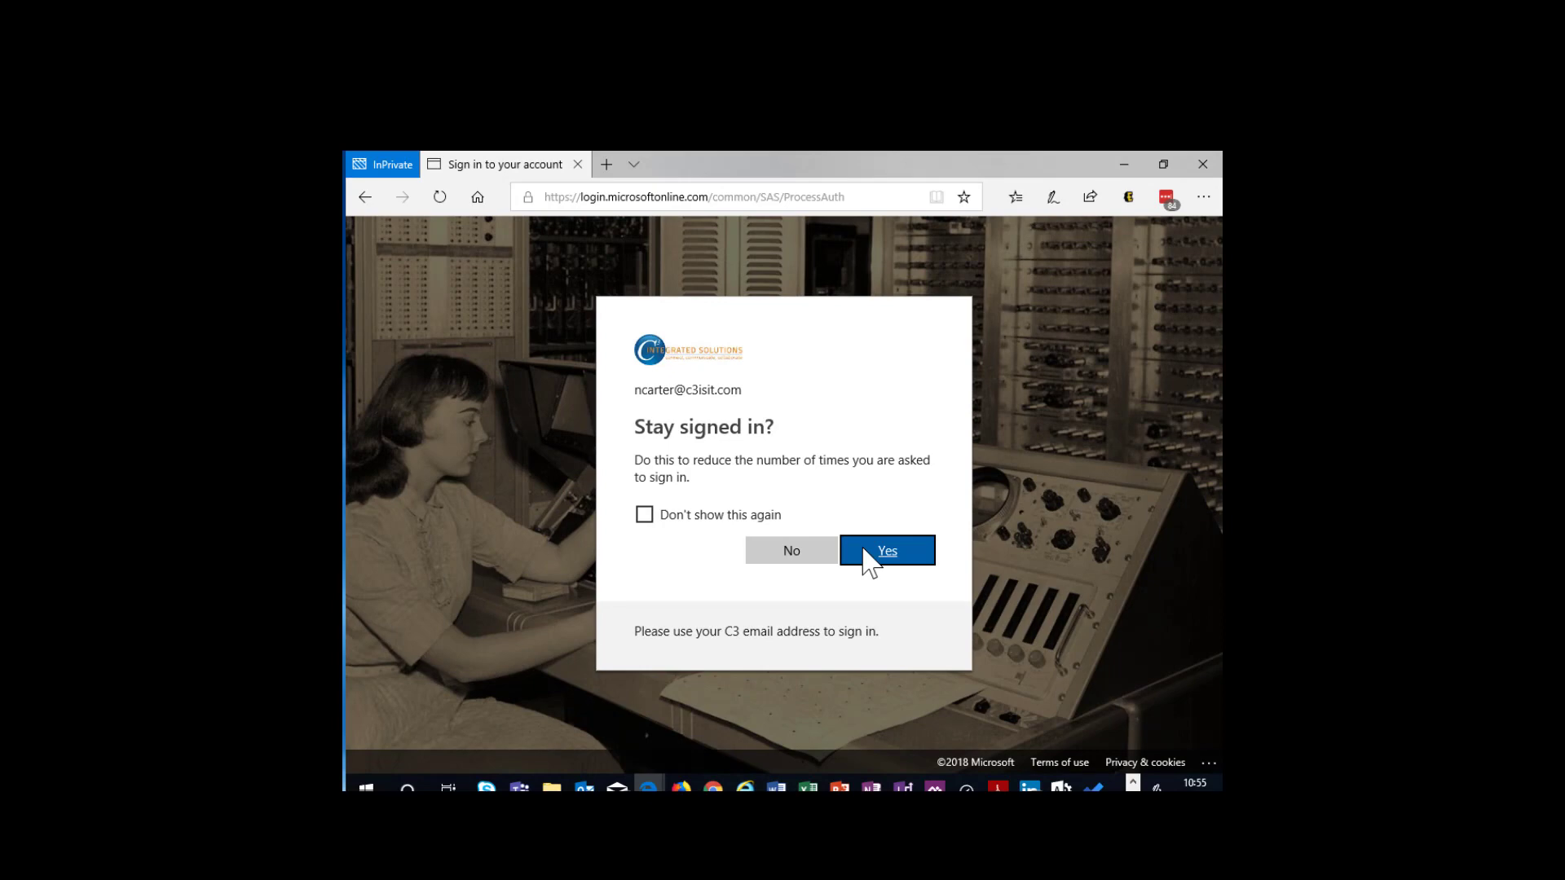
pyautogui.click(893, 551)
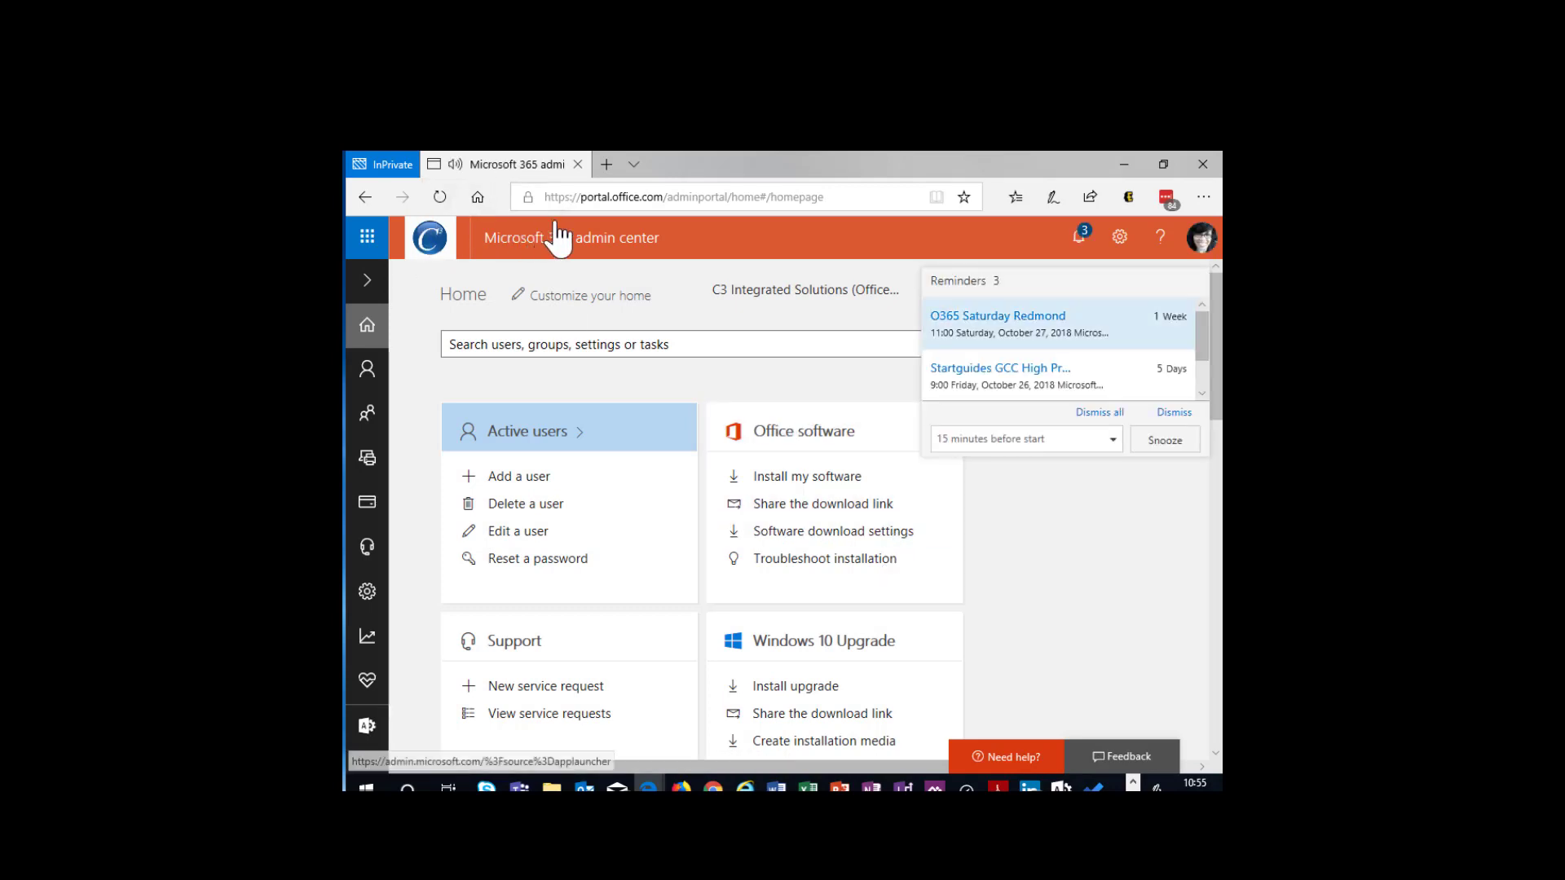
# - Go to the c3isit.sharepoint.com/Sites/c3demo site and open its Internal HR subsite
pyautogui.click(596, 205)
pyautogui.click(594, 206)
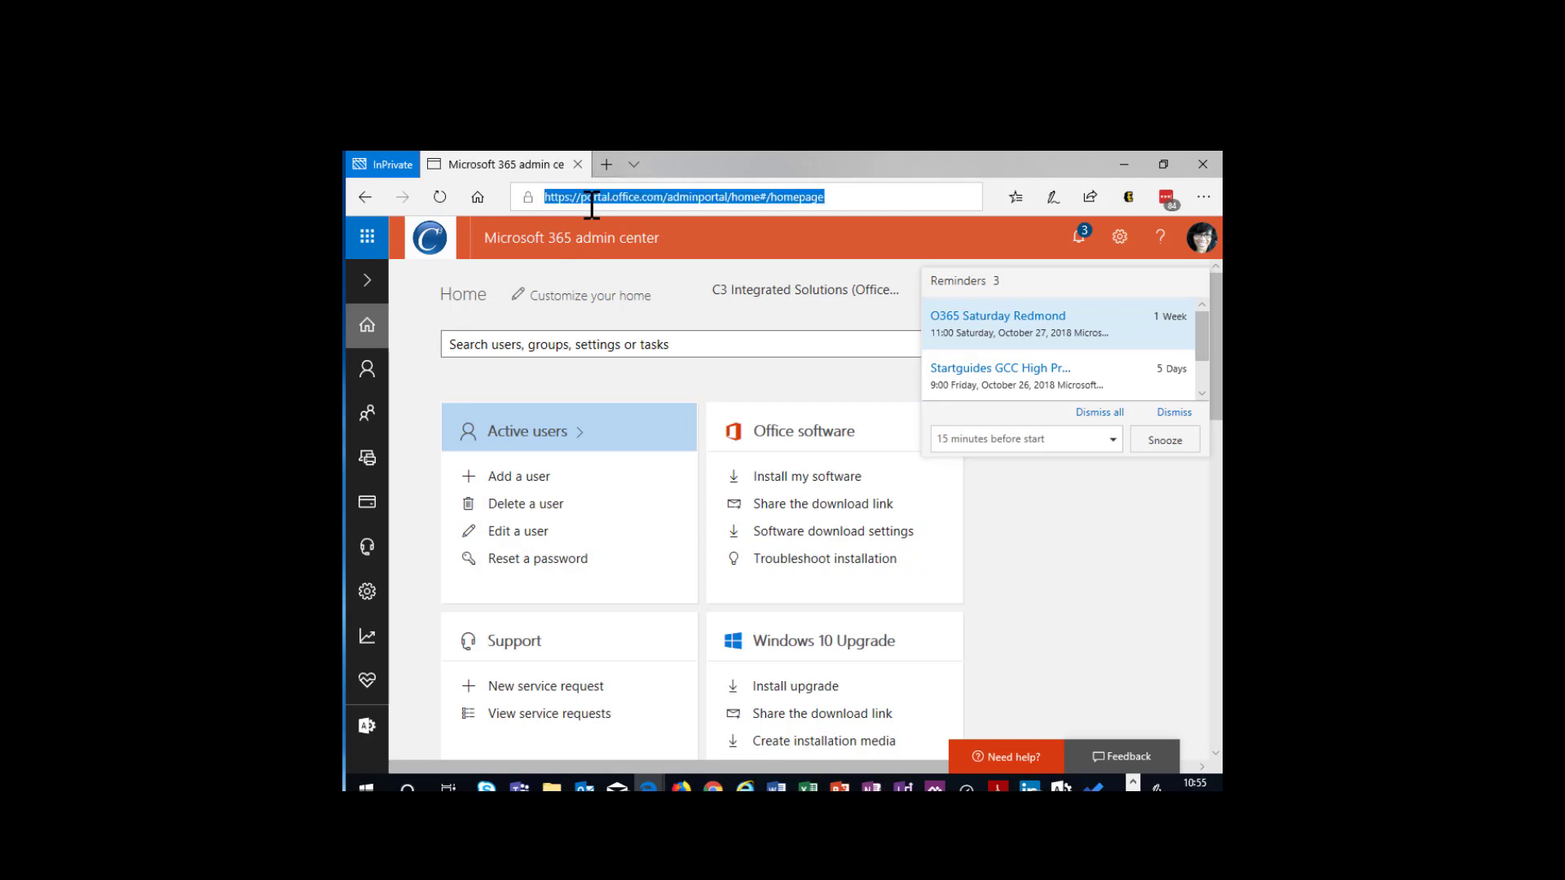
pyautogui.write('c3isit.sharepoint.com/')
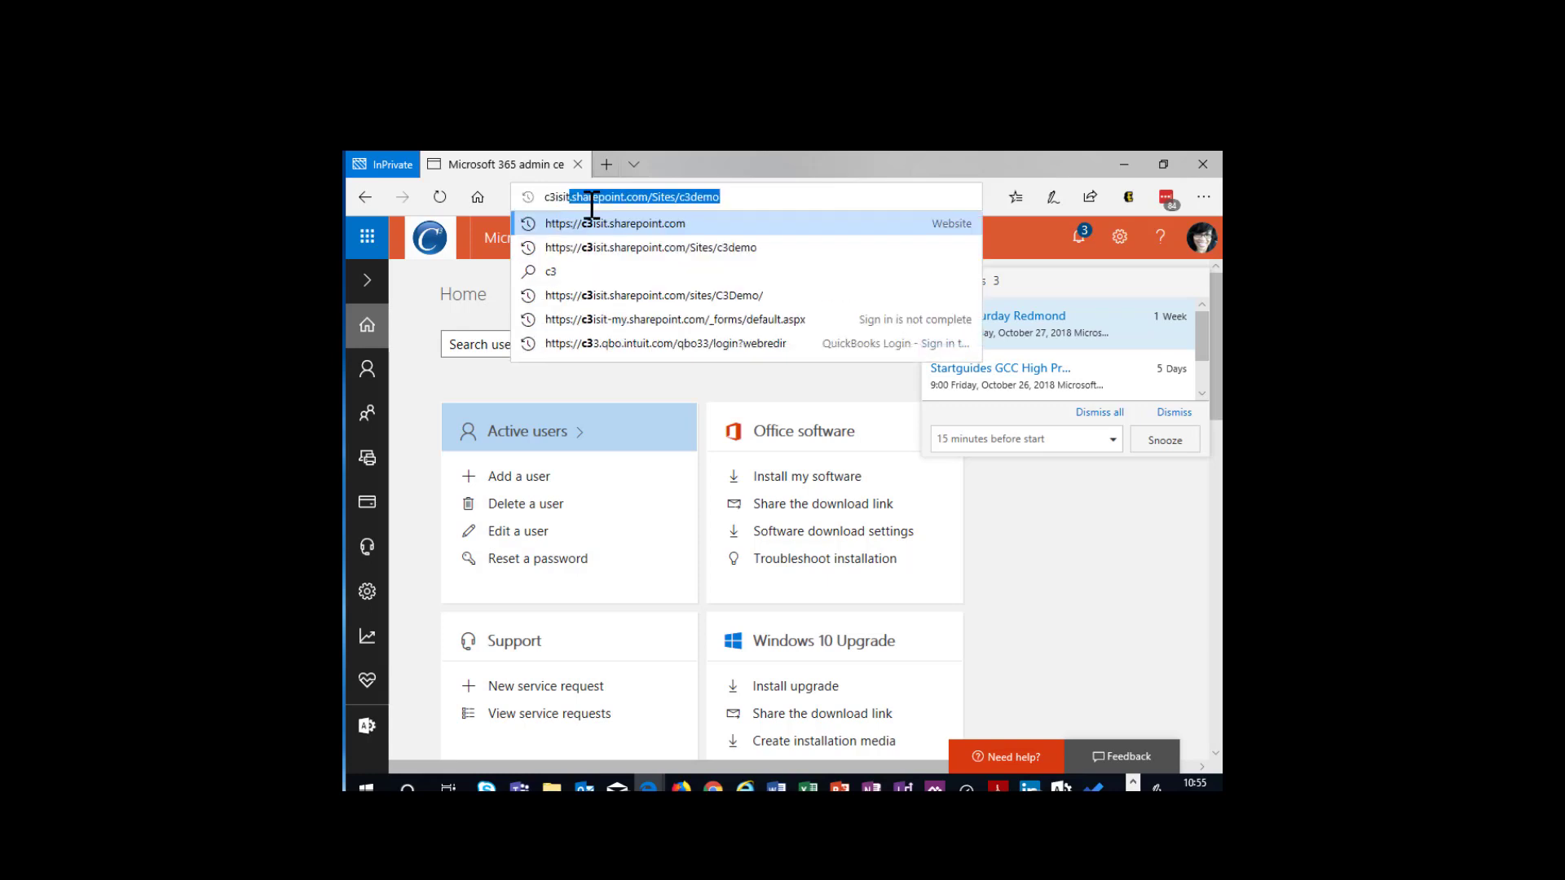
pyautogui.click(678, 250)
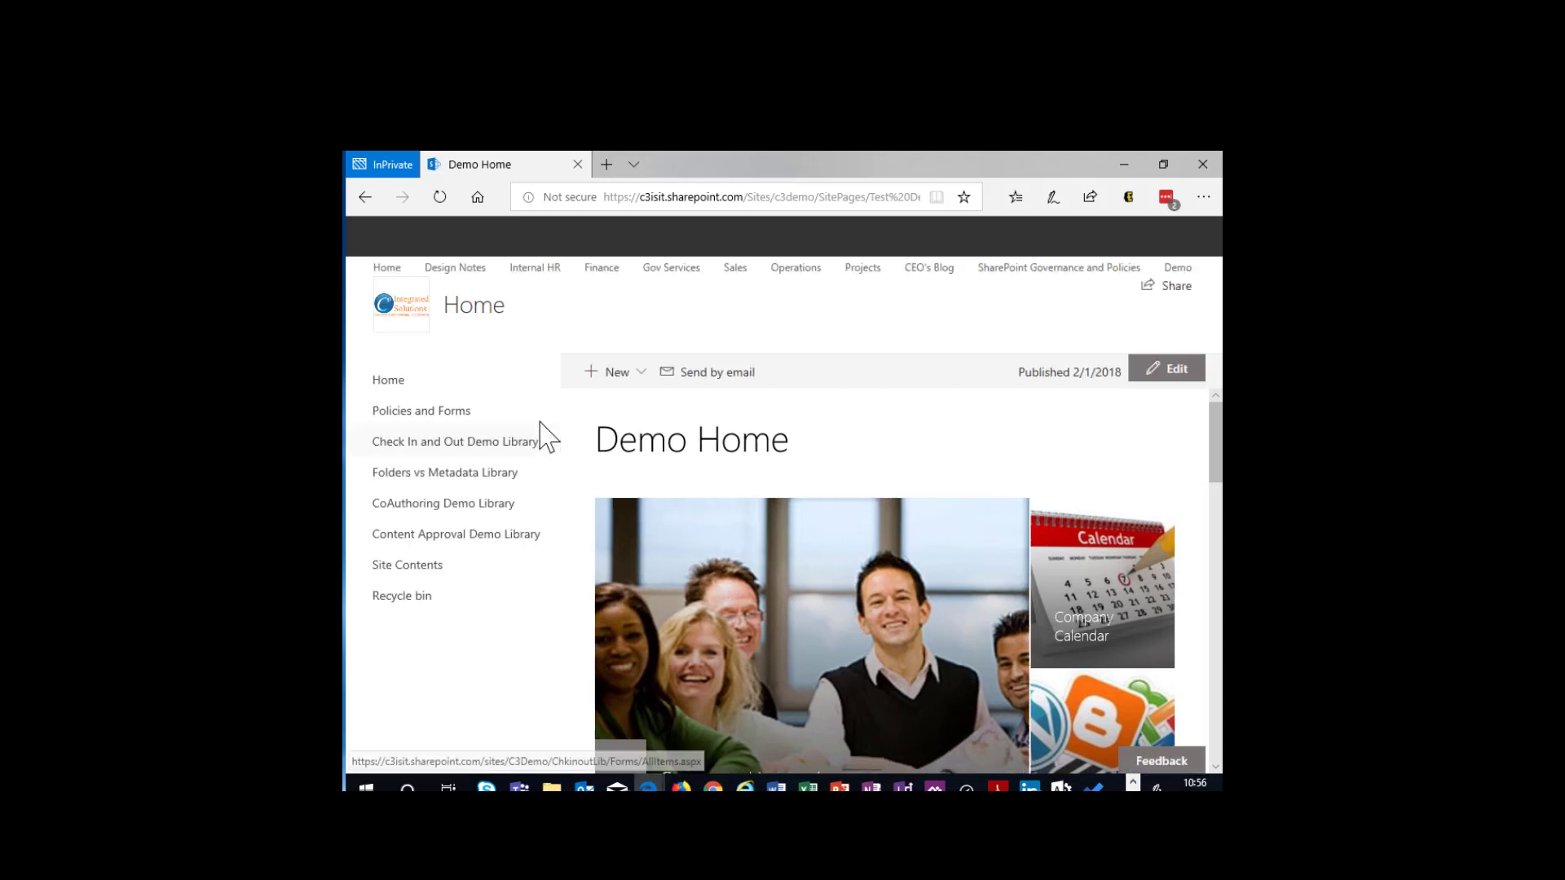
pyautogui.click(523, 274)
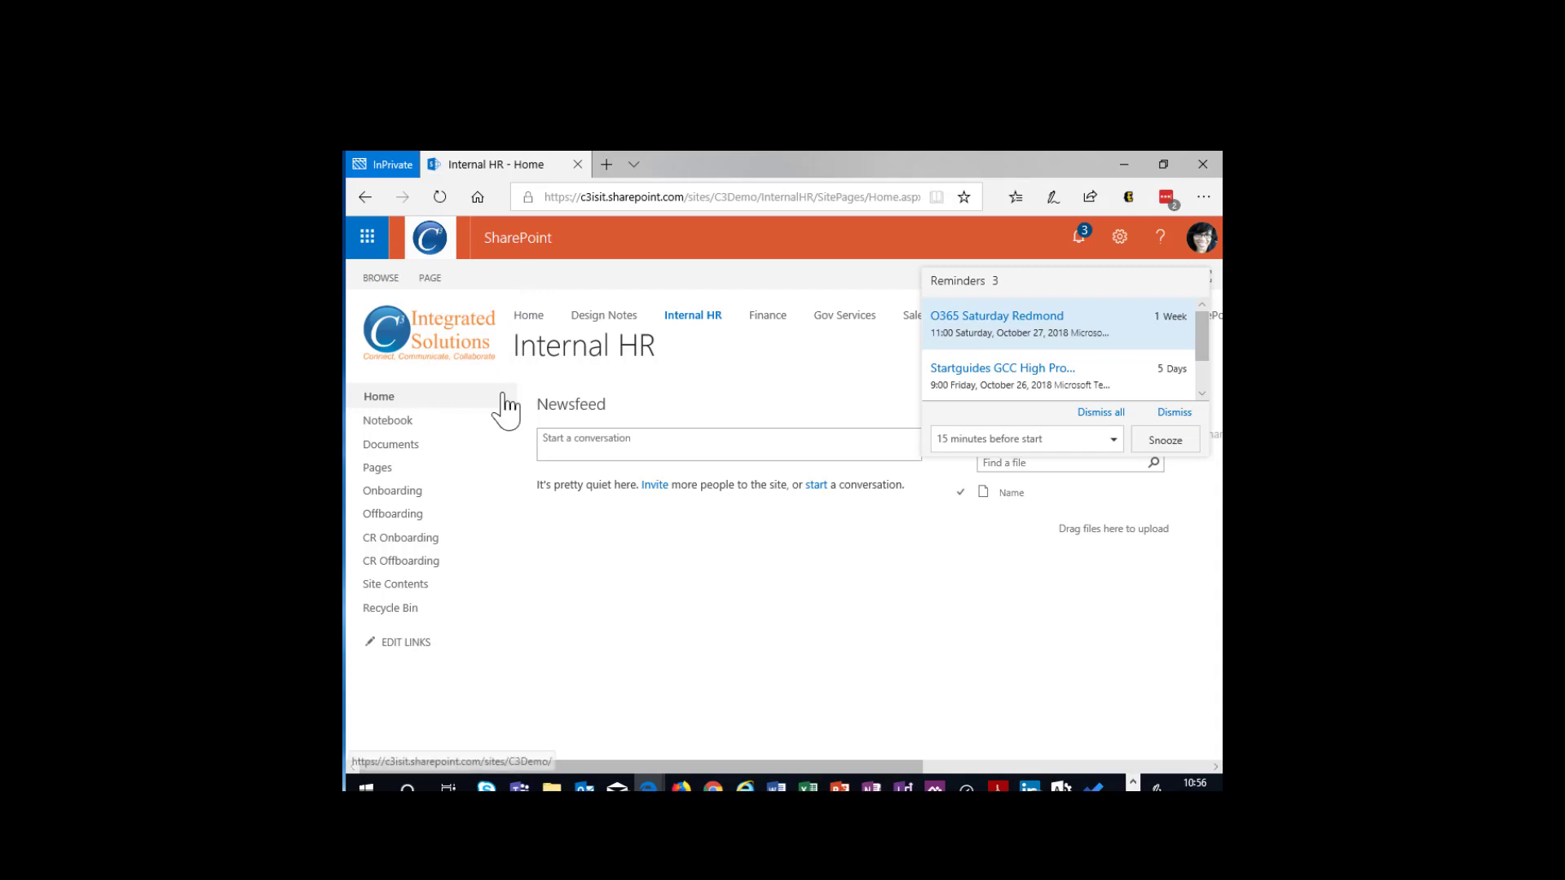
# - Open the CR Onboarding list of the Internal HR site and look across its columns through to Created
pyautogui.click(417, 538)
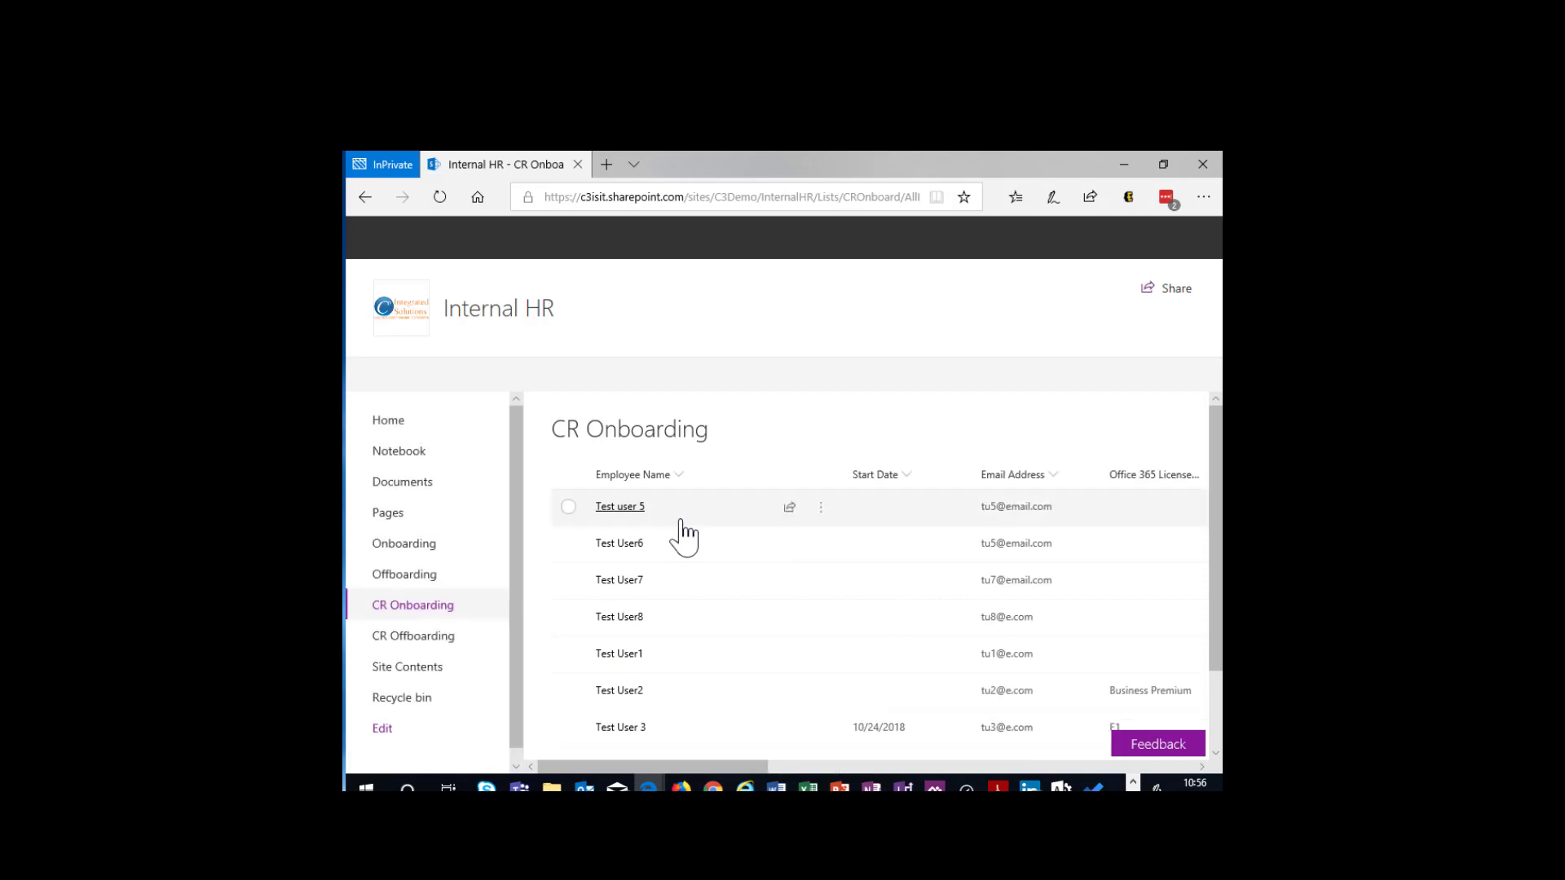
pyautogui.moveTo(702, 763); pyautogui.dragTo(965, 717)
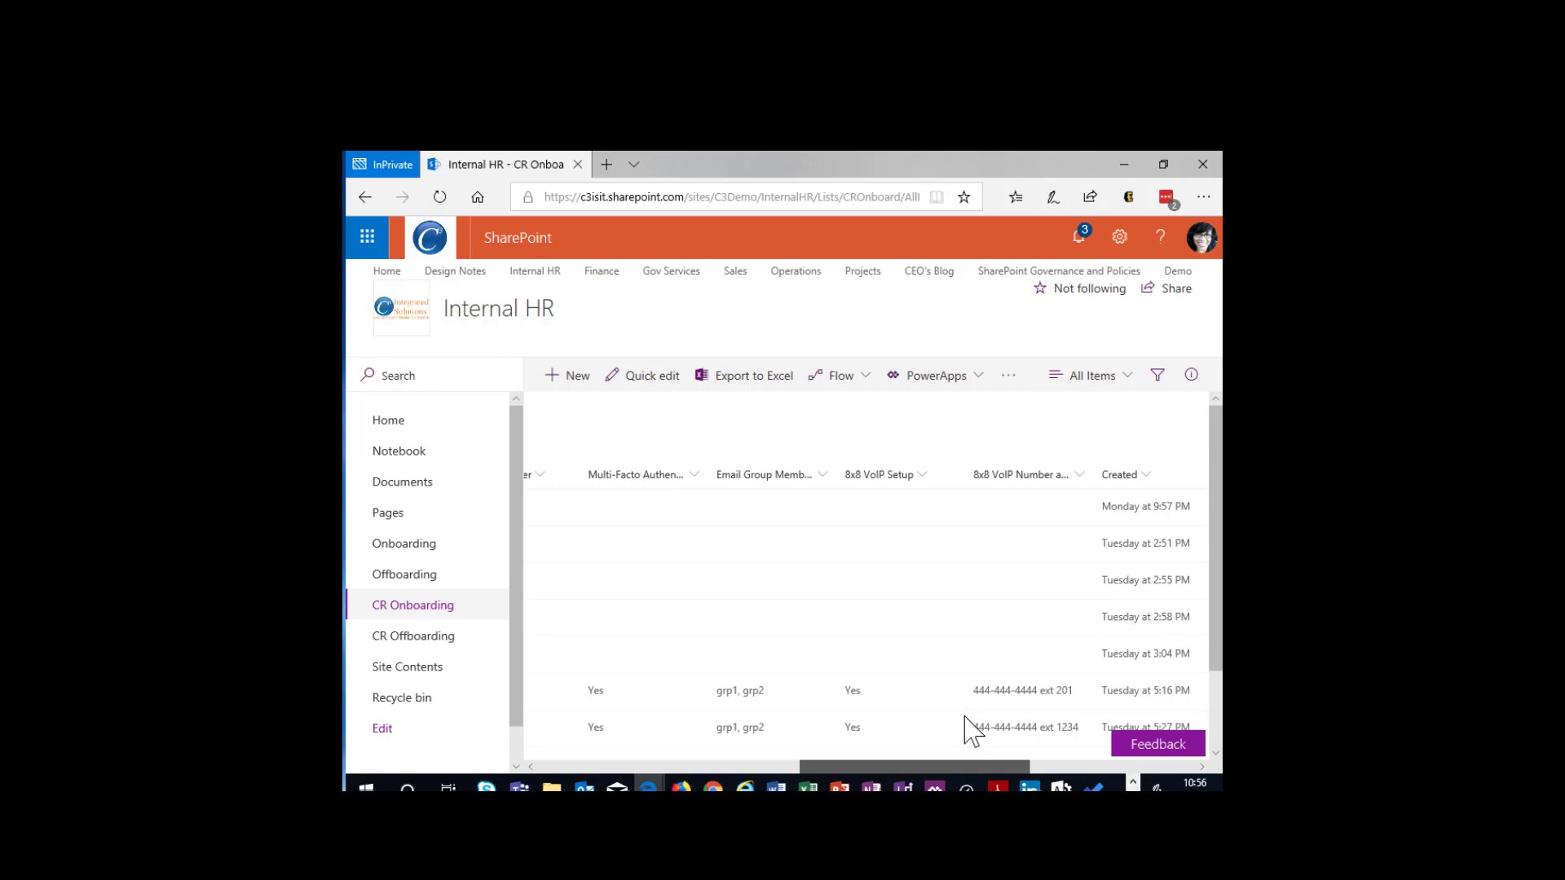
pyautogui.moveTo(964, 716); pyautogui.dragTo(965, 717)
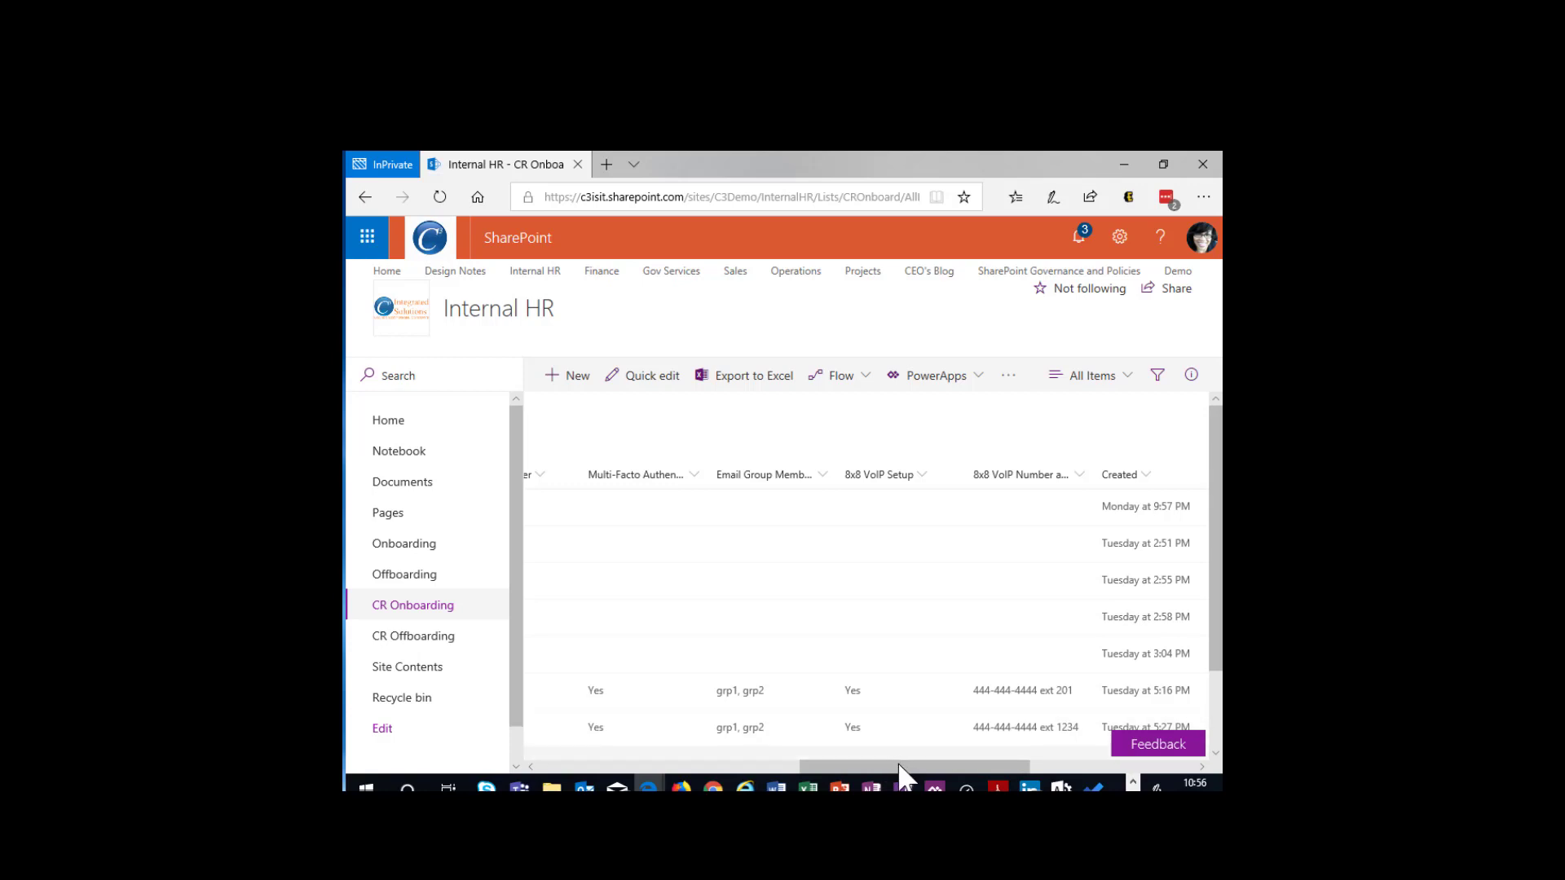
pyautogui.moveTo(896, 764); pyautogui.dragTo(634, 763)
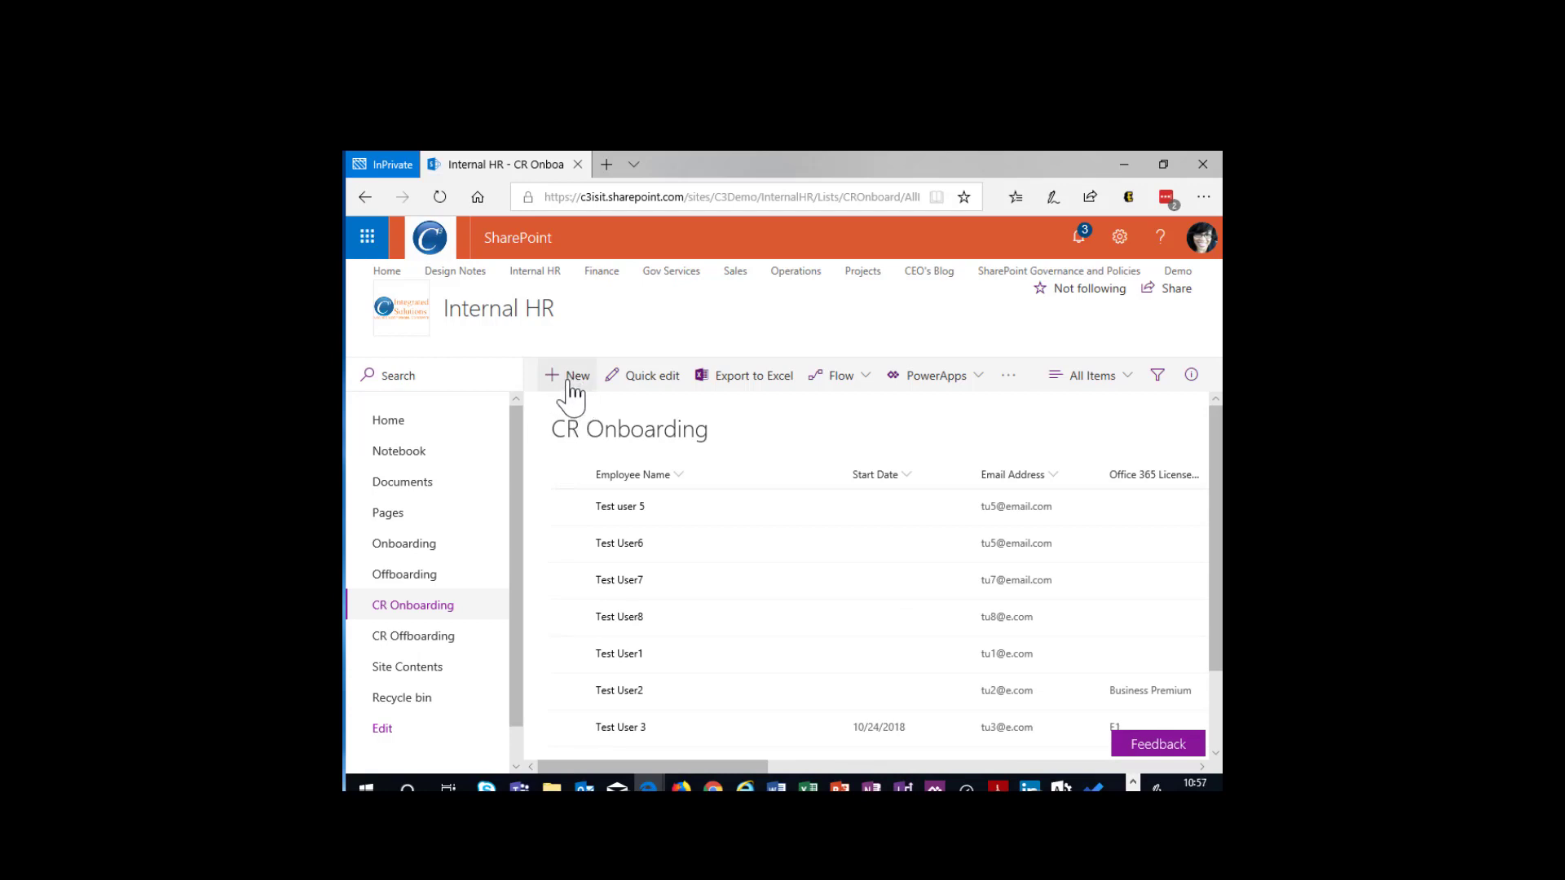
# - Start a new item in the CR Onboarding list and look over the fields of its customized Onboarding form
pyautogui.click(570, 379)
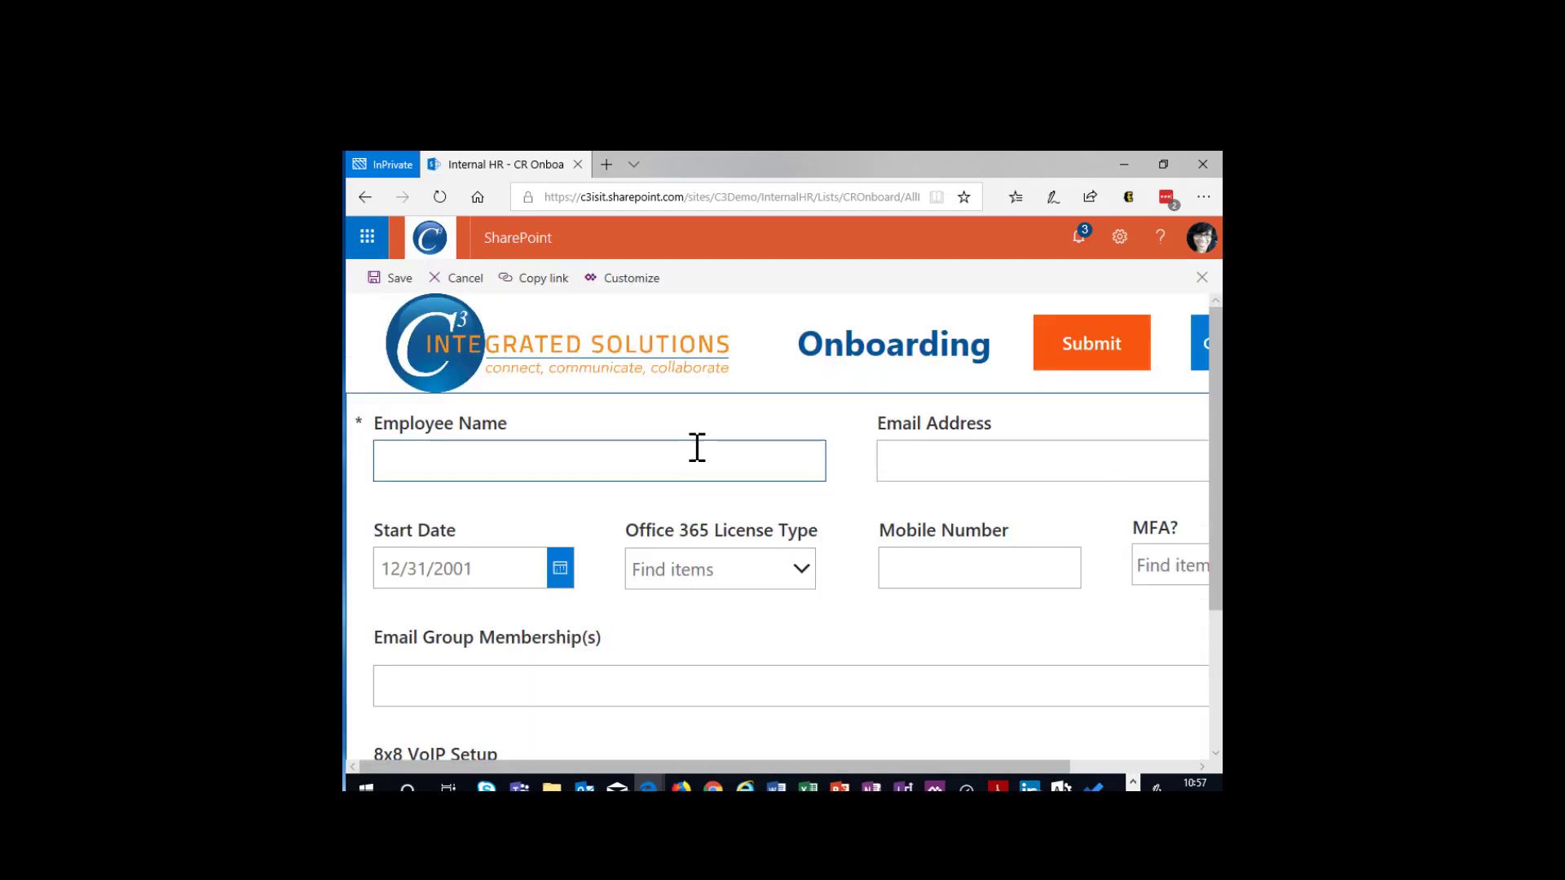
pyautogui.scroll(-3, 988, 538)
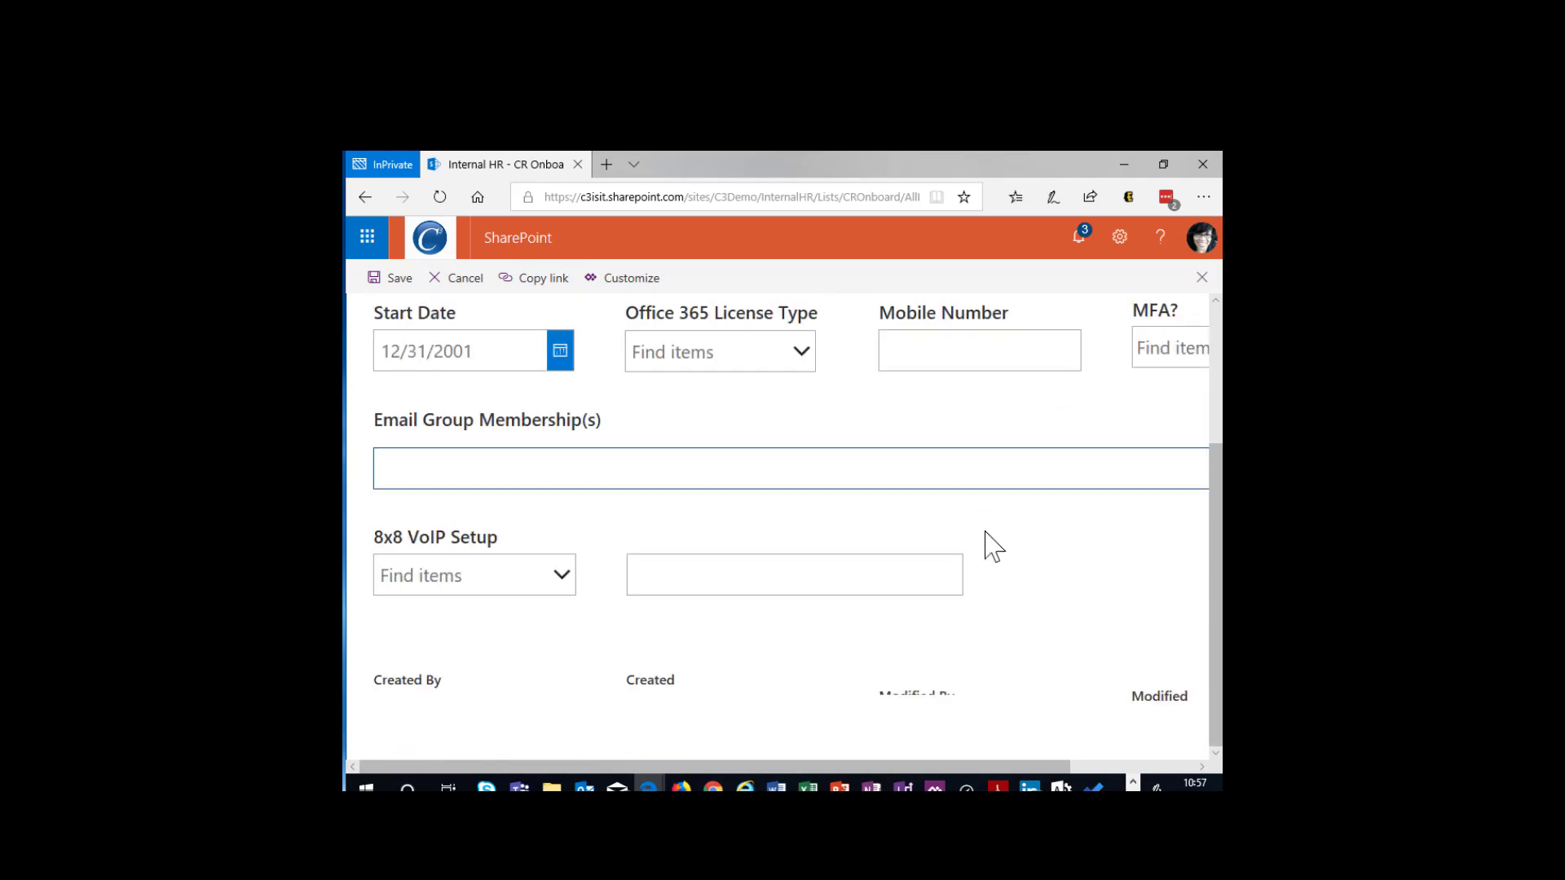
pyautogui.scroll(3, 993, 543)
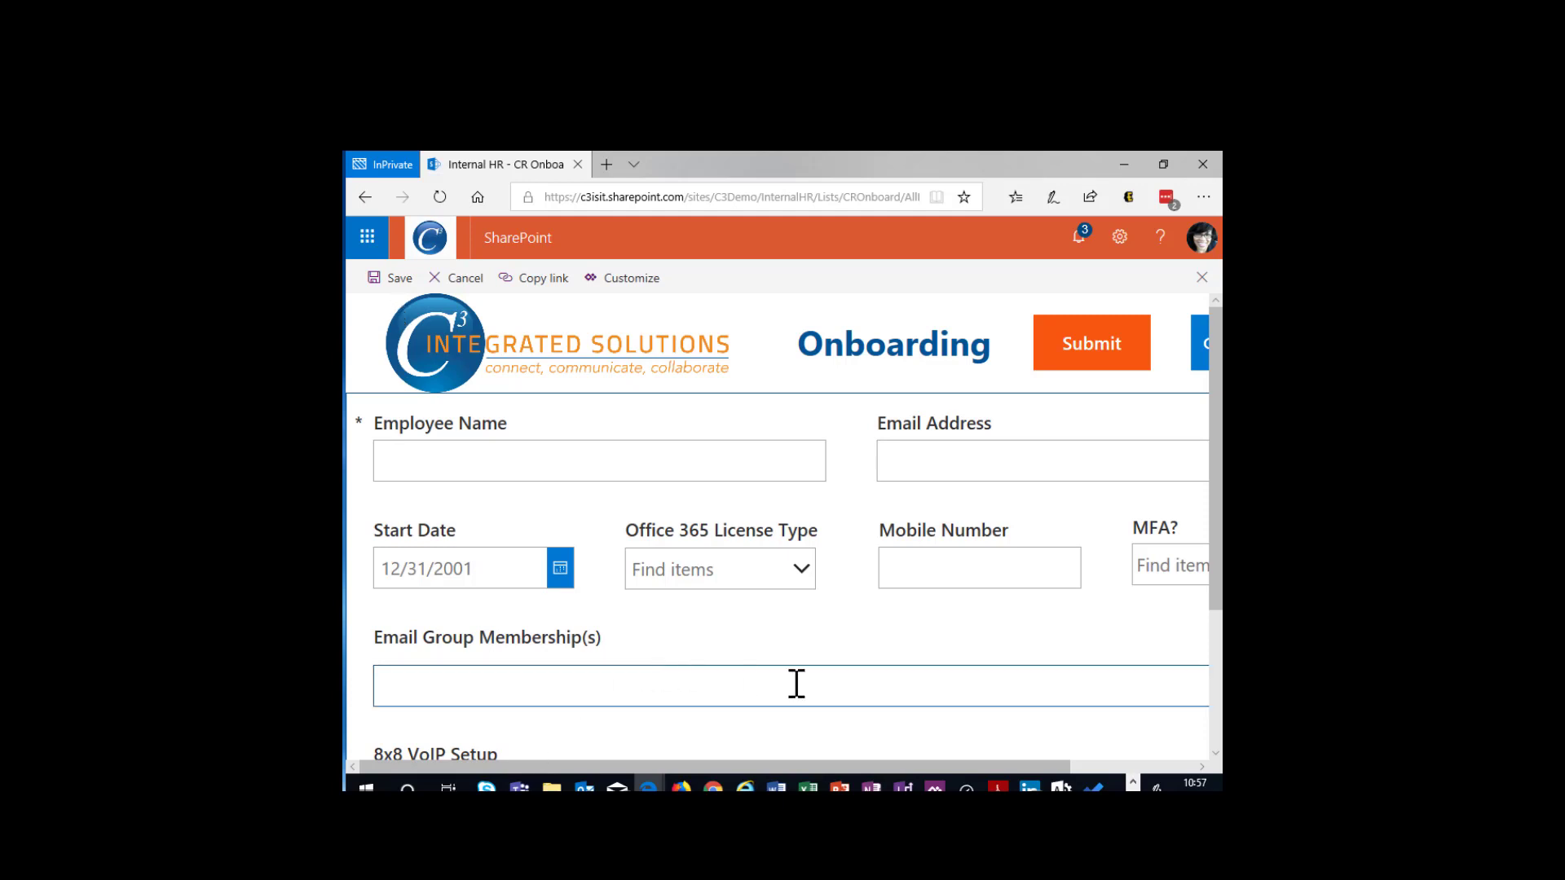
# - View the Help Desk Checklist linked from the Onboarding form, then return to the form
pyautogui.moveTo(809, 764); pyautogui.dragTo(1052, 762)
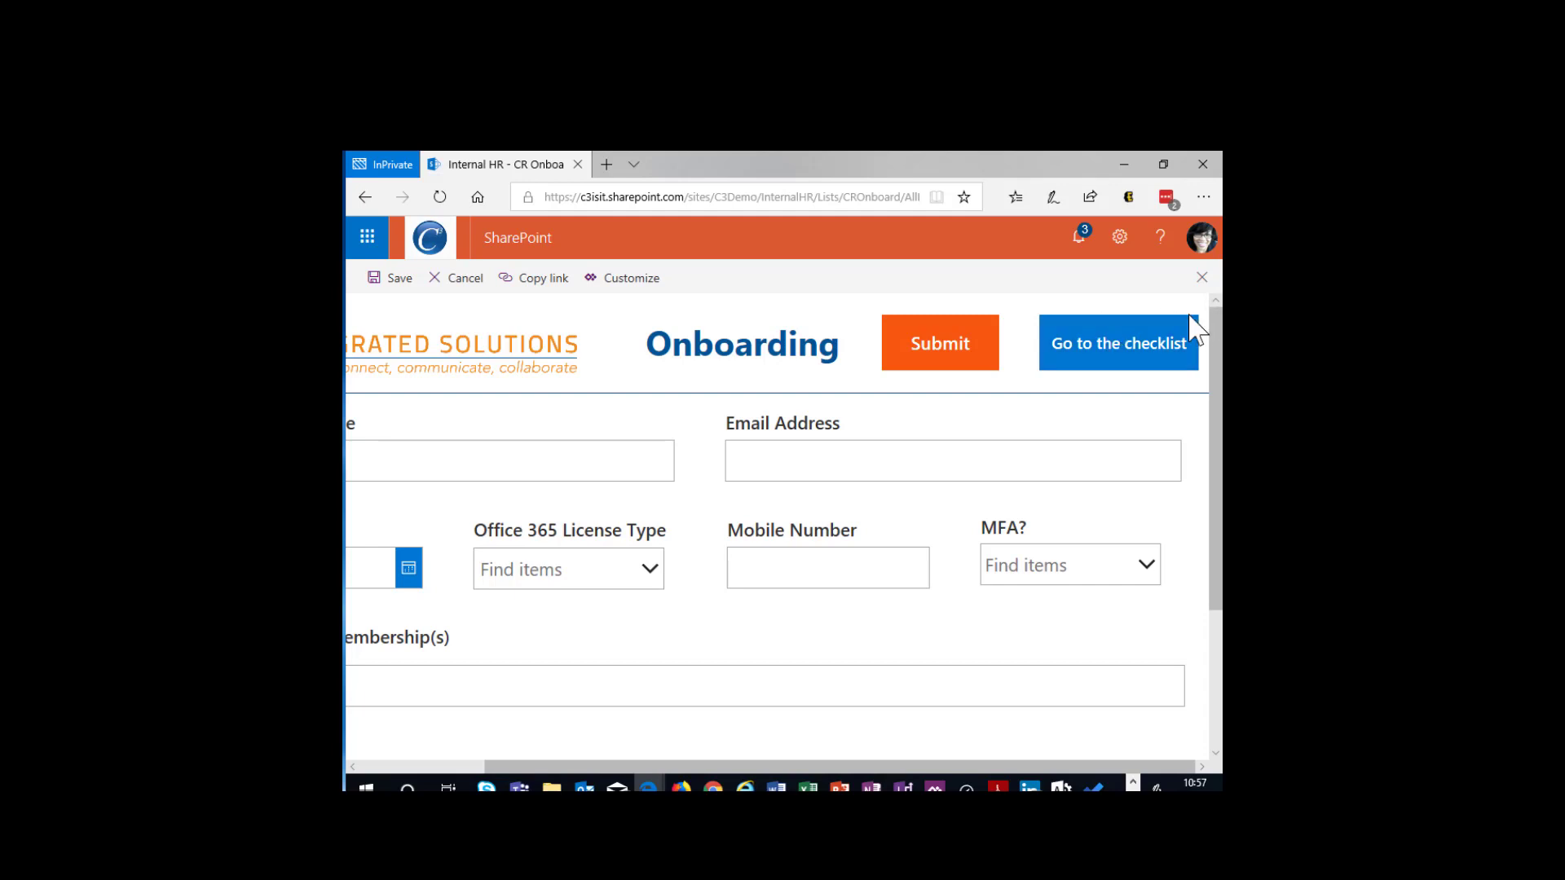
pyautogui.click(1141, 357)
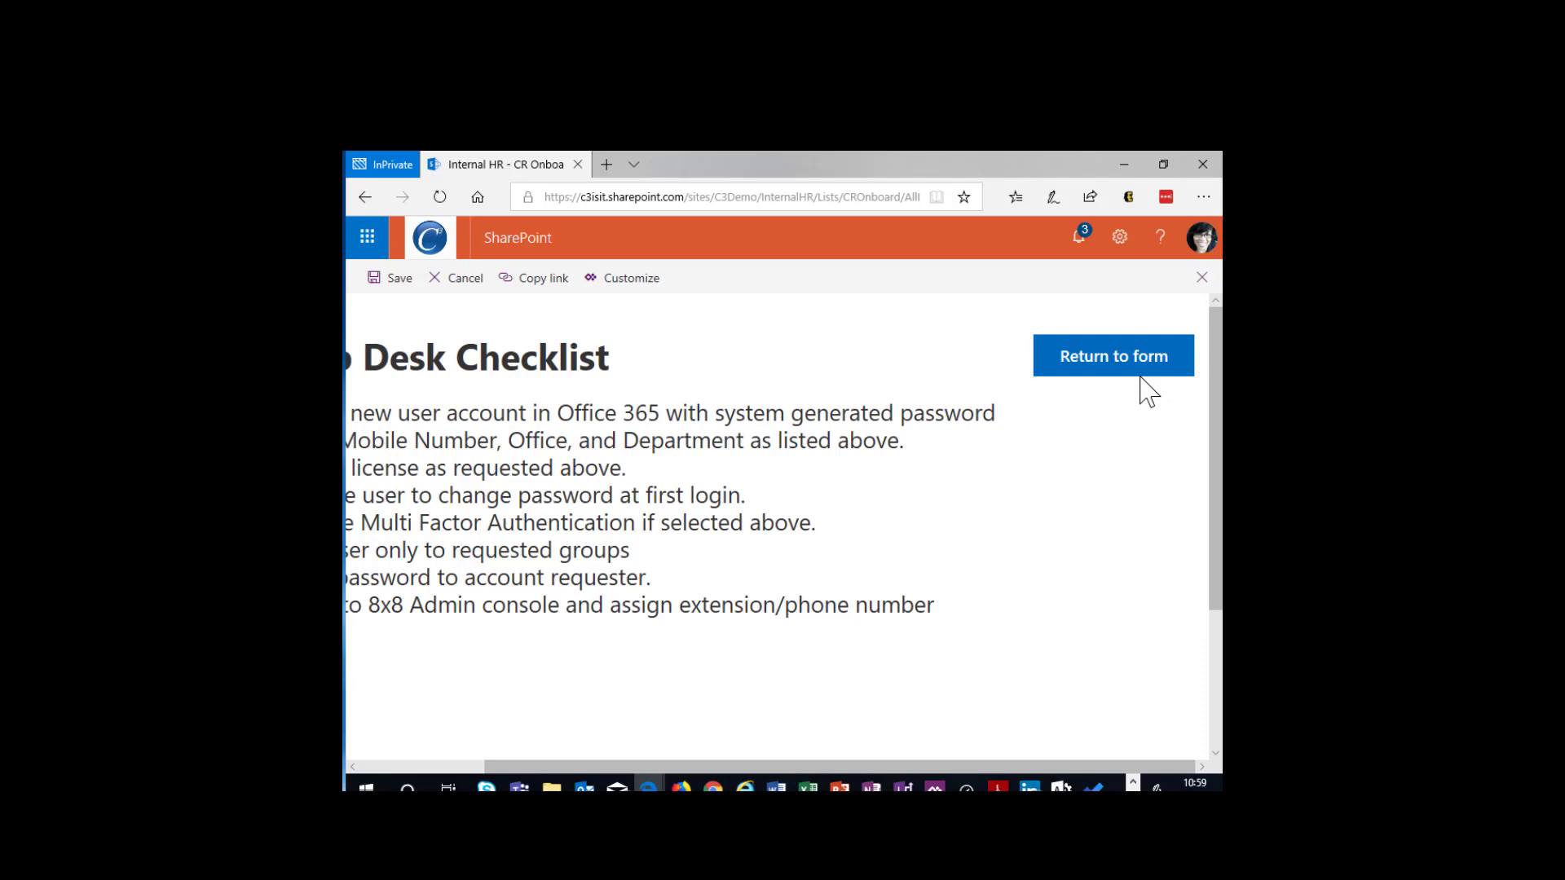
pyautogui.click(1135, 358)
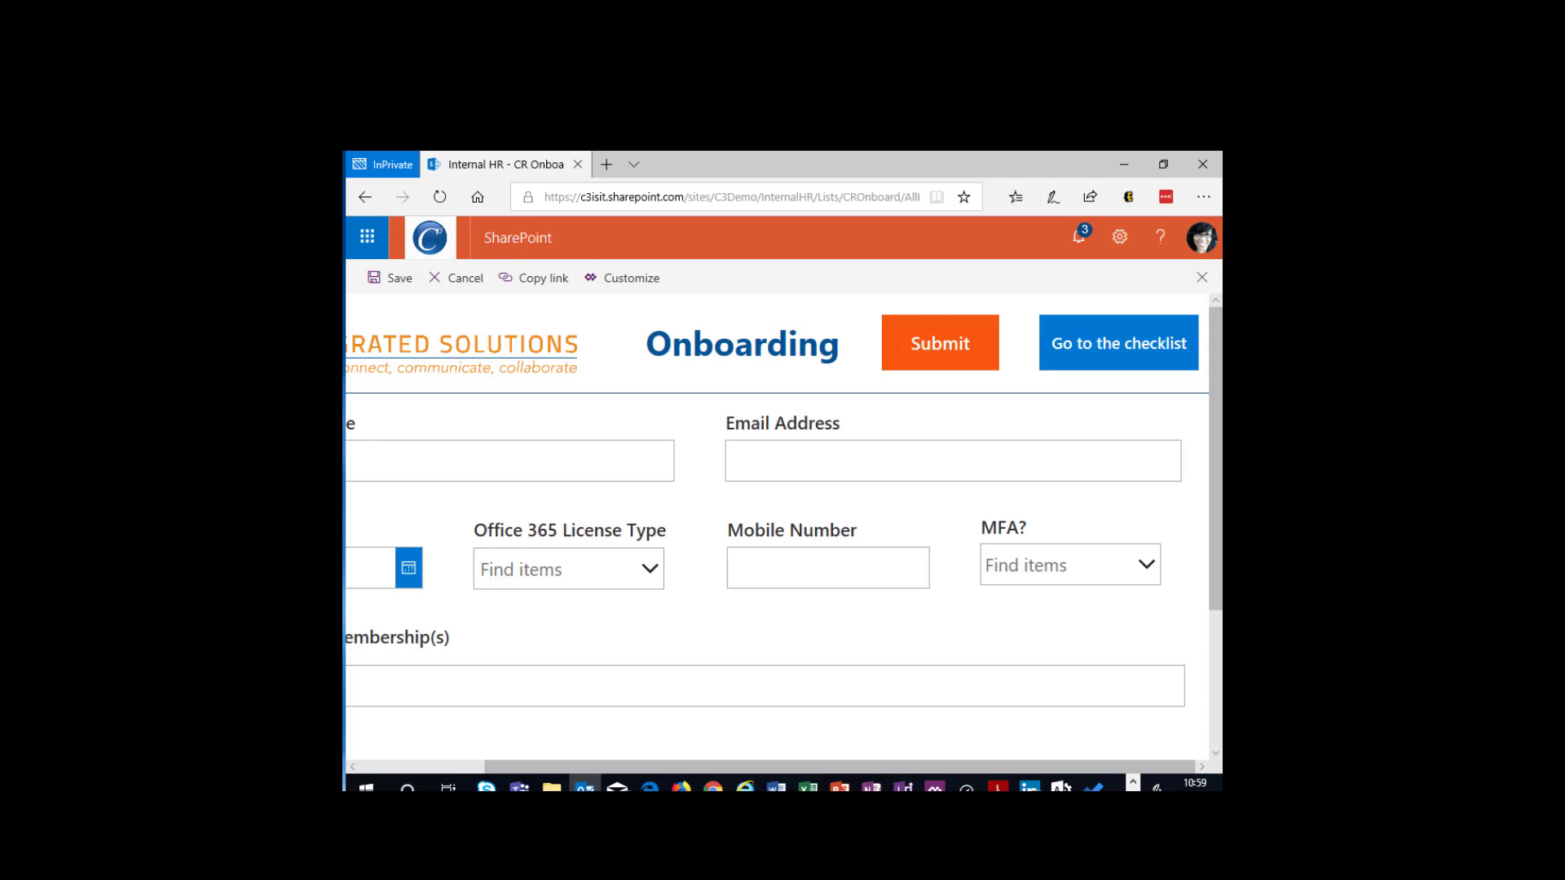
# - Switch to the Outlook message about the Cook Ross onboarding request for Test User4 and highlight its subject and request details
pyautogui.hotkey('alt', 'Tab')
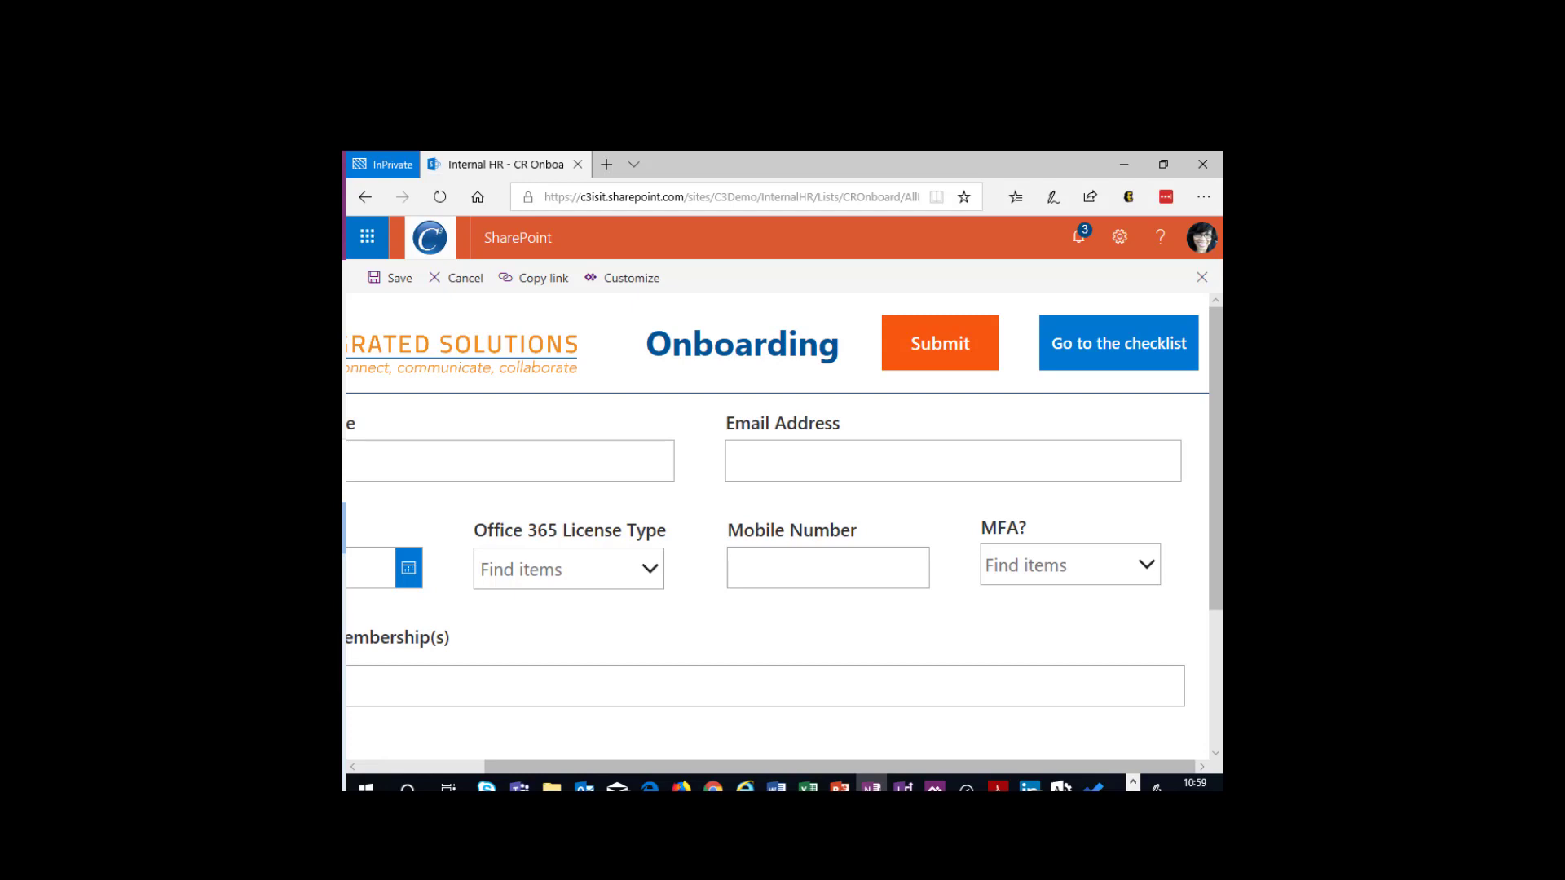
pyautogui.hotkey('alt', 'Tab')
pyautogui.moveTo(346, 456); pyautogui.dragTo(793, 245)
pyautogui.click(793, 244)
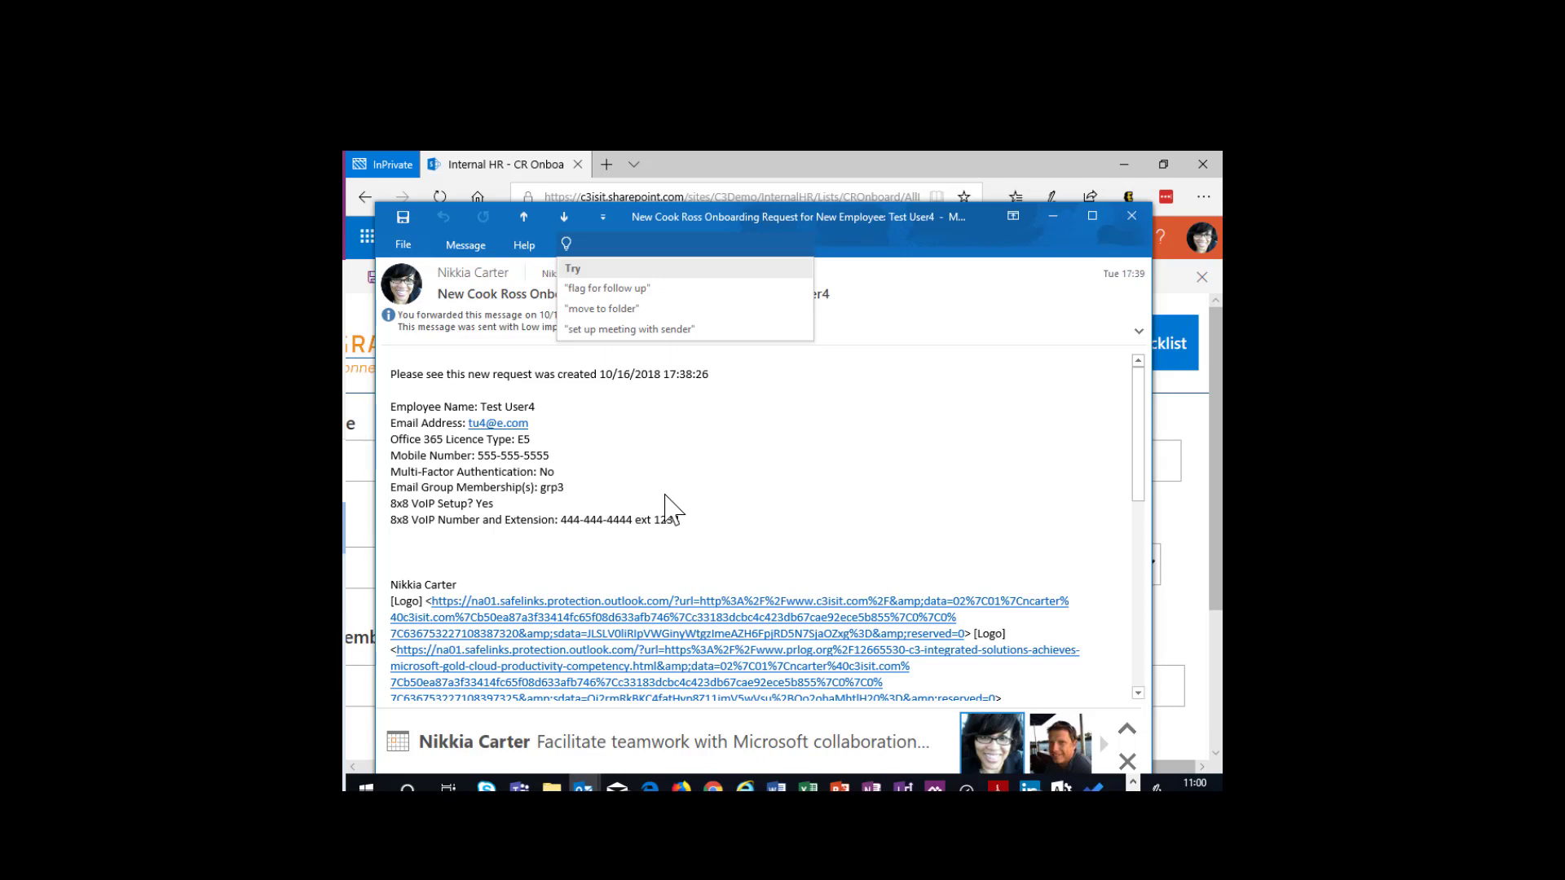
pyautogui.click(943, 307)
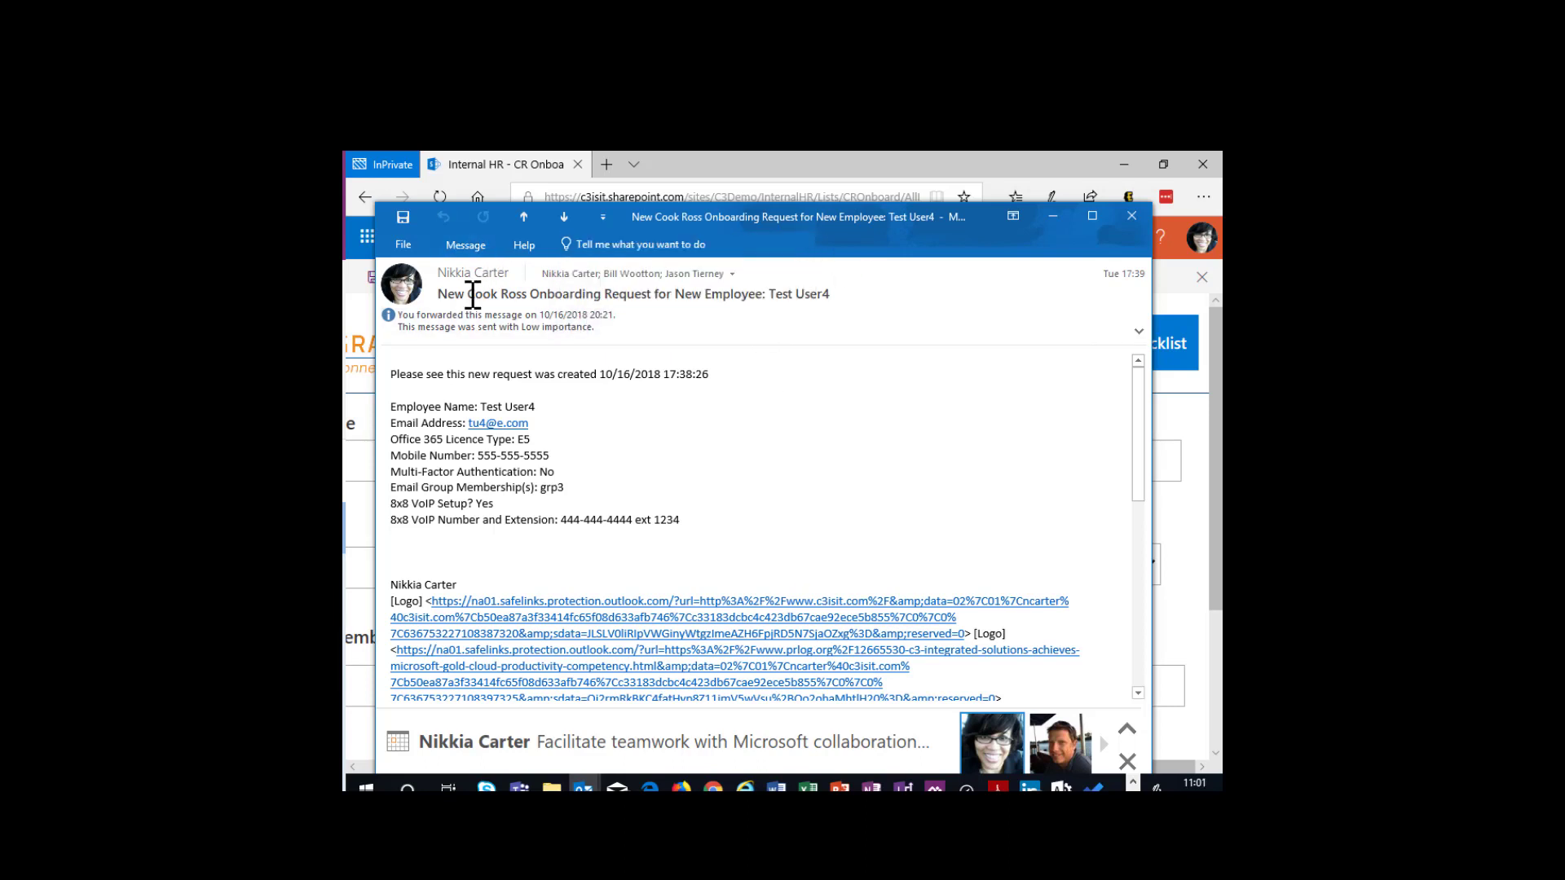
pyautogui.moveTo(468, 294); pyautogui.dragTo(860, 310)
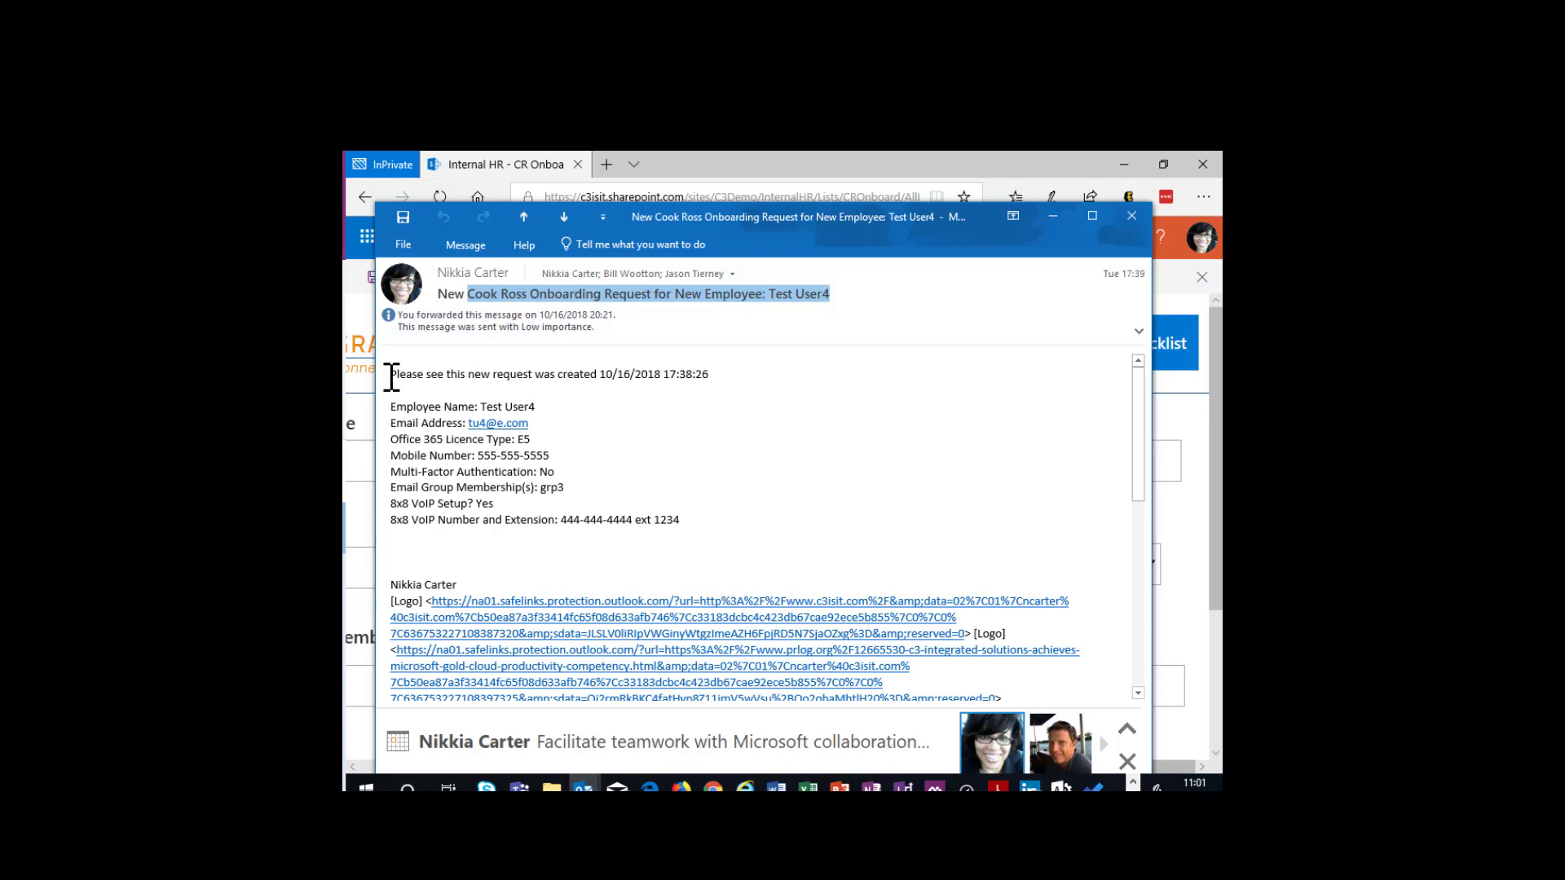
pyautogui.moveTo(385, 374); pyautogui.dragTo(750, 529)
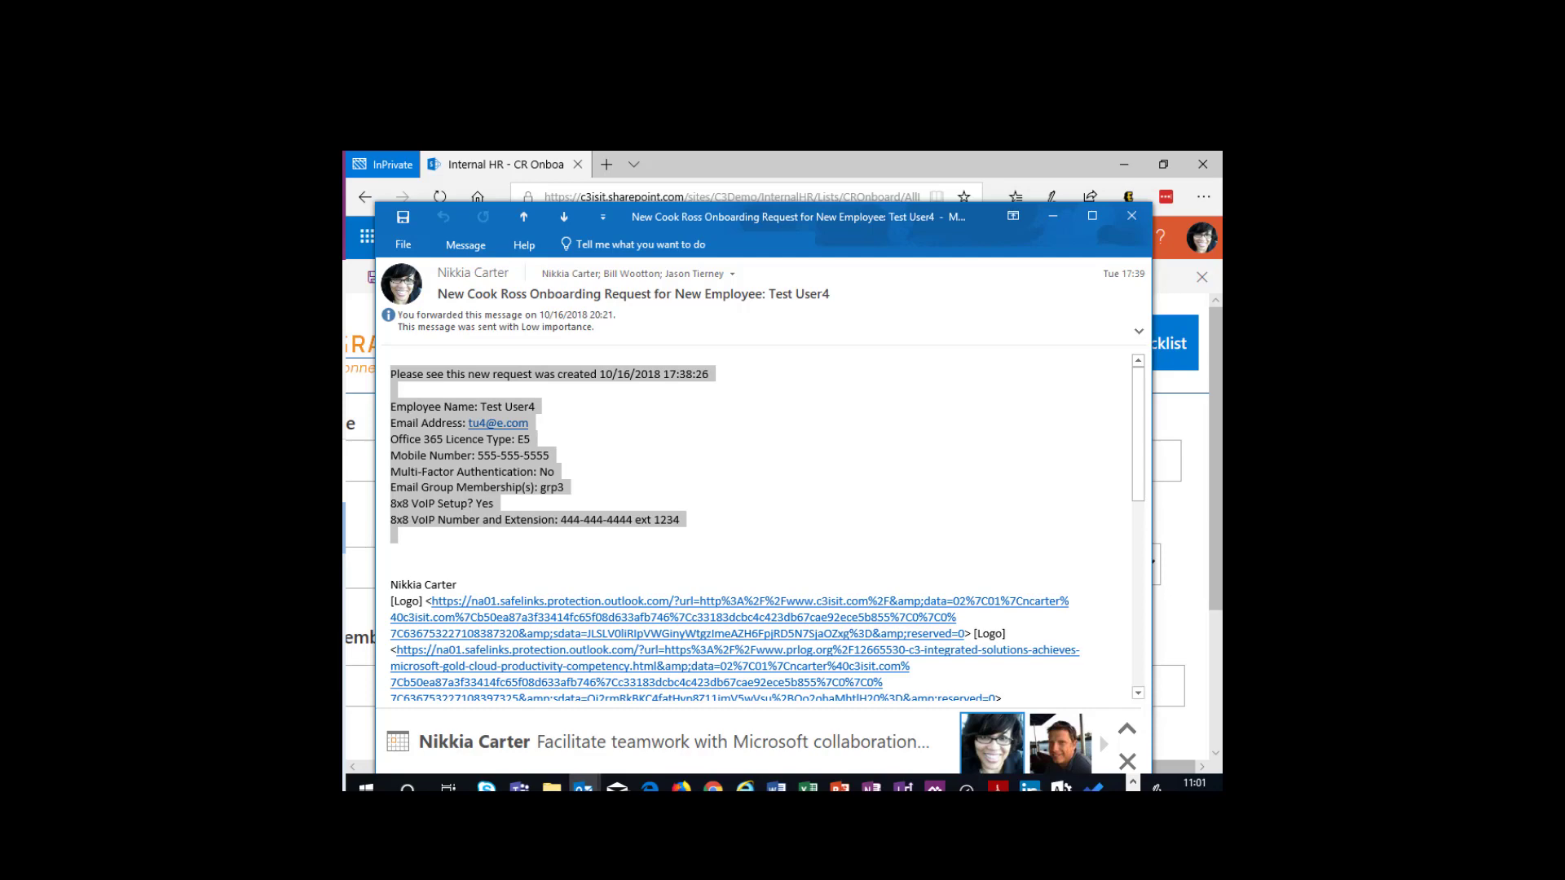
# - Switch to OneNote, search all notebooks for "off" and open the PowerApps Send Email (Office 365 Outlook Email Connector) page
pyautogui.hotkey('alt', 'Tab')
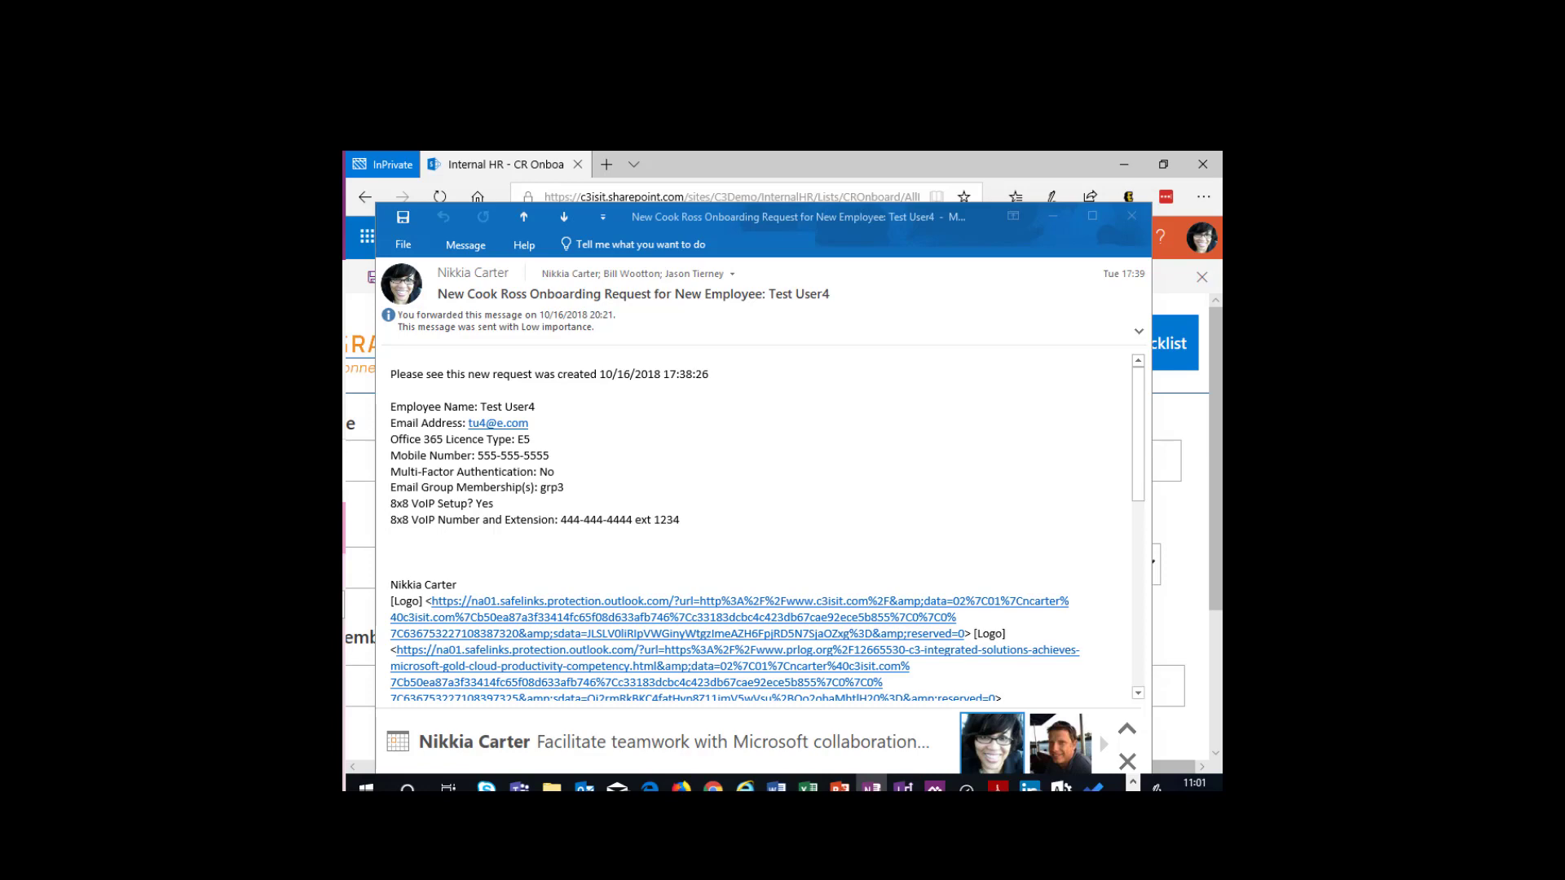
pyautogui.moveTo(344, 215); pyautogui.dragTo(626, 149)
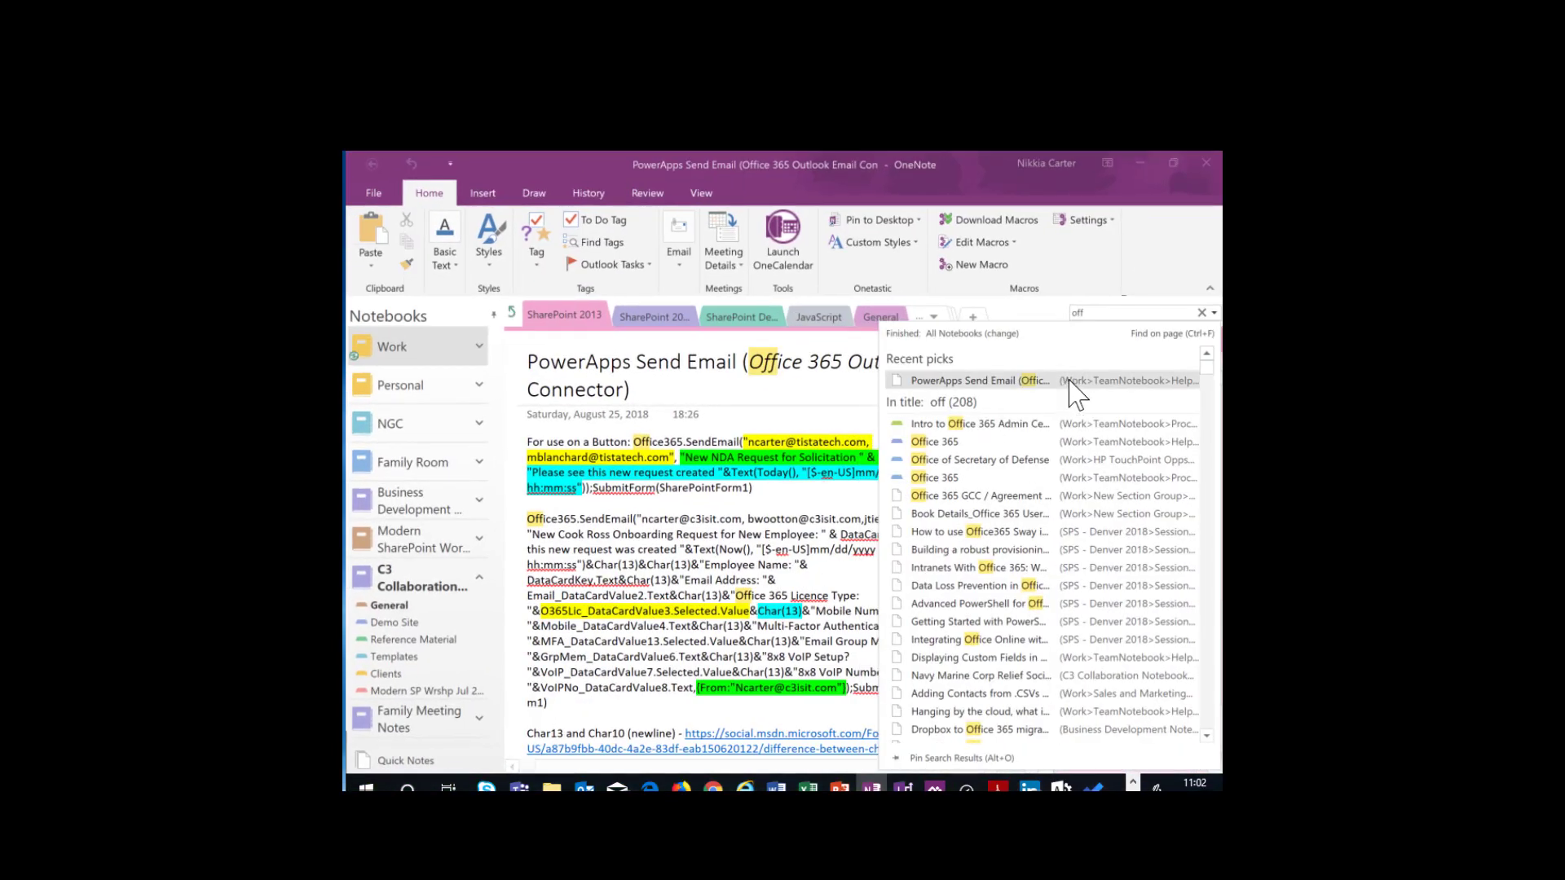
pyautogui.click(1203, 312)
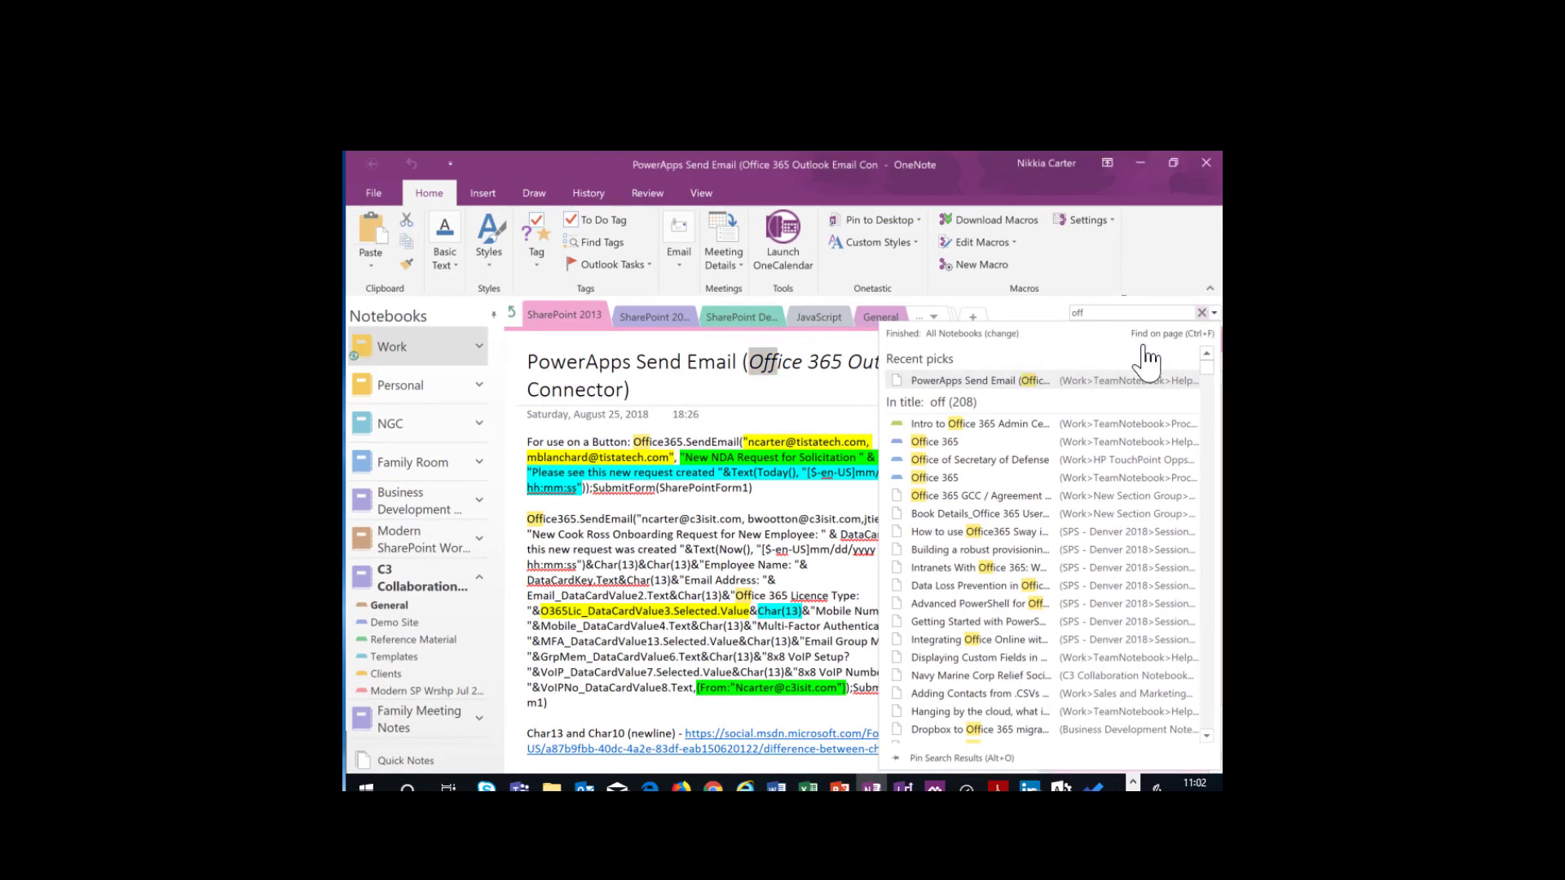
pyautogui.click(1122, 312)
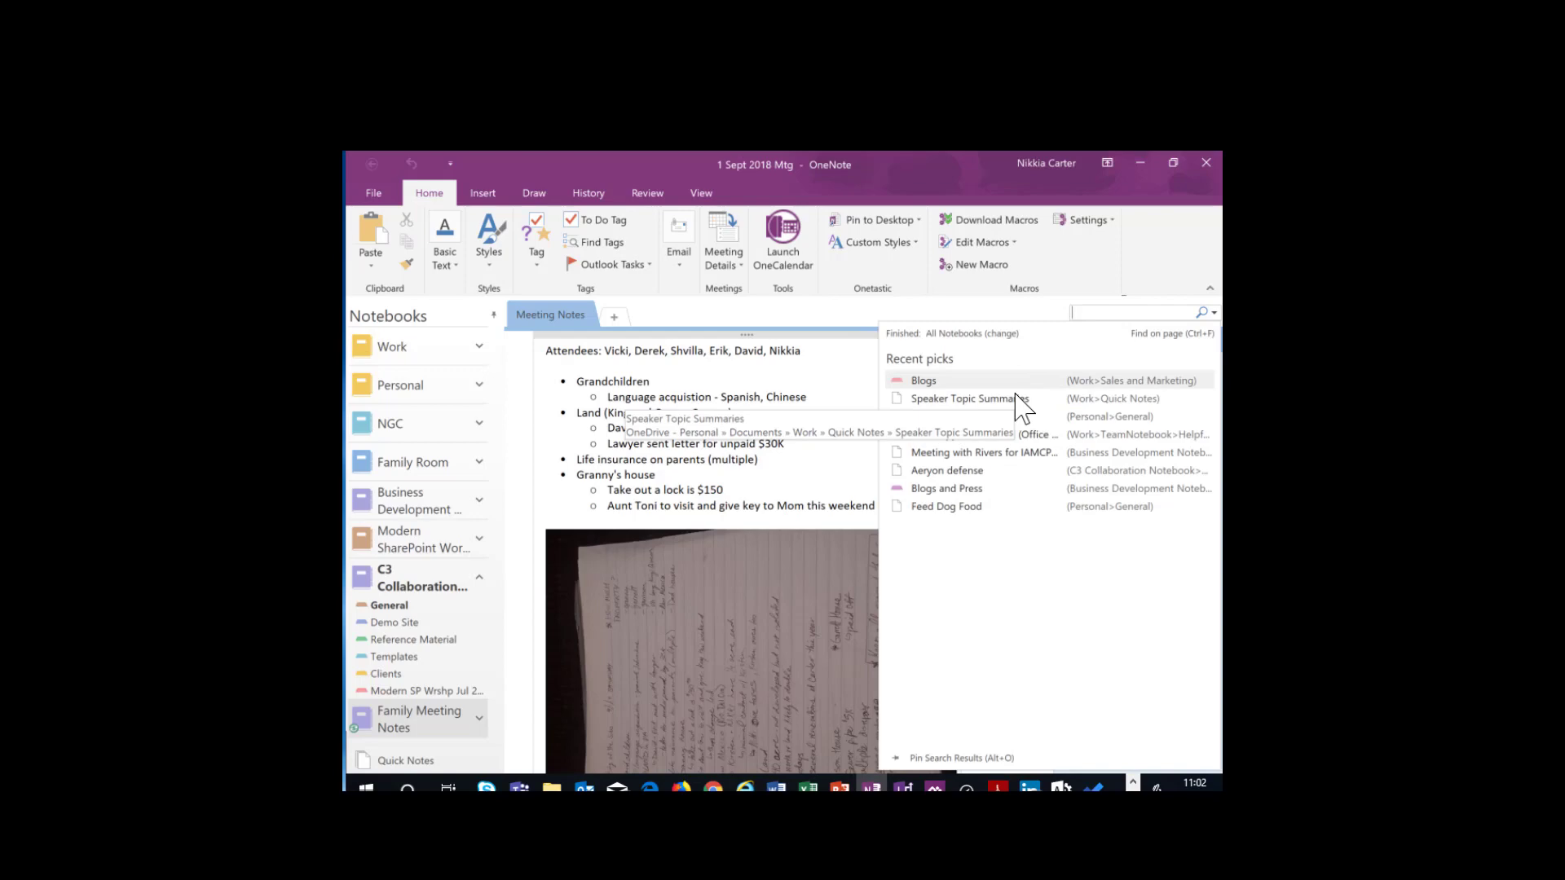
pyautogui.write('off')
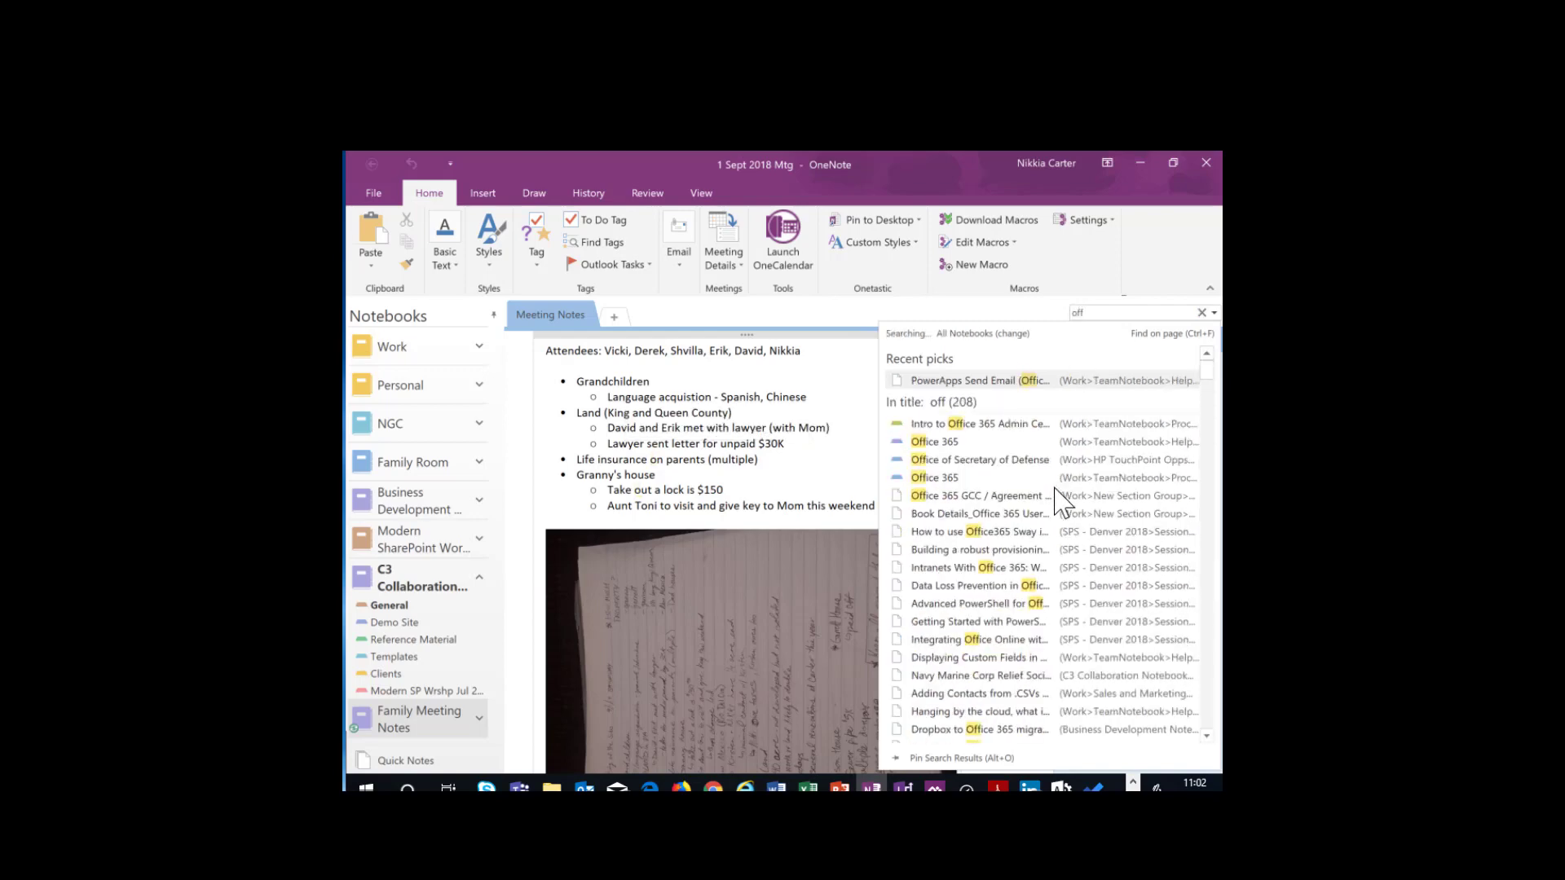
pyautogui.click(1015, 382)
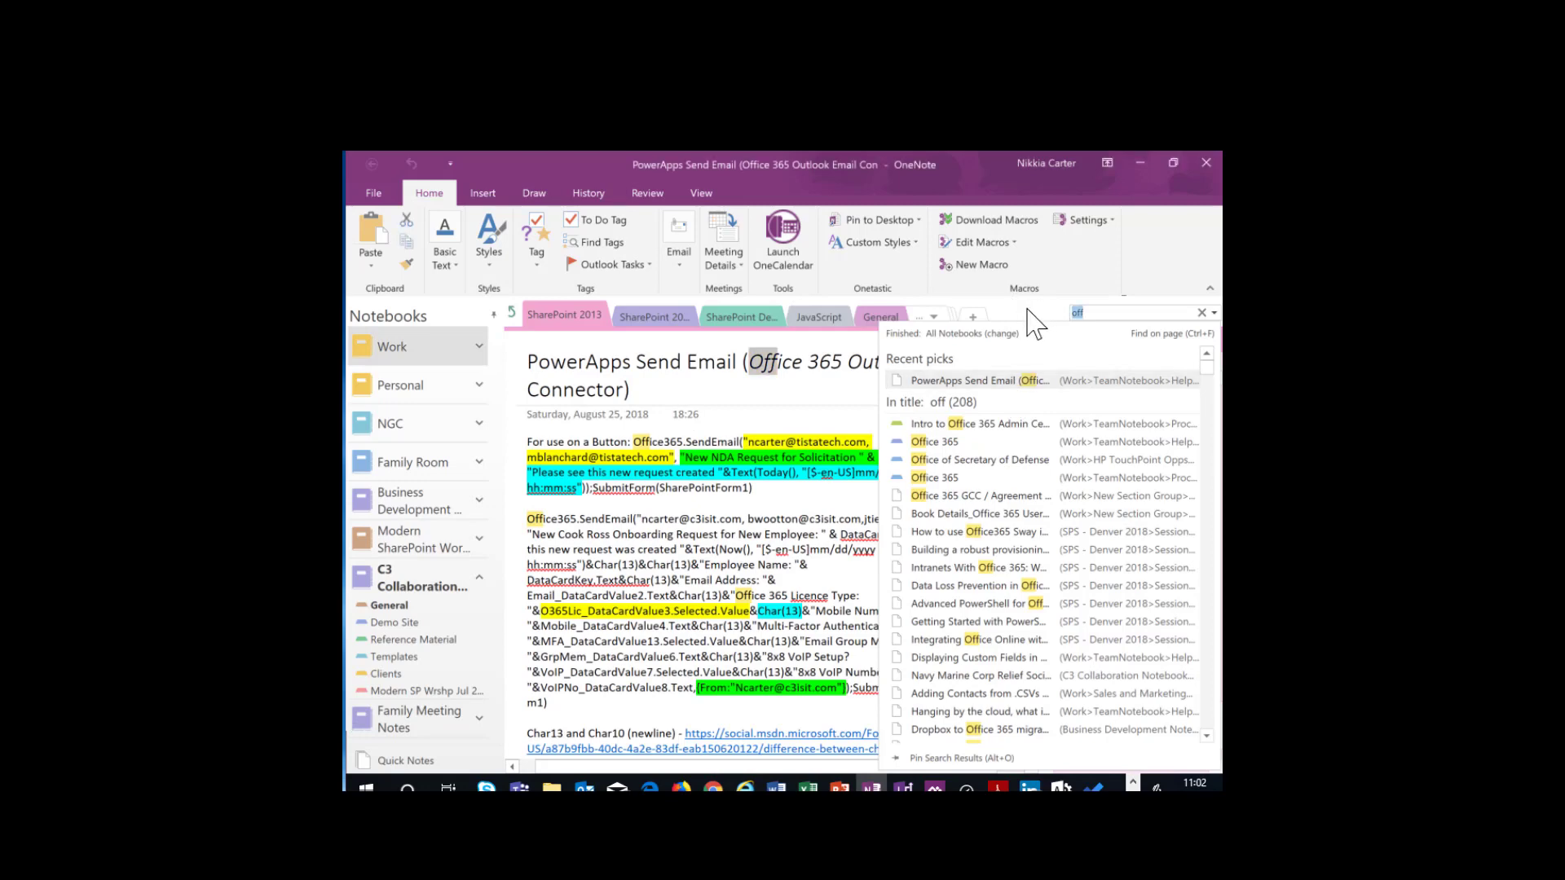
pyautogui.click(846, 414)
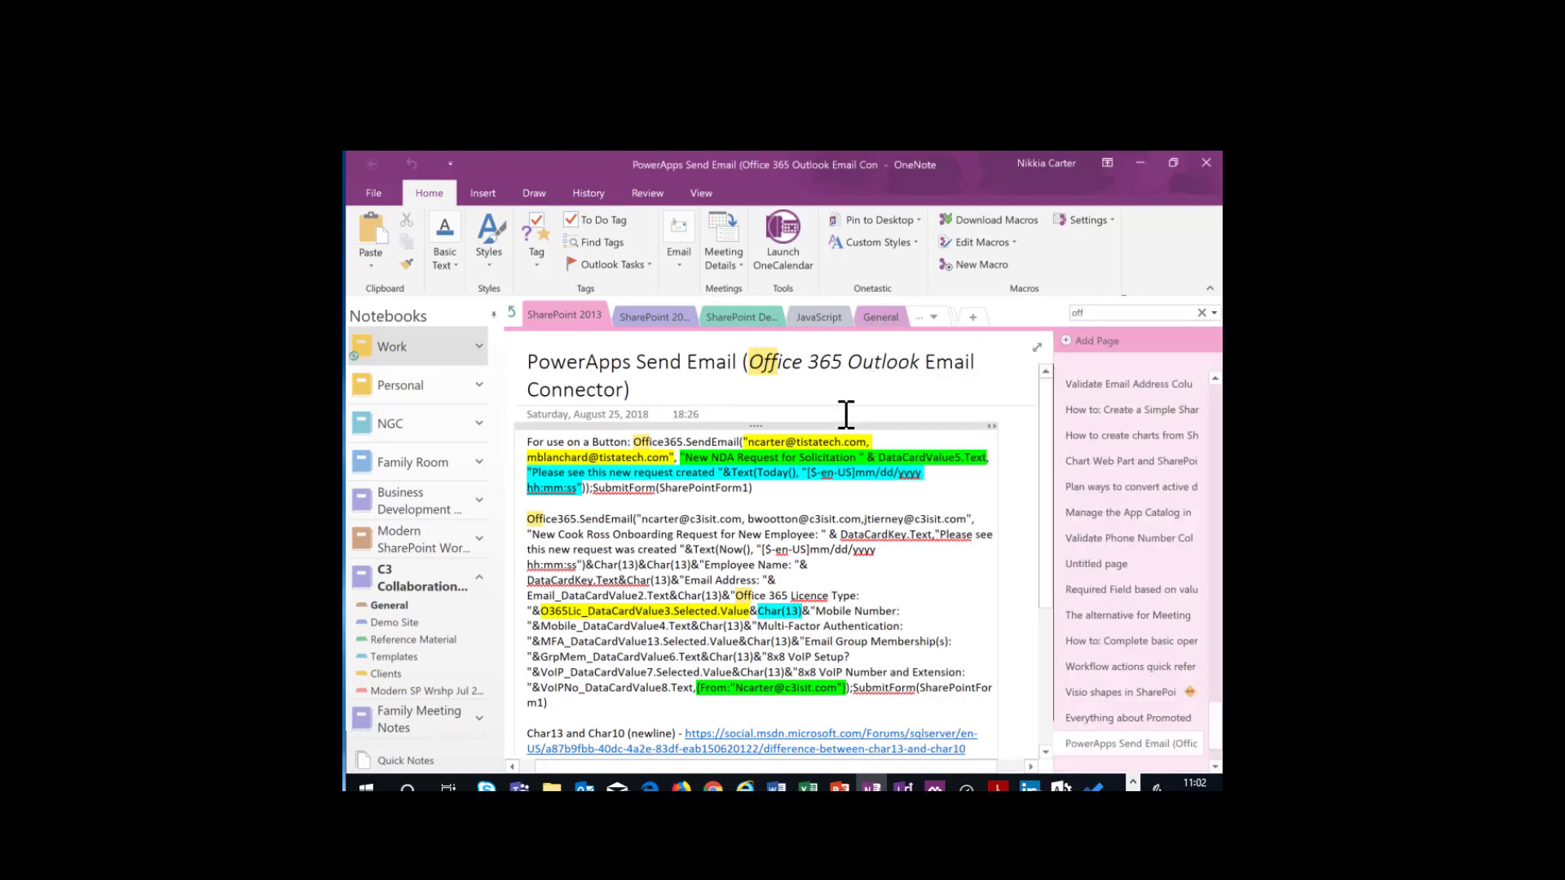
pyautogui.click(843, 442)
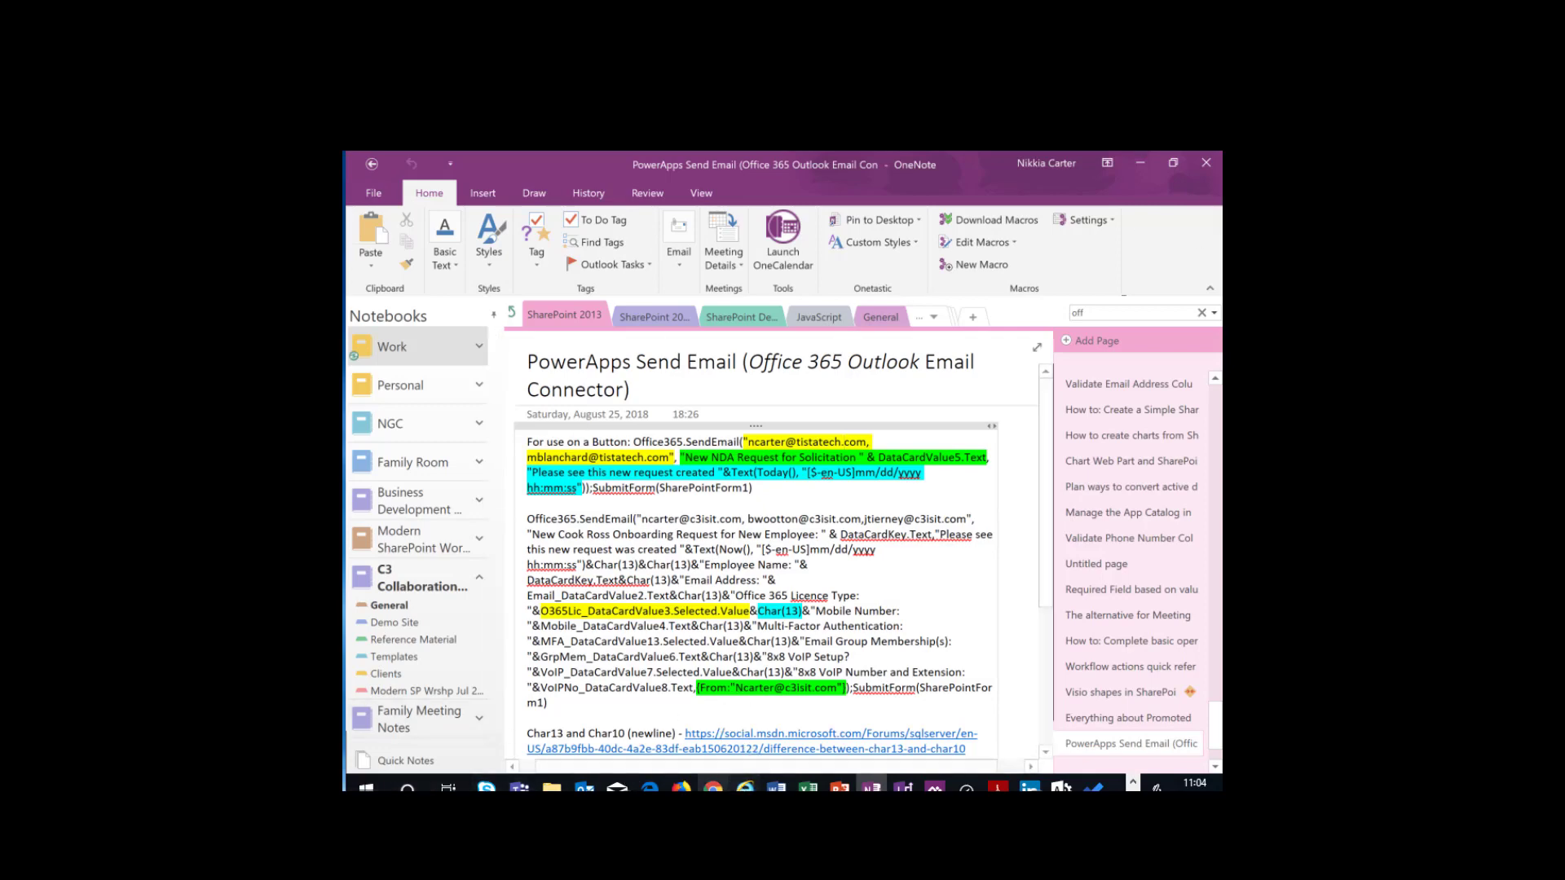
# - Return to the Internal HR browser window, close the Onboarding form and open the CR Onboarding list's form for customizing in PowerApps Studio, skipping the welcome
pyautogui.moveTo(649, 786)
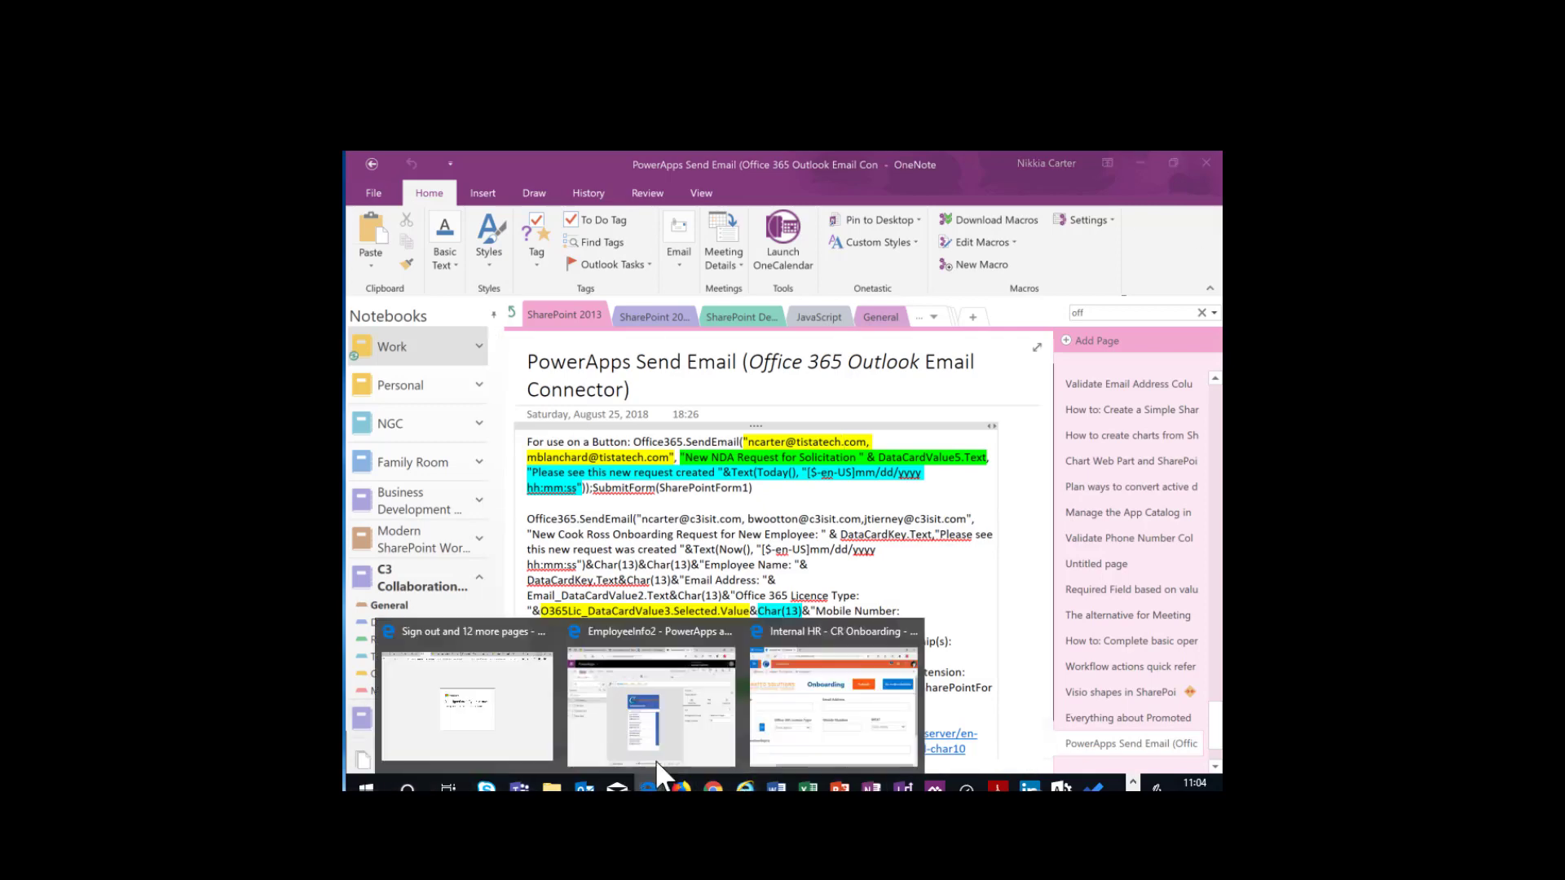
pyautogui.click(796, 692)
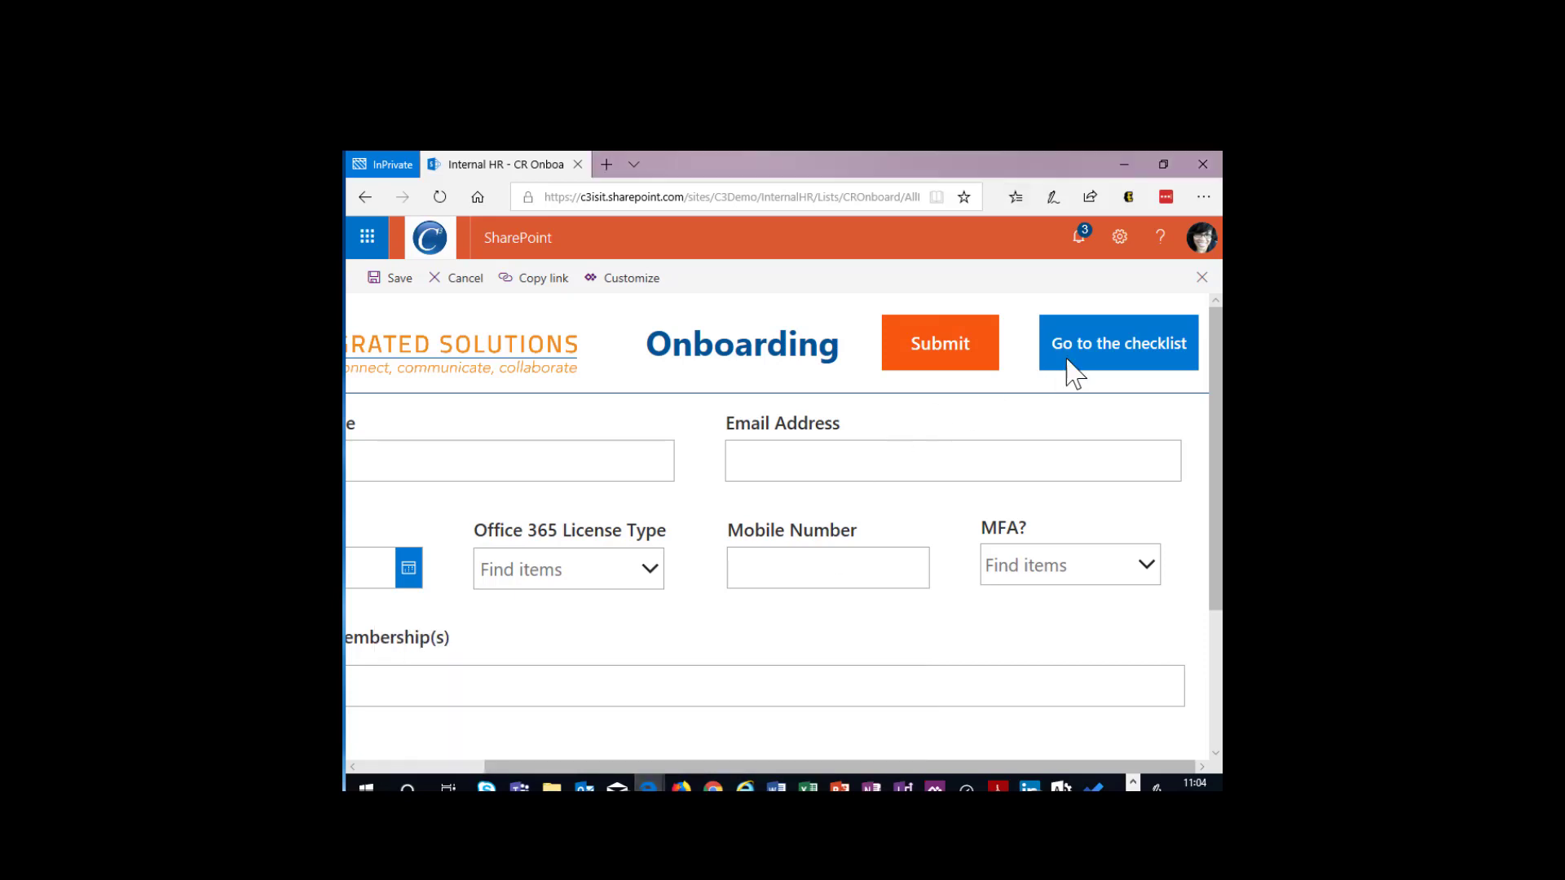
pyautogui.click(1201, 278)
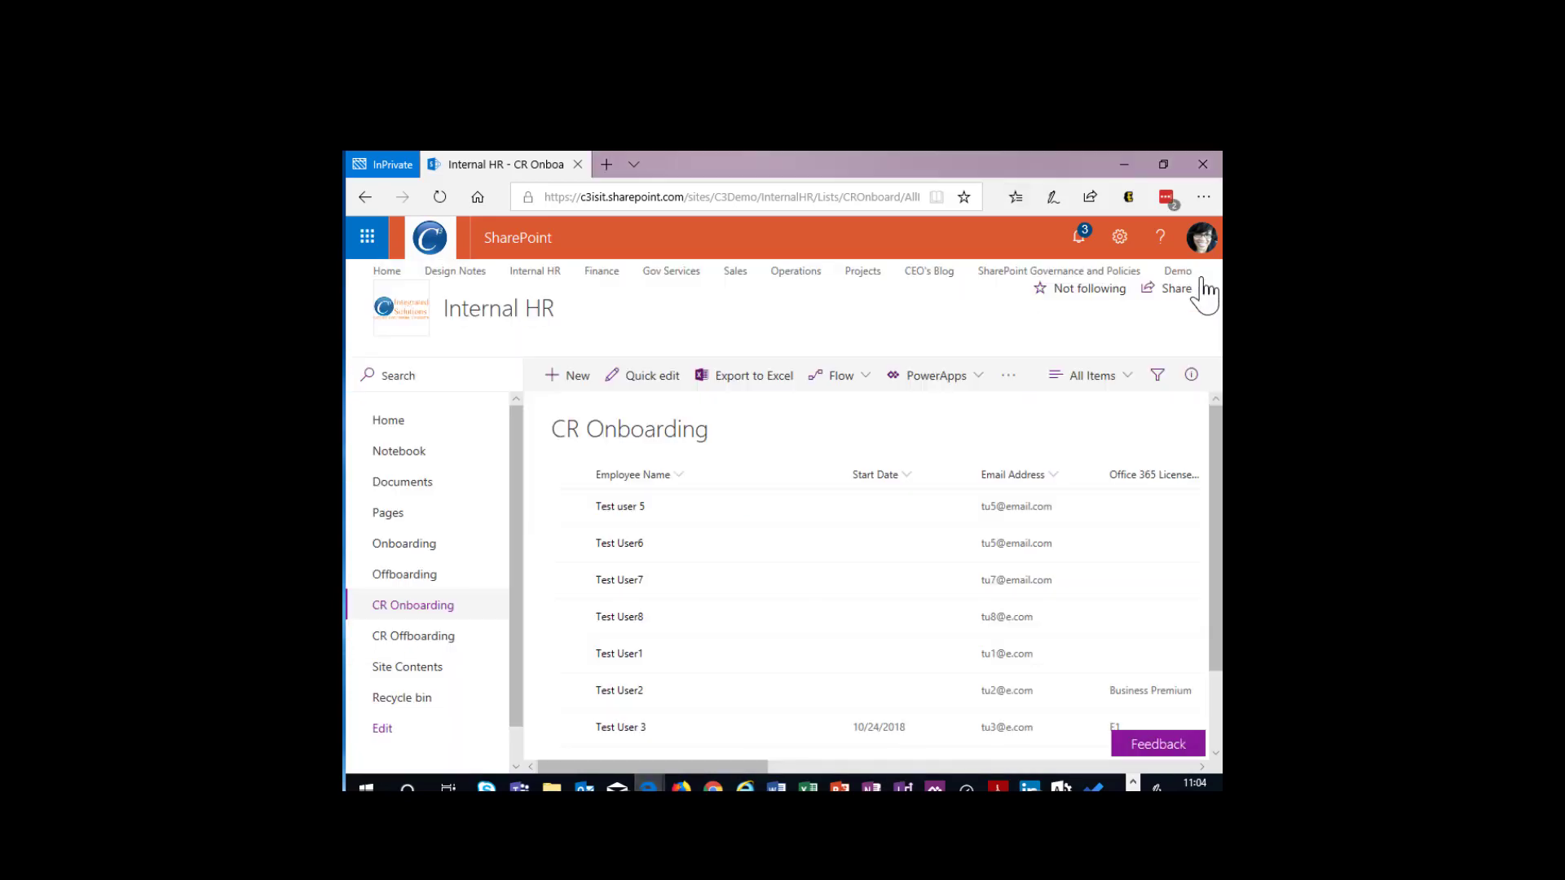
pyautogui.click(962, 380)
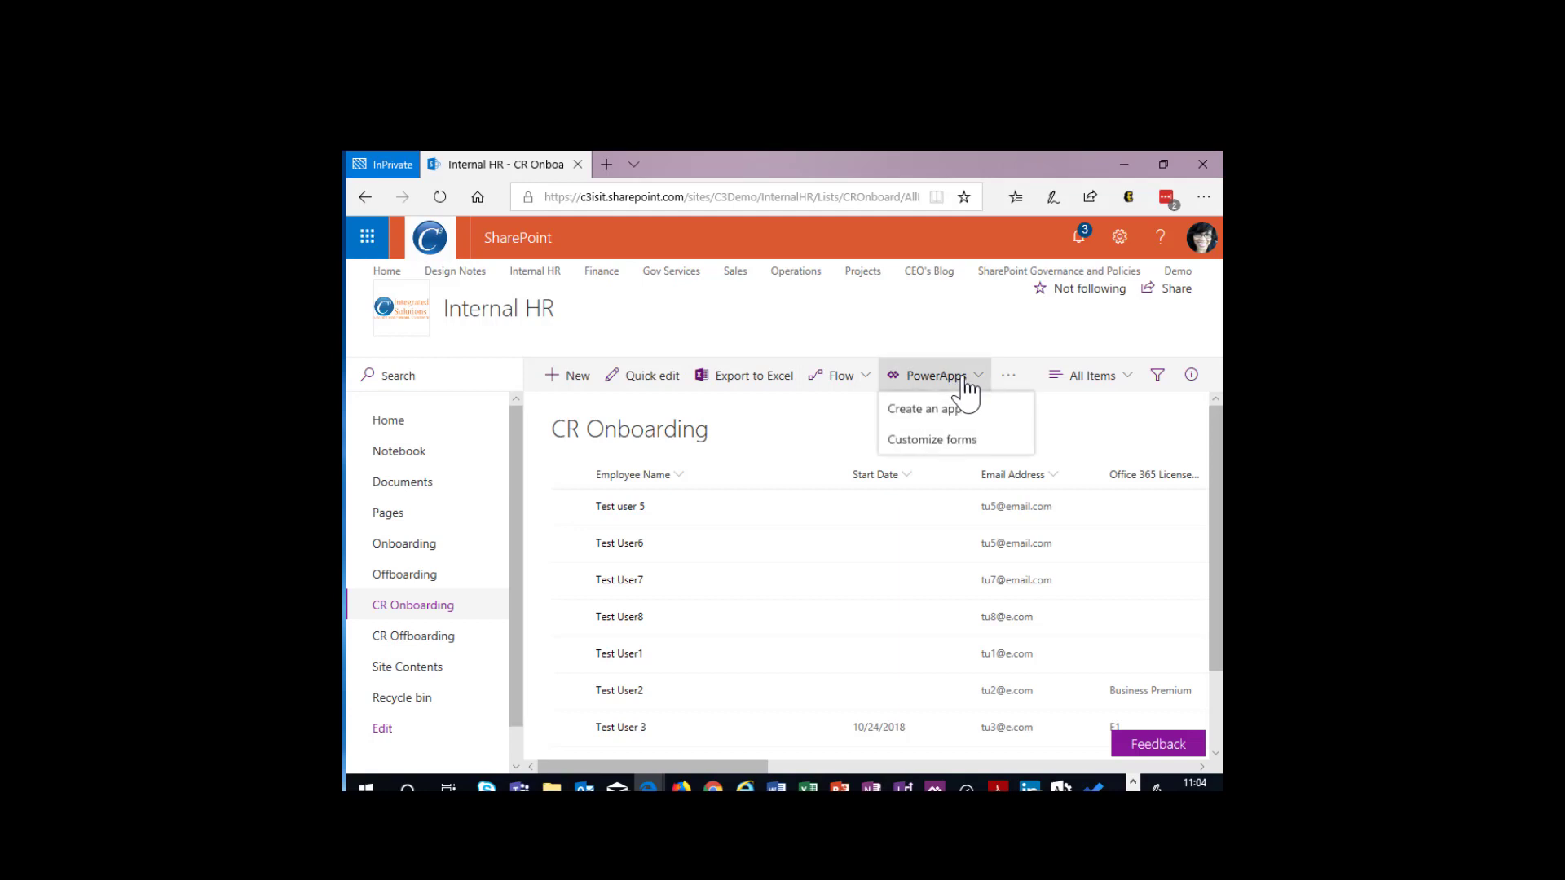
pyautogui.click(929, 441)
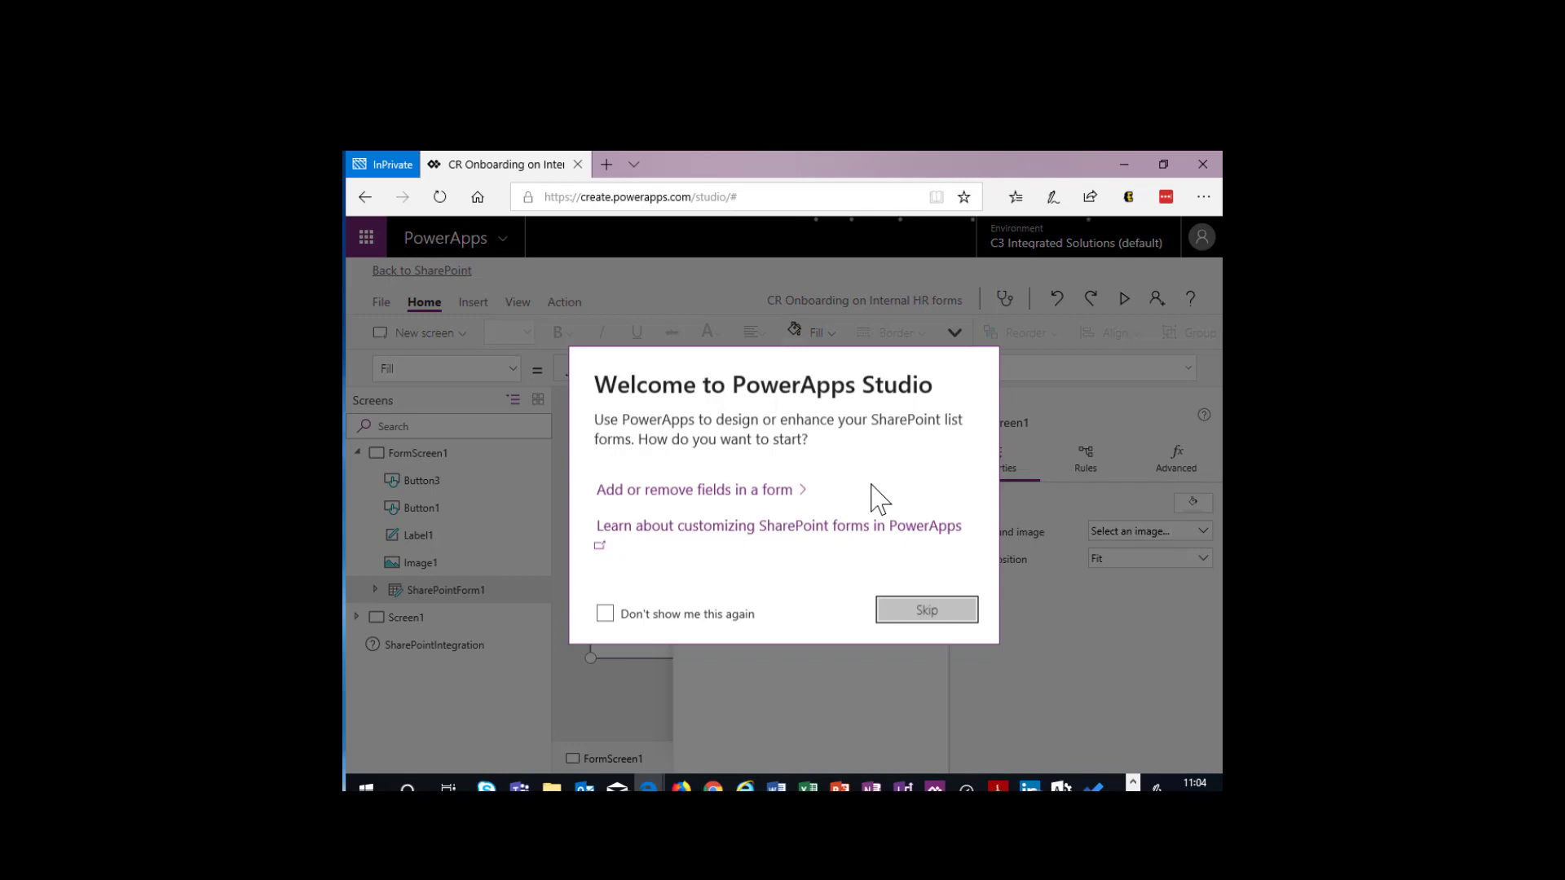
pyautogui.click(897, 611)
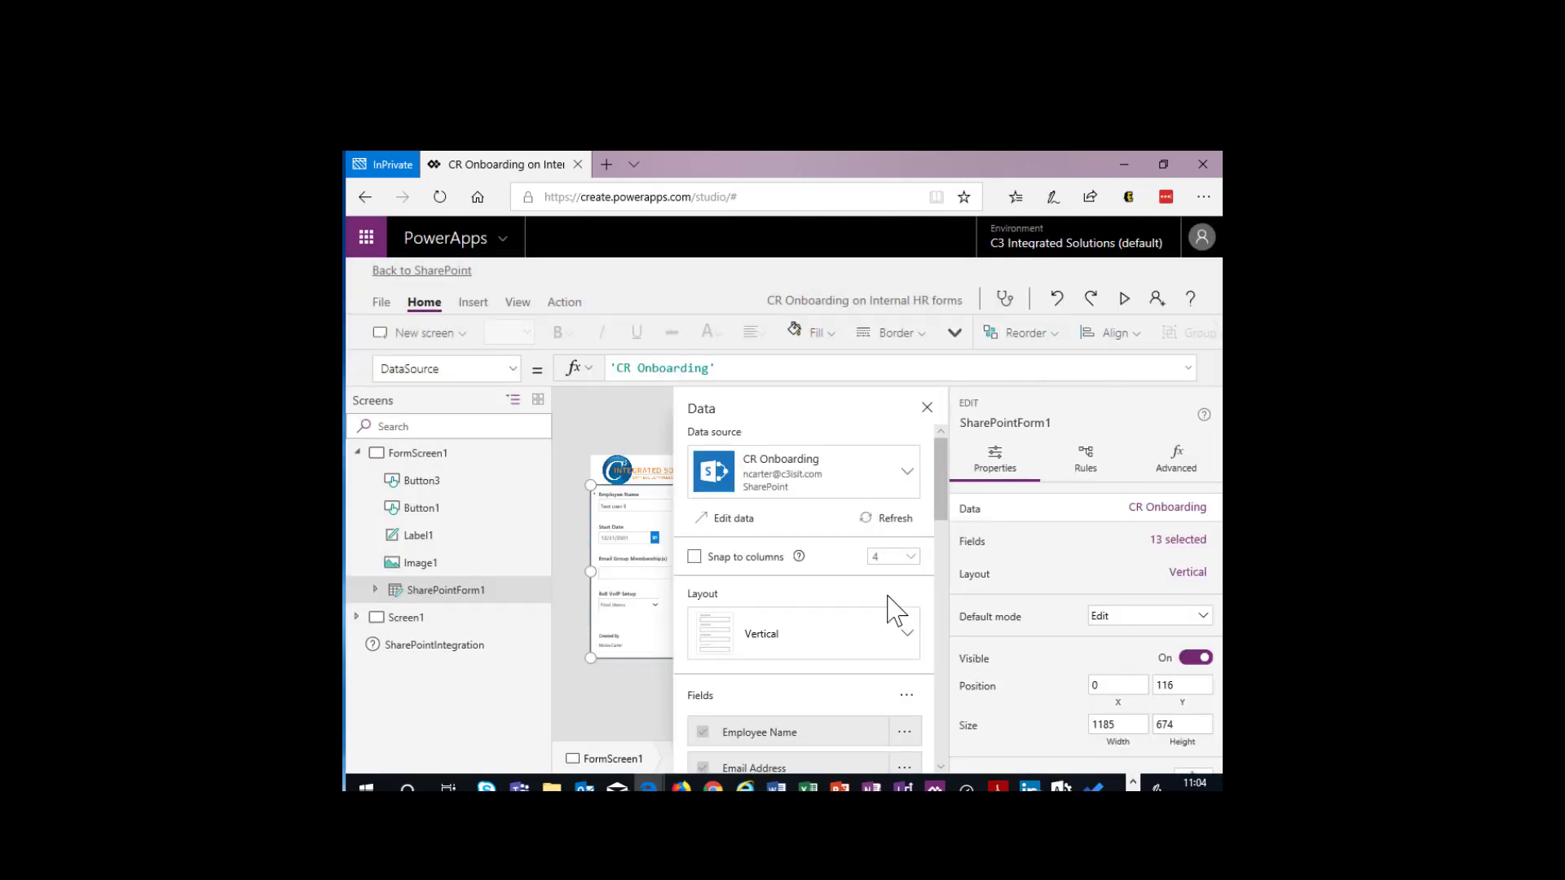
pyautogui.click(927, 407)
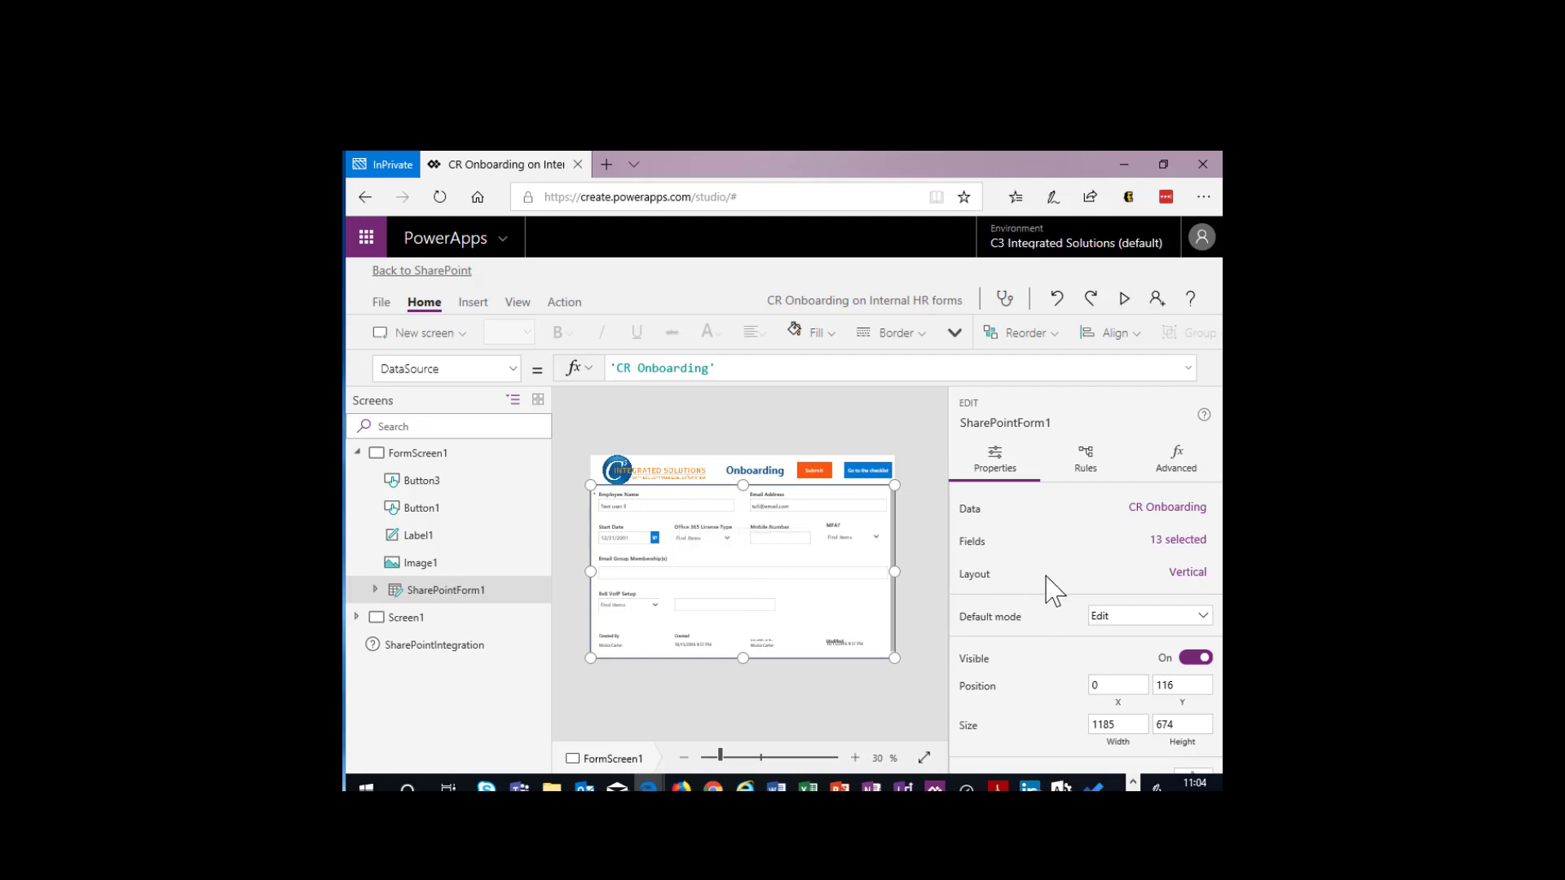
# - Review SharePointForm1's properties, then open its CR Onboarding data settings and look through the included and available fields
pyautogui.scroll(-1, 1057, 580)
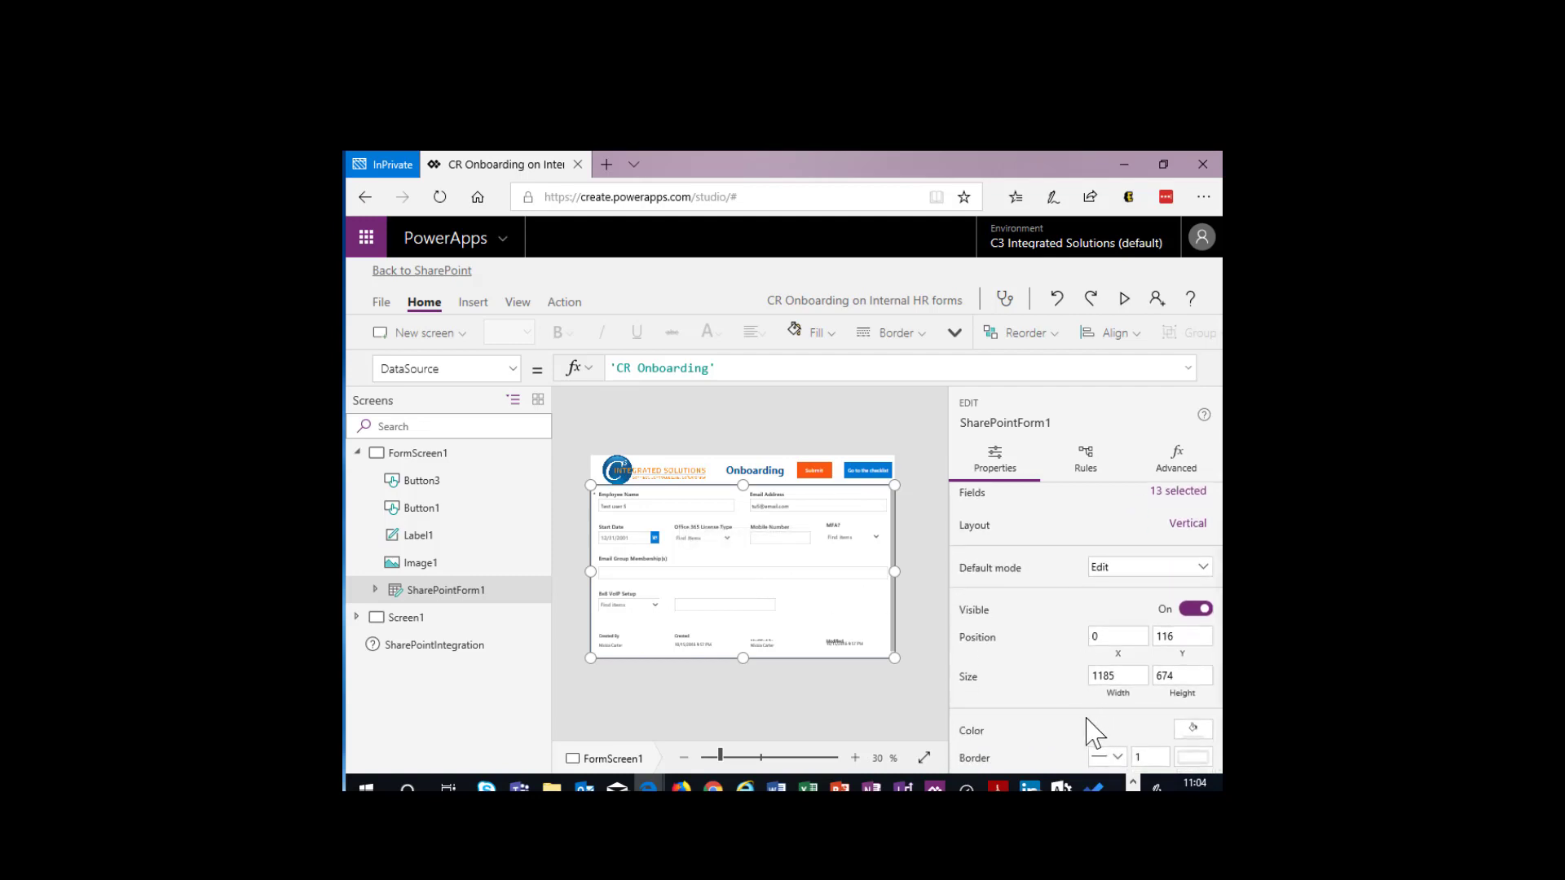
pyautogui.scroll(1, 1092, 702)
pyautogui.scroll(-1, 1084, 701)
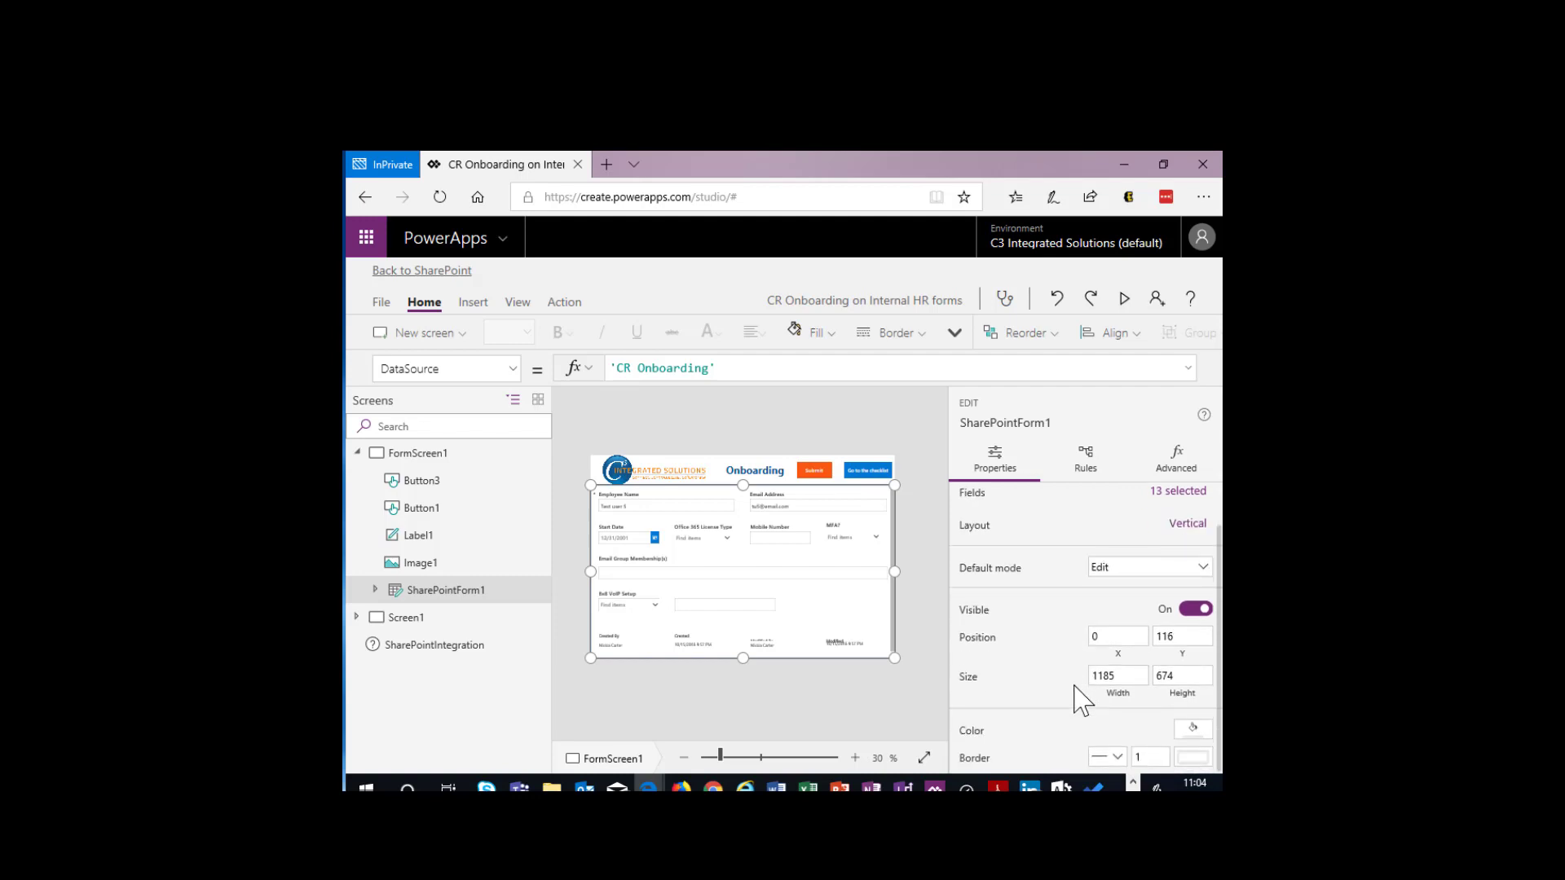
pyautogui.scroll(1, 1076, 708)
pyautogui.scroll(-1, 1089, 701)
pyautogui.scroll(1, 1093, 696)
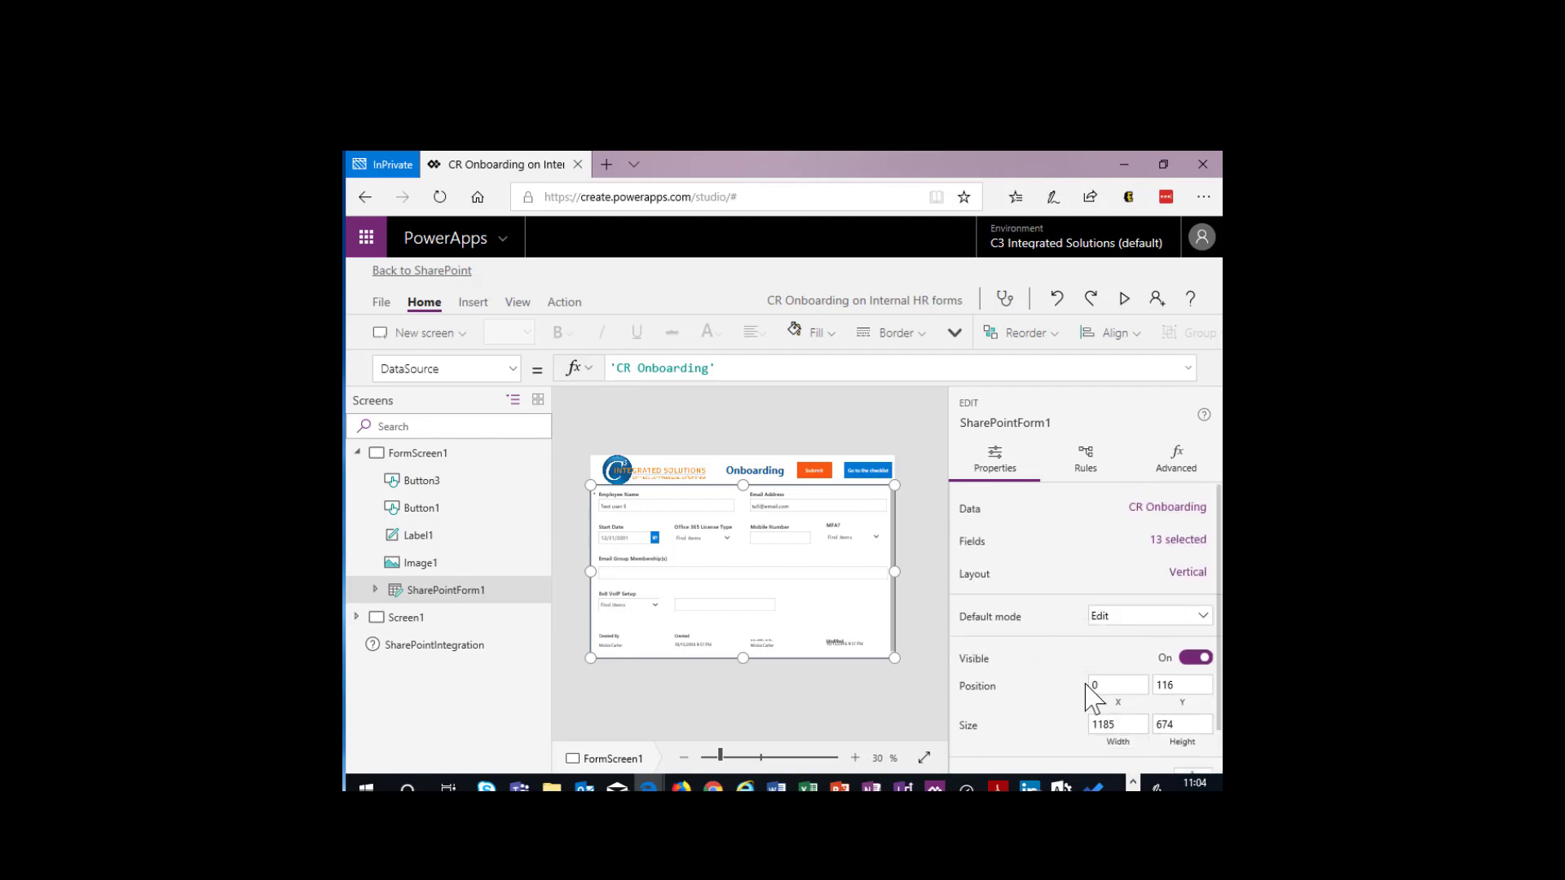
pyautogui.click(1195, 512)
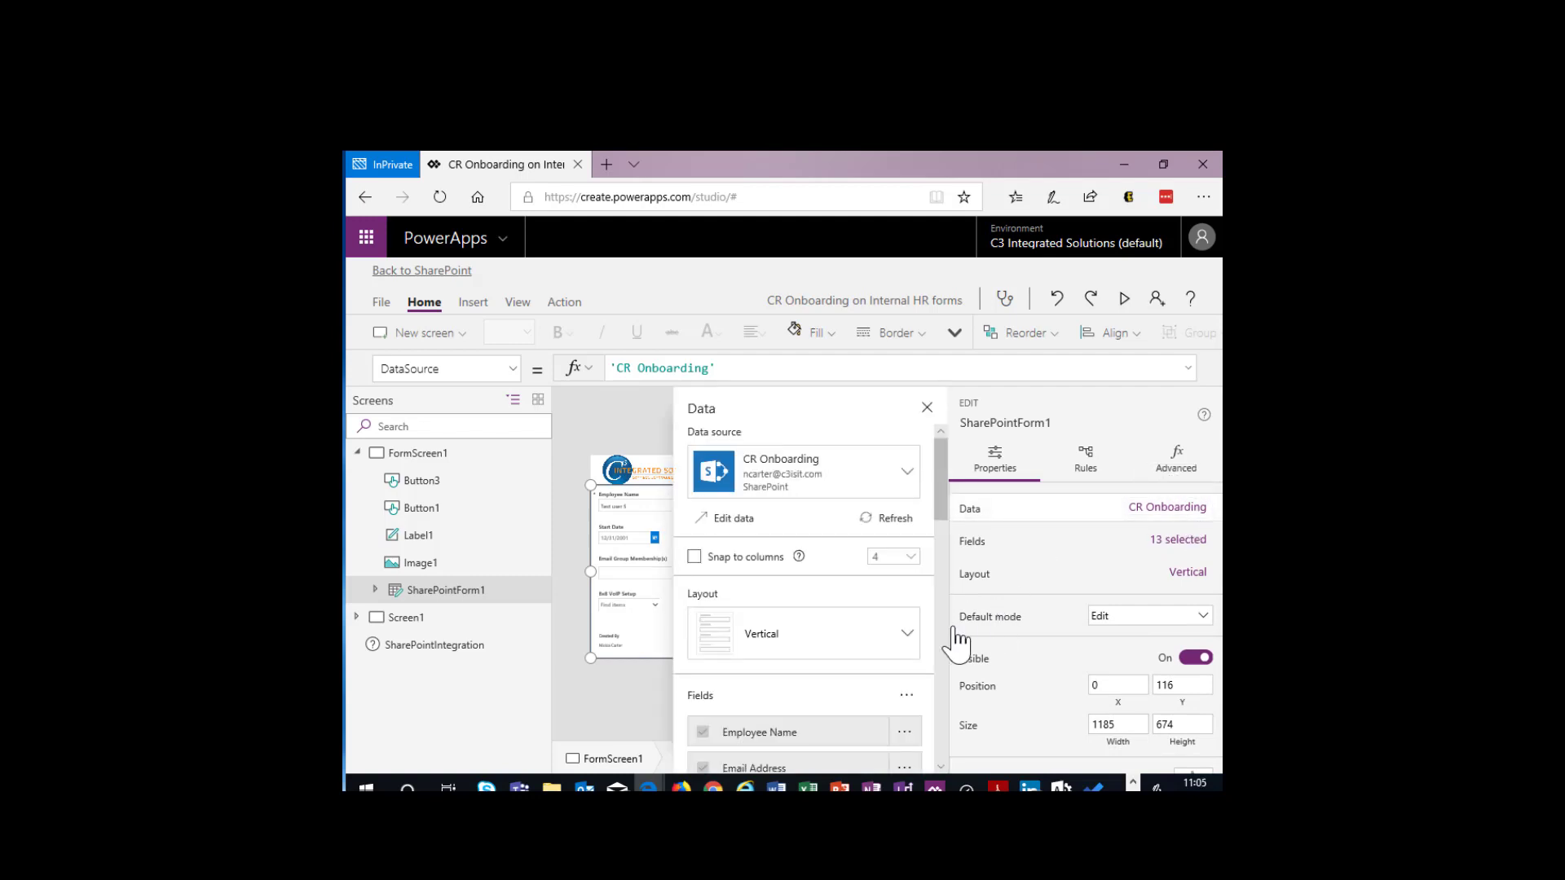
pyautogui.scroll(-5, 901, 681)
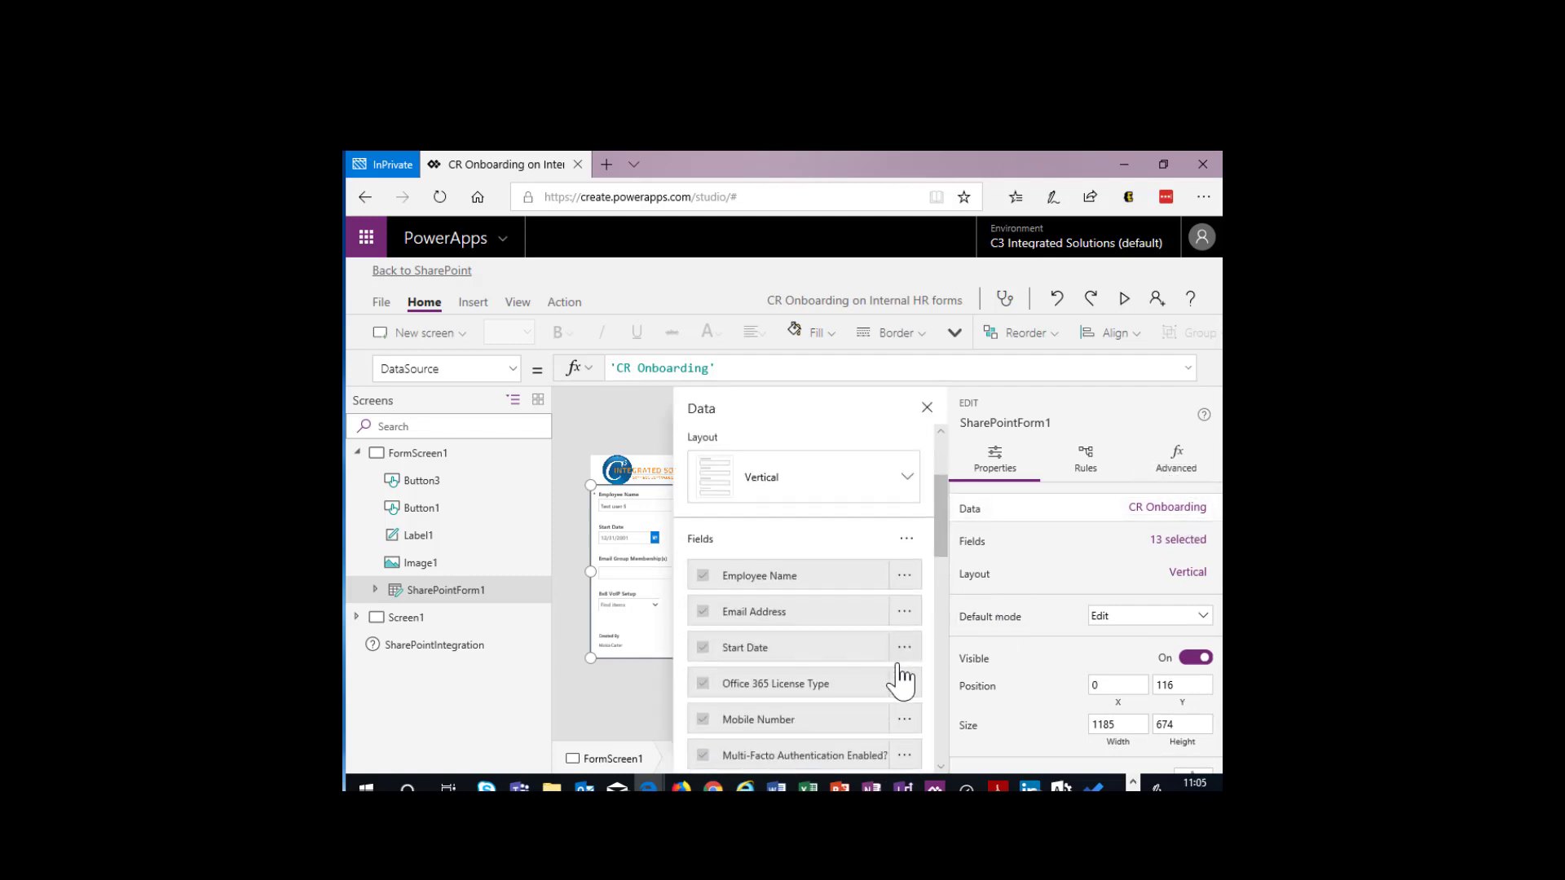
# - Close the data settings, review the properties of FormScreen1 and SharePointForm1, and open SharePointForm1's advanced settings
pyautogui.click(927, 407)
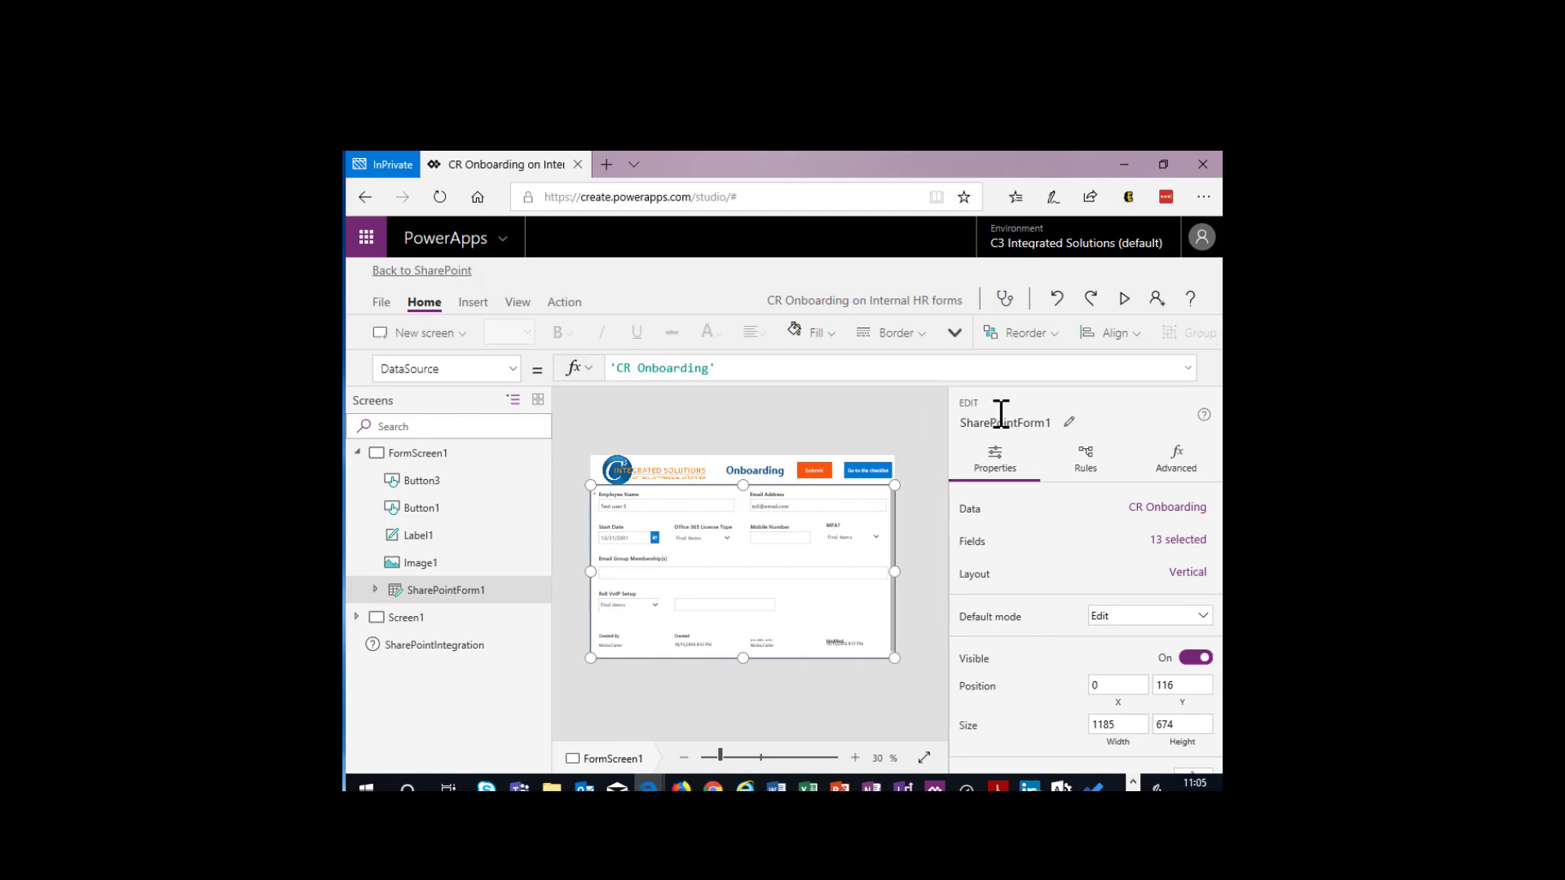
pyautogui.scroll(-1, 1090, 769)
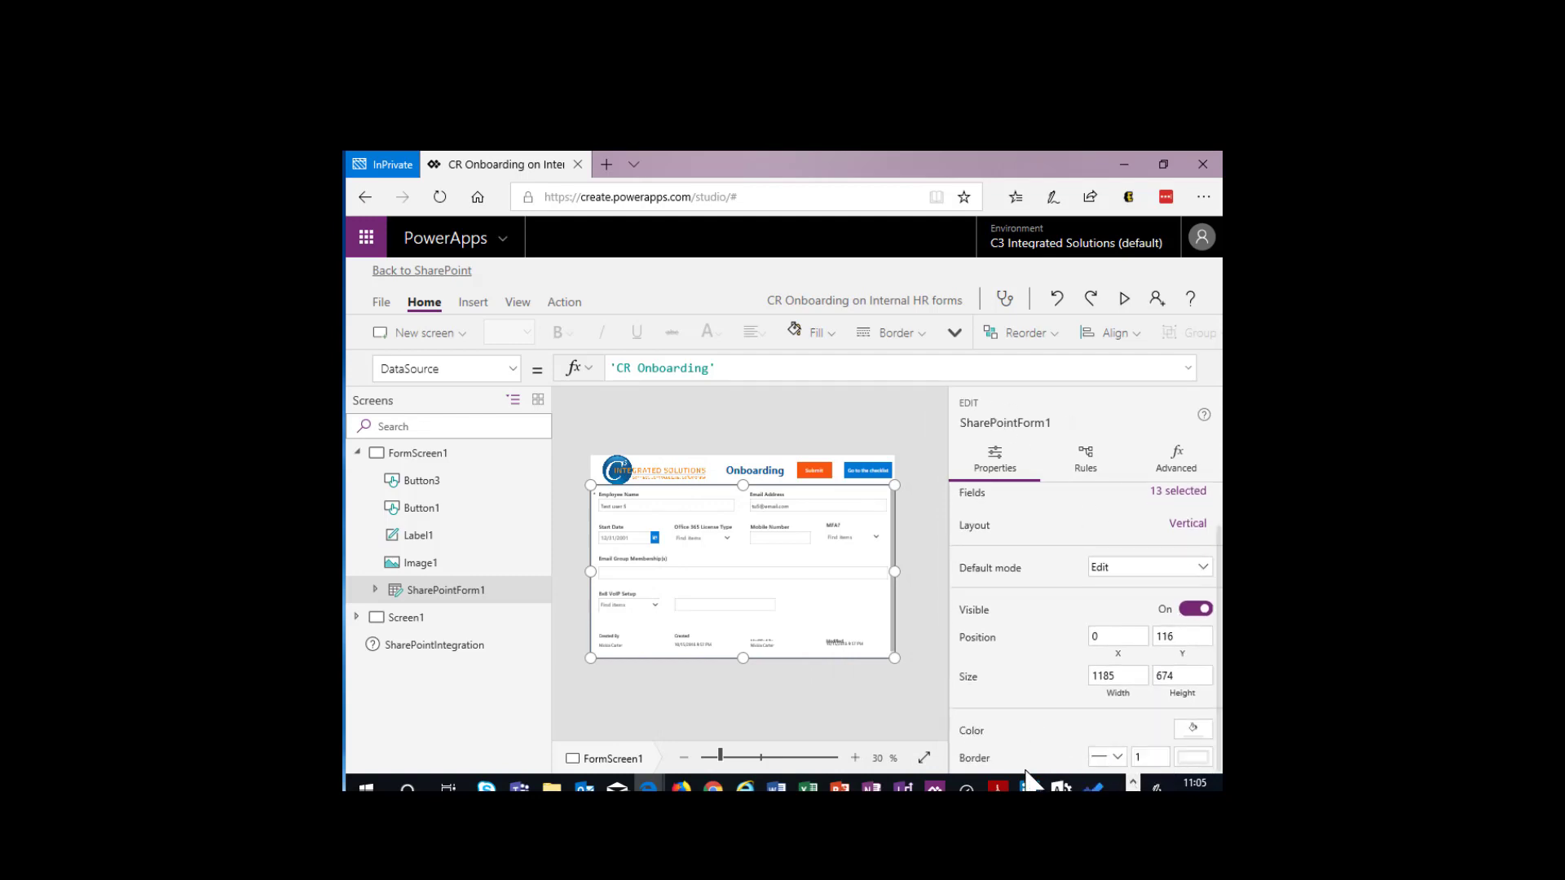
pyautogui.scroll(1, 1027, 755)
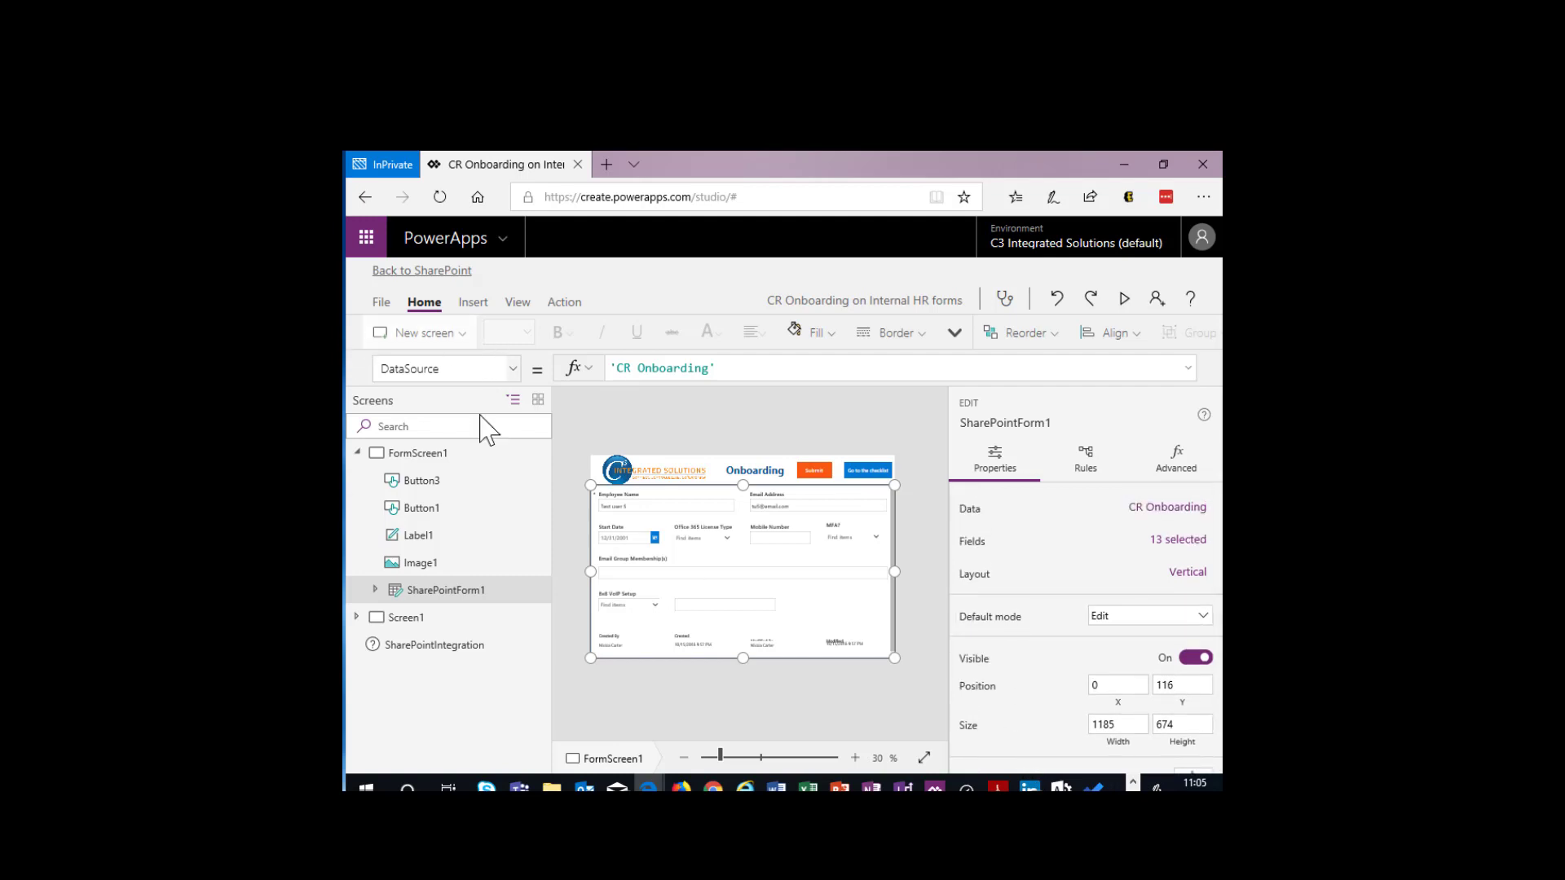
pyautogui.click(416, 455)
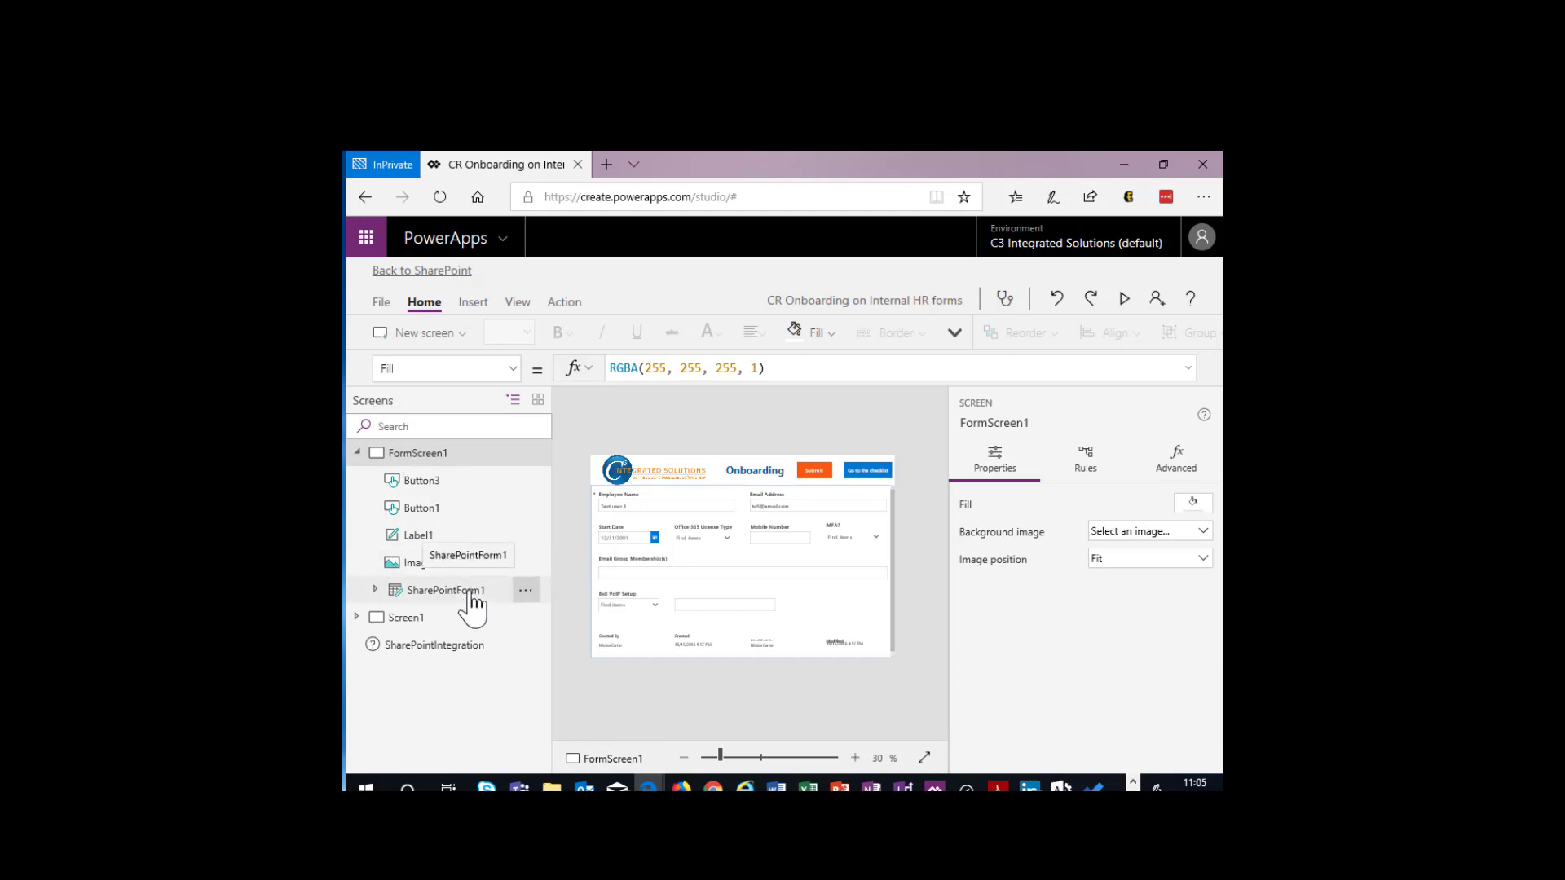
pyautogui.click(471, 594)
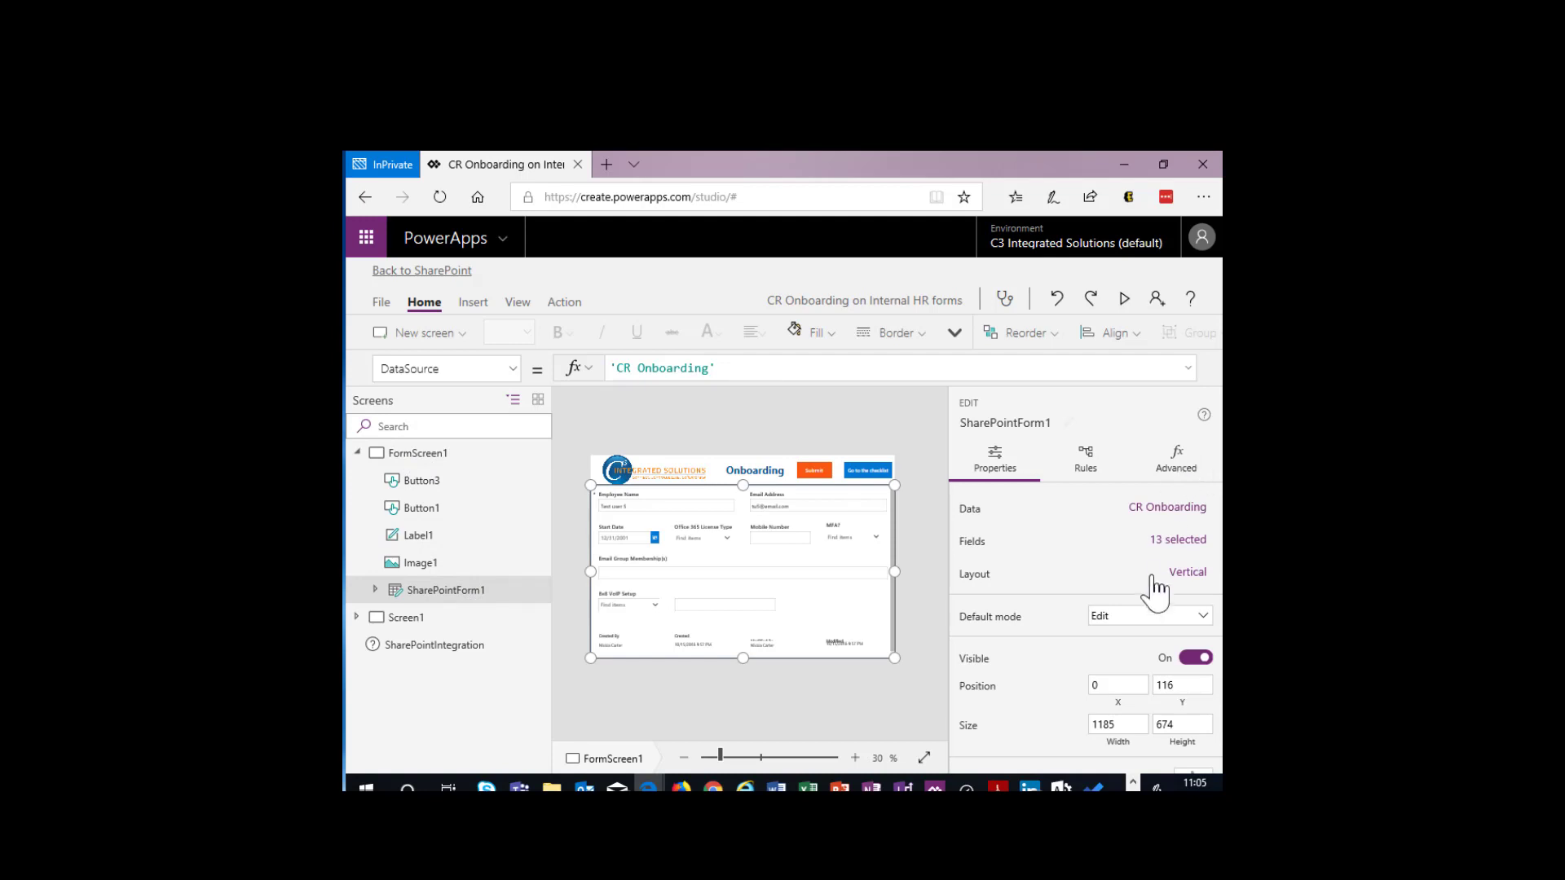
pyautogui.scroll(-1, 1128, 627)
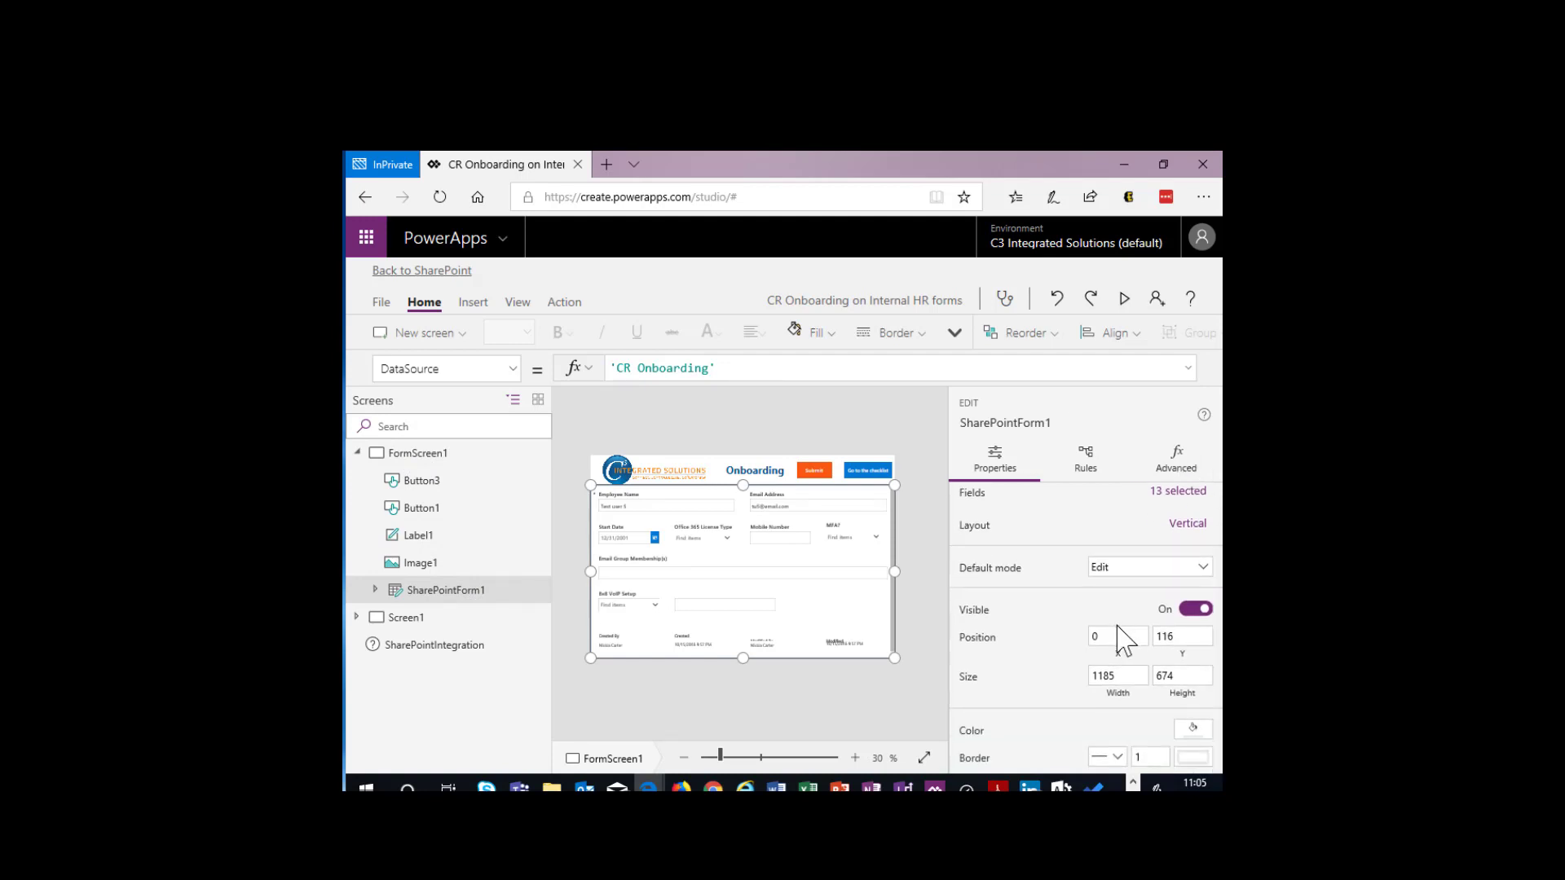
pyautogui.click(1170, 470)
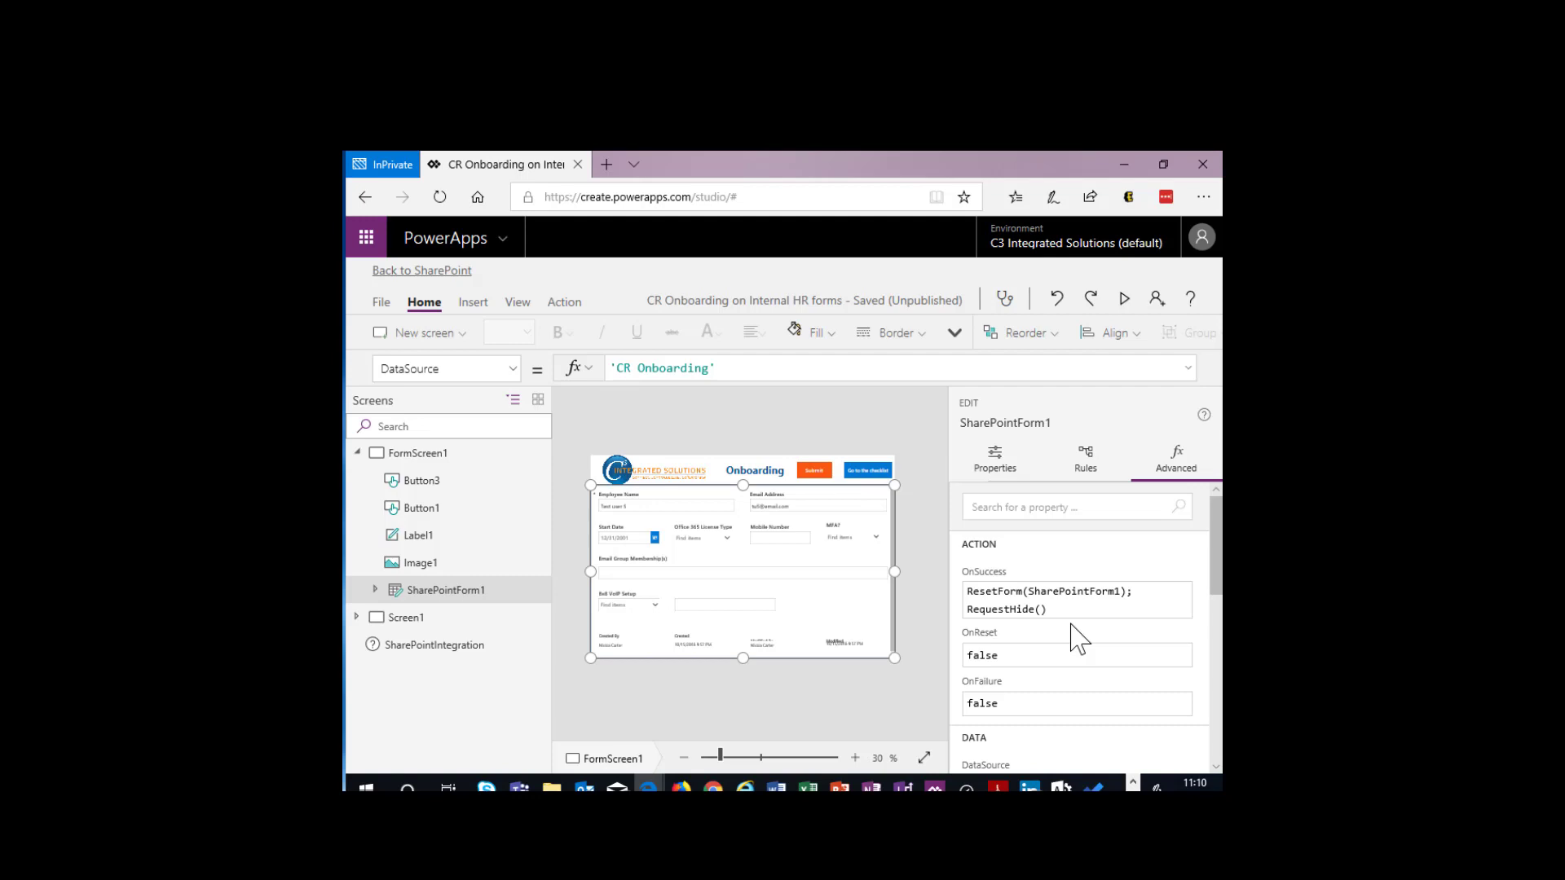
# - Examine the Submit button's OnSelect formula, from the Office365.SendEmail call to the SubmitForm call, in its advanced settings
pyautogui.click(811, 473)
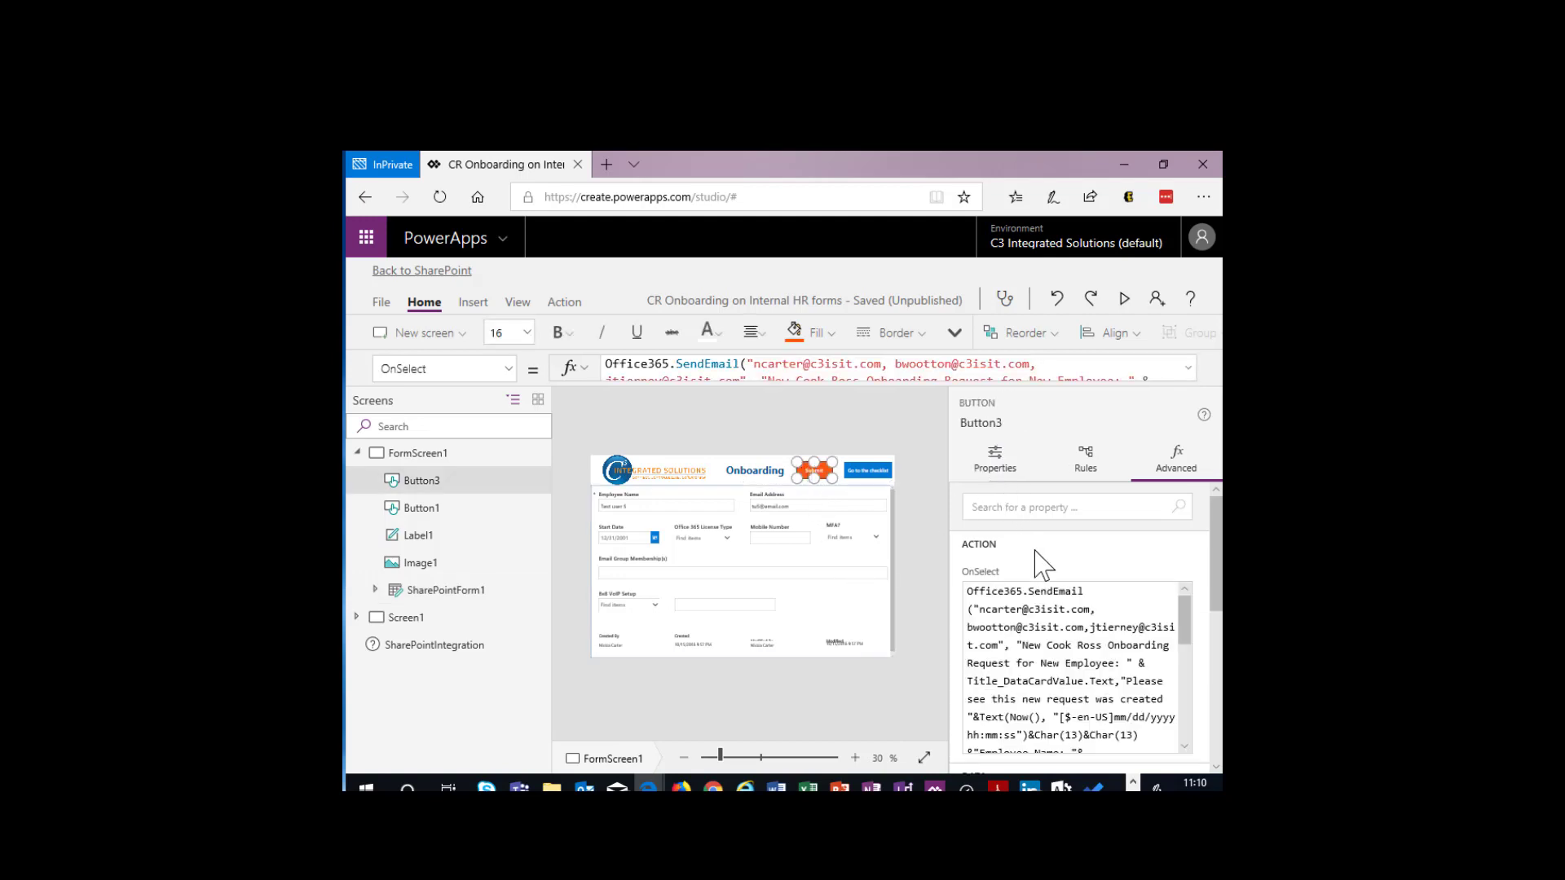
pyautogui.scroll(-2, 1046, 574)
pyautogui.scroll(-1, 1045, 574)
pyautogui.scroll(1, 1046, 575)
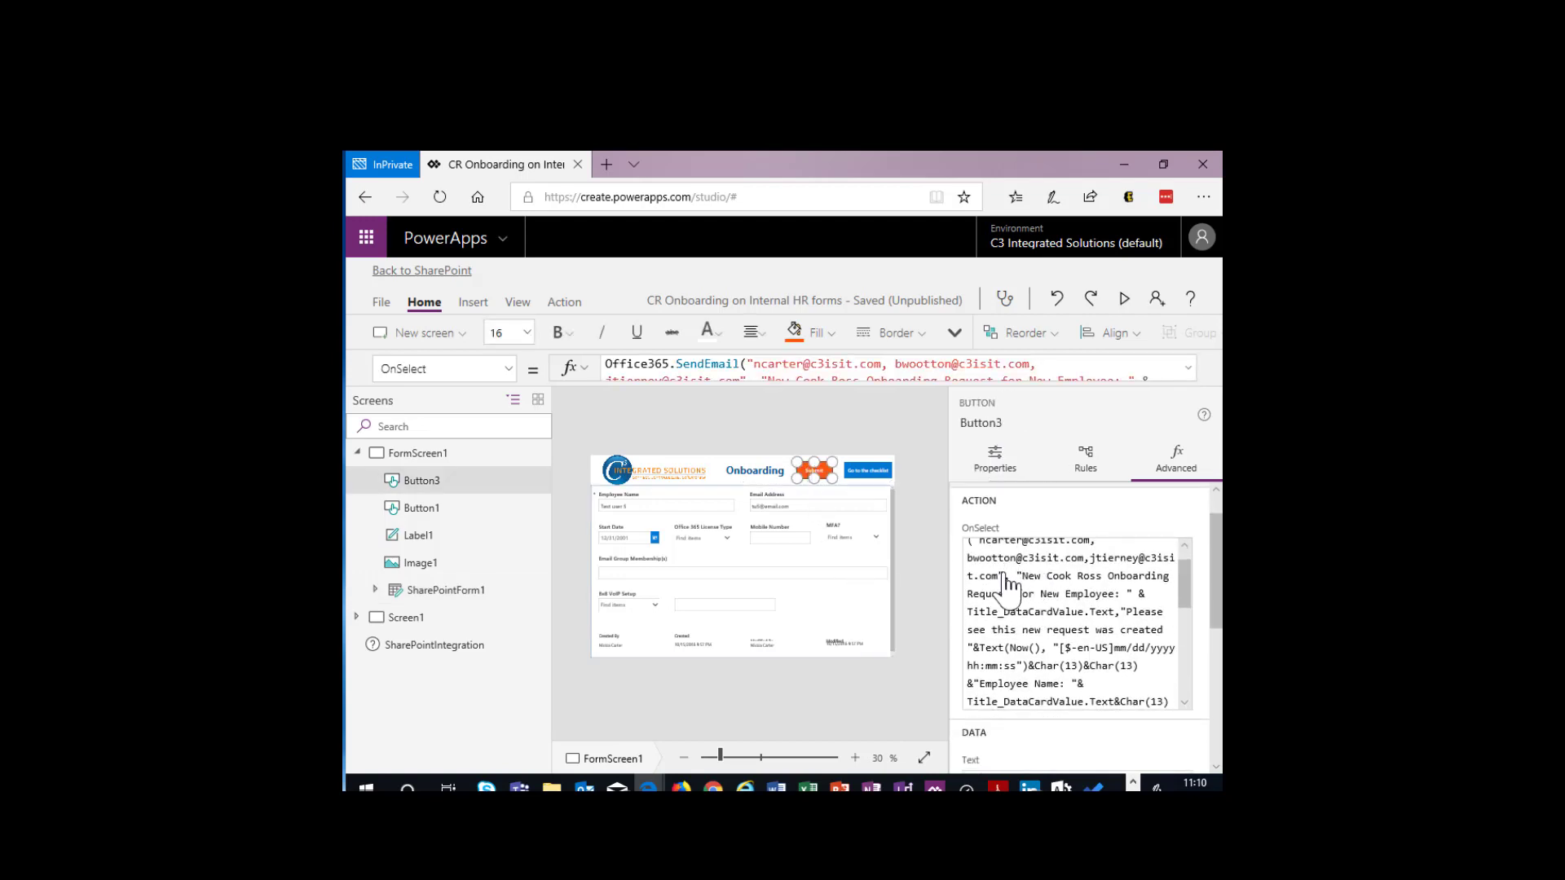
pyautogui.scroll(-5, 1051, 660)
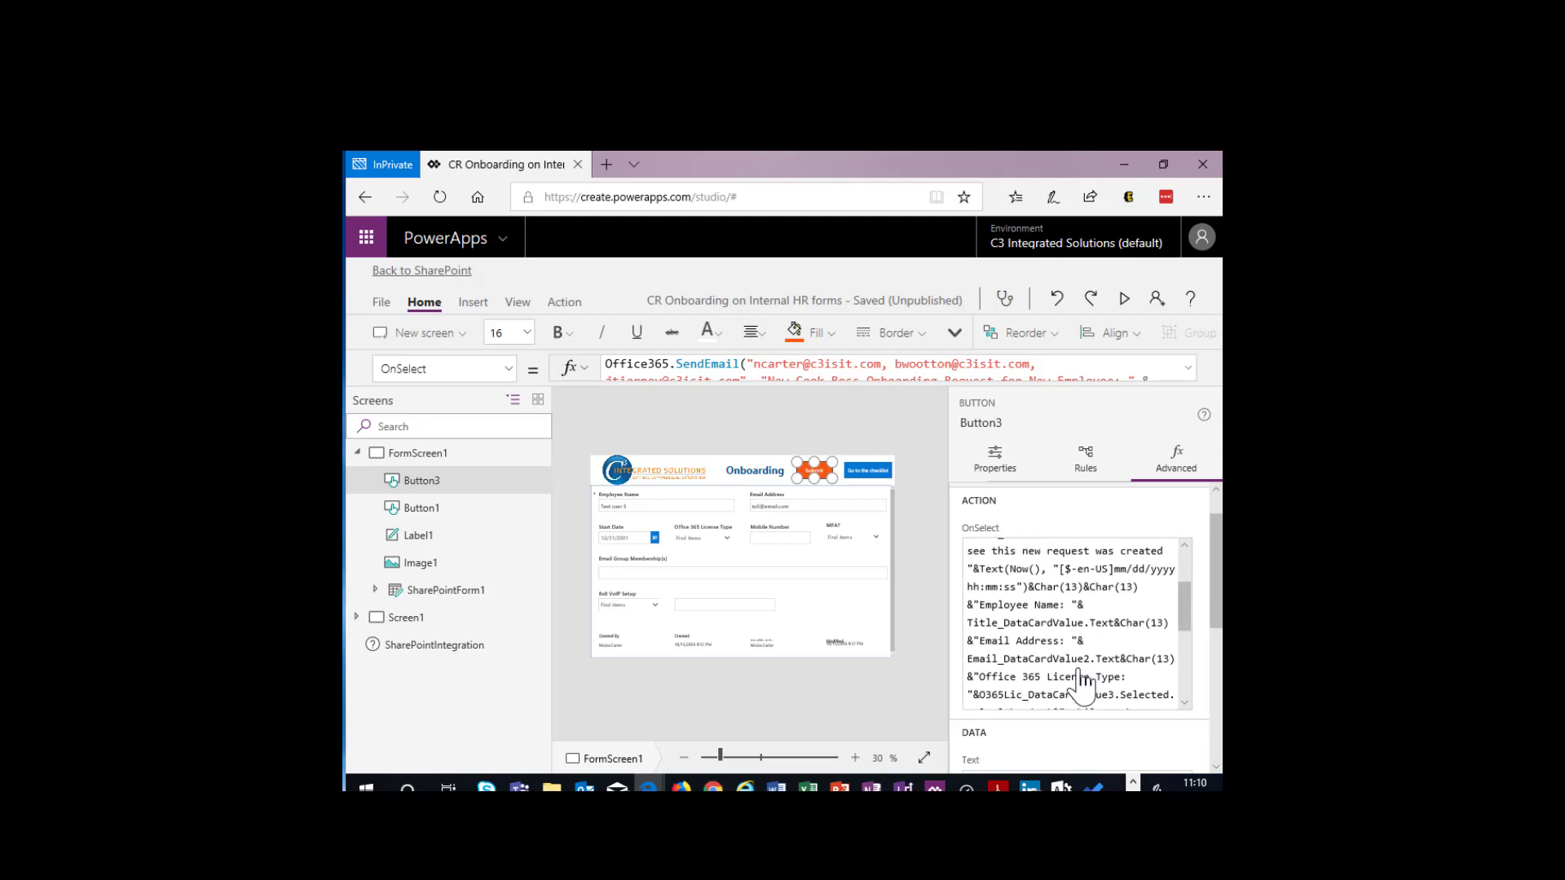
pyautogui.scroll(-10, 1082, 681)
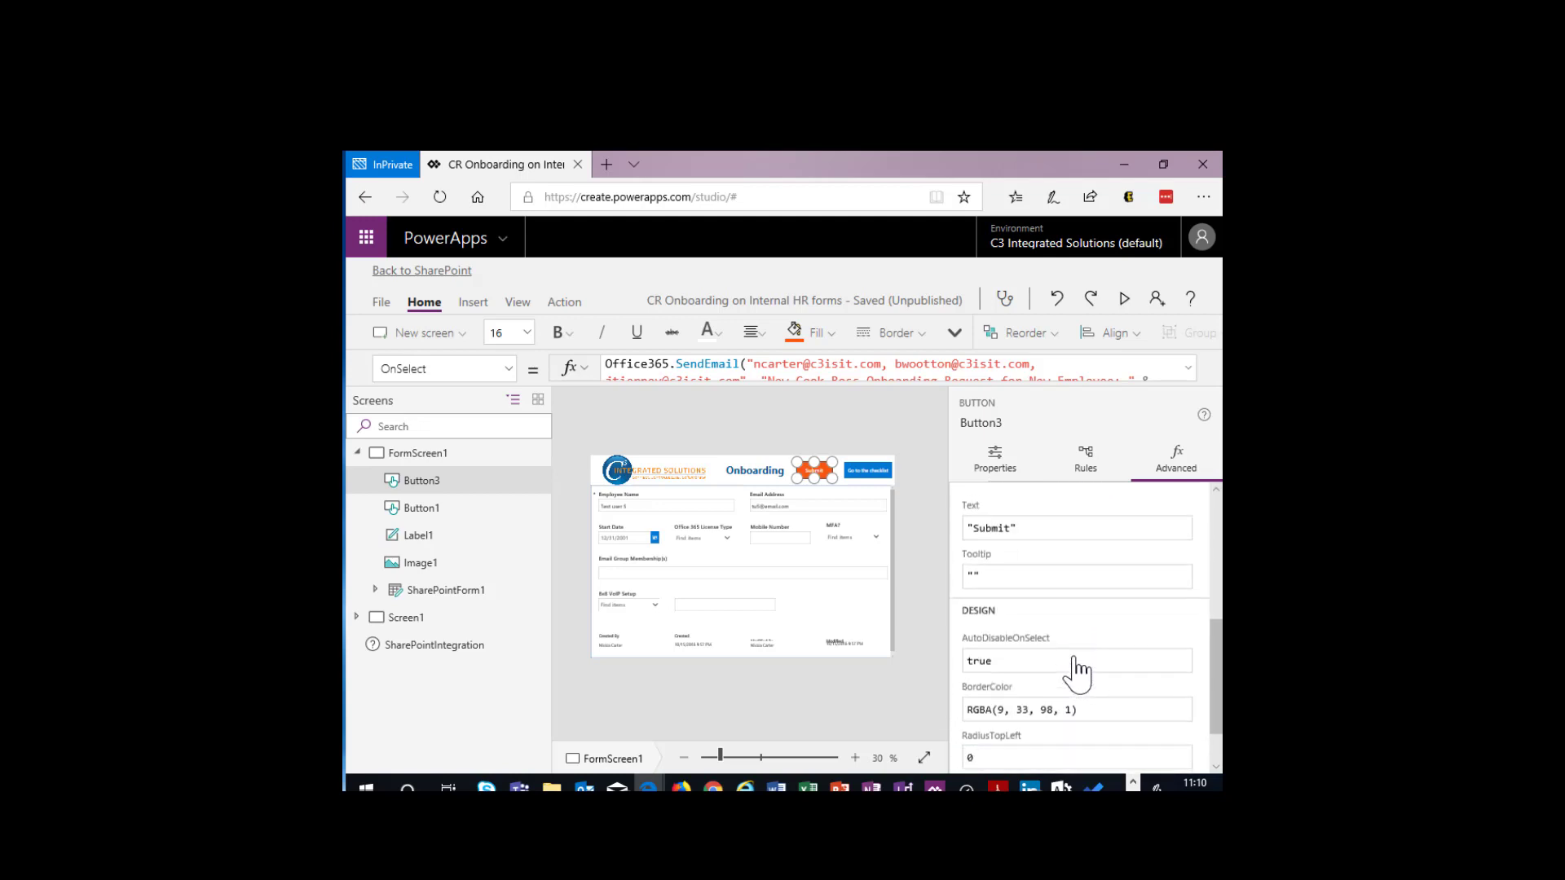
pyautogui.scroll(3, 1073, 580)
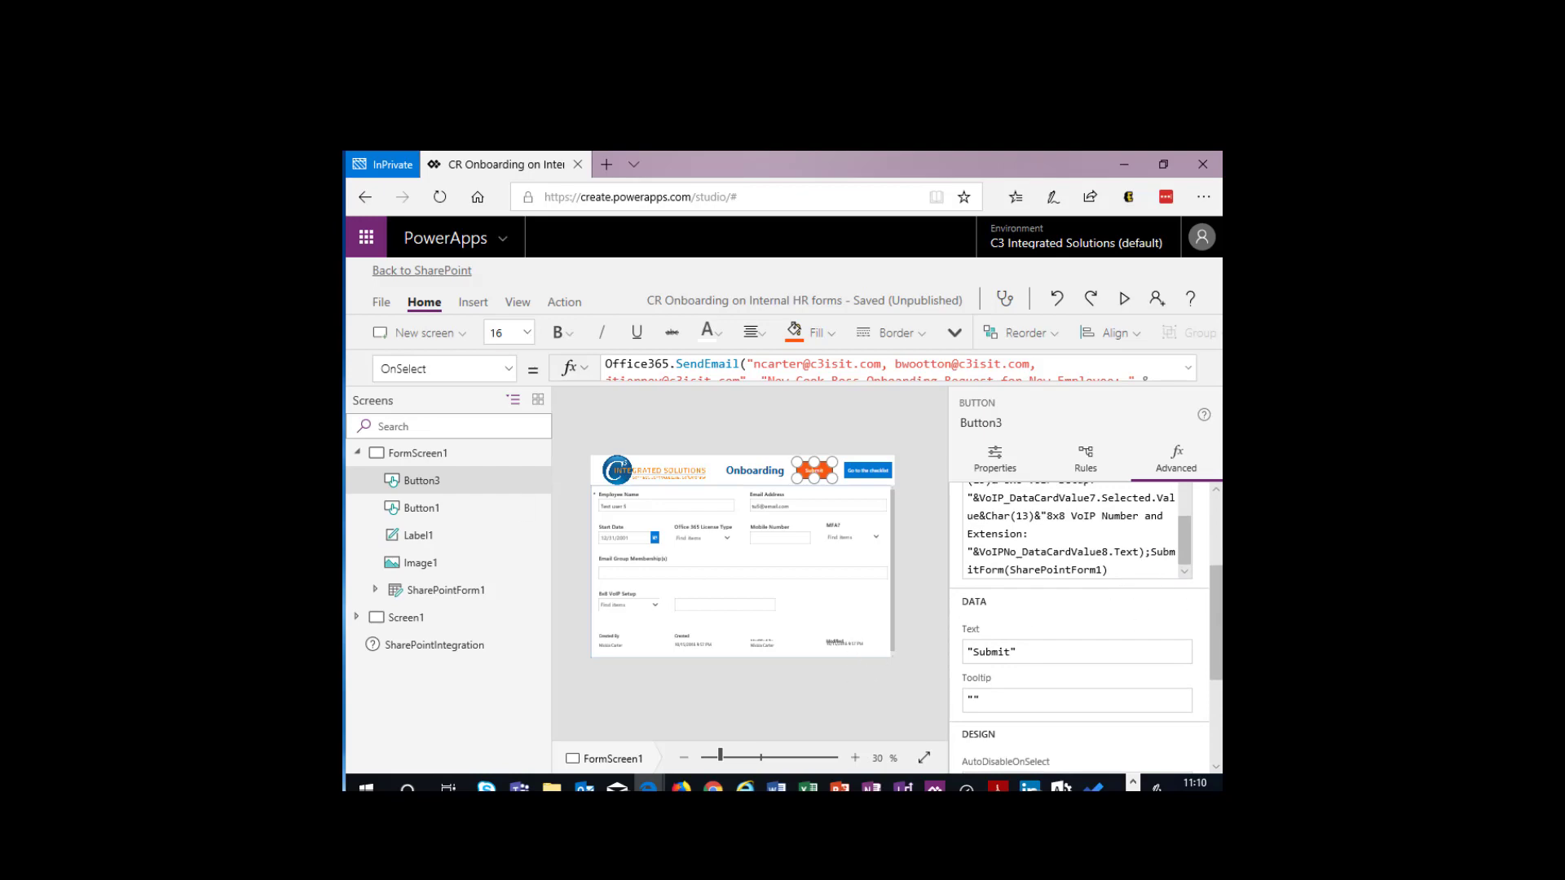
# - Switch to OneNote, copy the Cook Ross onboarding email formula onto a new page and highlight its Office365.SendEmail function name
pyautogui.click(872, 787)
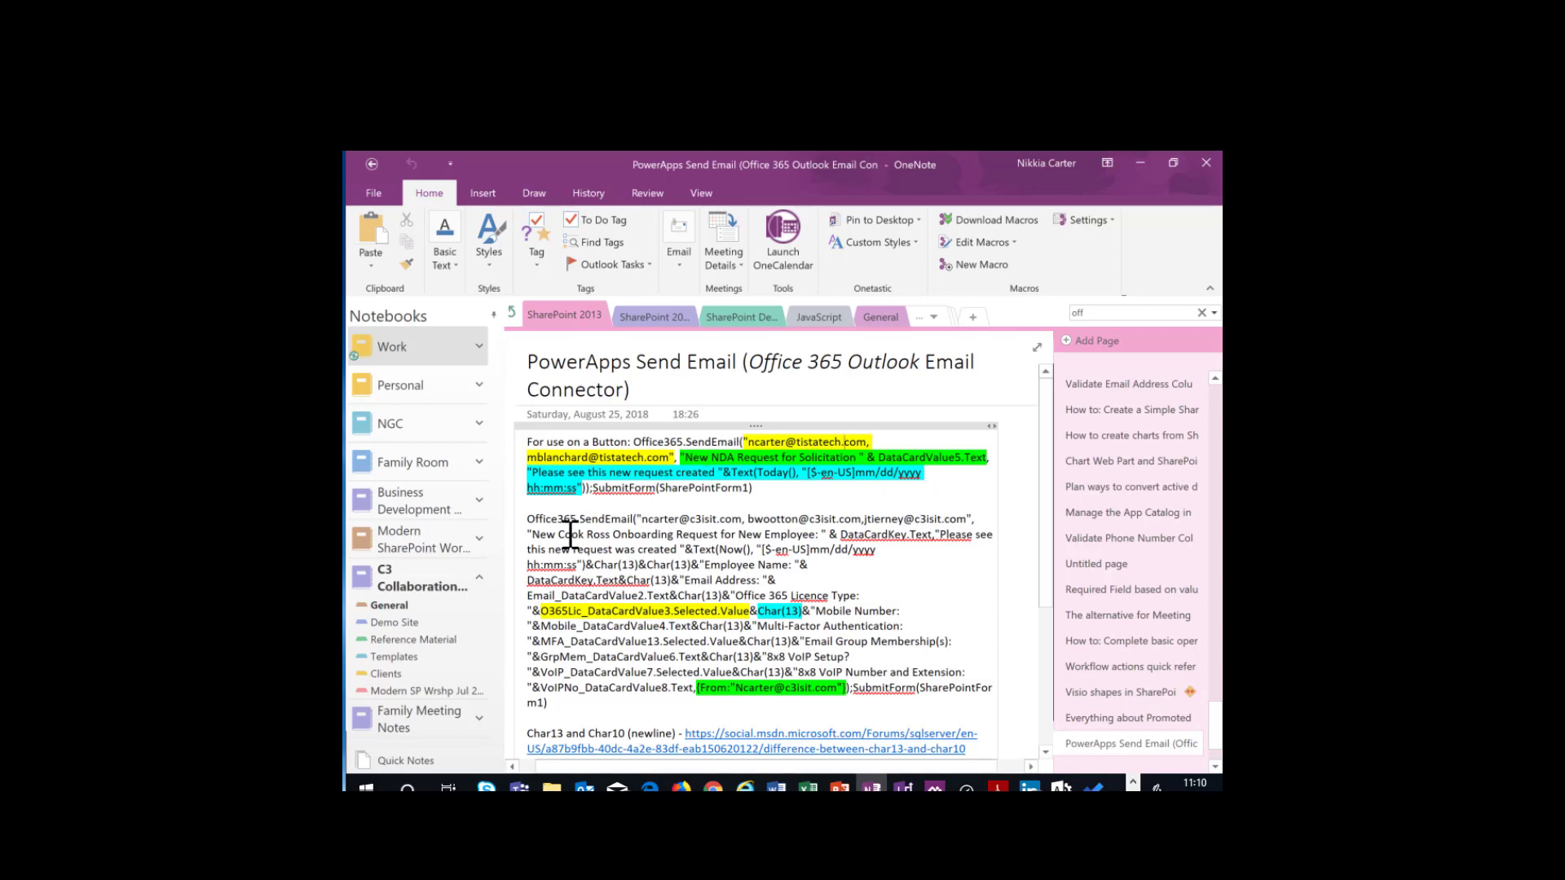
pyautogui.moveTo(538, 518); pyautogui.dragTo(790, 725)
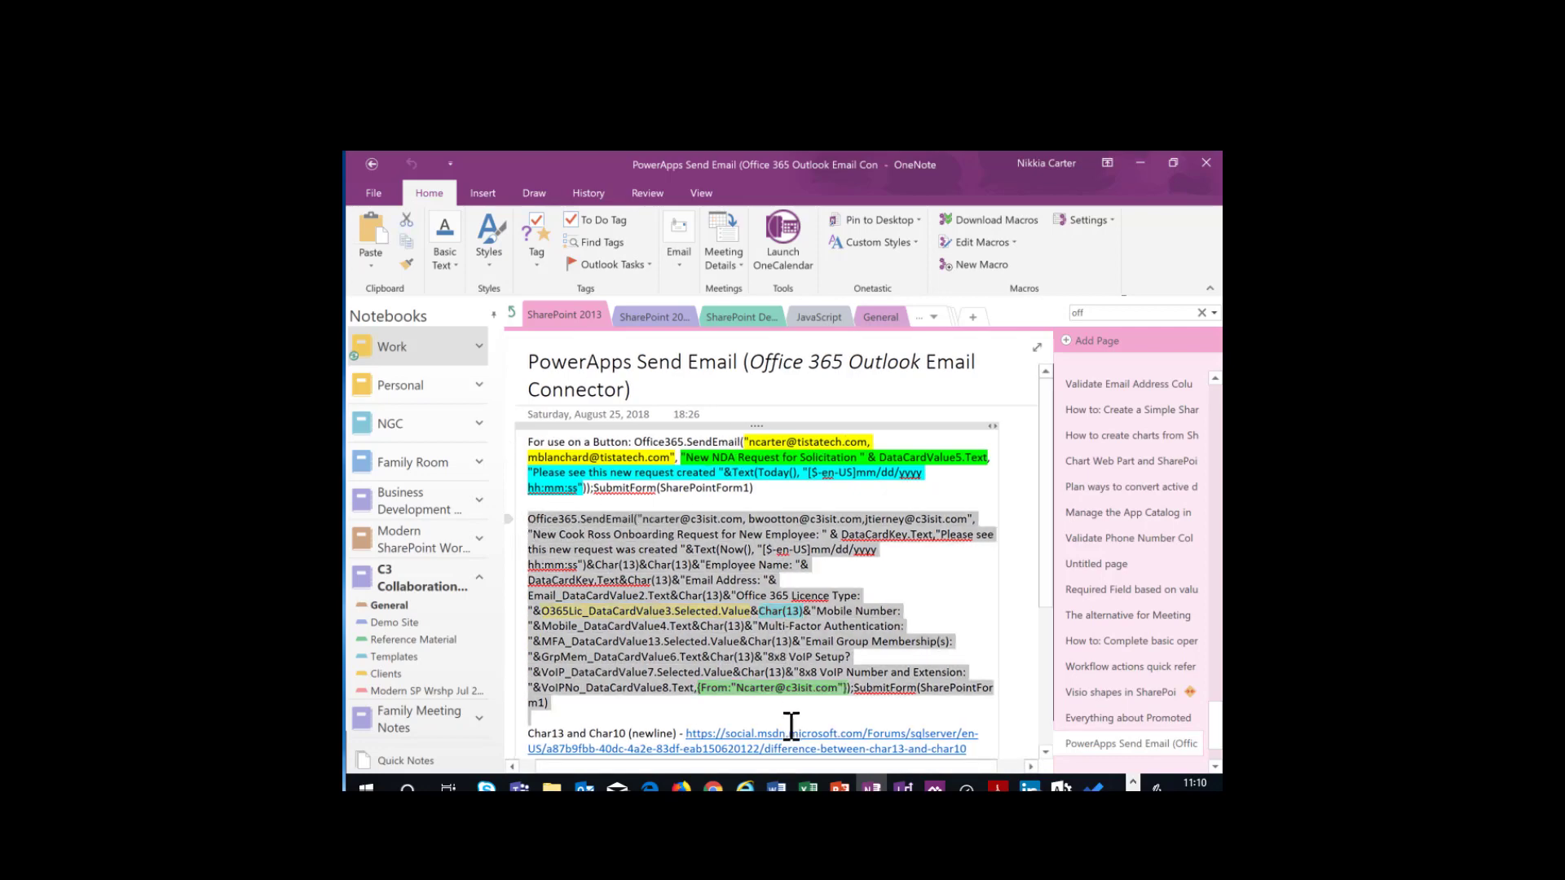
pyautogui.rightClick(706, 658)
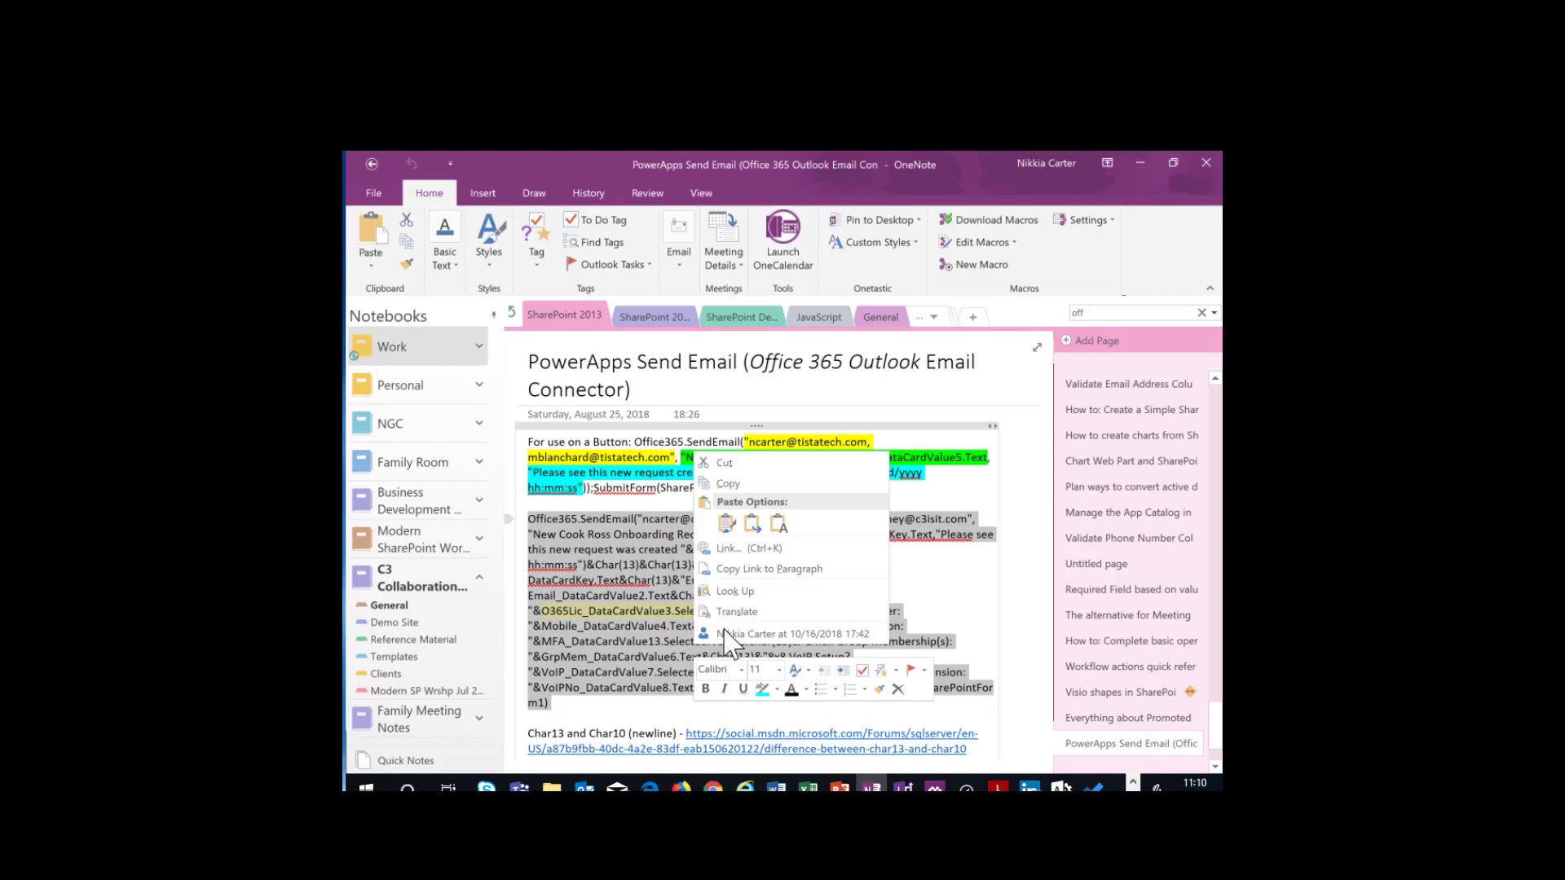
pyautogui.click(753, 485)
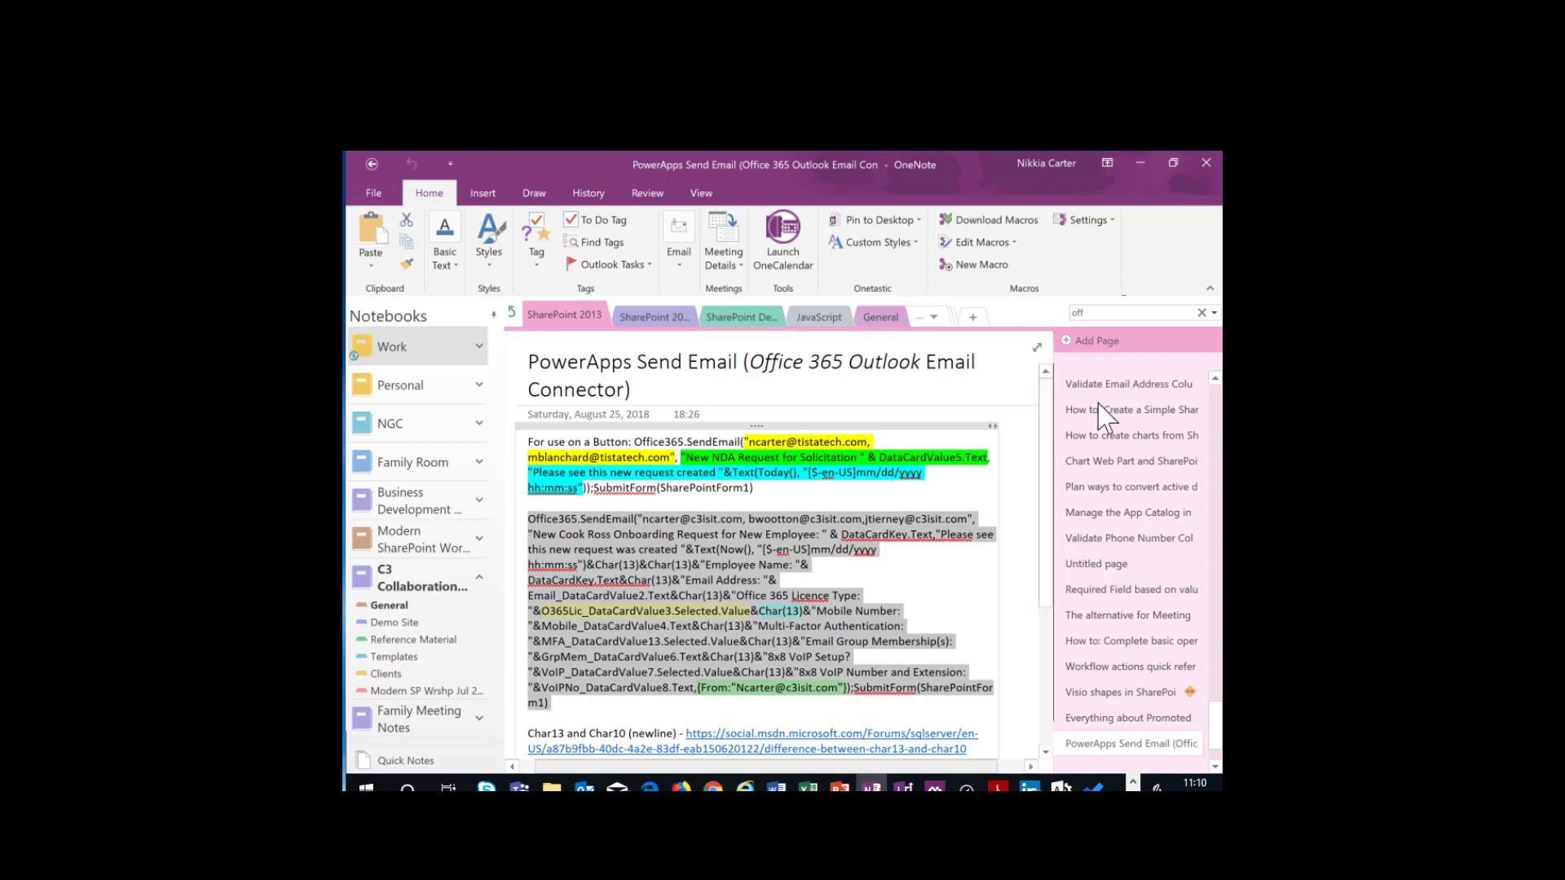
pyautogui.click(1096, 342)
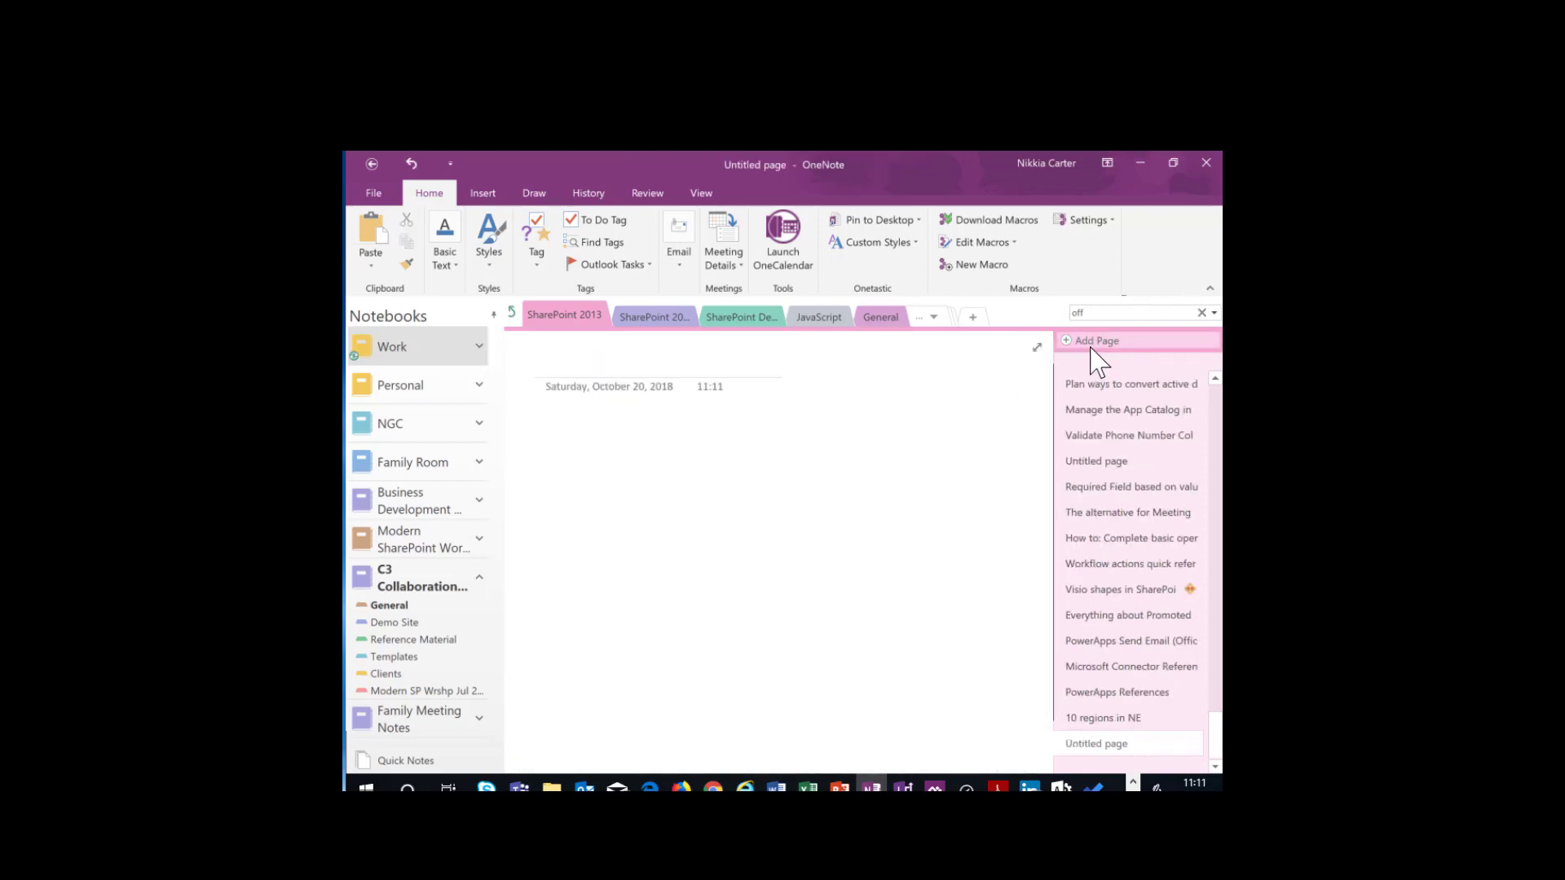
pyautogui.click(543, 442)
pyautogui.hotkey('ctrl', 'v')
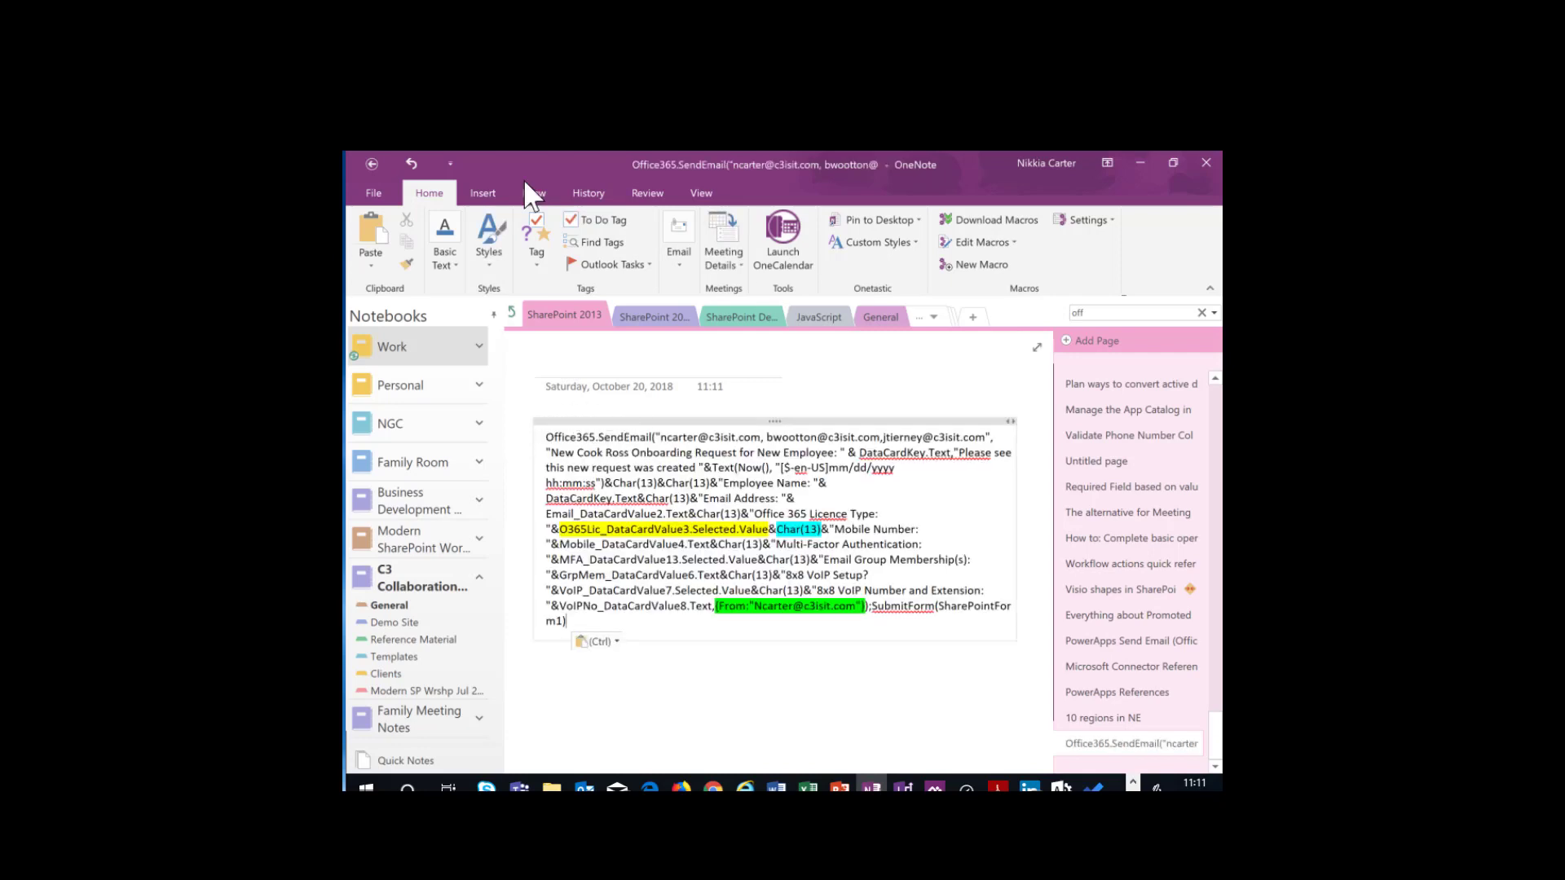
pyautogui.moveTo(545, 434); pyautogui.dragTo(654, 434)
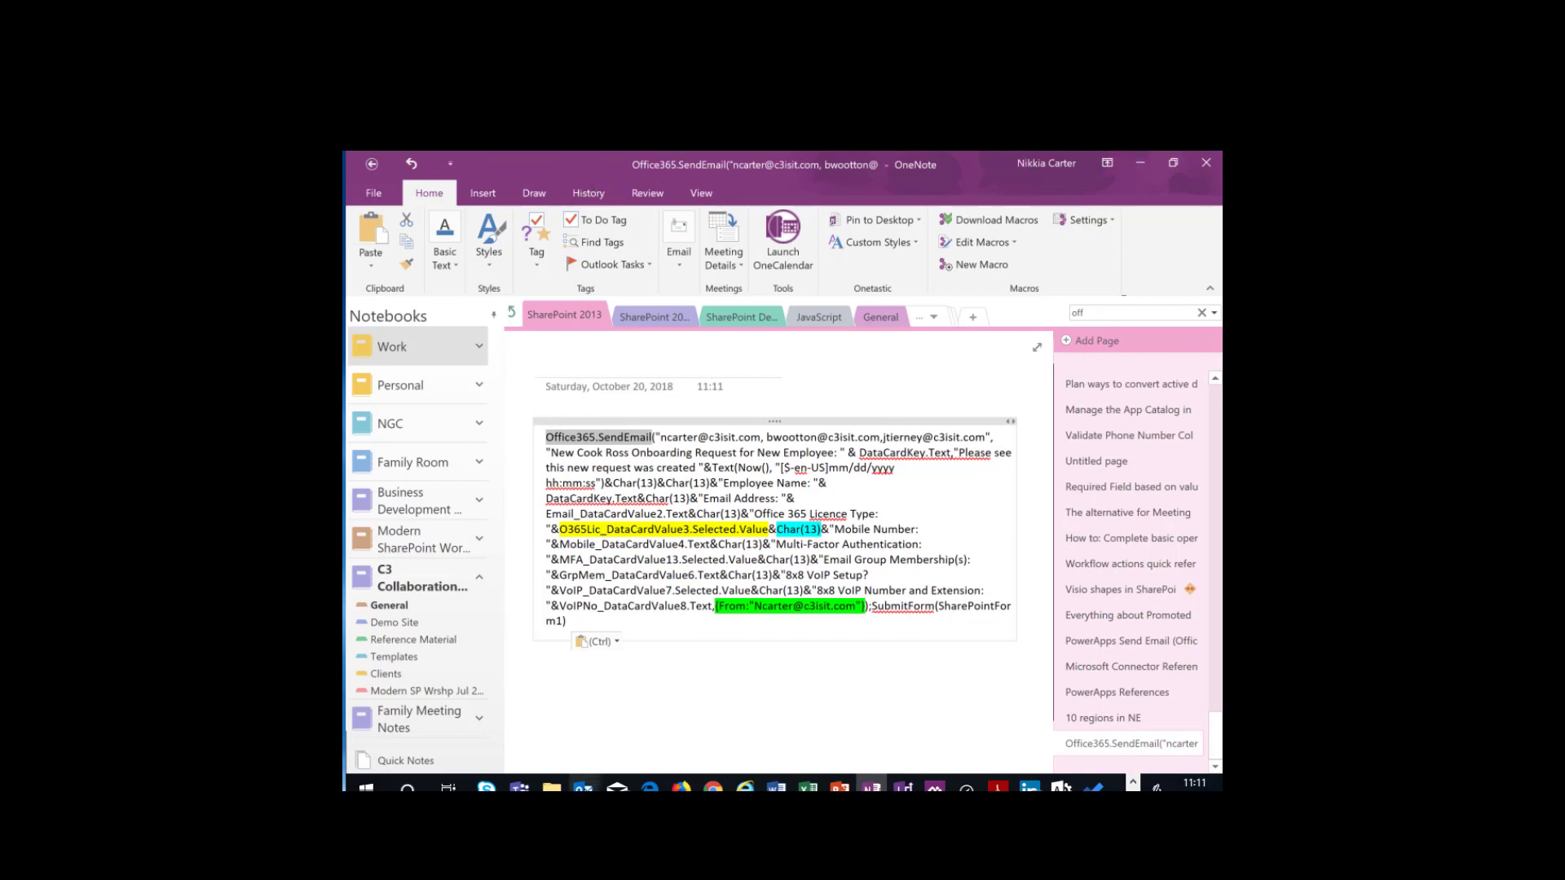
# - Return to the CR Onboarding PowerApps Studio window and compare the properties and advanced settings of SharePointForm1 with FormScreen1's properties
pyautogui.click(640, 787)
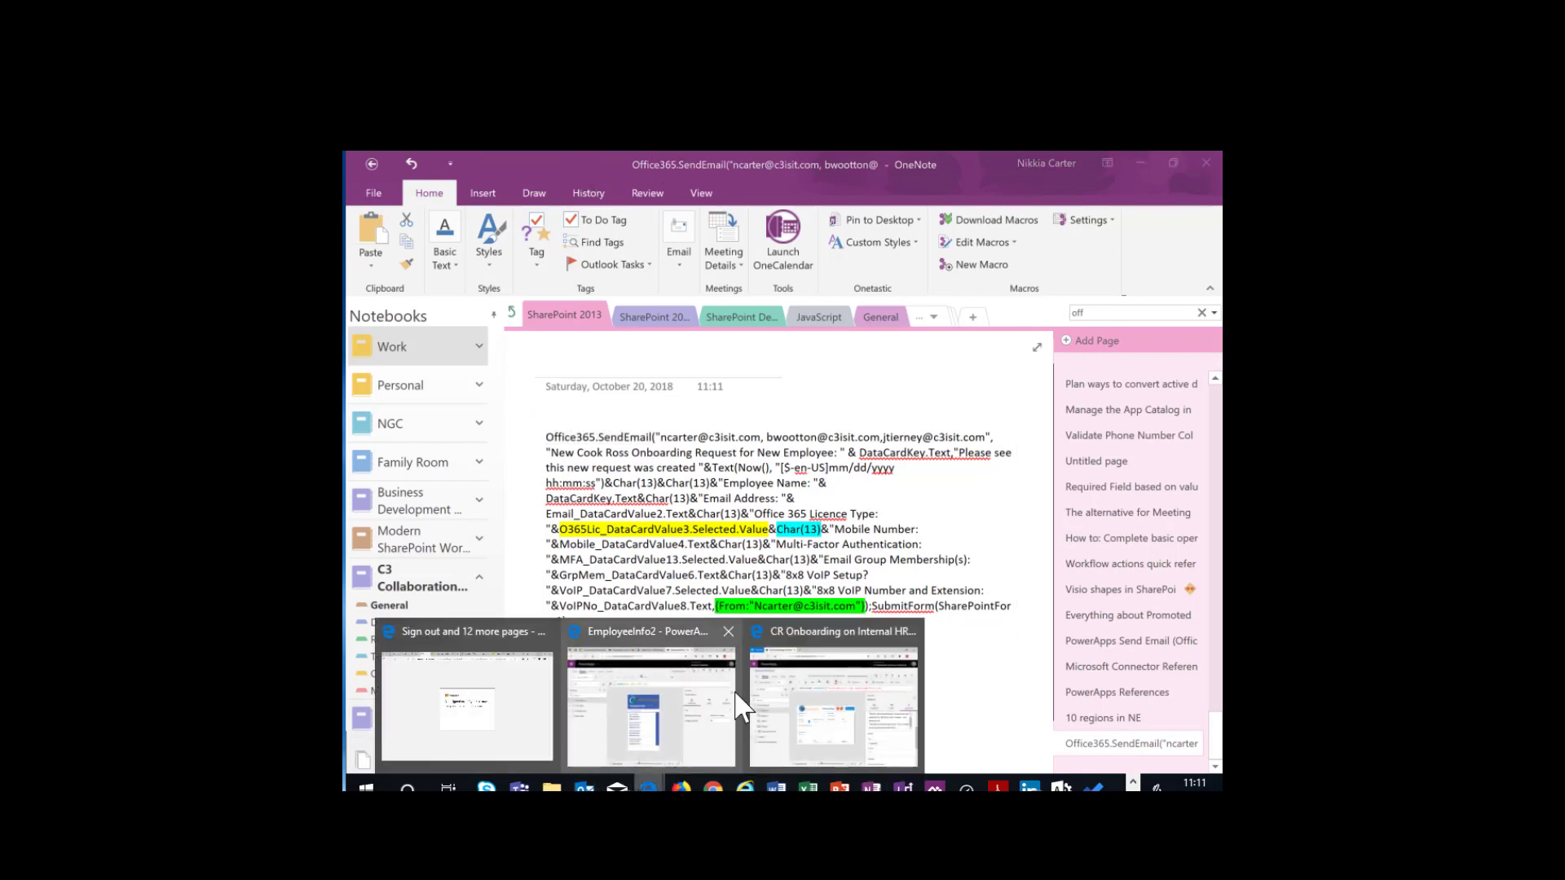
pyautogui.click(774, 708)
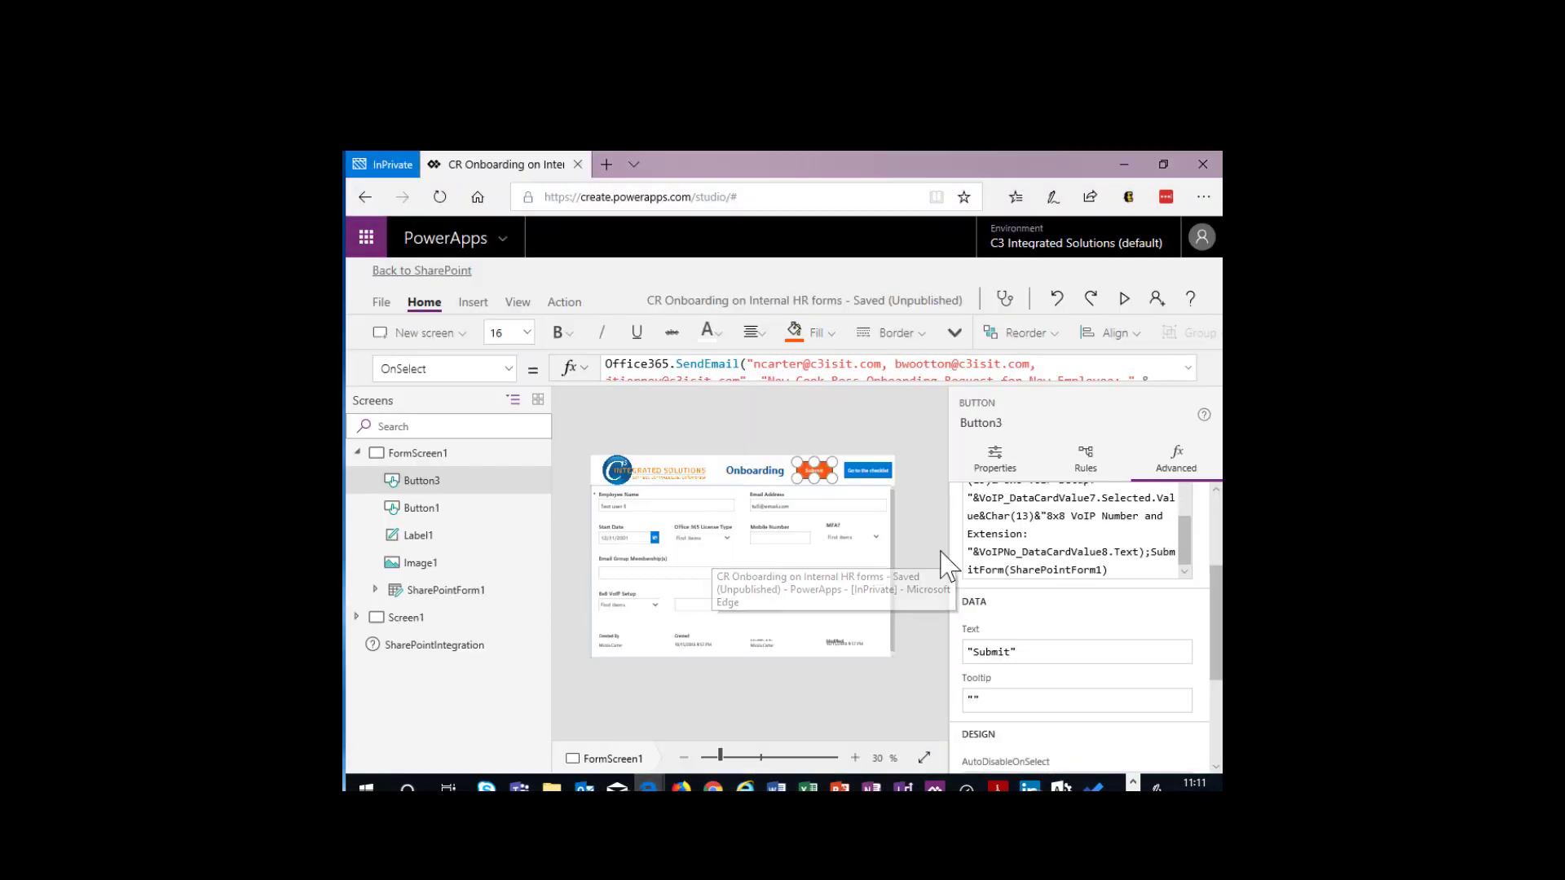
pyautogui.click(890, 492)
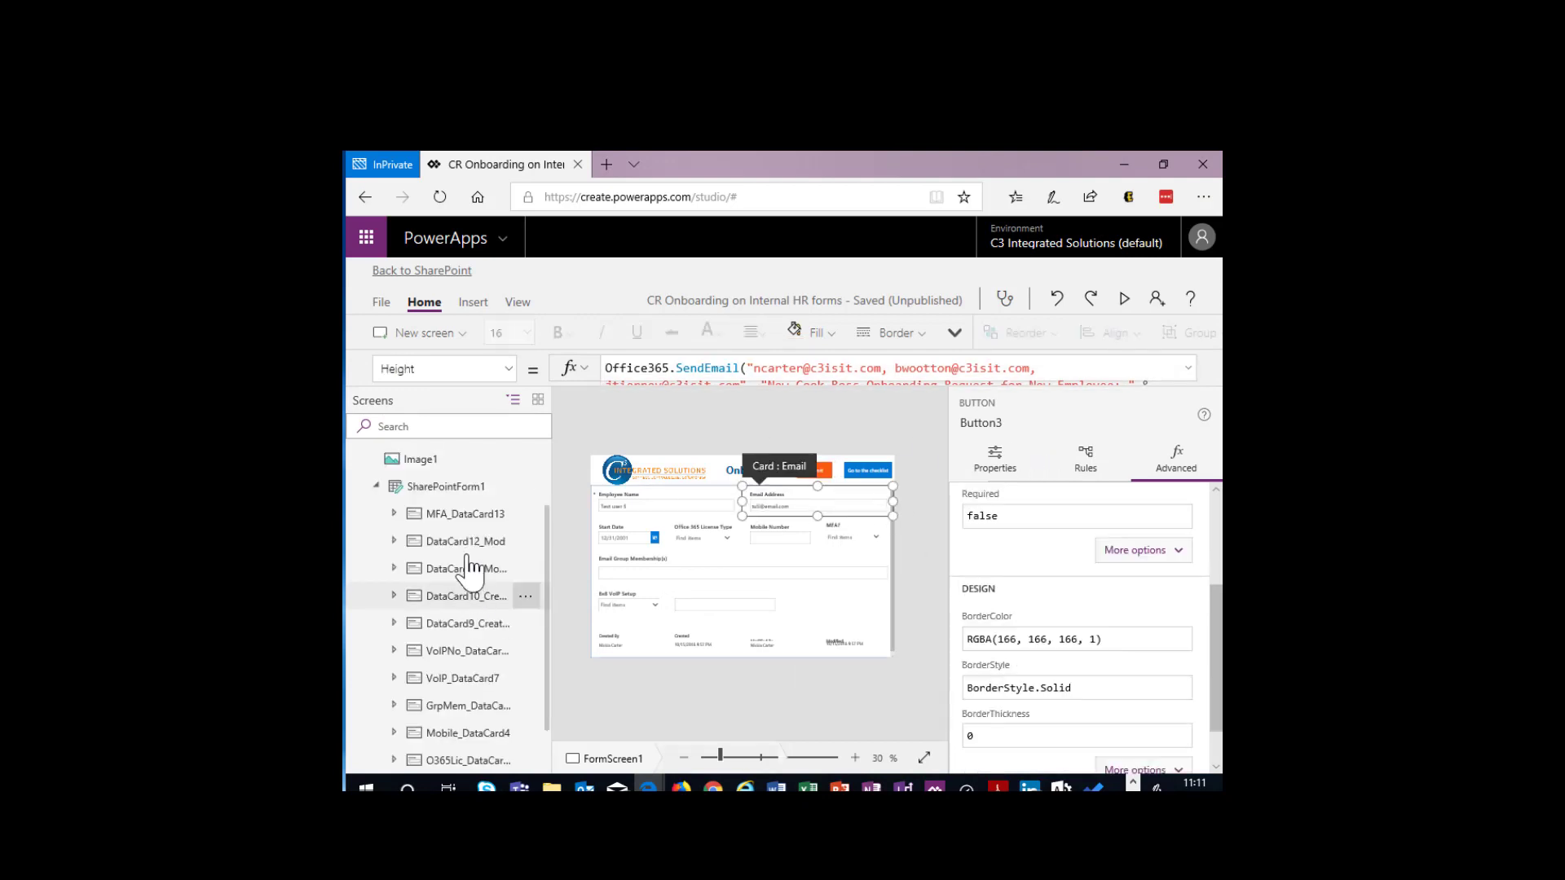
pyautogui.click(452, 488)
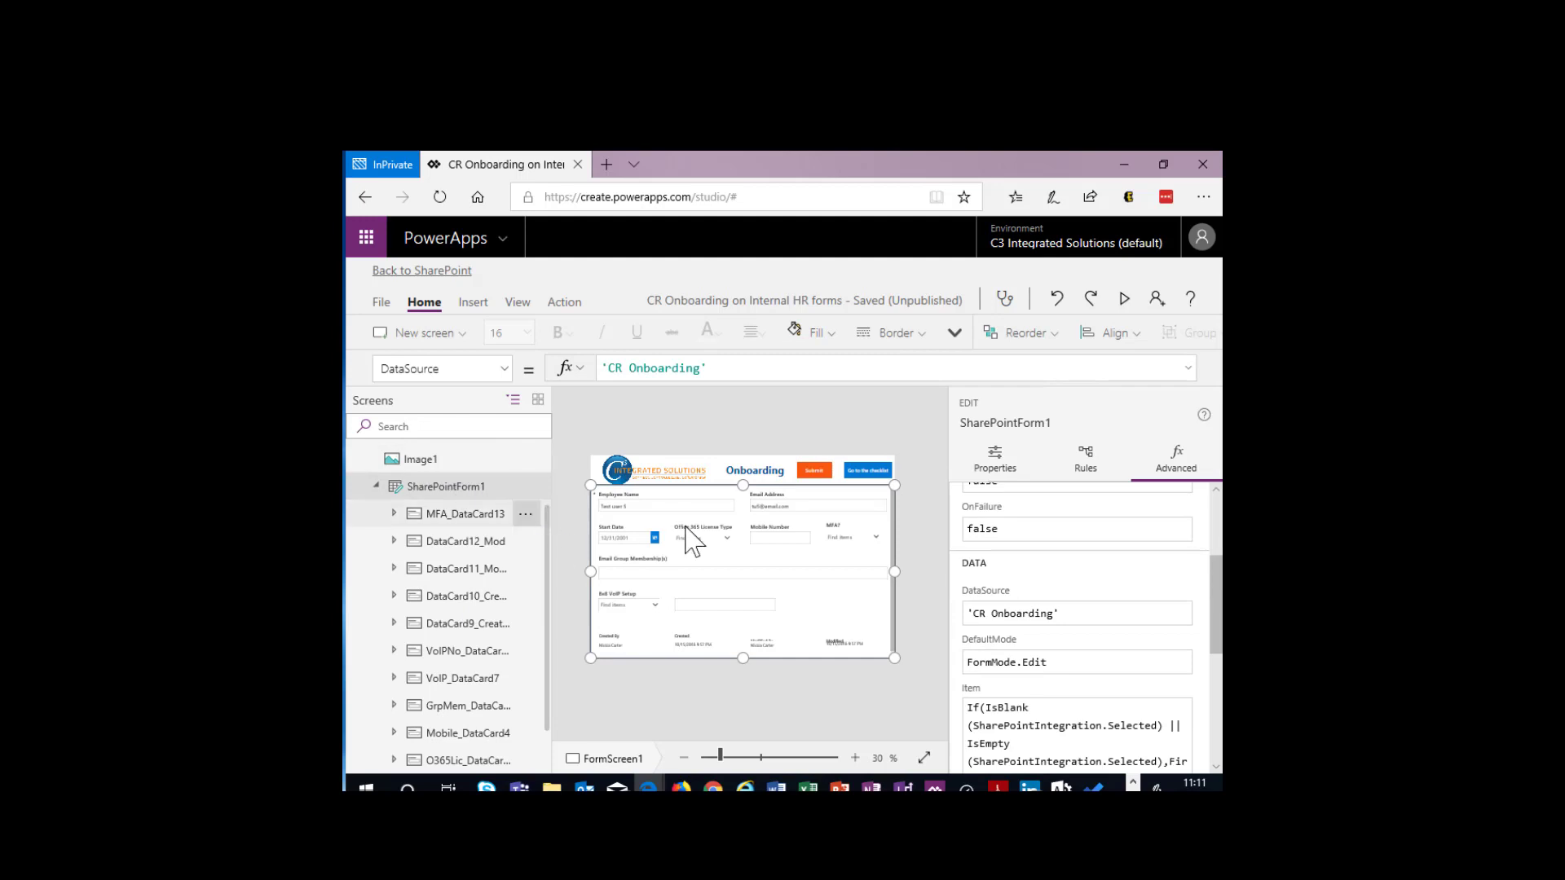
pyautogui.click(988, 476)
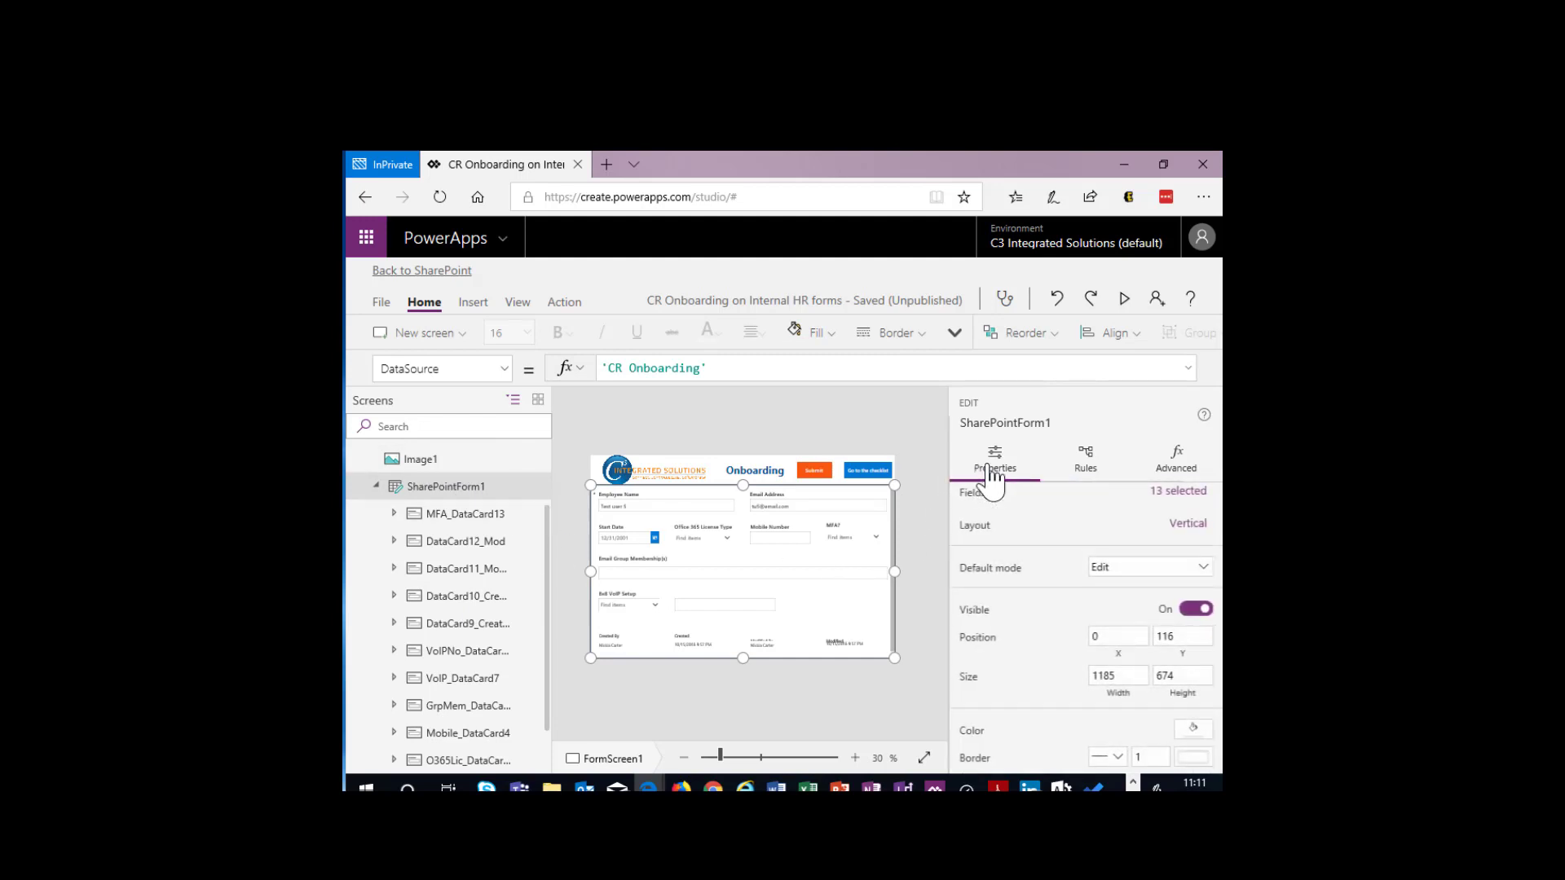
pyautogui.scroll(2, 489, 553)
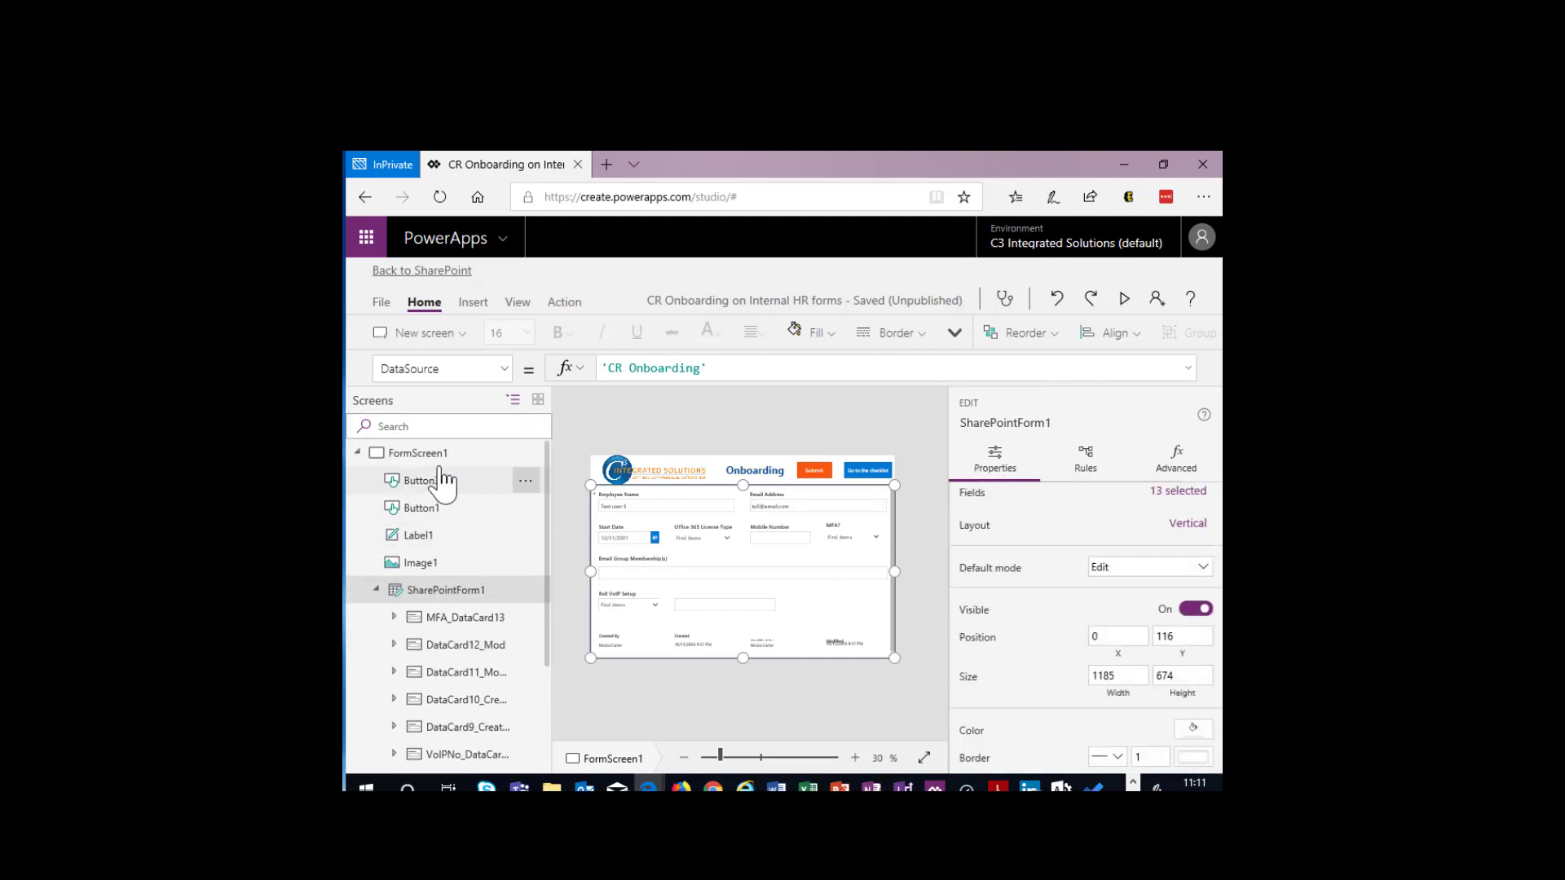
pyautogui.click(432, 453)
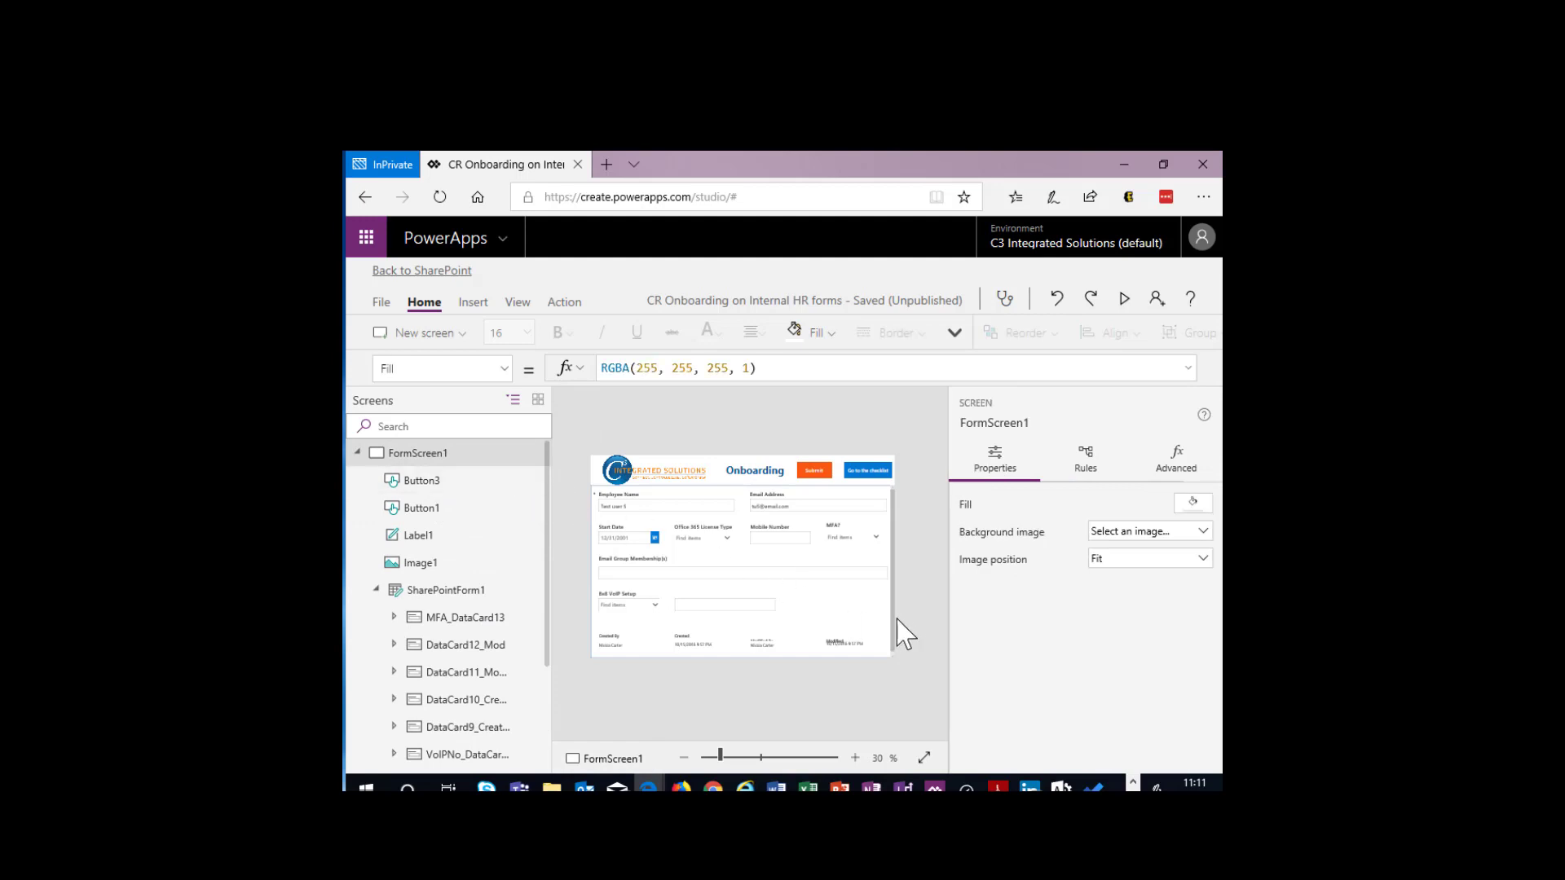
pyautogui.click(446, 592)
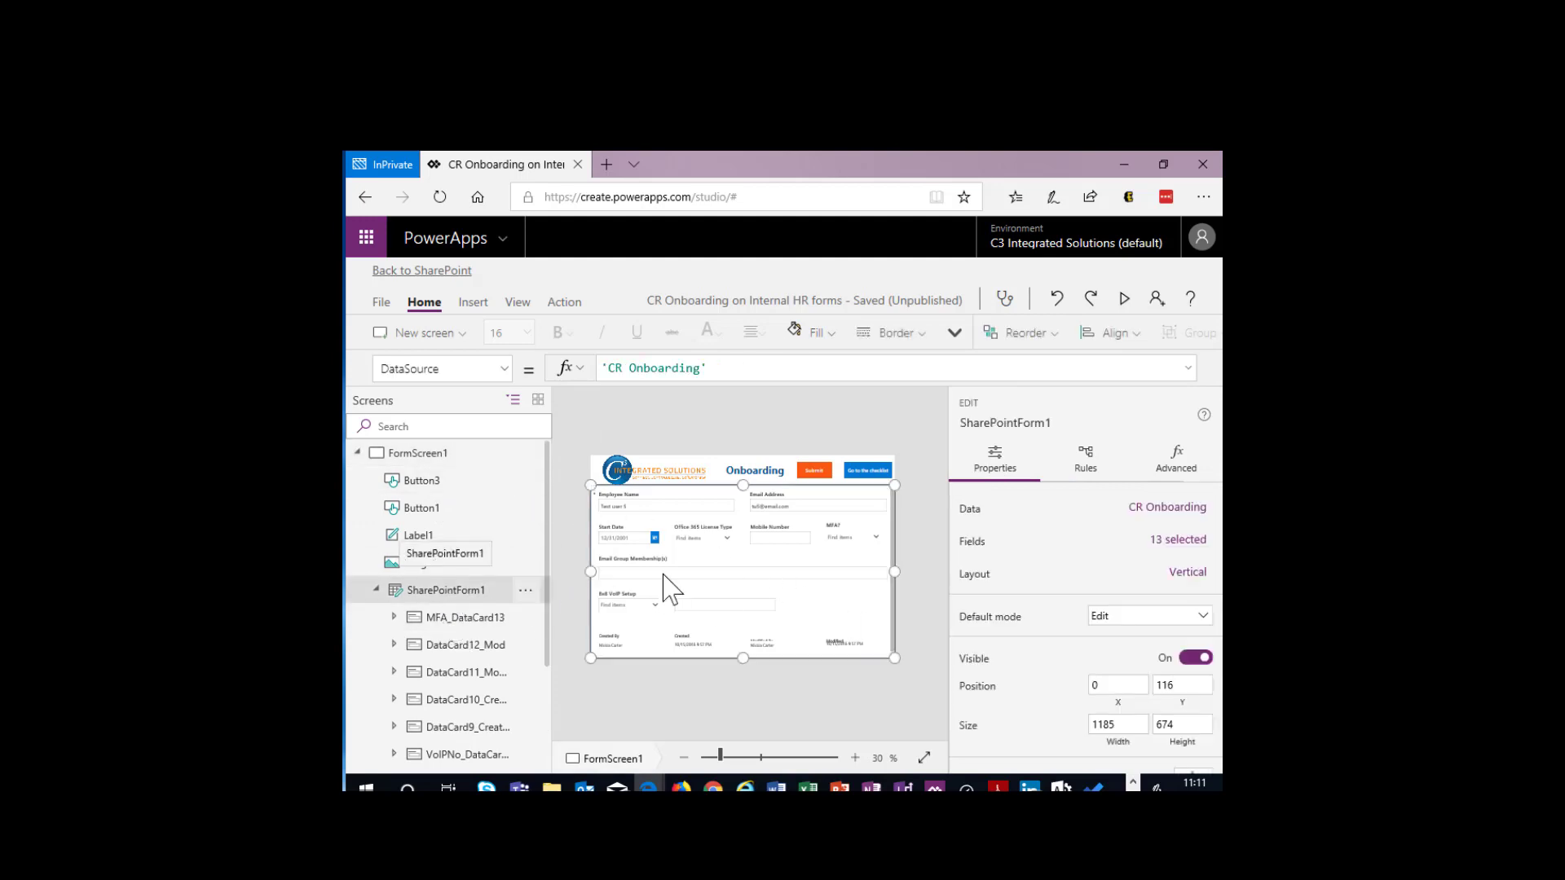
pyautogui.click(1177, 479)
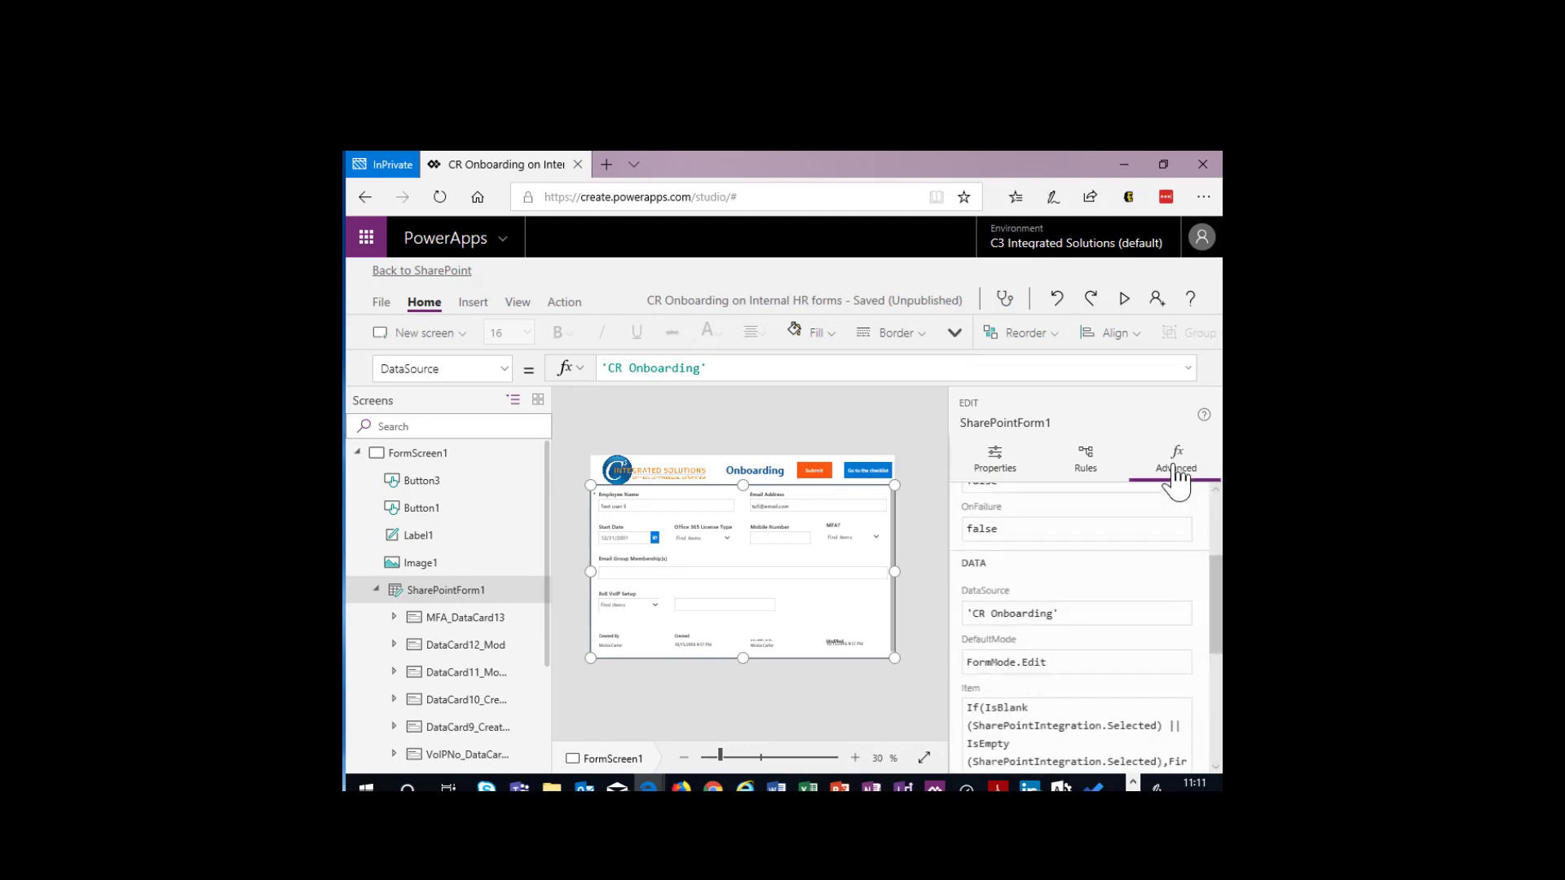
pyautogui.click(1017, 473)
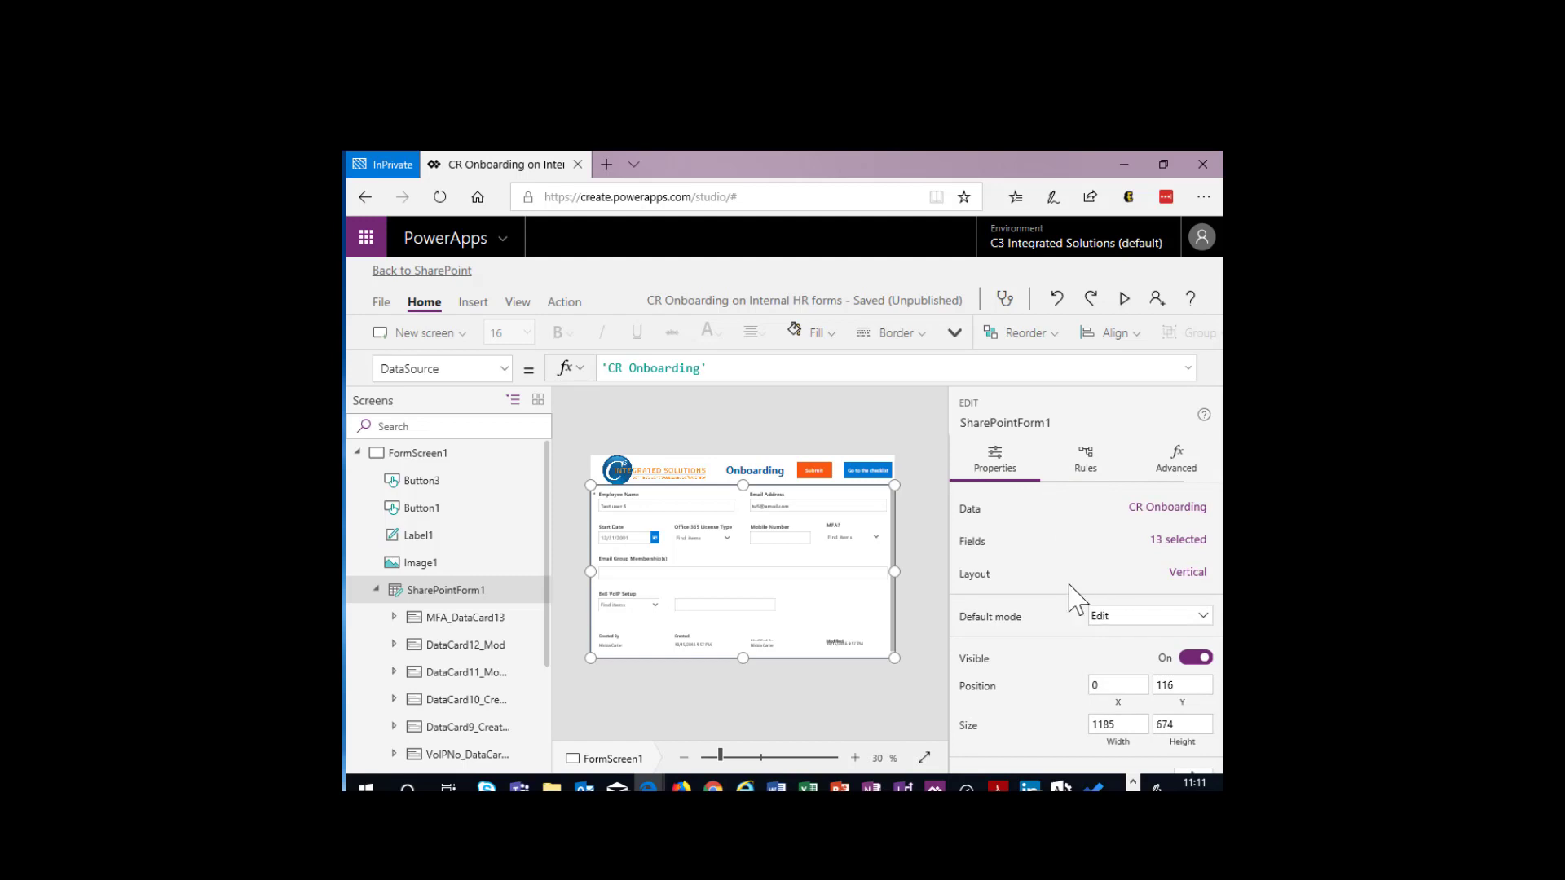
# - Review the form's CR Onboarding and Office365 data sources and open the list of connections available for a new data source
pyautogui.click(470, 305)
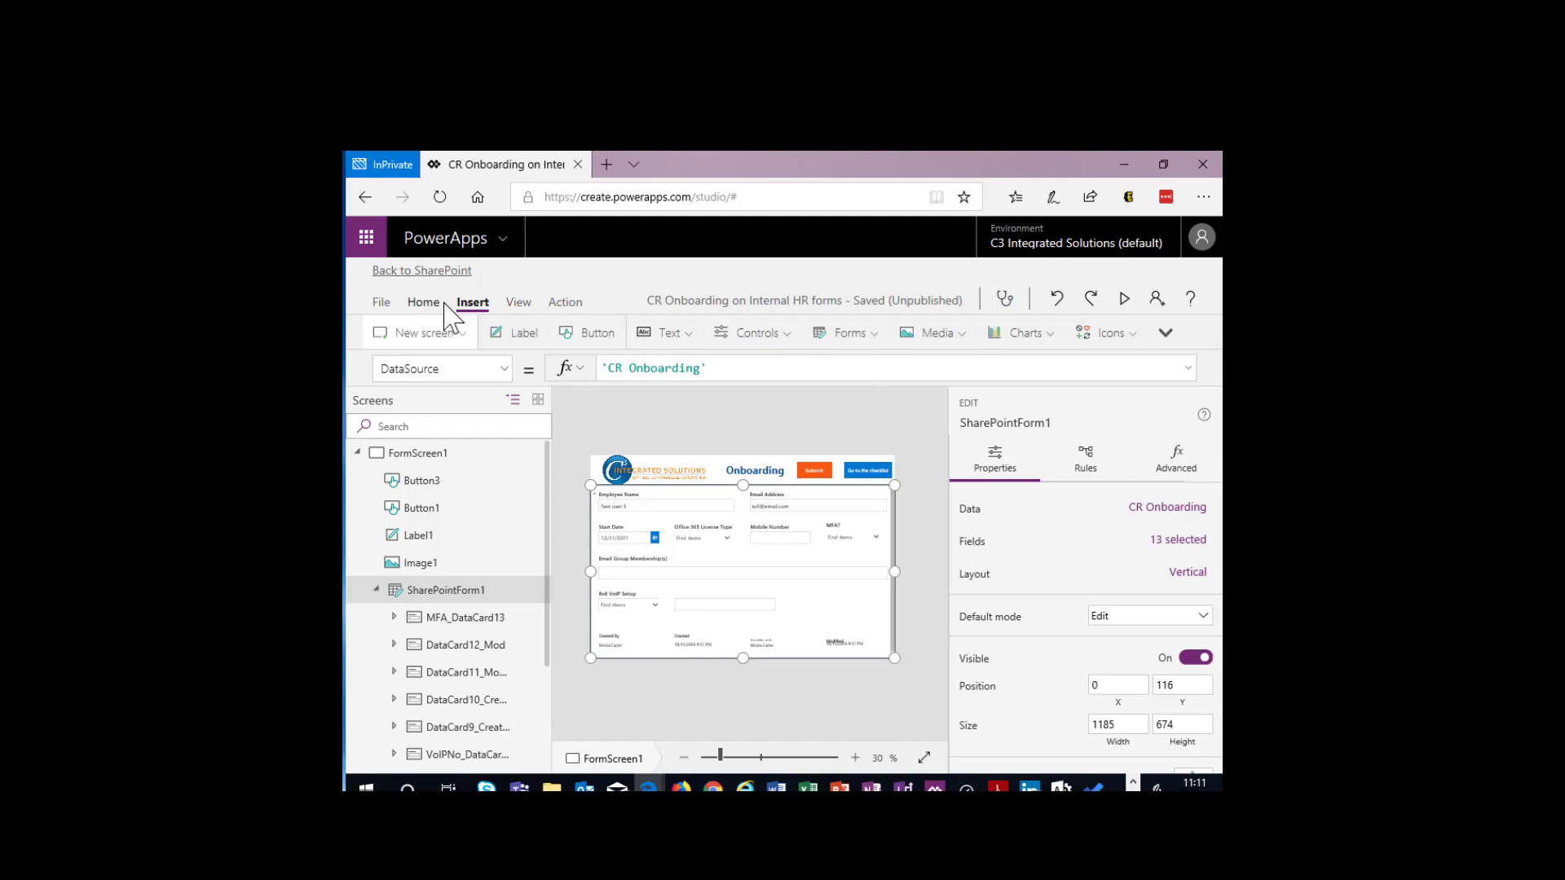
pyautogui.click(521, 304)
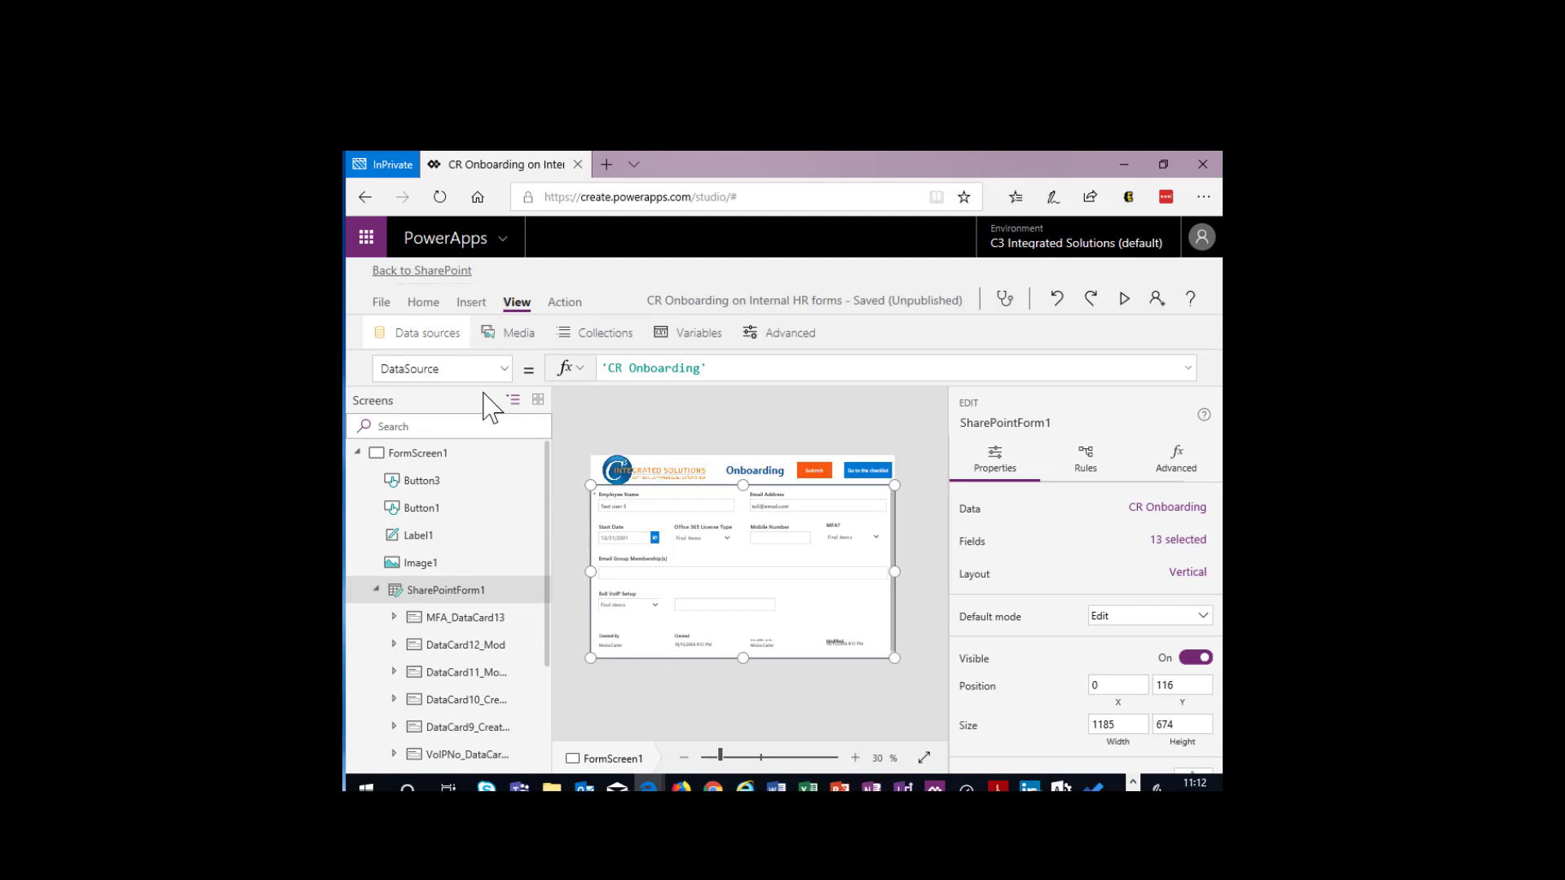
pyautogui.click(399, 346)
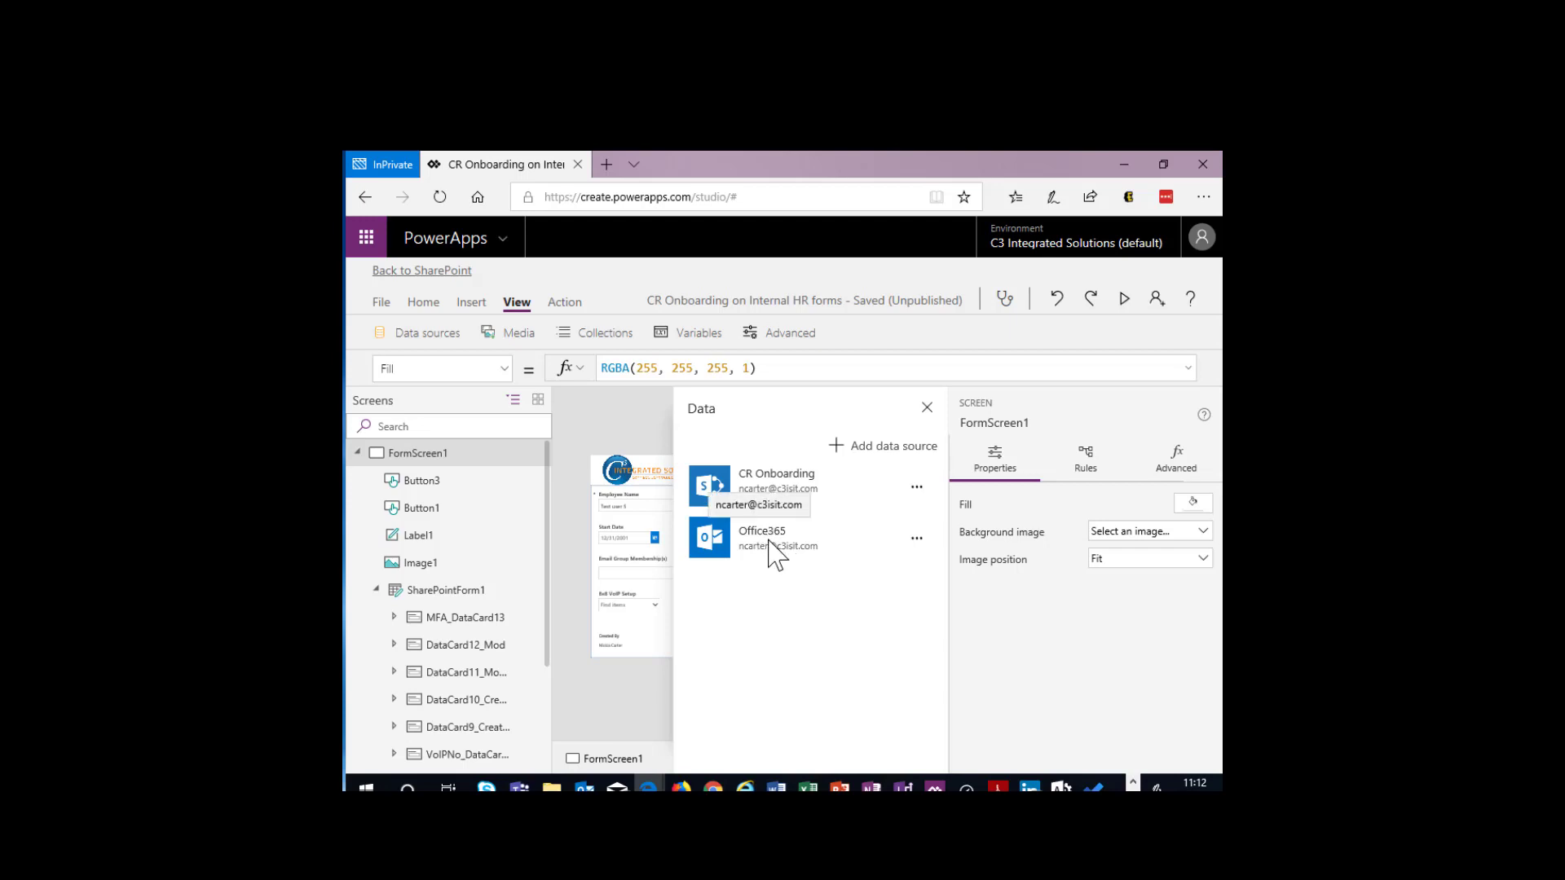
pyautogui.click(882, 463)
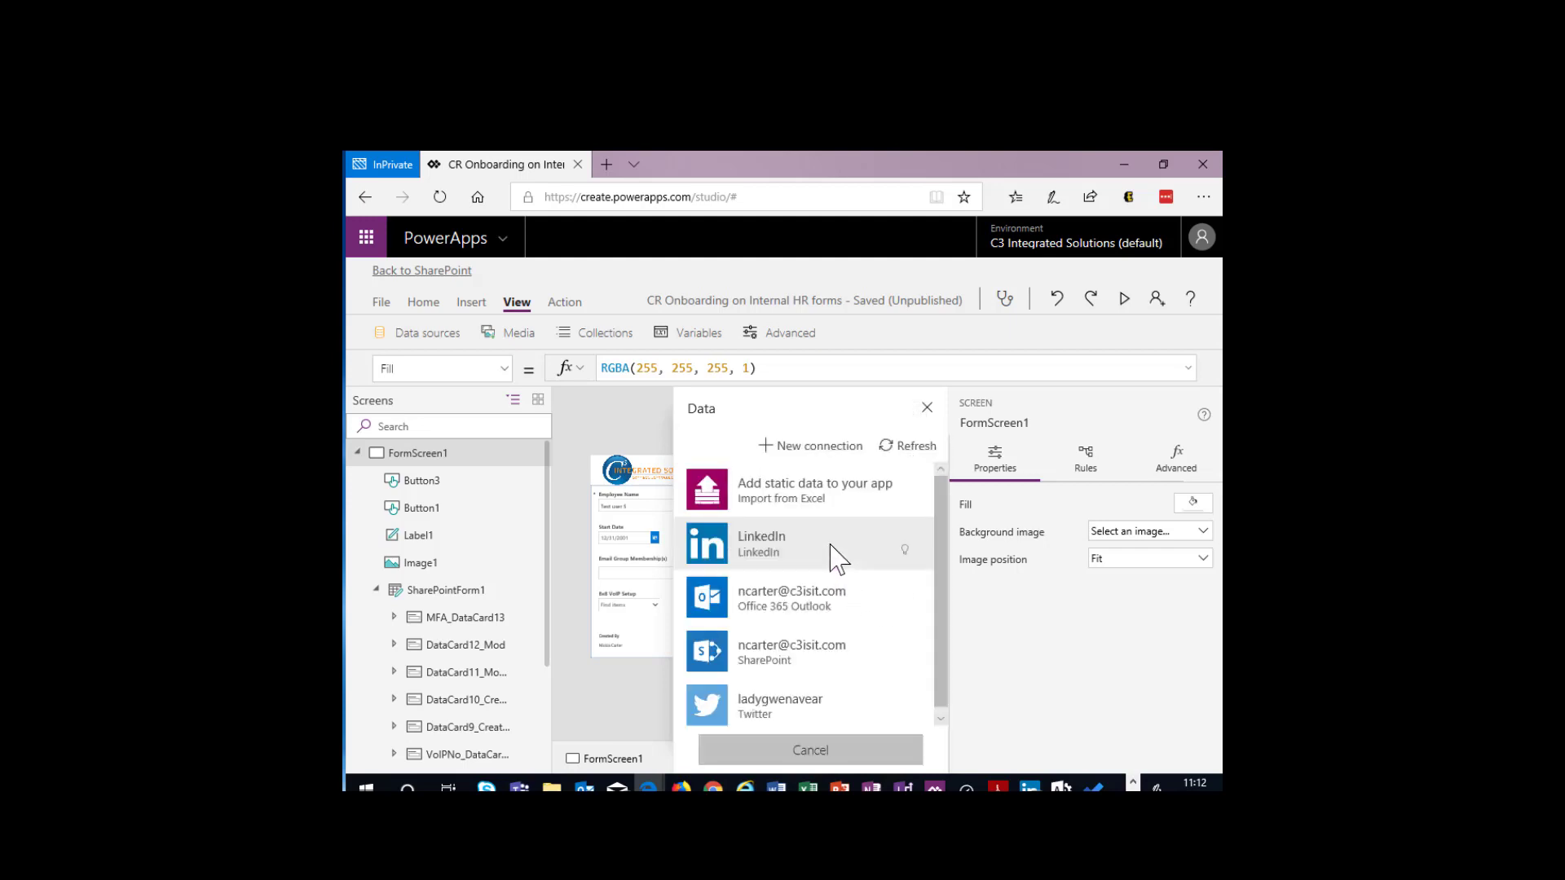
# - Browse the connectors offered for a new connection, from Adobe Sign through Outlook.com and back to Office 365 Outlook, and close the data settings
pyautogui.click(809, 447)
pyautogui.scroll(-10, 835, 571)
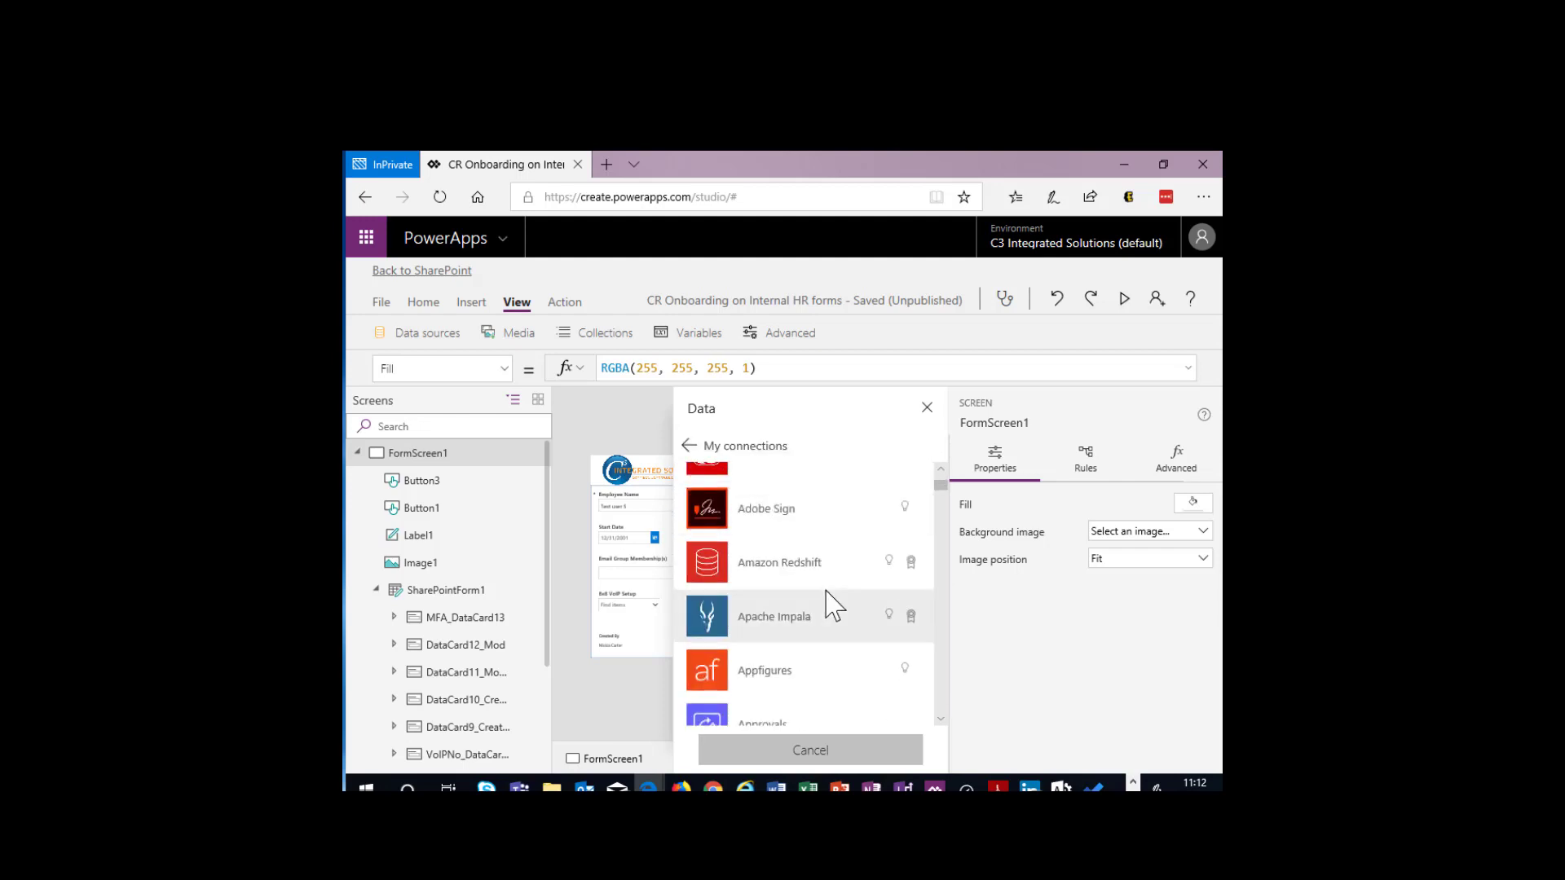
pyautogui.scroll(-15, 832, 591)
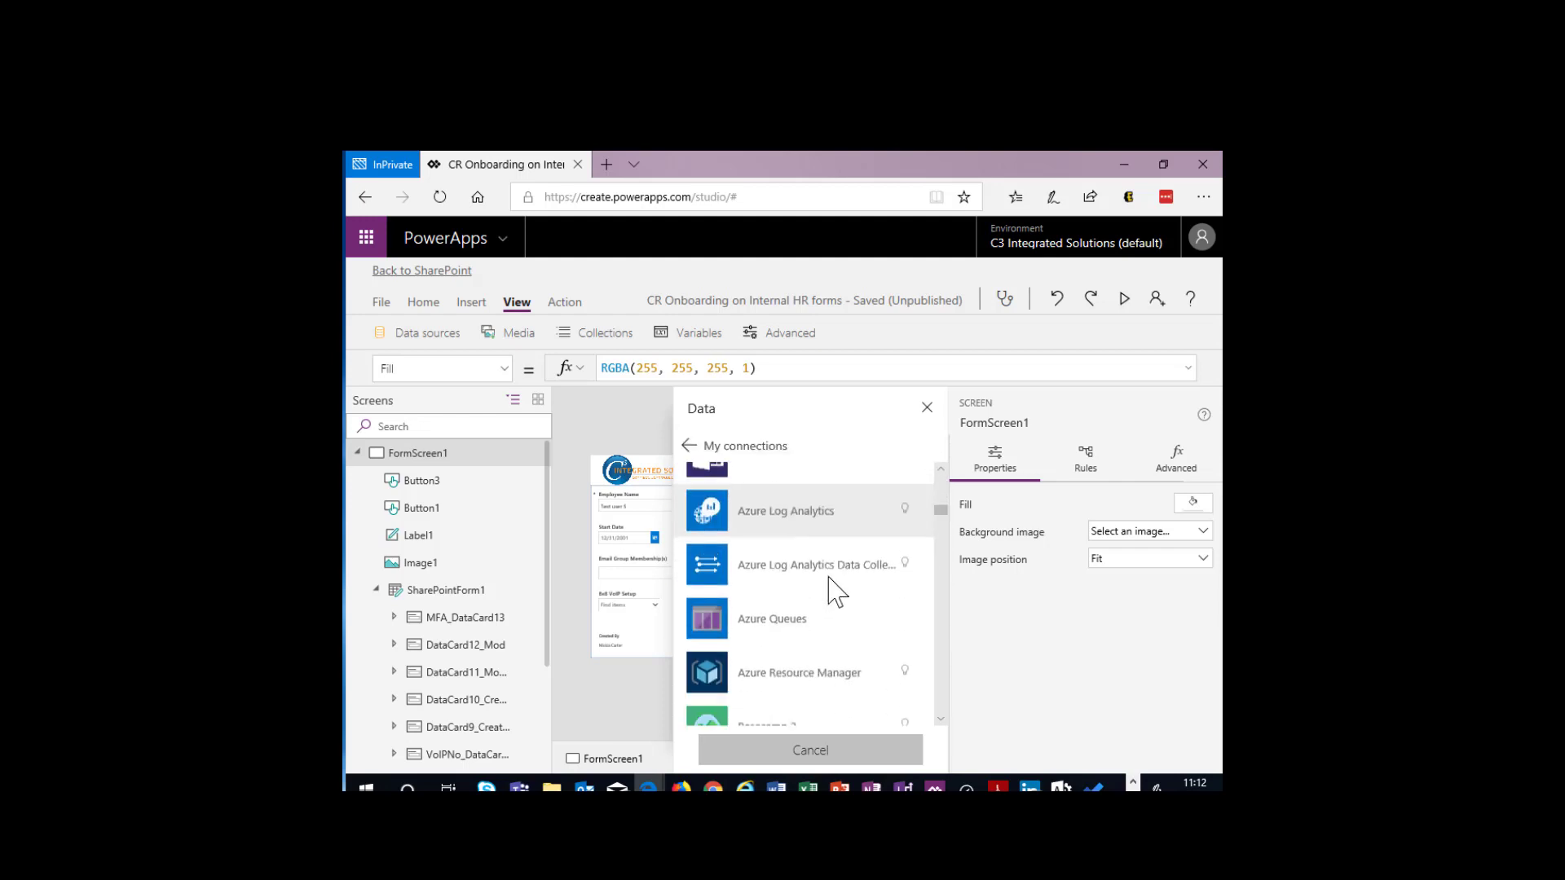
pyautogui.scroll(-5, 835, 582)
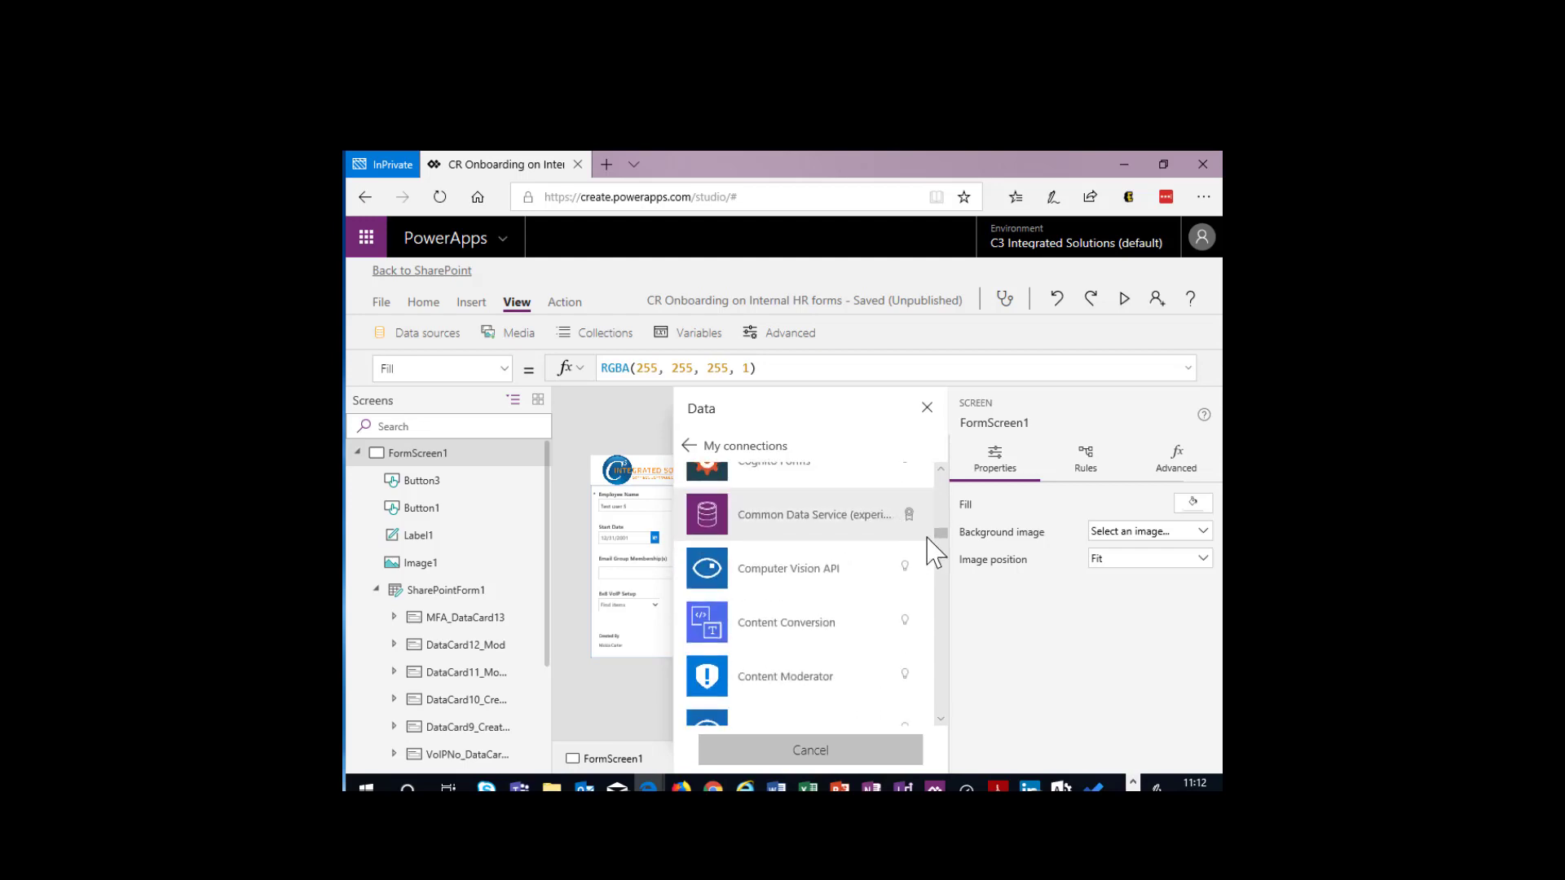
pyautogui.moveTo(940, 536); pyautogui.dragTo(943, 643)
pyautogui.scroll(-6, 766, 644)
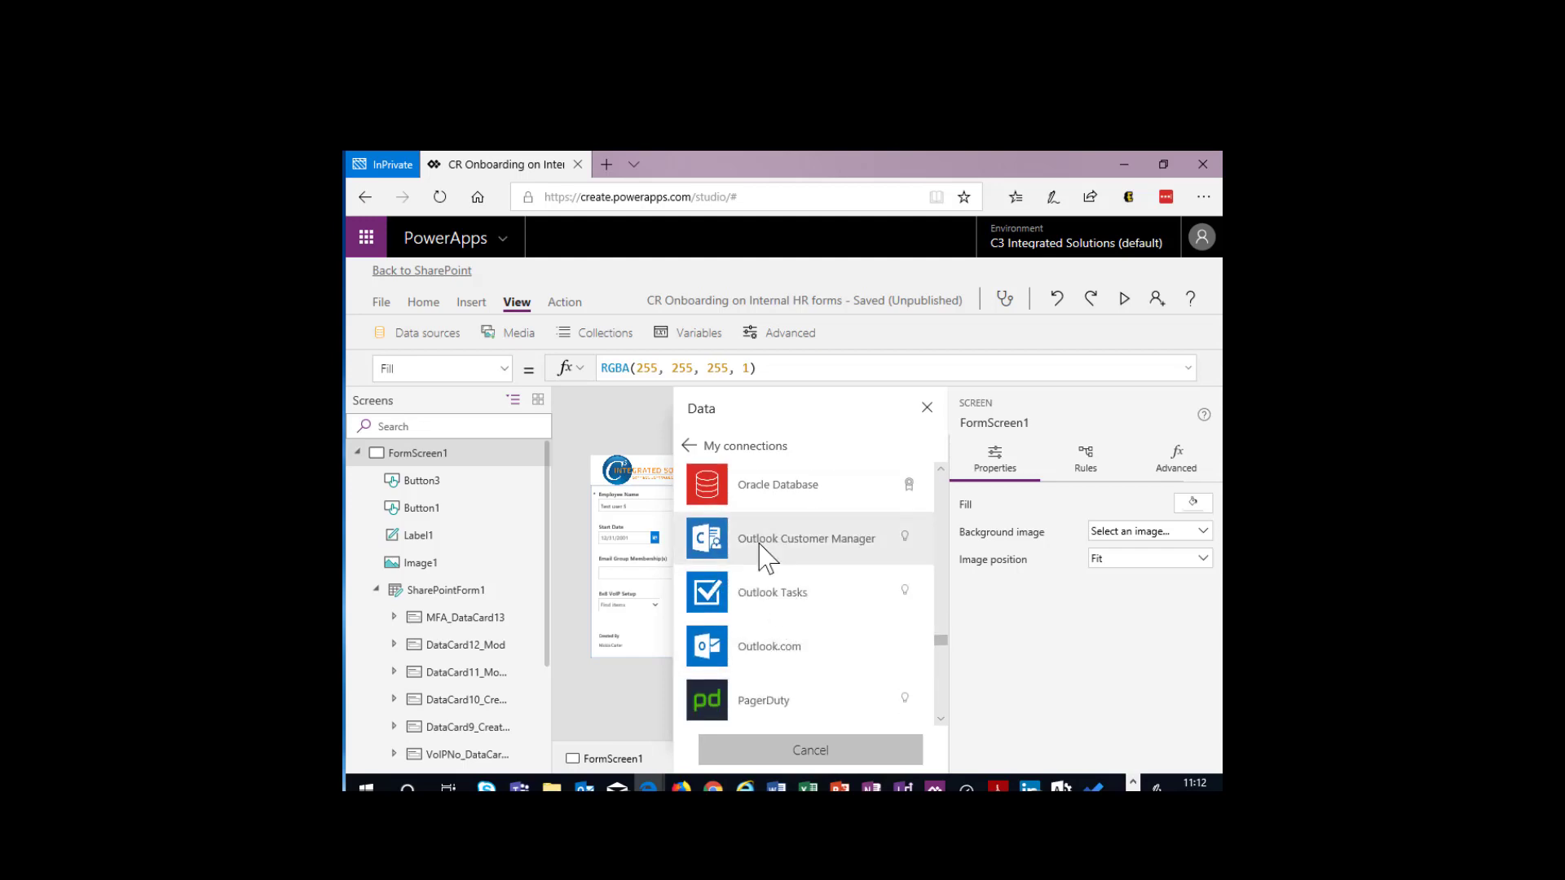
pyautogui.scroll(-1, 770, 611)
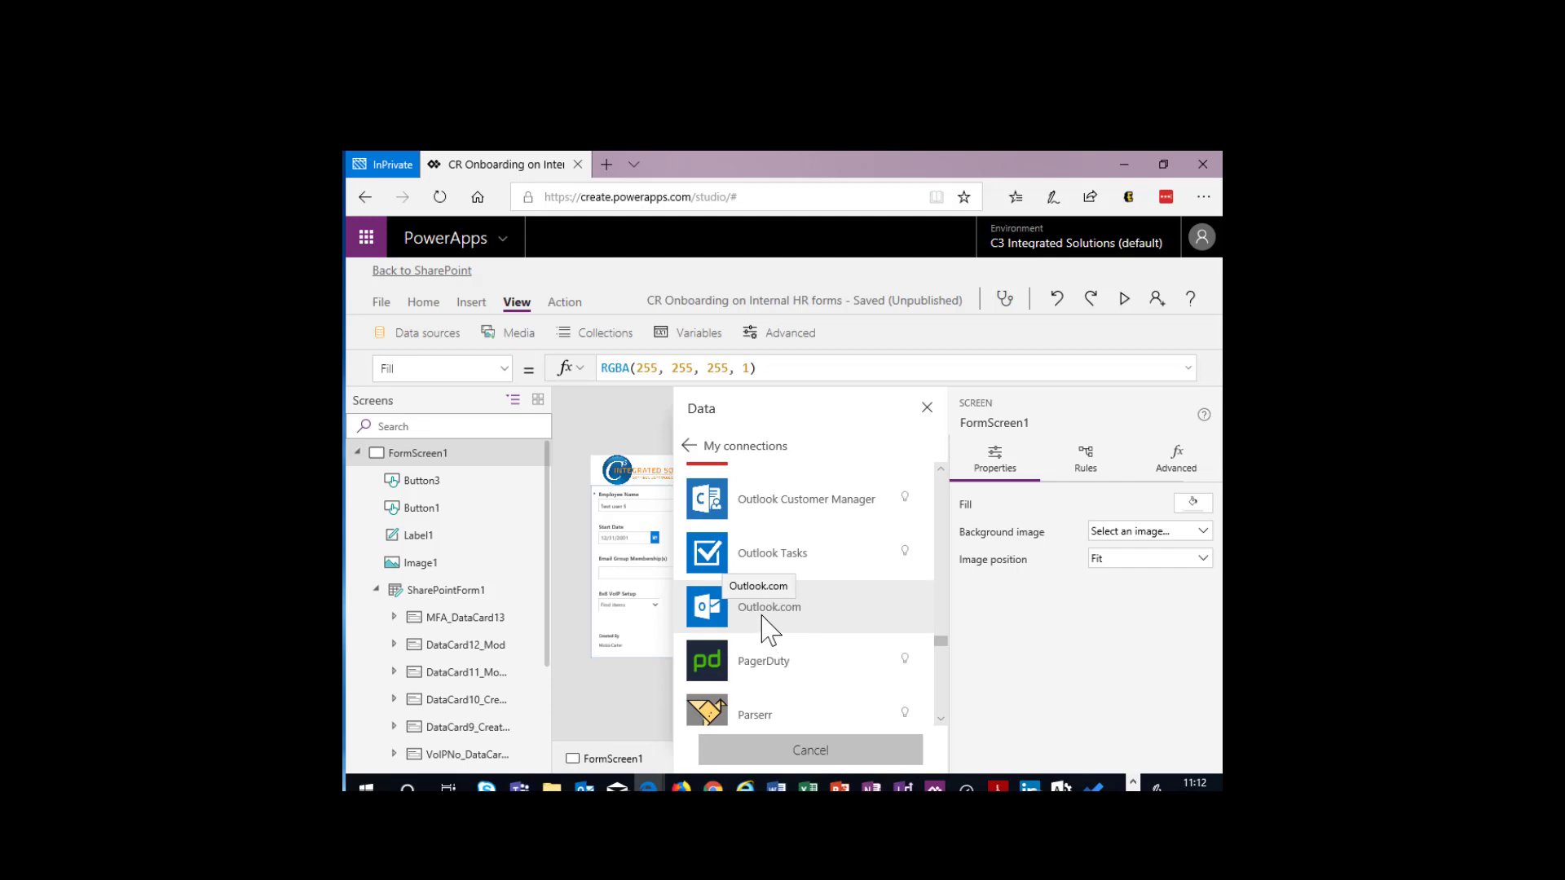
pyautogui.scroll(2, 769, 619)
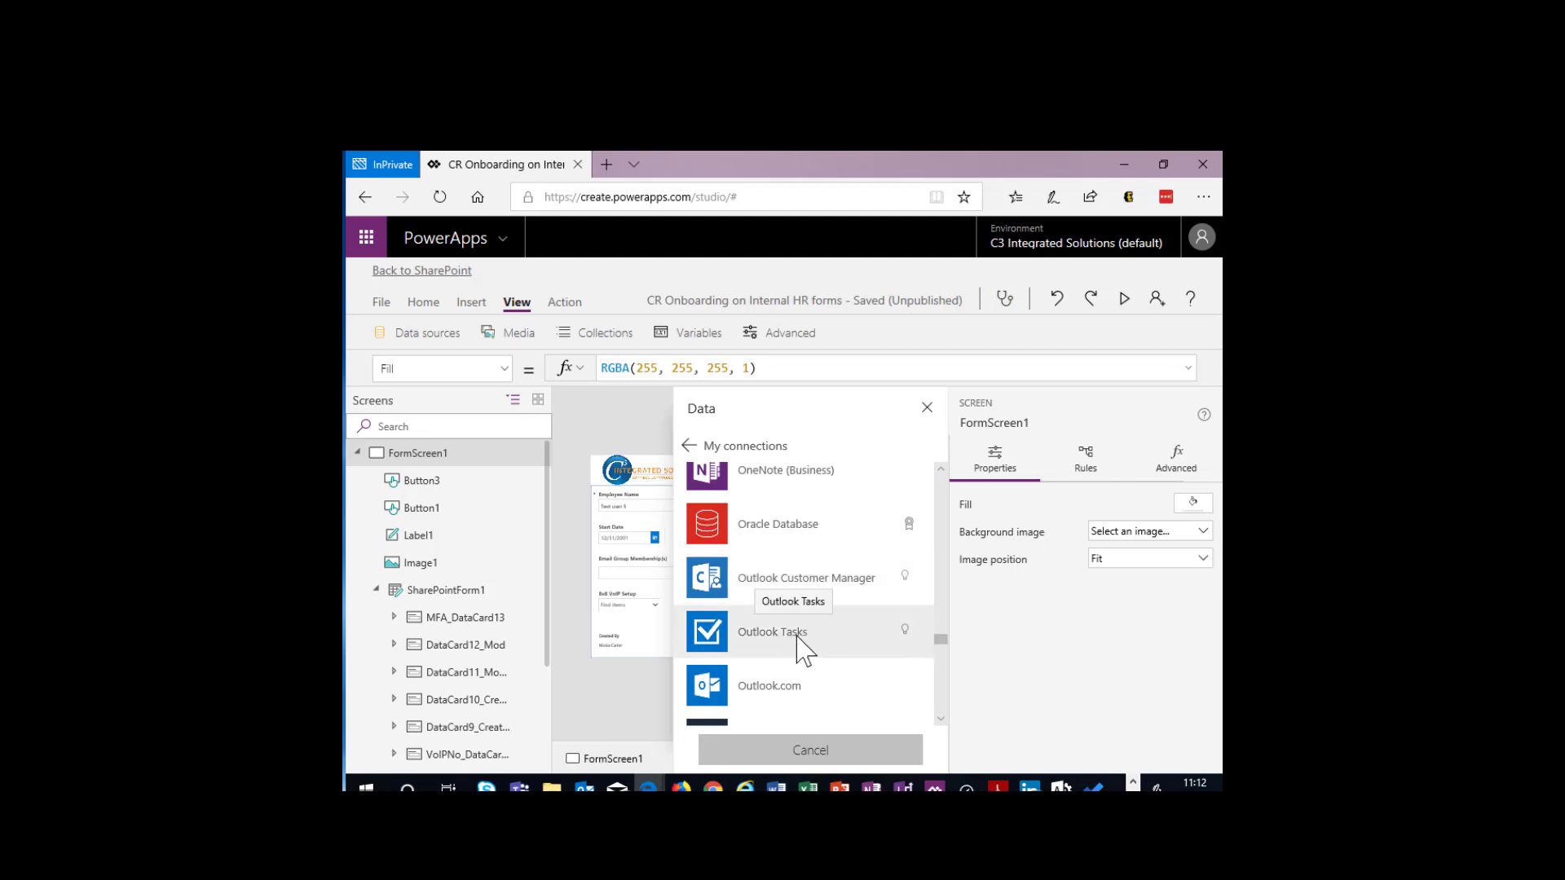
pyautogui.scroll(5, 805, 650)
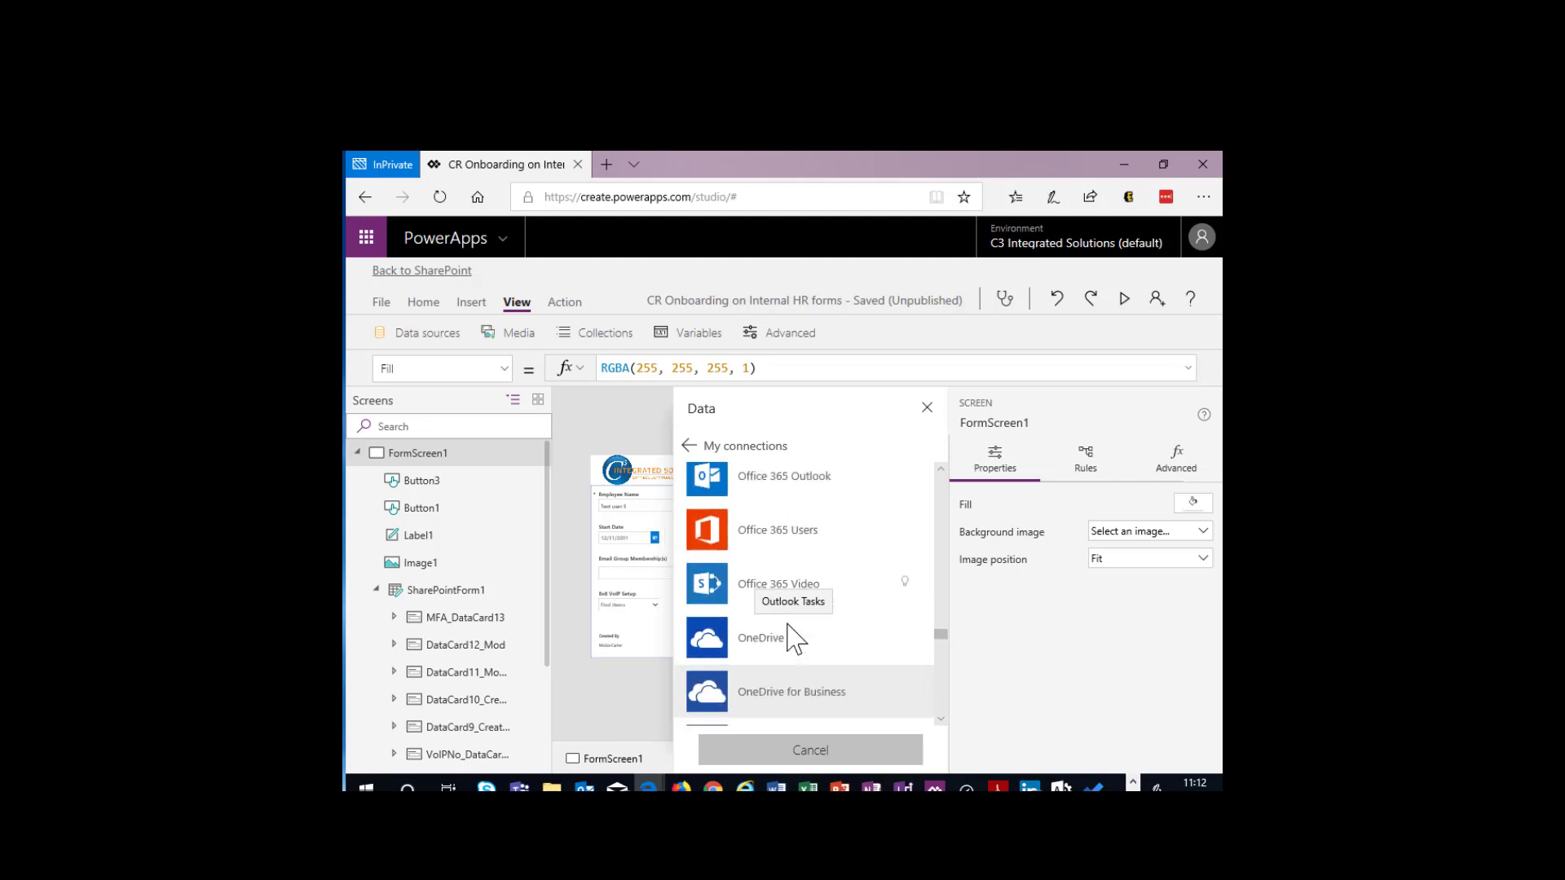
pyautogui.scroll(2, 758, 574)
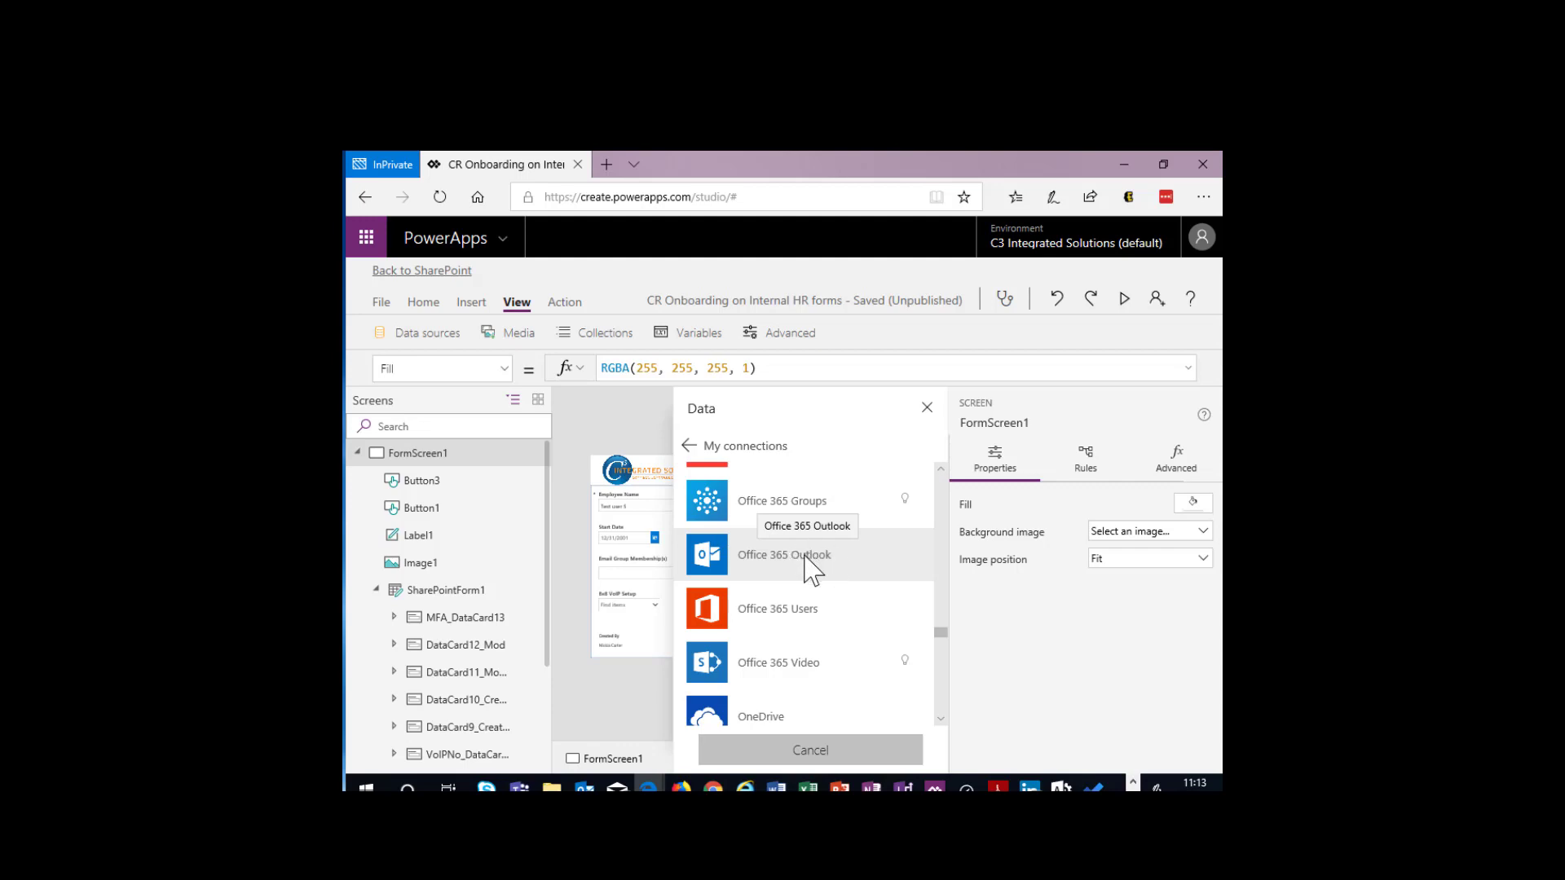
pyautogui.click(926, 407)
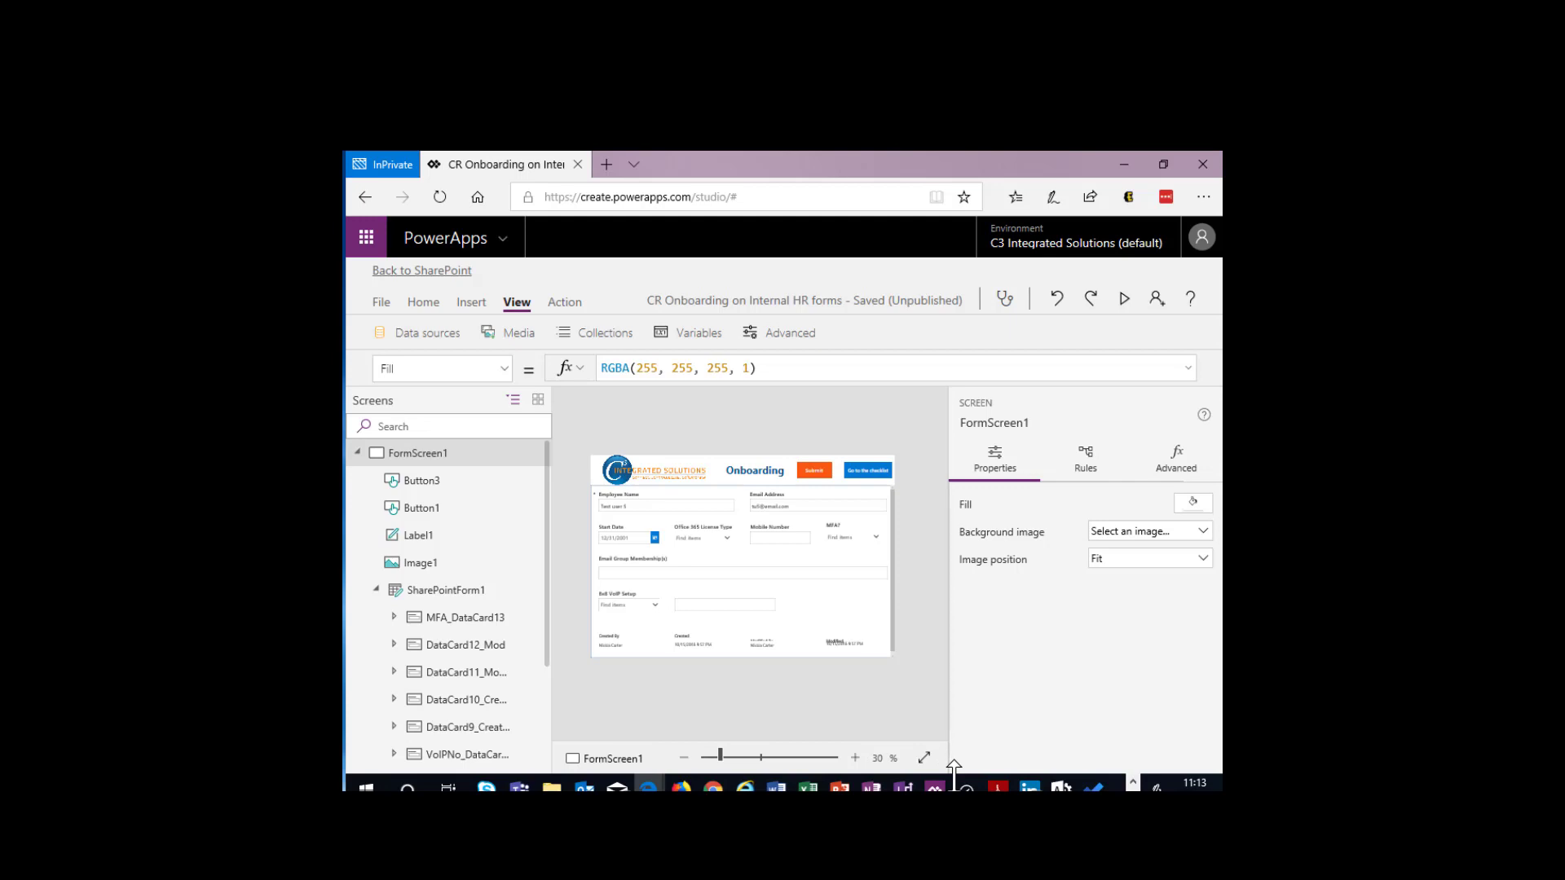
# - Switch to OneNote and select the SendEmail formula's recipients, subject text, DataCardKey.Text reference and message body in turn
pyautogui.hotkey('alt', 'Tab')
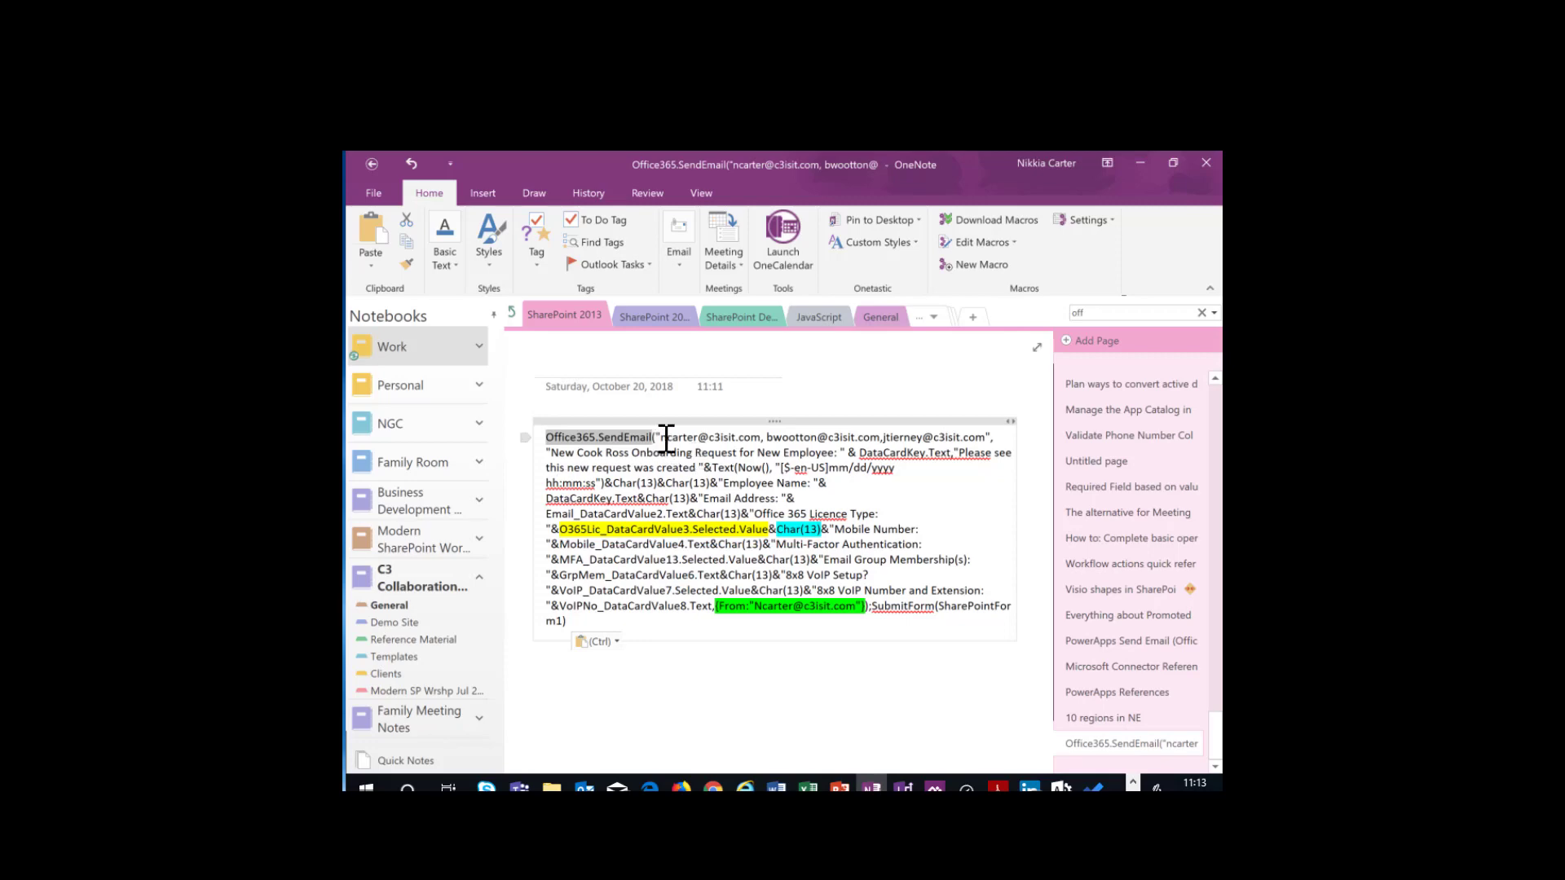
pyautogui.moveTo(659, 437); pyautogui.dragTo(962, 444)
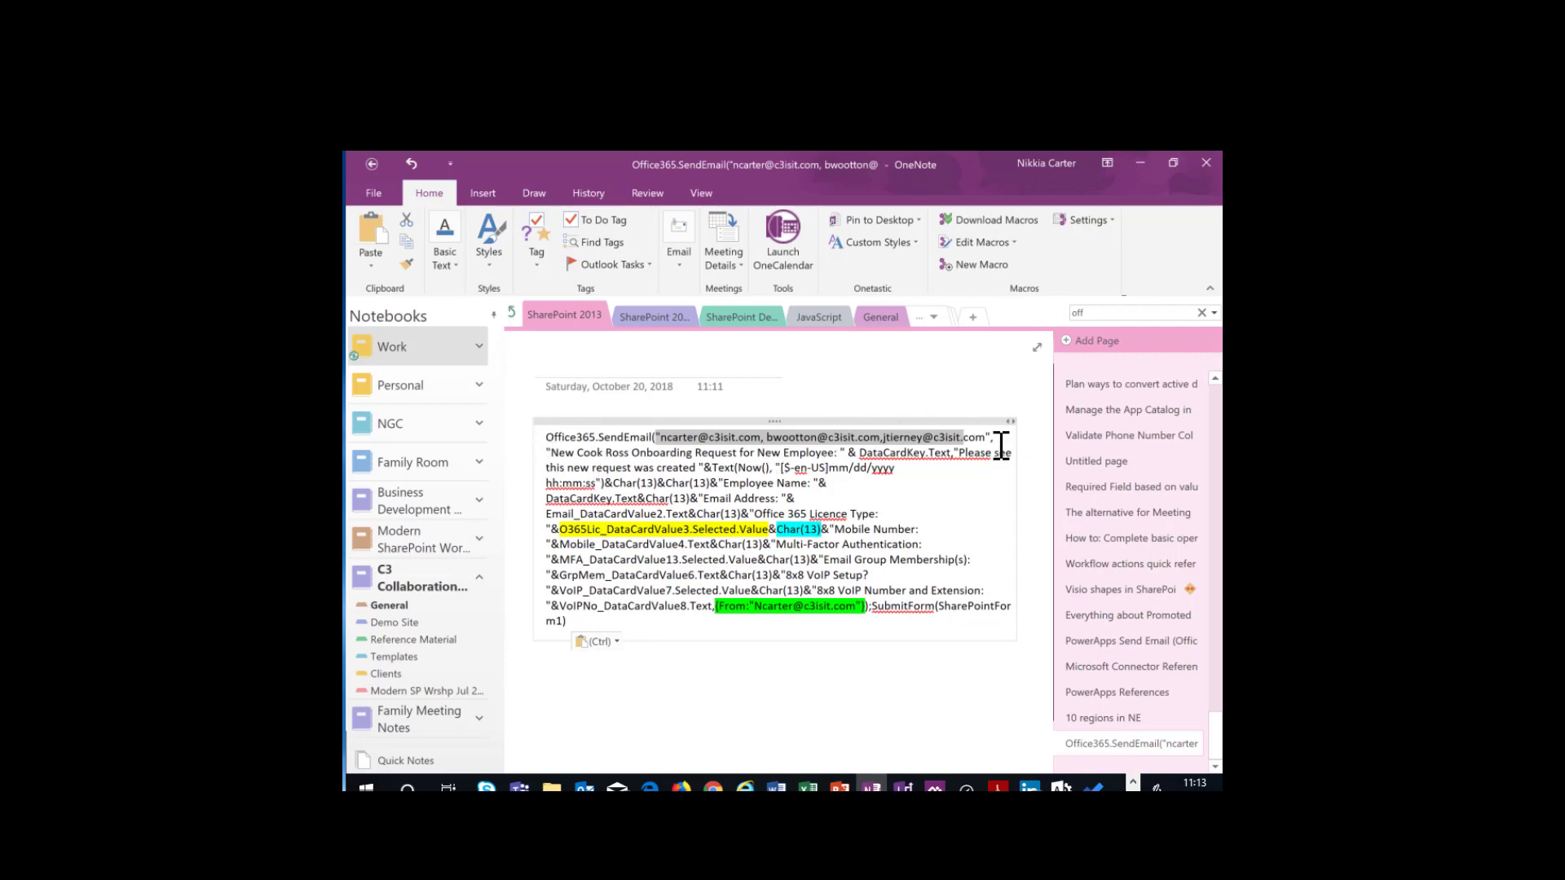
pyautogui.moveTo(546, 452); pyautogui.dragTo(847, 451)
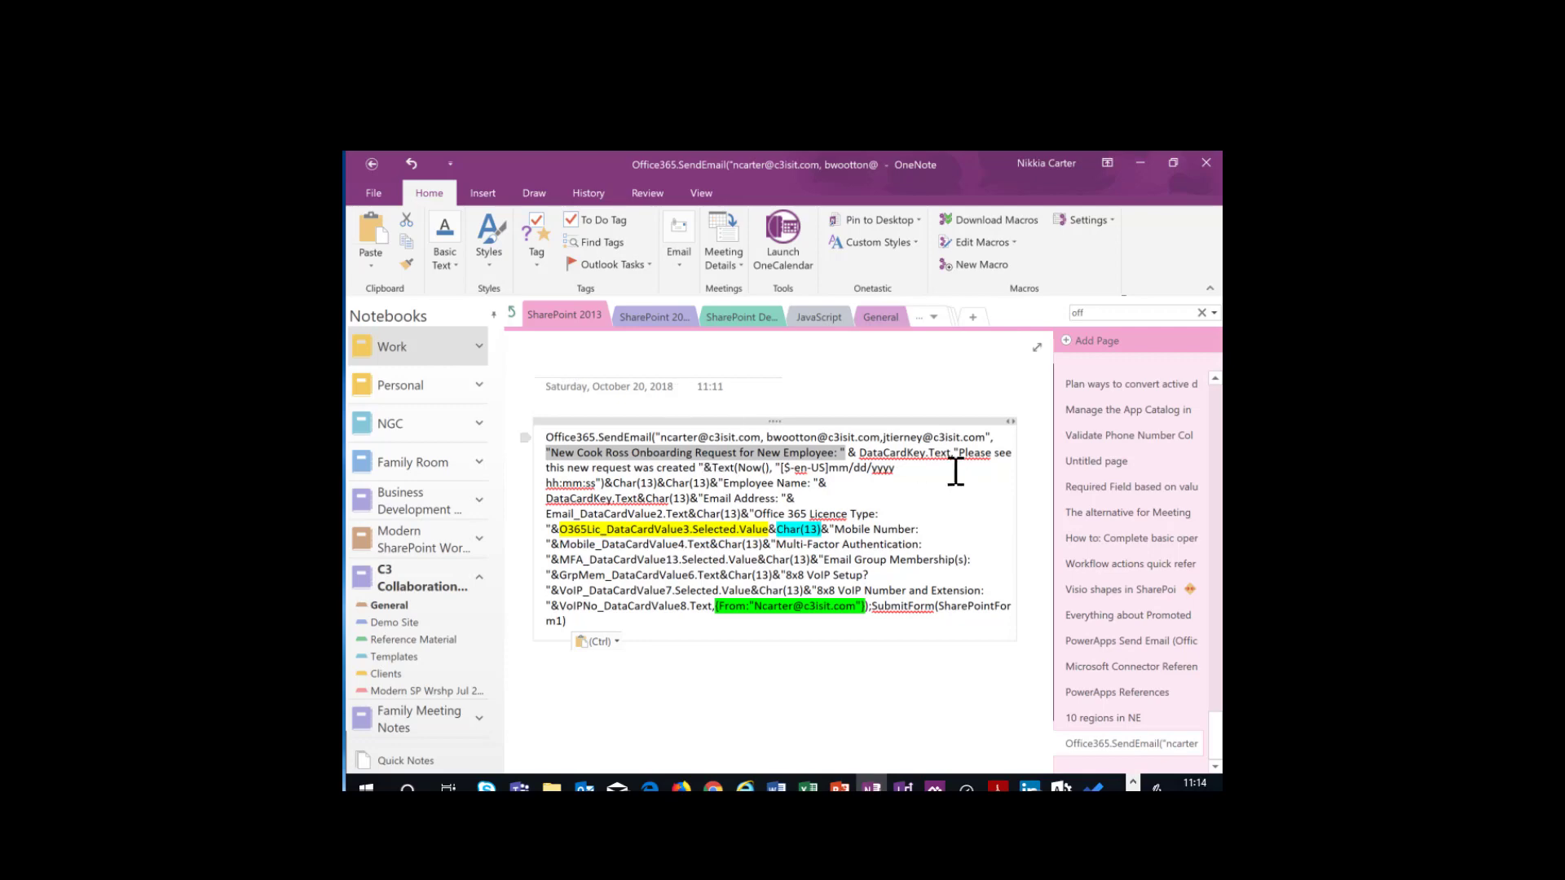
pyautogui.moveTo(861, 453); pyautogui.dragTo(952, 450)
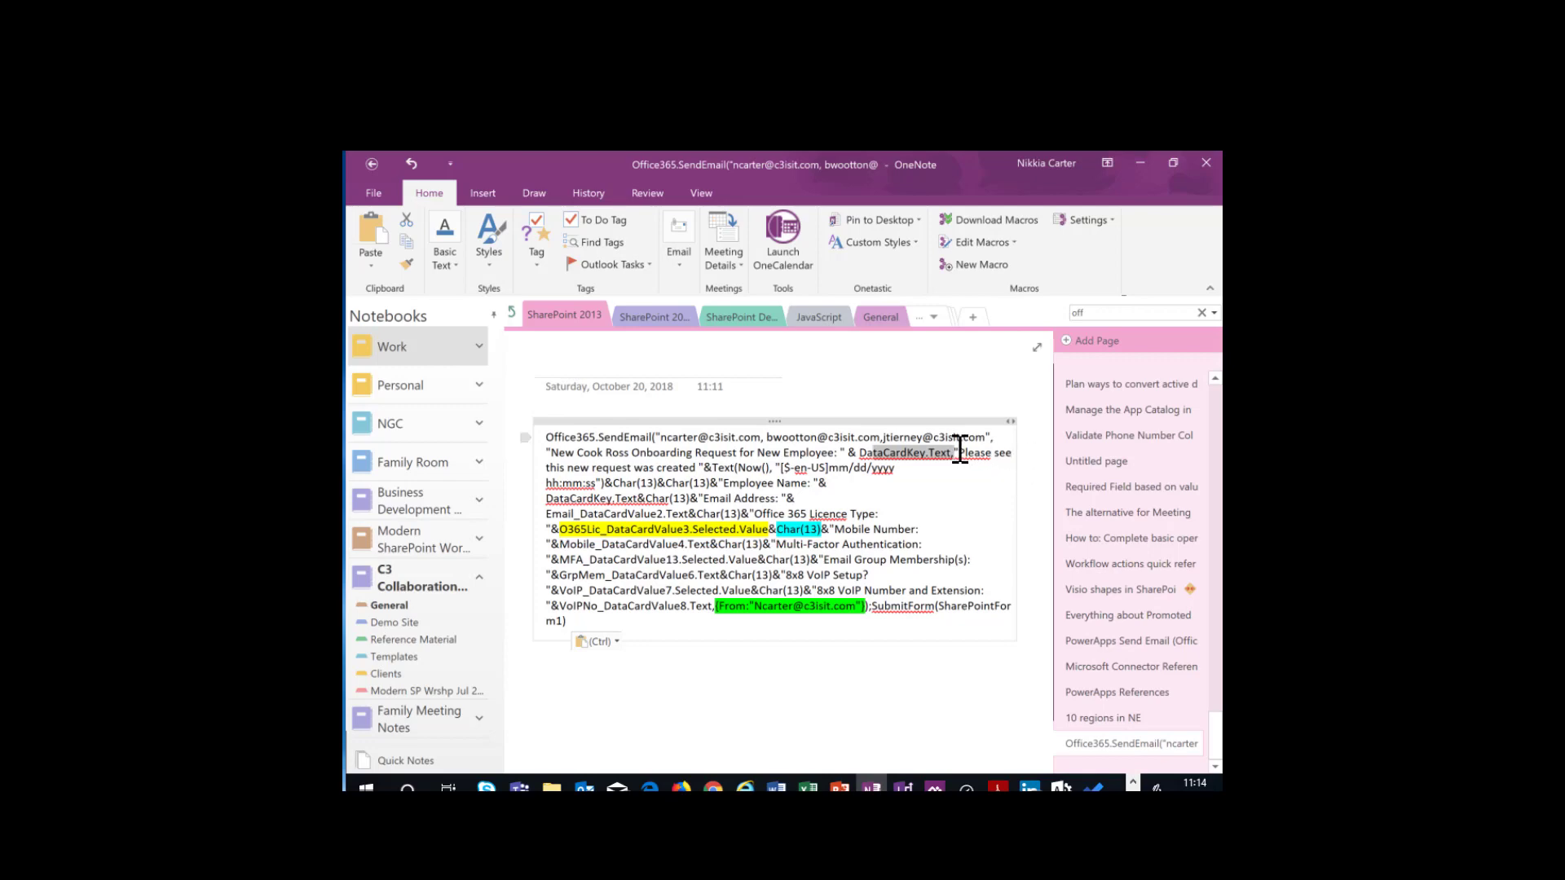
pyautogui.moveTo(959, 451); pyautogui.dragTo(715, 609)
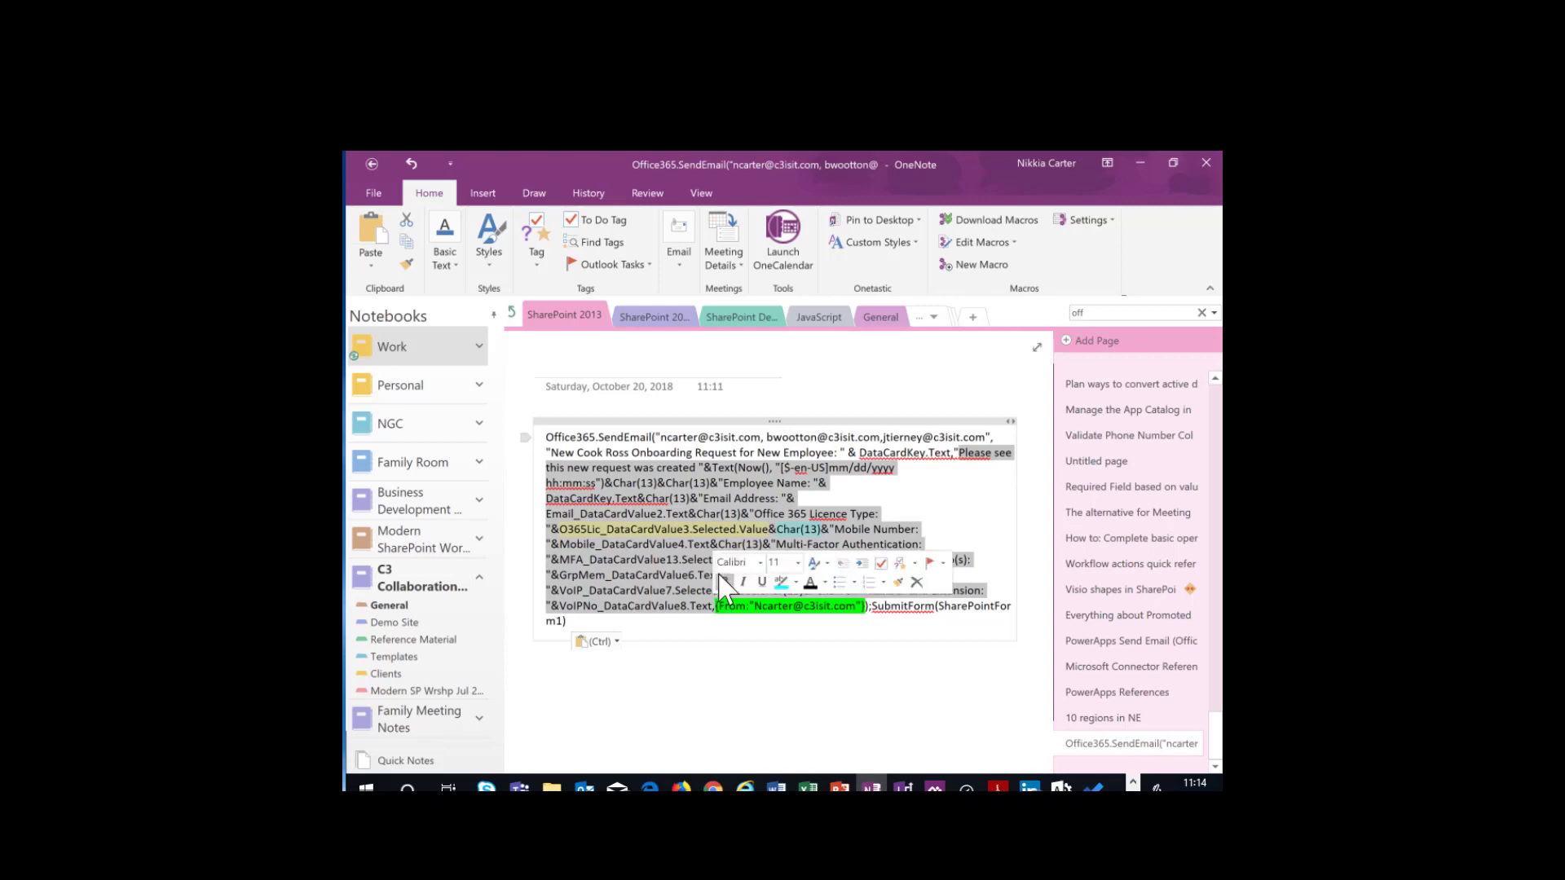
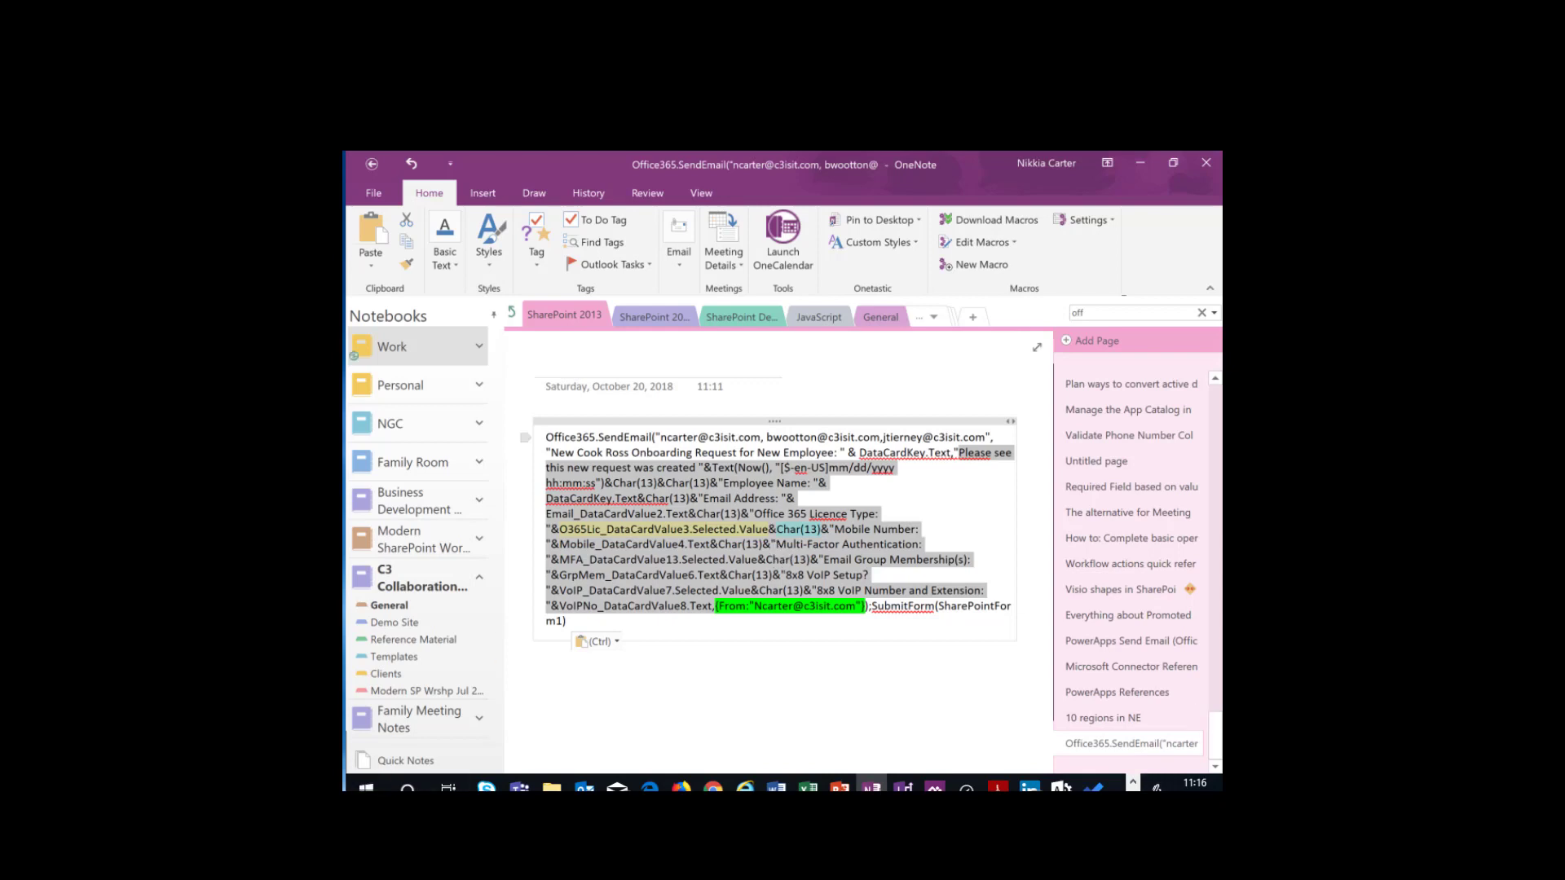
# - Switch from the SendEmail formula notes in OneNote to the PowerPoint presentation
pyautogui.hotkey('alt', 'Tab')
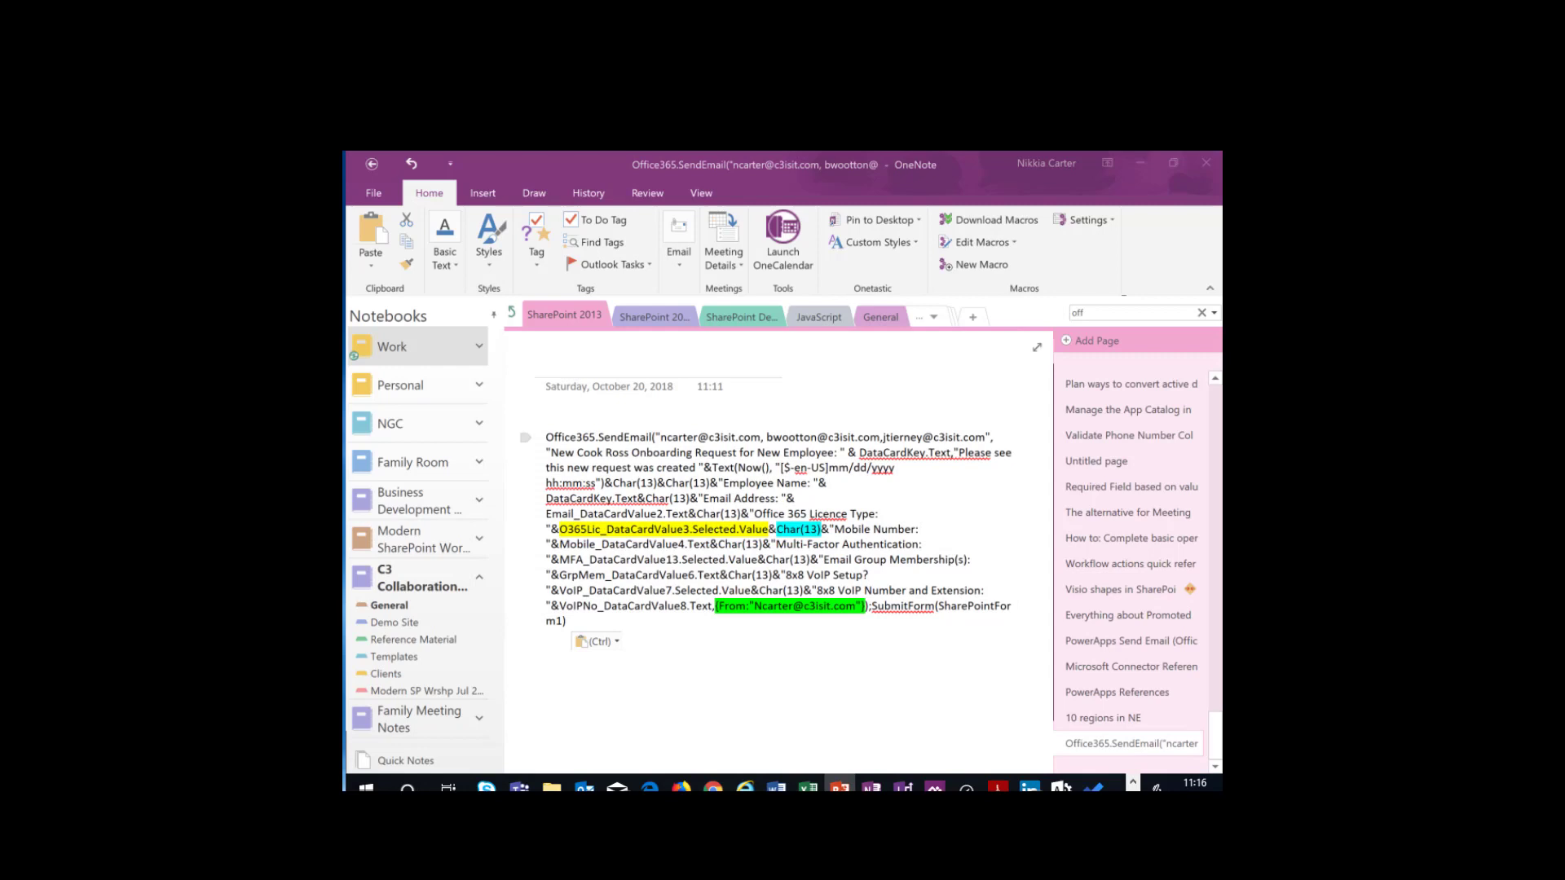